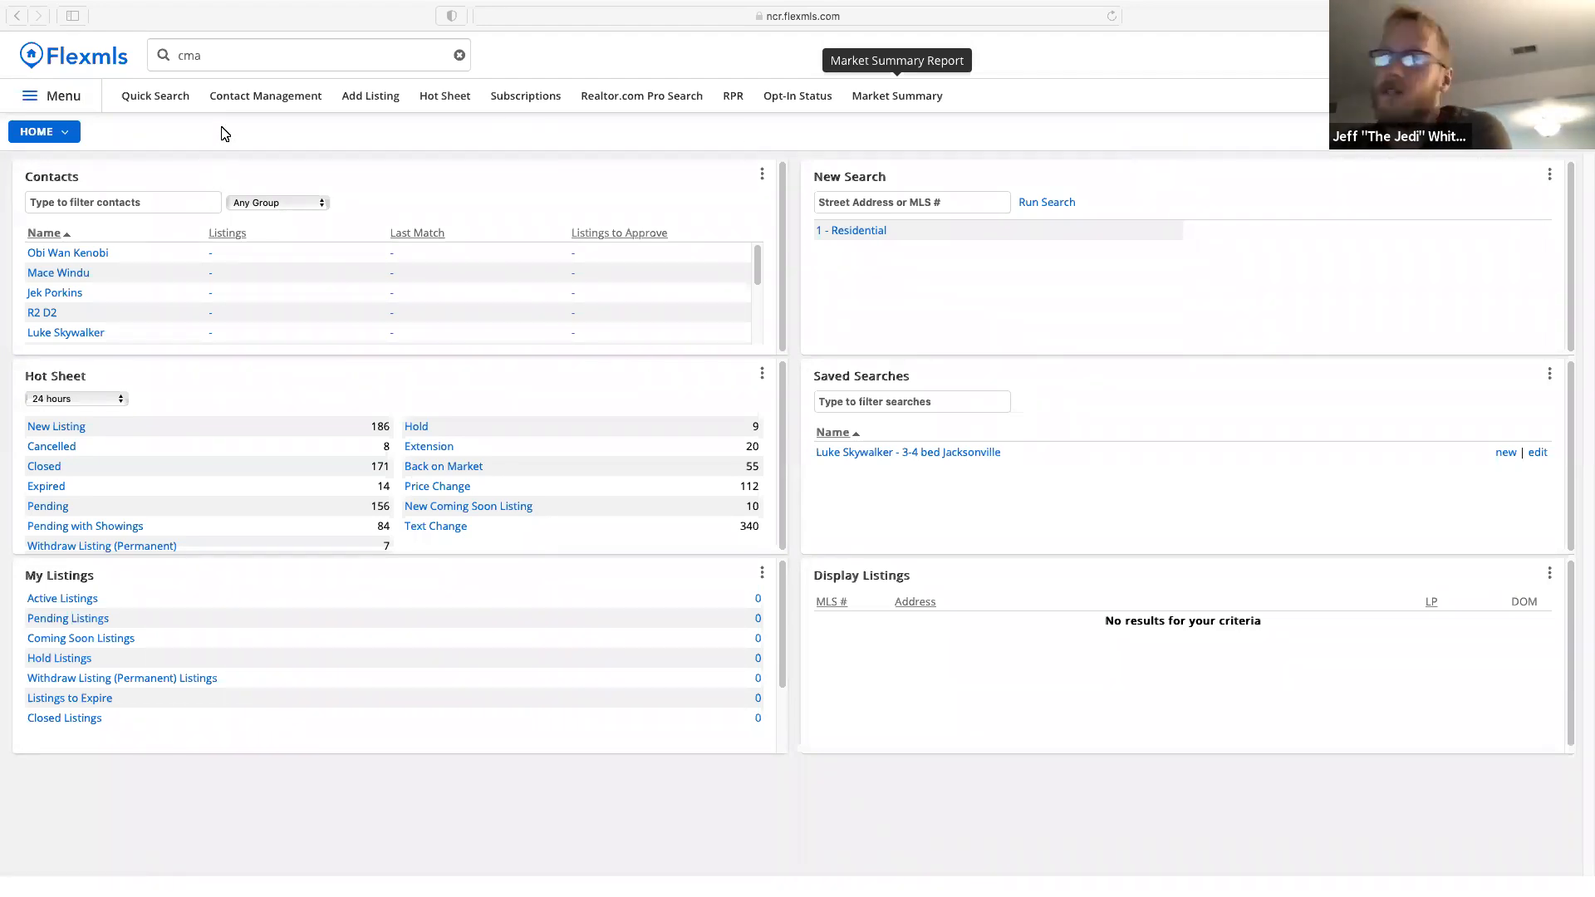
# Search 'cma' in the site search box and open the CMA tool's Saved CMAs page.
pyautogui.click(219, 59)
pyautogui.click(219, 59)
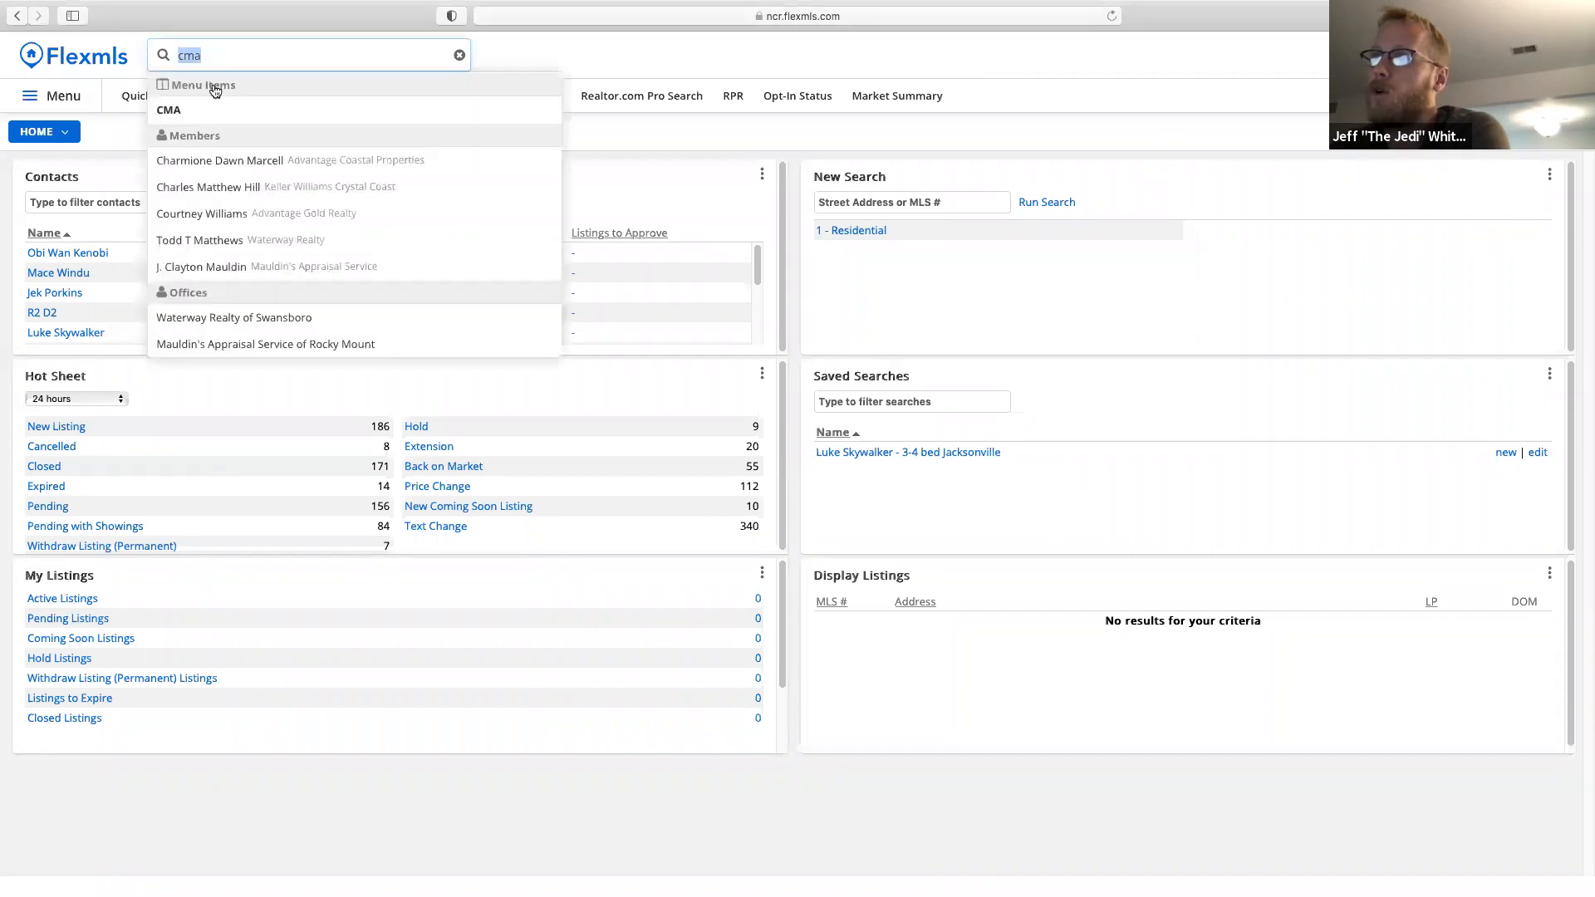
pyautogui.click(170, 111)
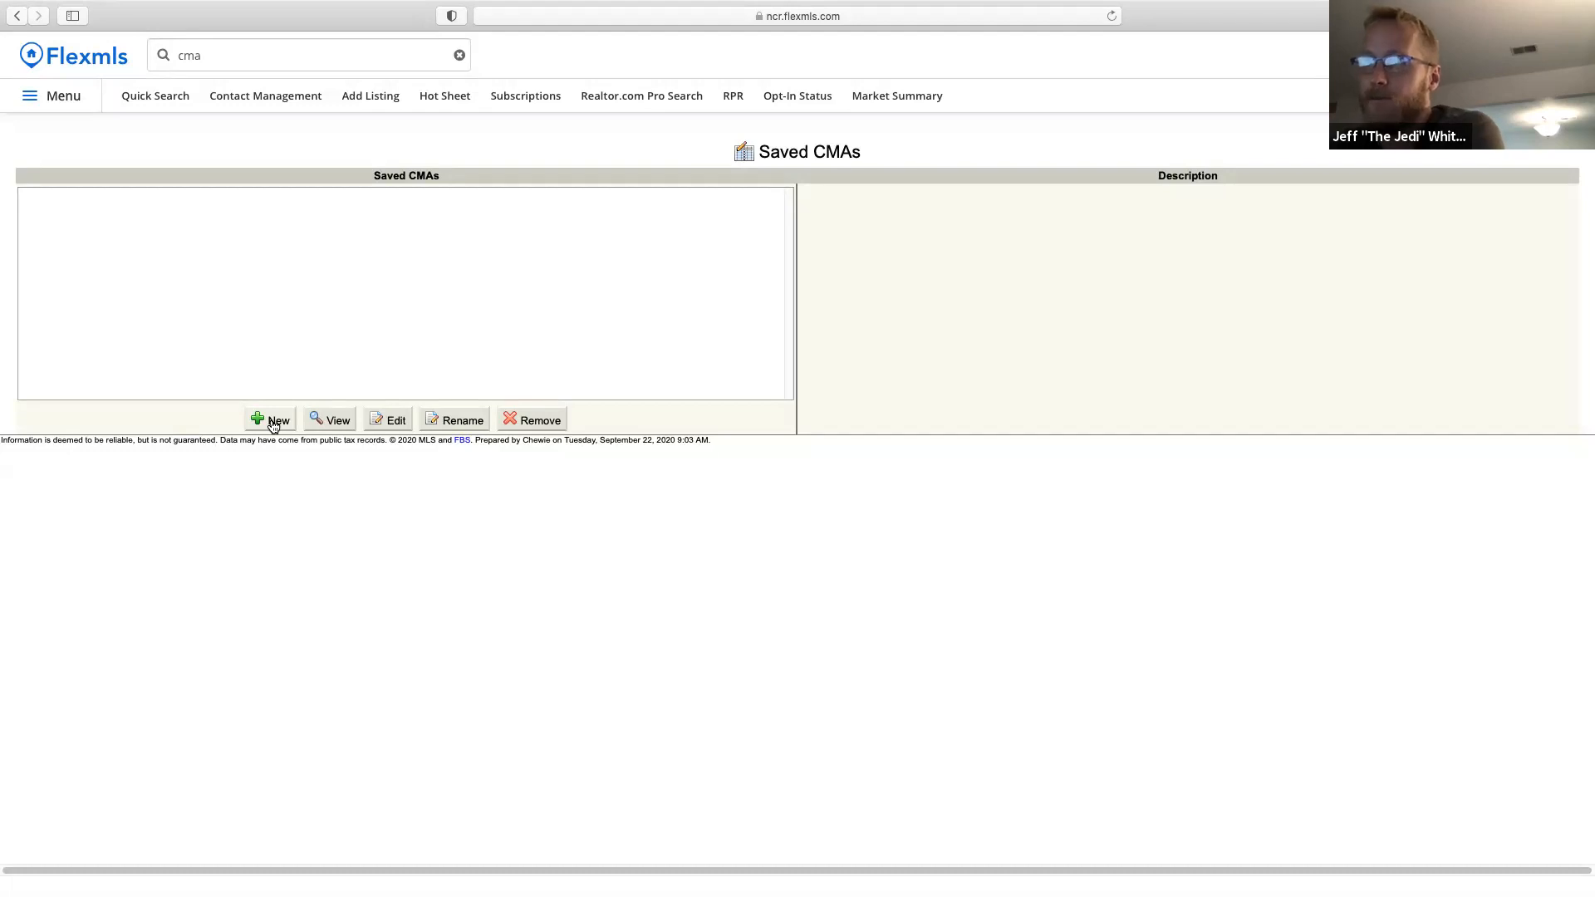
# Start a 1 - Residential quick search and clear the leftover 'cma' search text.
pyautogui.click(155, 96)
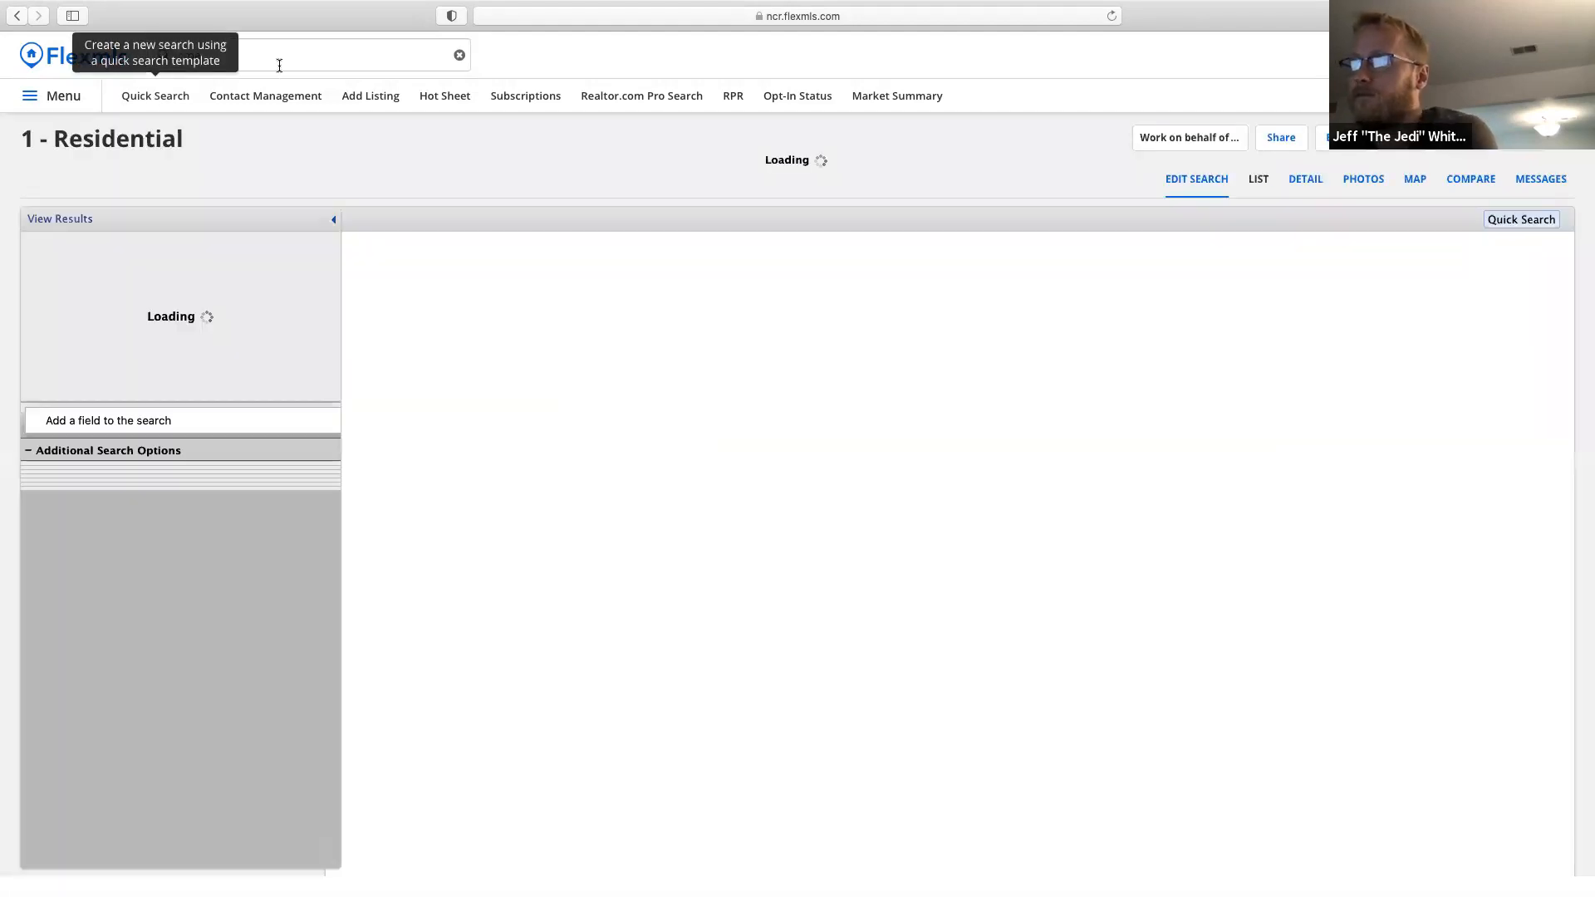
pyautogui.click(279, 65)
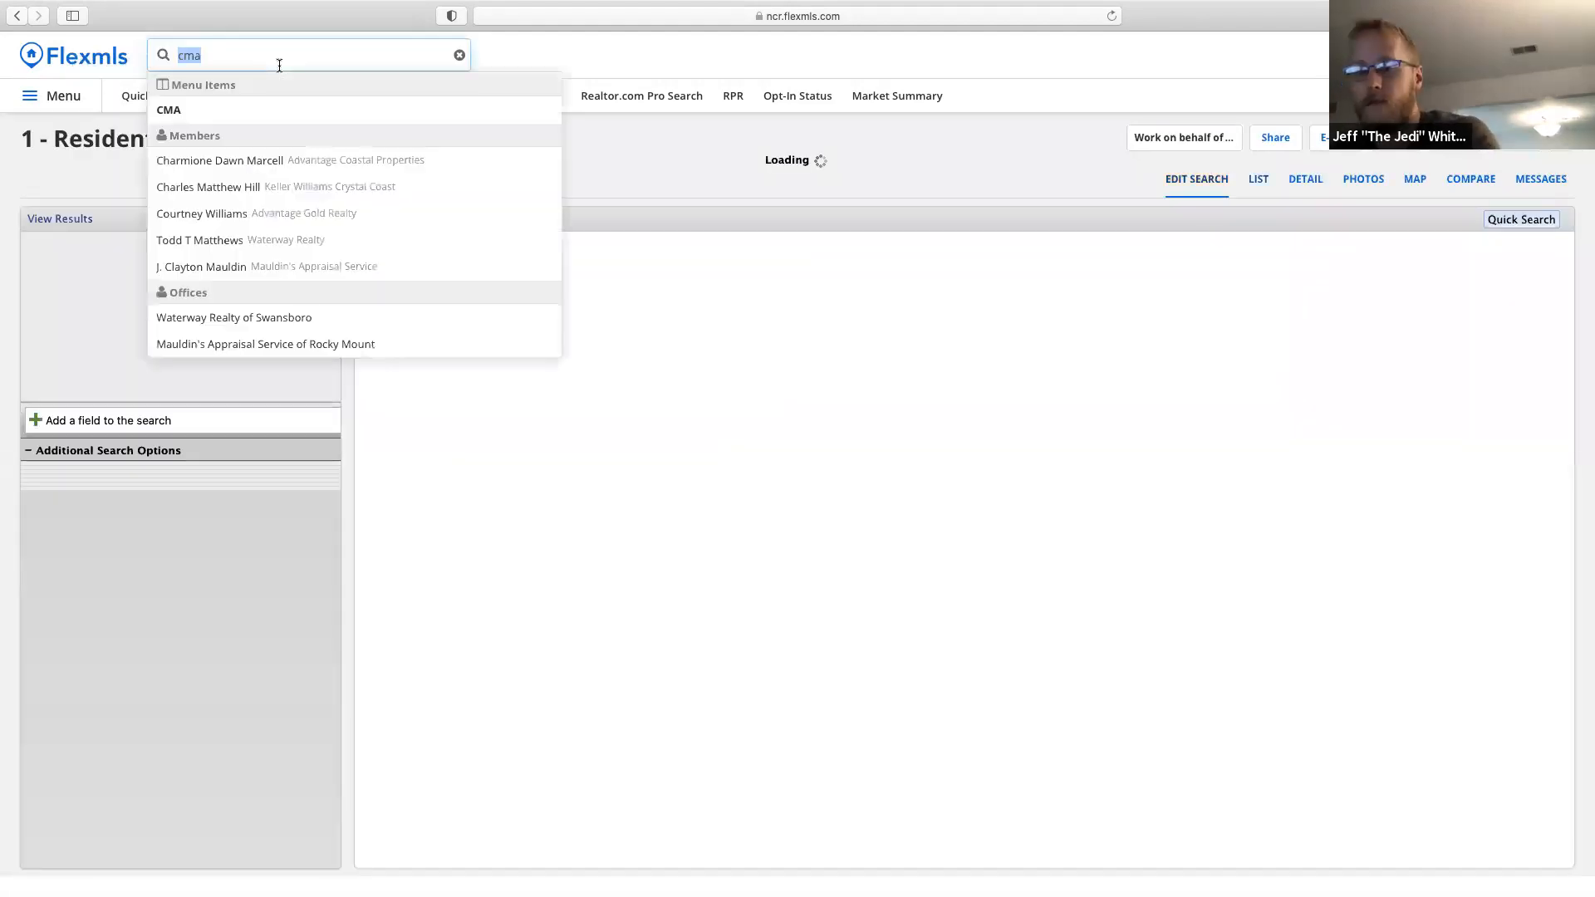
pyautogui.press('BackSpace')
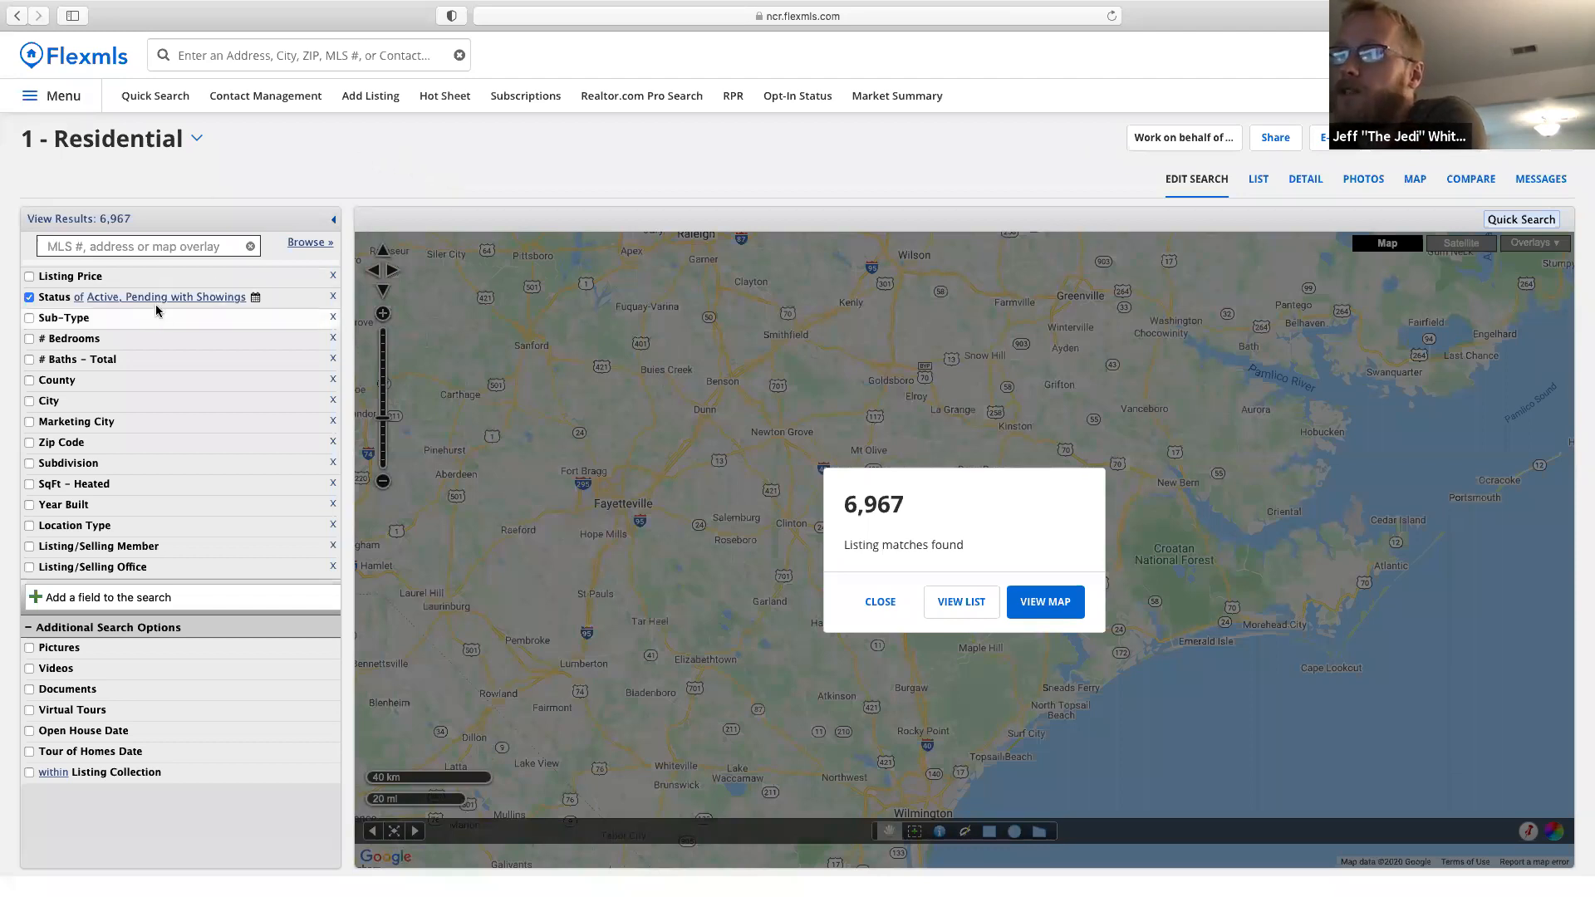
# Add Coming Soon - No Showings, Pending and Closed to the Status filter.
pyautogui.click(55, 304)
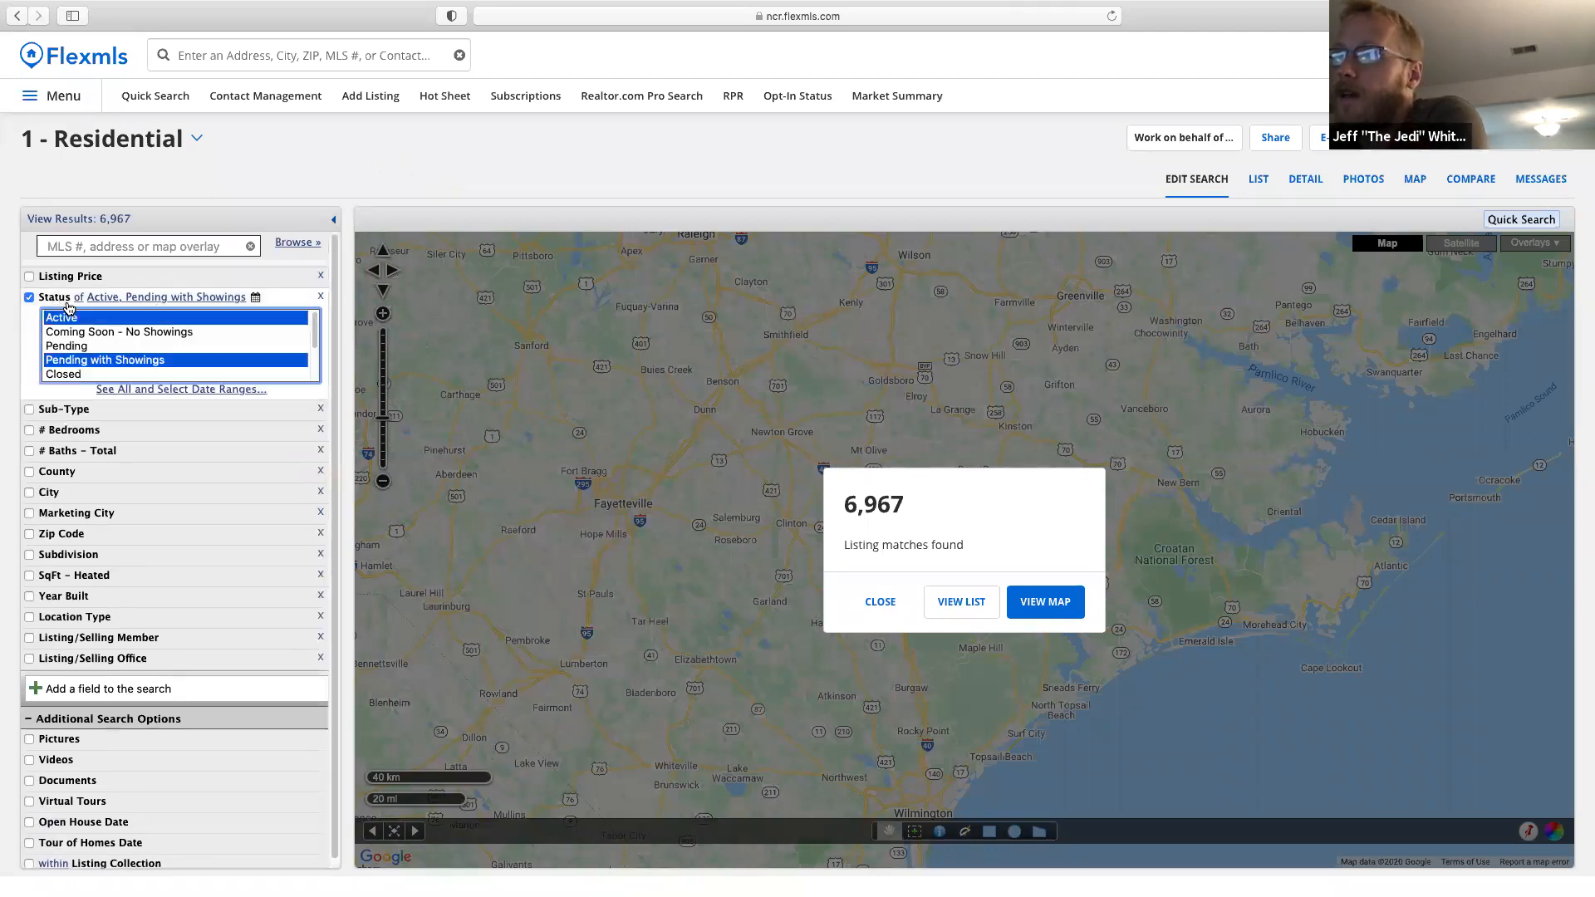
pyautogui.keyDown('super'); pyautogui.click(110, 333); pyautogui.keyUp('super')
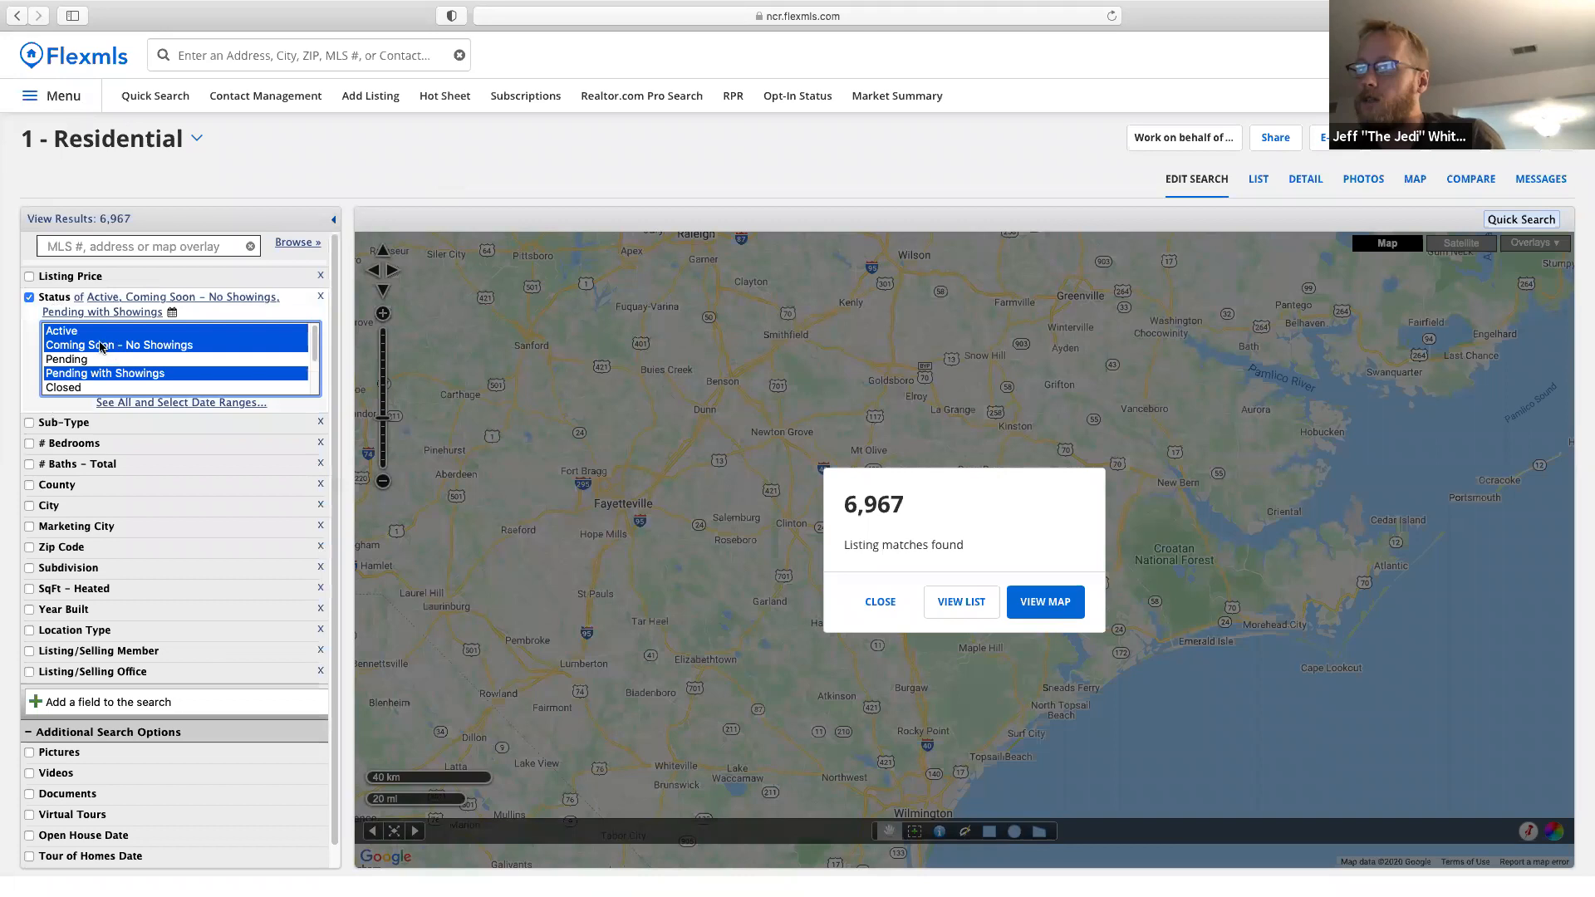
pyautogui.keyDown('super'); pyautogui.click(96, 359); pyautogui.keyUp('super')
pyautogui.keyDown('super'); pyautogui.click(96, 388); pyautogui.keyUp('super')
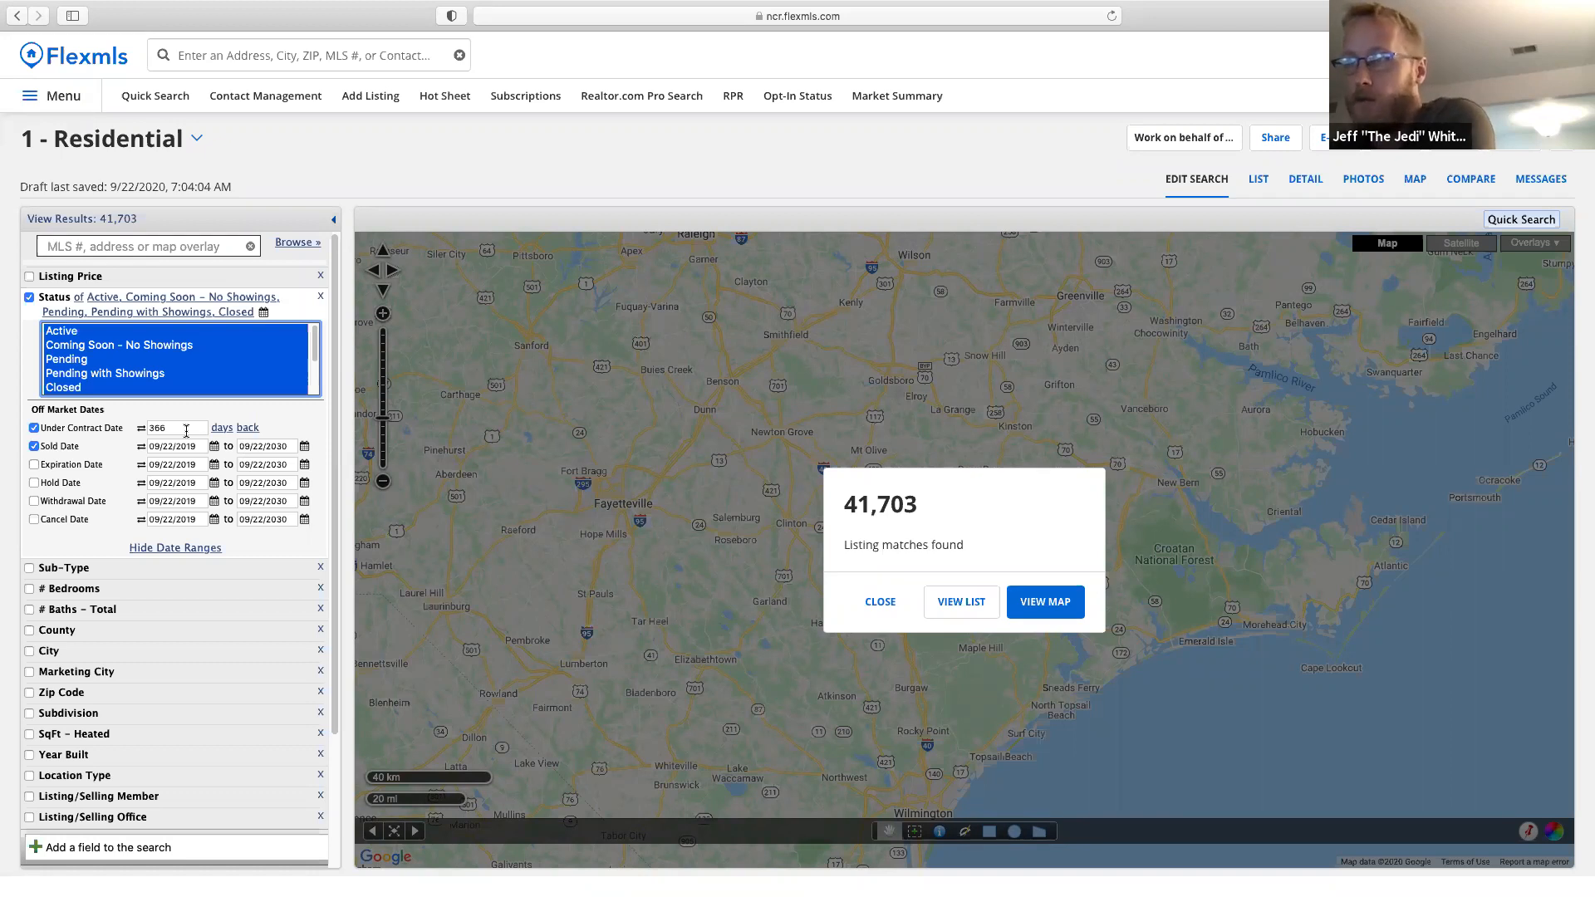
# Set both Under Contract Date and Sold Date to 6 months back.
pyautogui.click(142, 432)
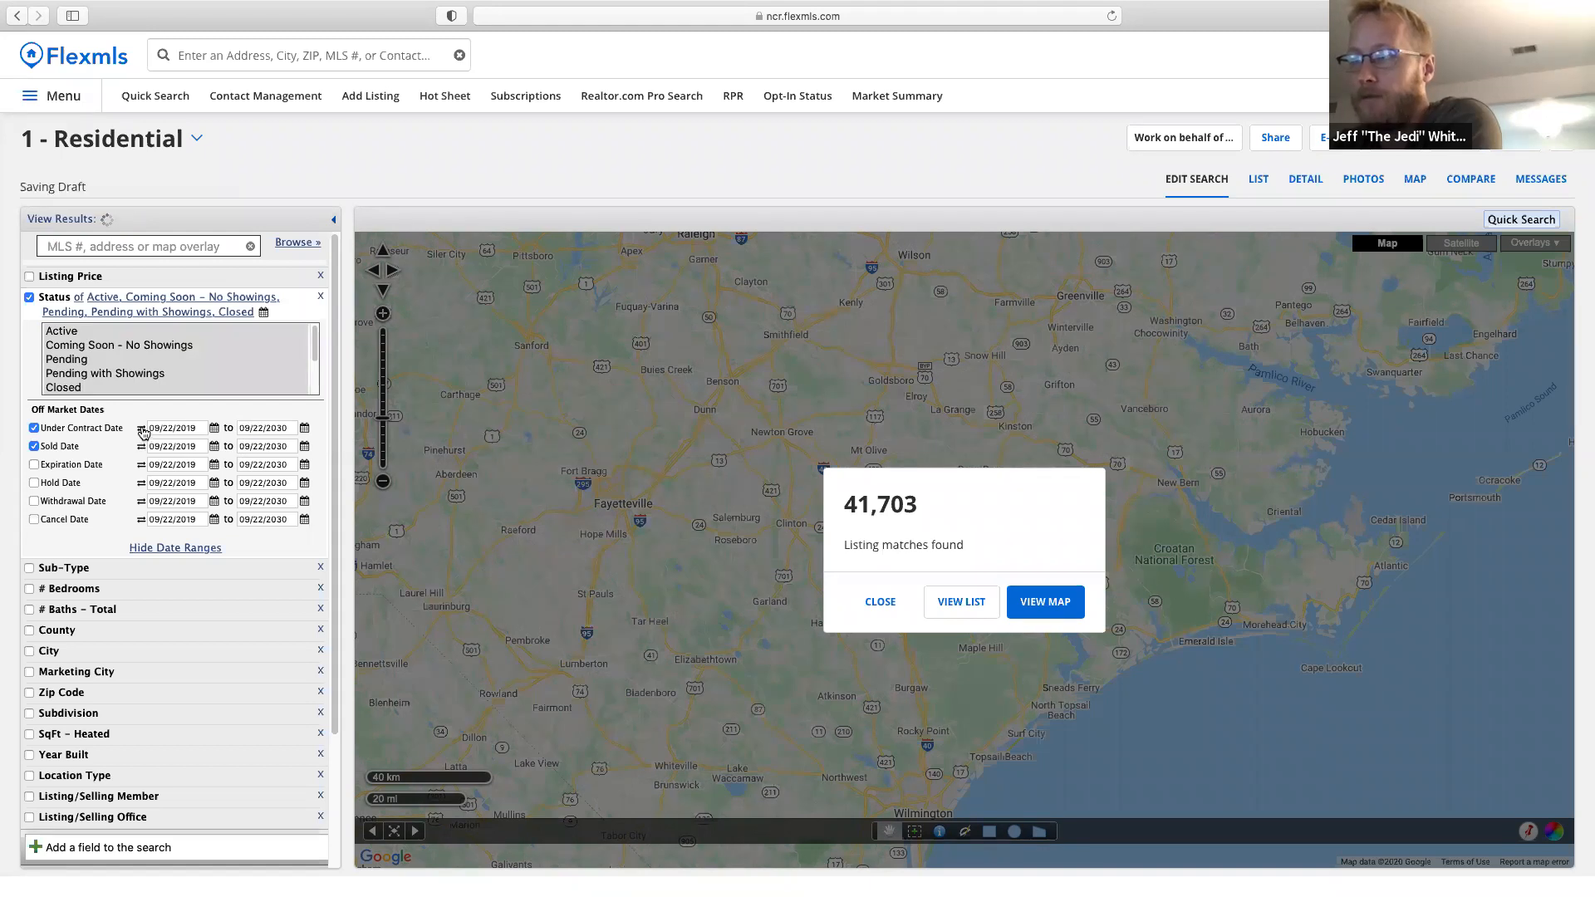
pyautogui.click(142, 432)
pyautogui.doubleClick(191, 426)
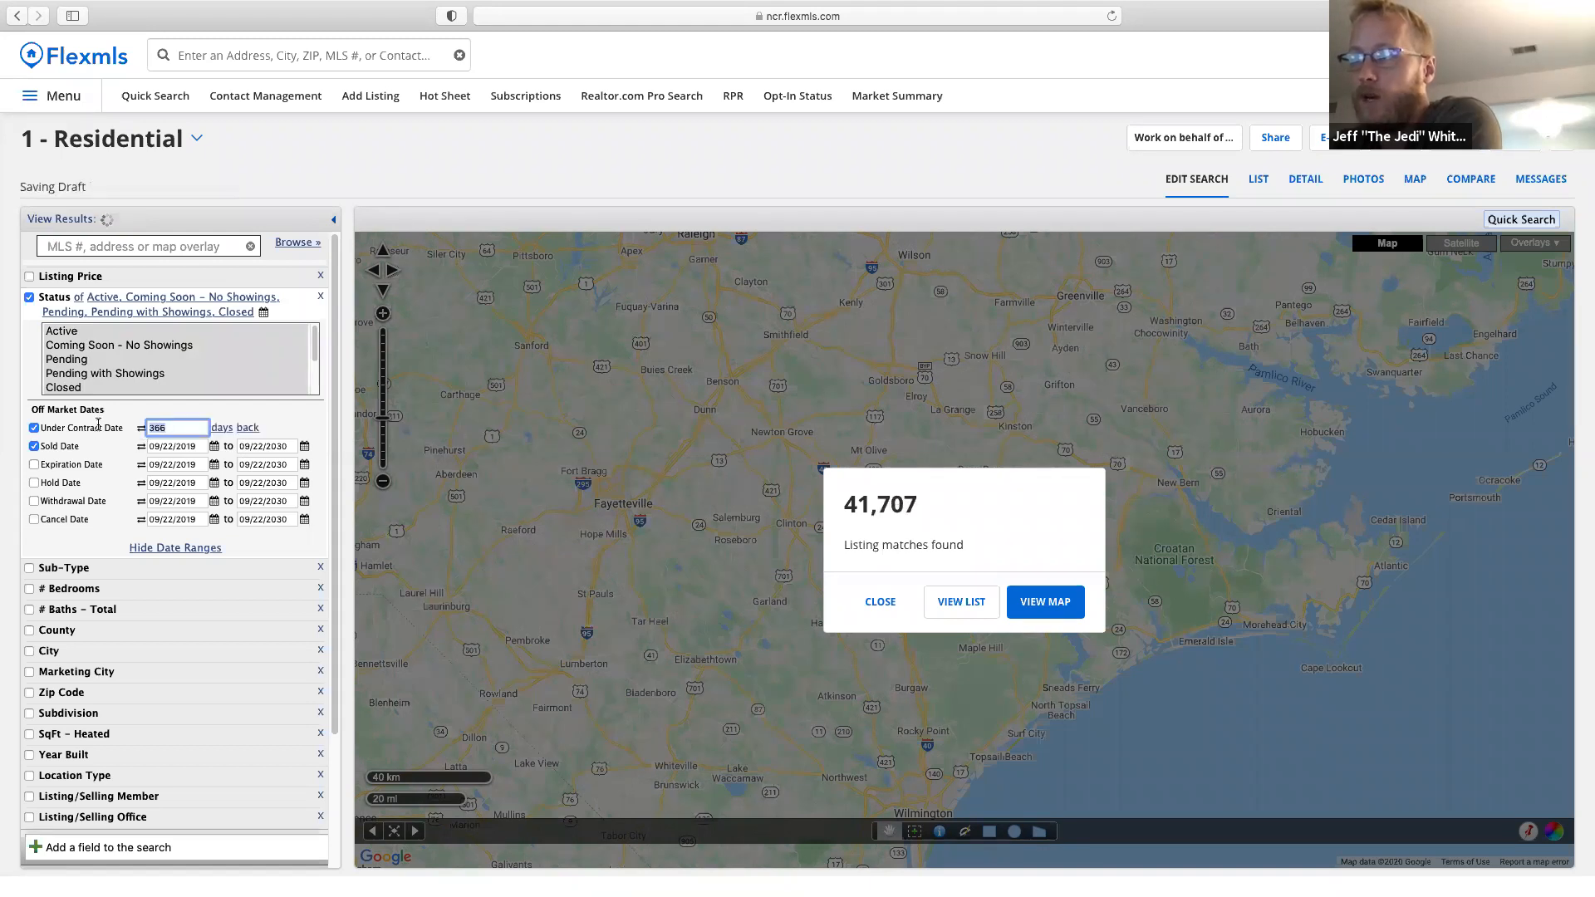
pyautogui.write('6')
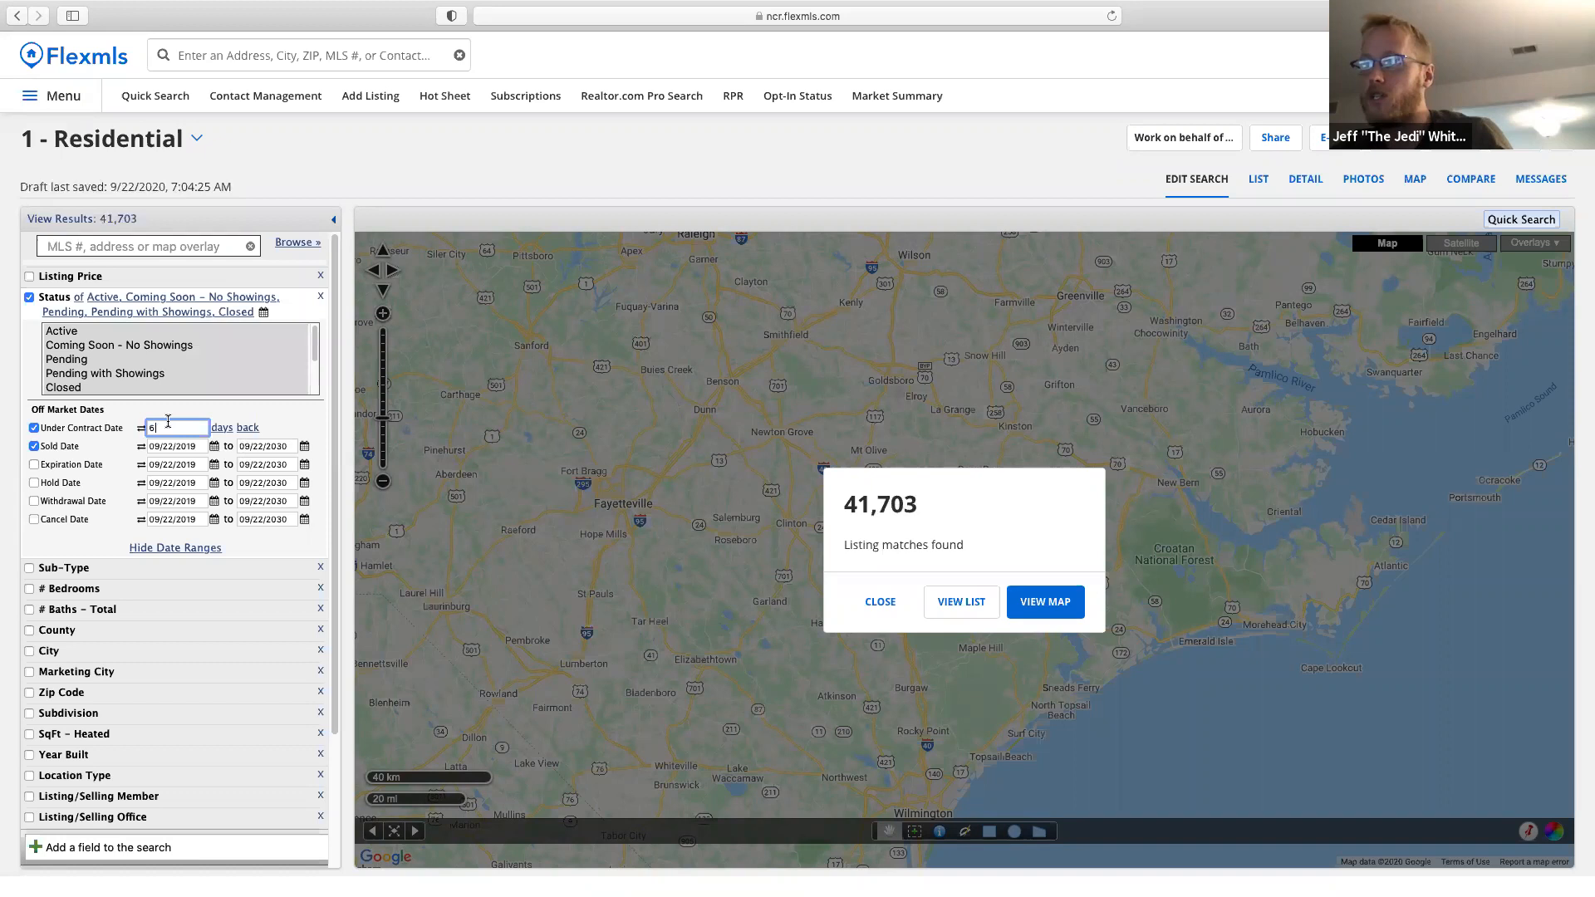
pyautogui.click(221, 428)
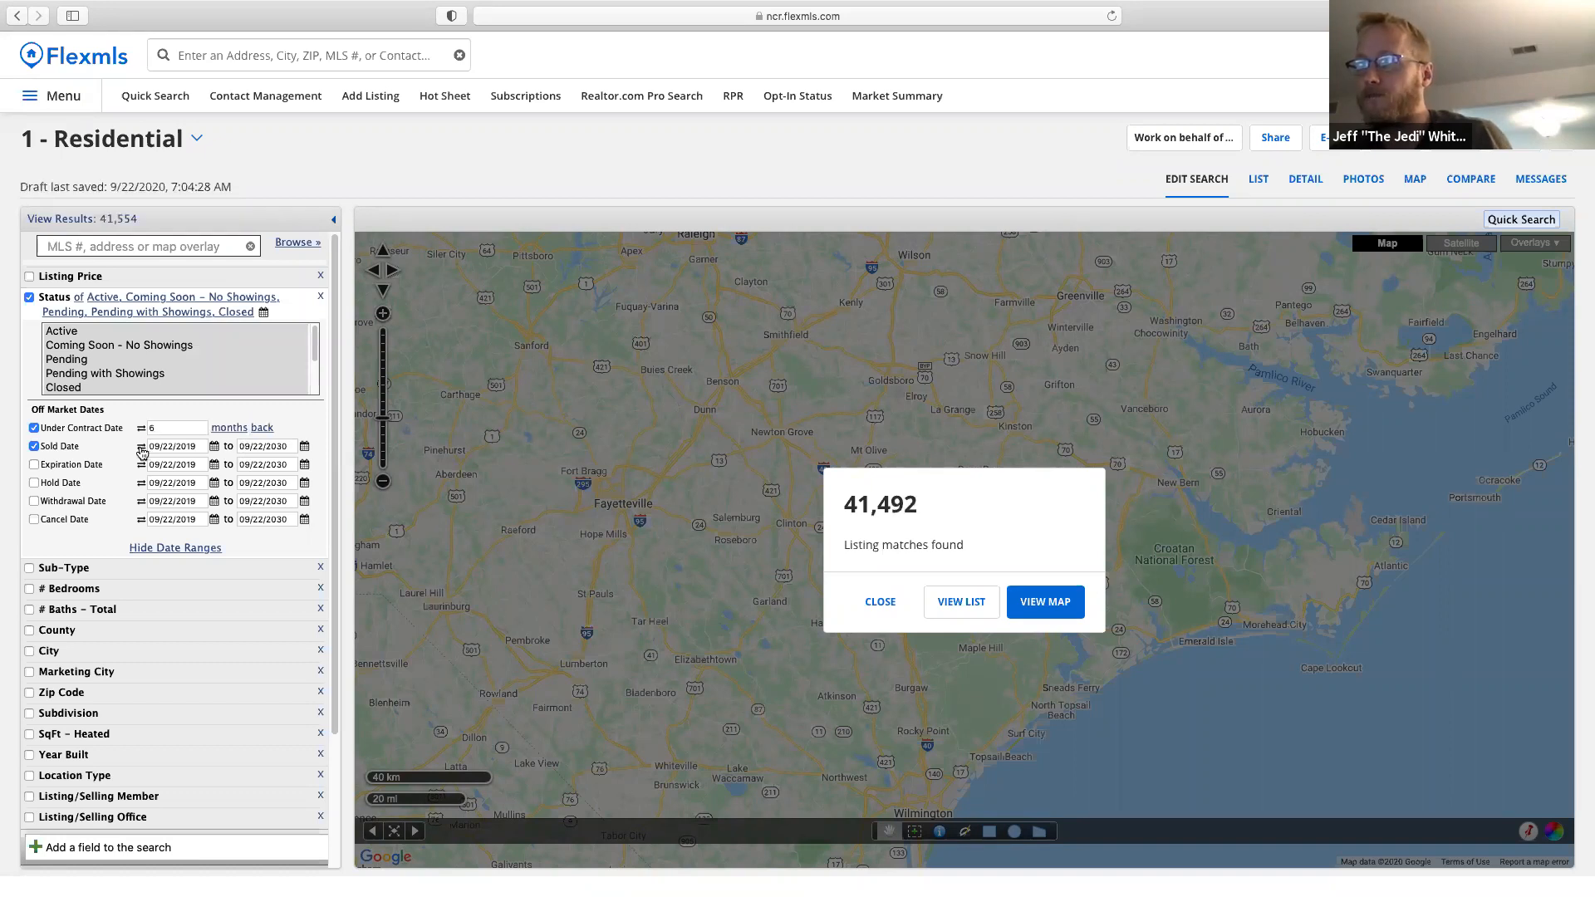
pyautogui.click(141, 447)
pyautogui.write('66')
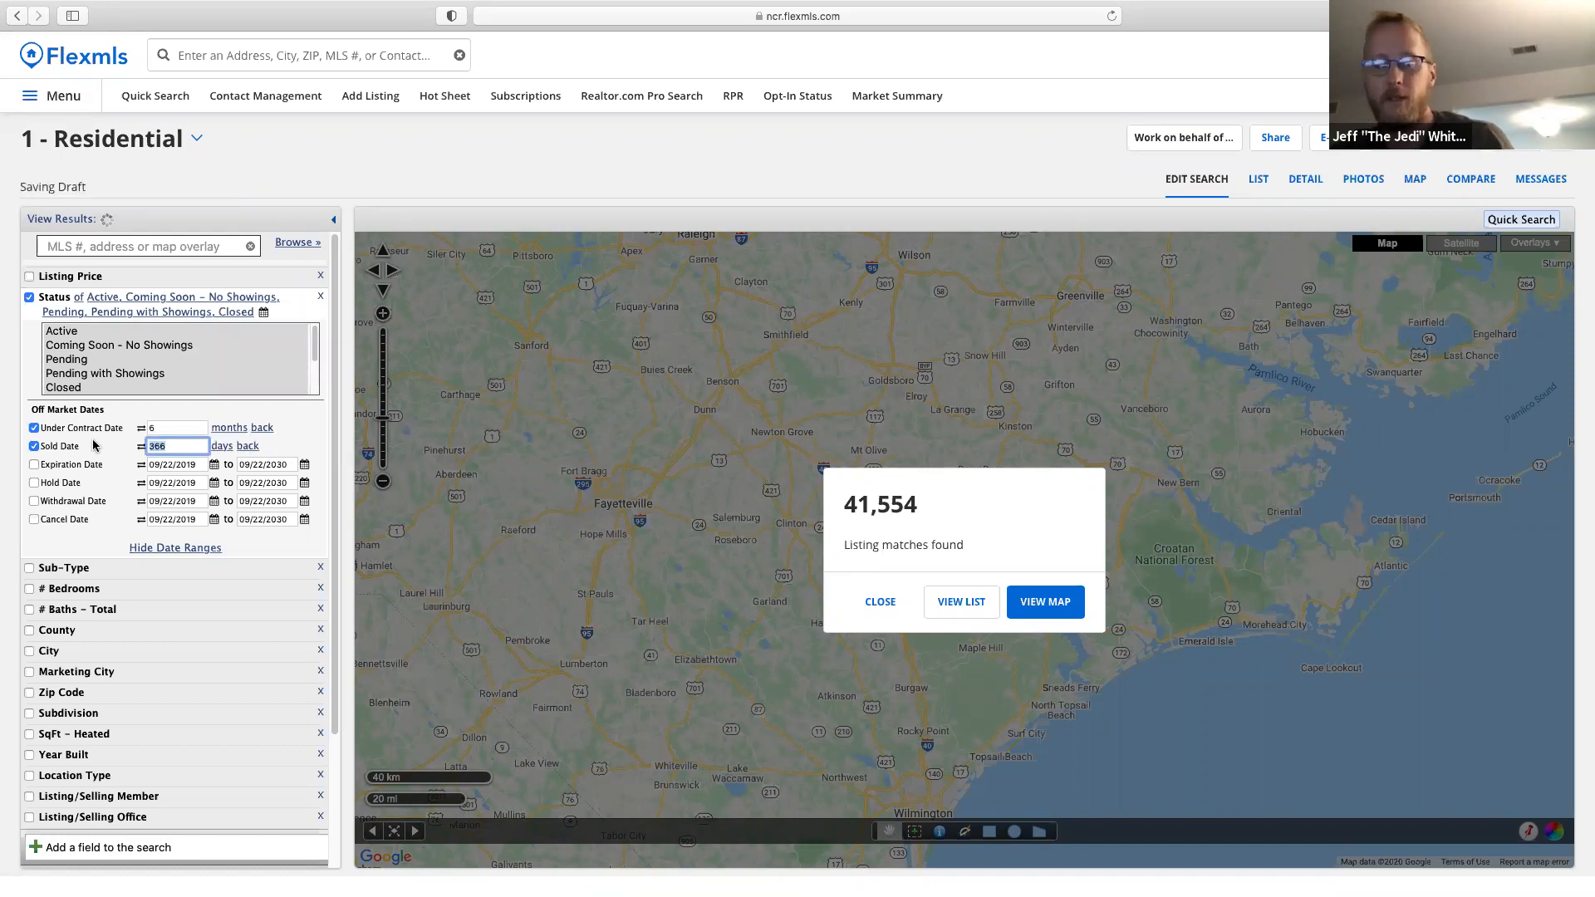
pyautogui.click(221, 447)
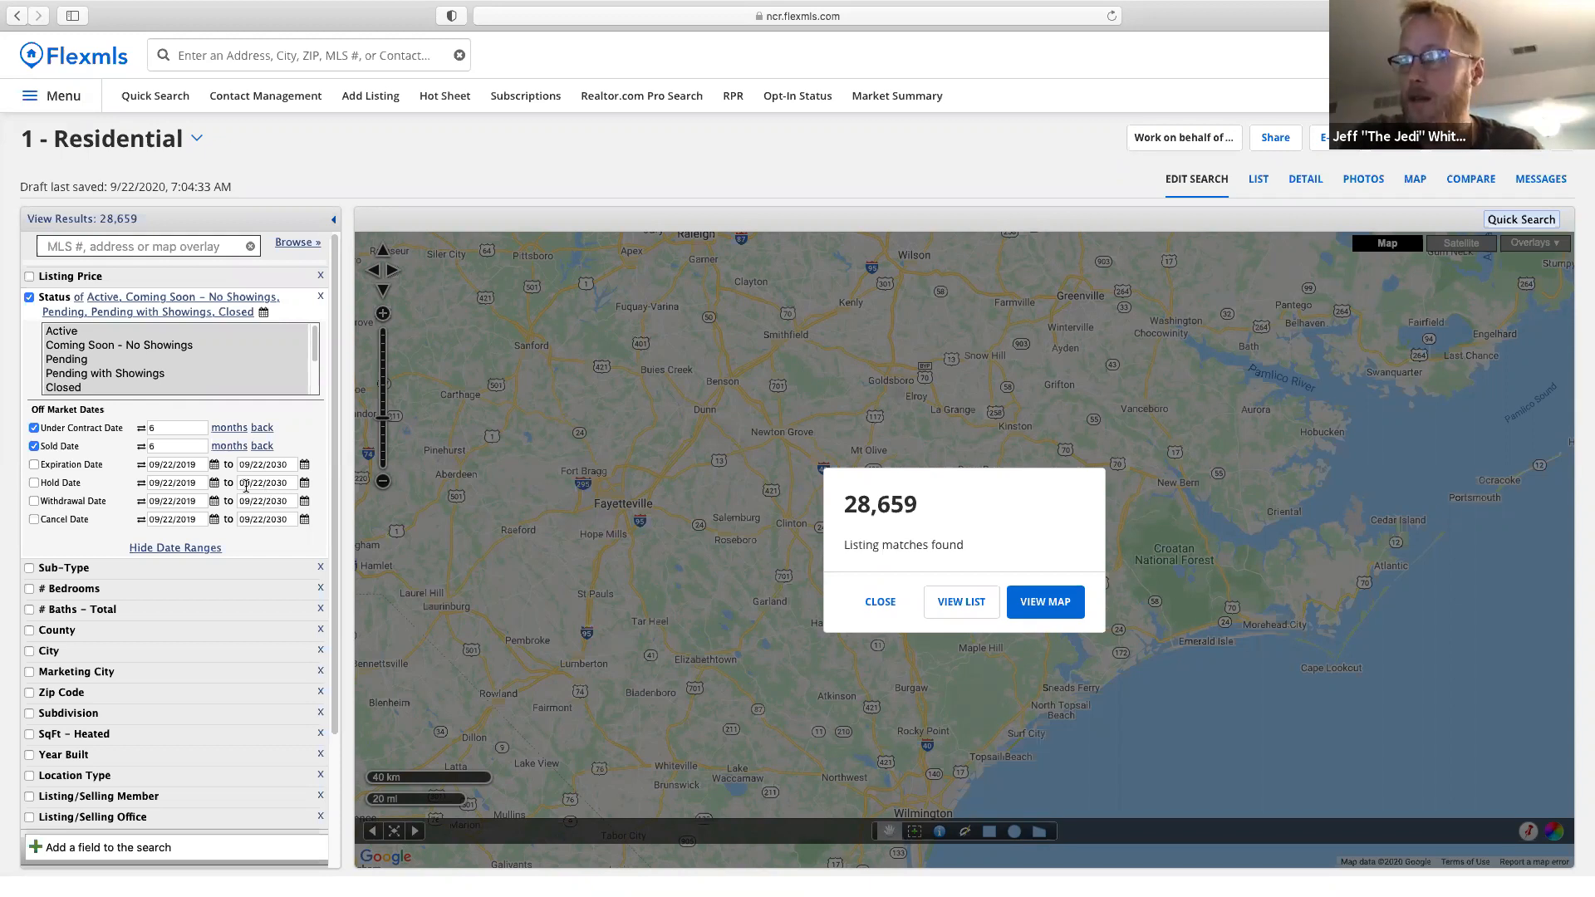
pyautogui.press('super+equal')
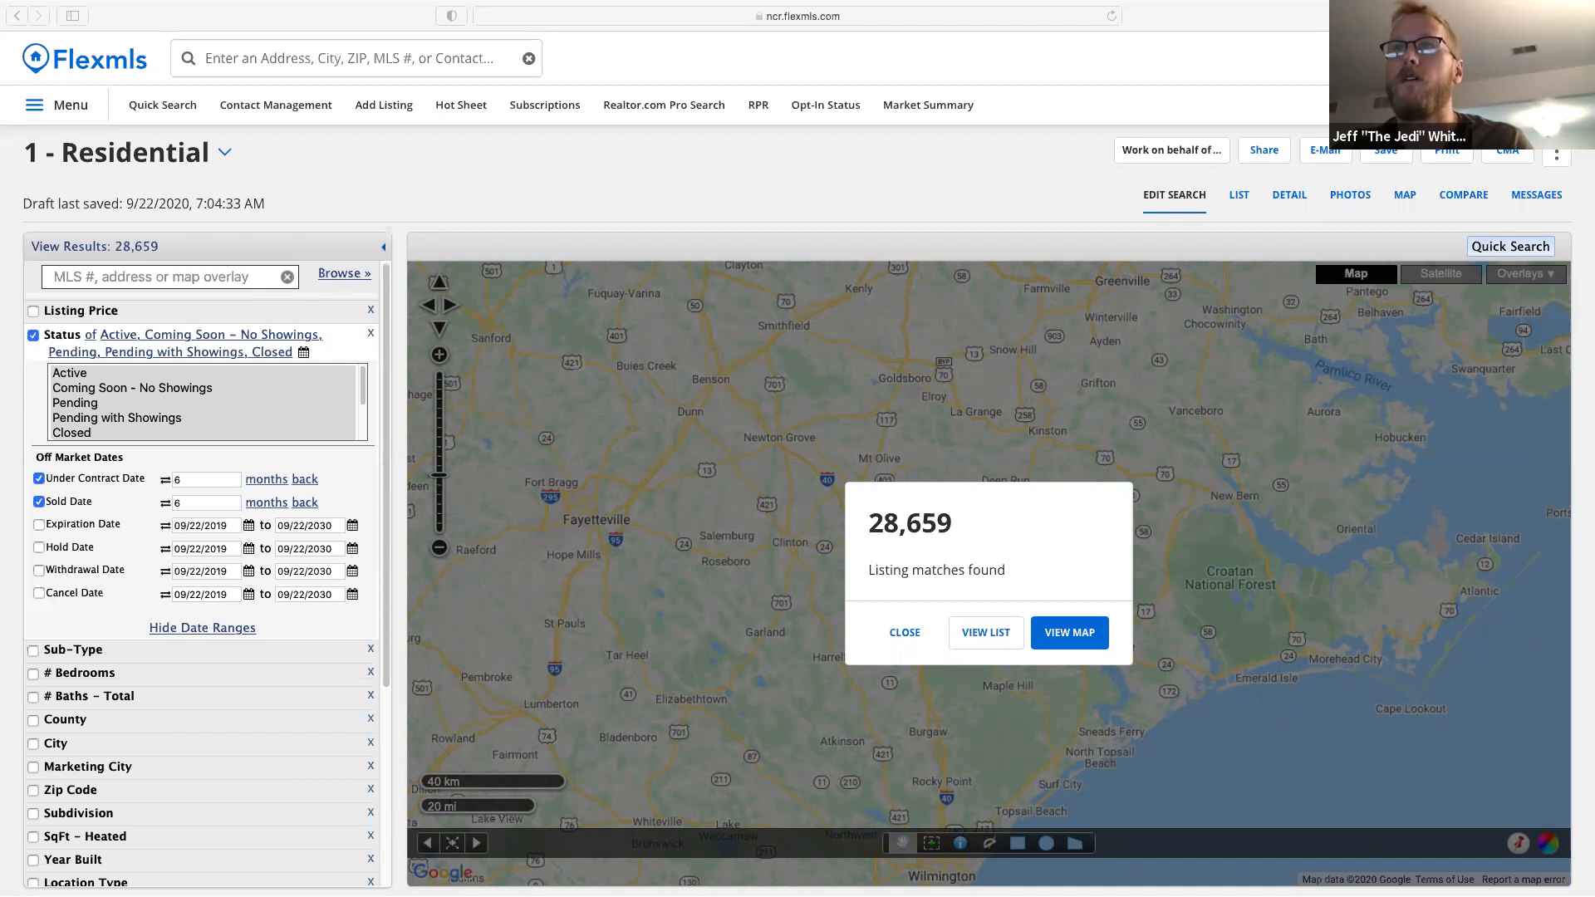
# Make the second Flexmls window full screen and start a new 1 - Residential quick search.
pyautogui.moveTo(0, 137); pyautogui.dragTo(894, 23)
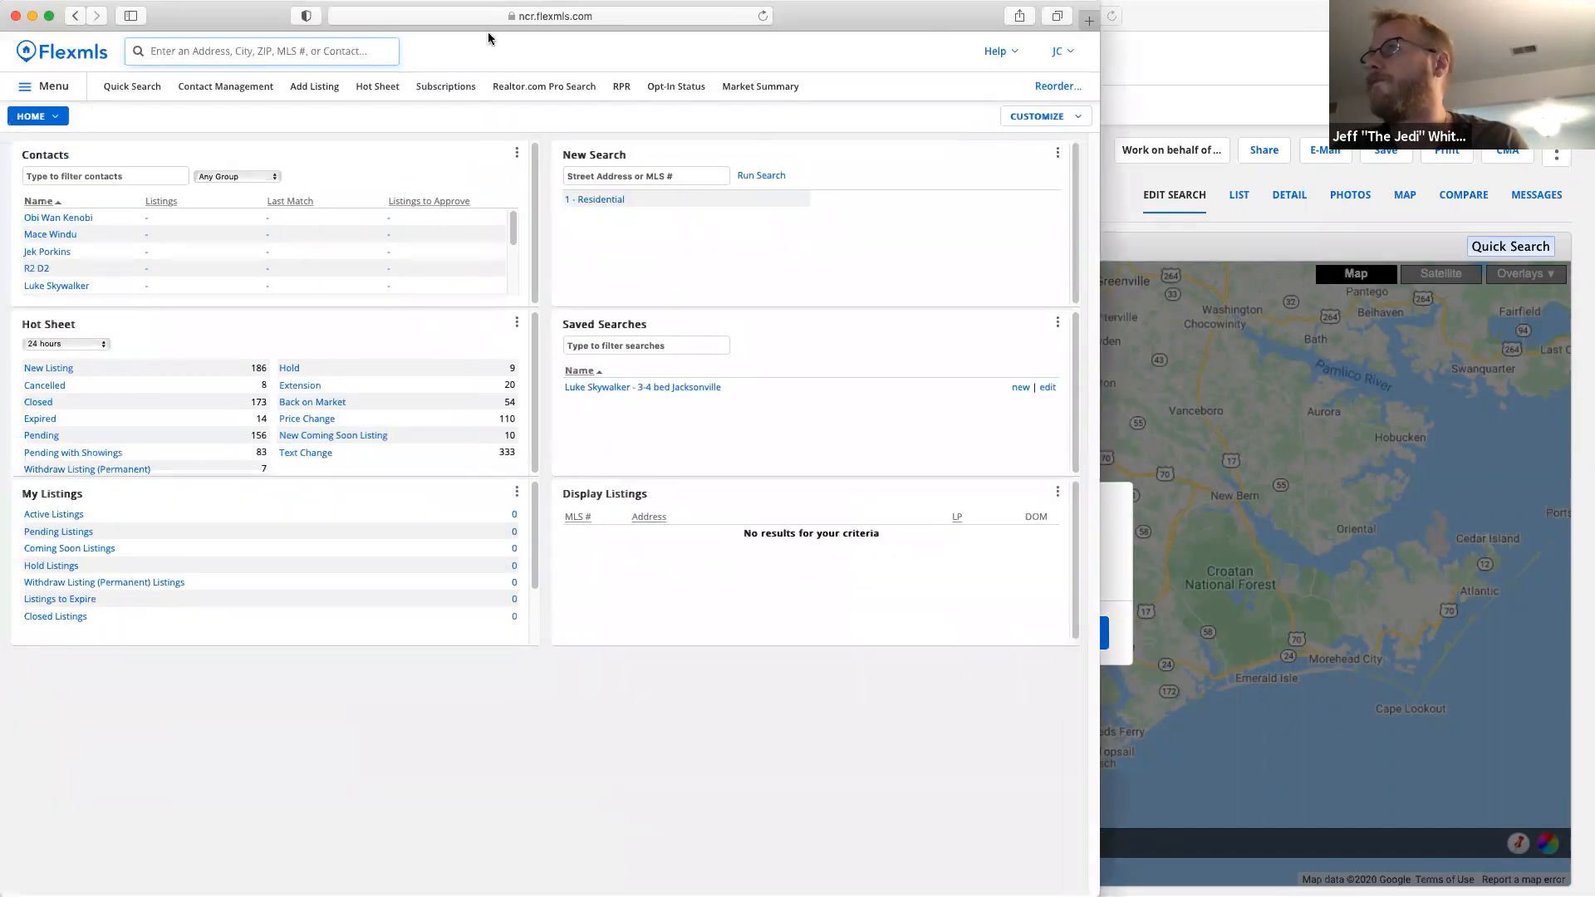
pyautogui.click(48, 17)
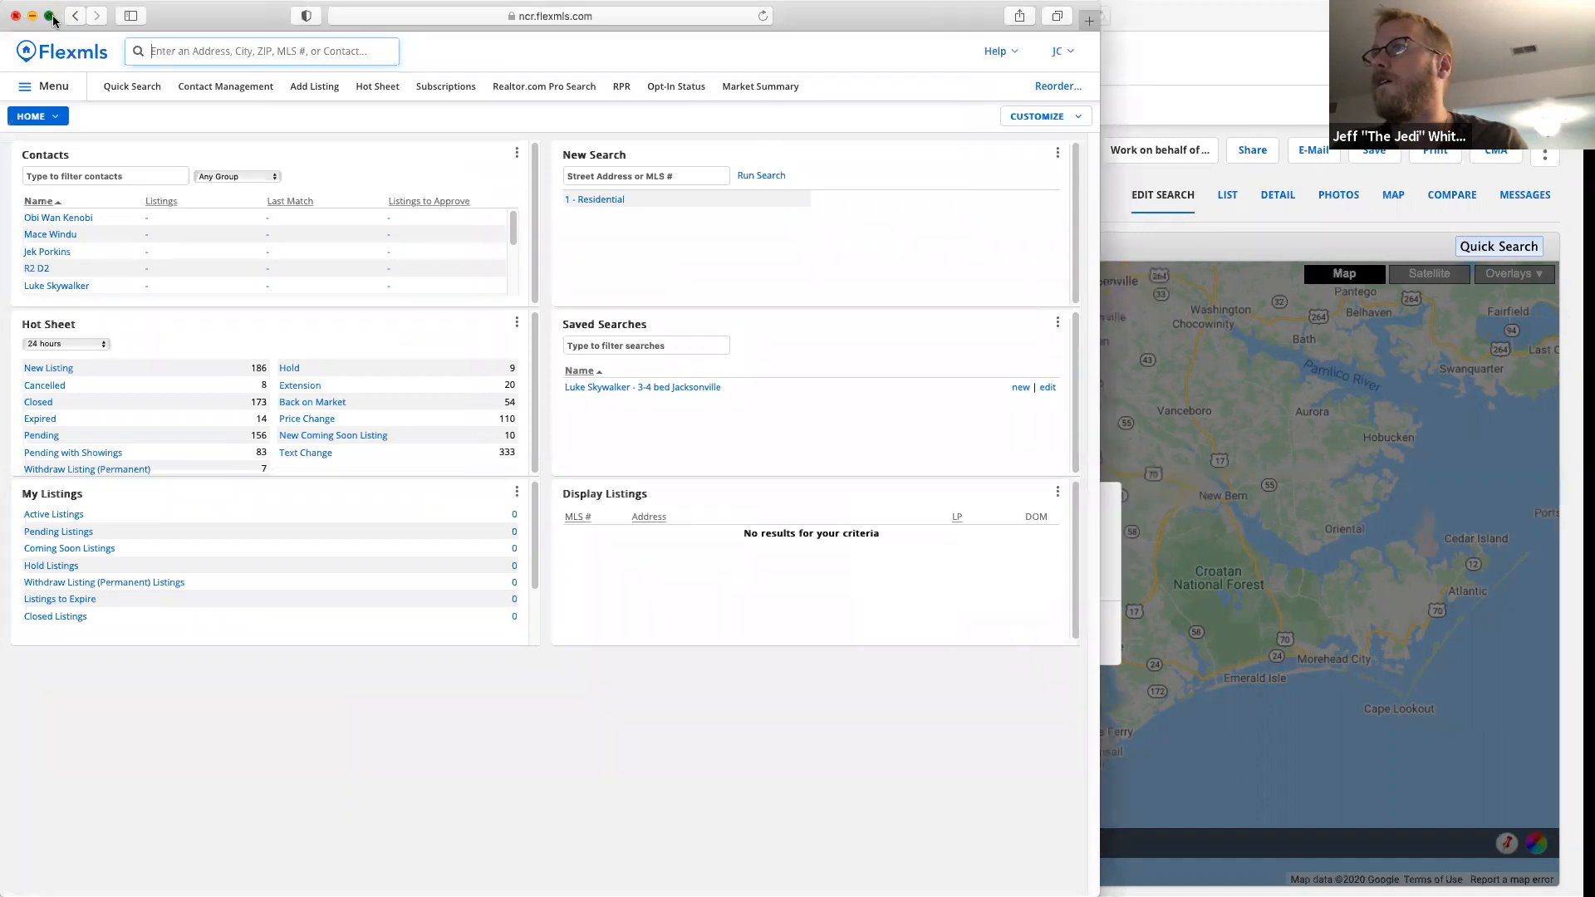
pyautogui.click(135, 88)
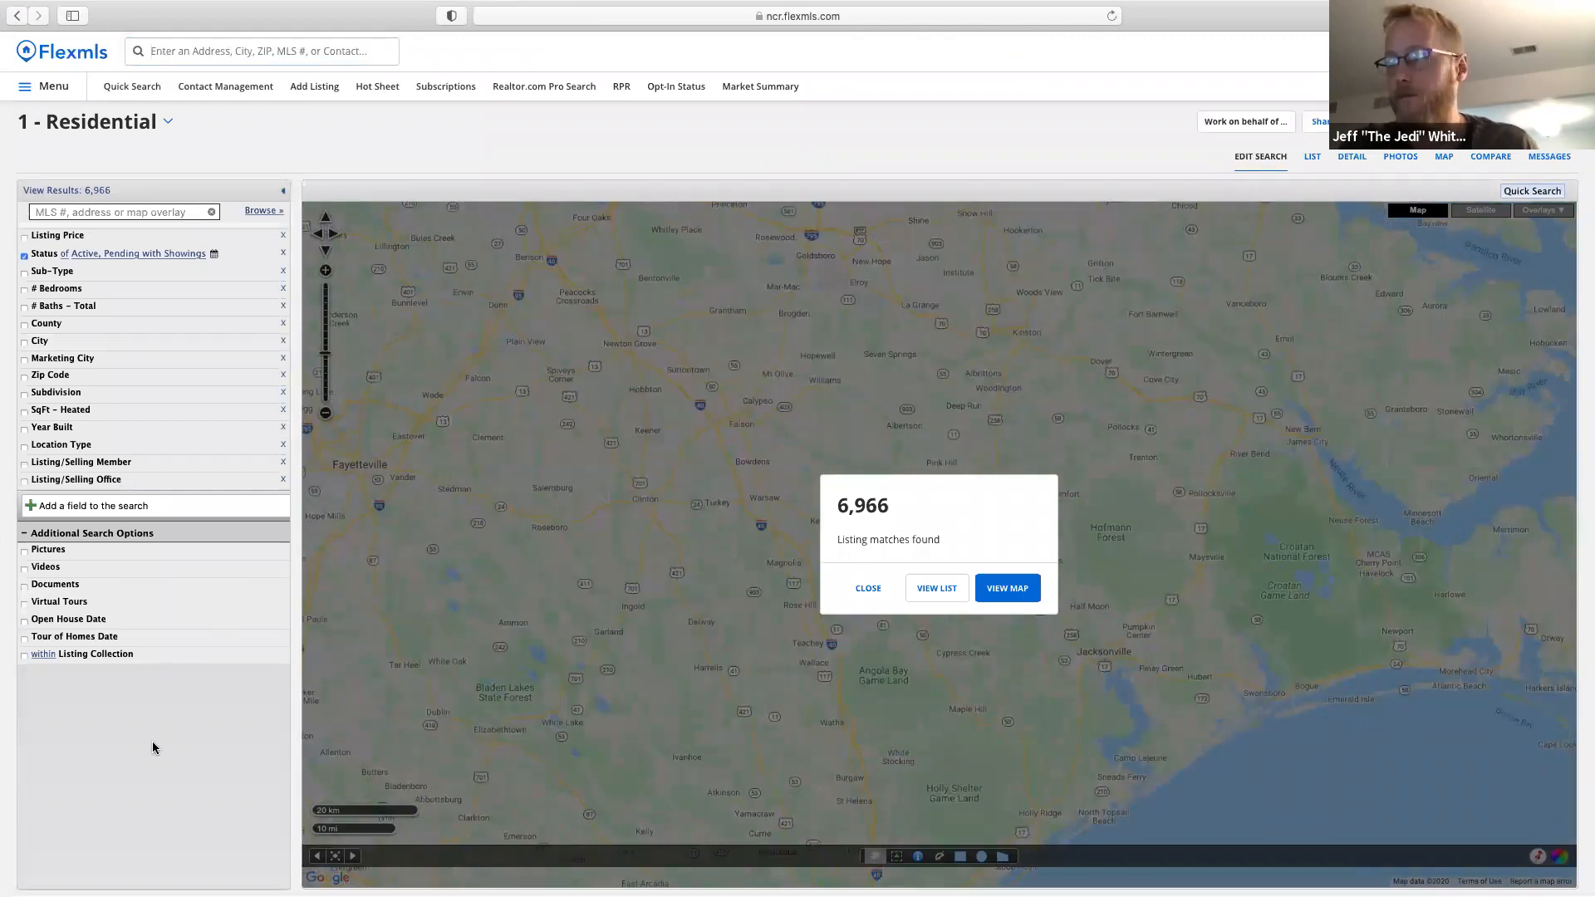
# Add Coming Soon - No Showings, Pending and Closed to the Status filter.
pyautogui.press('super+equal')
pyautogui.press('super+equal')
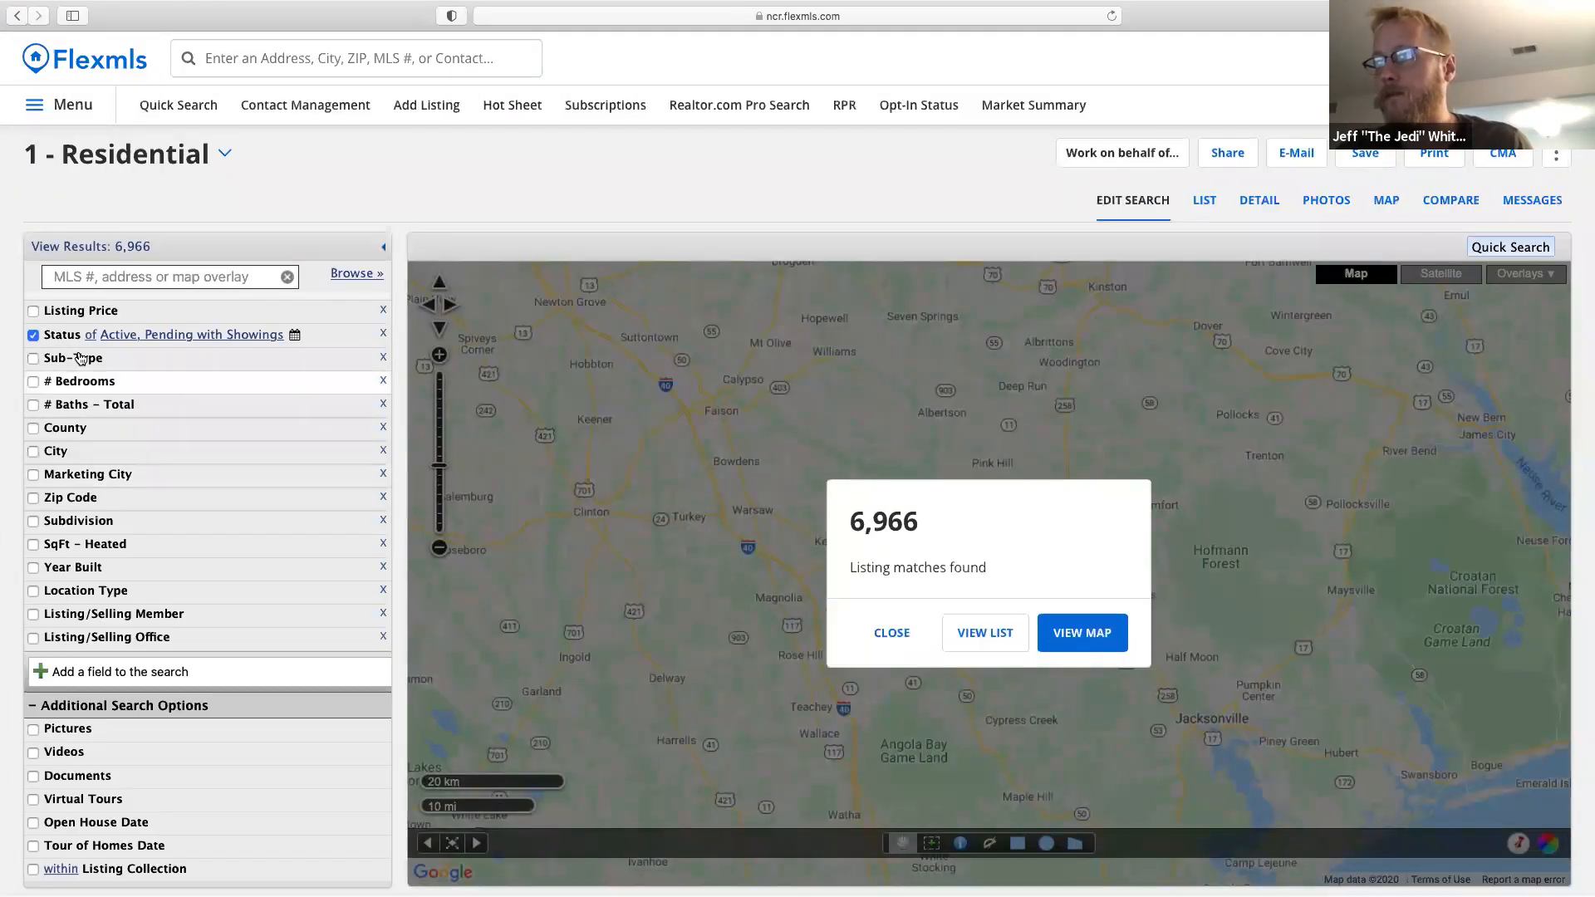
pyautogui.click(79, 334)
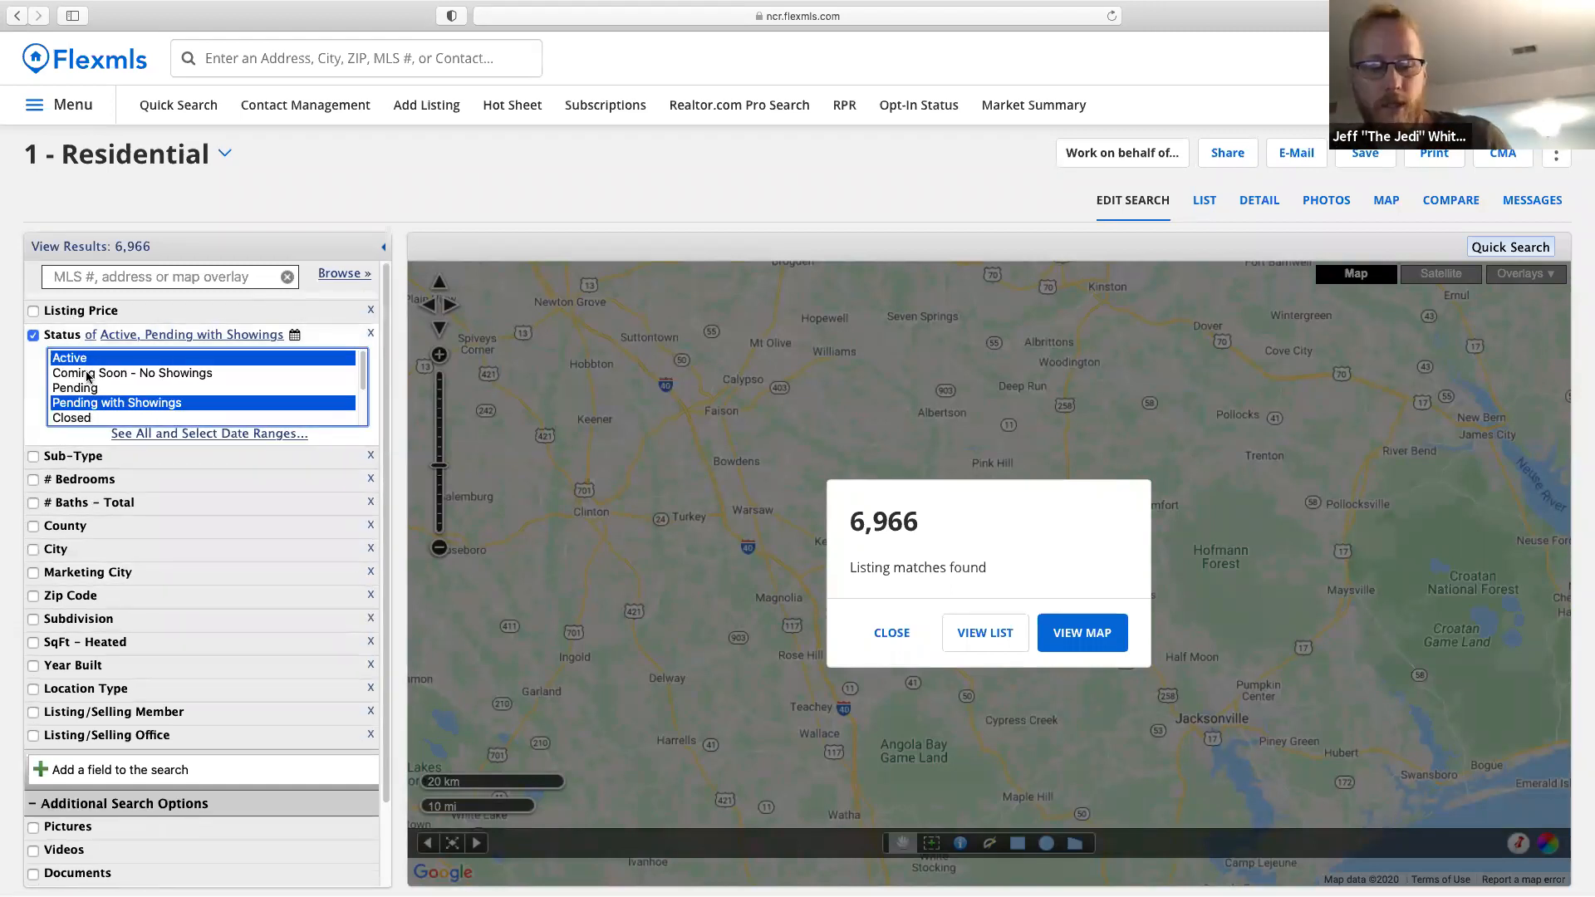
pyautogui.keyDown('super'); pyautogui.click(88, 373); pyautogui.keyUp('super')
pyautogui.keyDown('super'); pyautogui.click(87, 403); pyautogui.keyUp('super')
pyautogui.keyDown('super'); pyautogui.click(87, 432); pyautogui.keyUp('super')
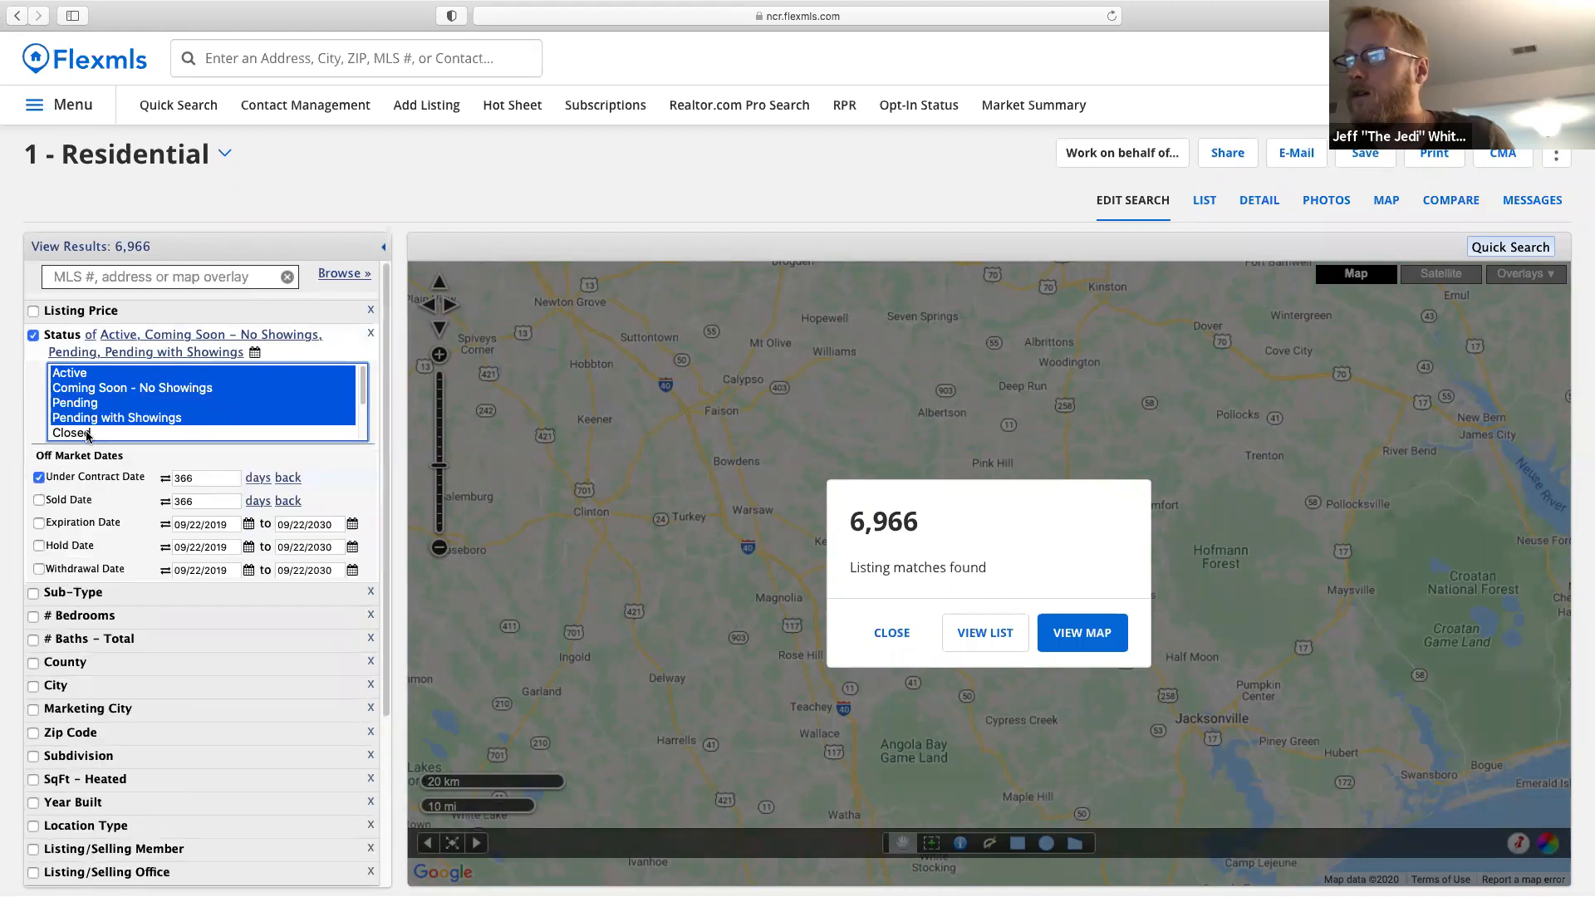
# Set Under Contract Date and Sold Date to 6 months back.
pyautogui.press('Tab')
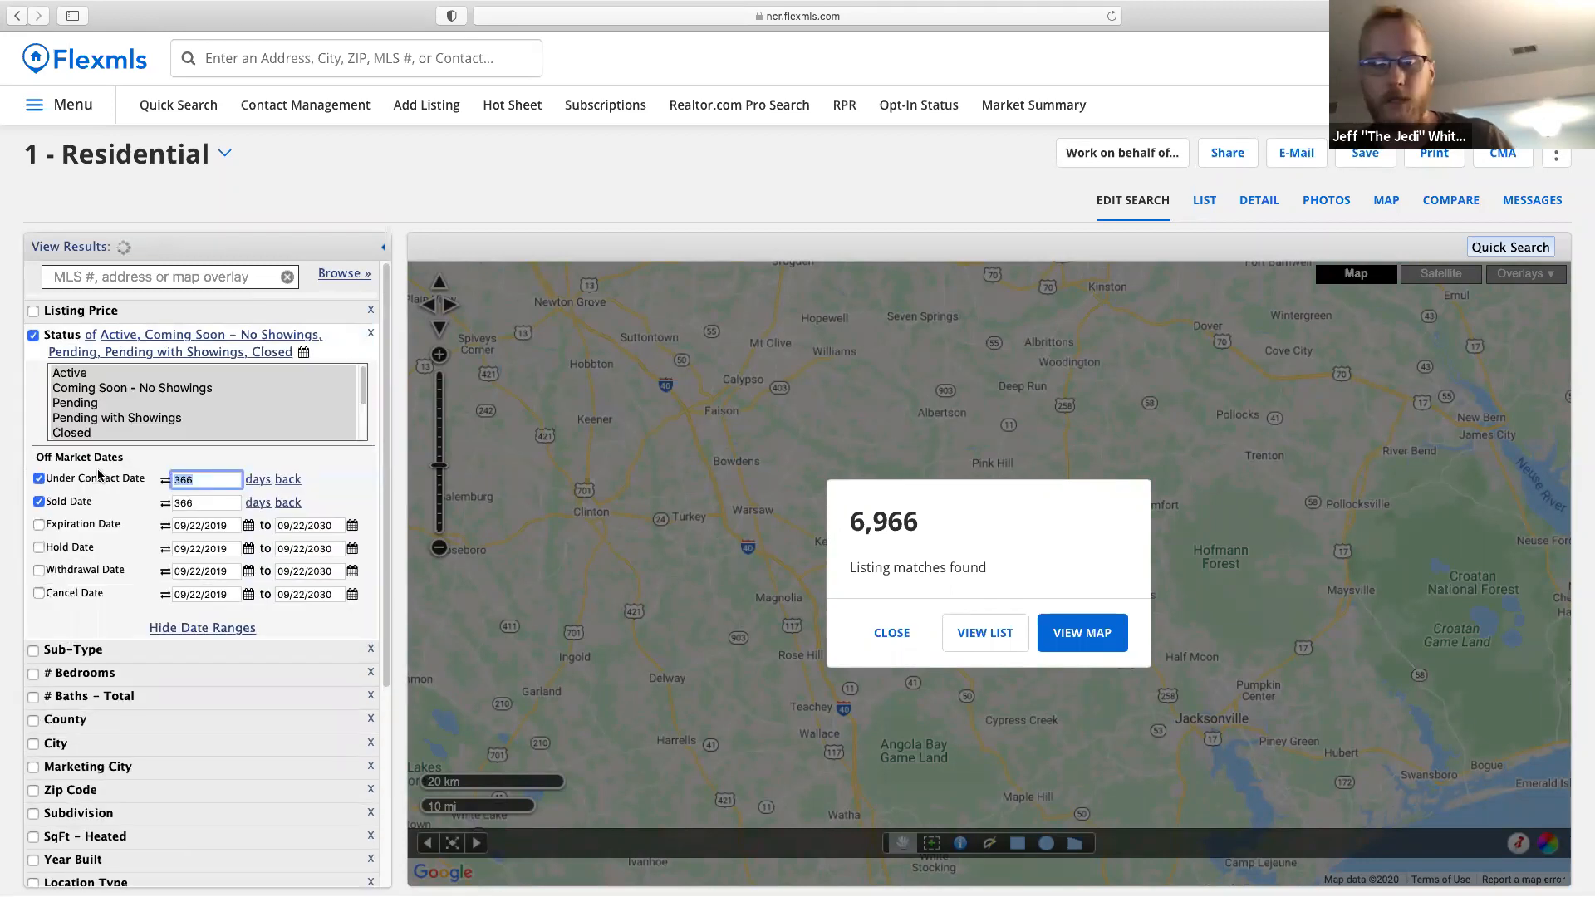
pyautogui.write('6')
pyautogui.click(264, 481)
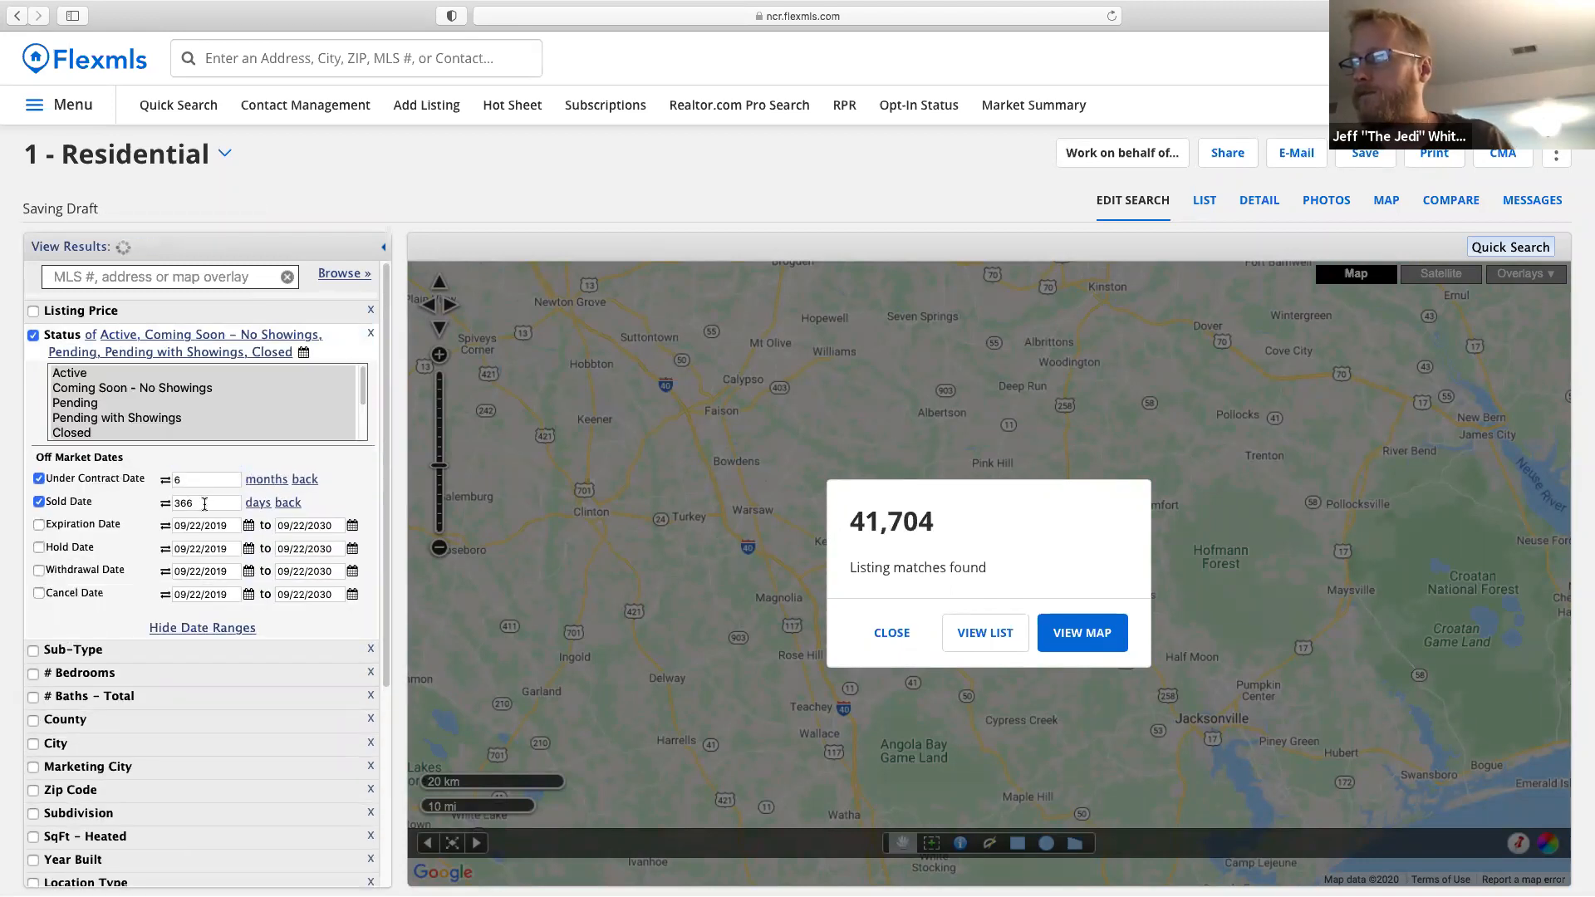
pyautogui.moveTo(202, 502); pyautogui.dragTo(111, 496)
pyautogui.write('6')
pyautogui.click(258, 503)
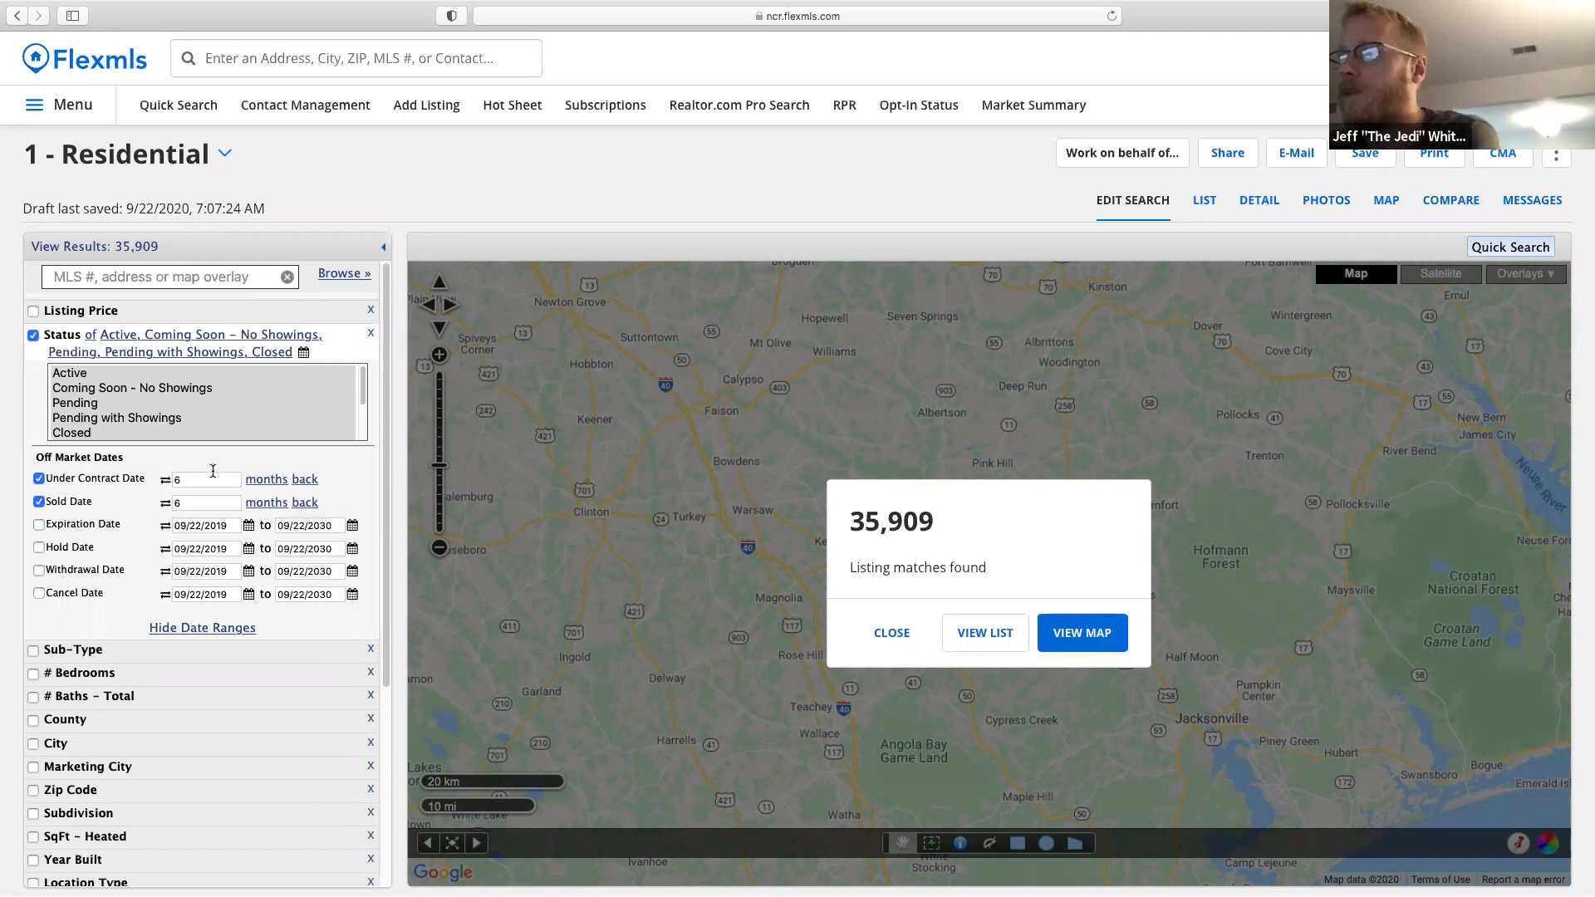
# Add a # Bedrooms criterion with a minimum of 3.
pyautogui.scroll(-3, 161, 558)
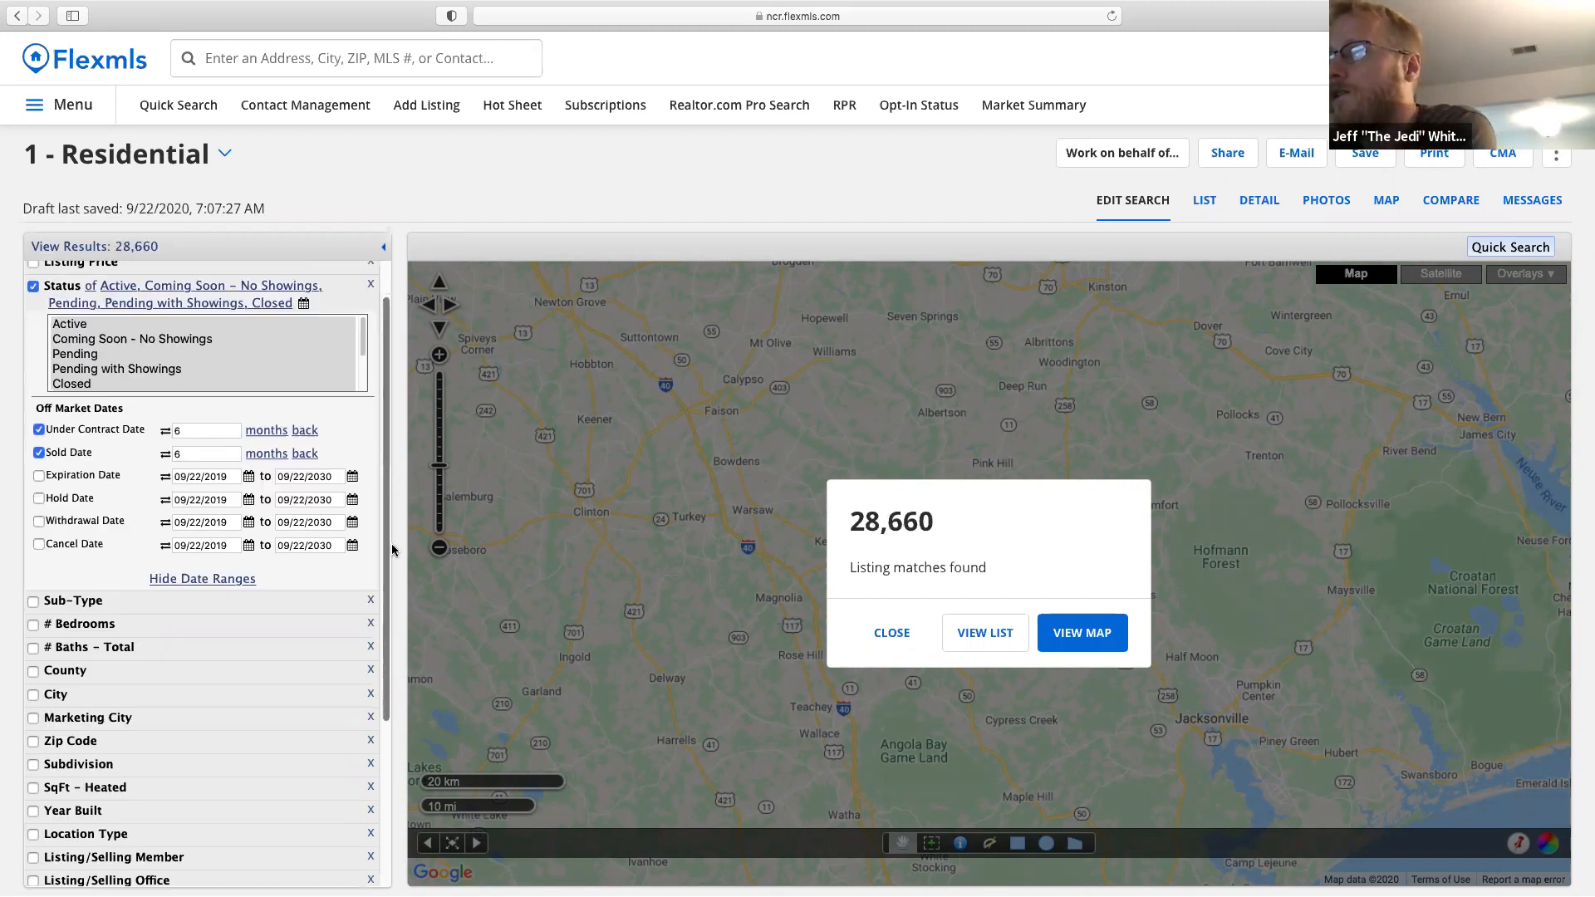
pyautogui.click(92, 545)
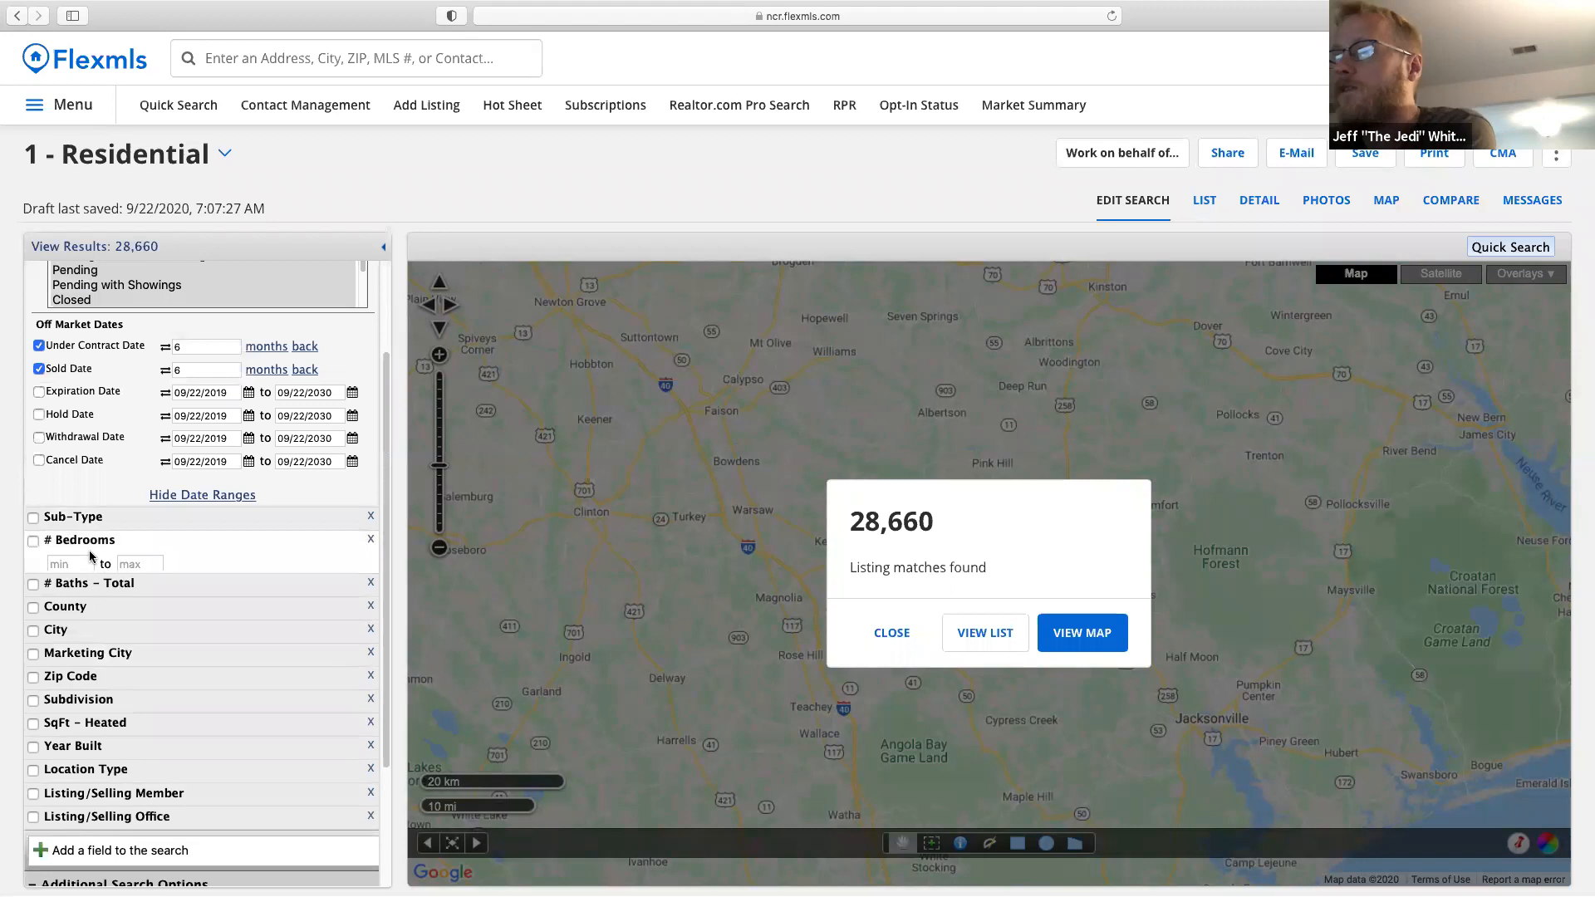
pyautogui.write('3')
pyautogui.click(123, 566)
# Set maximum bedrooms to 3 and # Baths - Total to 2 minimum and 2 maximum.
pyautogui.write('3')
pyautogui.click(92, 592)
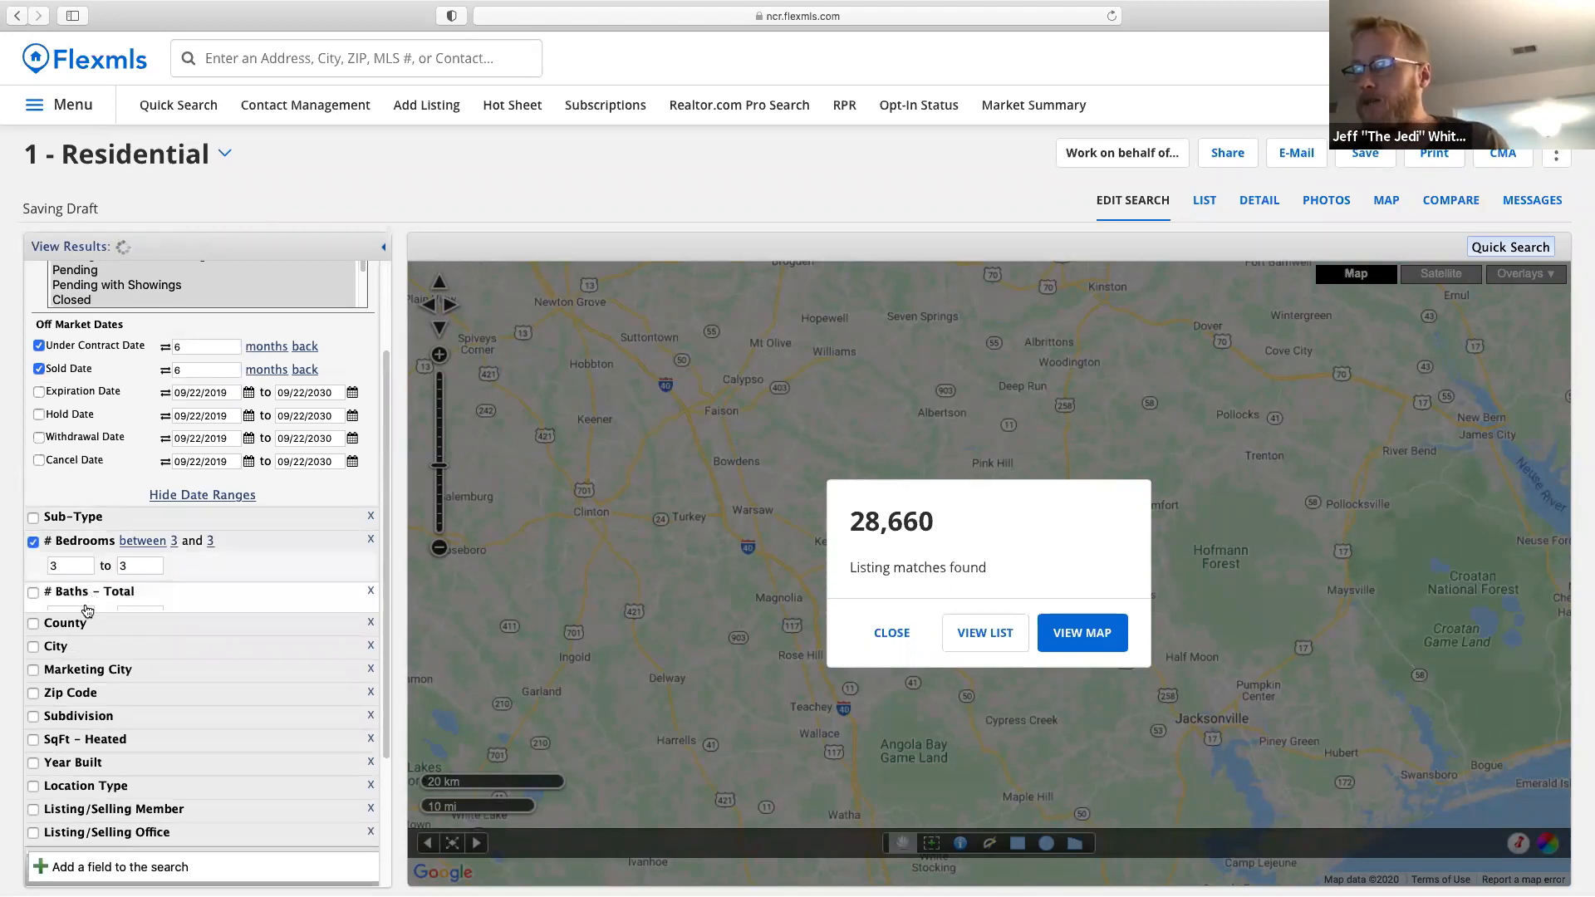
pyautogui.write('2')
pyautogui.click(126, 618)
pyautogui.write('2')
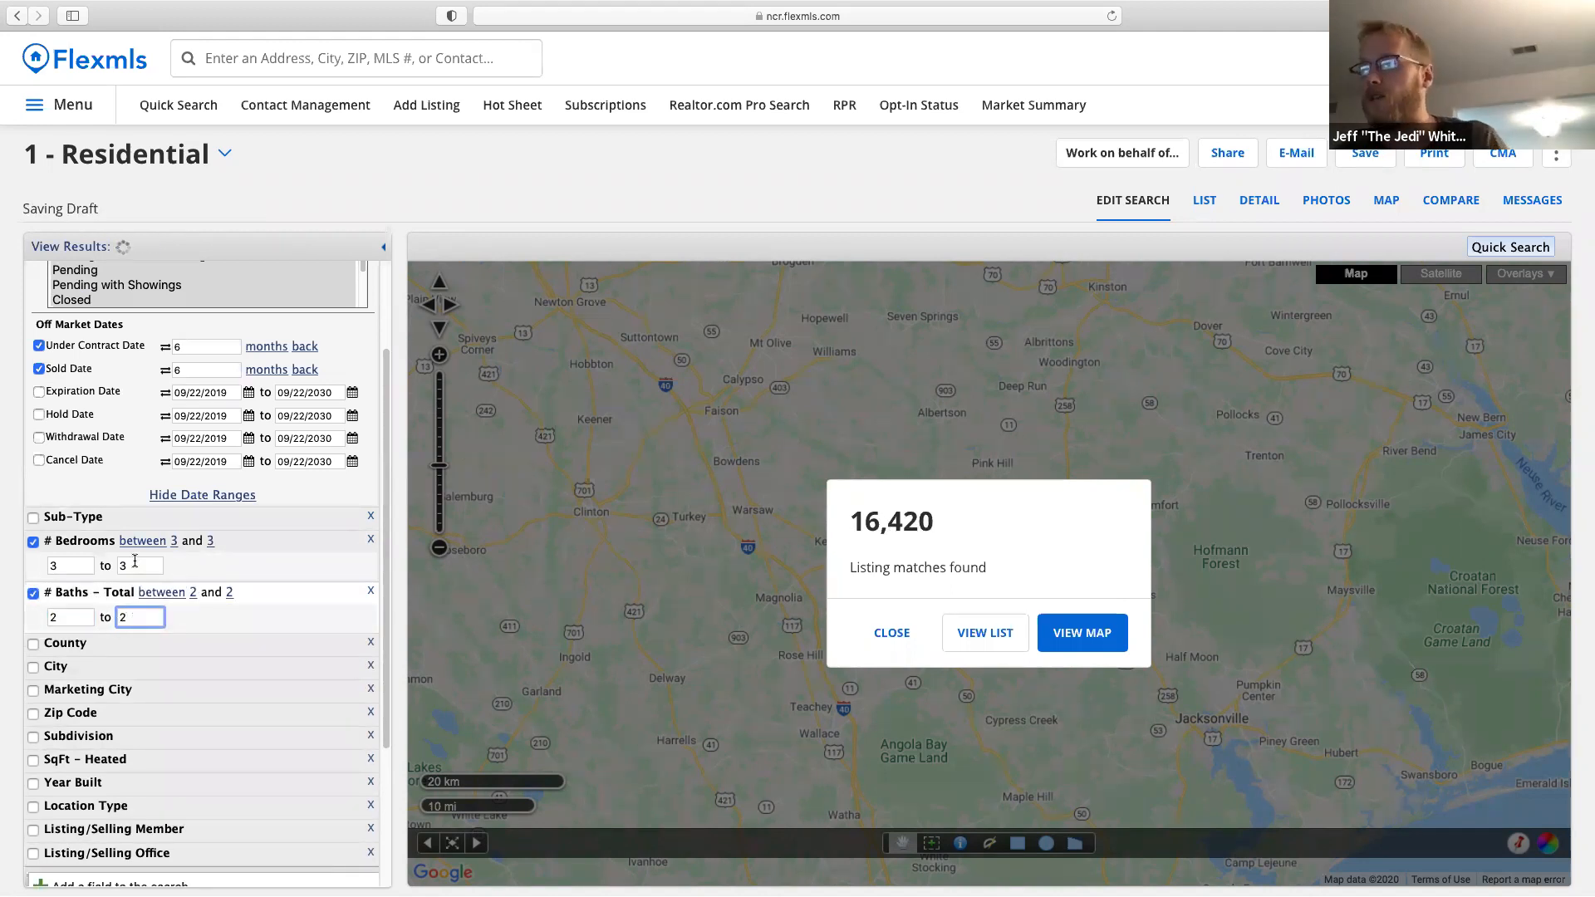
pyautogui.scroll(1, 184, 603)
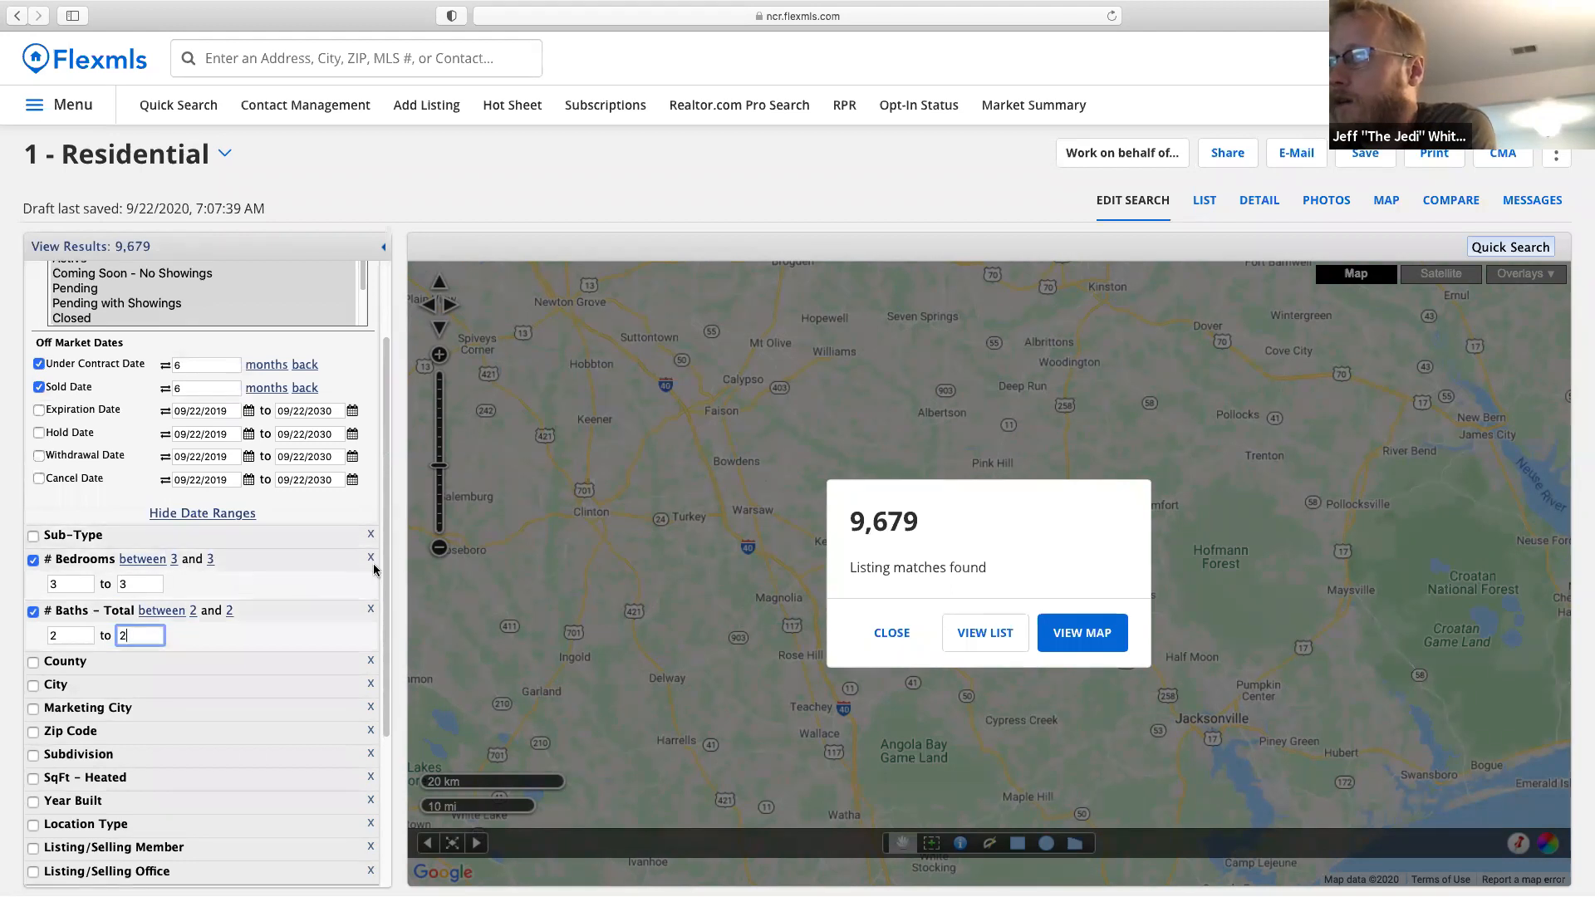
pyautogui.scroll(-3, 365, 570)
pyautogui.scroll(-2, 368, 574)
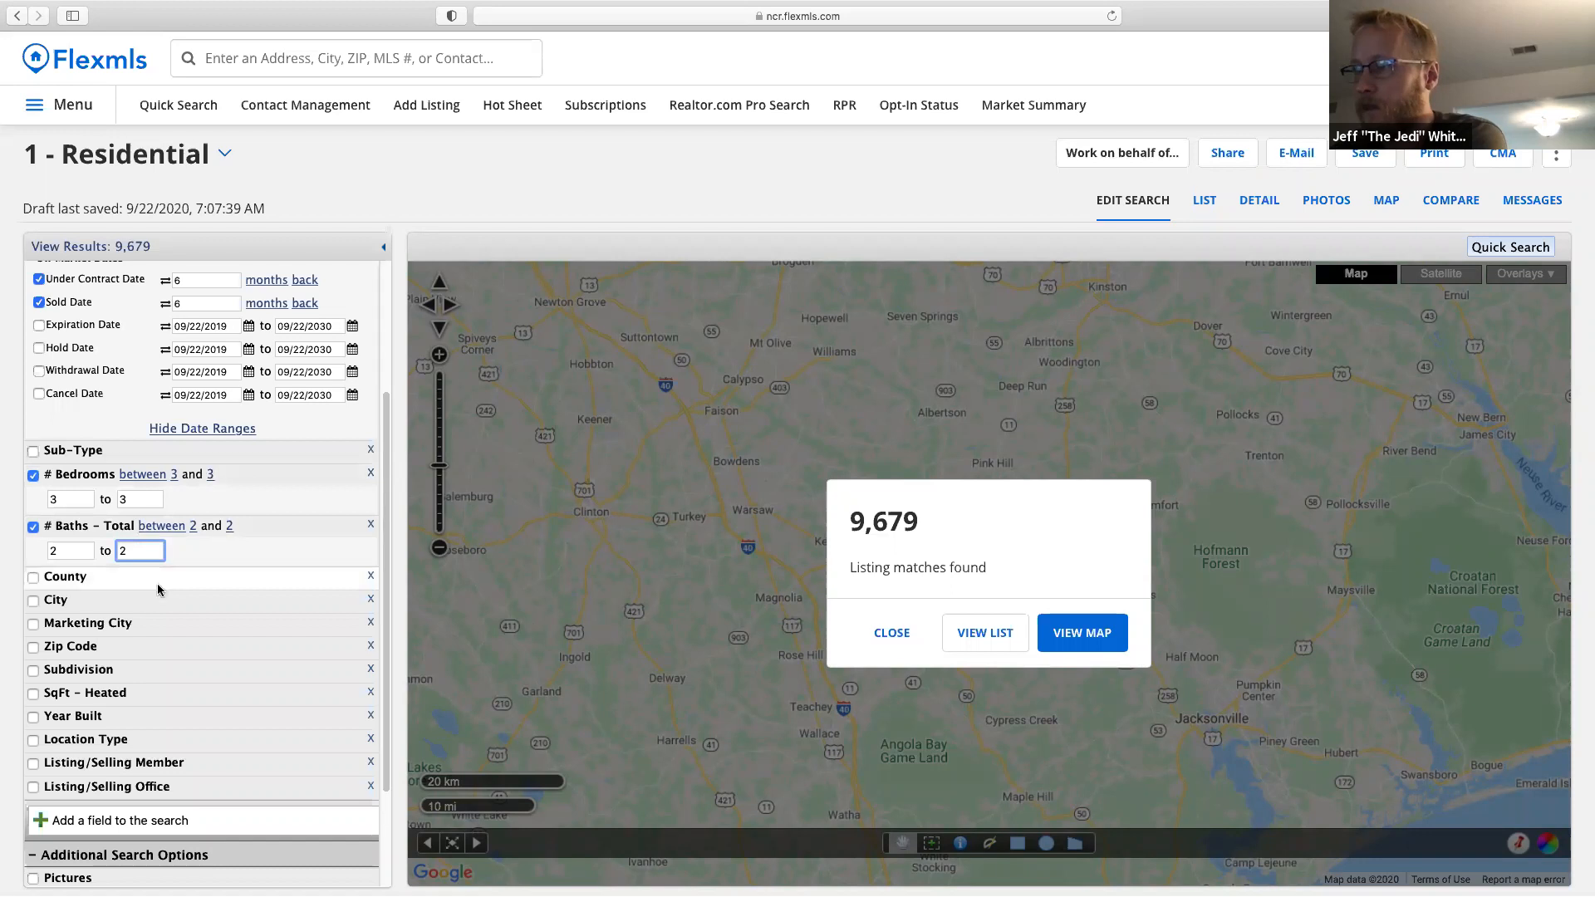
# Add a Subdivision criterion, search 'willow cr', and choose Willow Creek.
pyautogui.click(98, 669)
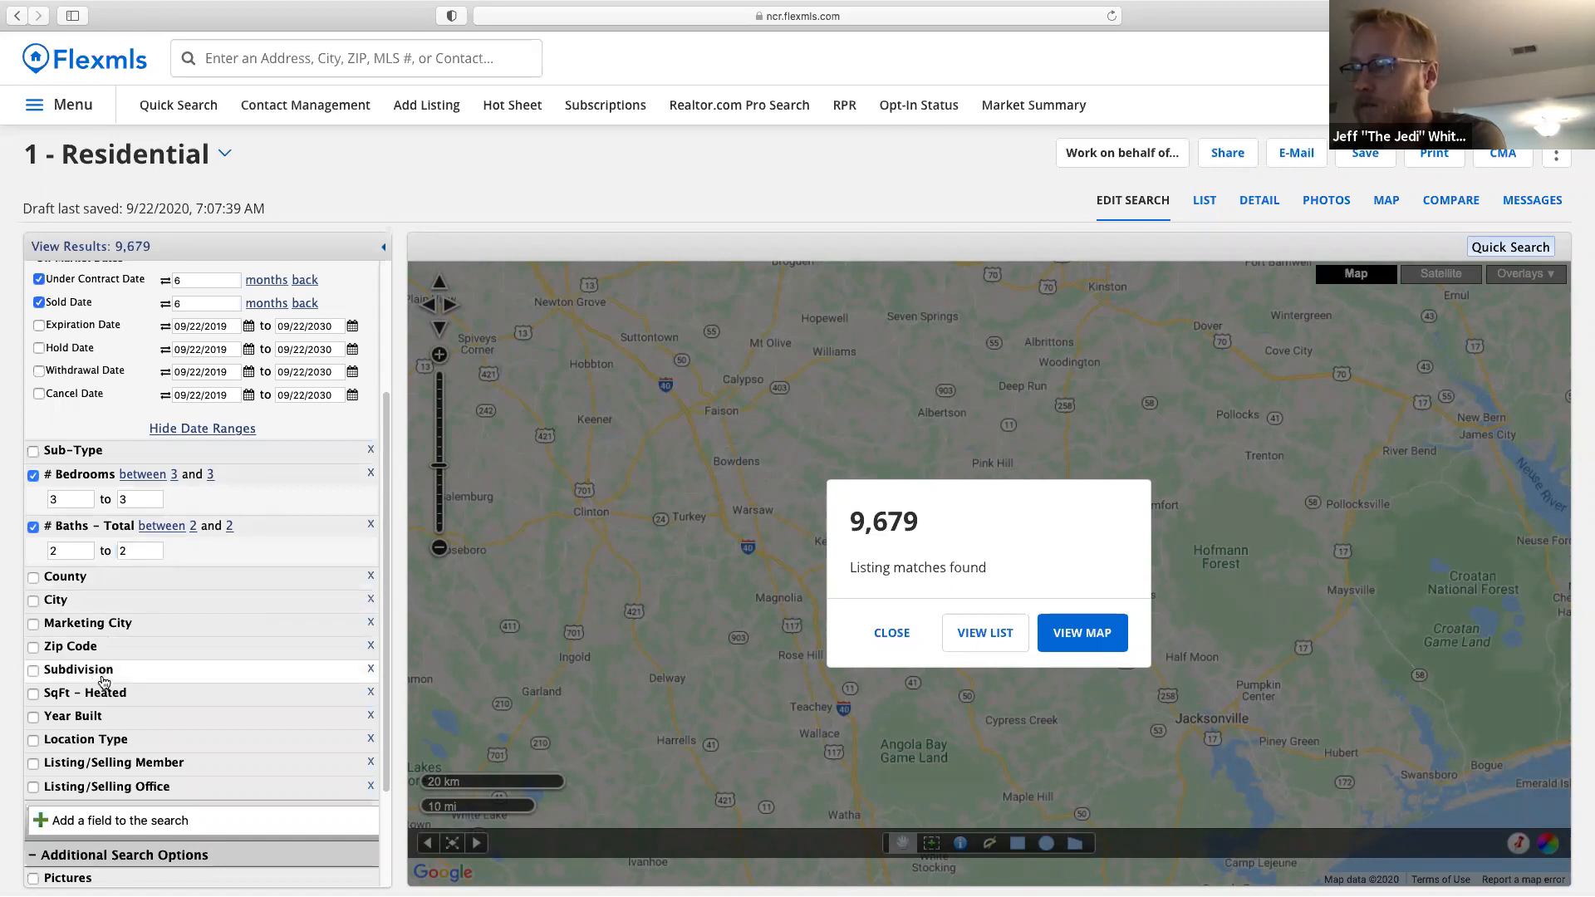
pyautogui.write('willow ')
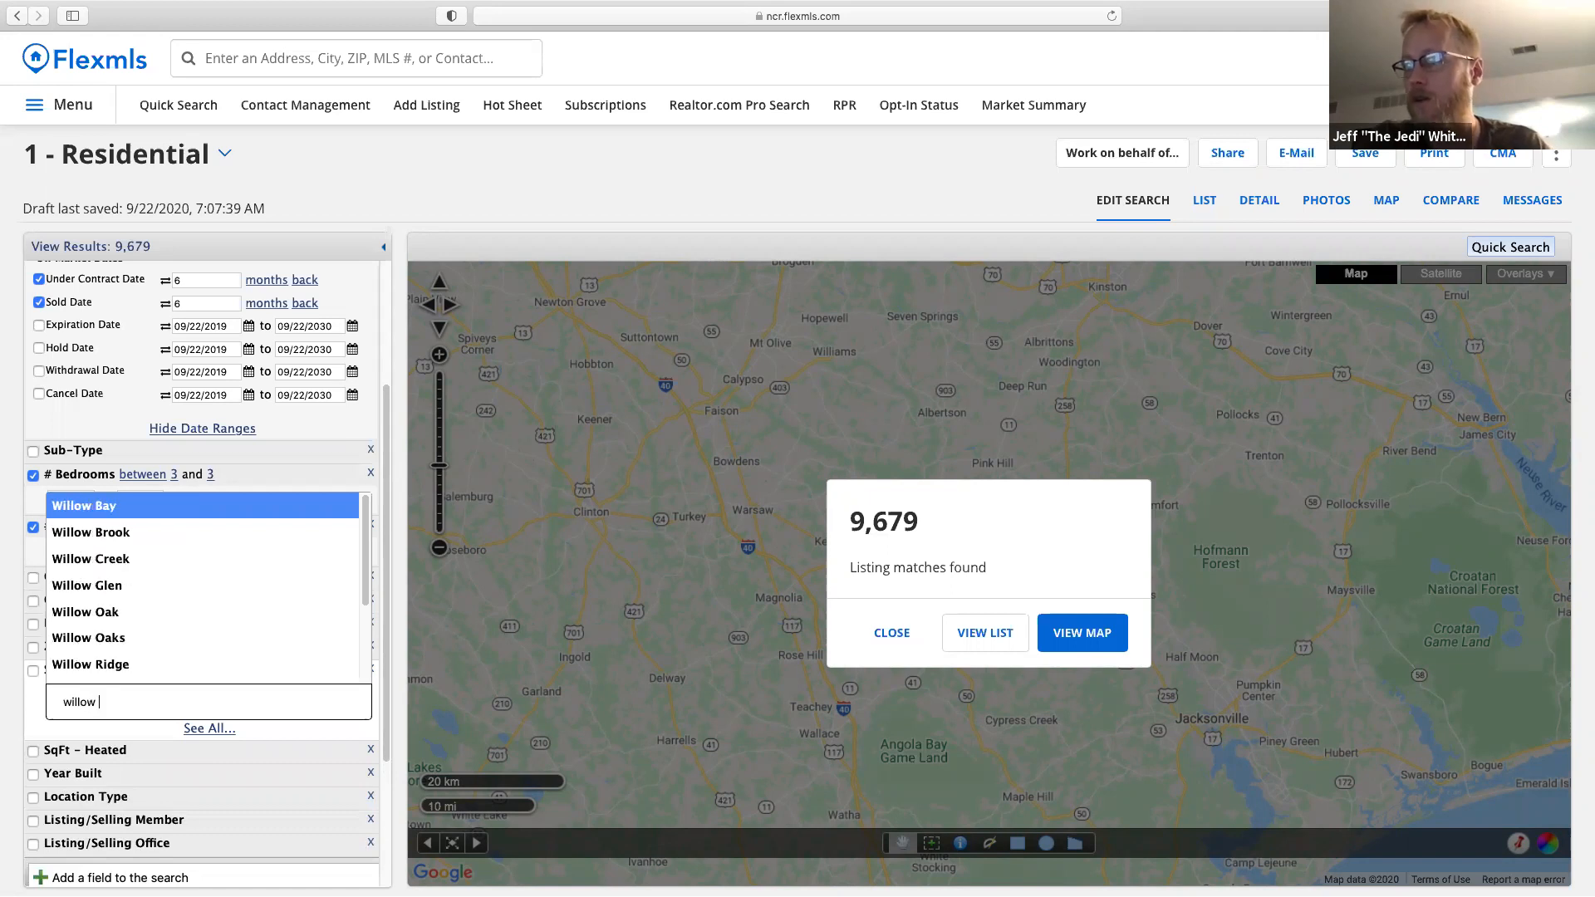
pyautogui.write('vc')
pyautogui.press('BackSpace')
pyautogui.press('BackSpace')
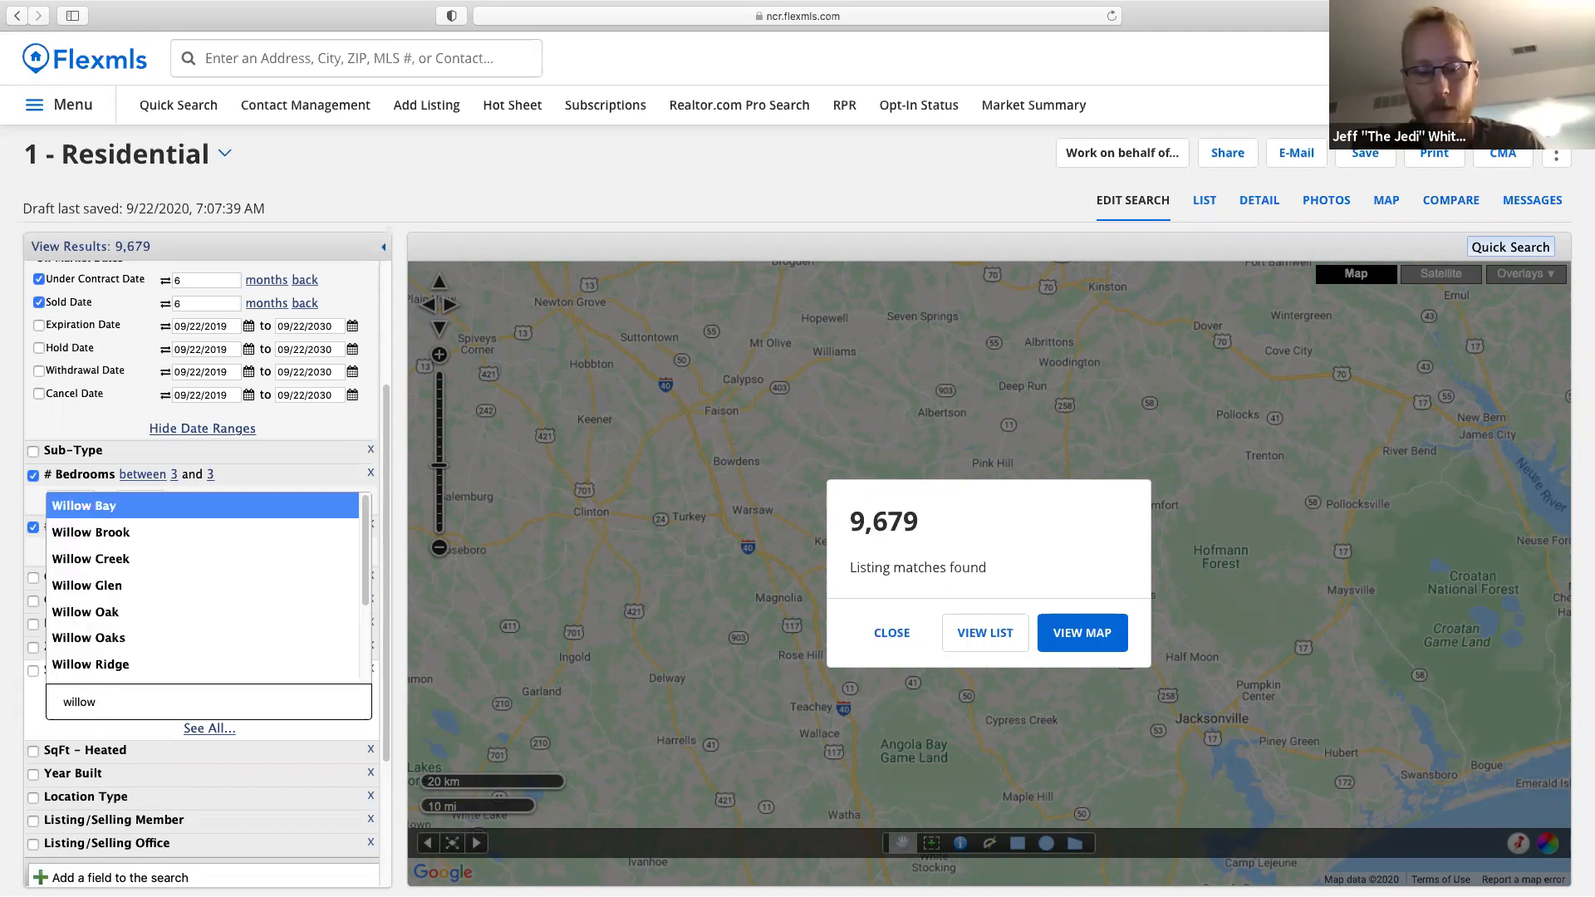
pyautogui.write('cr')
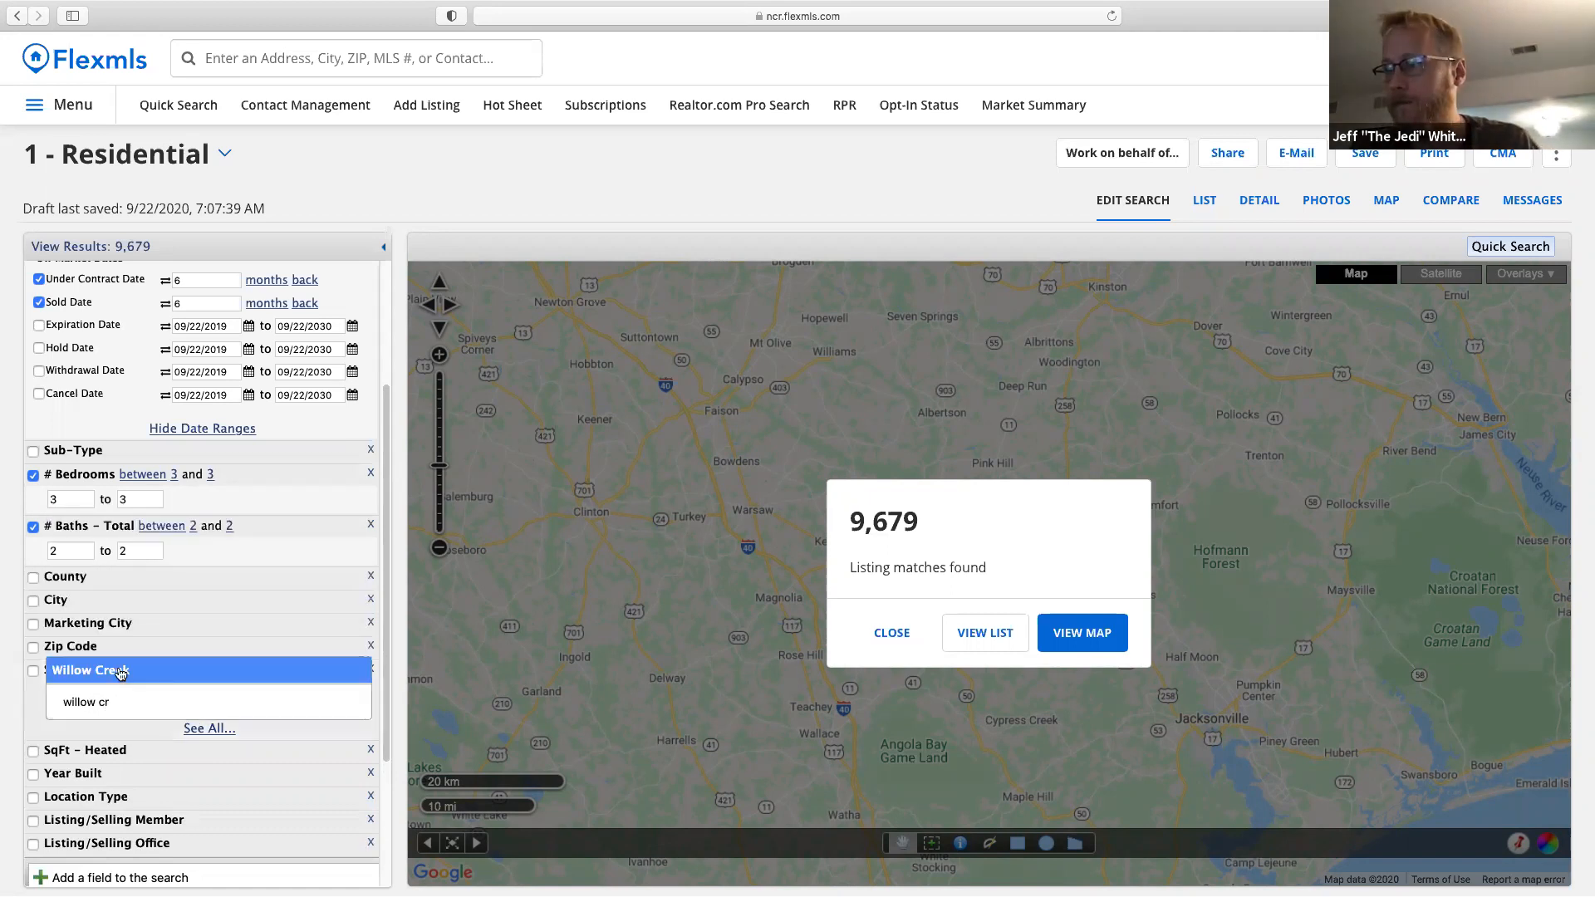
pyautogui.click(121, 673)
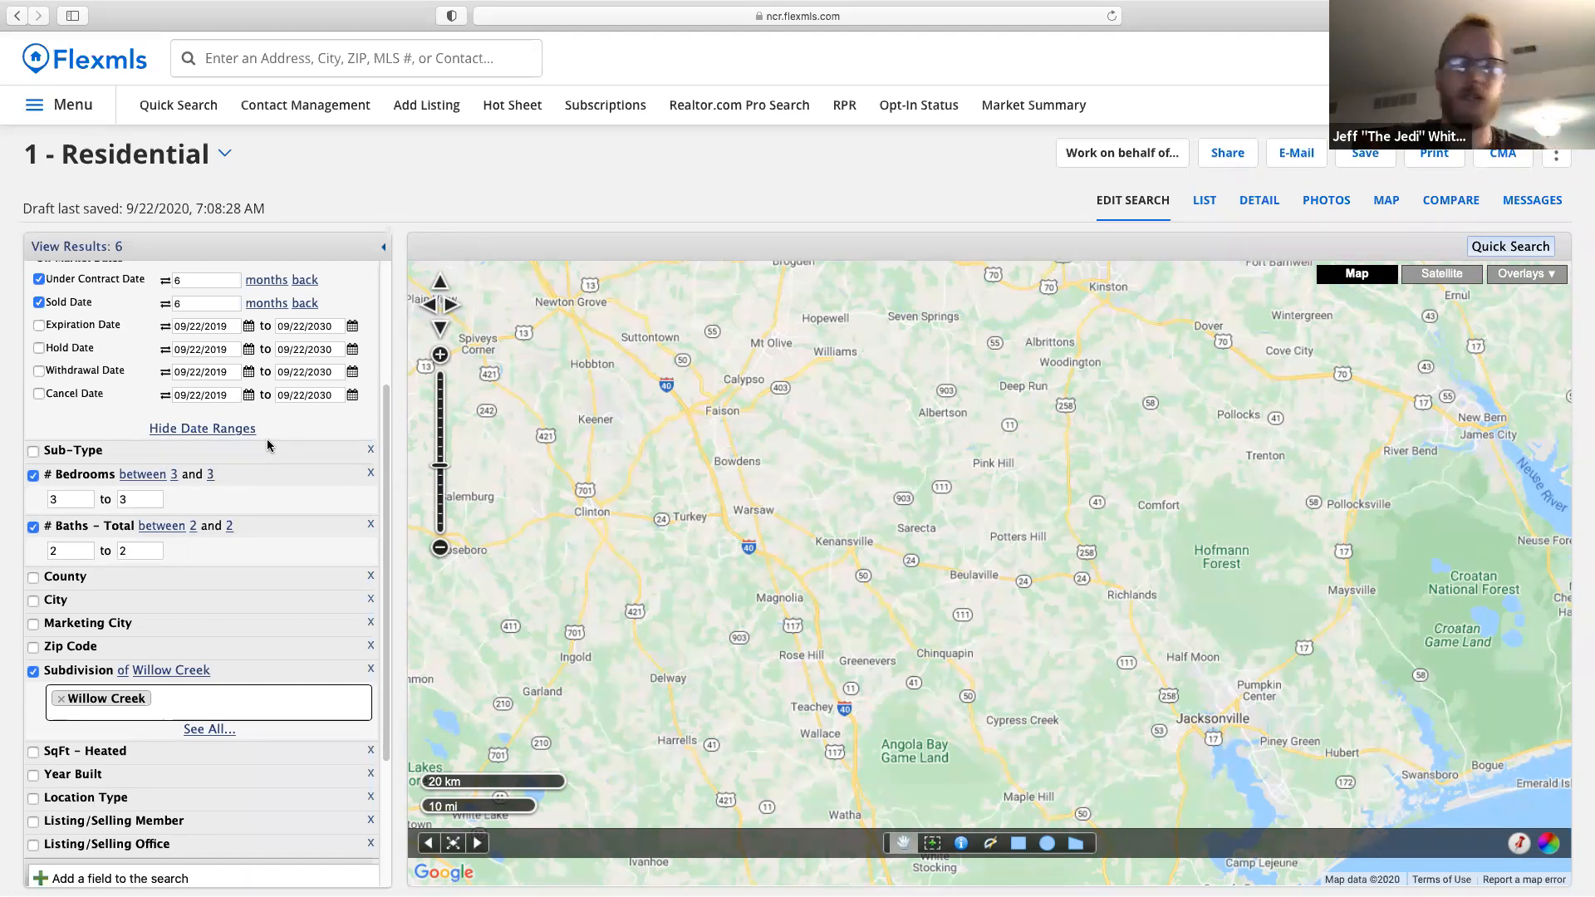
pyautogui.moveTo(139, 8)
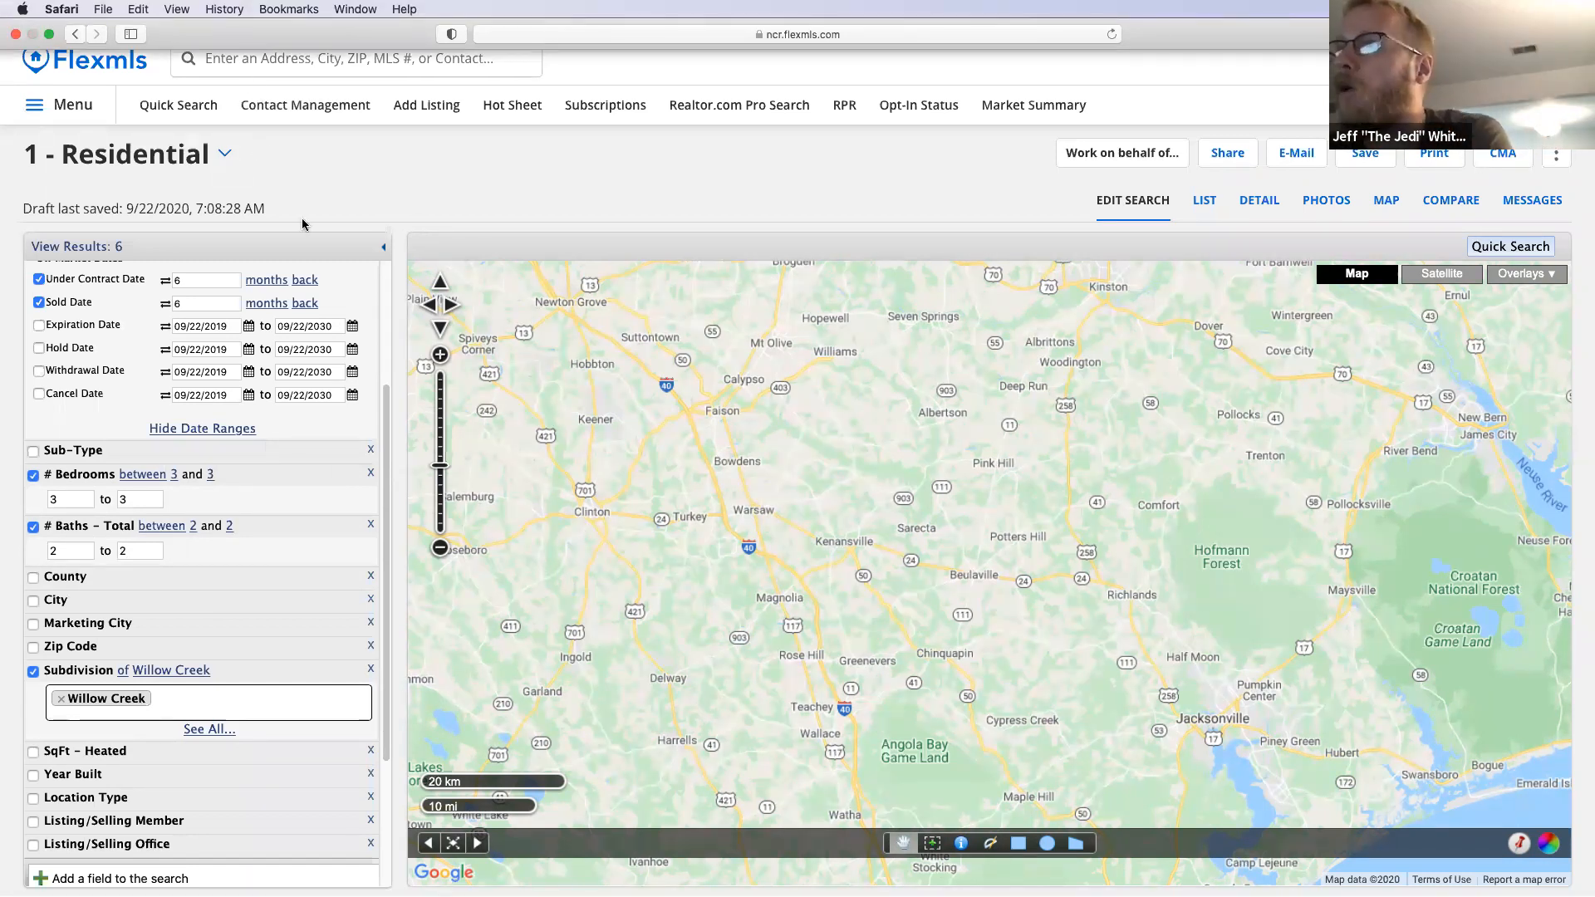
pyautogui.click(254, 61)
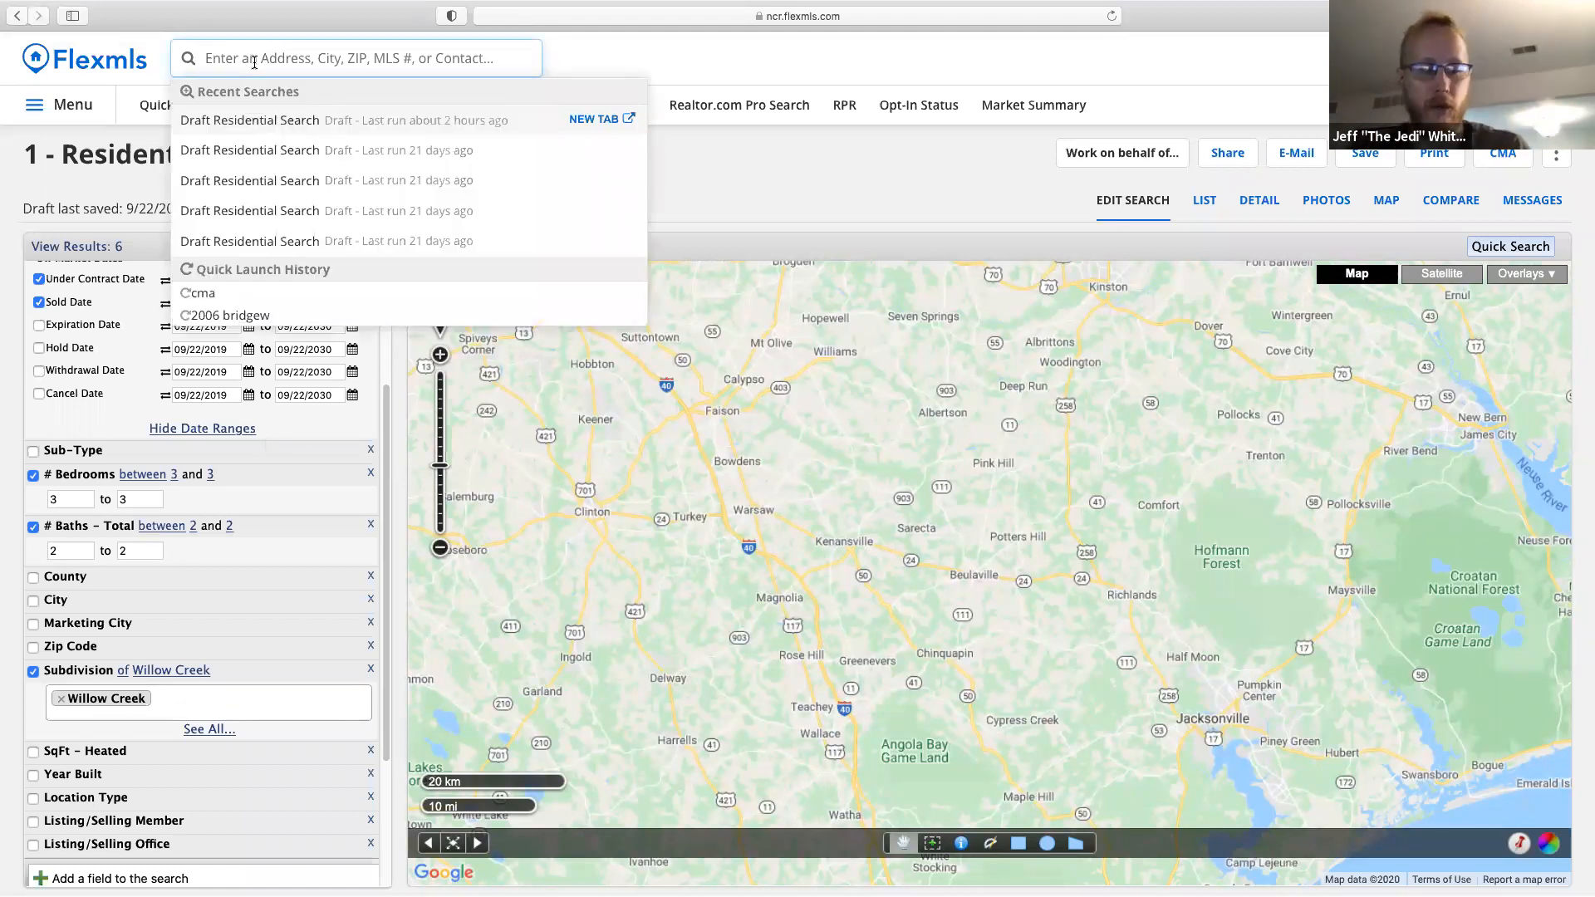
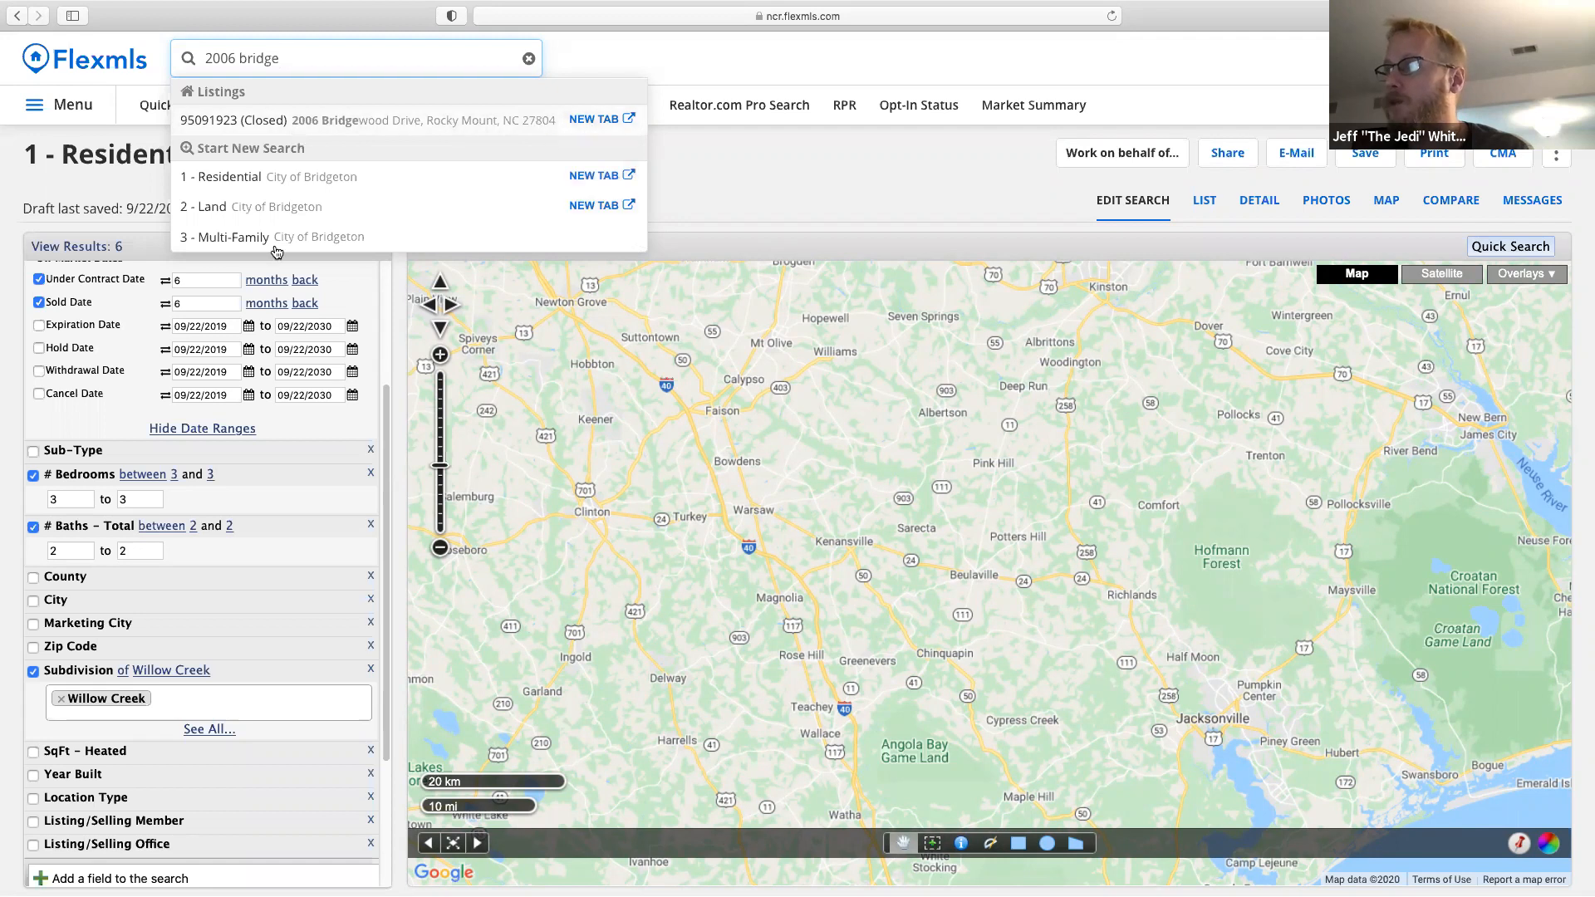
pyautogui.click(610, 121)
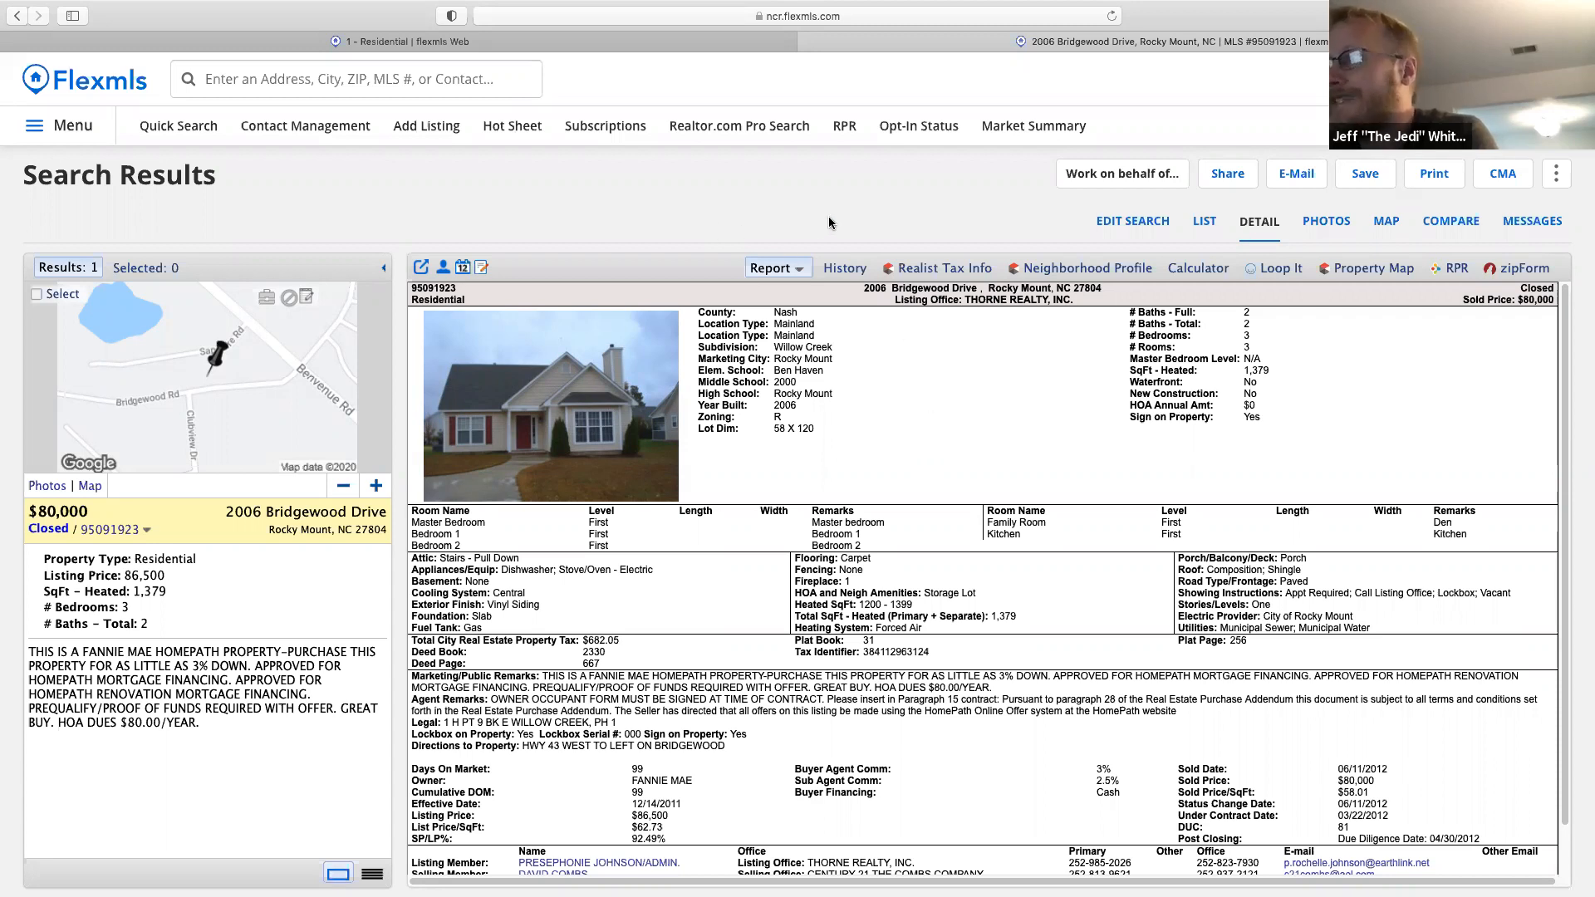
# Switch back to the 1 - Residential search criteria tab.
pyautogui.click(585, 42)
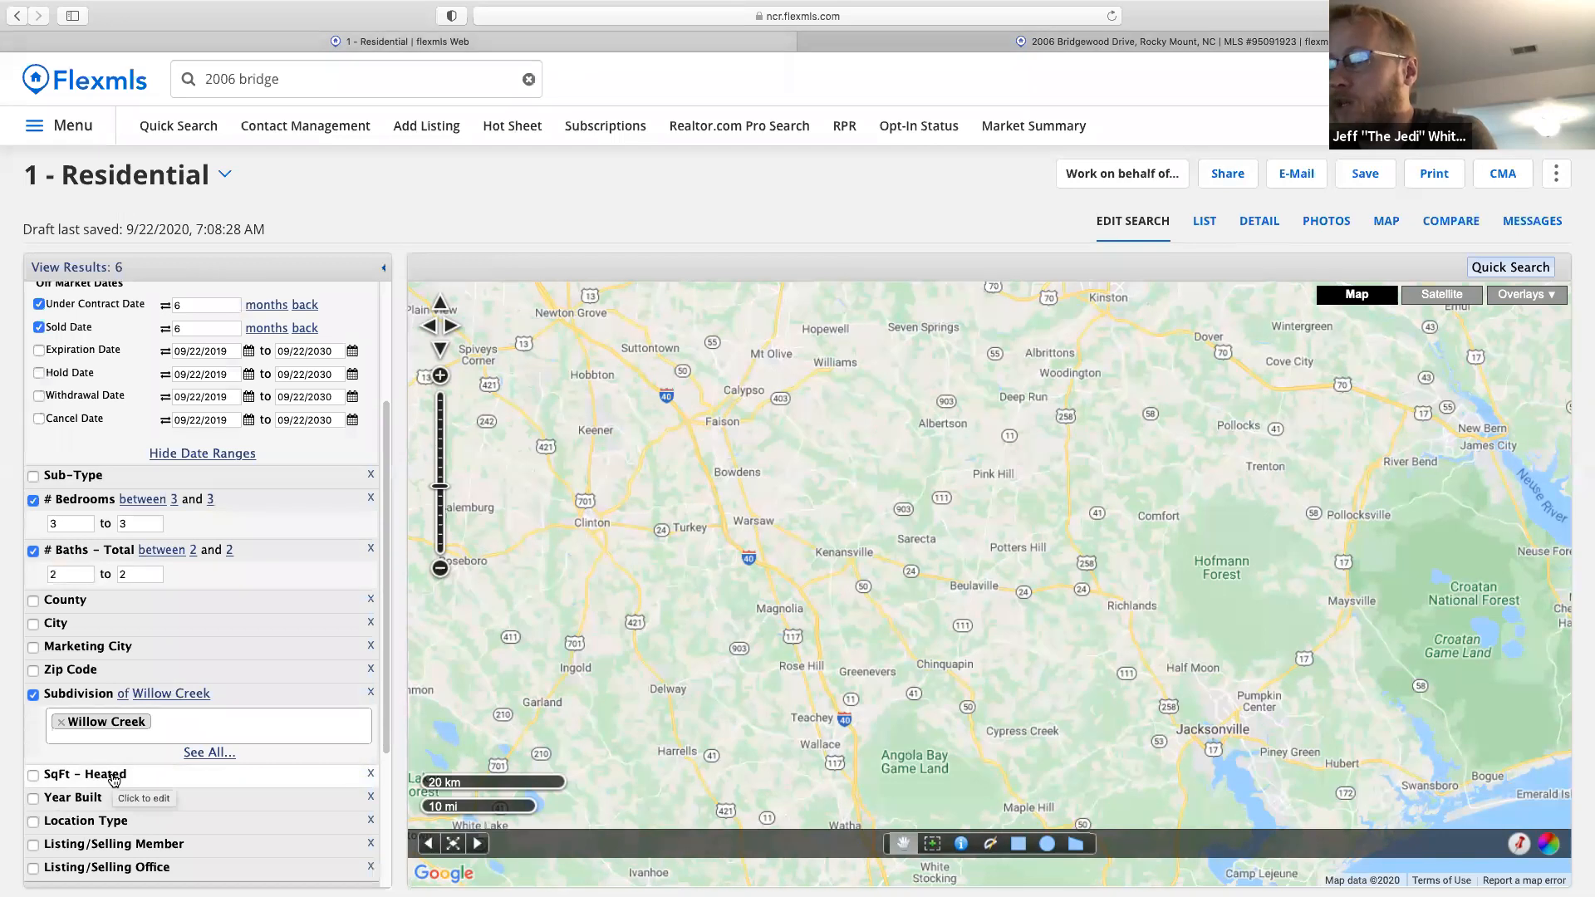
# Add a SqFt - Heated criterion with minimum 1079 and maximum 1679.
pyautogui.scroll(1, 114, 781)
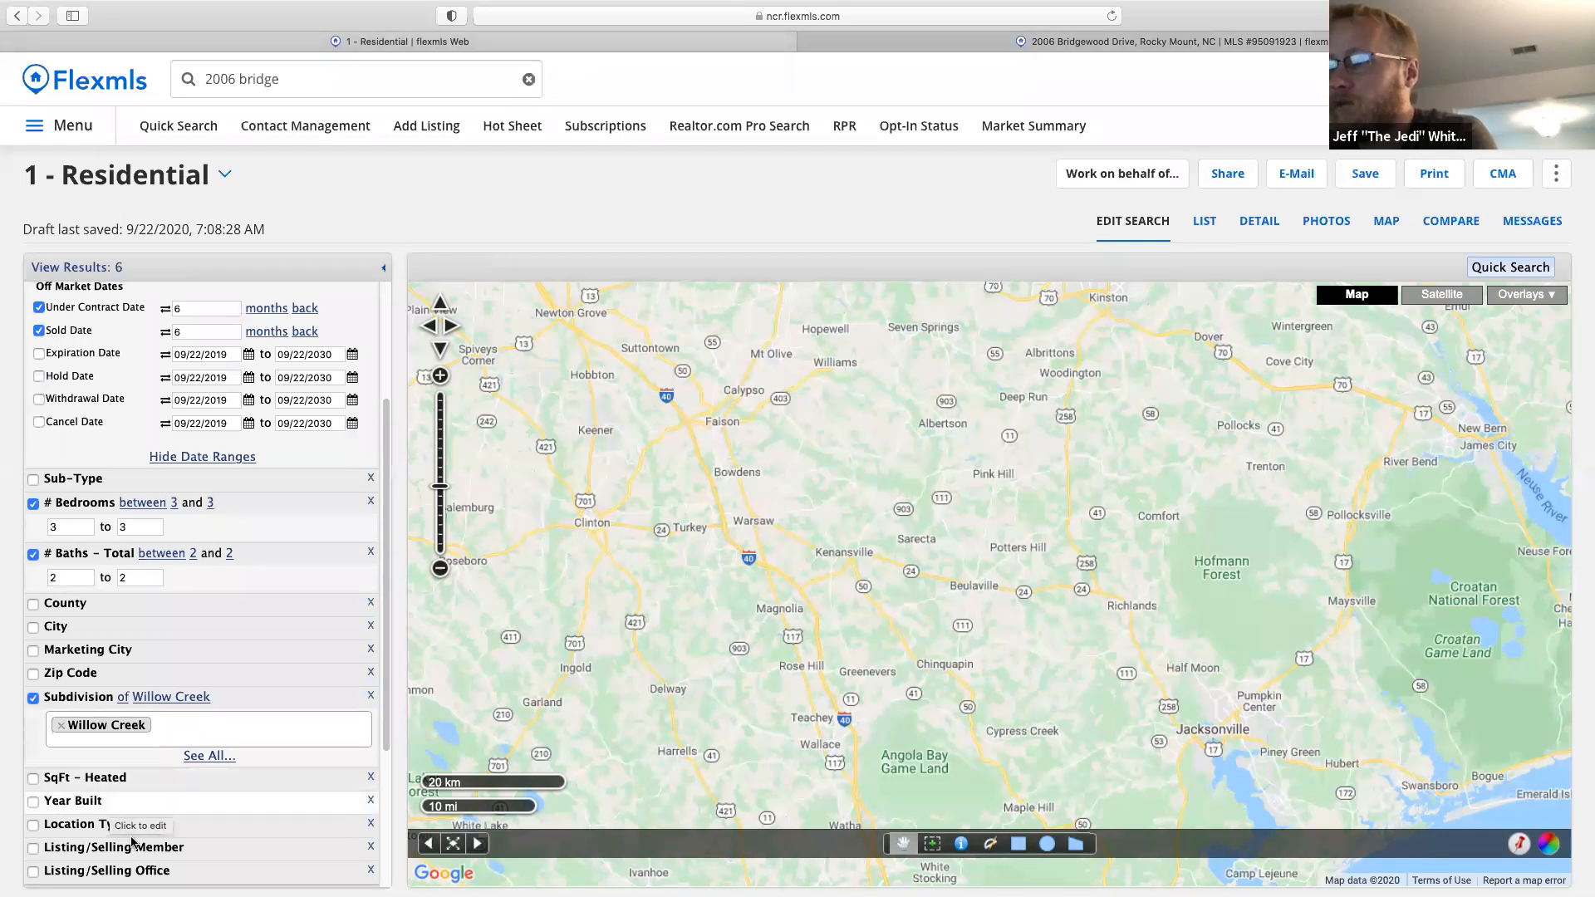
pyautogui.click(125, 778)
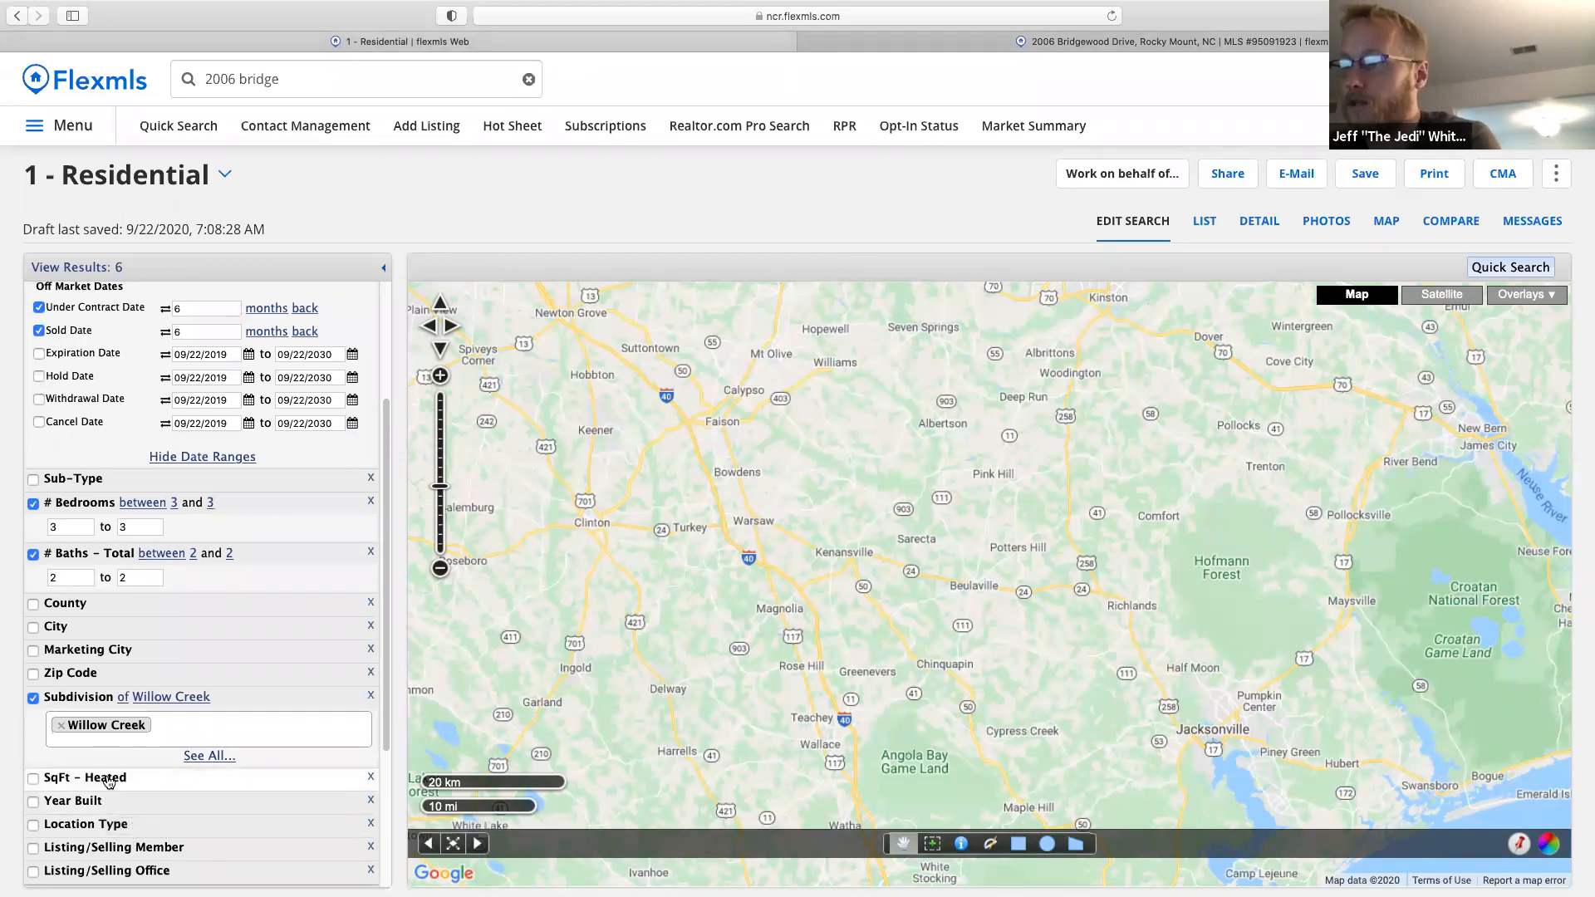
pyautogui.click(86, 796)
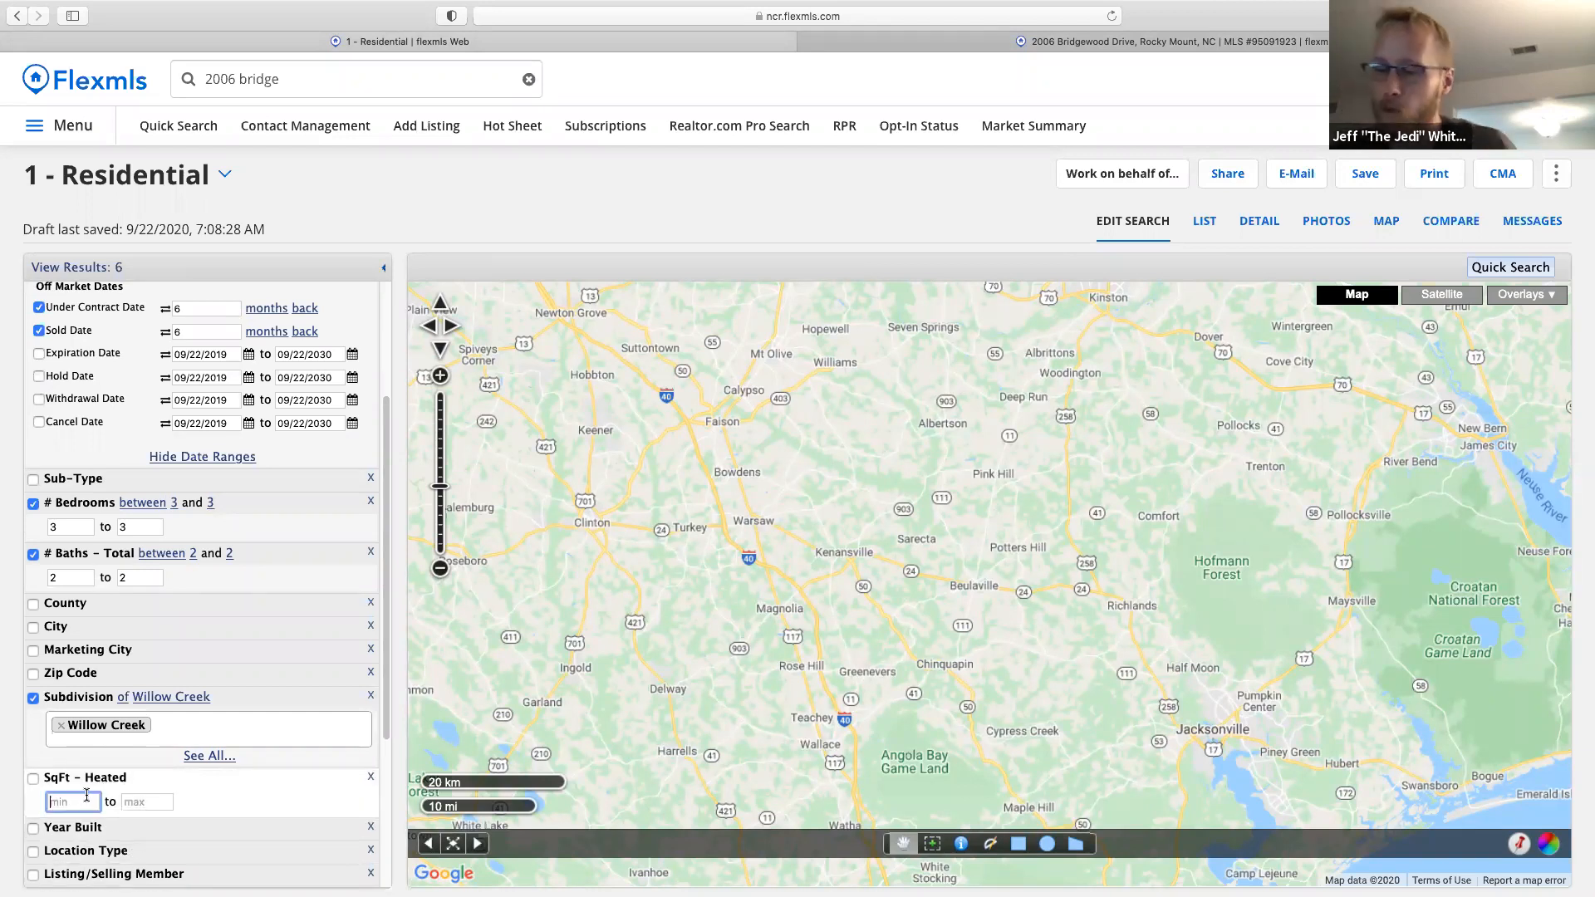
pyautogui.write('107')
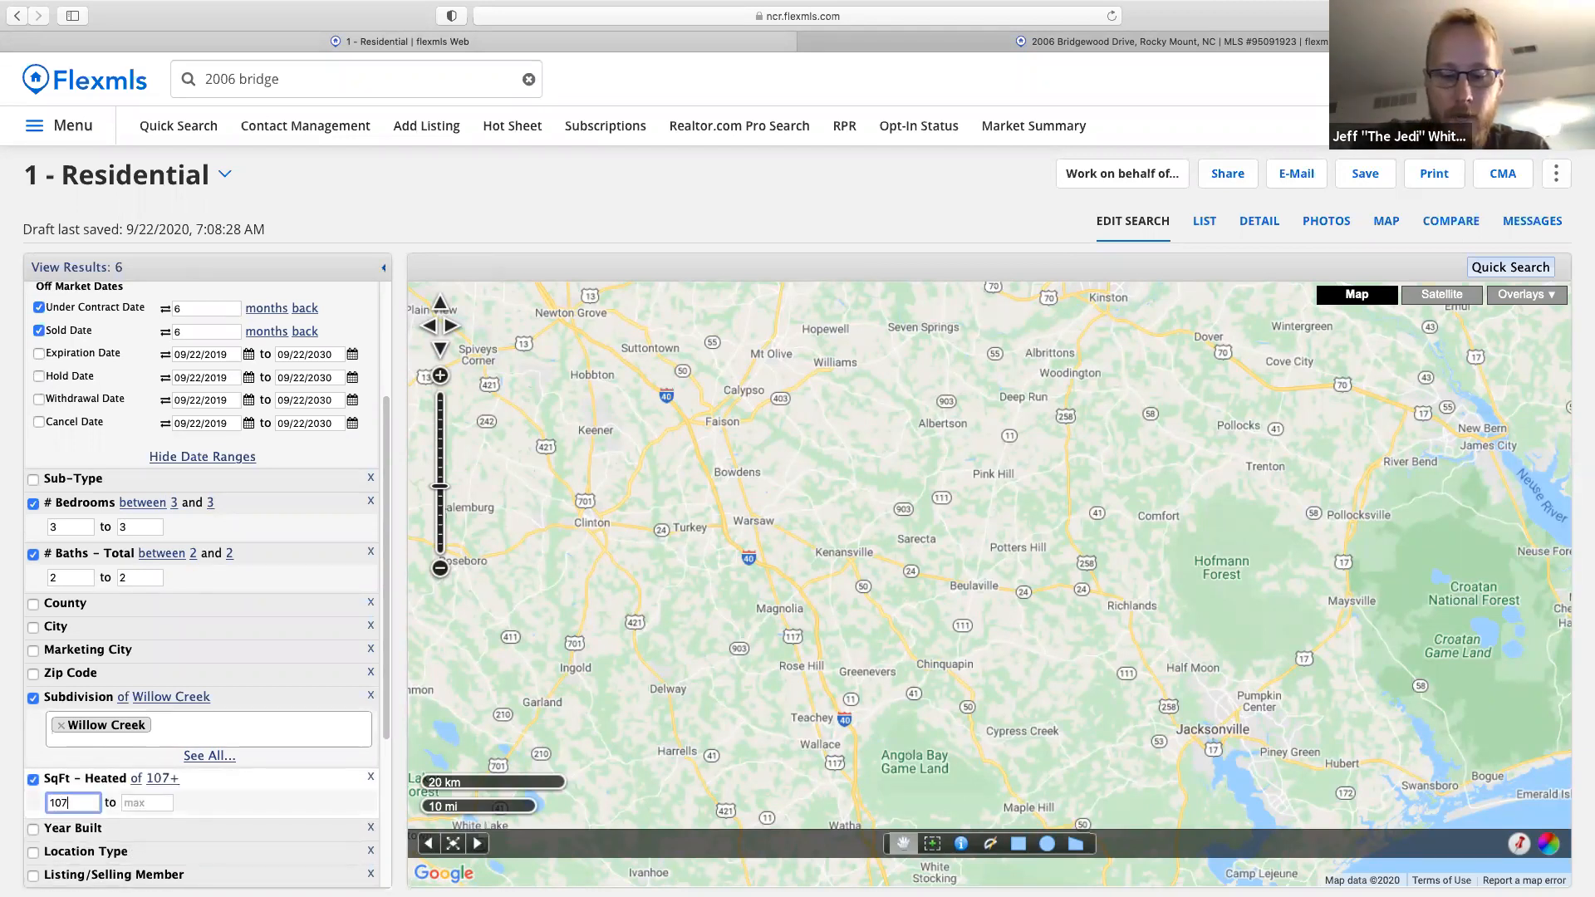
pyautogui.write('9')
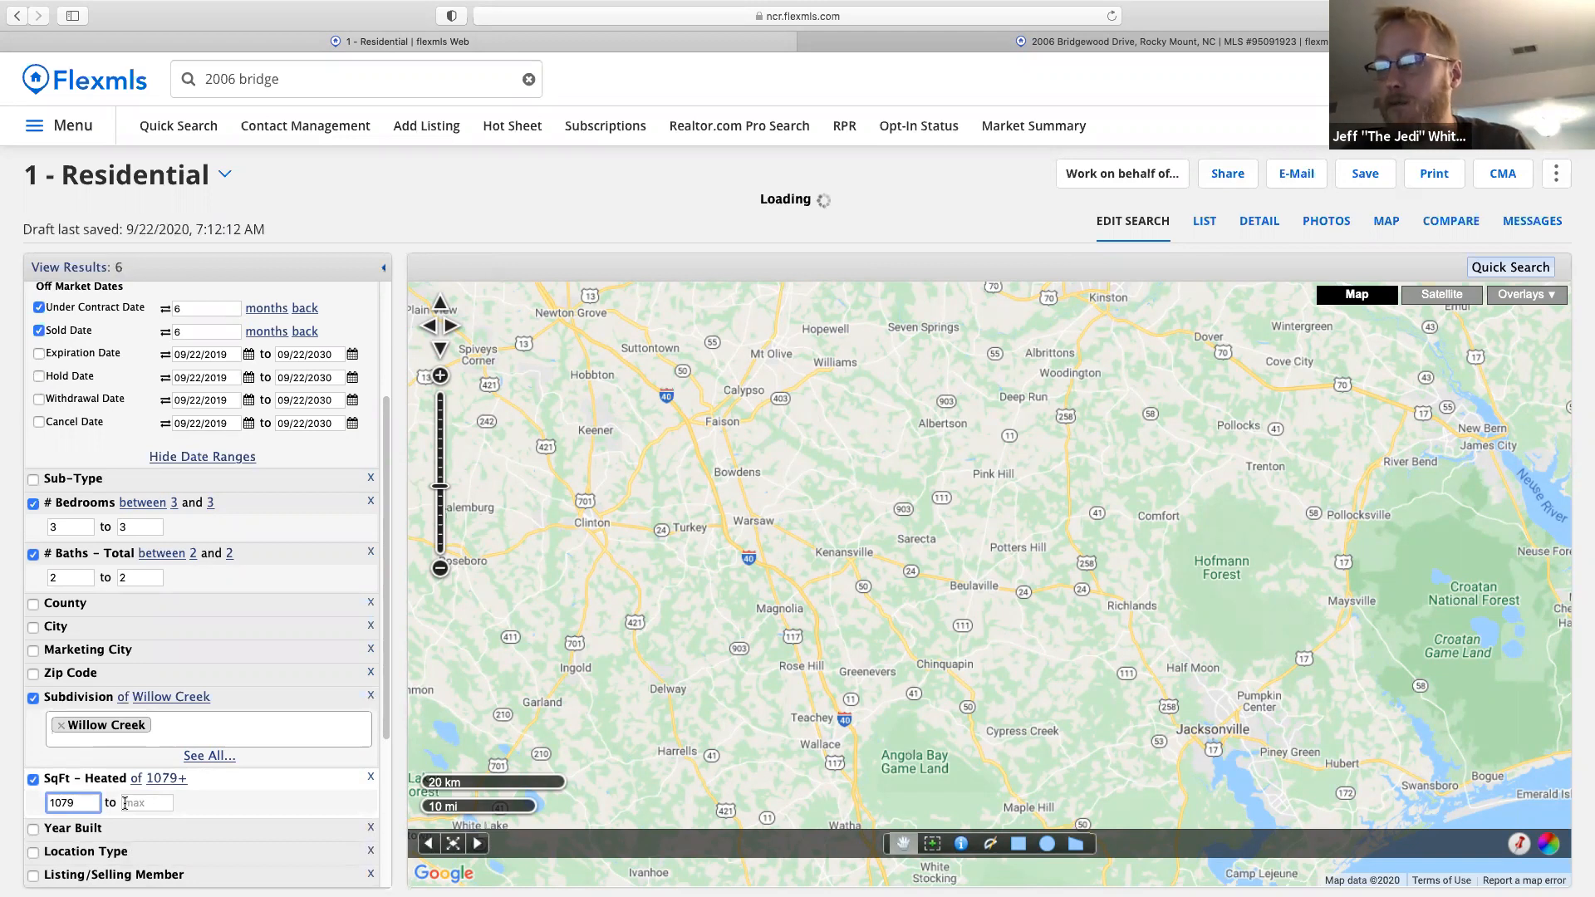
pyautogui.click(126, 803)
pyautogui.write('167')
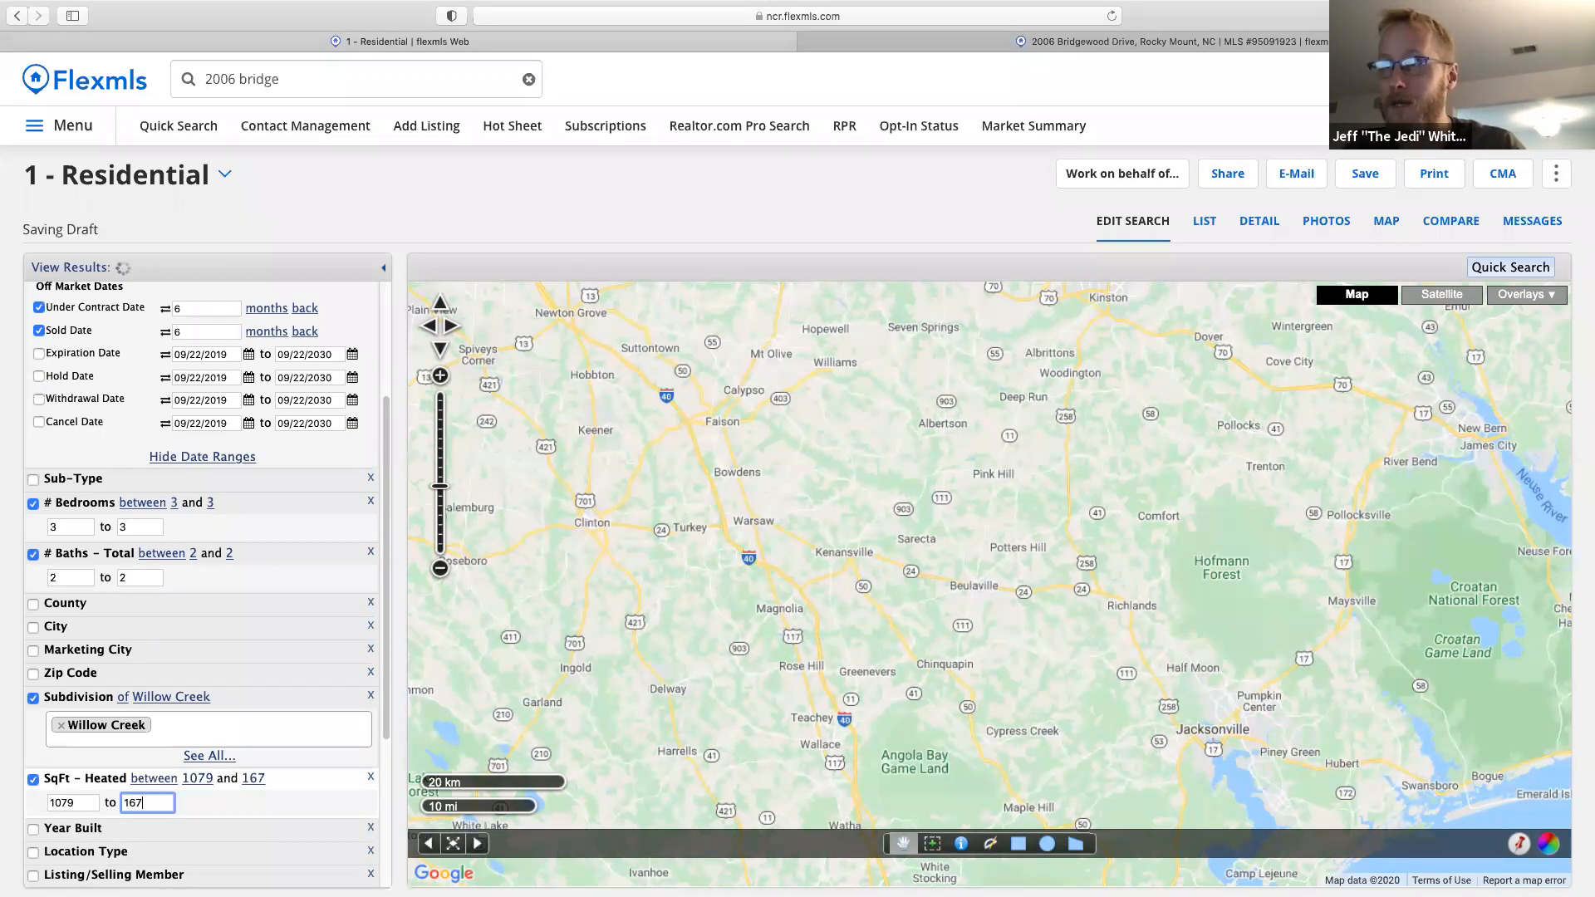
pyautogui.write('9')
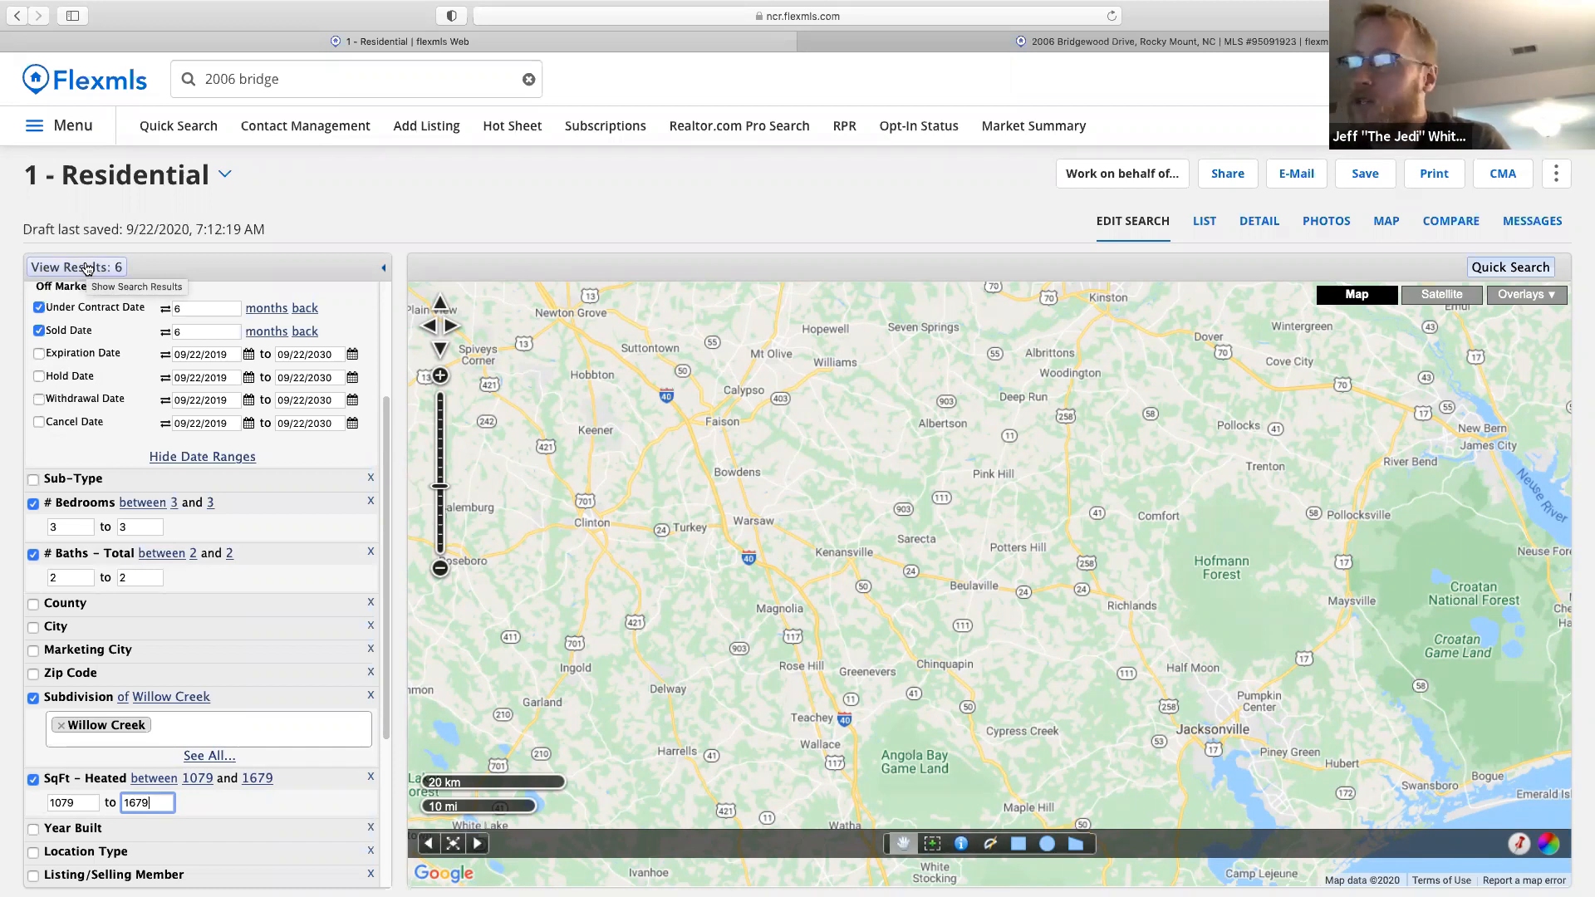
# Show the 6 matching Willow Creek listings in the results list.
pyautogui.click(1206, 223)
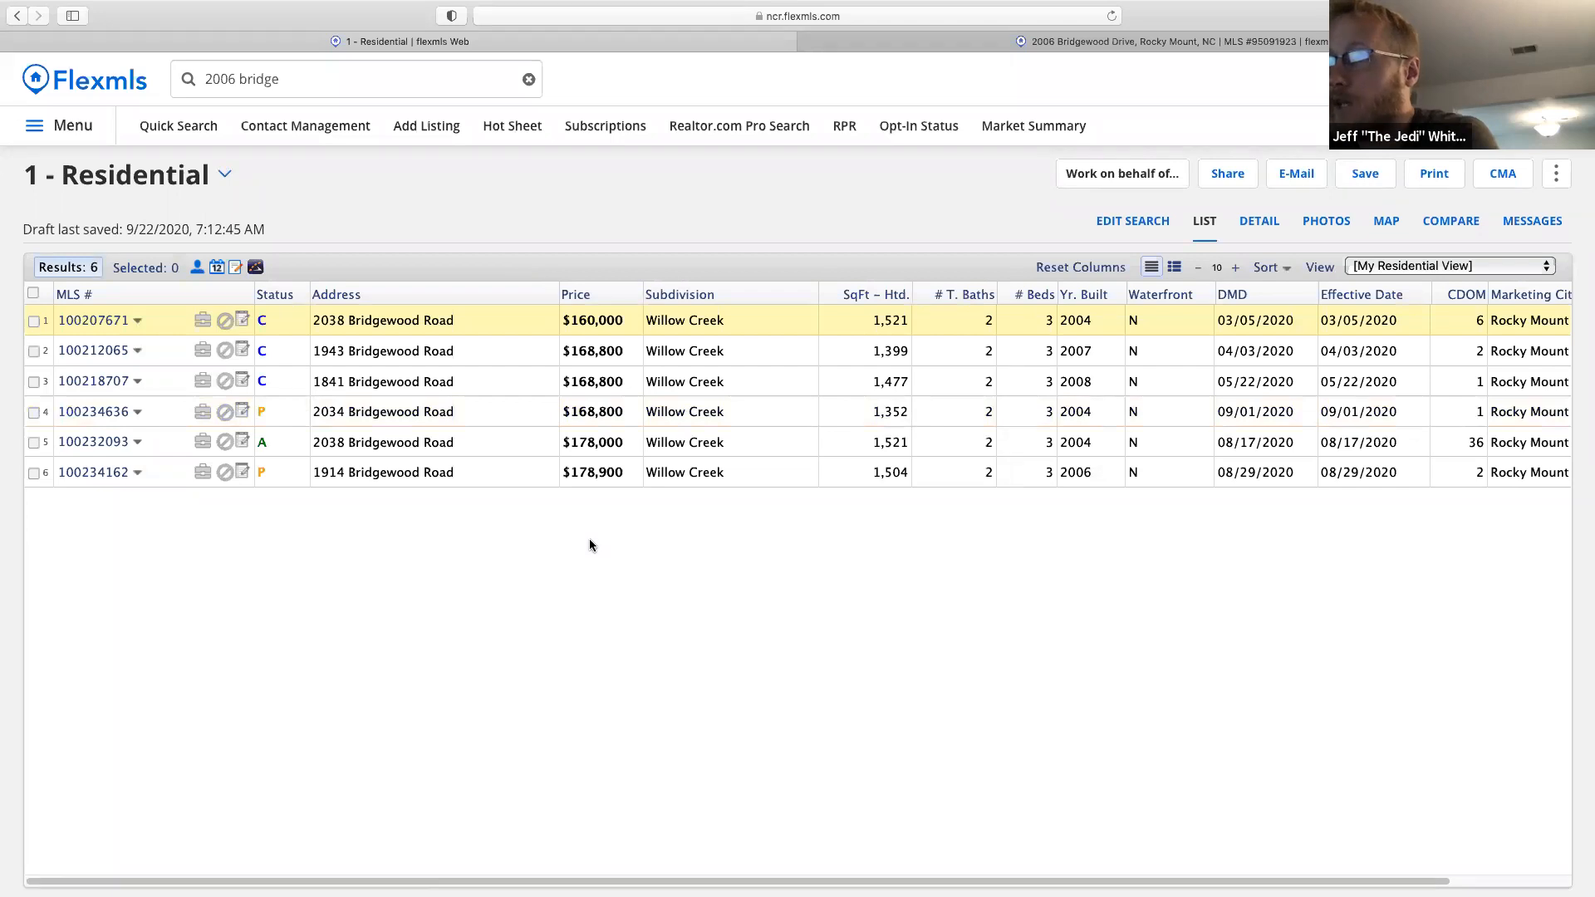
# Review the six results in the Detail report, then return to the tabular list view.
pyautogui.click(1251, 224)
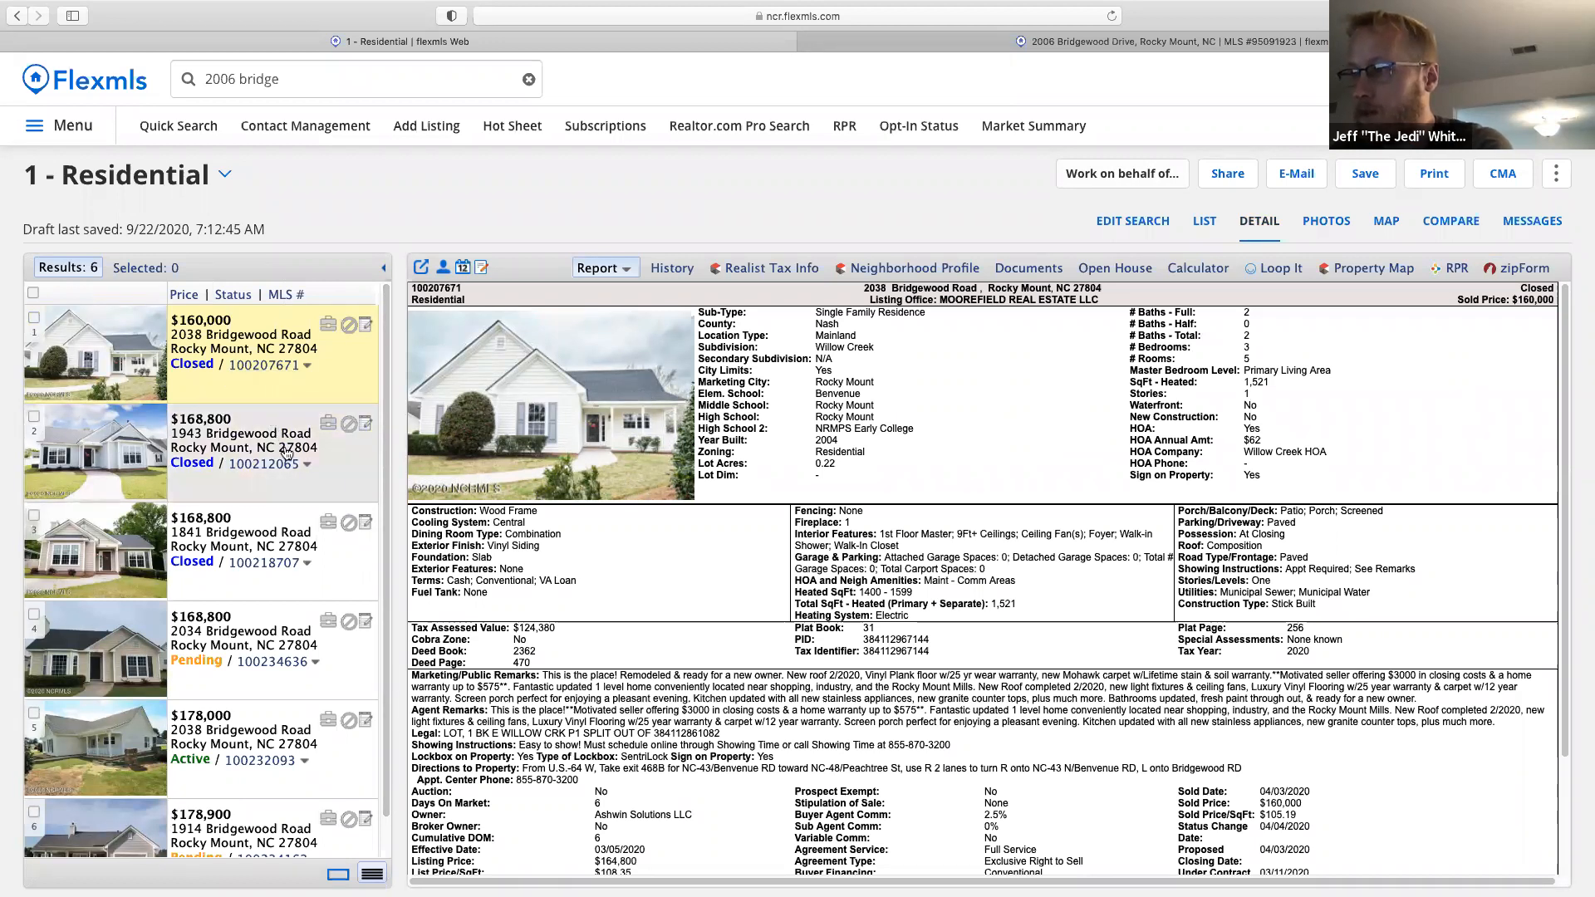
pyautogui.scroll(-1, 283, 521)
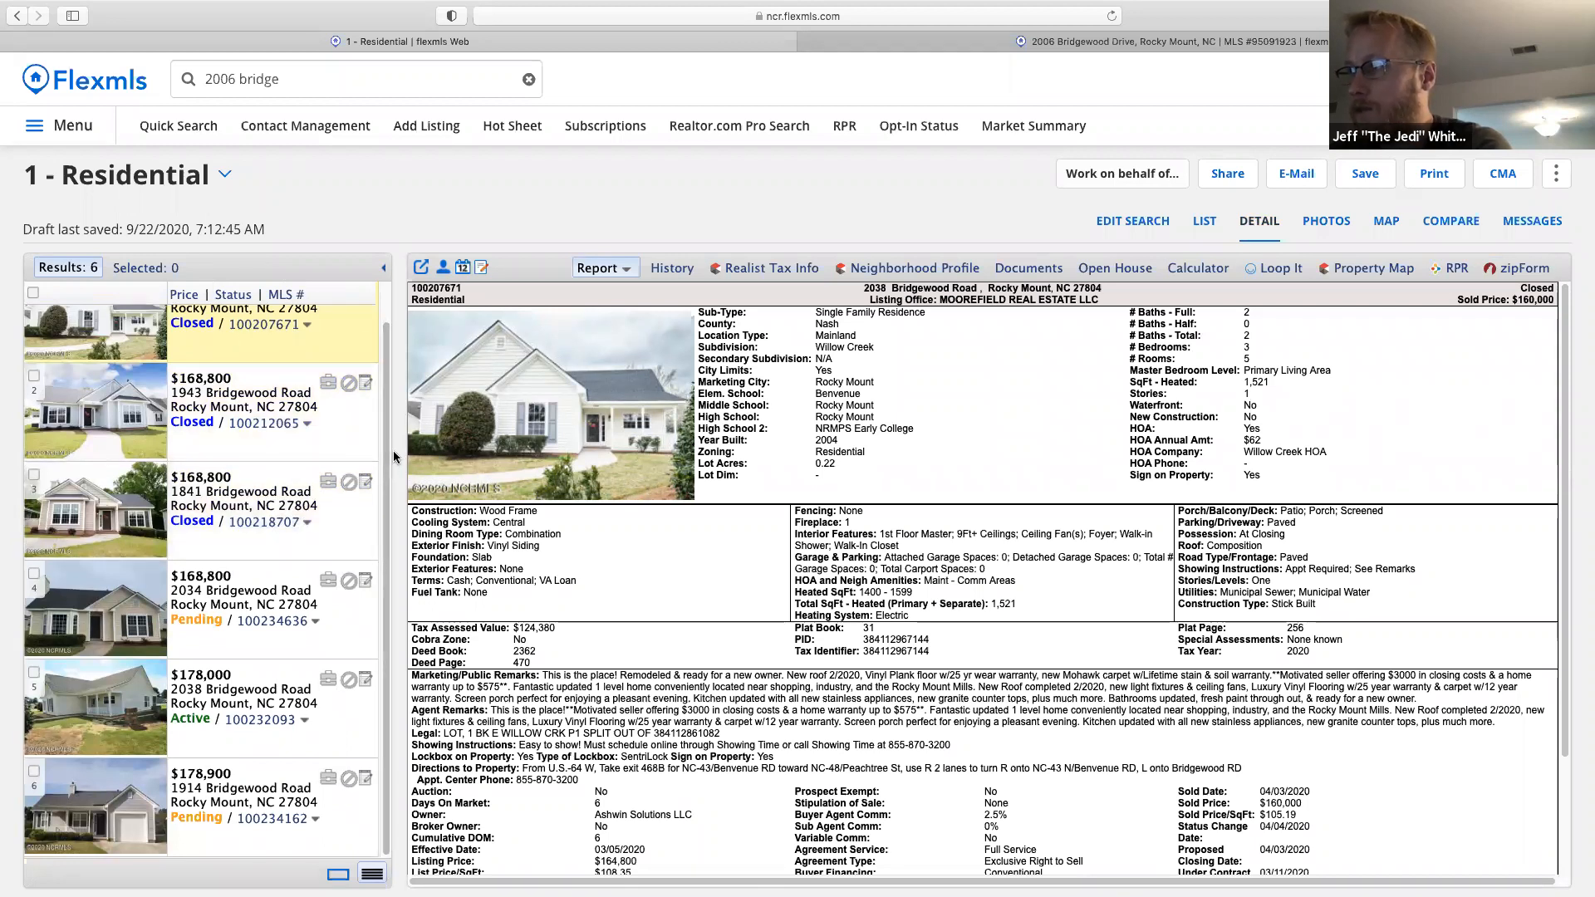
pyautogui.scroll(1, 258, 382)
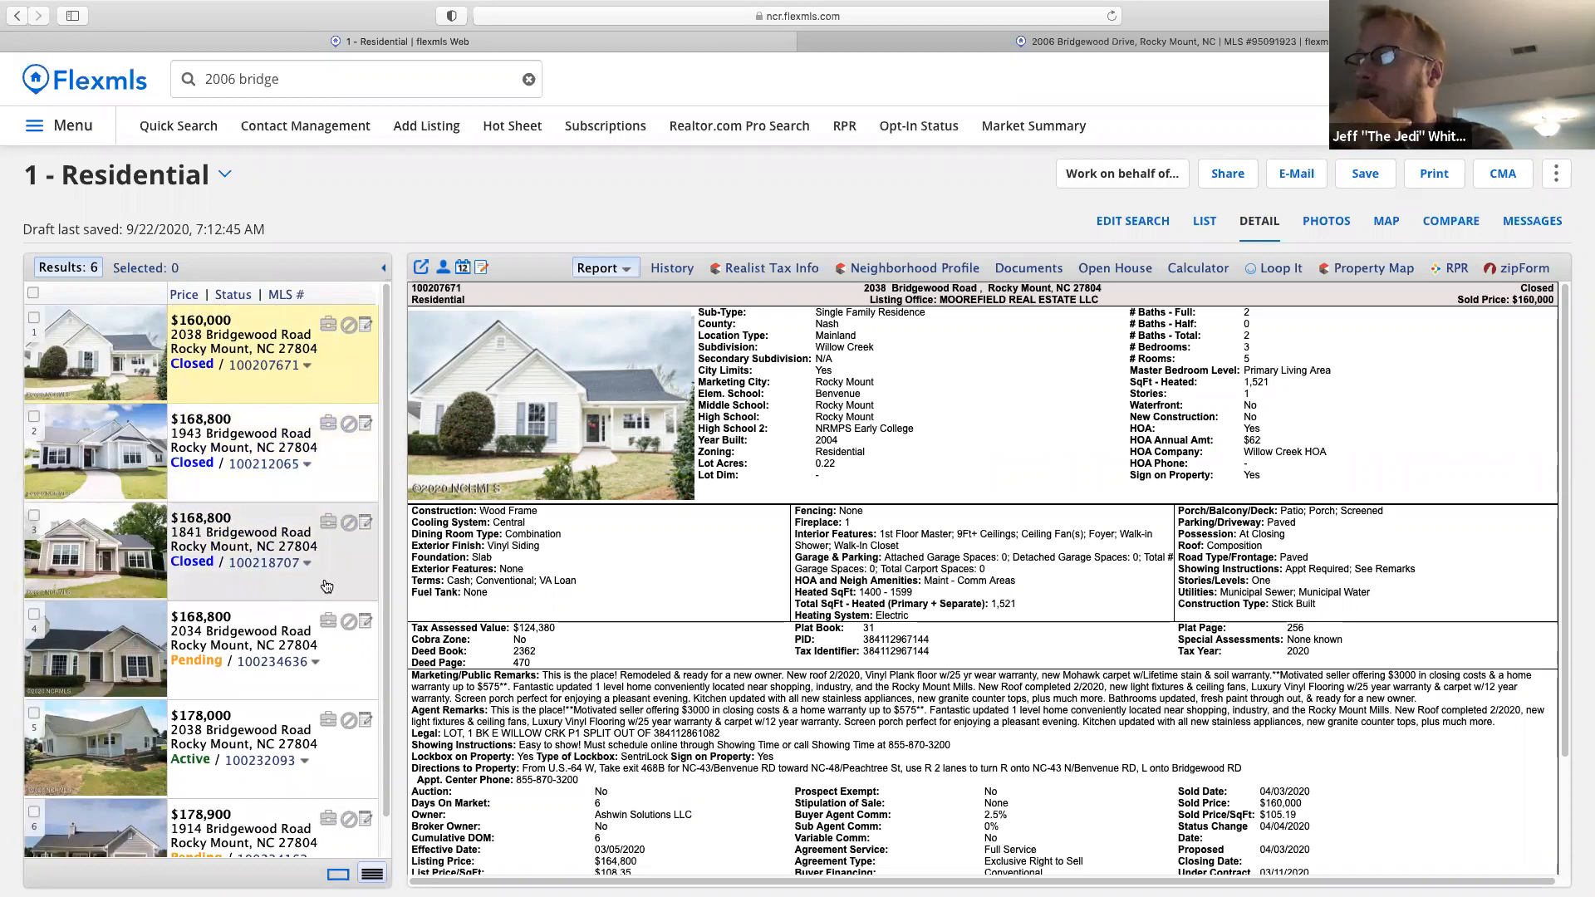
pyautogui.scroll(-2, 382, 629)
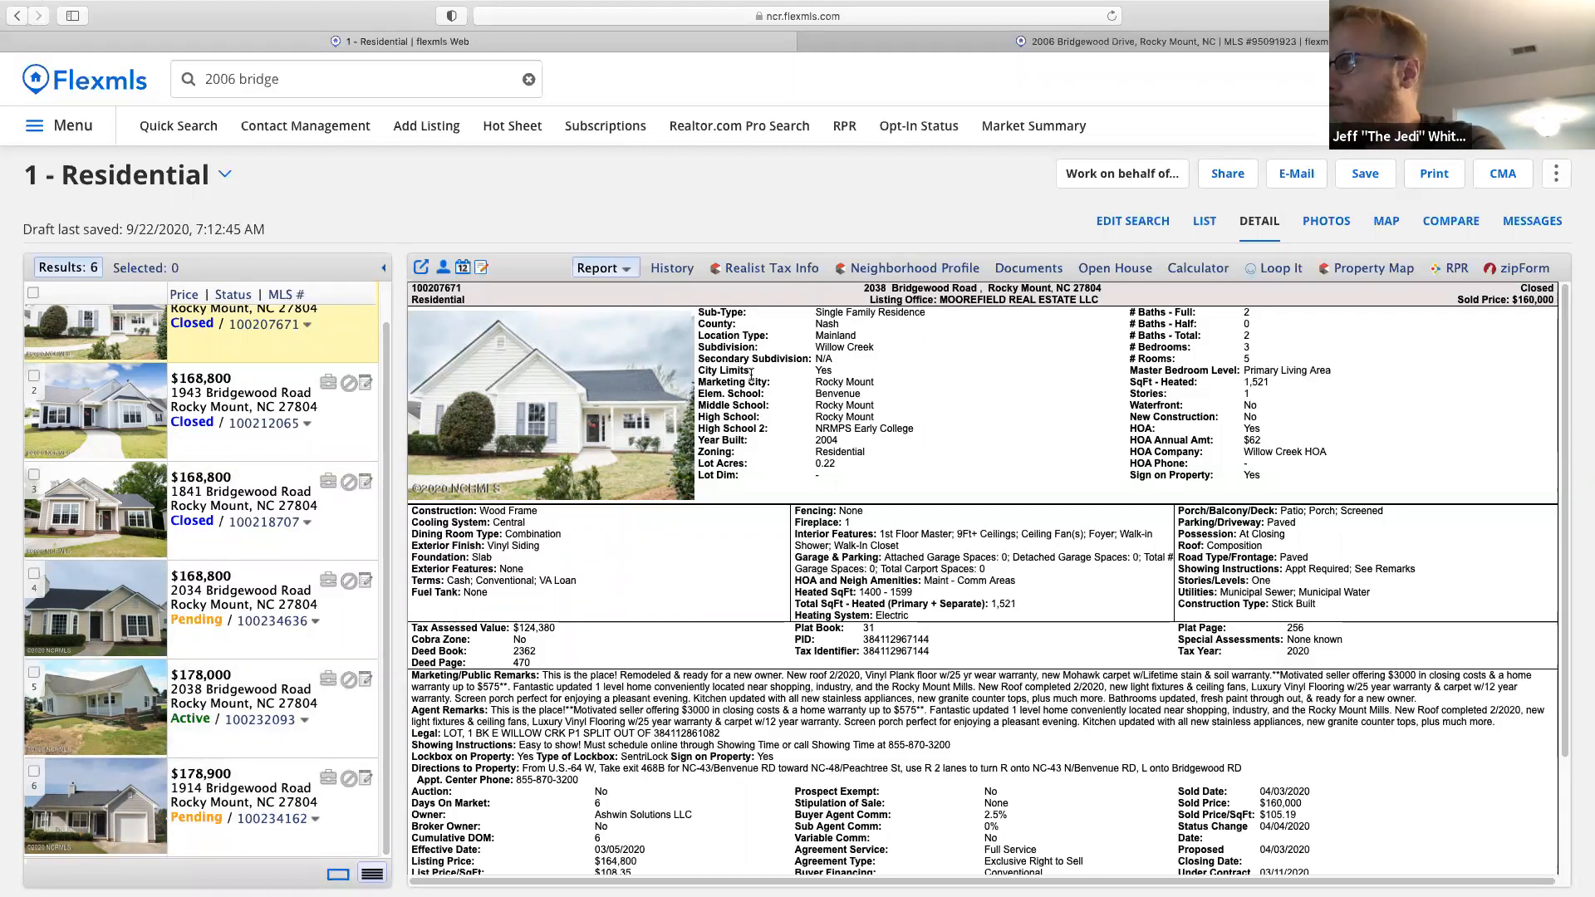
pyautogui.click(1204, 221)
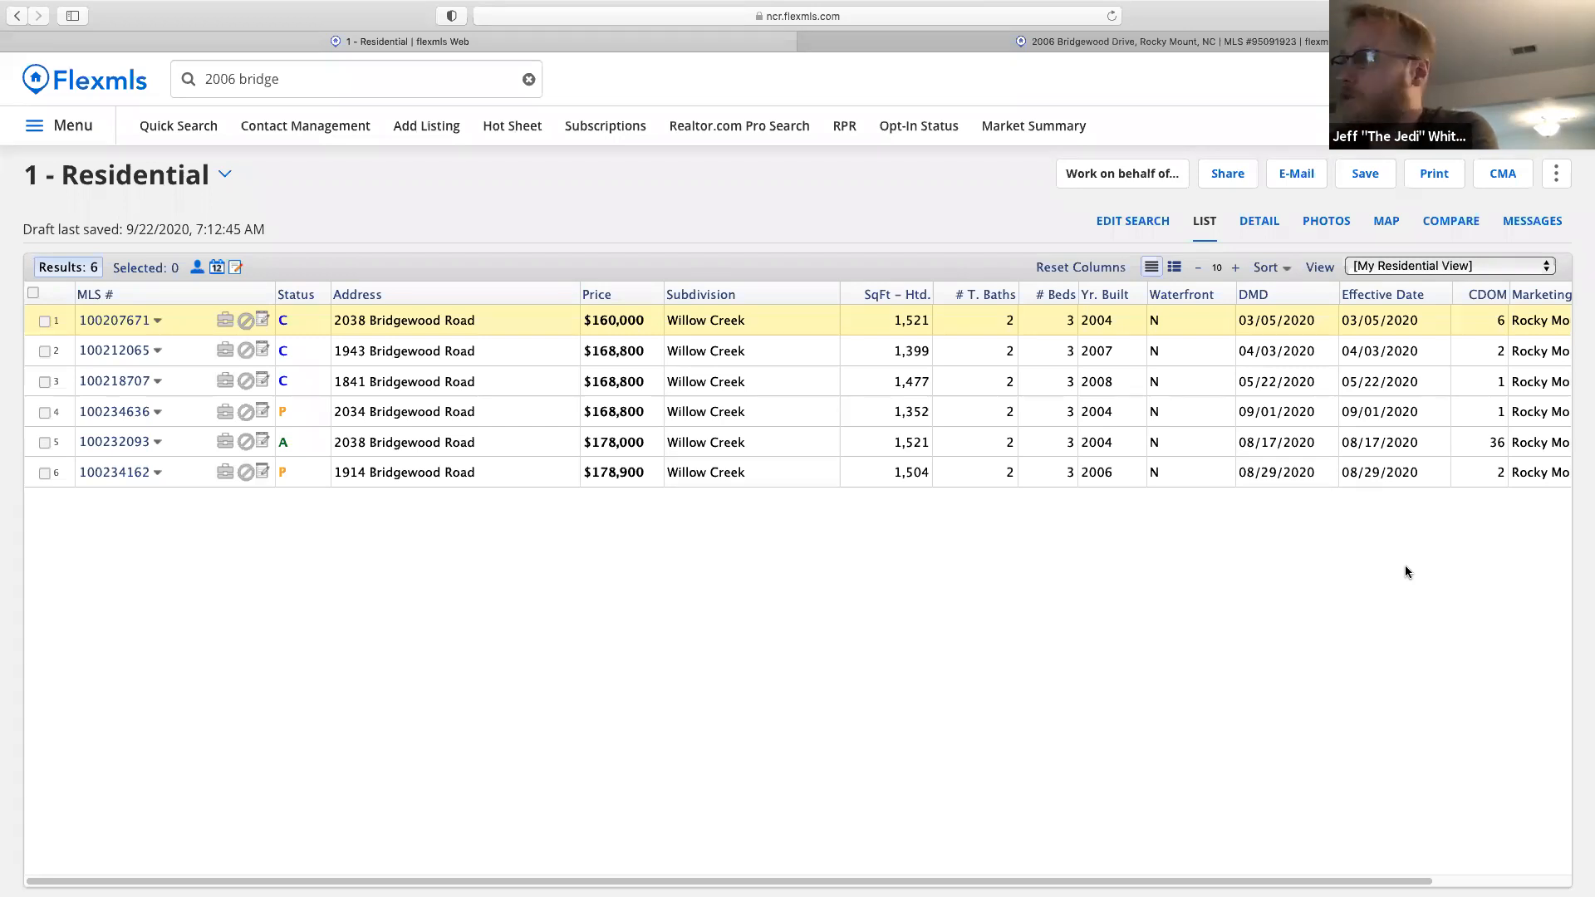
# Create a Full CMA from the CMA menu using all six results.
pyautogui.click(1501, 183)
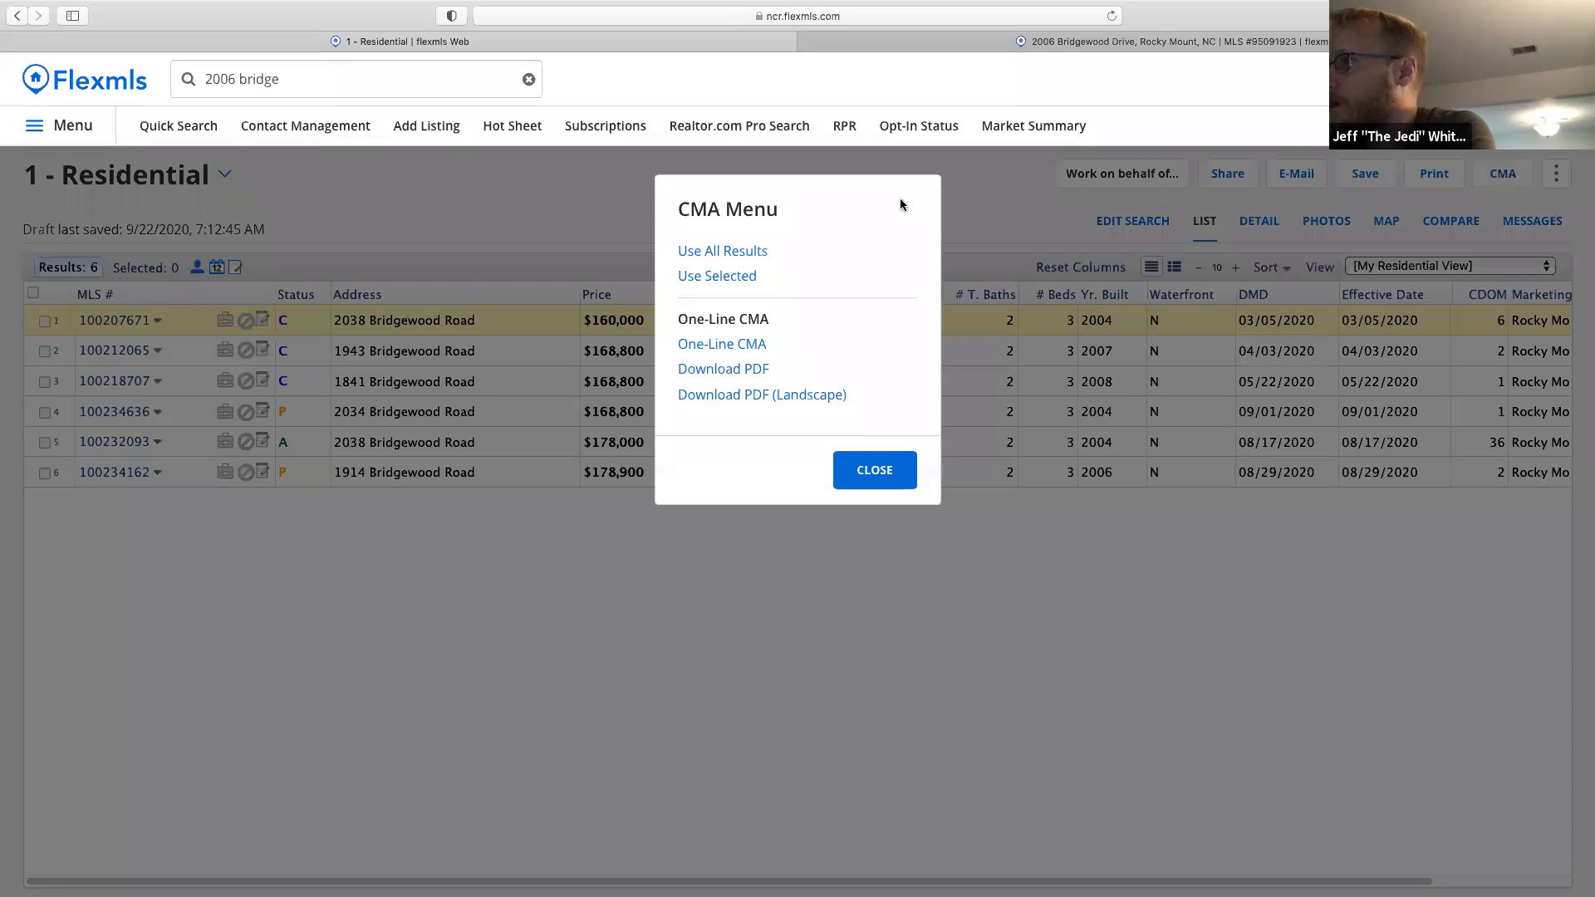
pyautogui.click(750, 254)
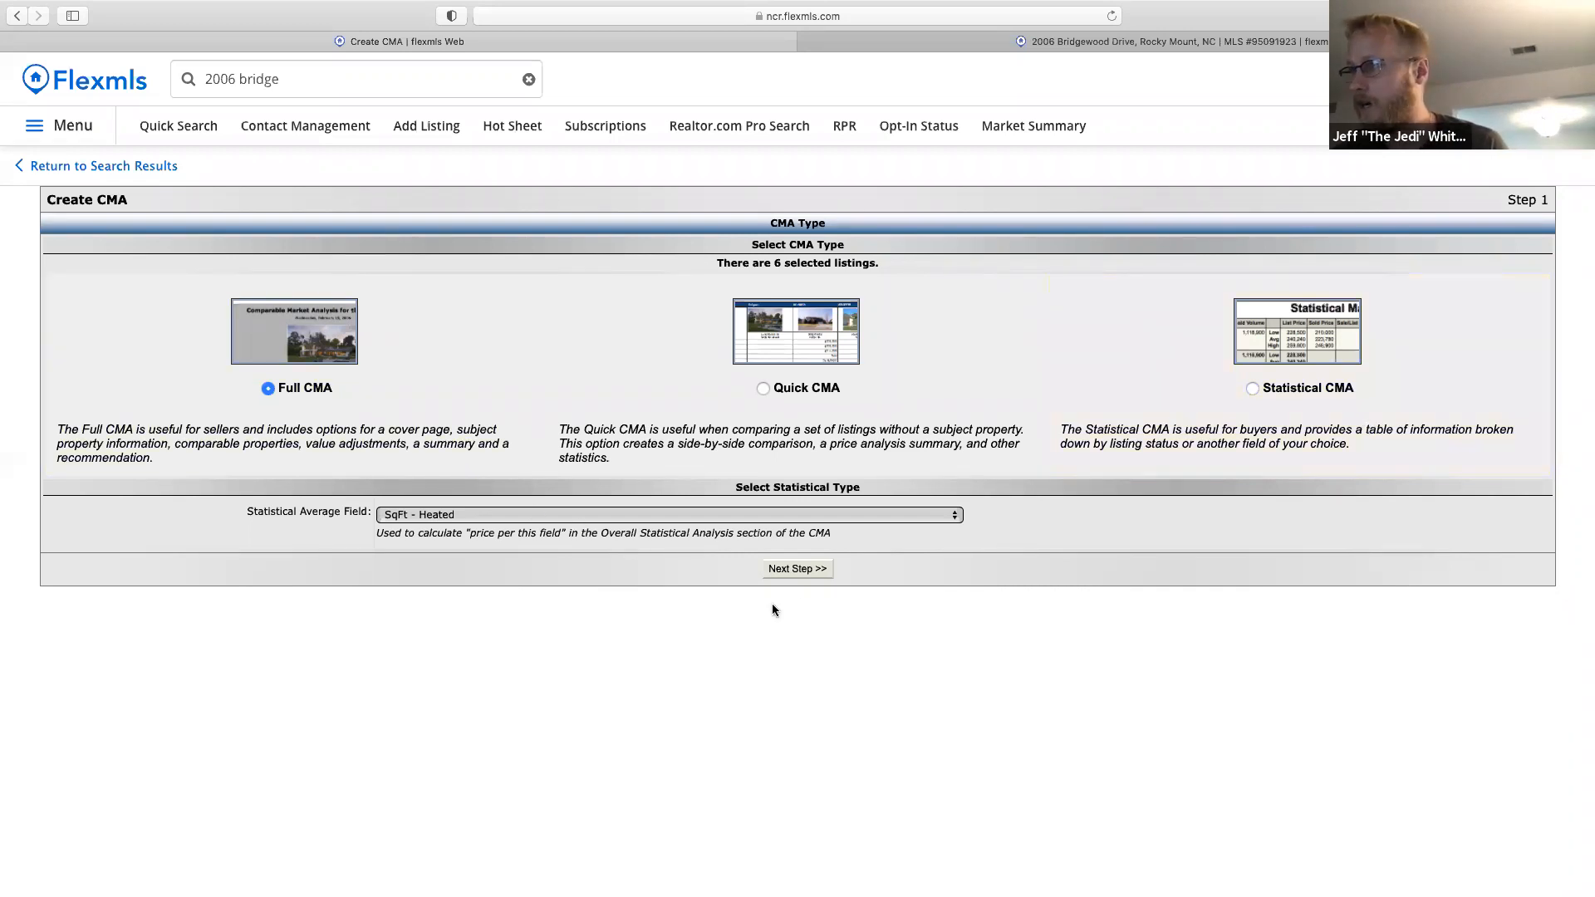
# On the cover page, enter the client's name in For and pick Generic Card under By.
pyautogui.click(817, 572)
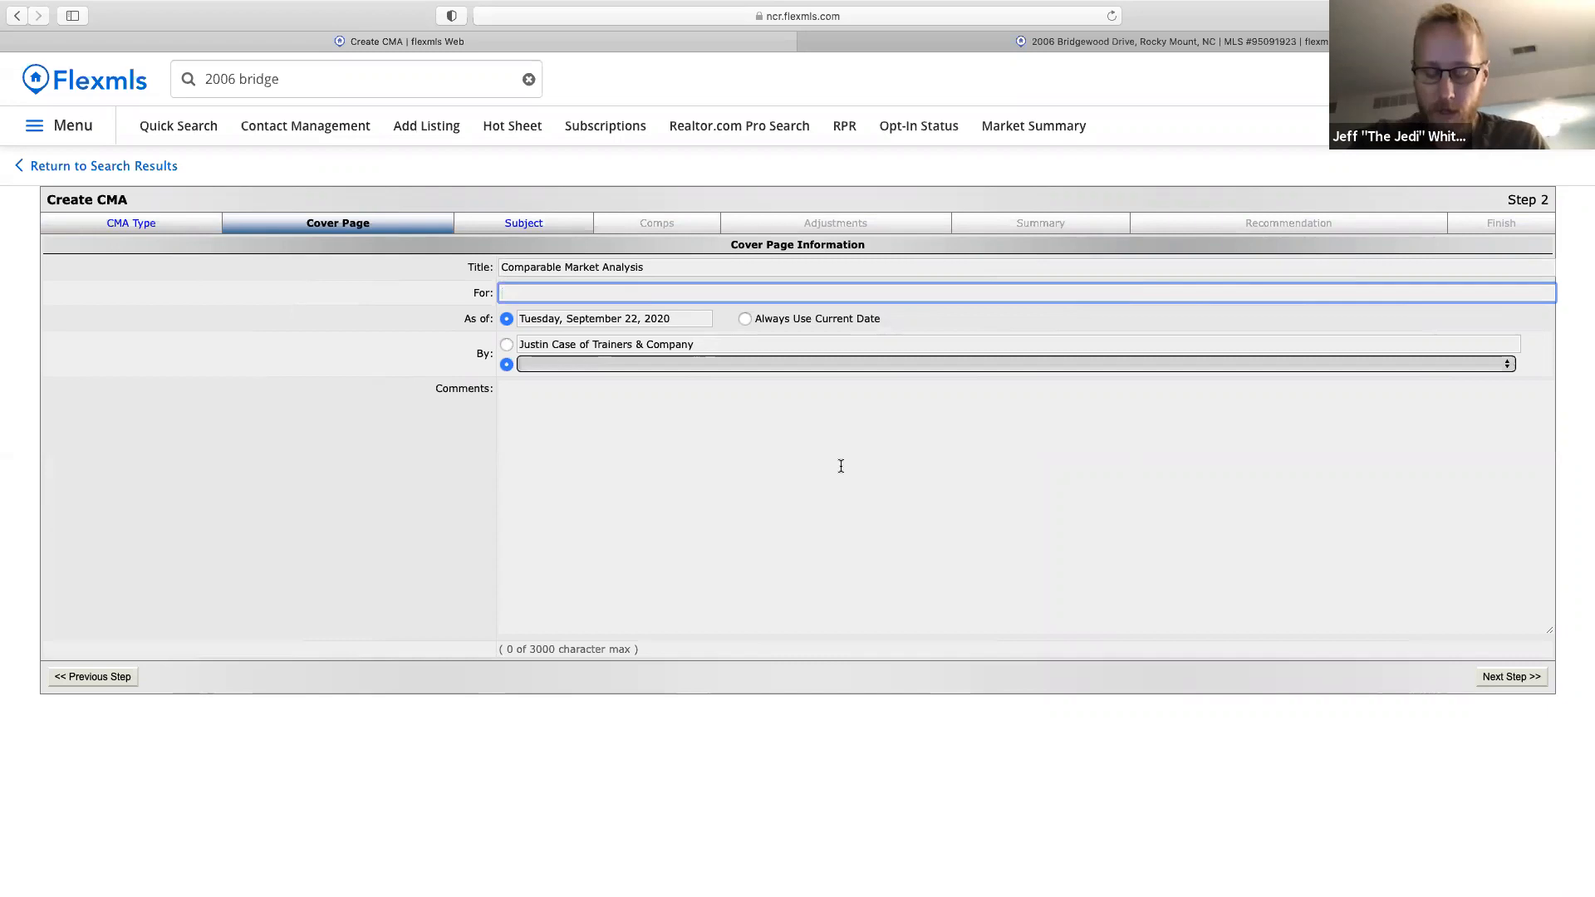
pyautogui.write('Luke ')
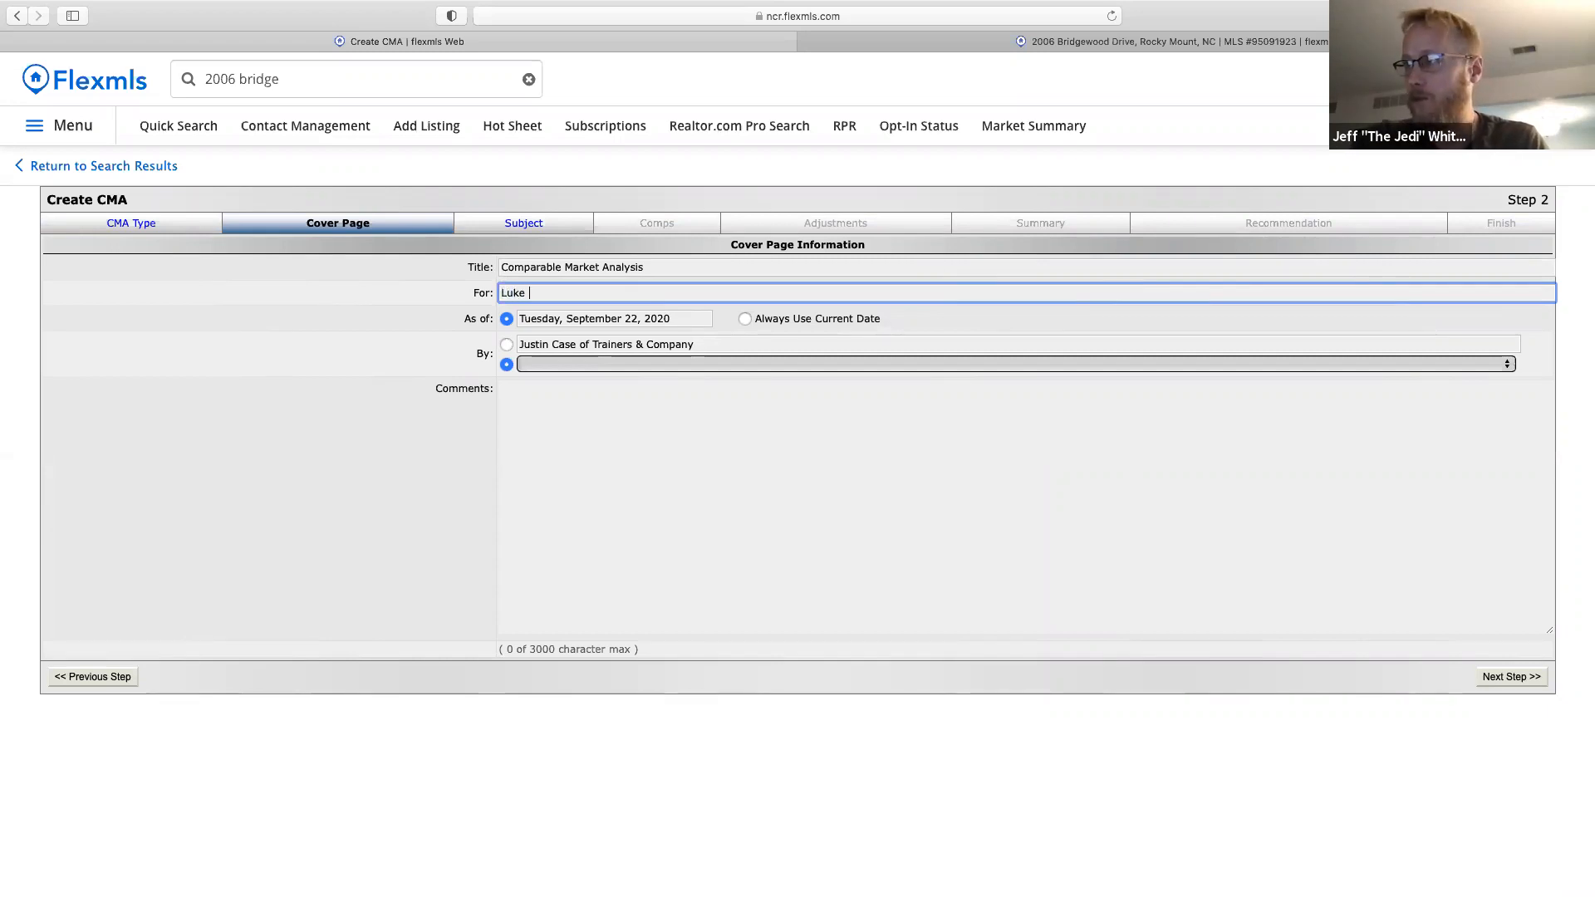
pyautogui.write('Skywalker')
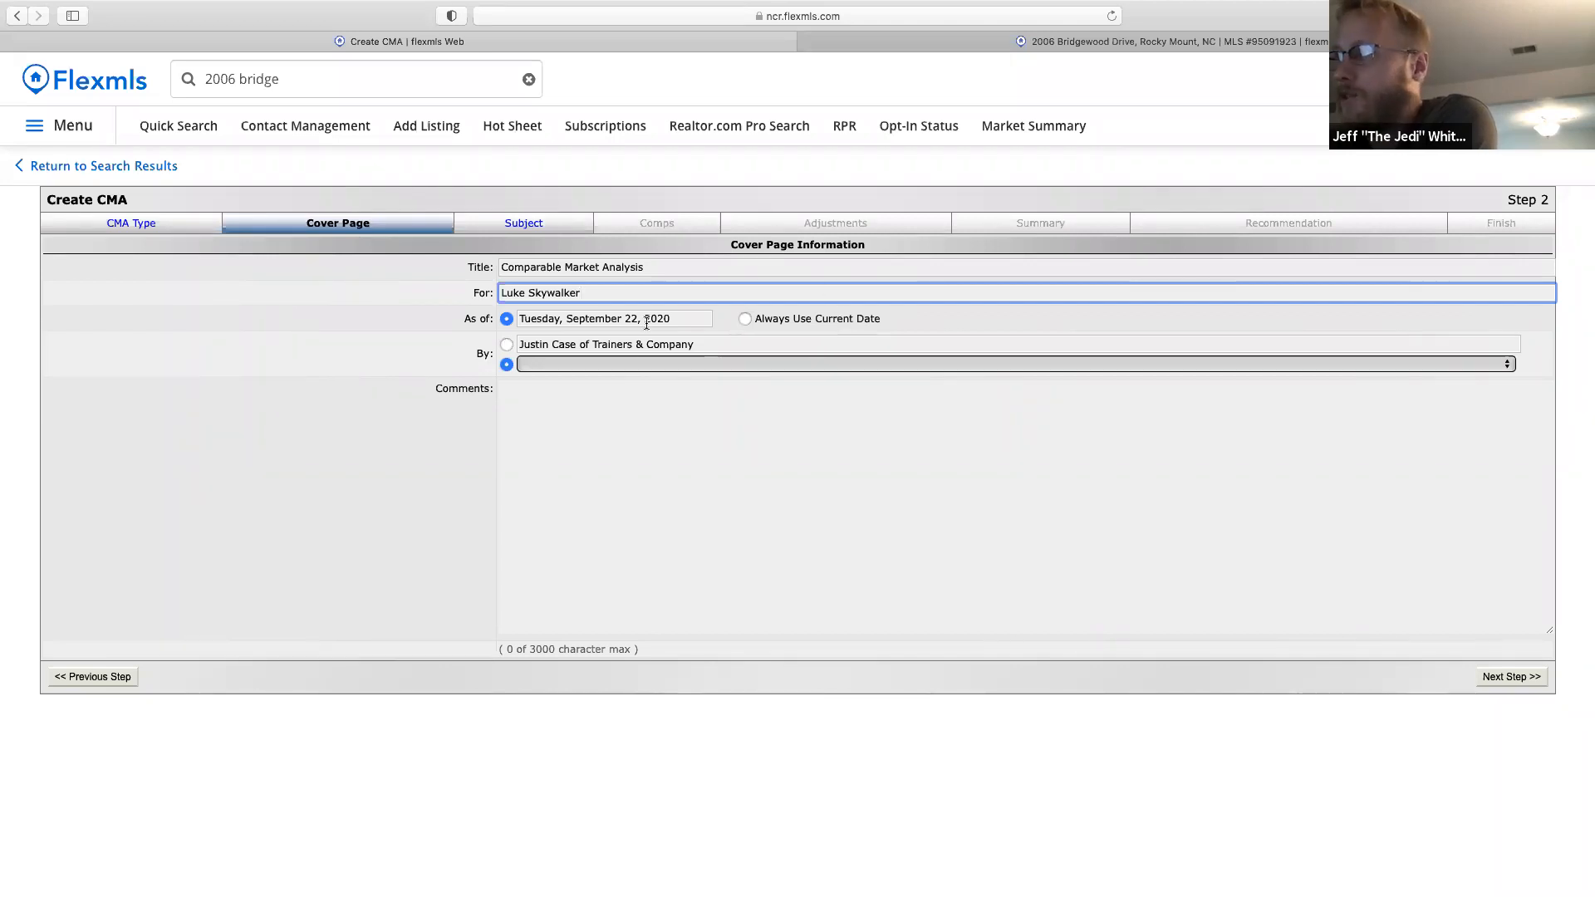
pyautogui.click(507, 345)
pyautogui.click(535, 365)
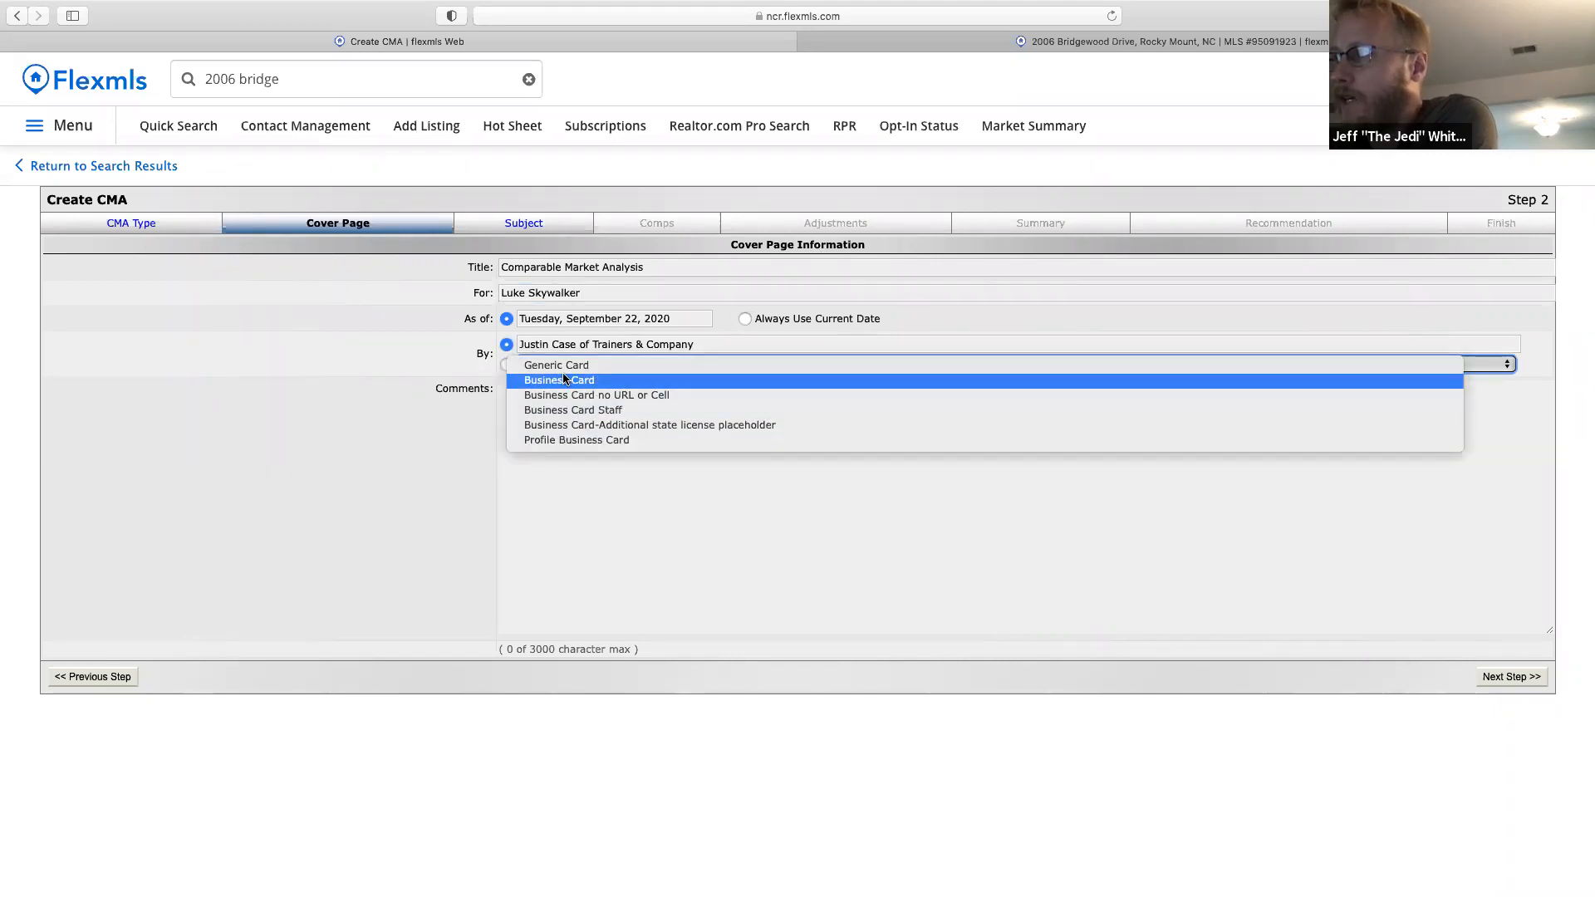
pyautogui.click(567, 366)
pyautogui.click(573, 418)
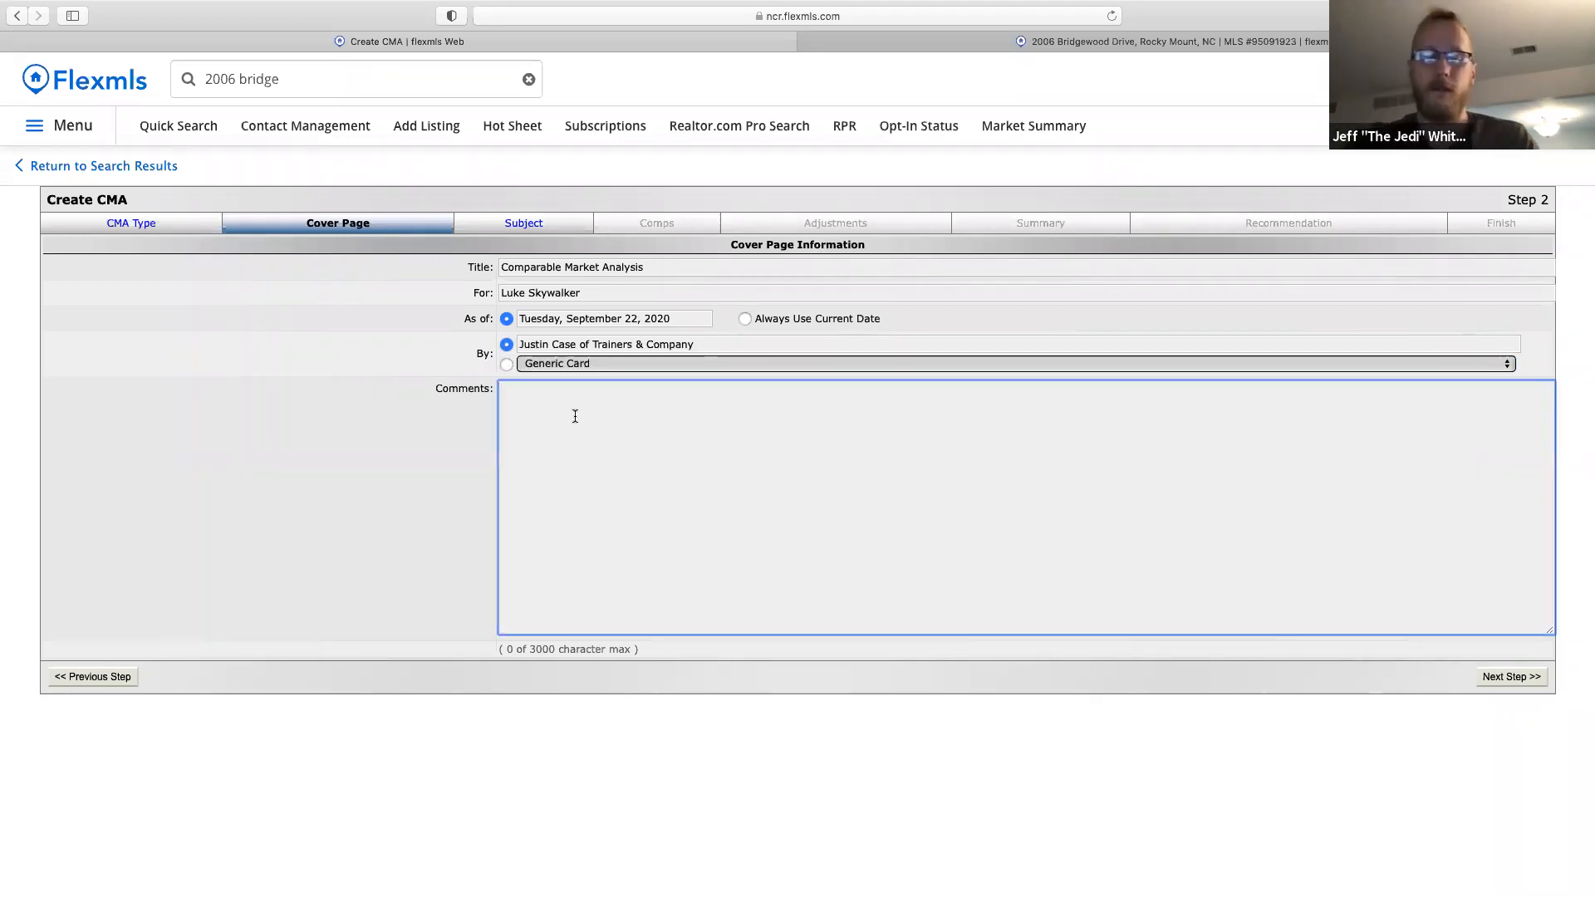
pyautogui.write('Here is a CMA')
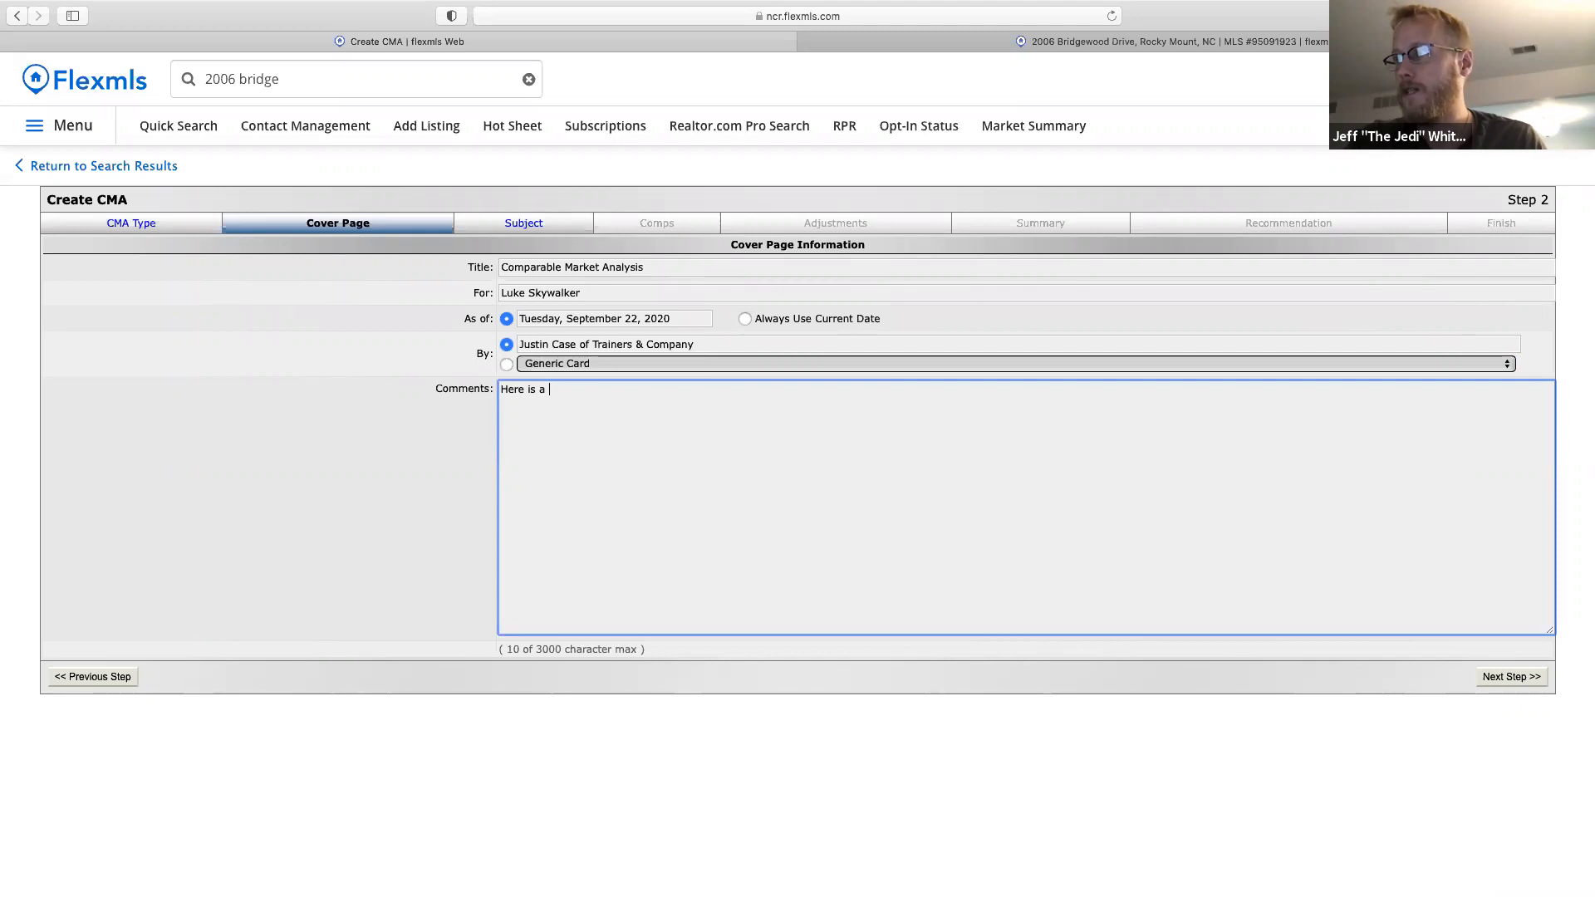
pyautogui.press('BackSpace')
pyautogui.write('for you ')
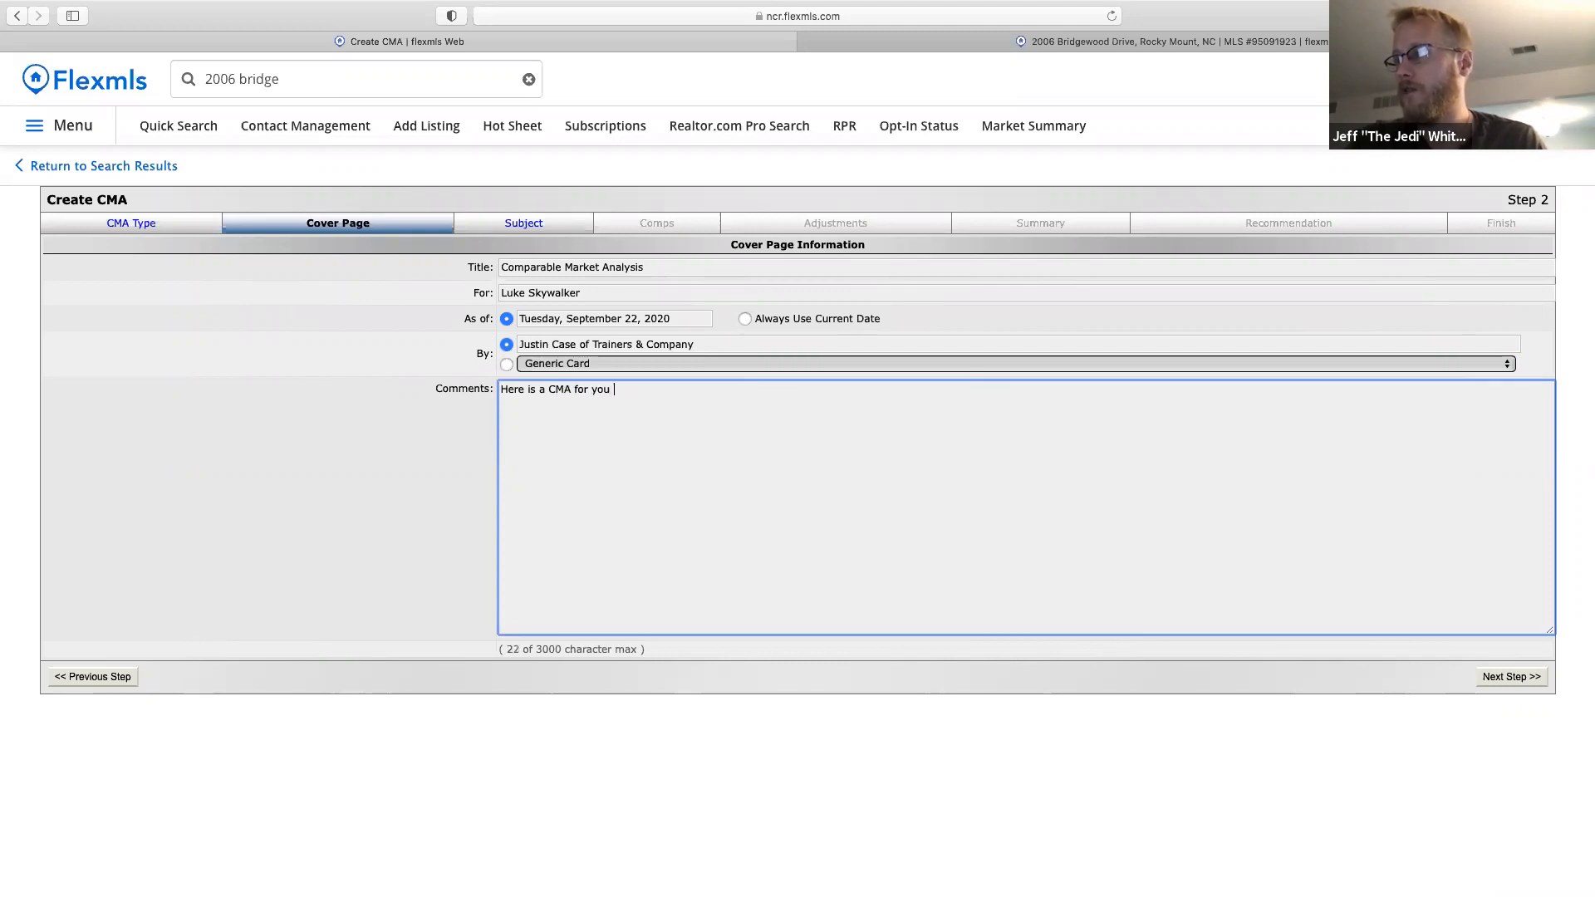
pyautogui.write('for your ')
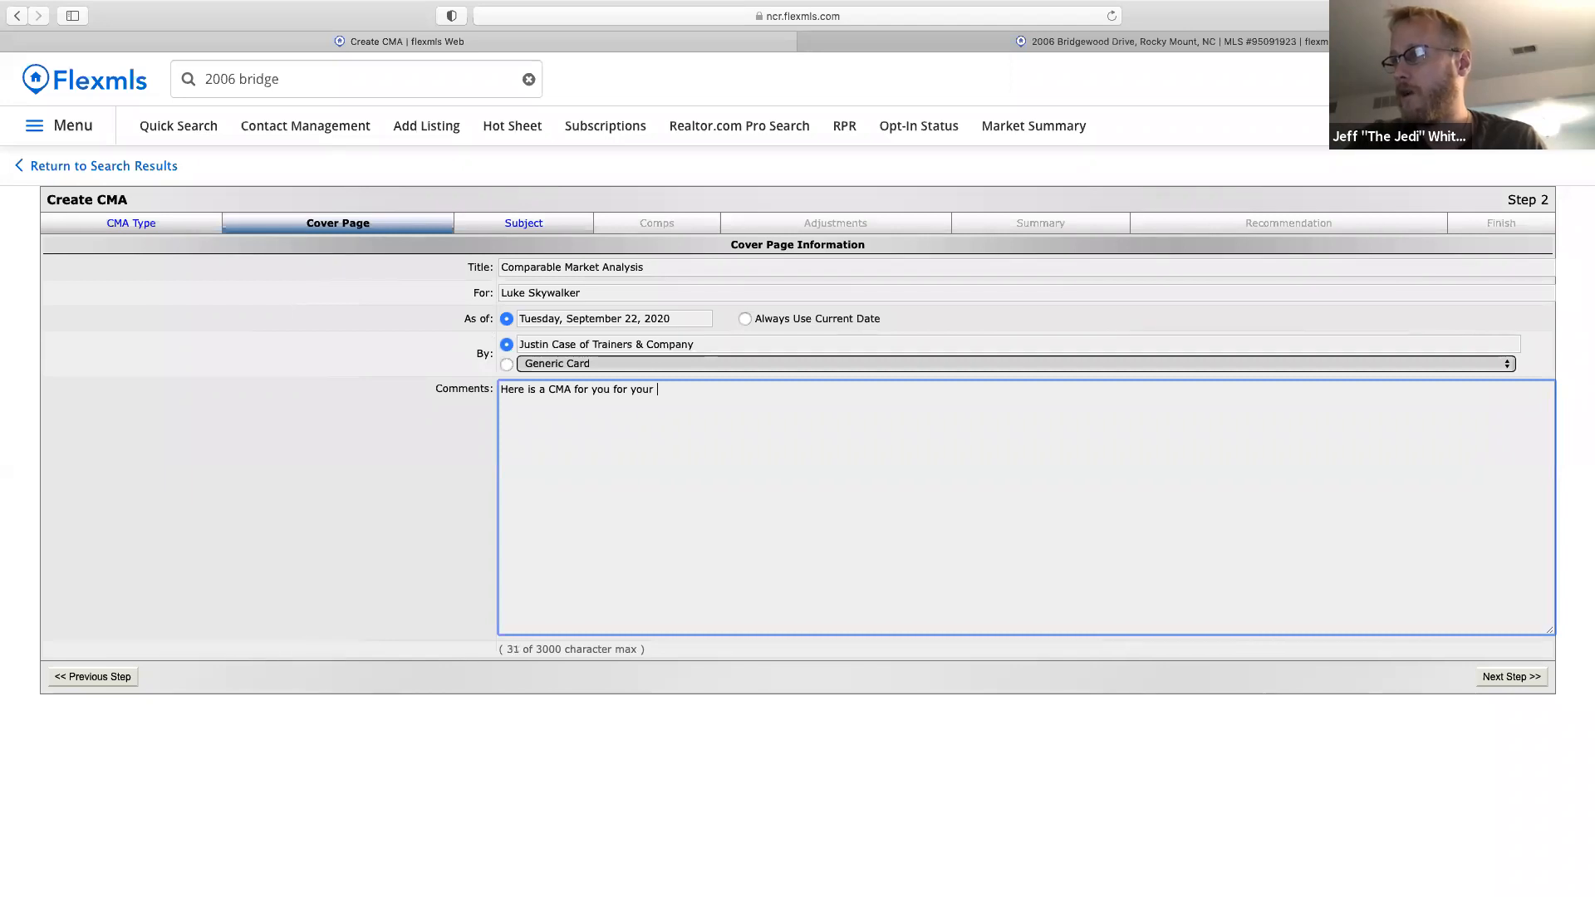
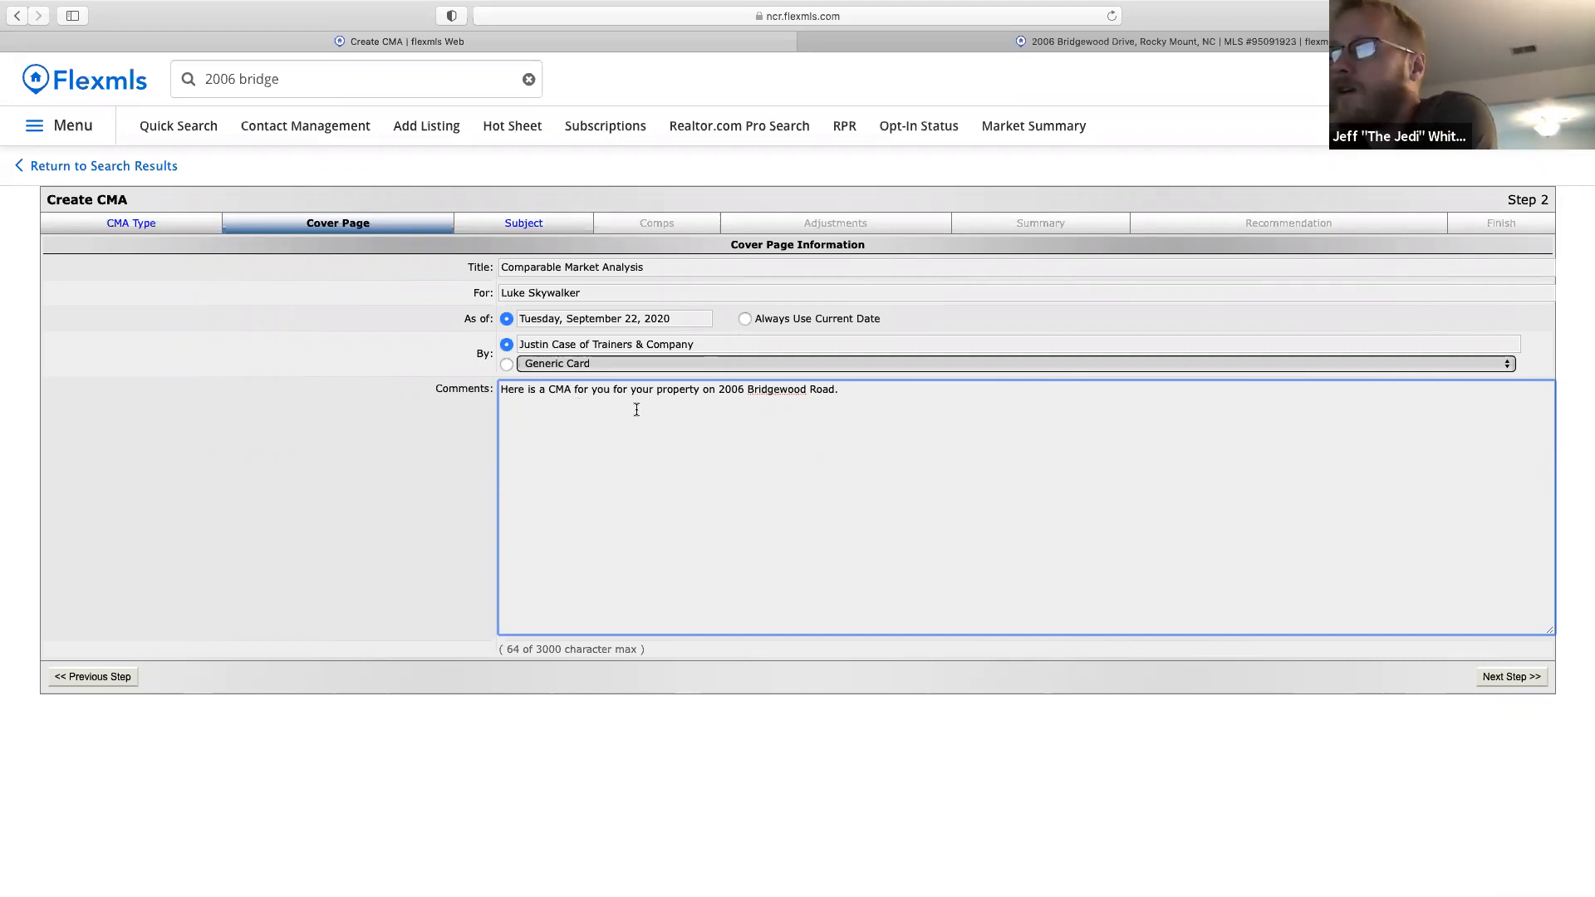
pyautogui.click(510, 364)
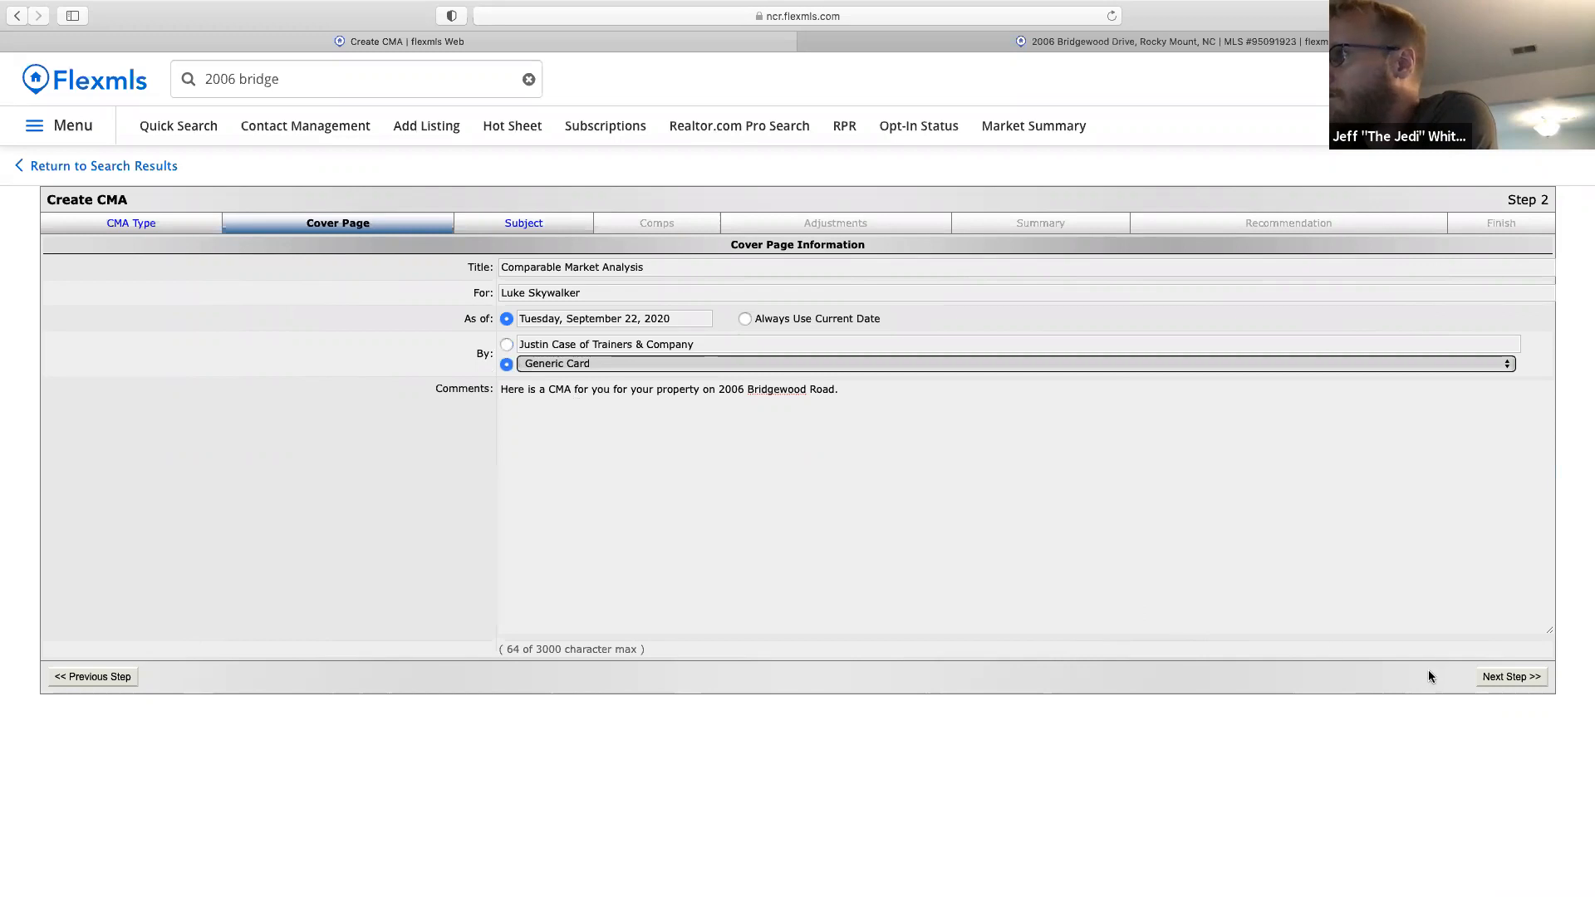
pyautogui.click(1500, 677)
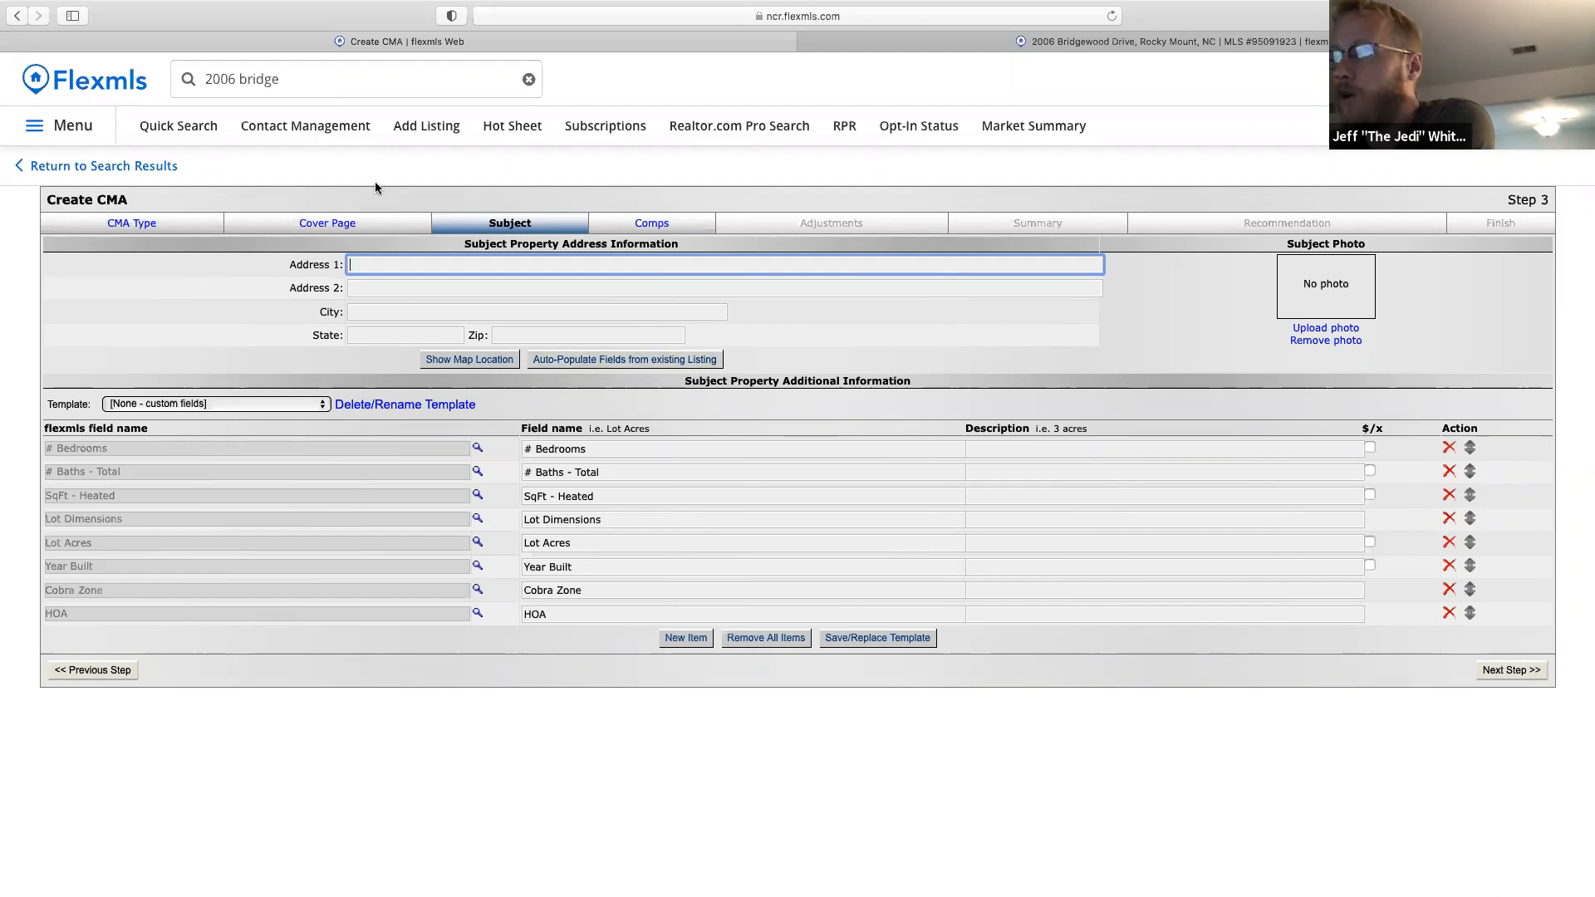
pyautogui.click(290, 79)
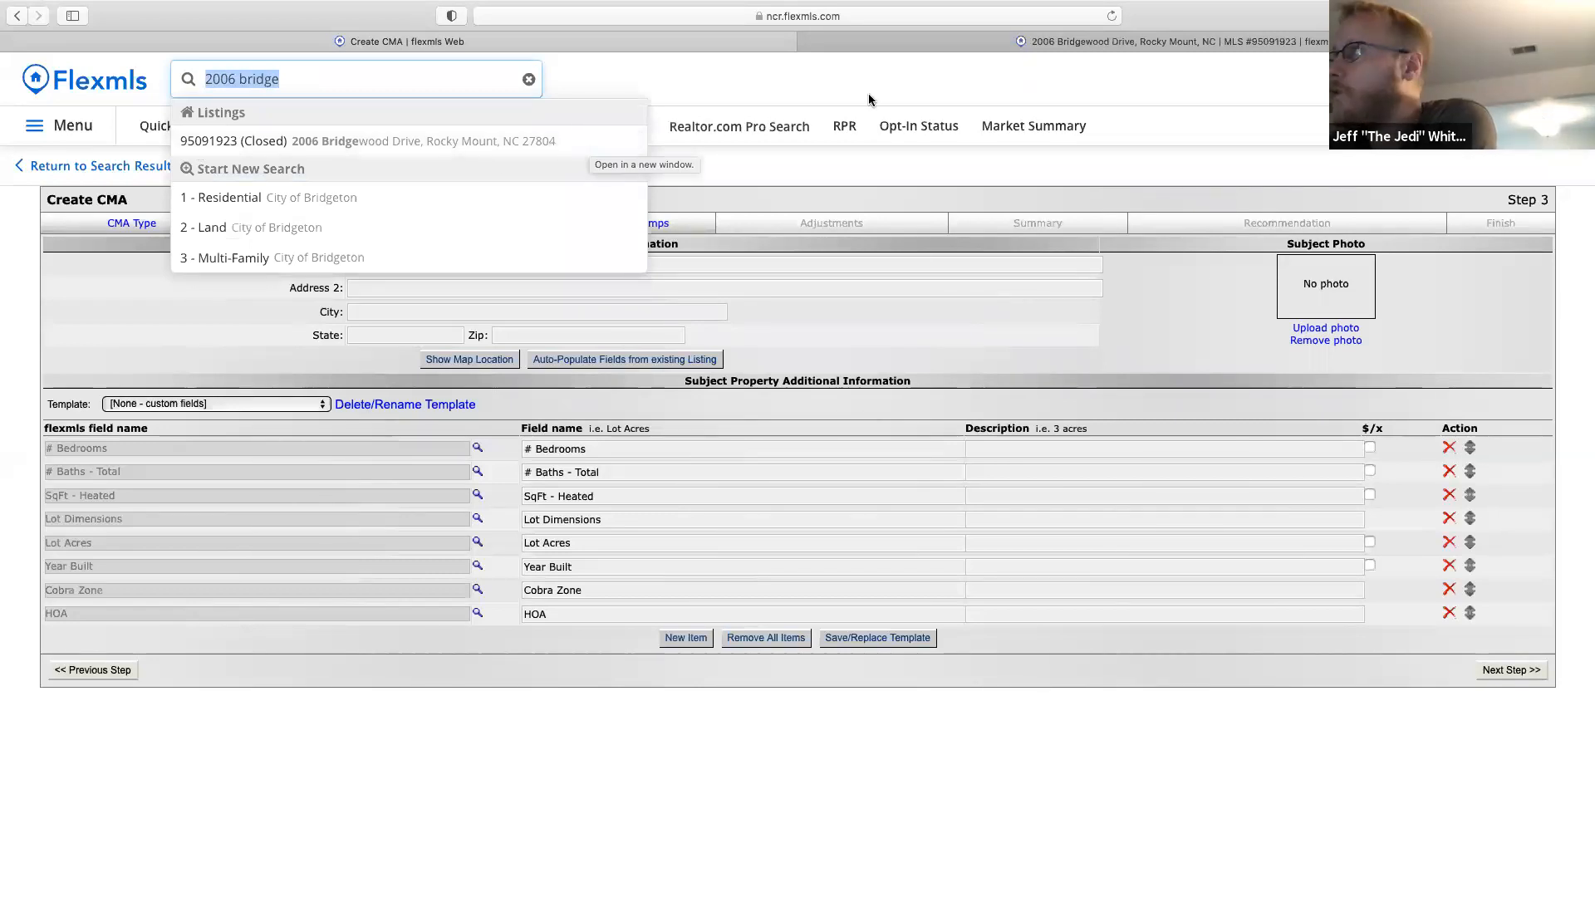
pyautogui.click(1099, 41)
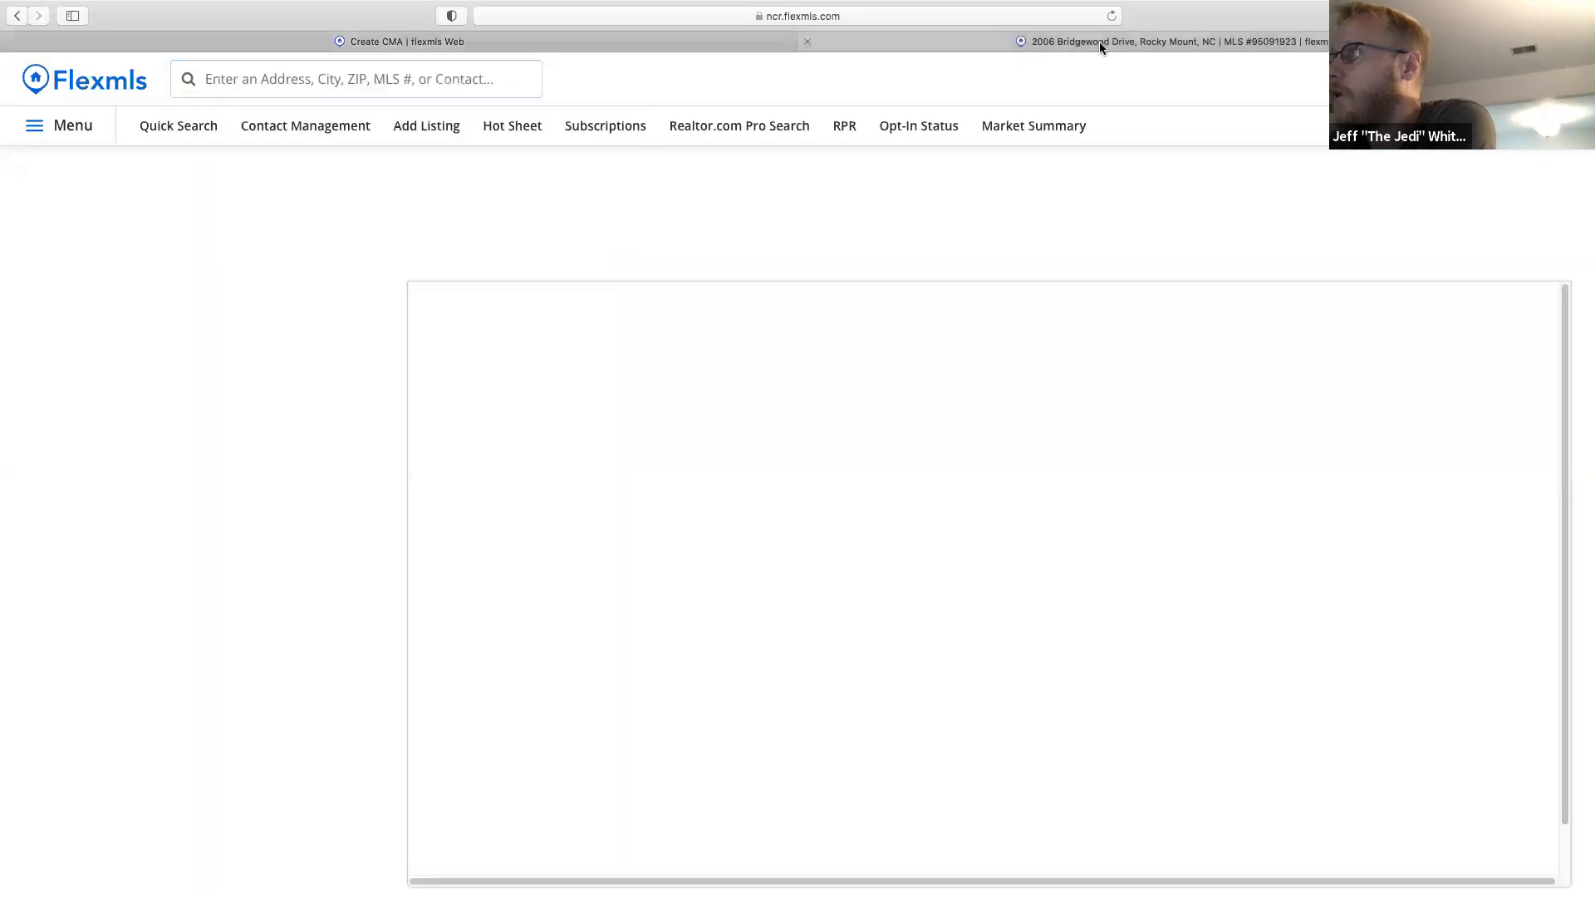
pyautogui.click(655, 41)
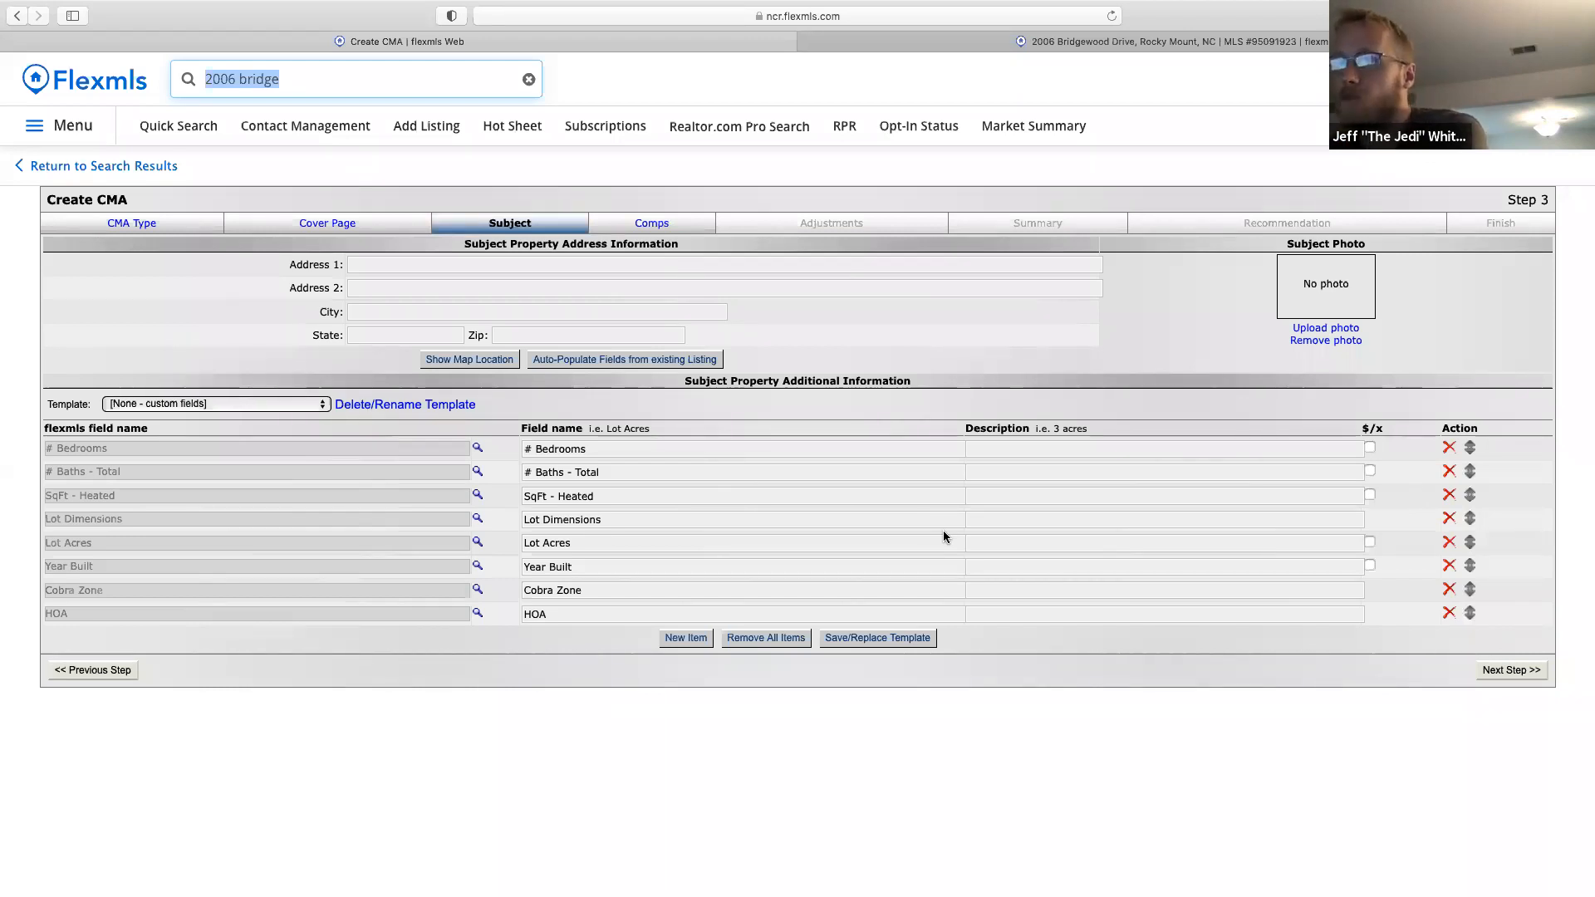
# Auto-populate the subject from listing 95091923, then clear the quick search box.
pyautogui.click(622, 360)
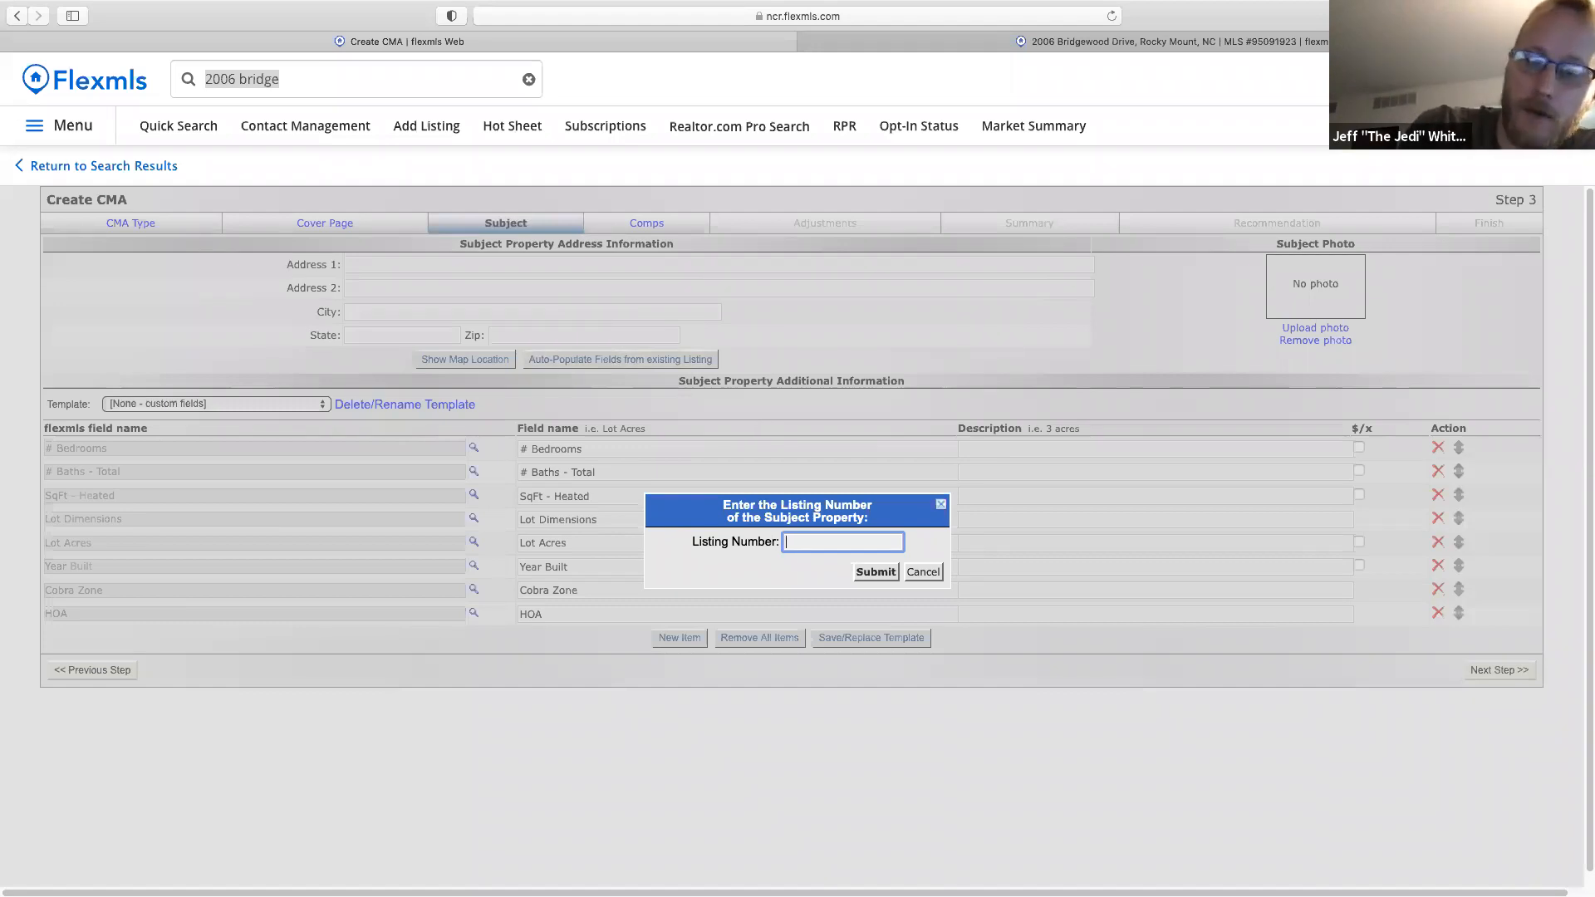
pyautogui.write('950')
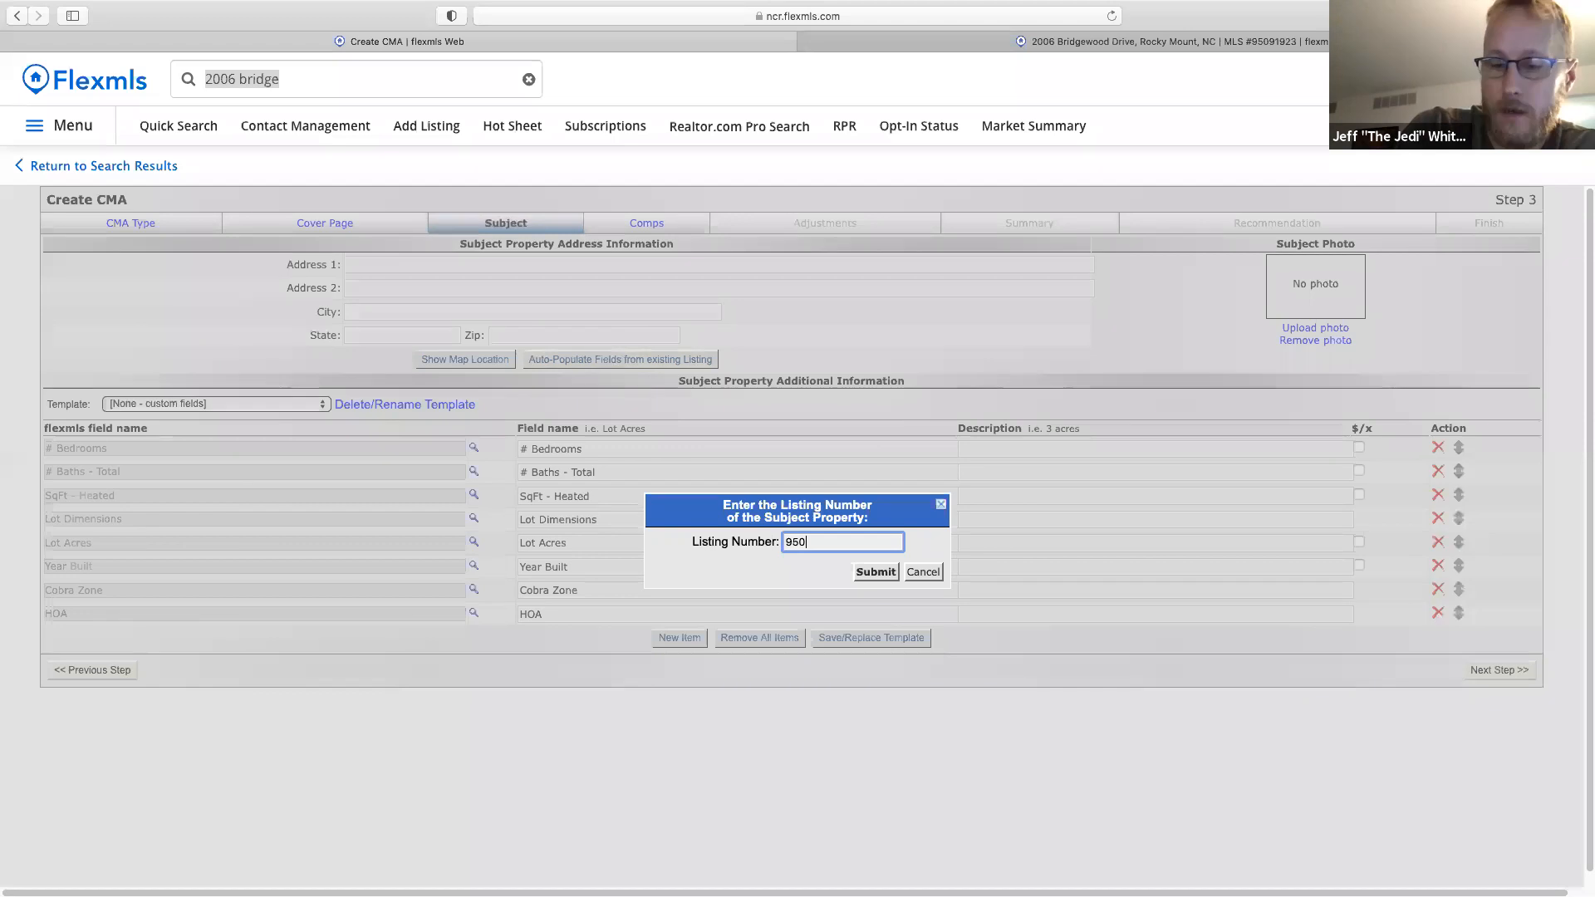
pyautogui.write('91')
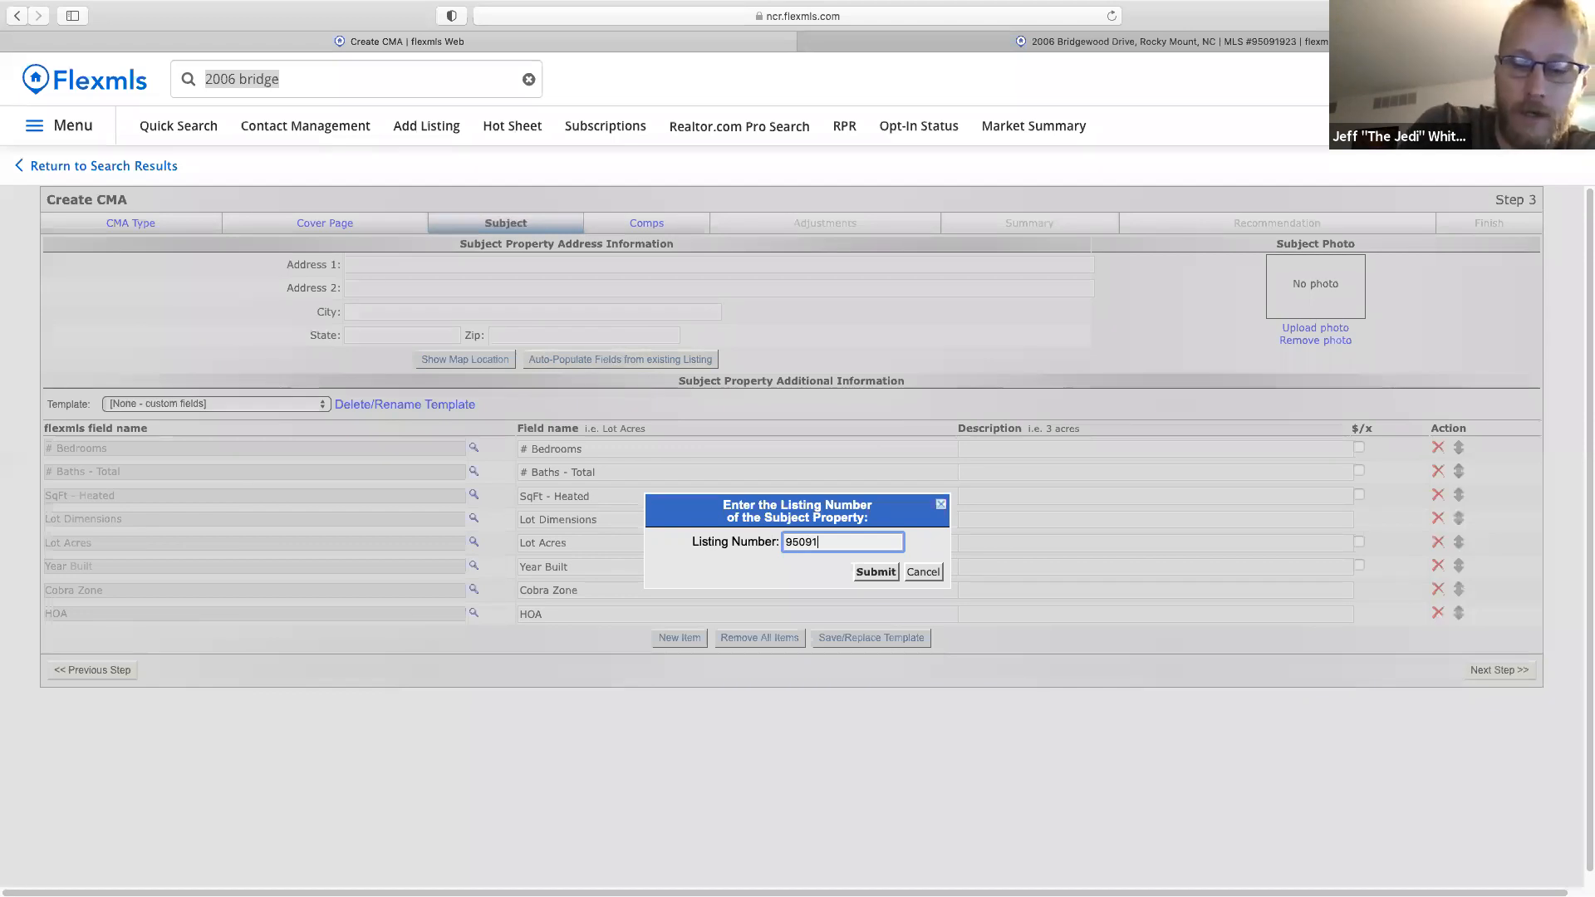
pyautogui.write('923')
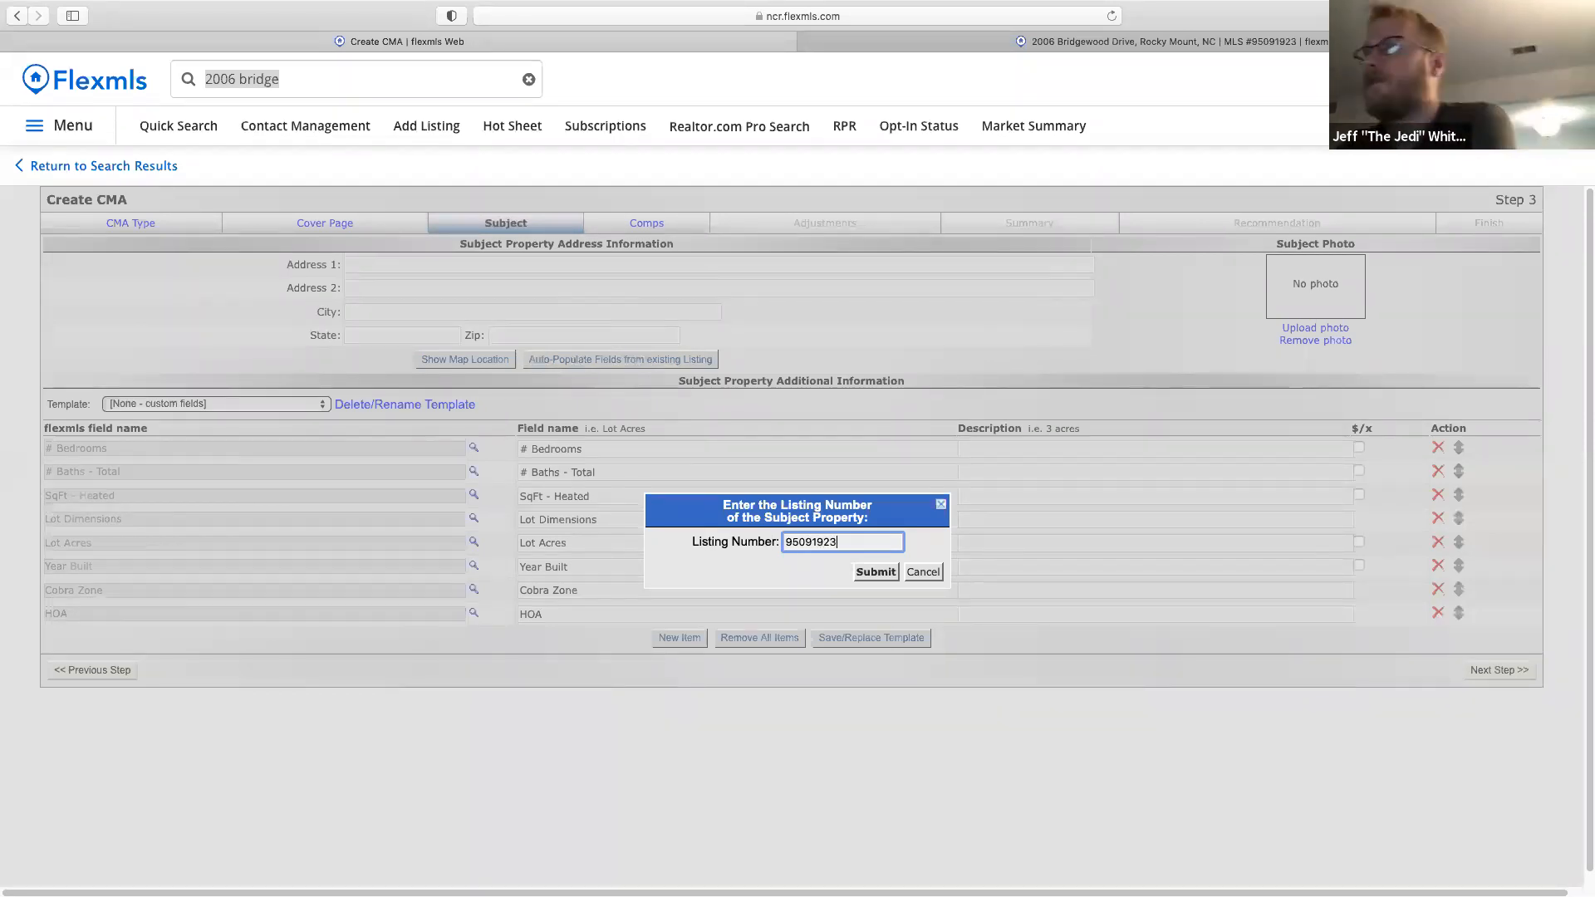
pyautogui.click(876, 573)
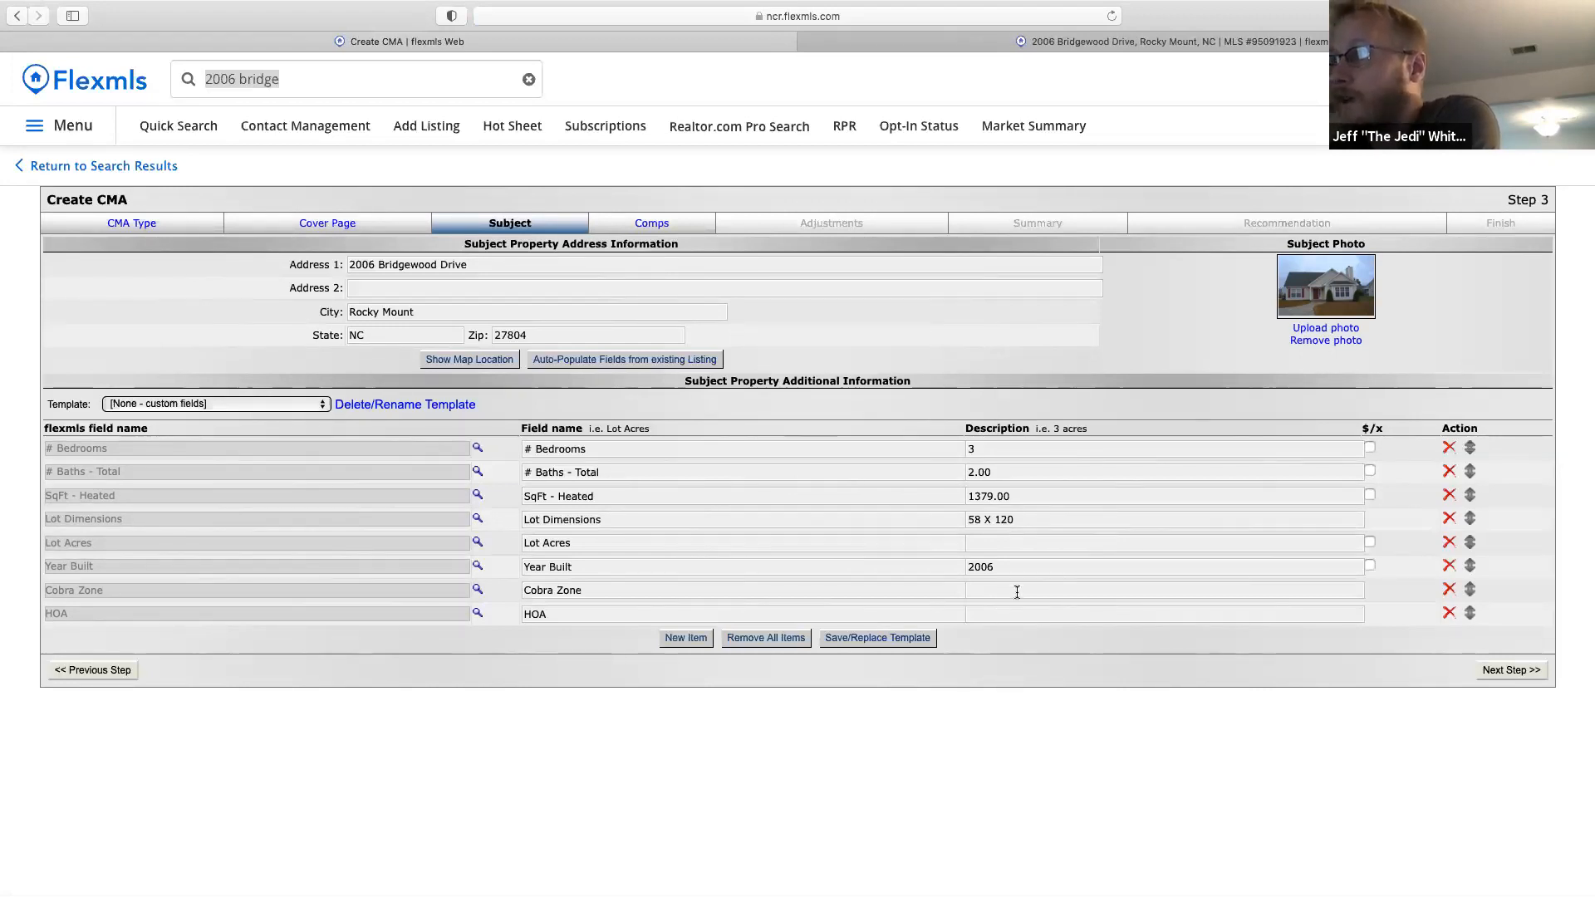
pyautogui.click(637, 367)
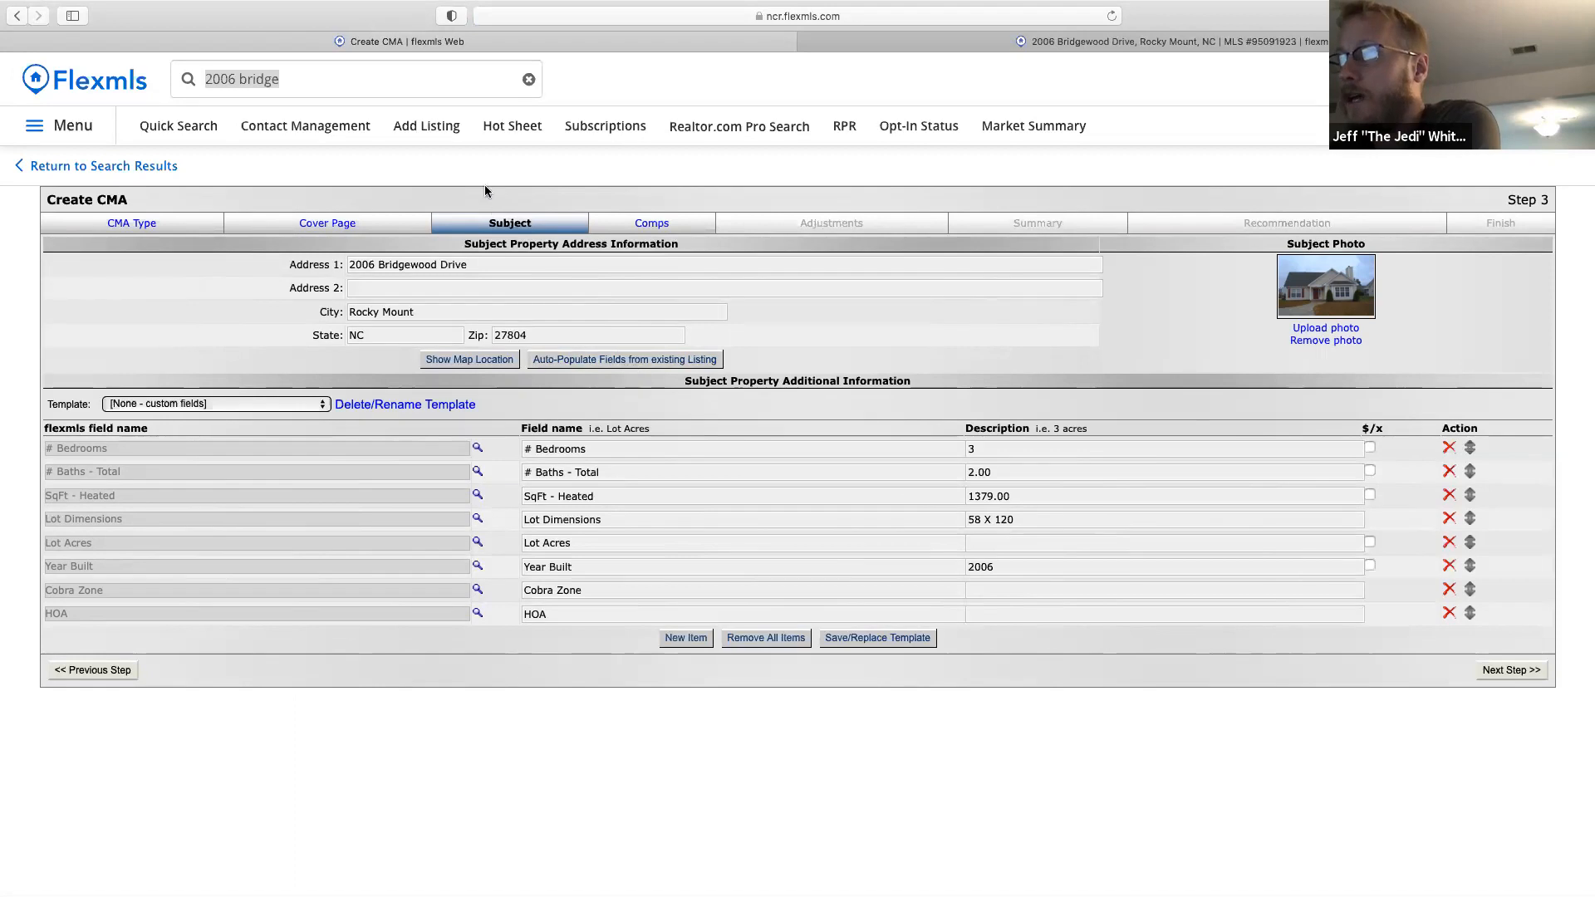
pyautogui.click(317, 83)
pyautogui.press('BackSpace')
pyautogui.press('BackSpace')
pyautogui.press('BackSpace')
pyautogui.press('BackSpace')
pyautogui.press('BackSpace')
pyautogui.press('BackSpace')
pyautogui.press('BackSpace')
pyautogui.press('BackSpace')
pyautogui.press('BackSpace')
pyautogui.press('BackSpace')
pyautogui.press('BackSpace')
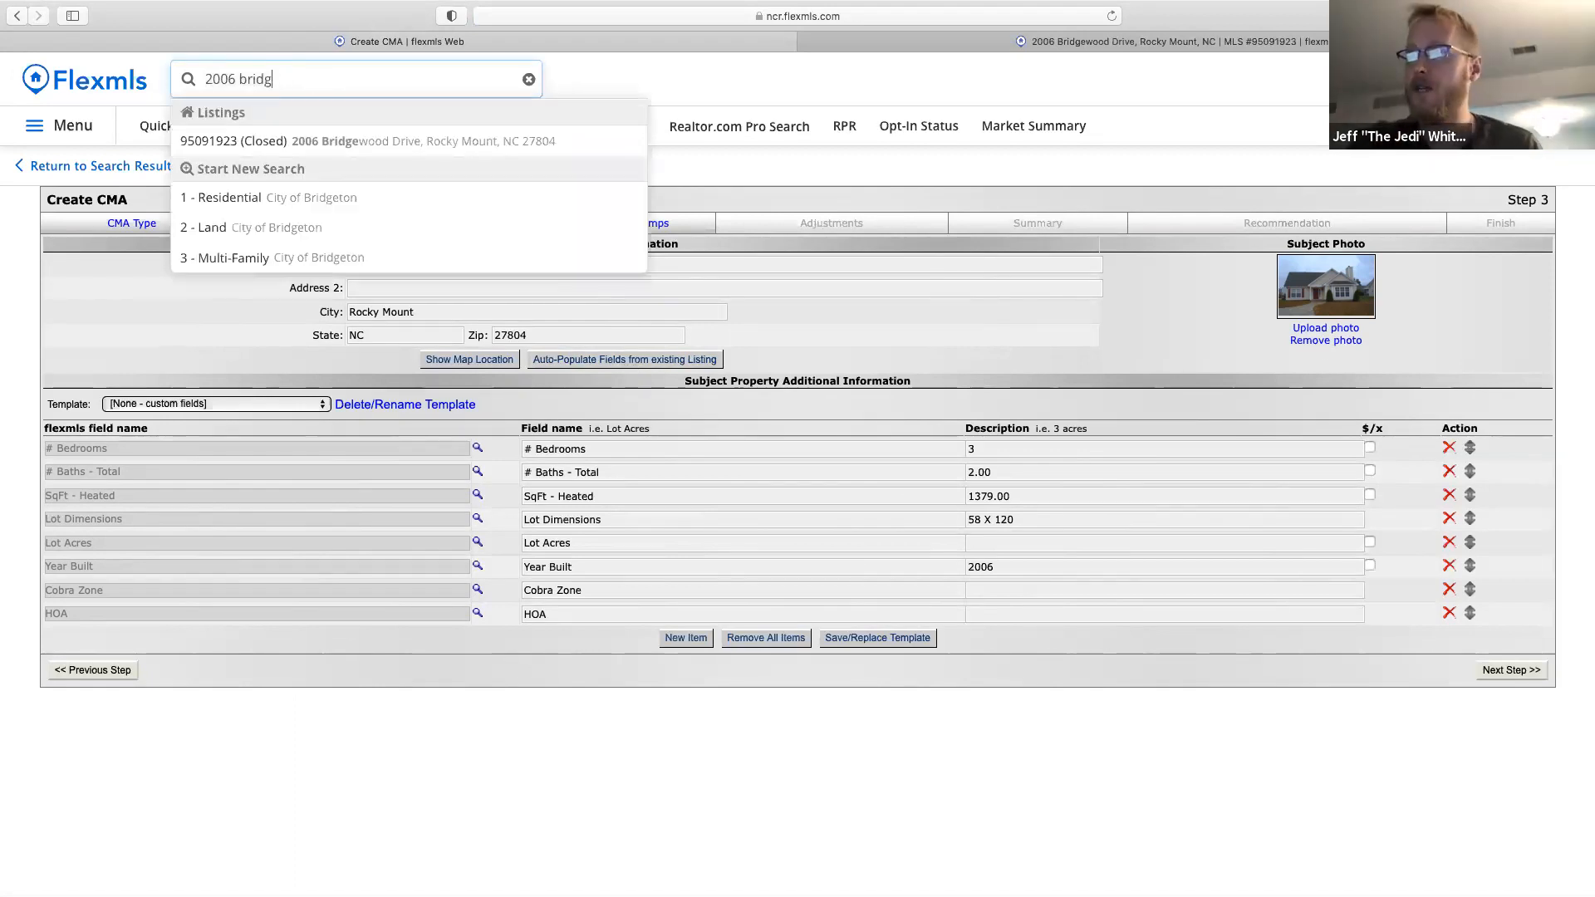
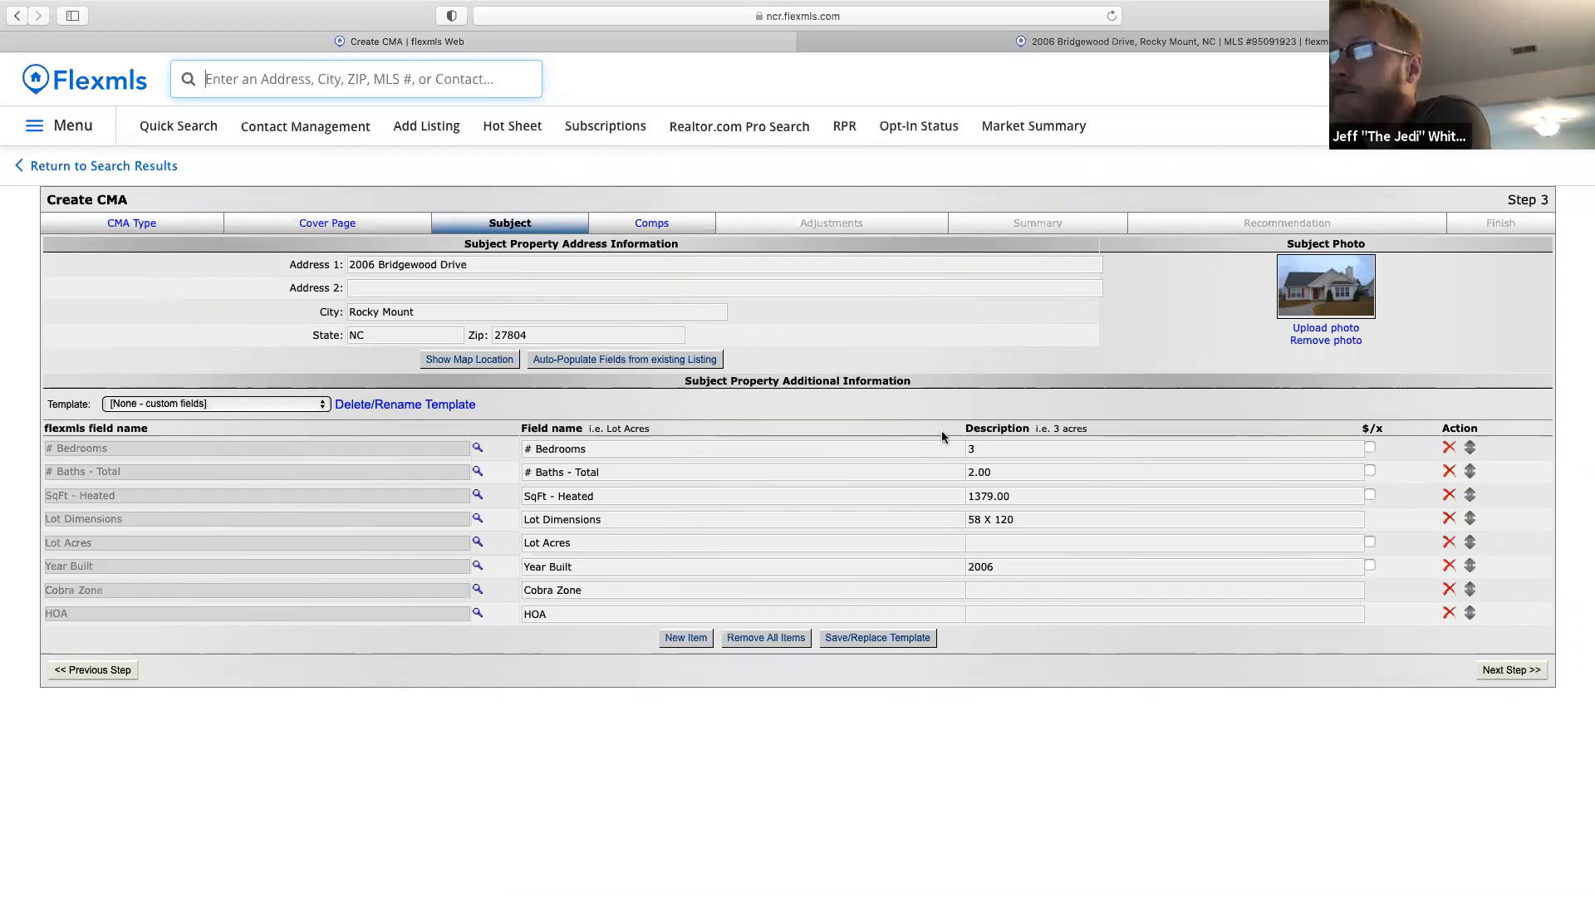
pyautogui.click(982, 449)
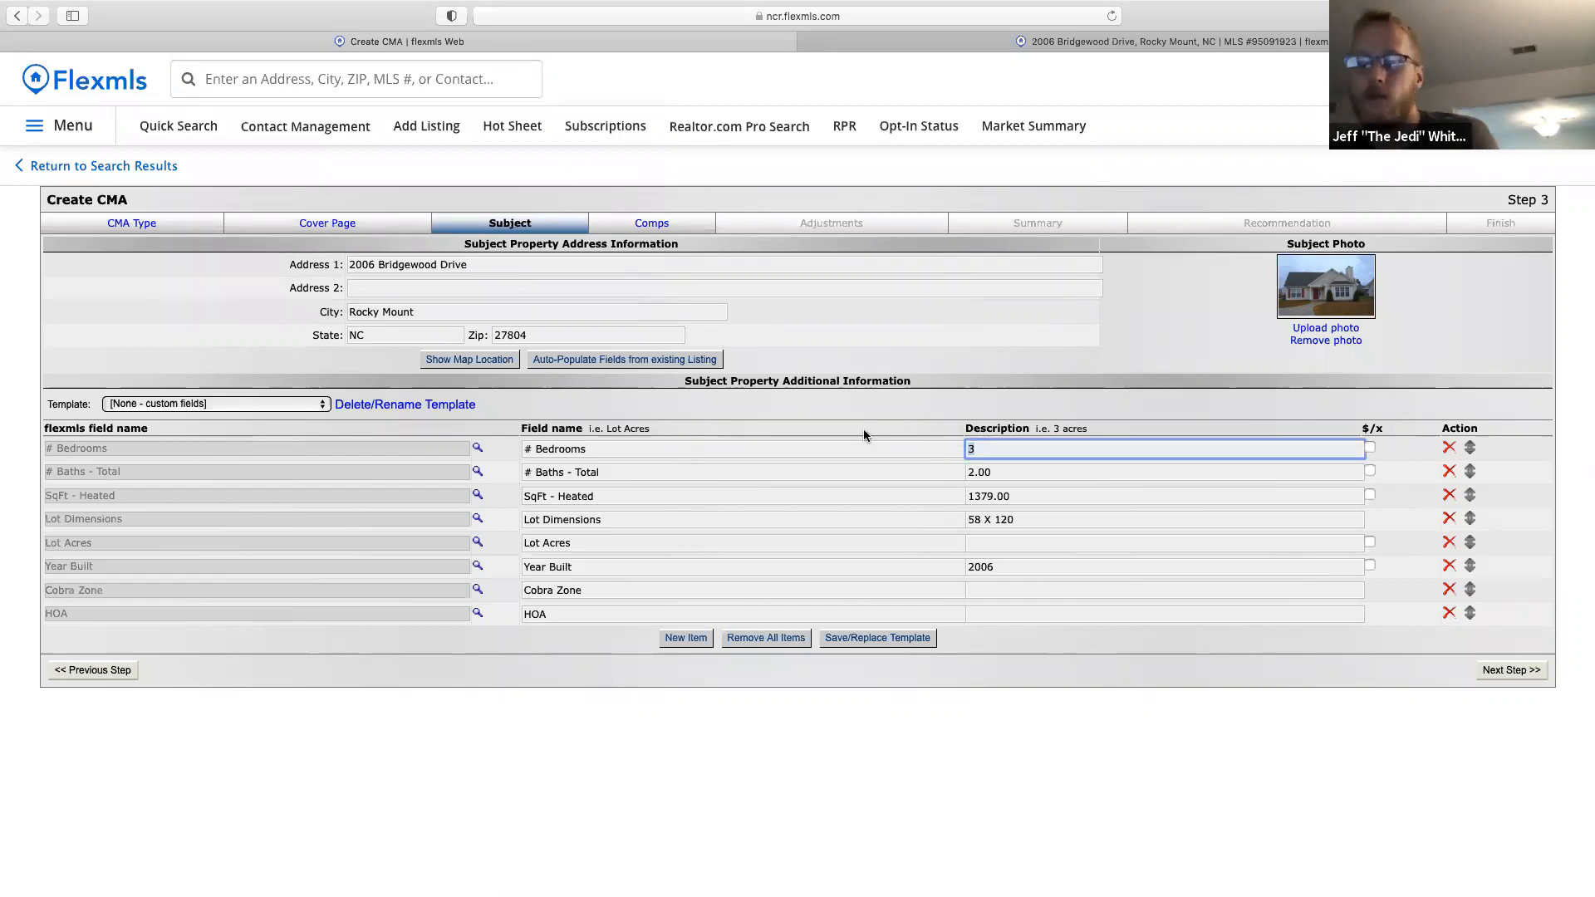
pyautogui.write('4')
pyautogui.press('BackSpace')
pyautogui.write('3')
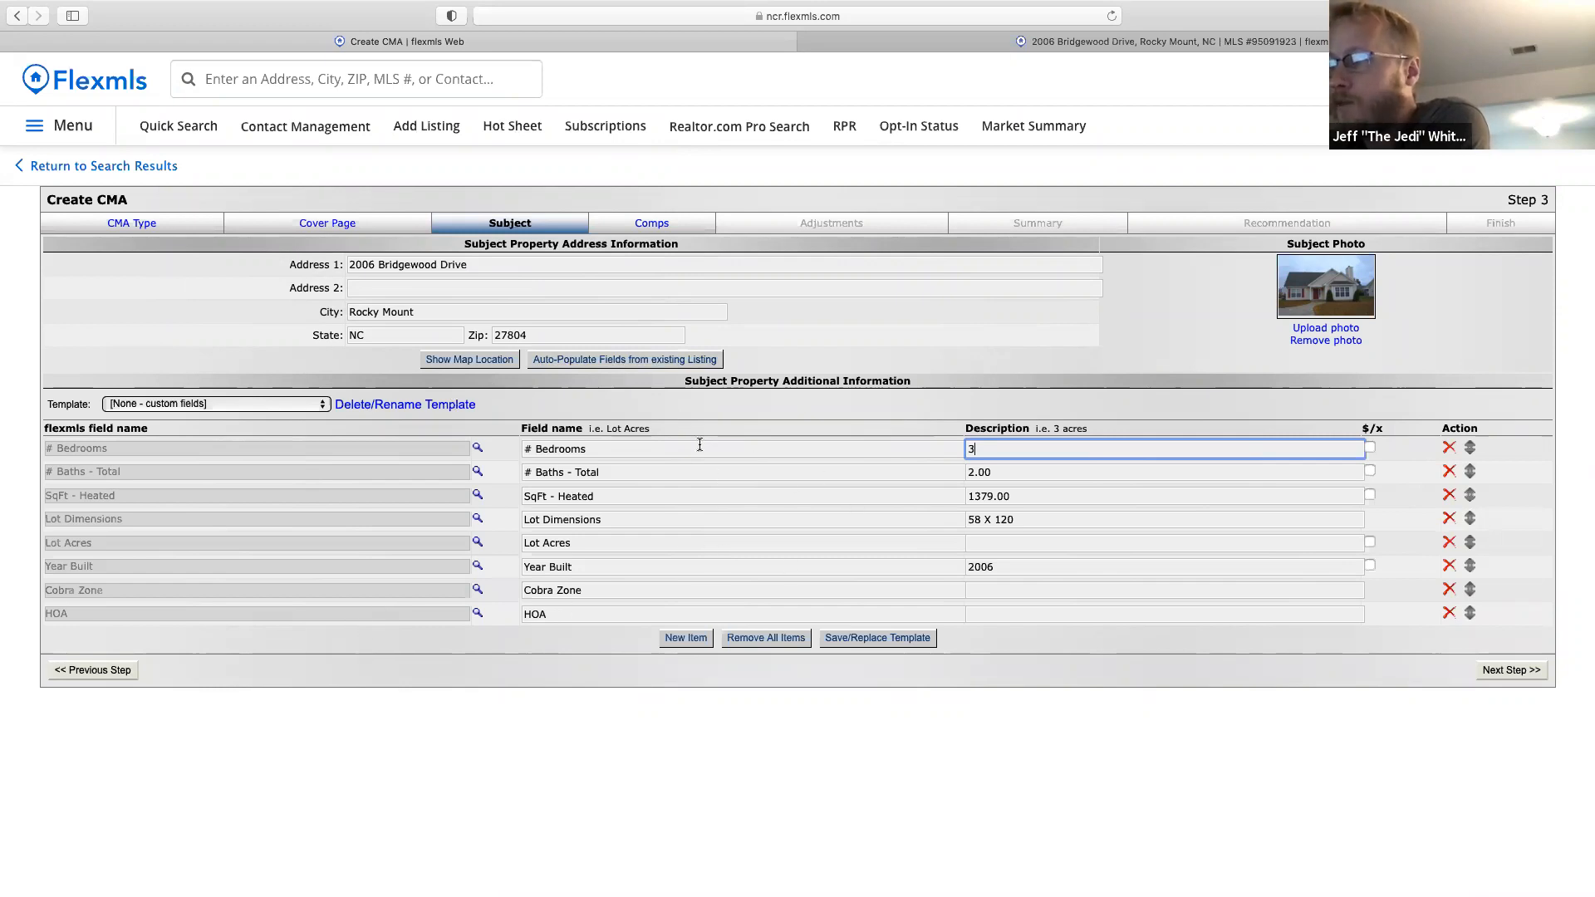
# Add Days on Market and # Rooms rows to the subject's additional information.
pyautogui.click(688, 645)
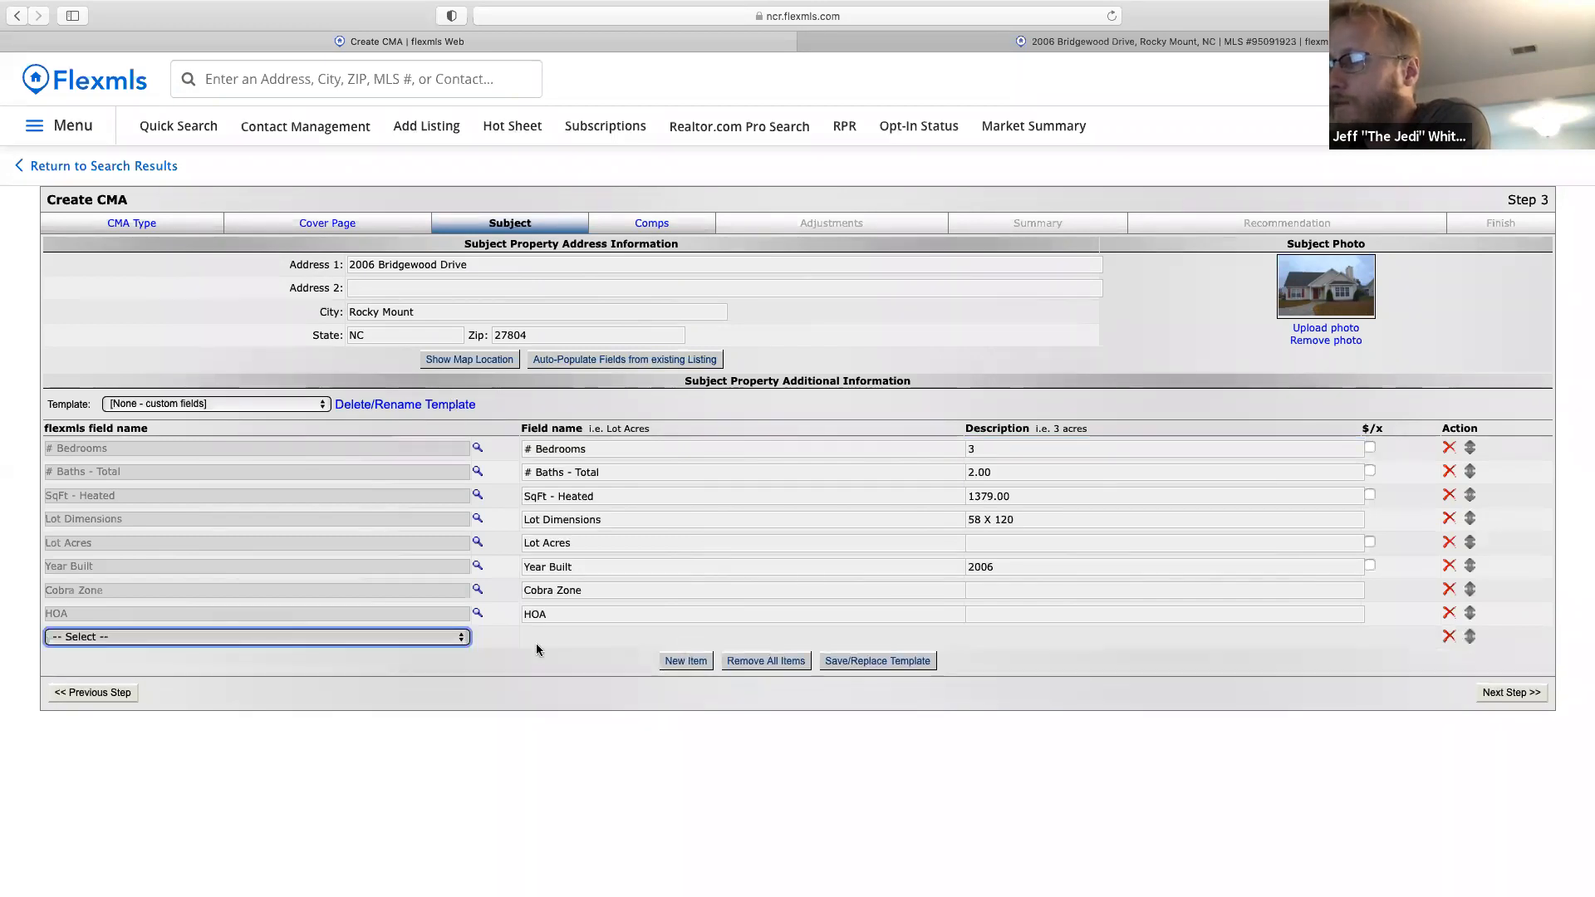
pyautogui.click(279, 637)
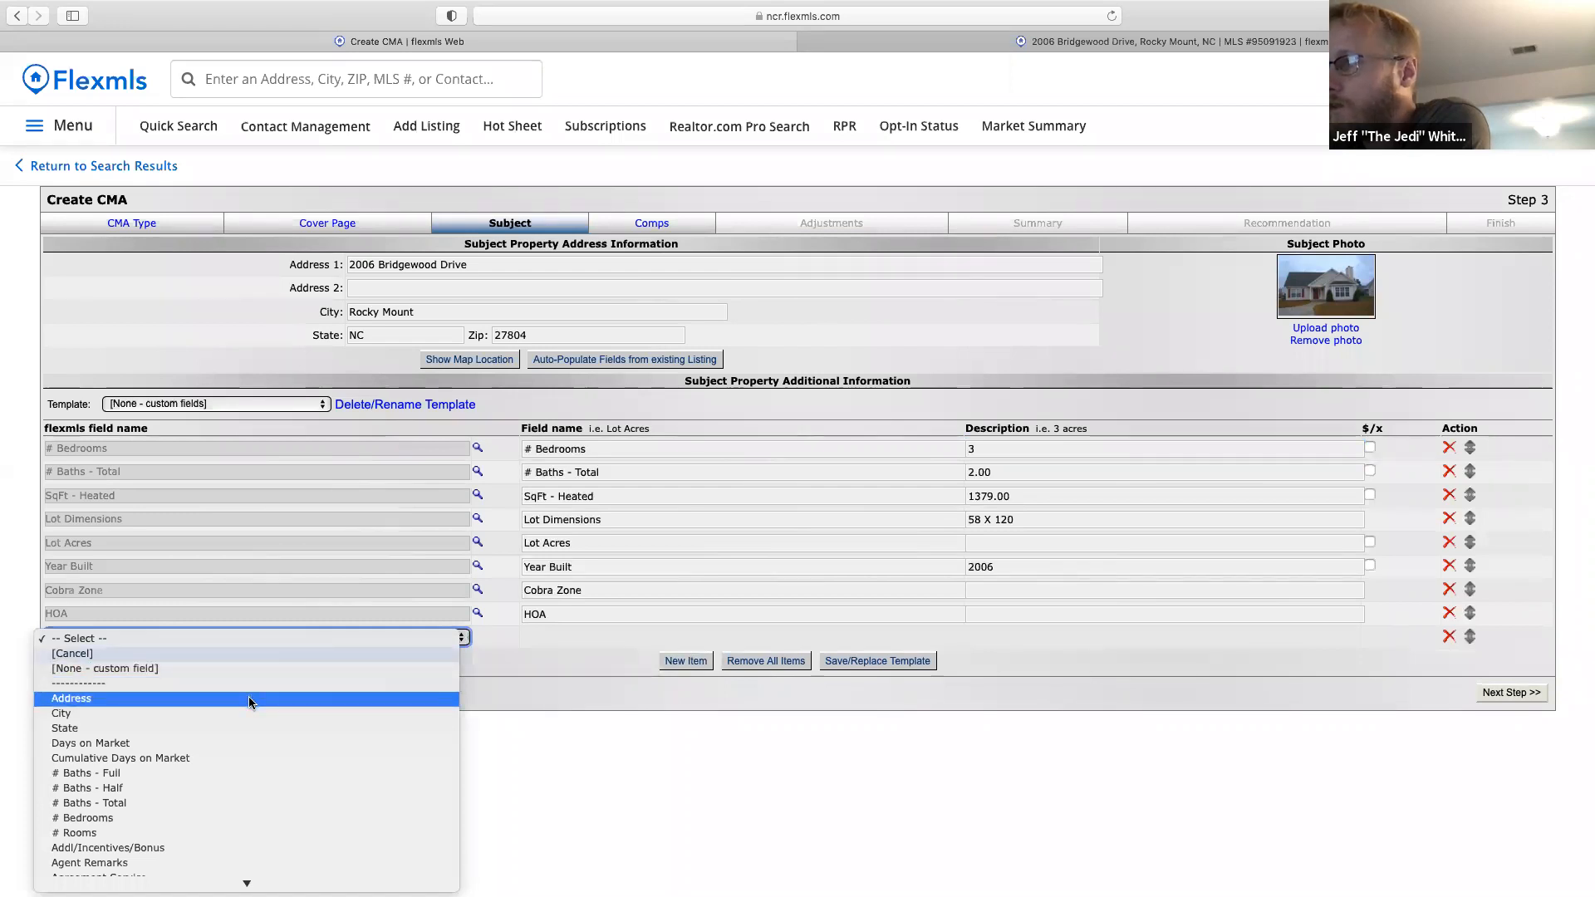
pyautogui.click(118, 745)
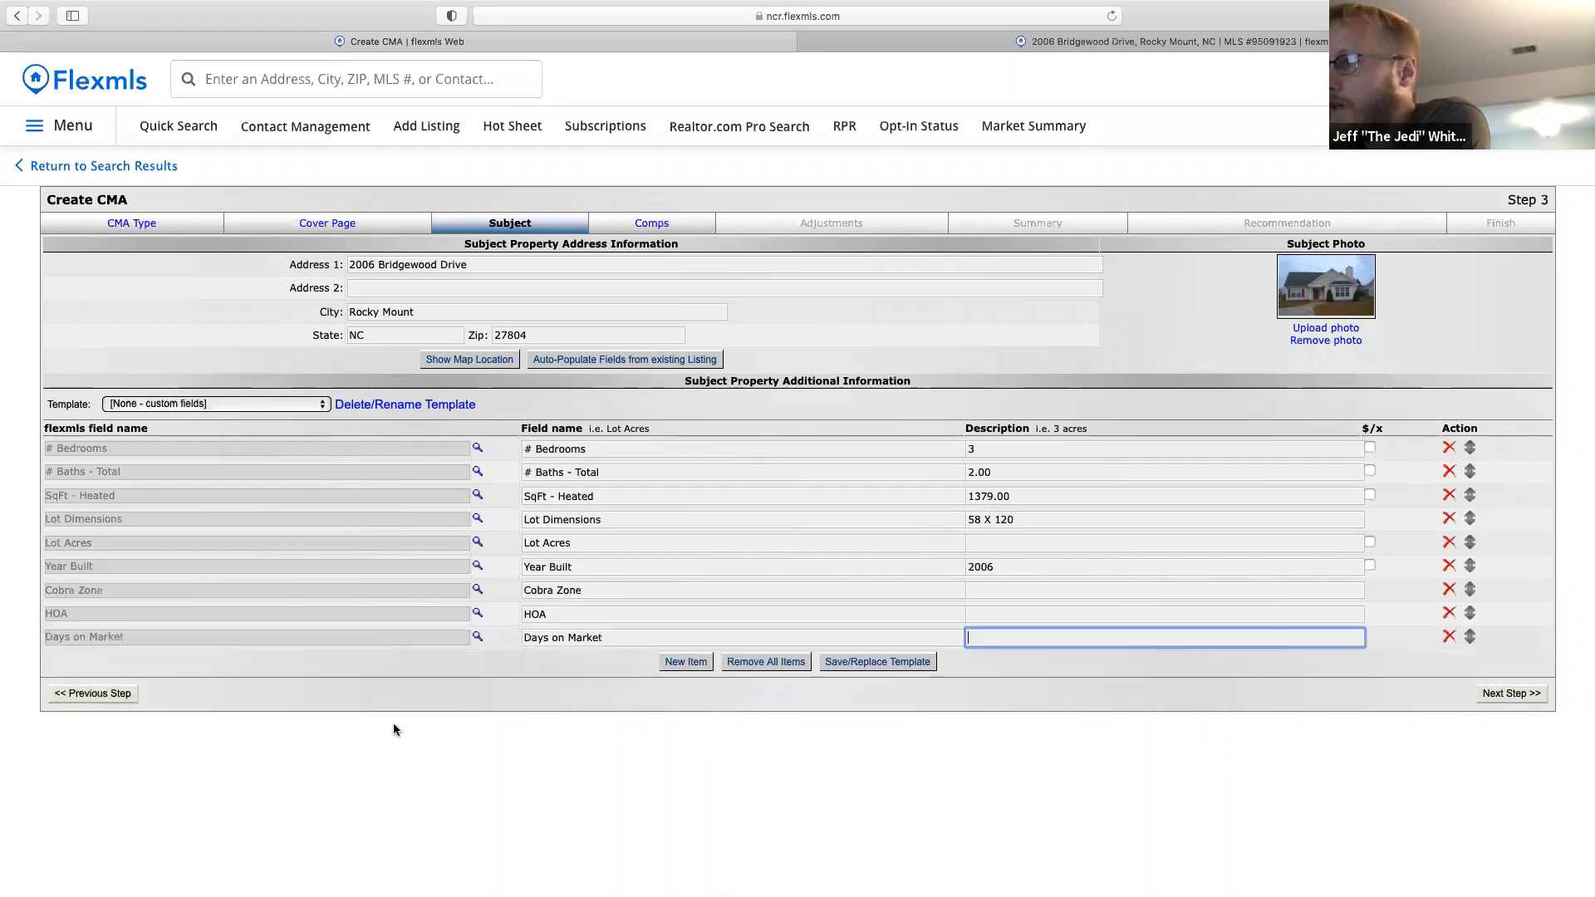
pyautogui.click(695, 669)
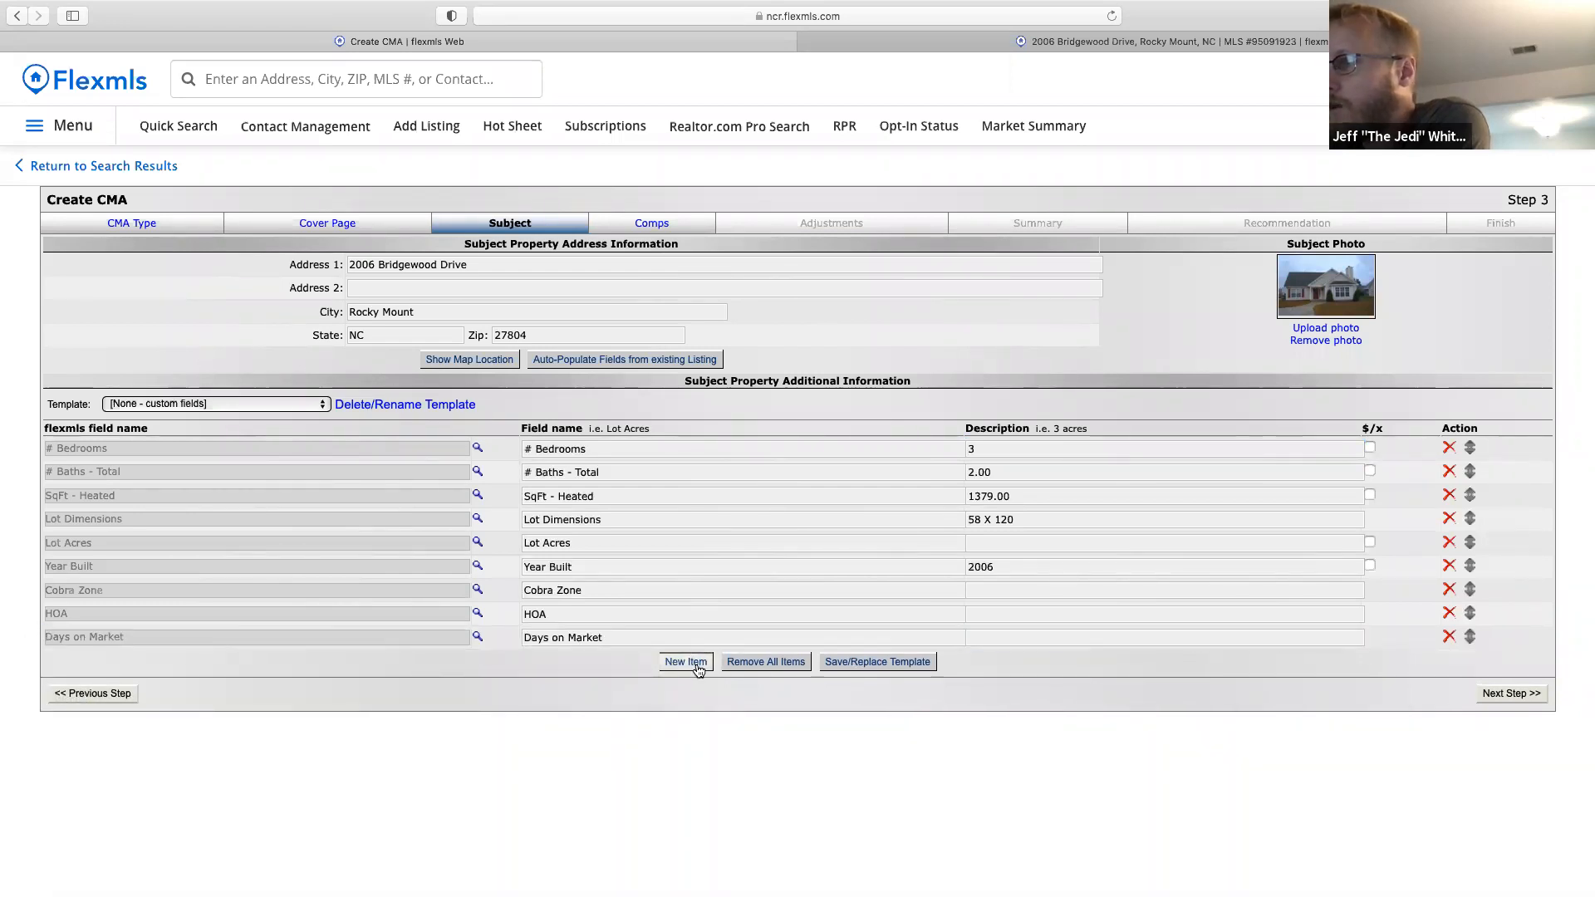
pyautogui.click(261, 667)
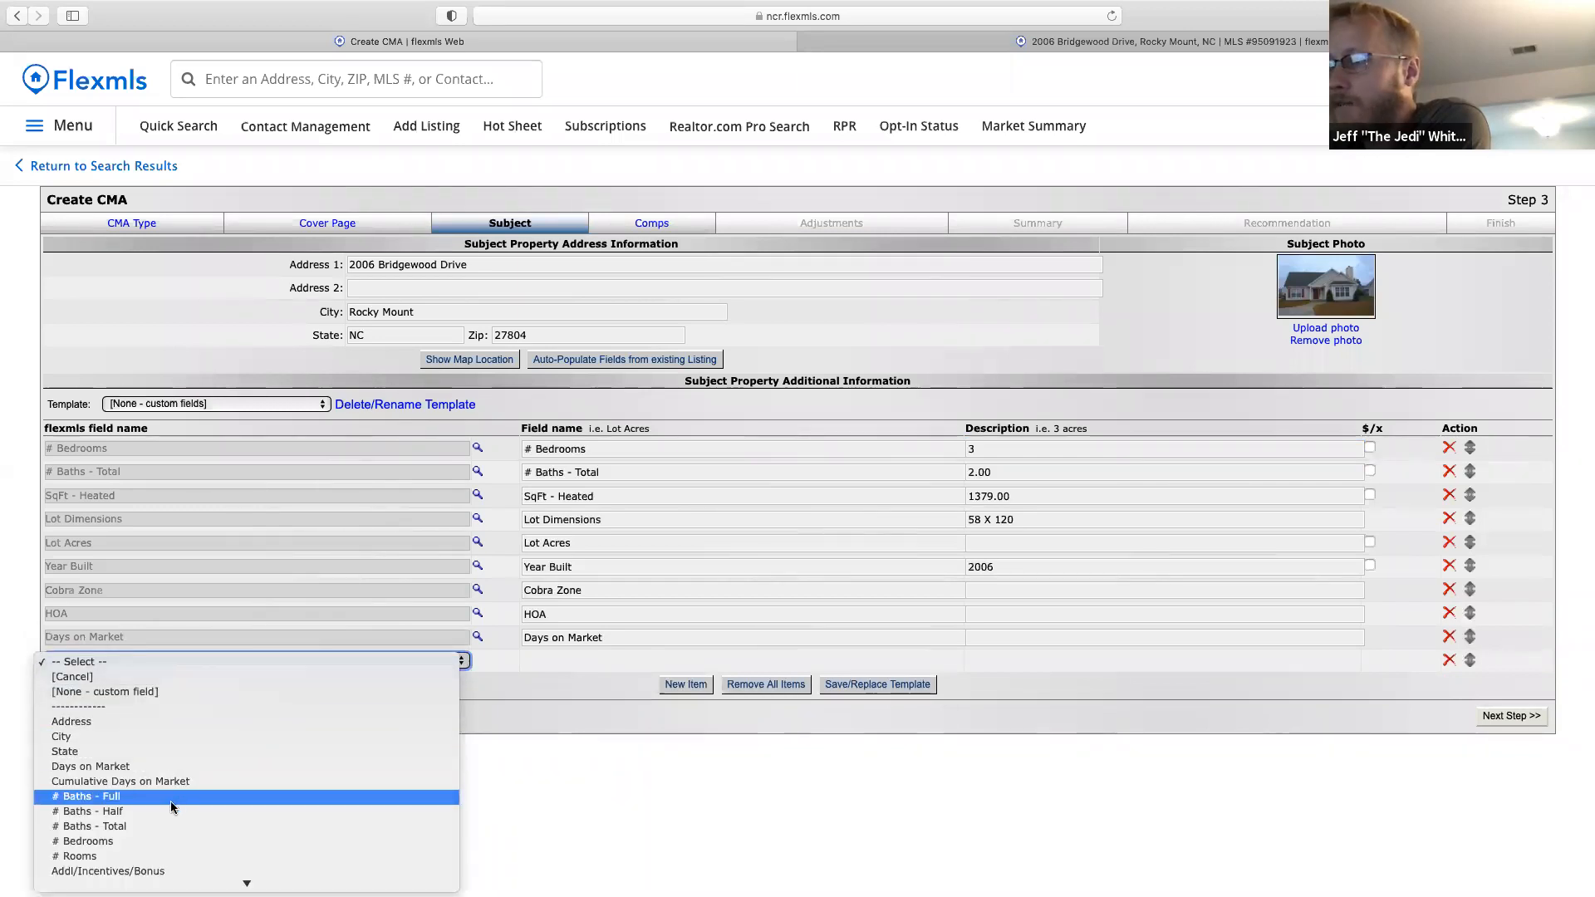
pyautogui.click(117, 855)
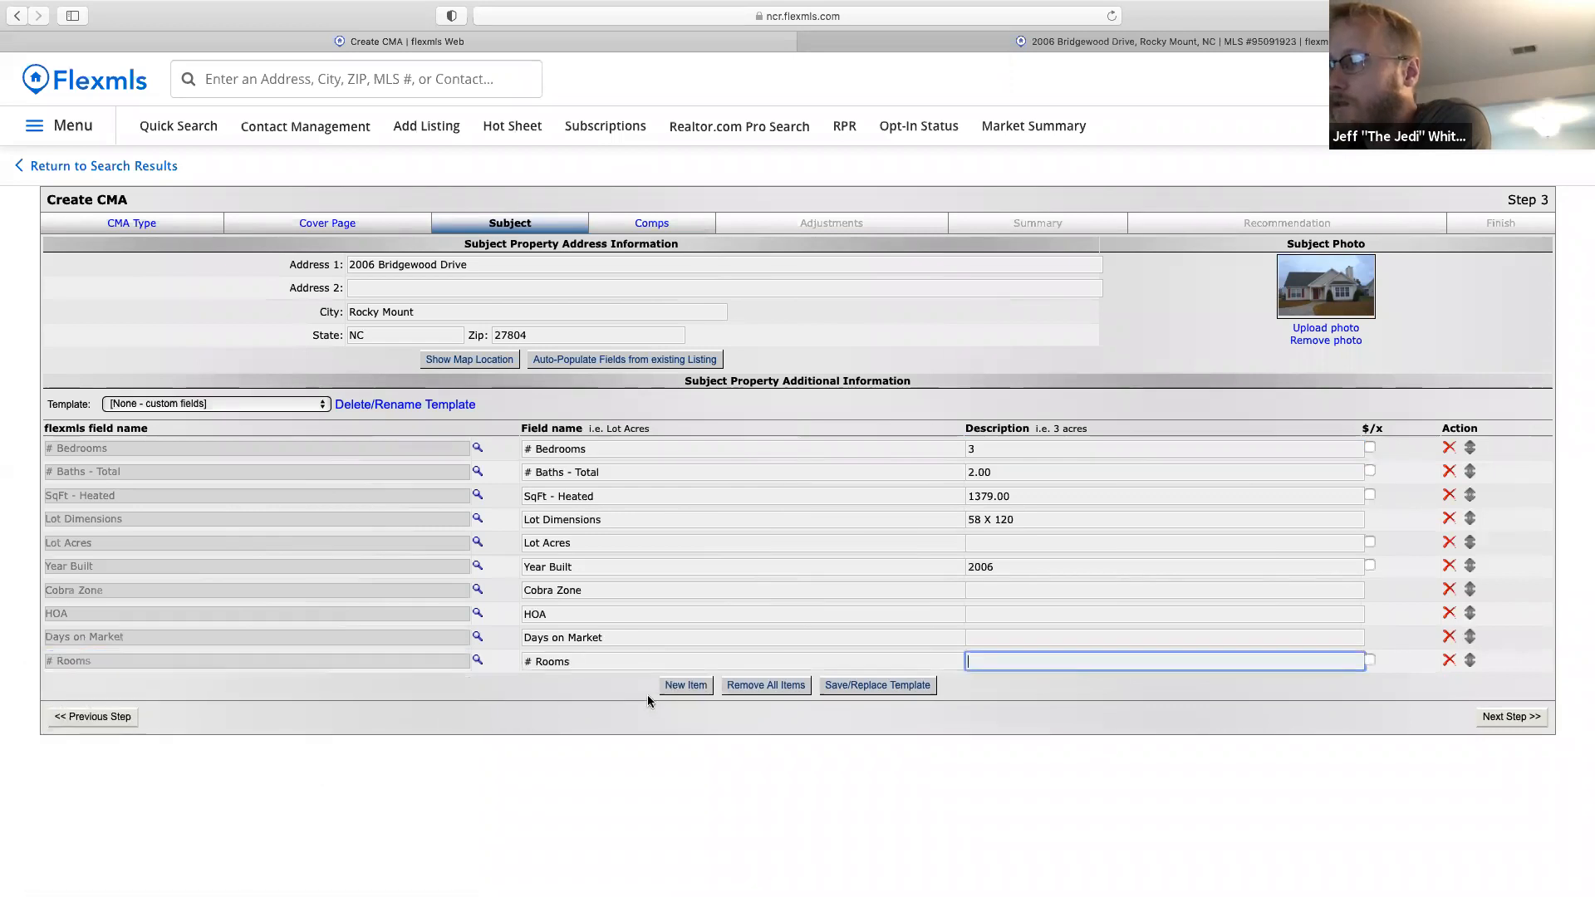
# Add Subdivision and City Limits rows to the subject field list.
pyautogui.click(686, 686)
pyautogui.click(387, 686)
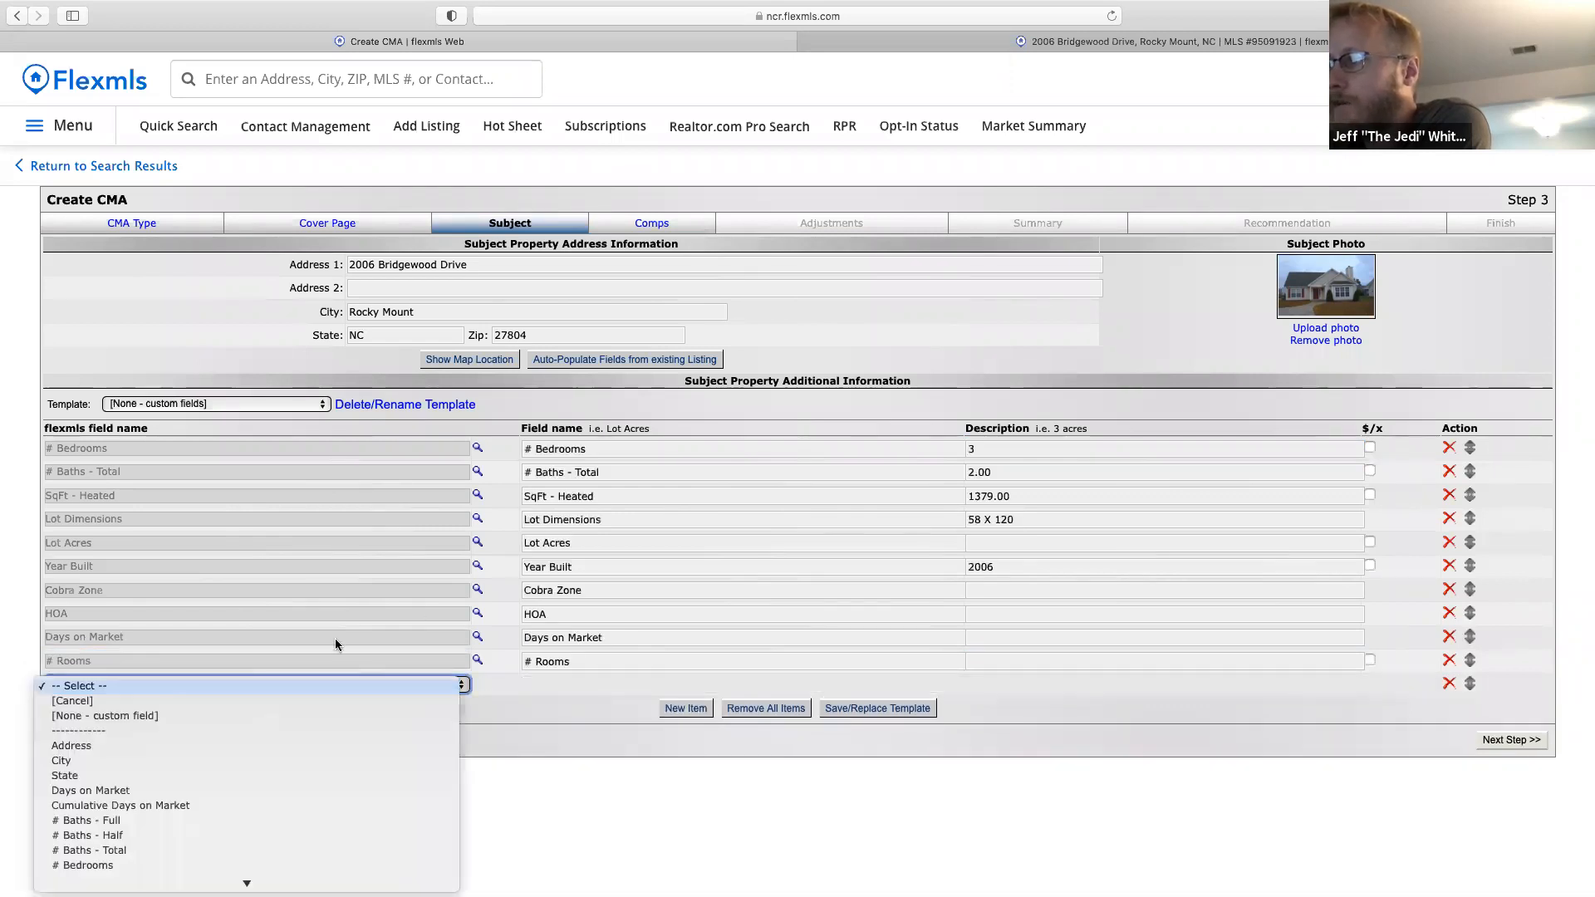
pyautogui.moveTo(267, 884)
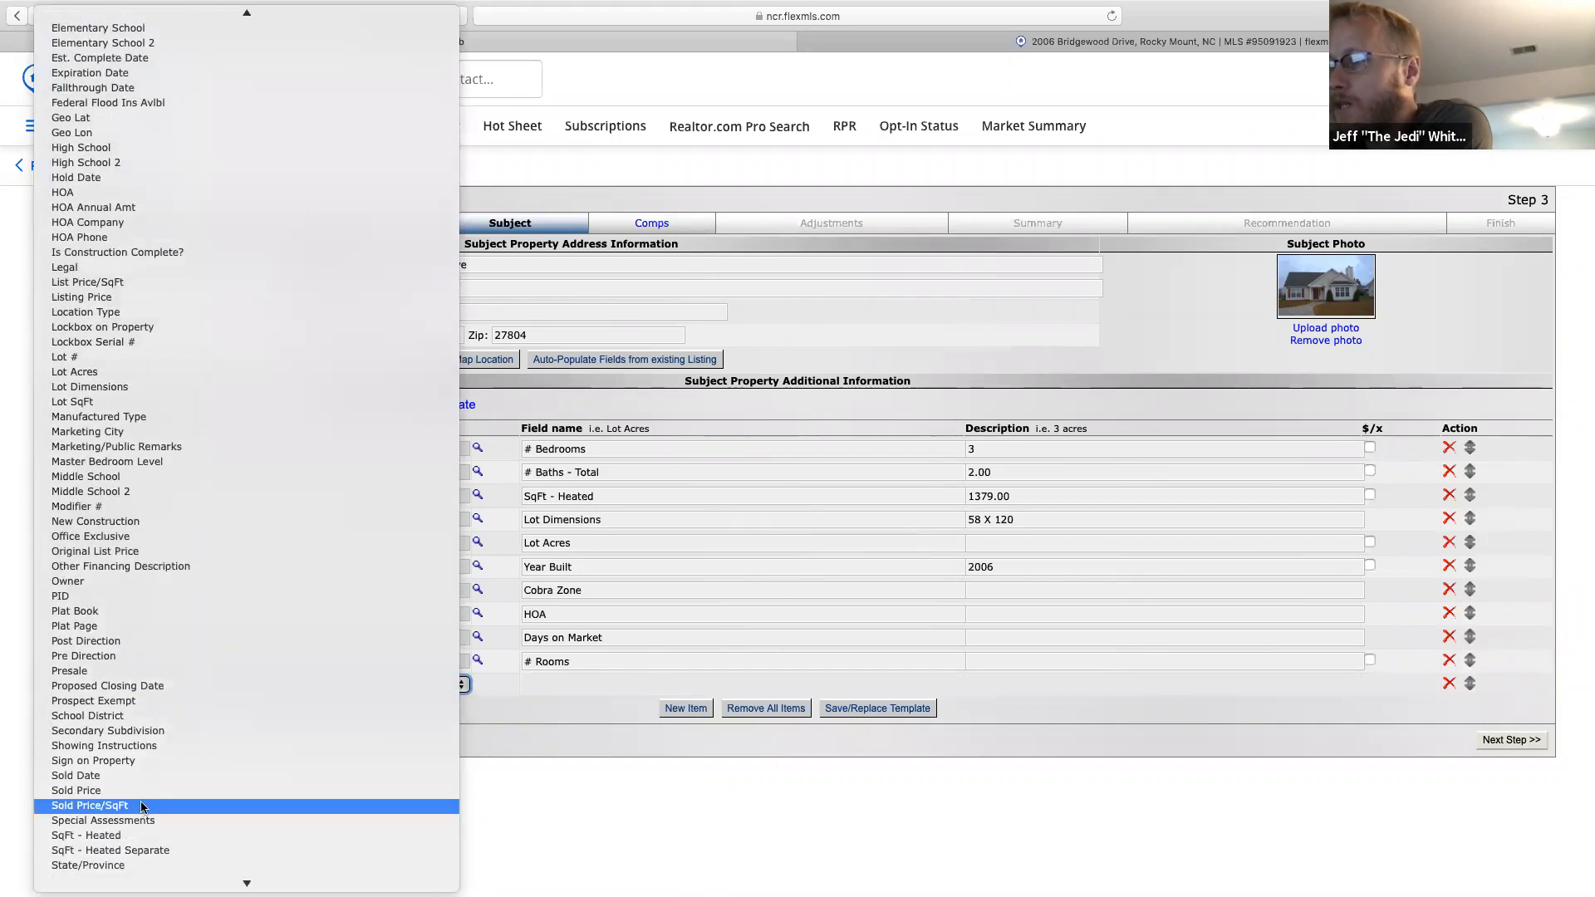
pyautogui.moveTo(162, 883)
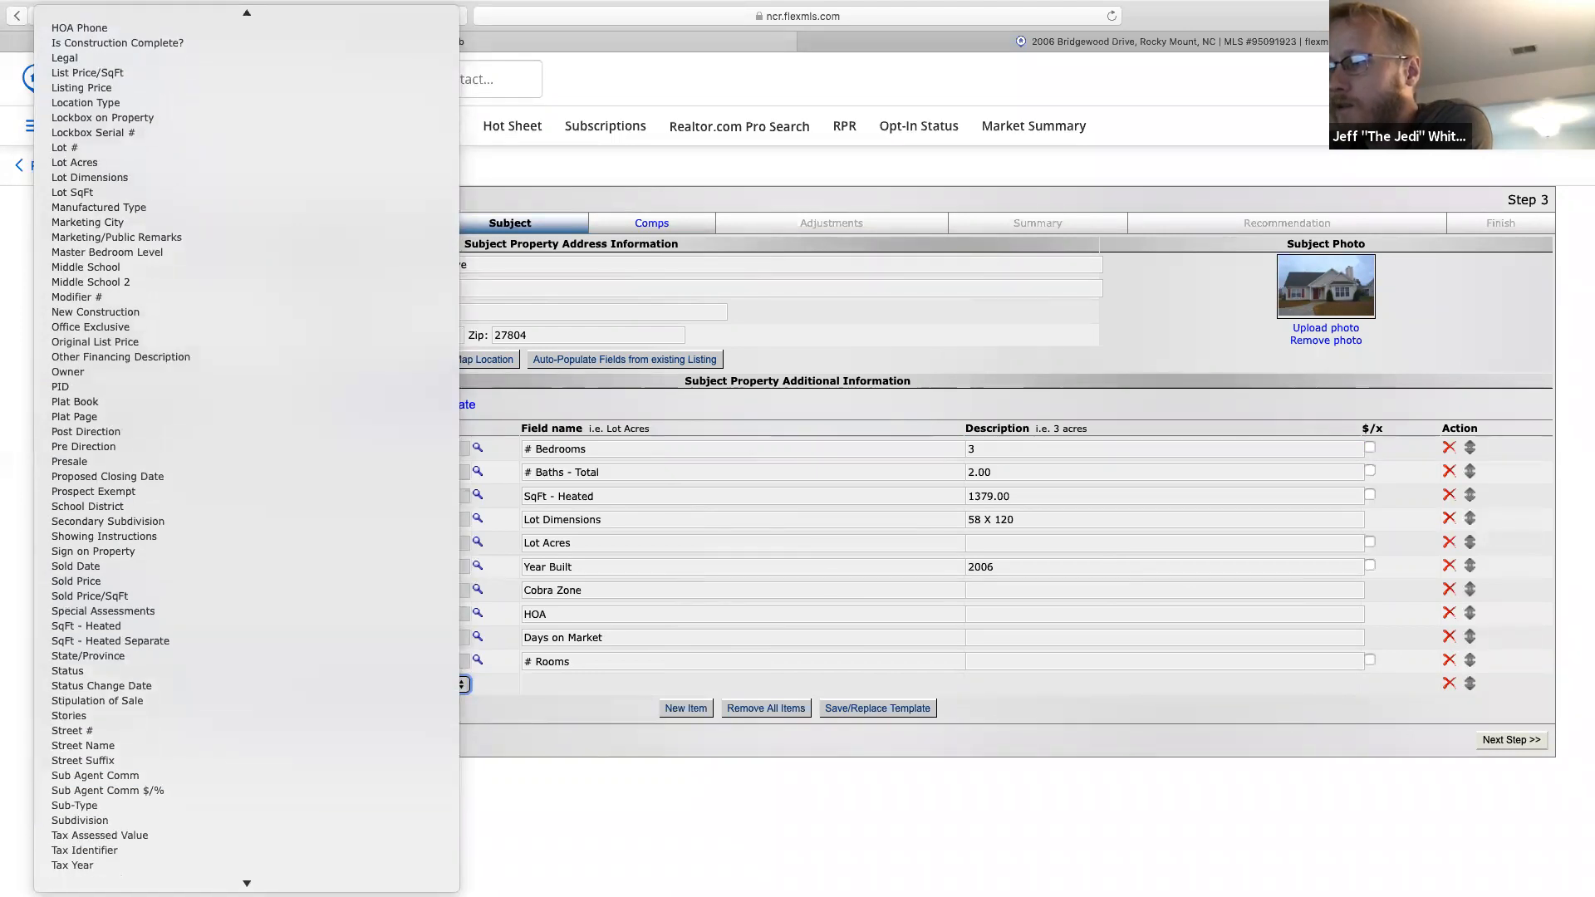
pyautogui.click(148, 783)
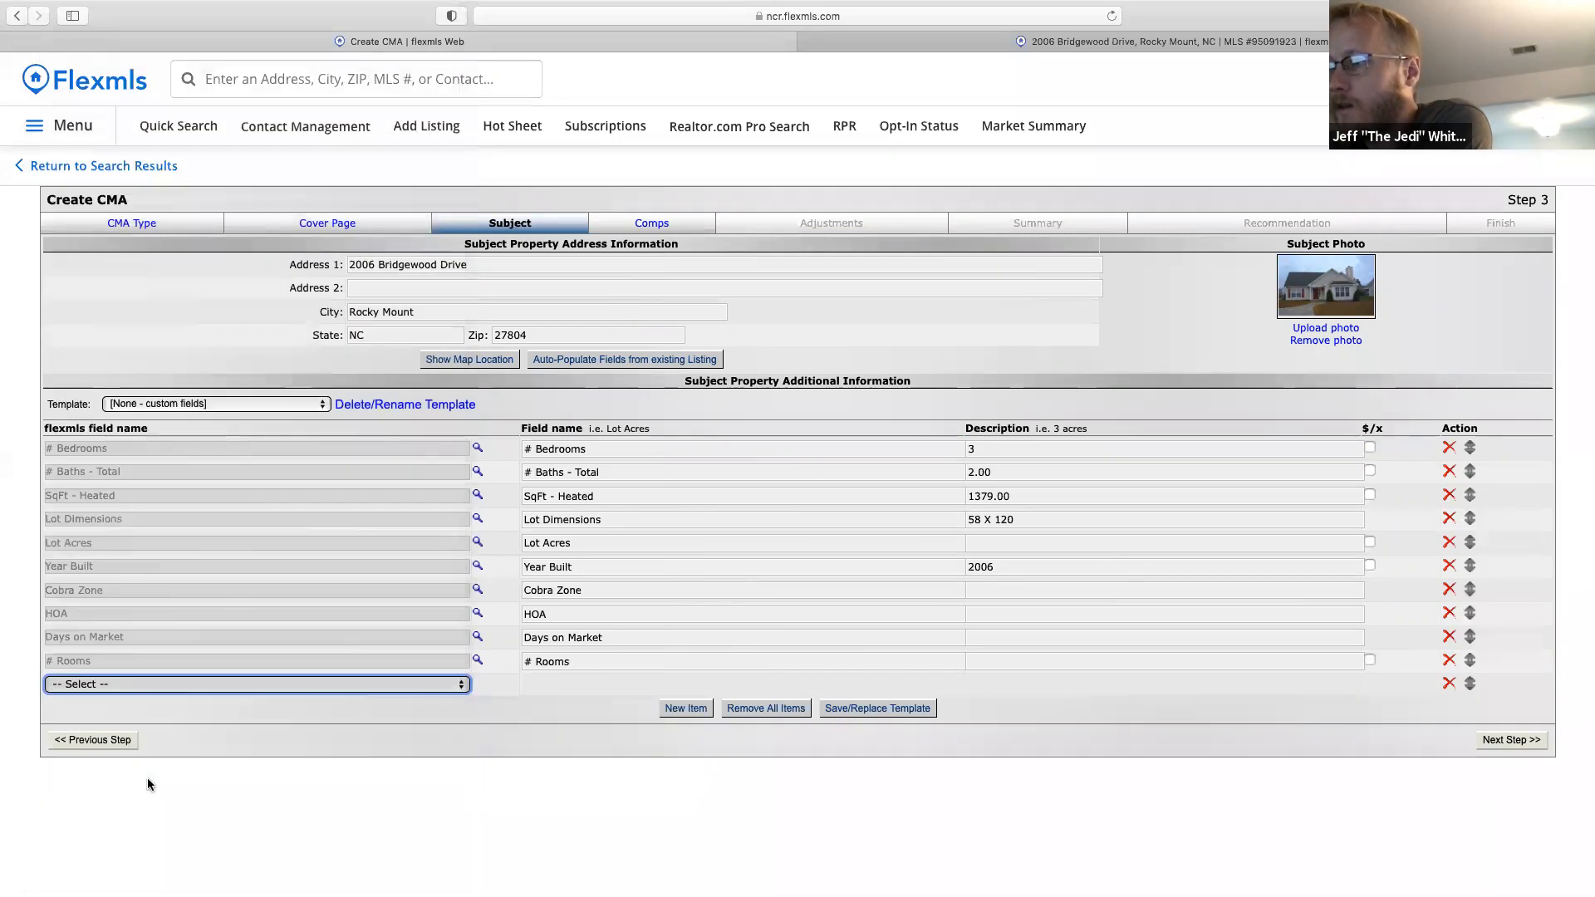
pyautogui.click(686, 708)
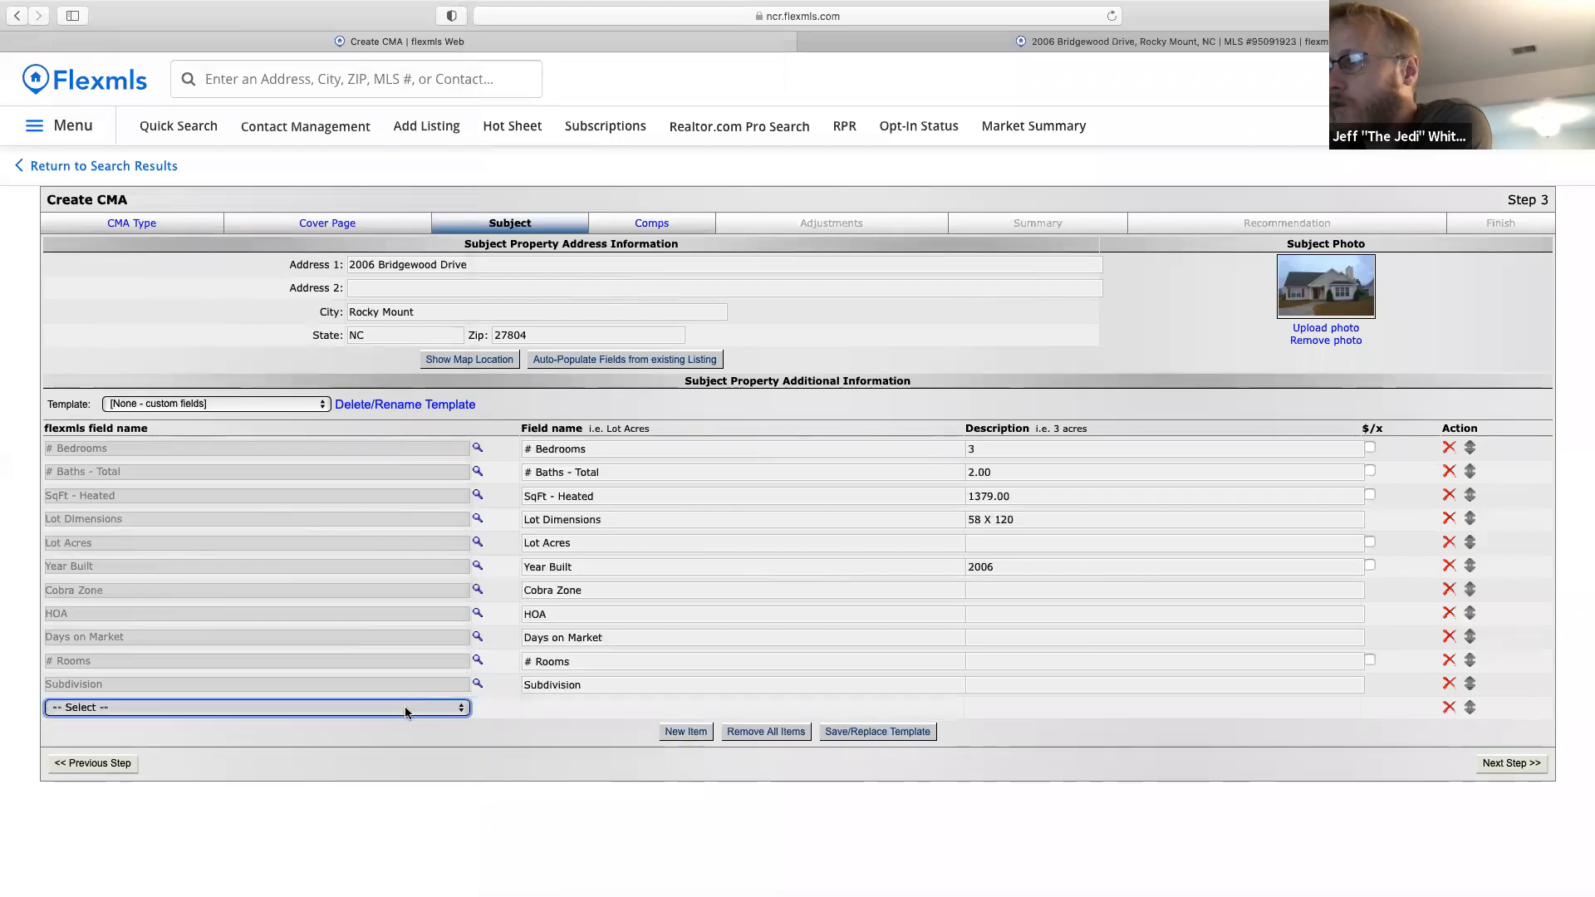
pyautogui.click(398, 708)
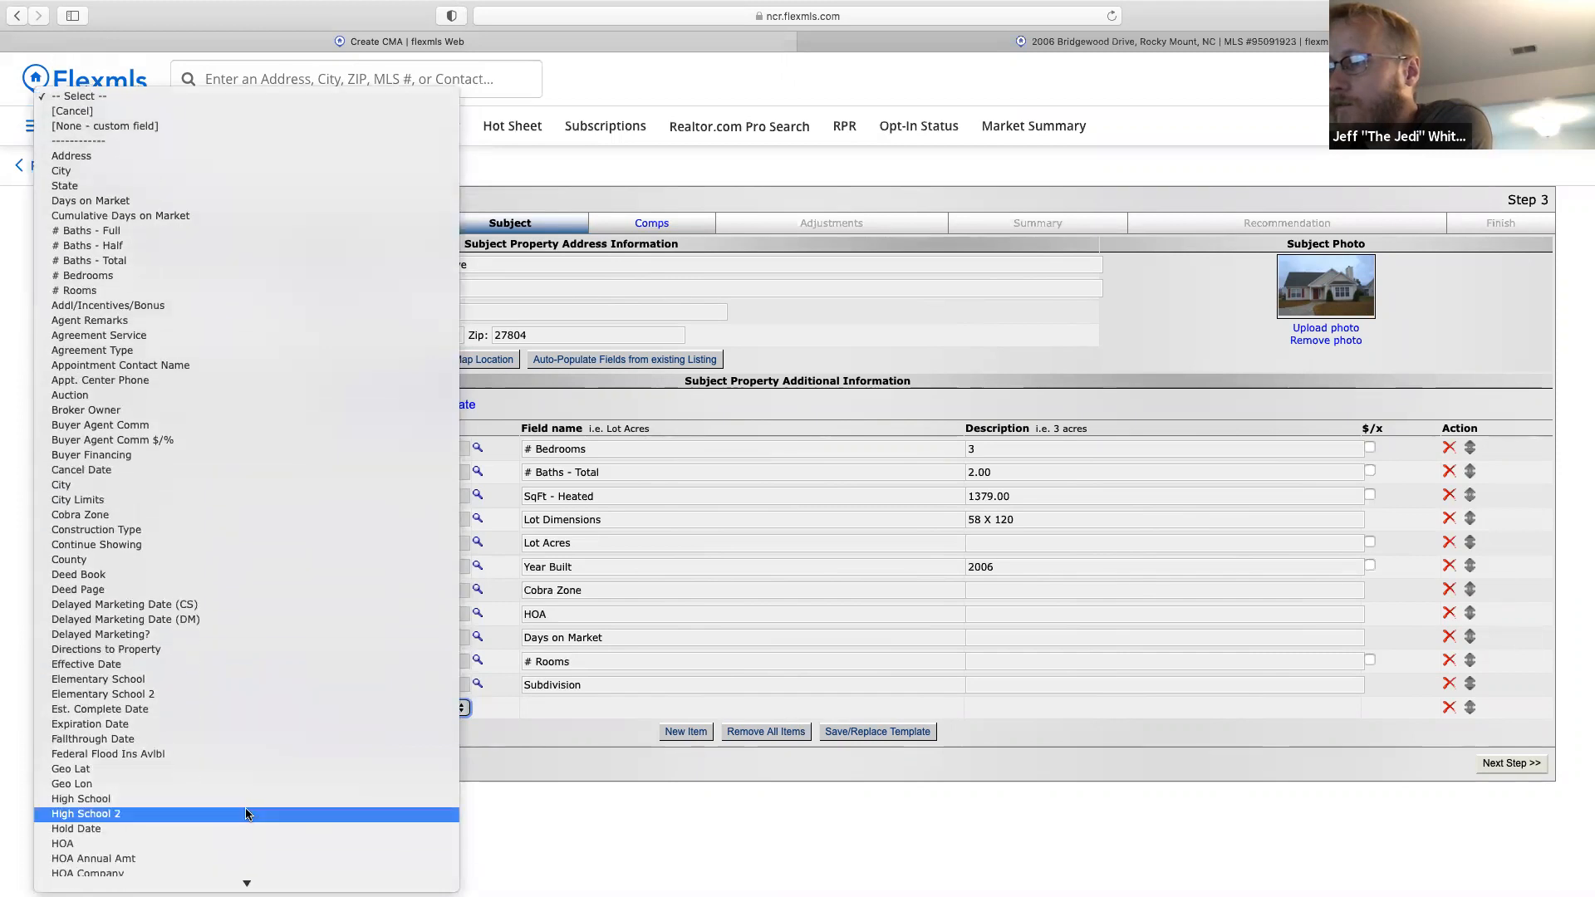
pyautogui.click(114, 501)
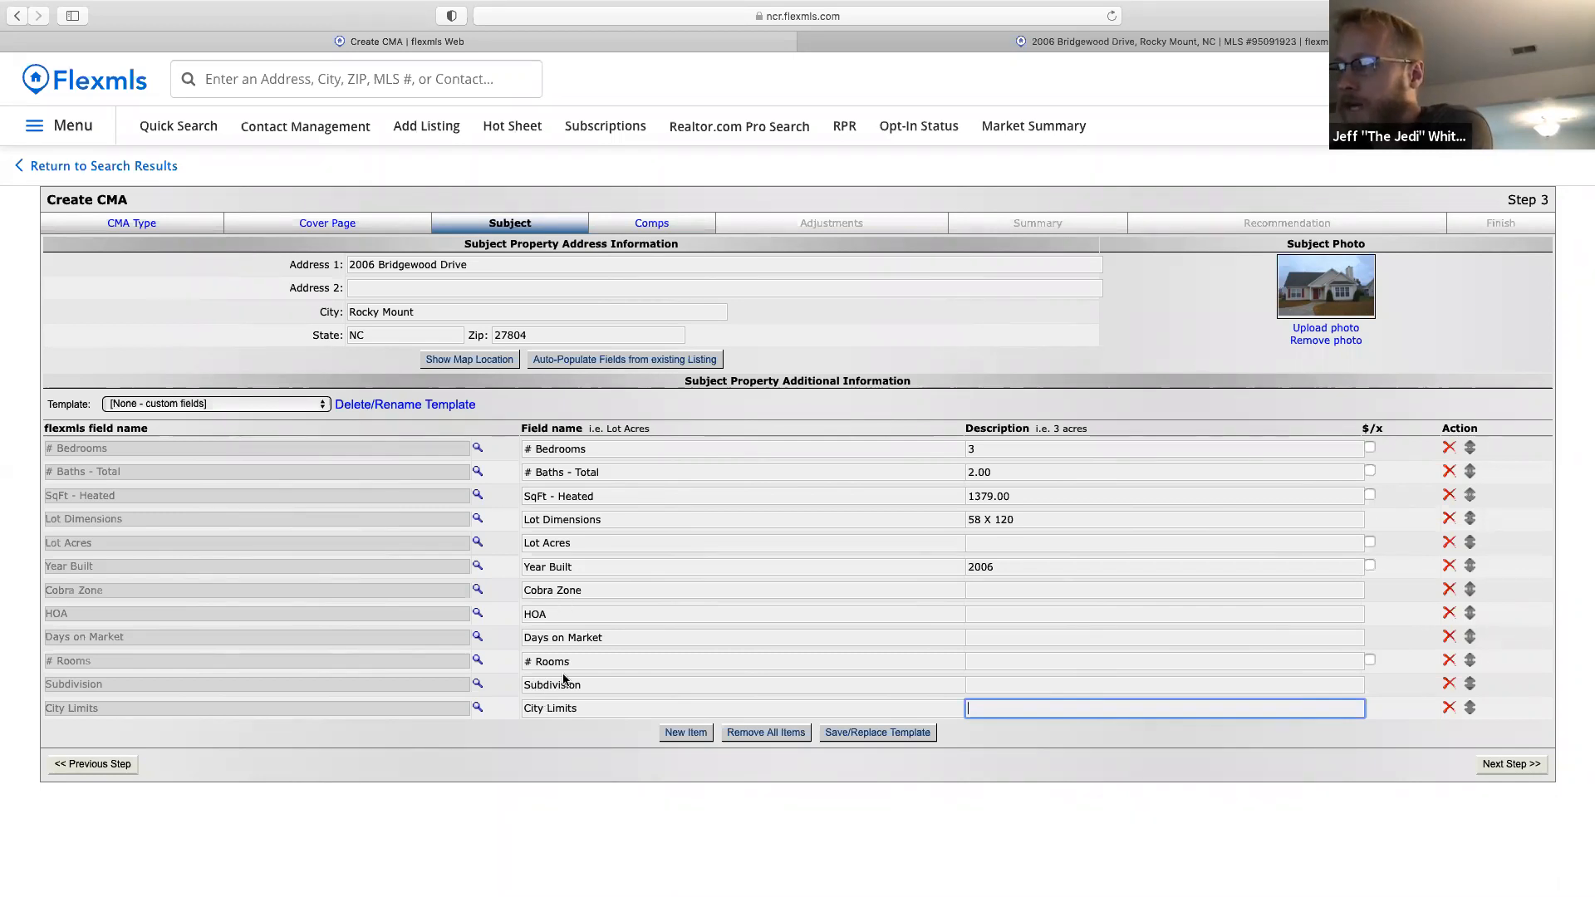
# Save the field list as template 'Chewie's Res Template' and make it the default.
pyautogui.click(886, 735)
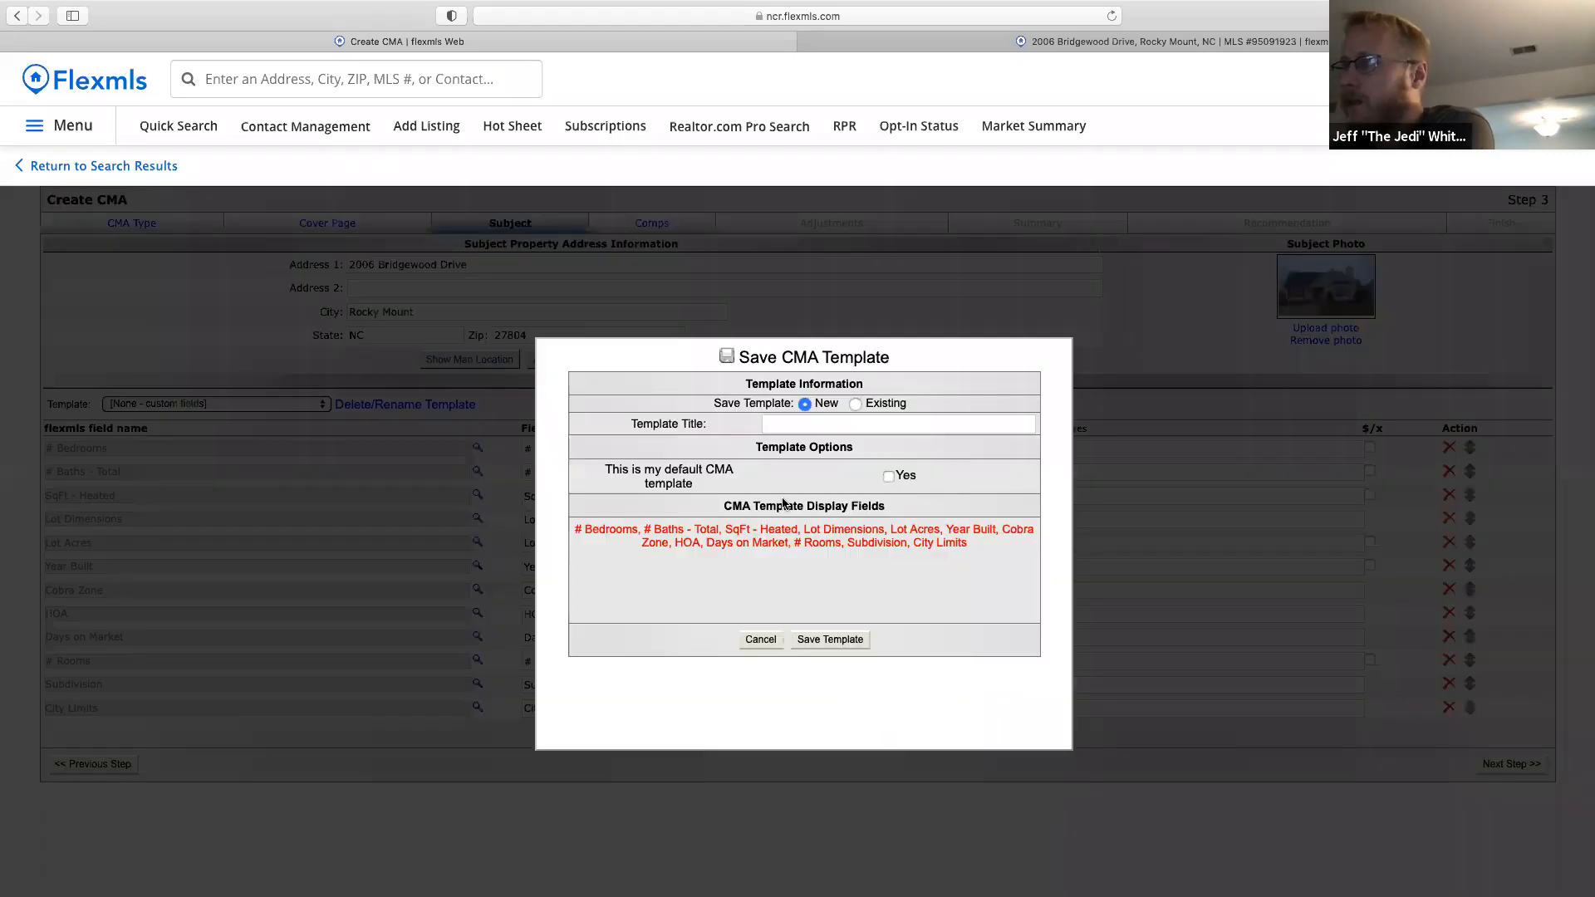
pyautogui.click(805, 423)
pyautogui.write('Chew')
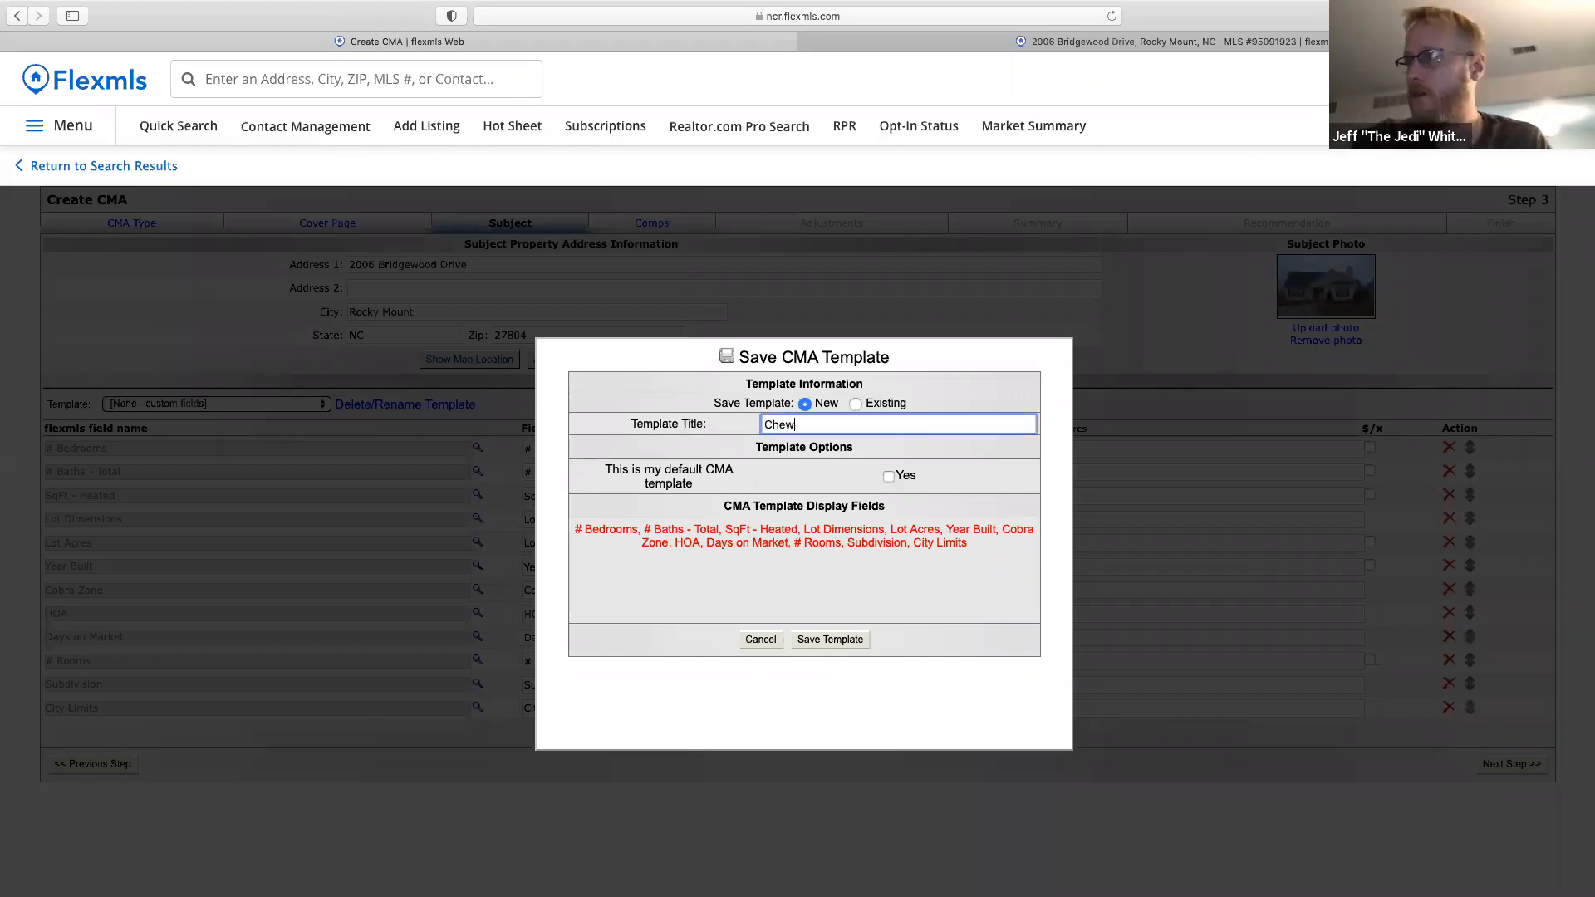
pyautogui.write("ie's Res Template")
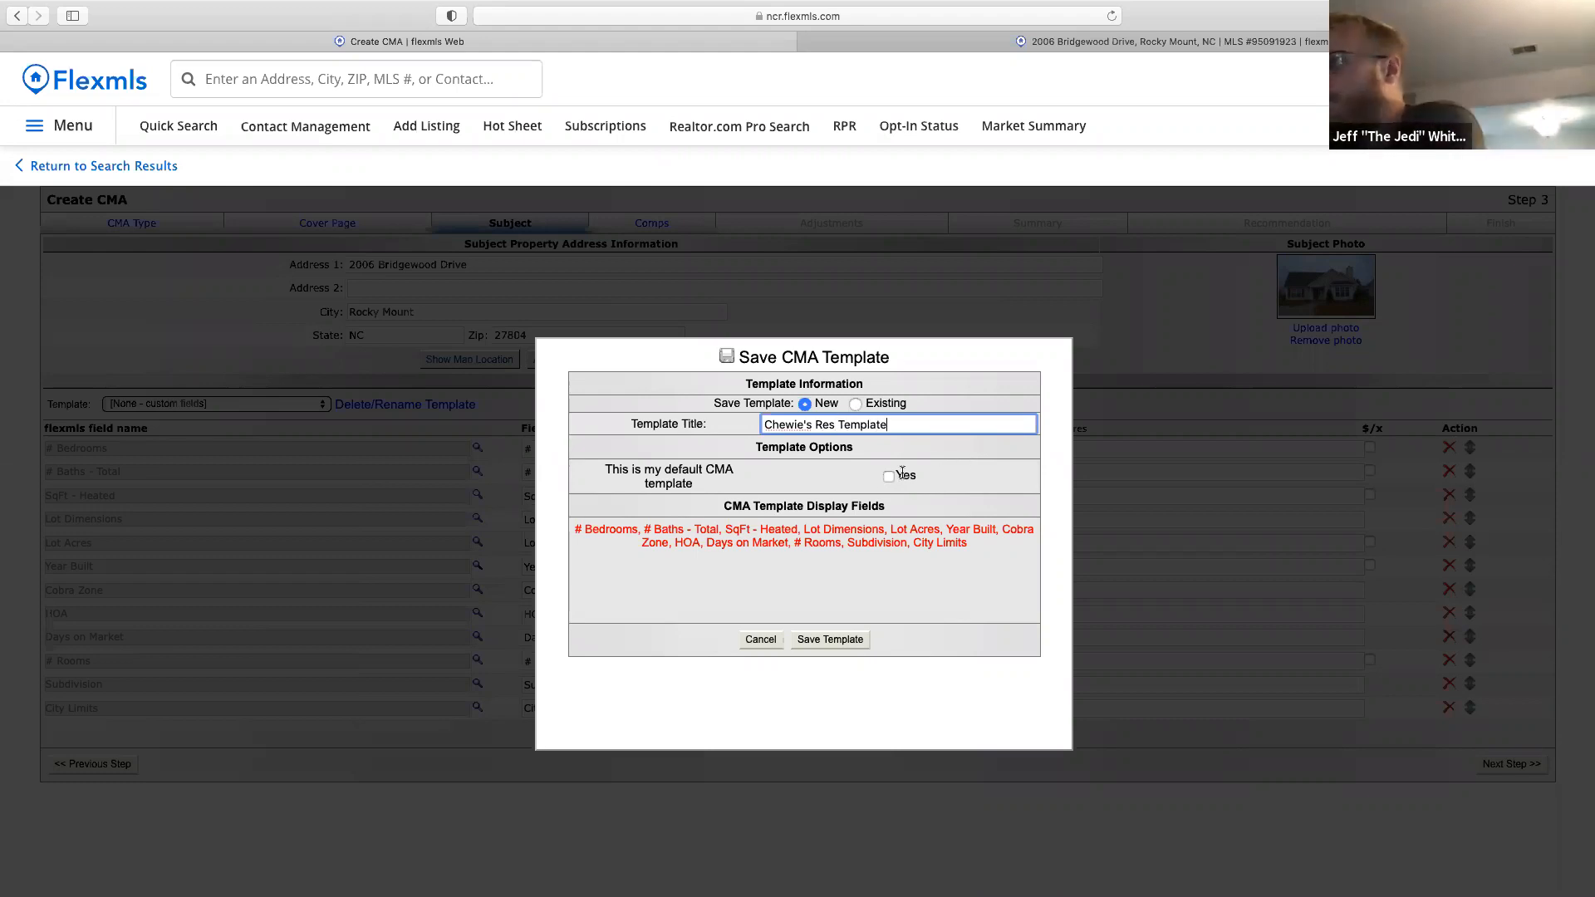
pyautogui.click(889, 477)
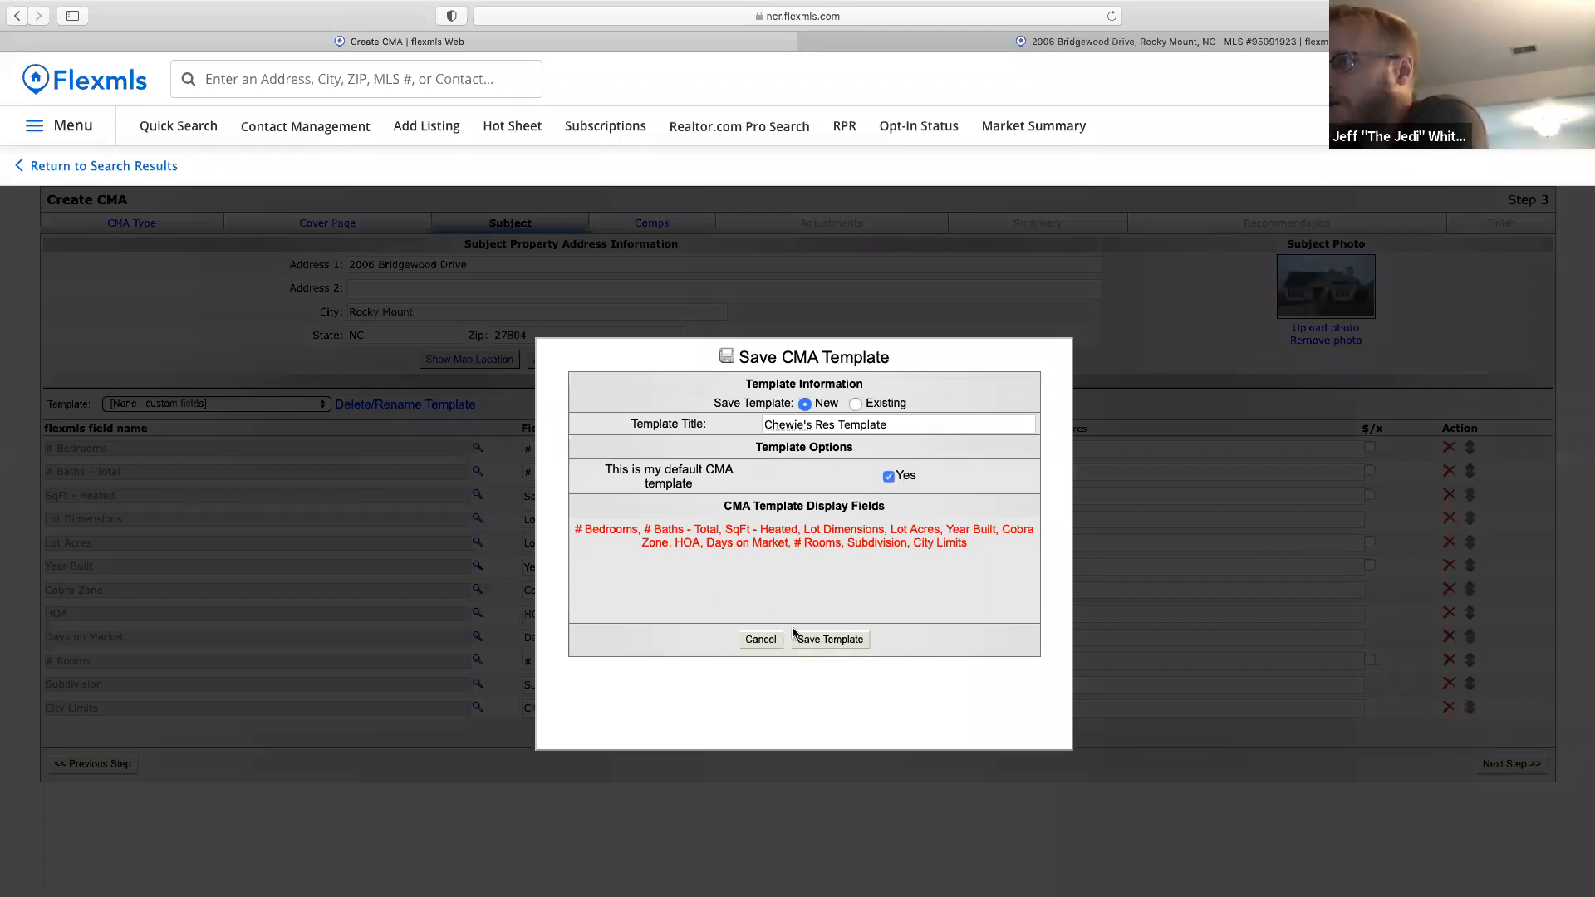
pyautogui.click(823, 641)
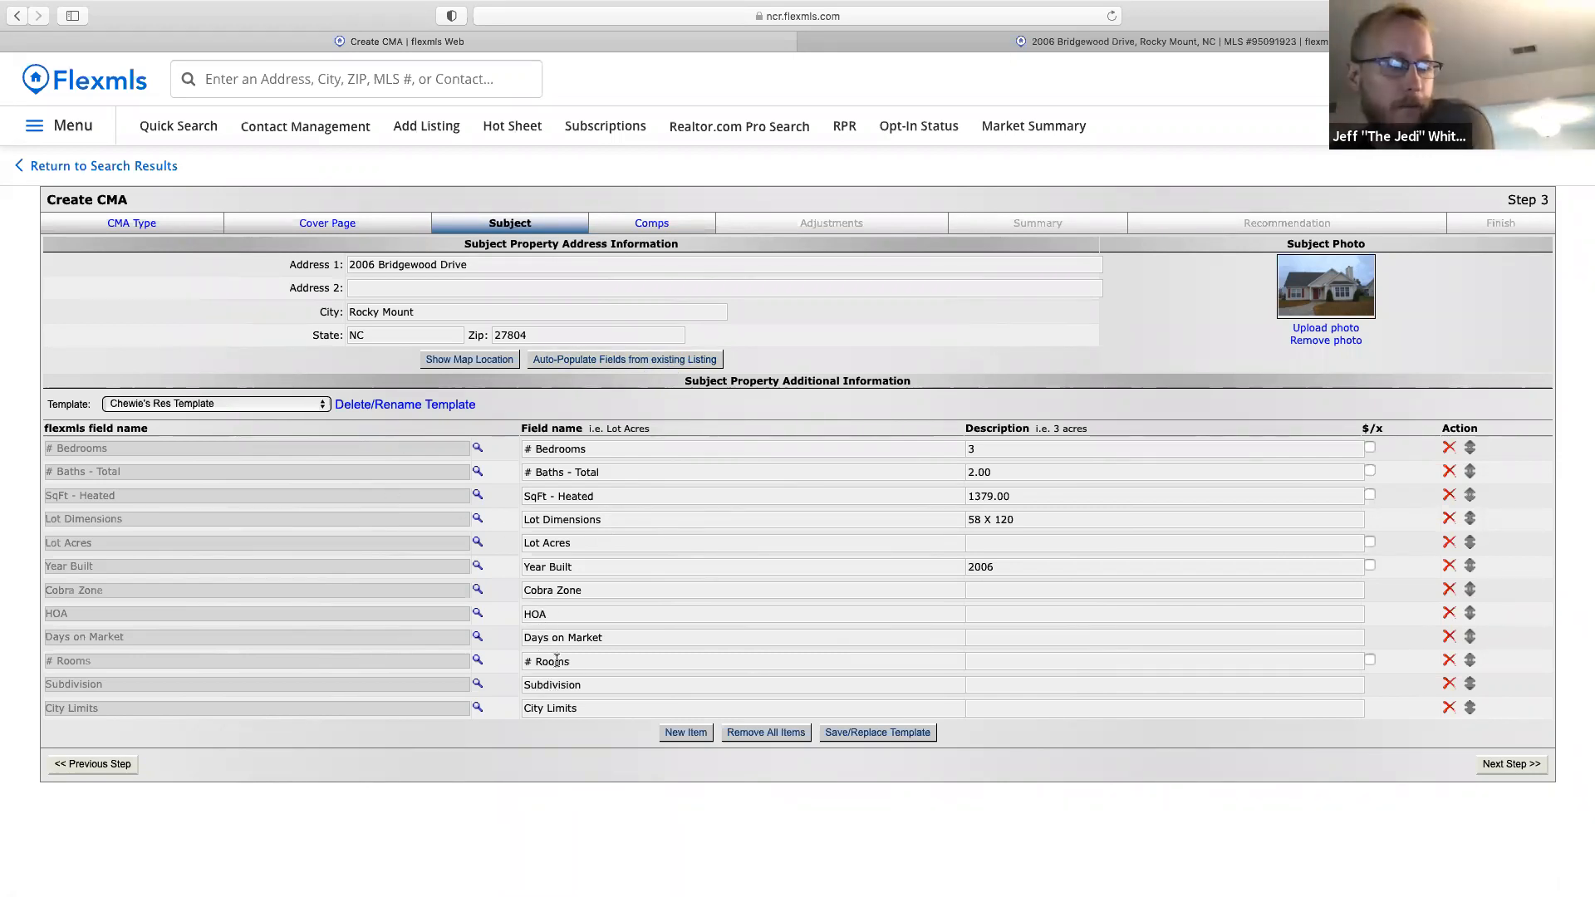
# Re-populate subject details from the listing, set City Limits to Yes and HOA to No, then continue to Comps.
pyautogui.click(589, 362)
pyautogui.click(876, 570)
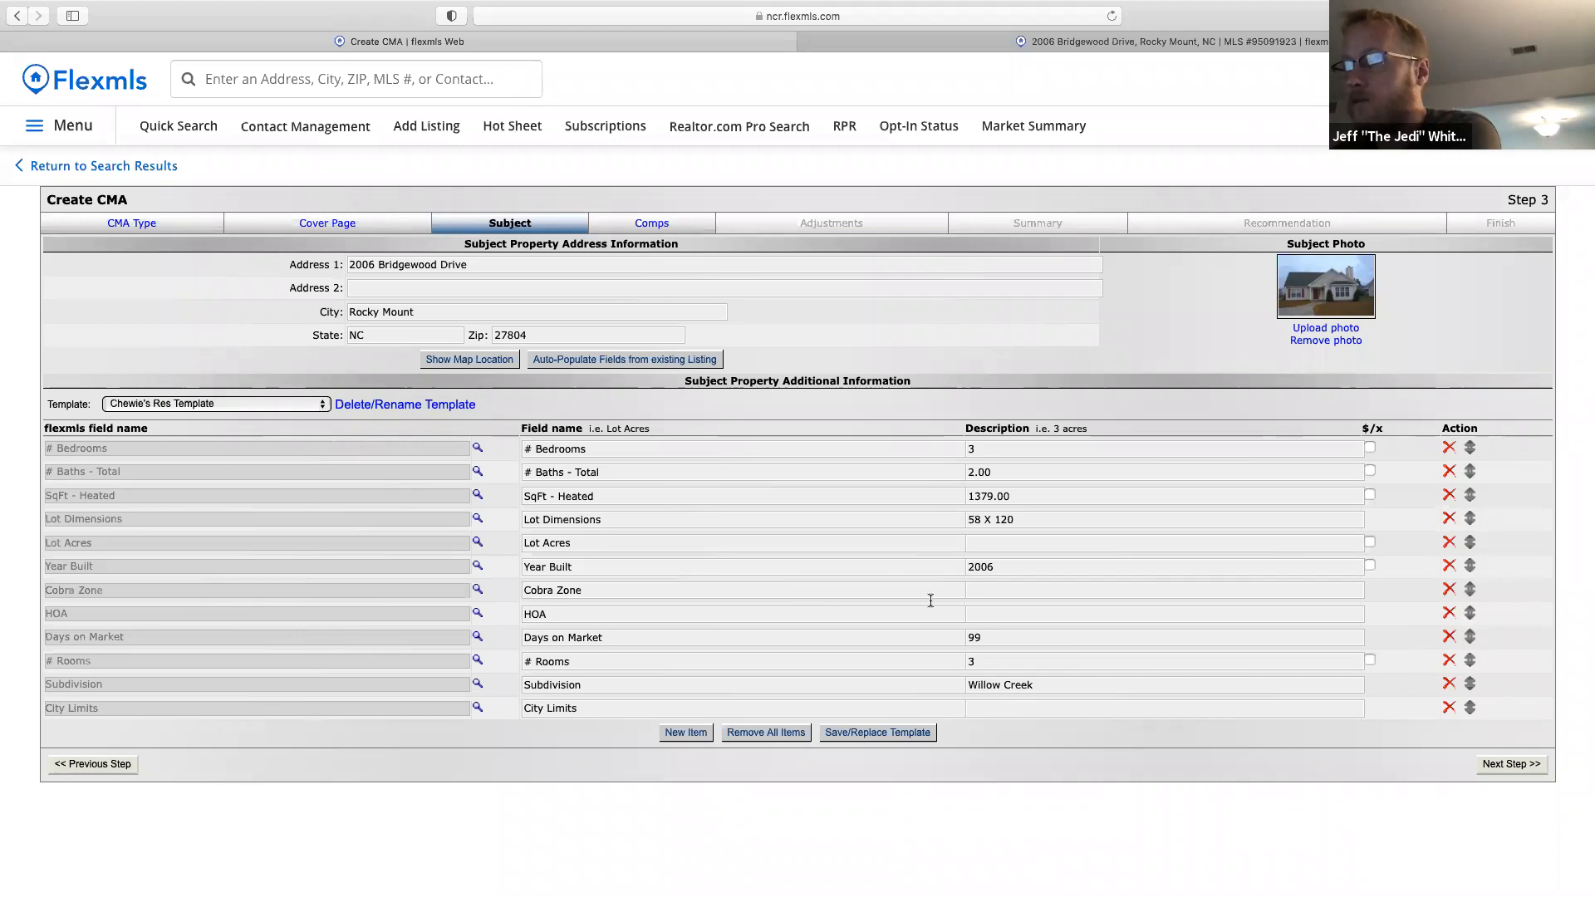
pyautogui.click(979, 709)
pyautogui.write('Yes')
pyautogui.click(978, 615)
pyautogui.write('No')
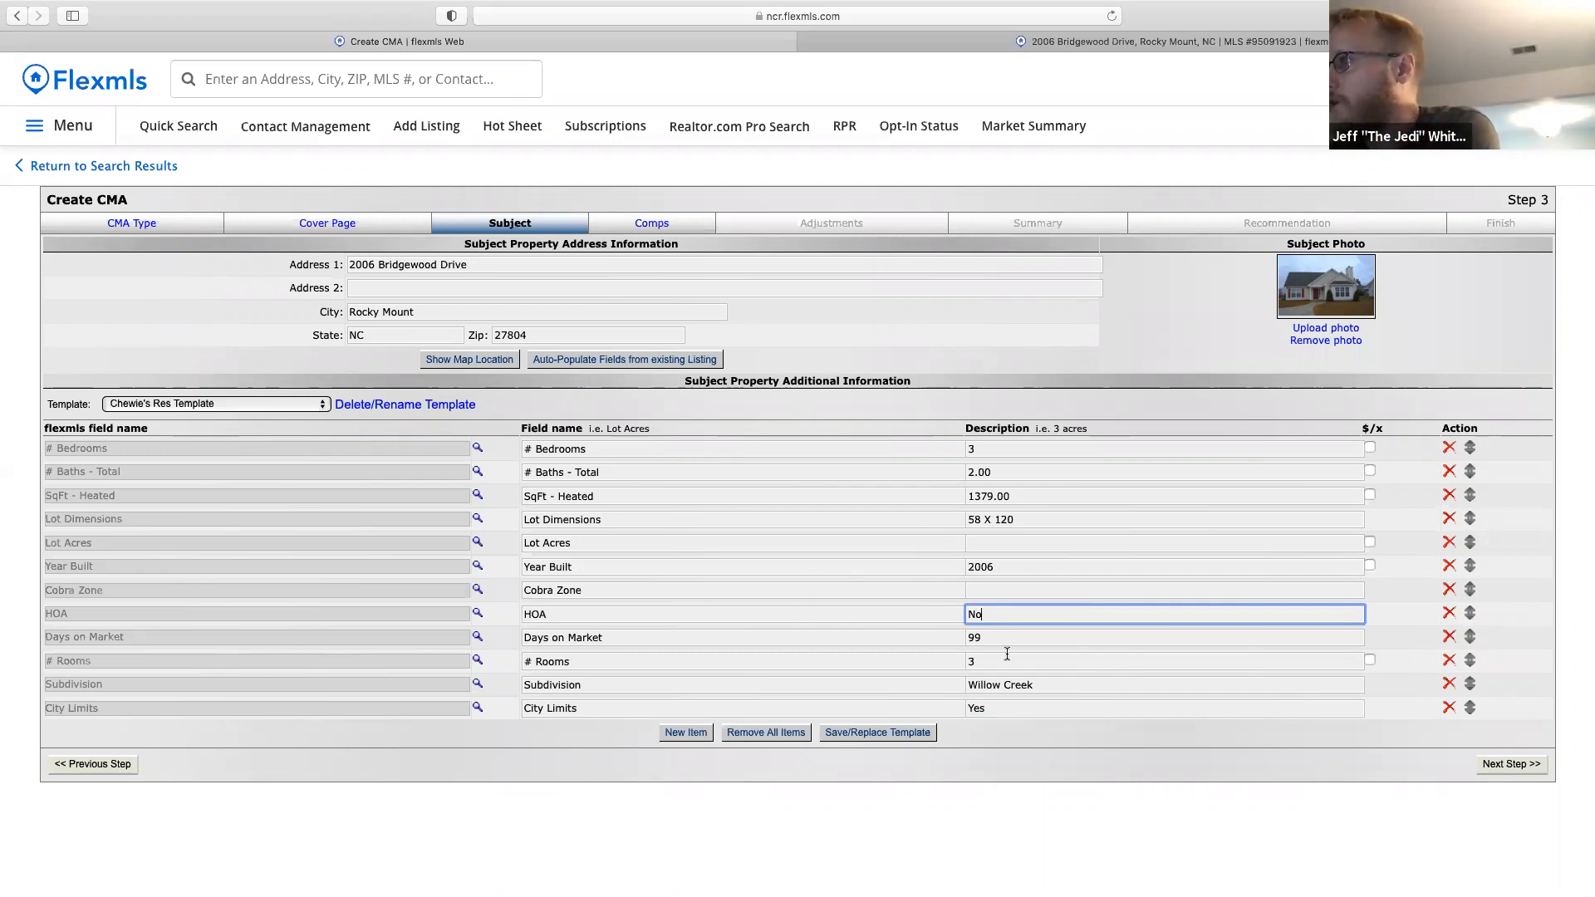
pyautogui.click(1505, 766)
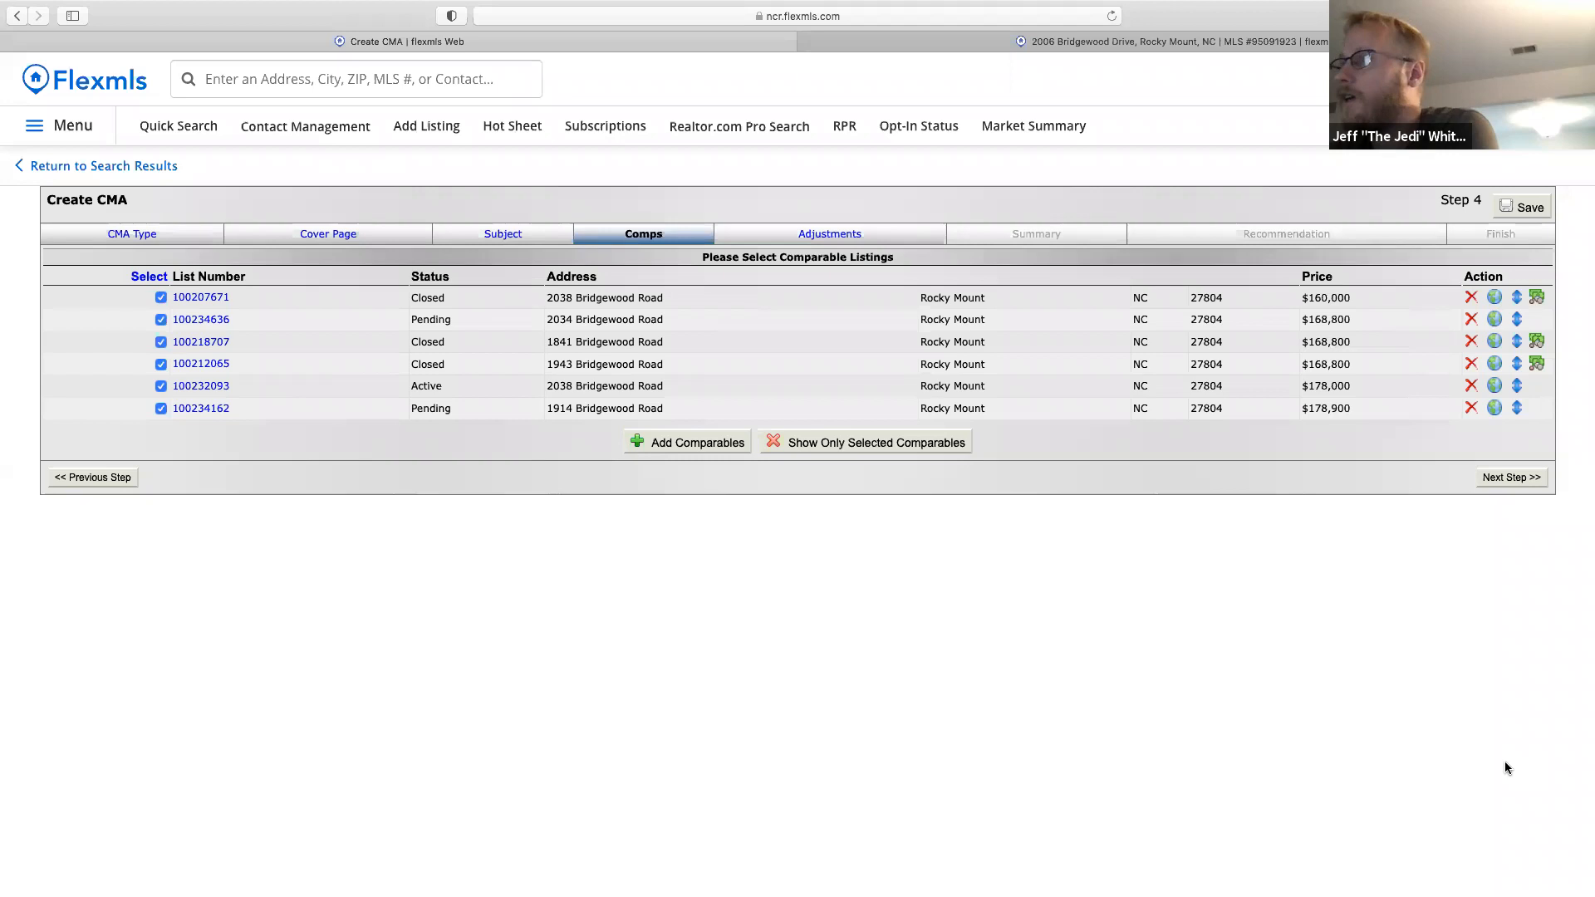
# Open Add Comparables and view the empty Non-MLS Comparables list.
pyautogui.click(682, 445)
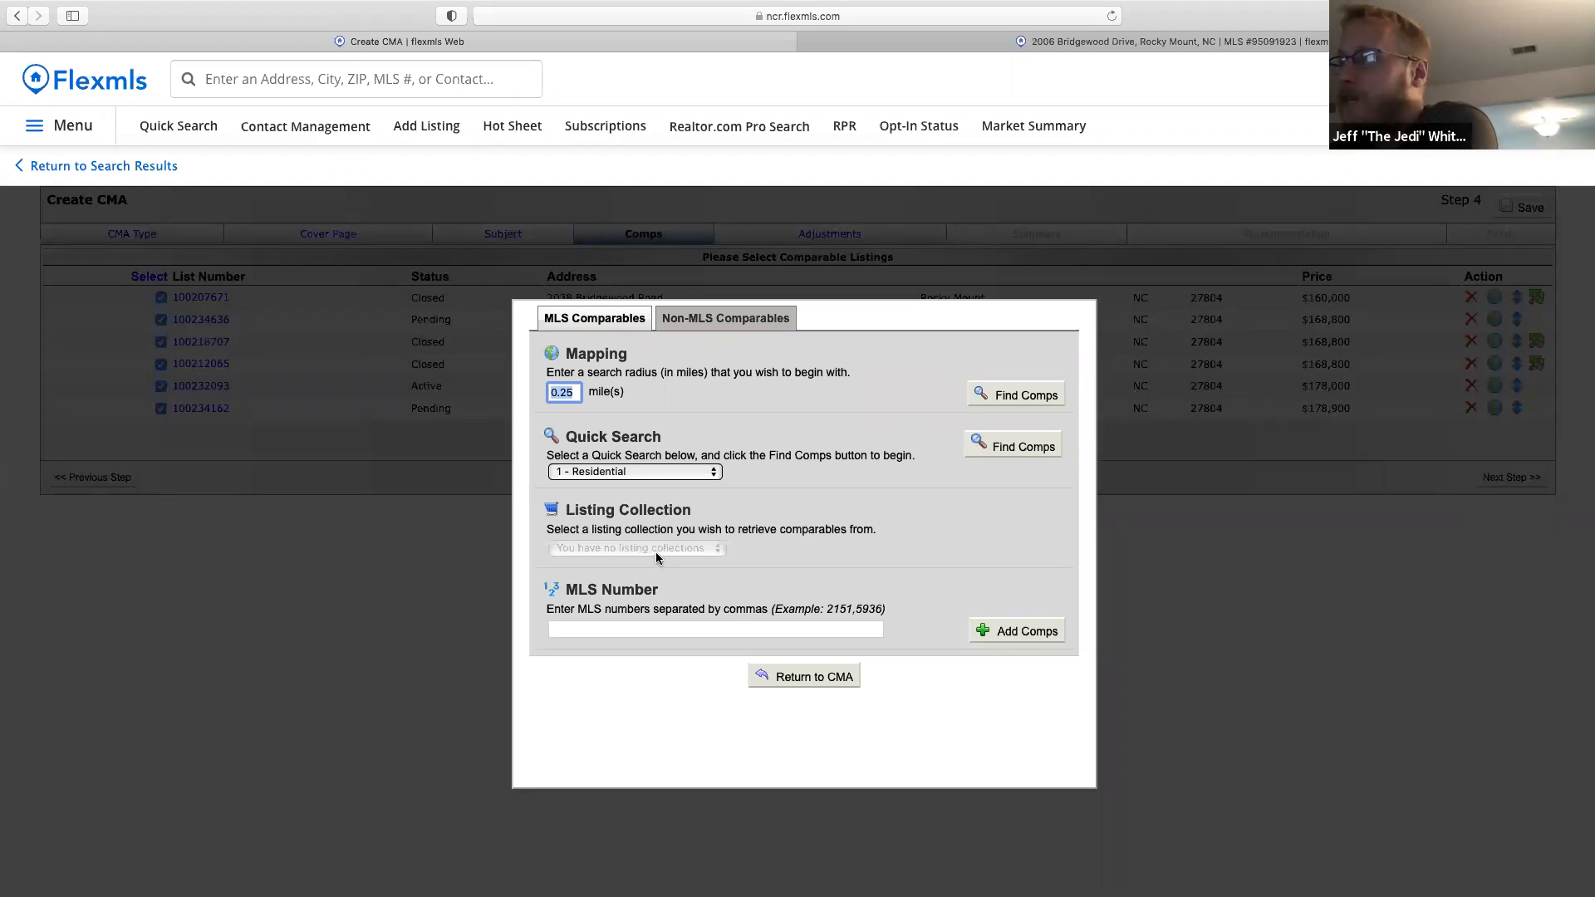
pyautogui.click(726, 324)
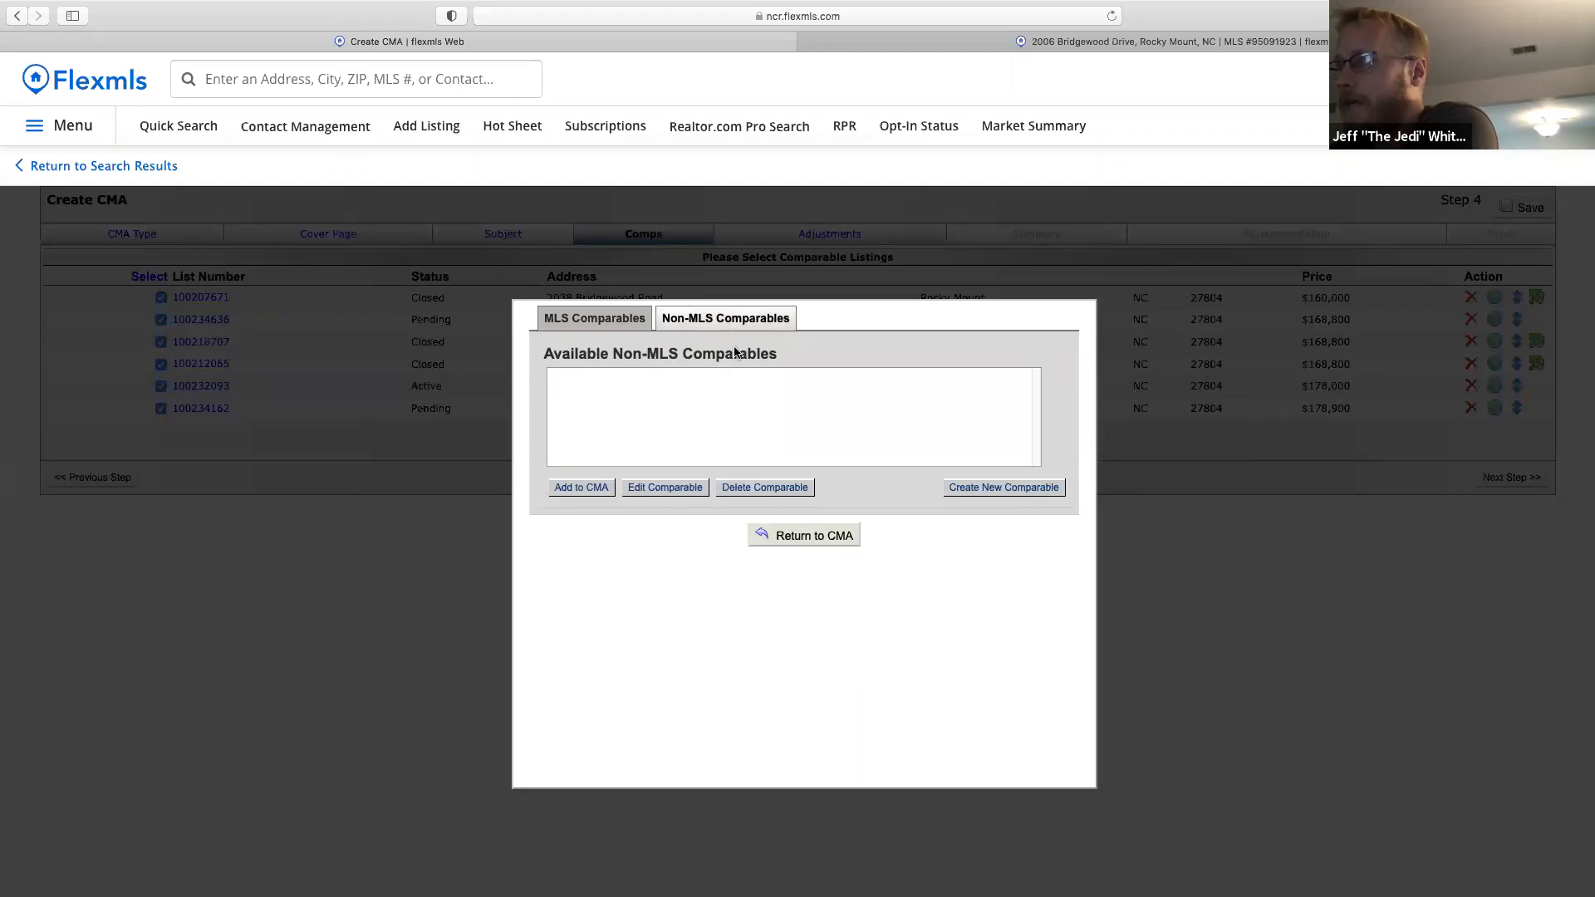
pyautogui.click(991, 491)
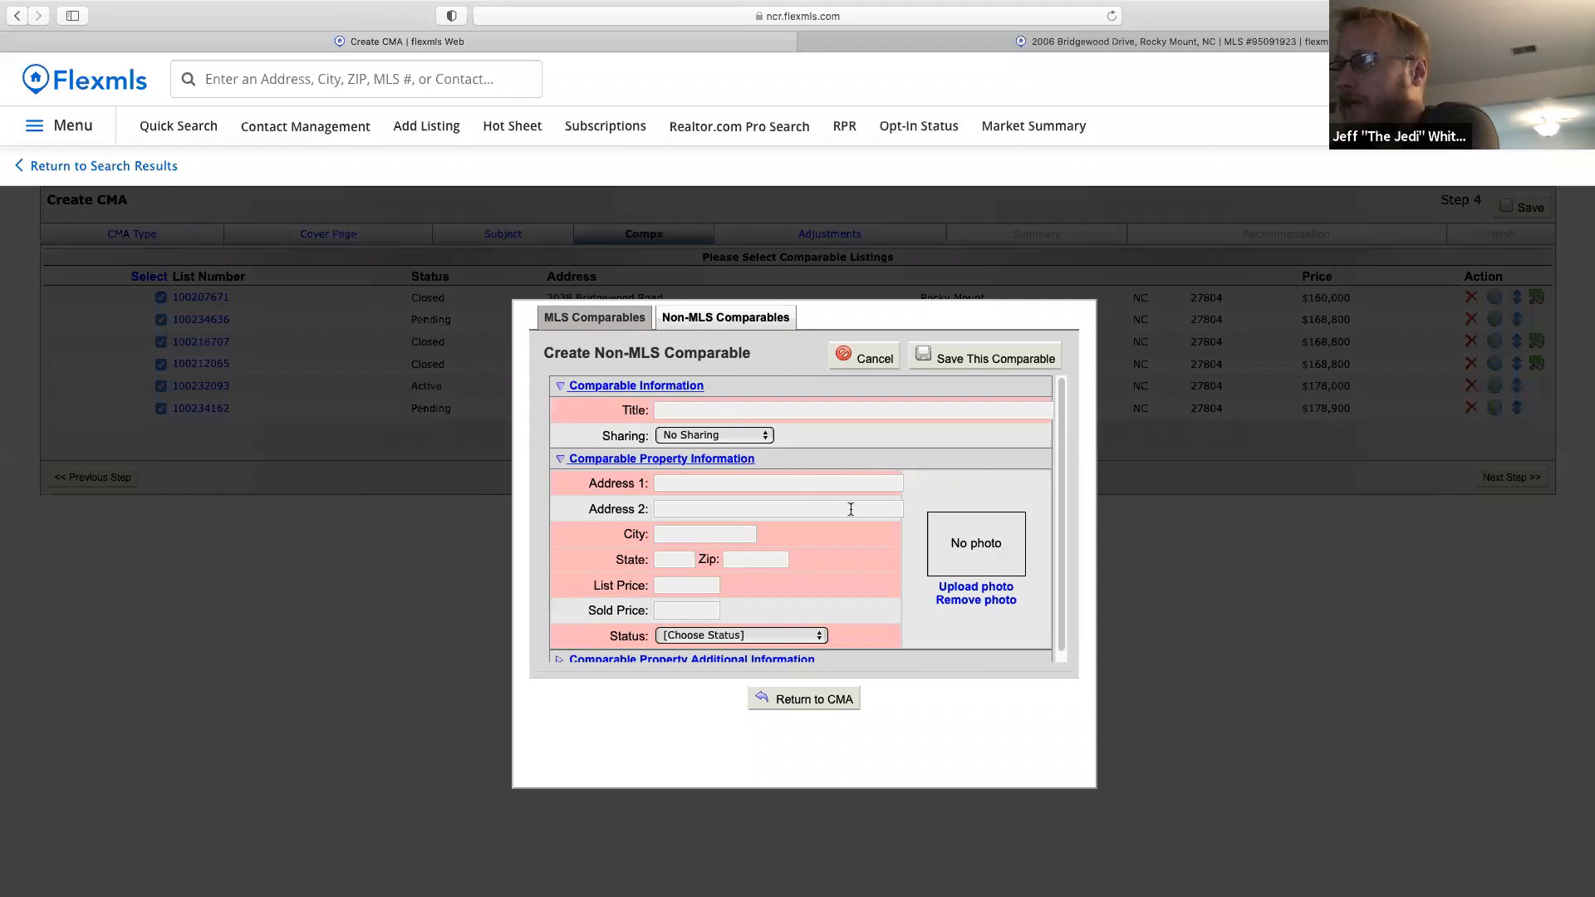
pyautogui.scroll(-1, 1044, 480)
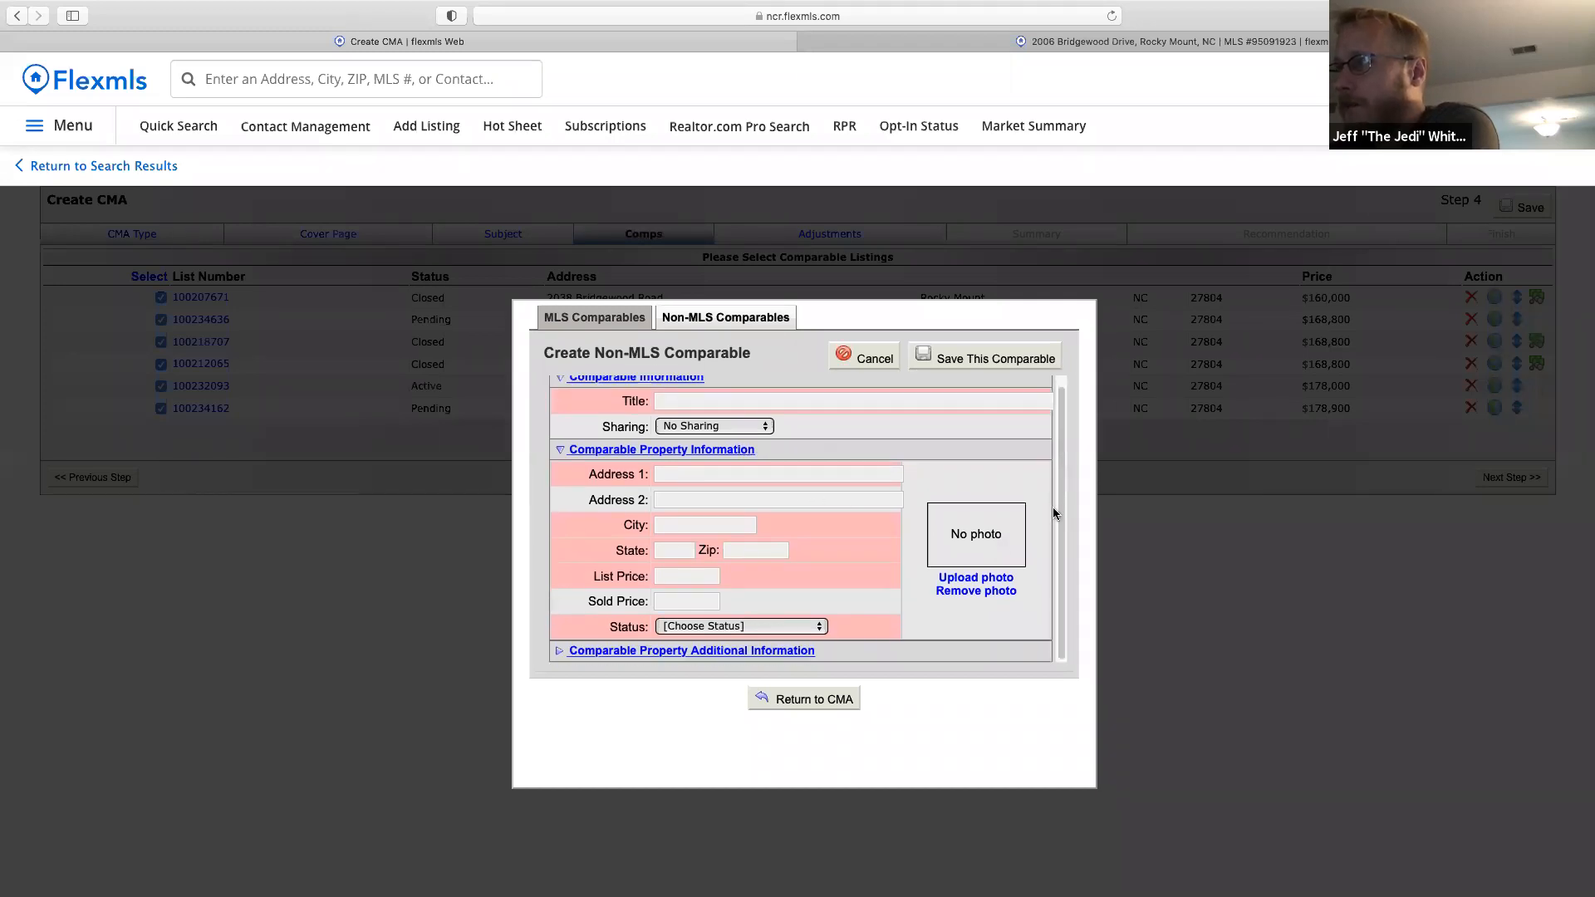
pyautogui.click(560, 650)
pyautogui.scroll(1, 724, 593)
pyautogui.scroll(-10, 724, 593)
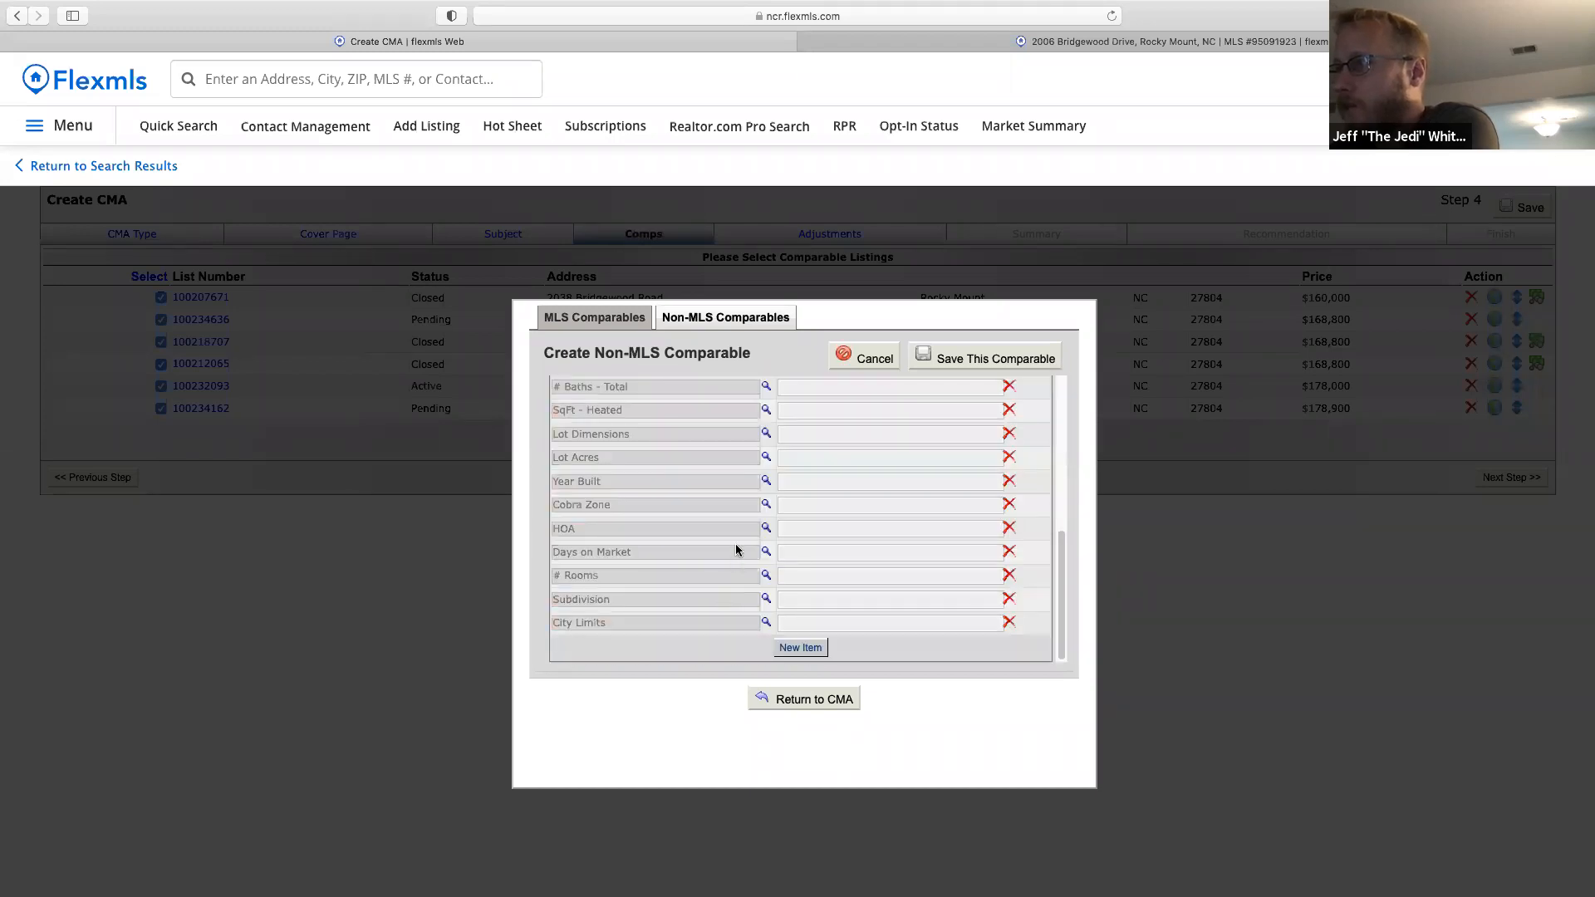
pyautogui.scroll(1, 1060, 585)
pyautogui.moveTo(1063, 578); pyautogui.dragTo(1050, 455)
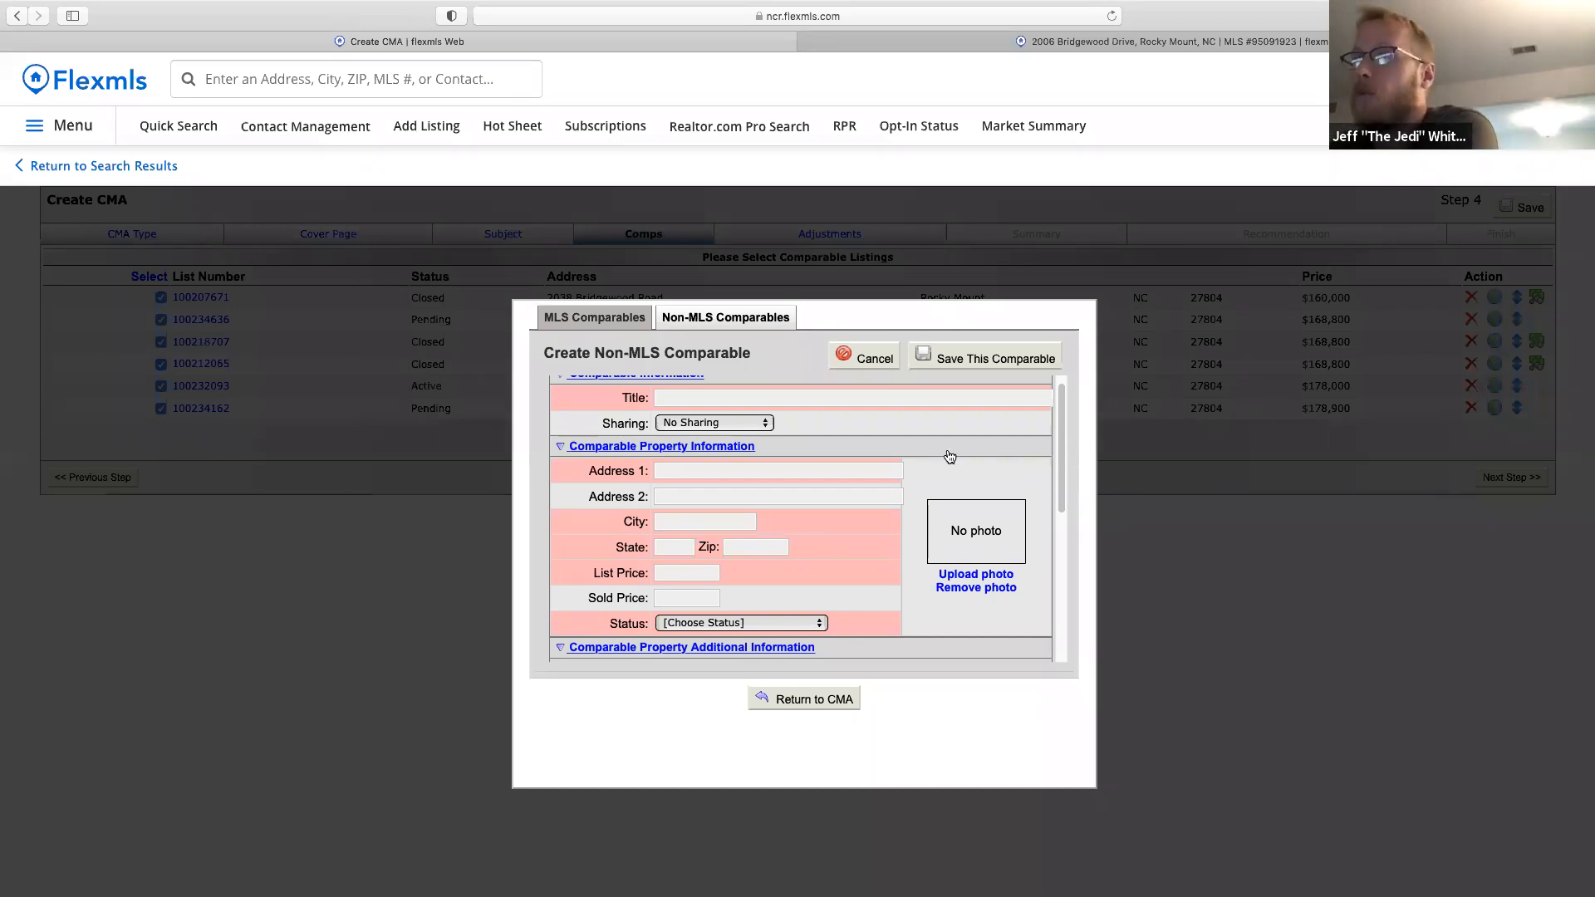
pyautogui.scroll(-1, 947, 462)
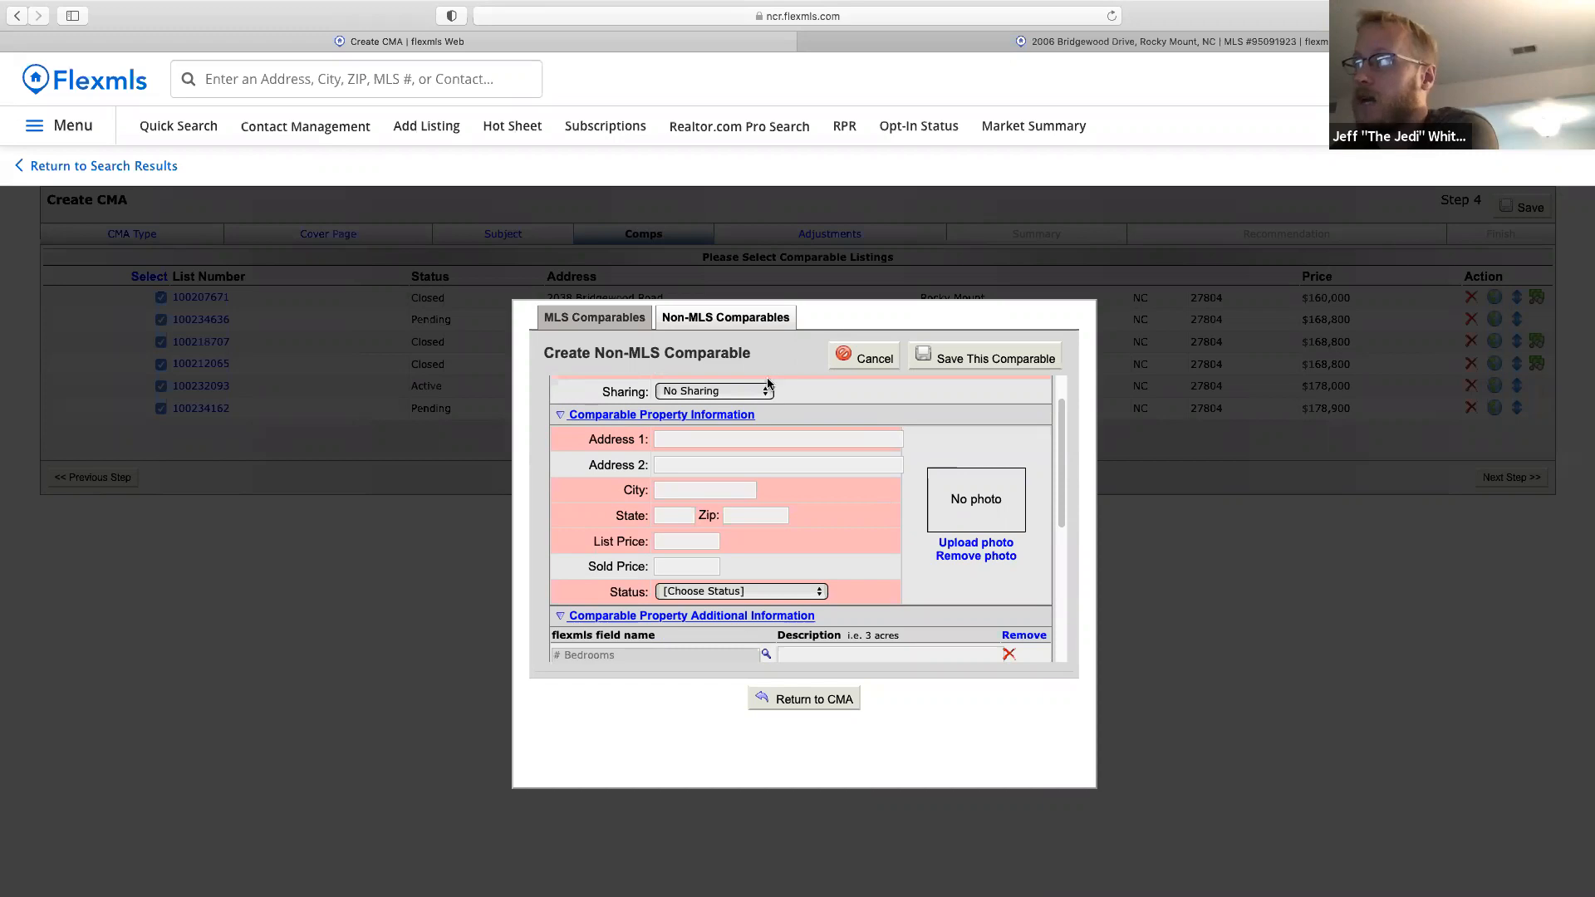
# Discard the unsaved non-MLS comparable and close the comparables window without adding any.
pyautogui.click(870, 362)
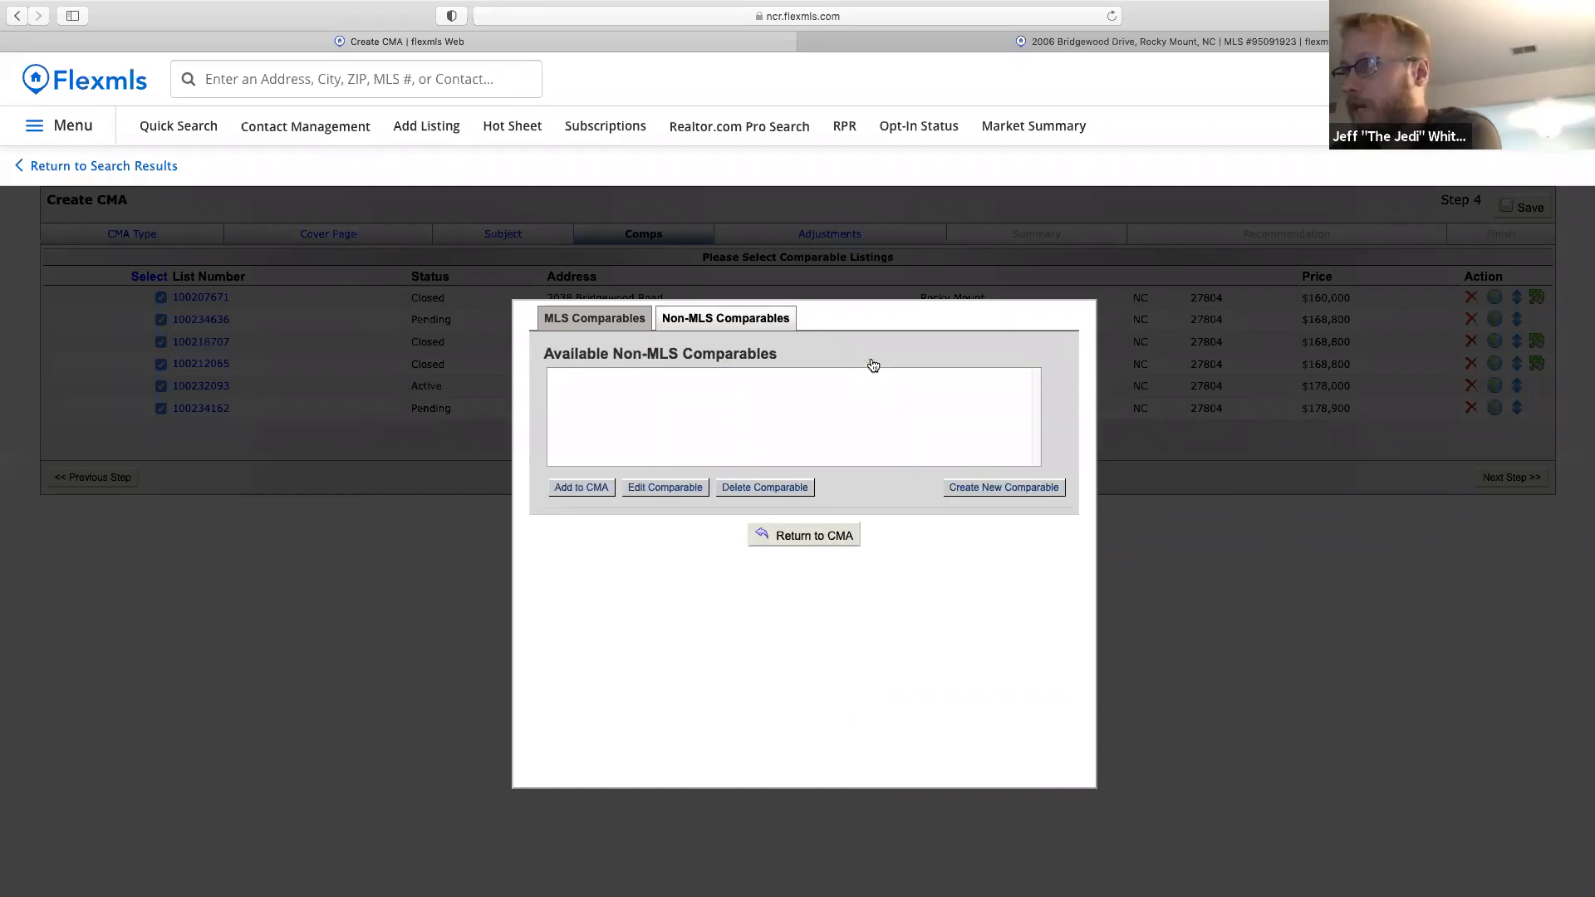
pyautogui.click(808, 538)
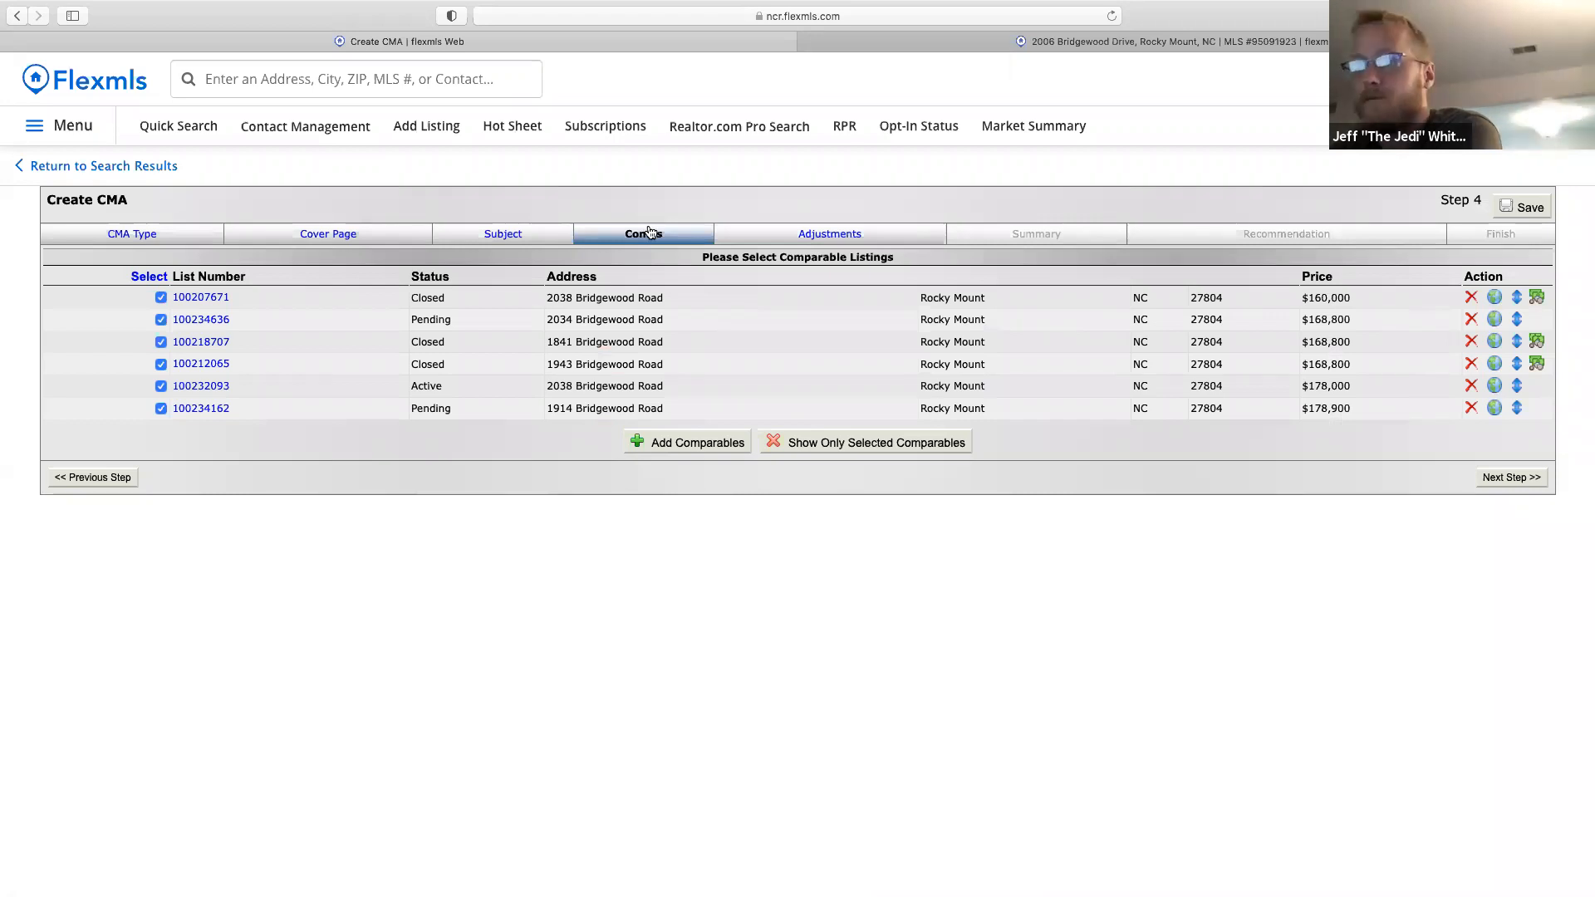
pyautogui.click(698, 451)
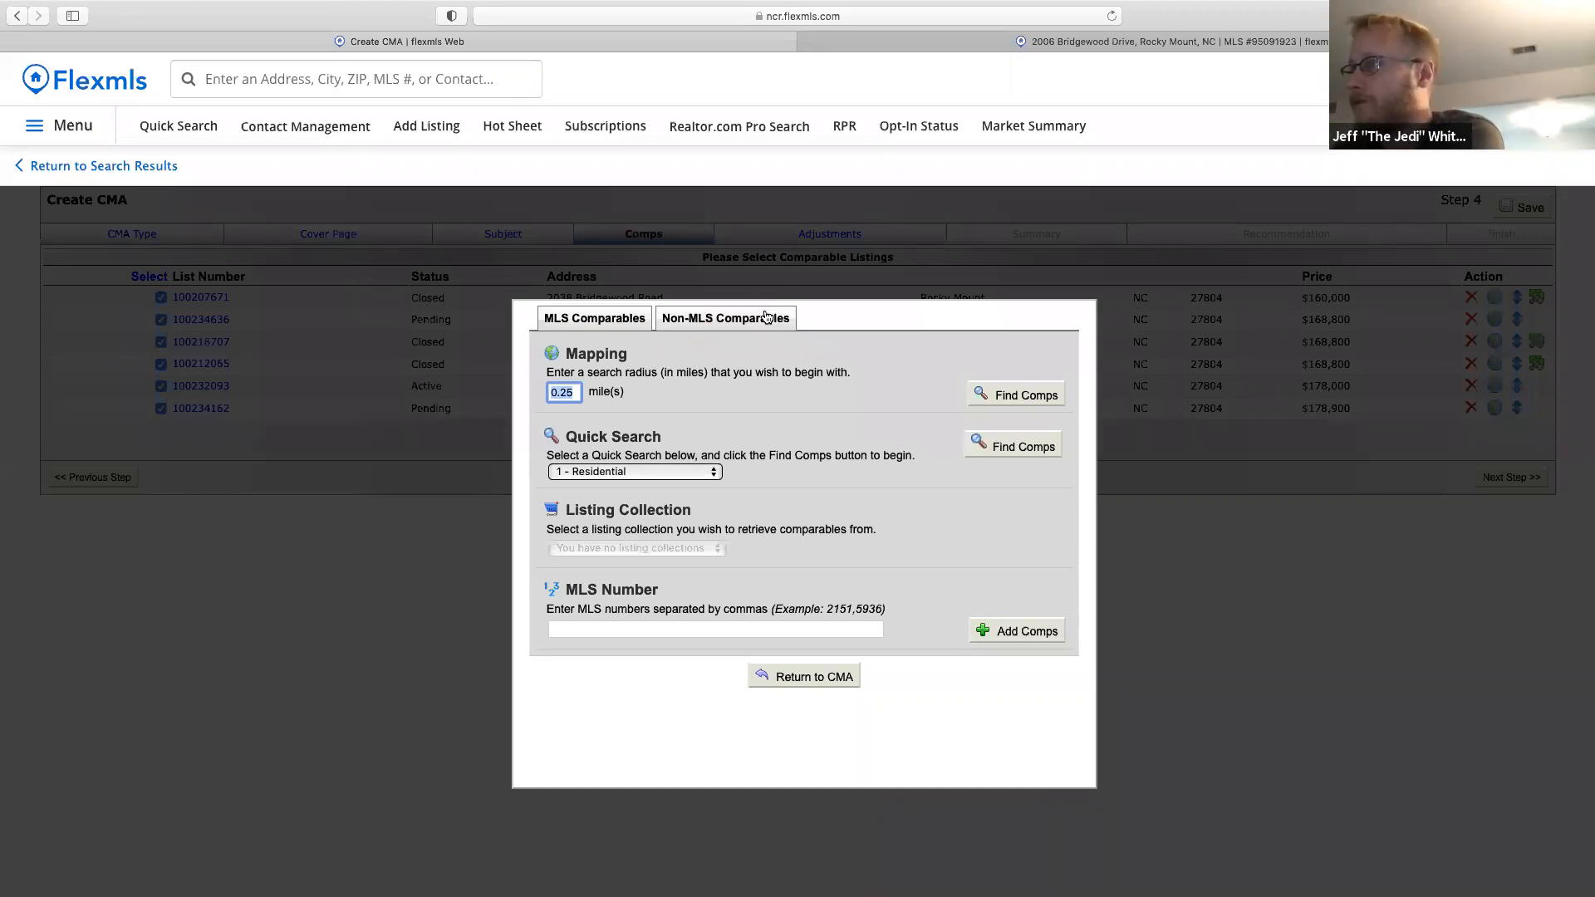
pyautogui.click(818, 677)
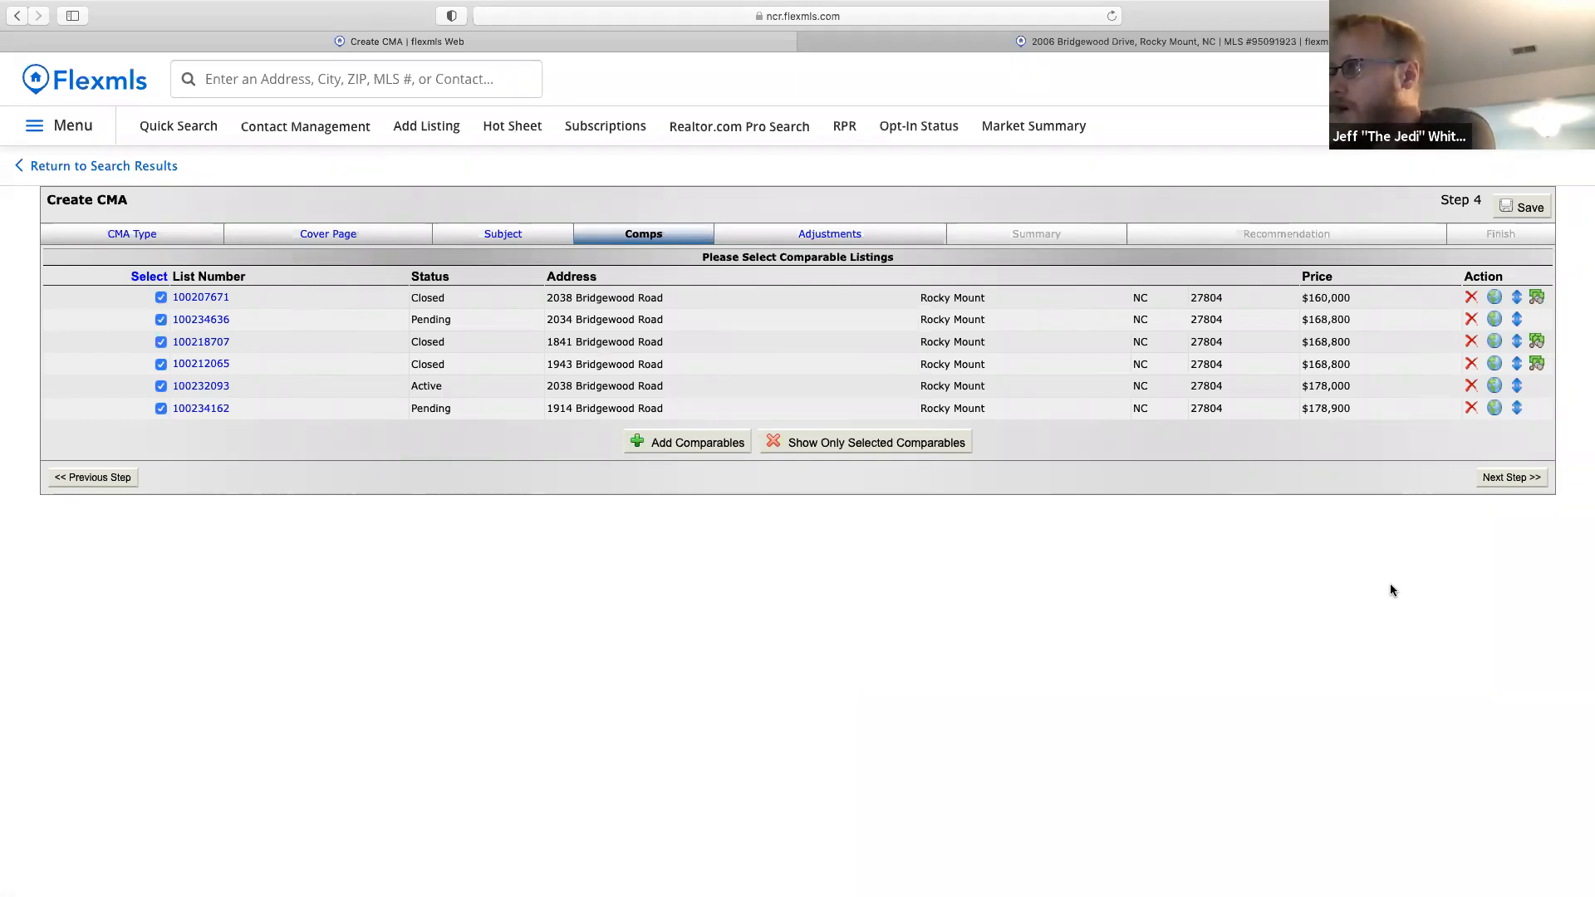
# Advance to Step 5 Adjustments and compare each comparable's heated square footage against the subject's 1379.
pyautogui.click(1518, 476)
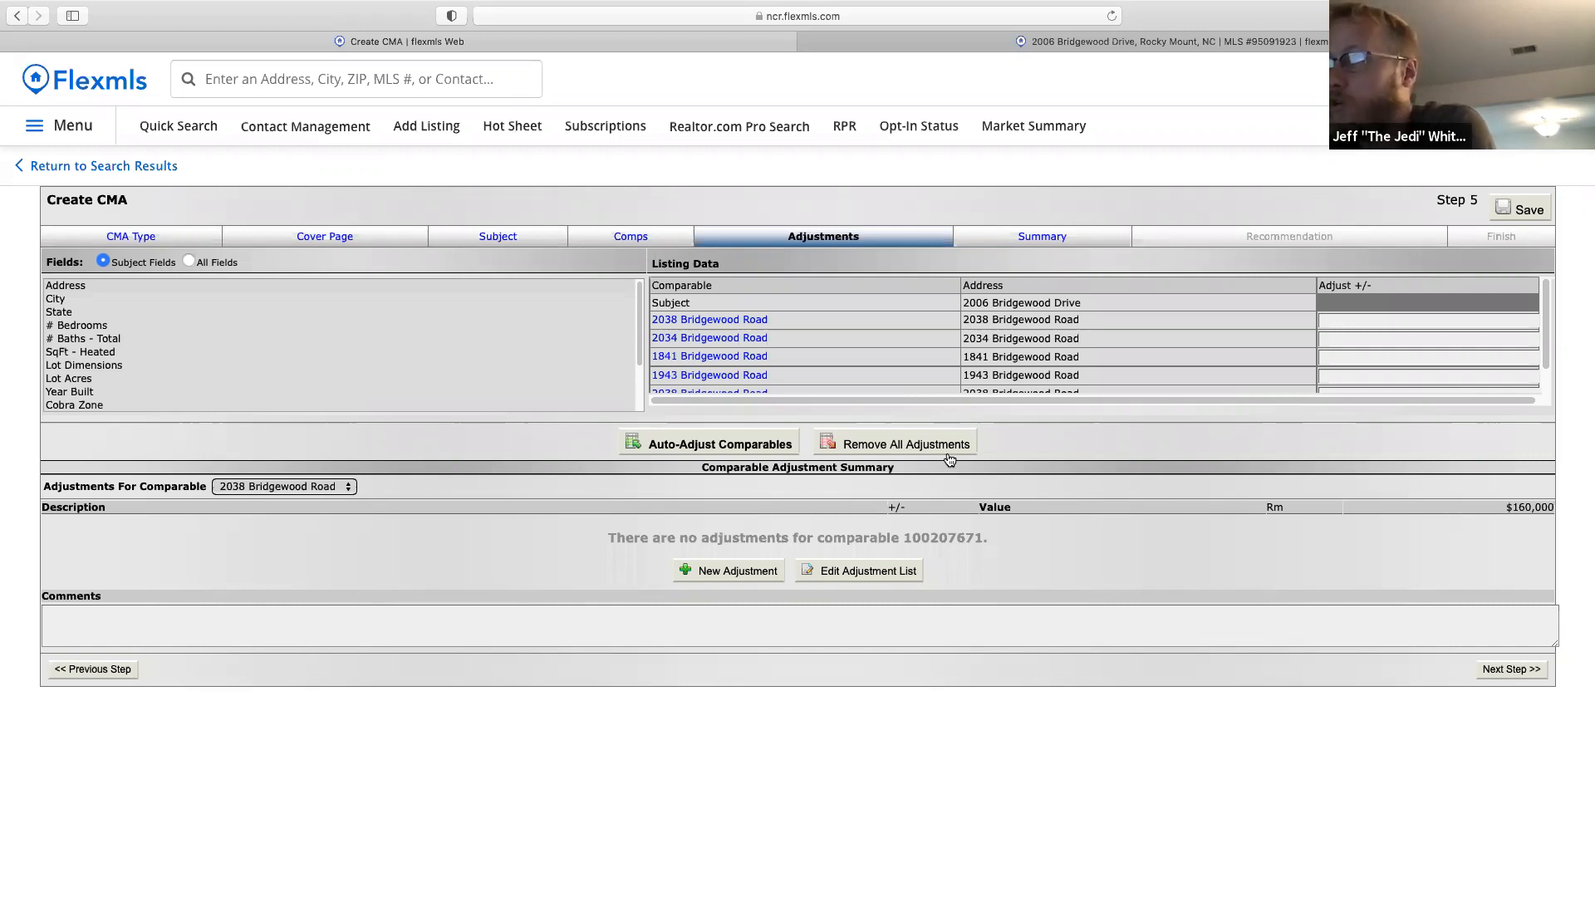
pyautogui.click(100, 352)
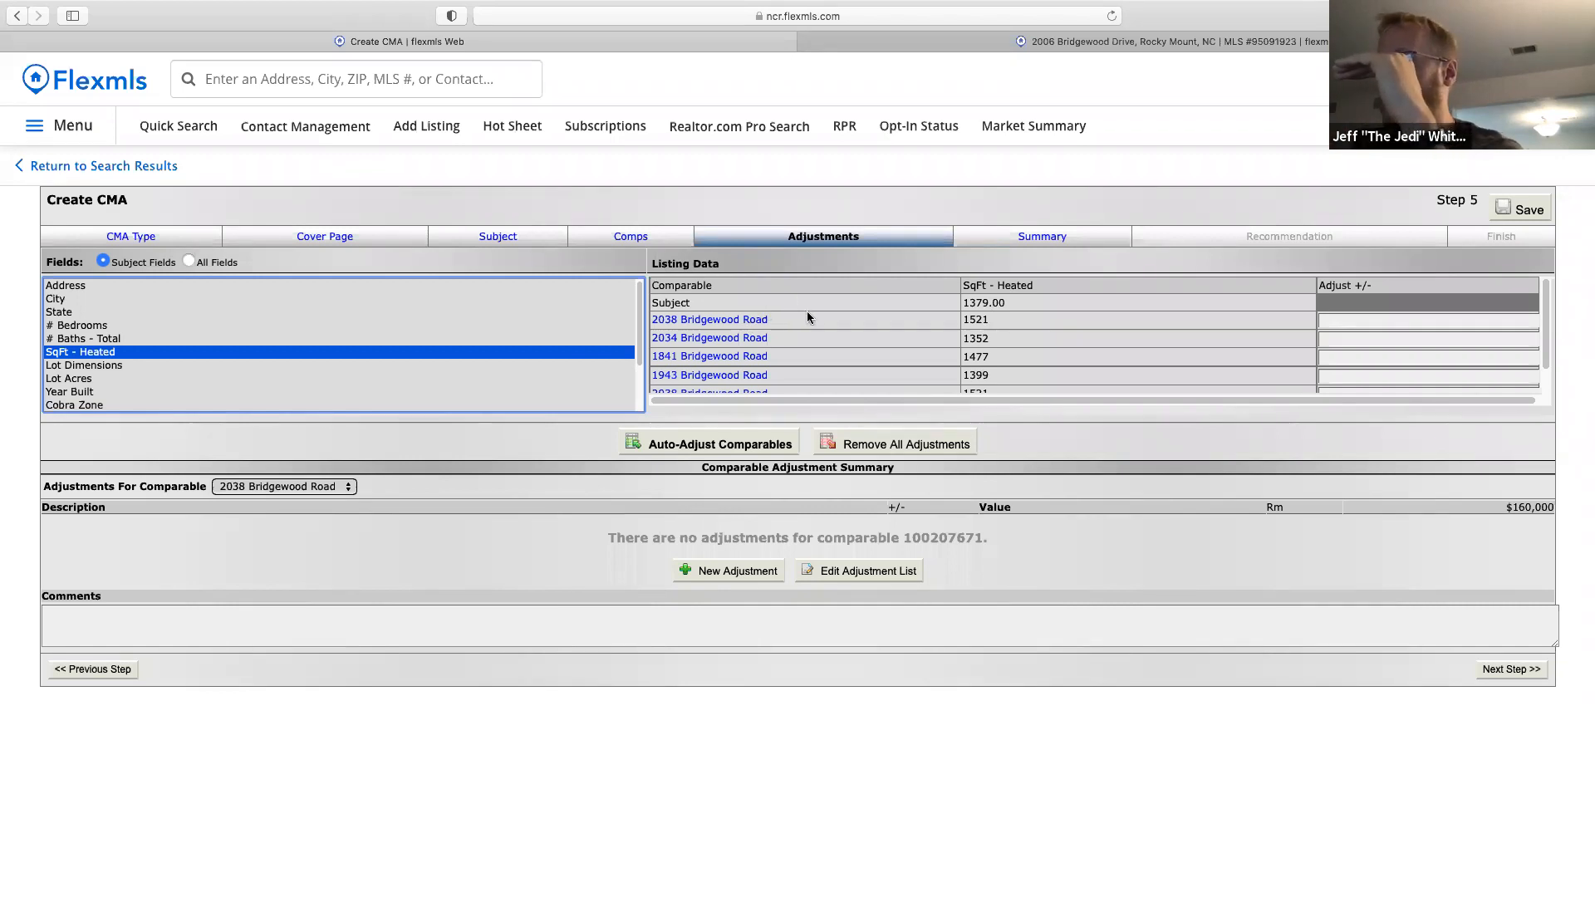
pyautogui.moveTo(1544, 344)
pyautogui.mouseDown()
pyautogui.moveTo(1547, 381)
pyautogui.moveTo(1557, 338)
pyautogui.mouseUp()
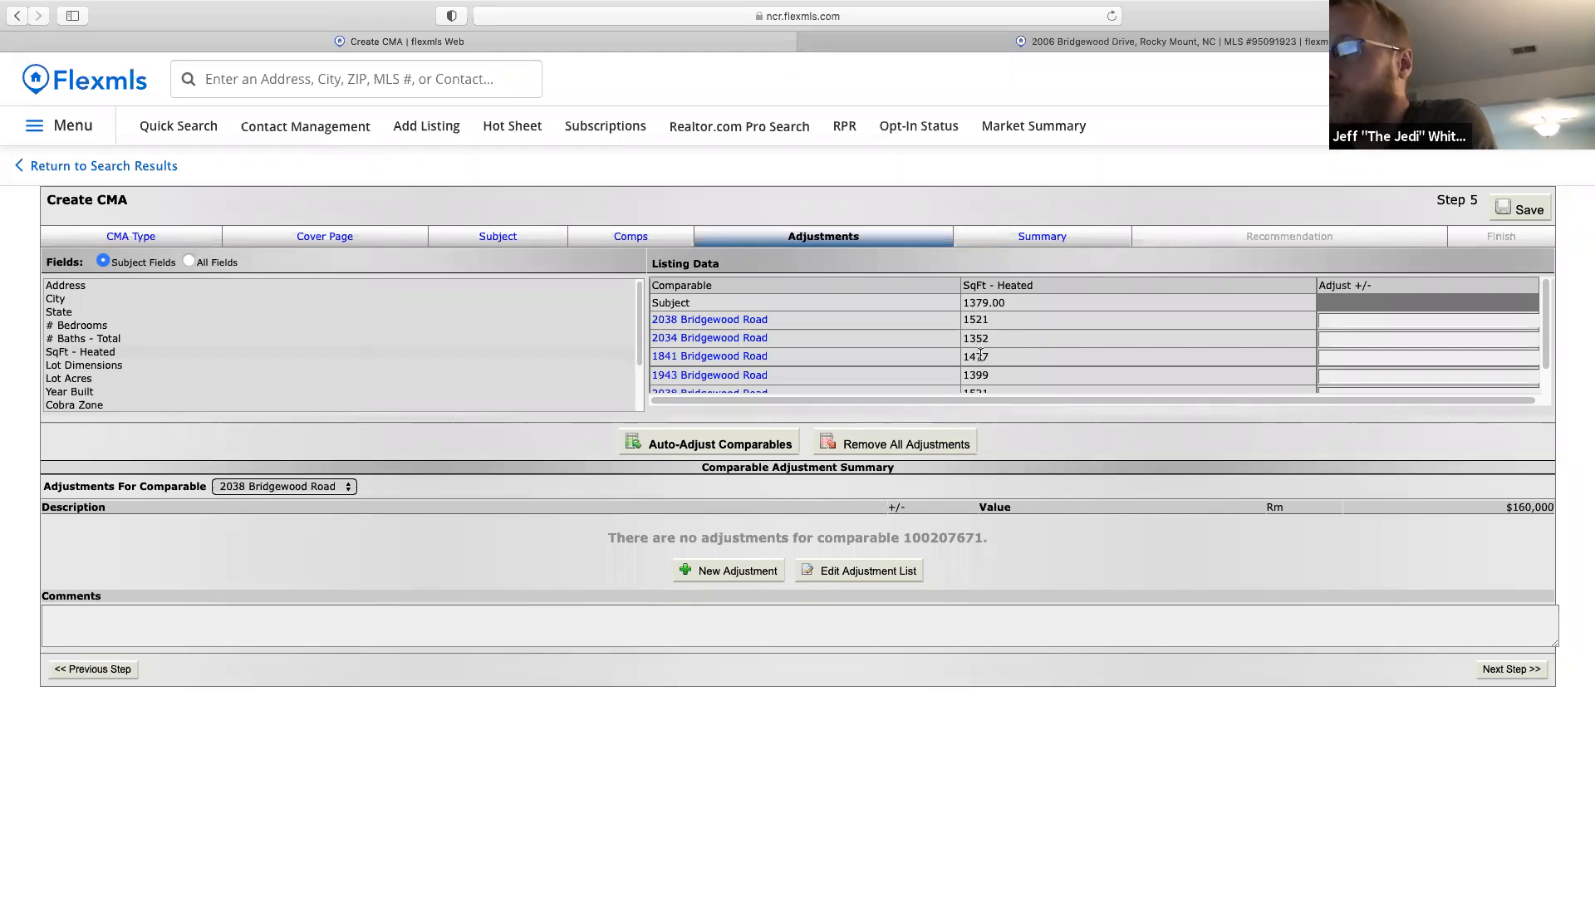
# Quick-search 'sub of willow creek' and open the 1 - Residential search in a new tab.
pyautogui.click(341, 73)
pyautogui.write('su')
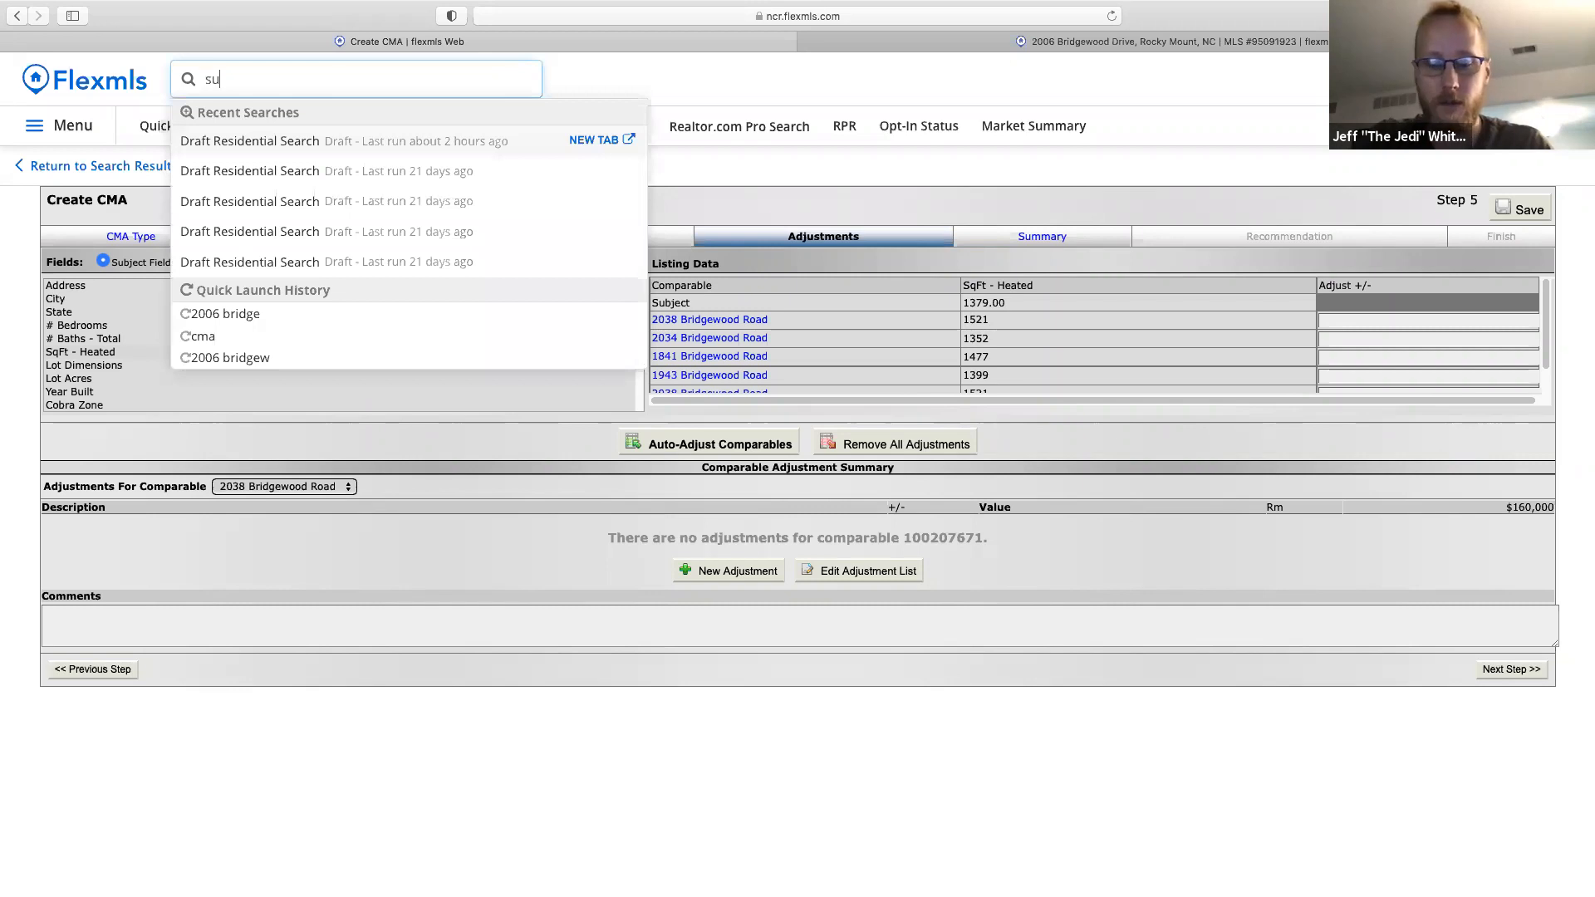
pyautogui.write('b of willow creek')
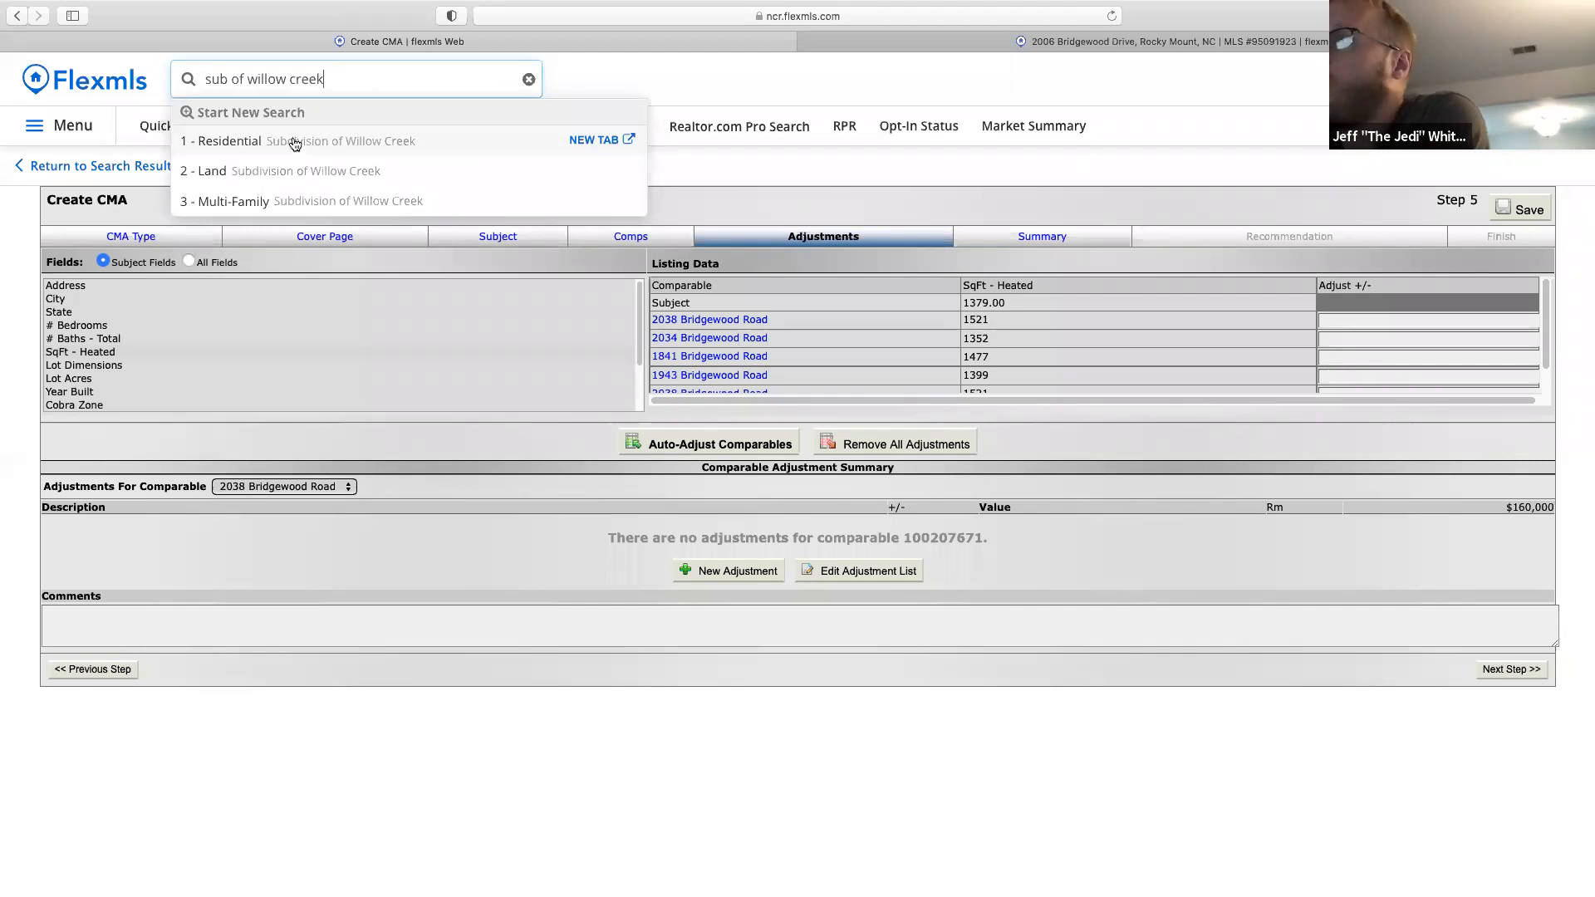
pyautogui.click(609, 142)
pyautogui.click(476, 154)
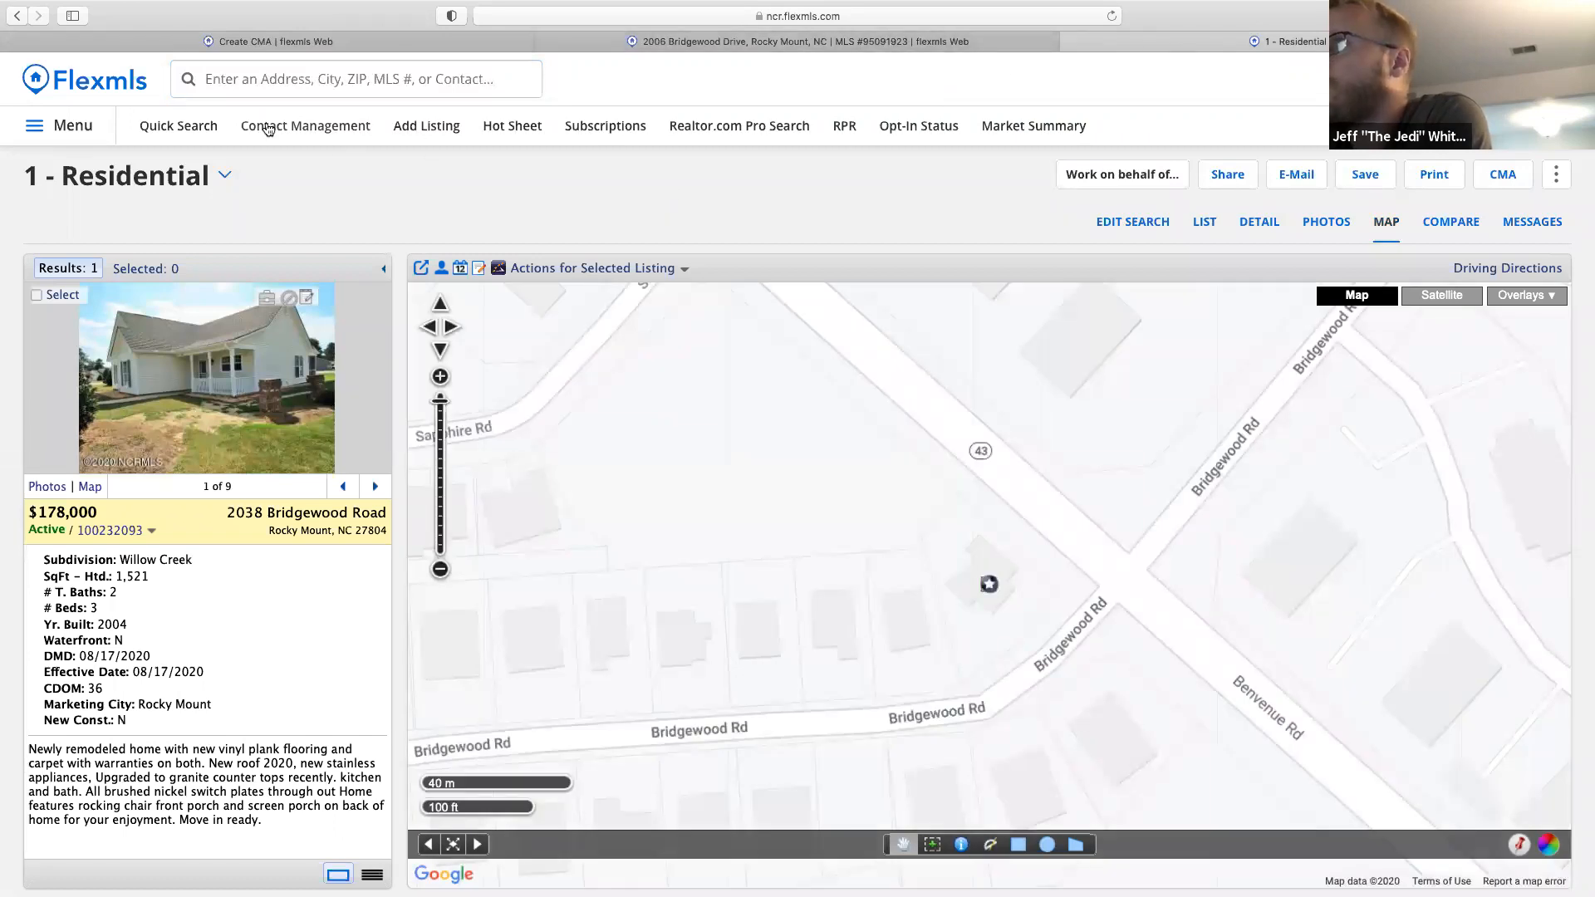
# Add a Subdivision filter set to Willow Creek.
pyautogui.click(179, 128)
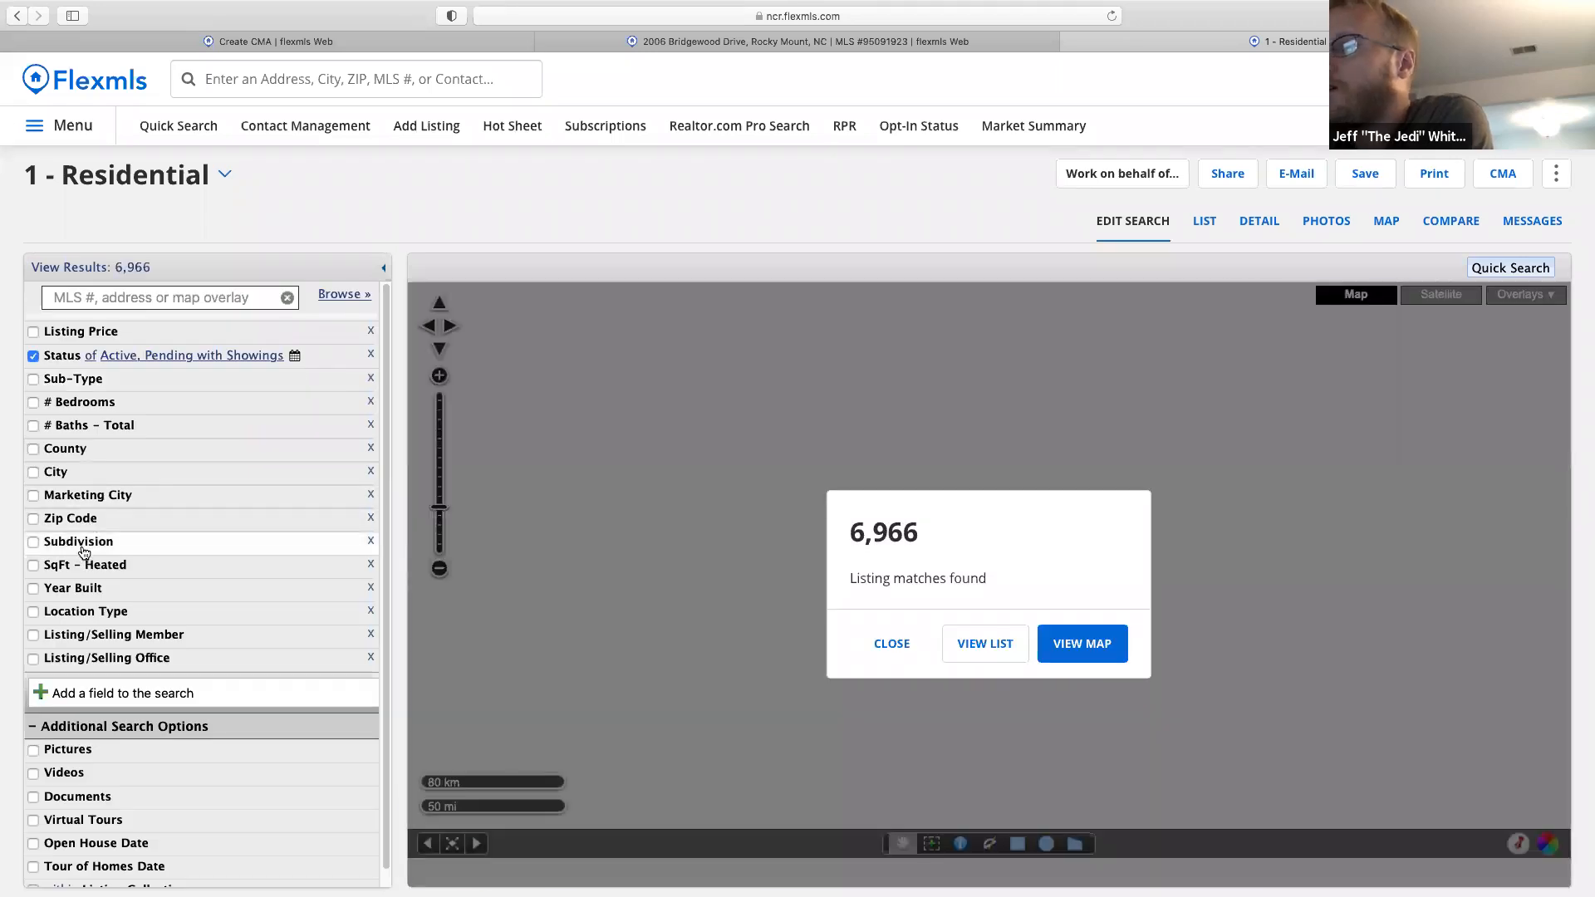
pyautogui.click(89, 546)
pyautogui.write('wilow cr')
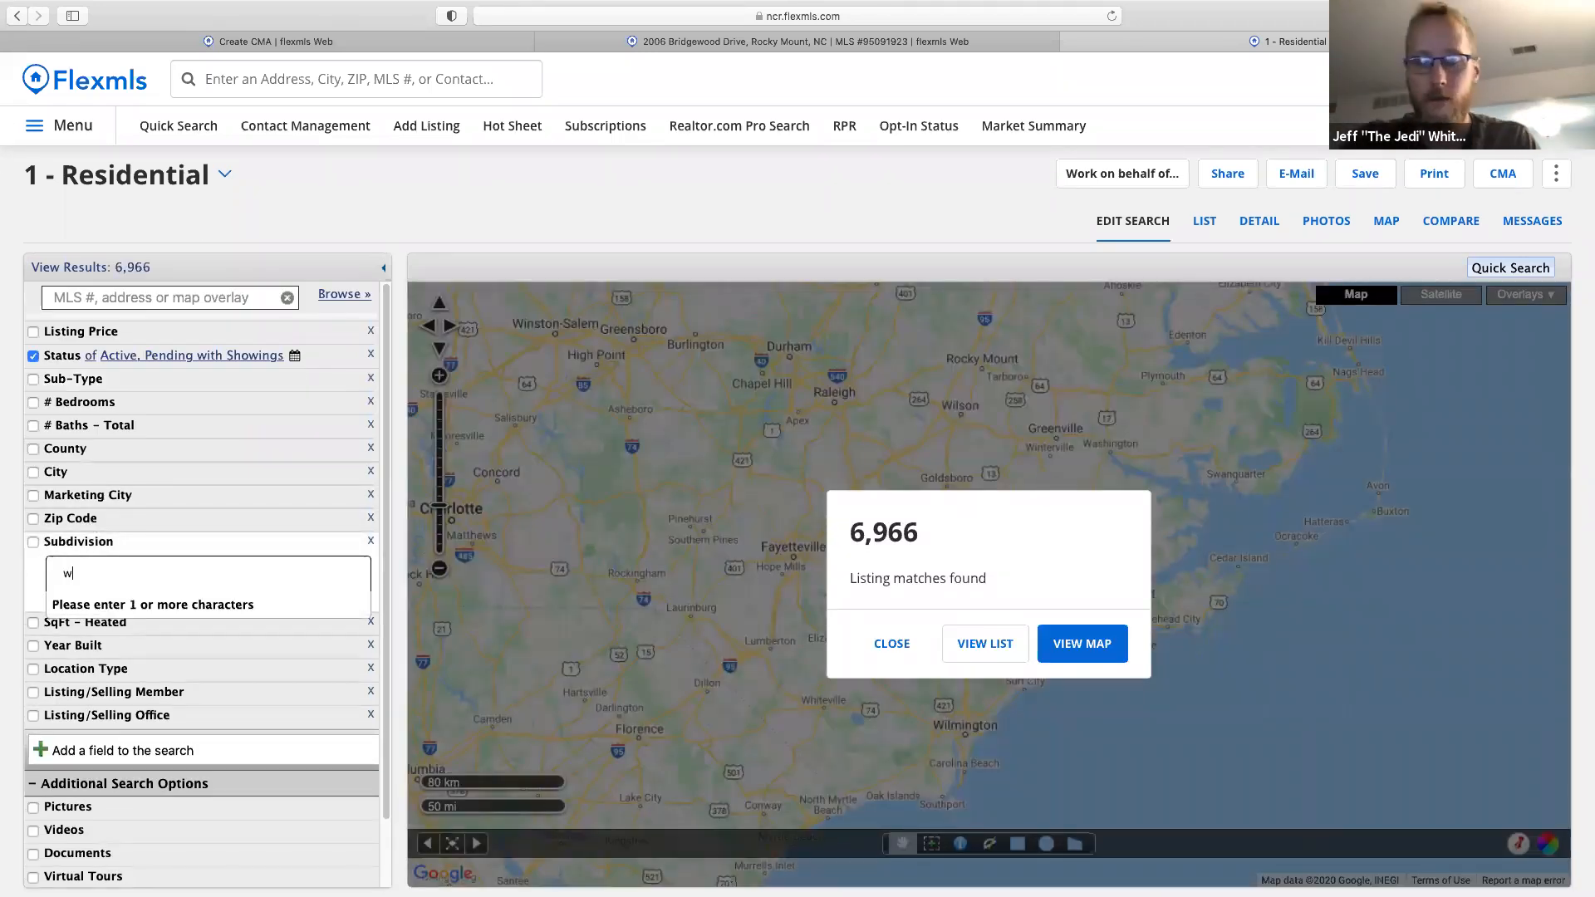
pyautogui.press('BackSpace')
pyautogui.press('BackSpace')
pyautogui.press('BackSpace')
pyautogui.press('BackSpace')
pyautogui.write('low cr')
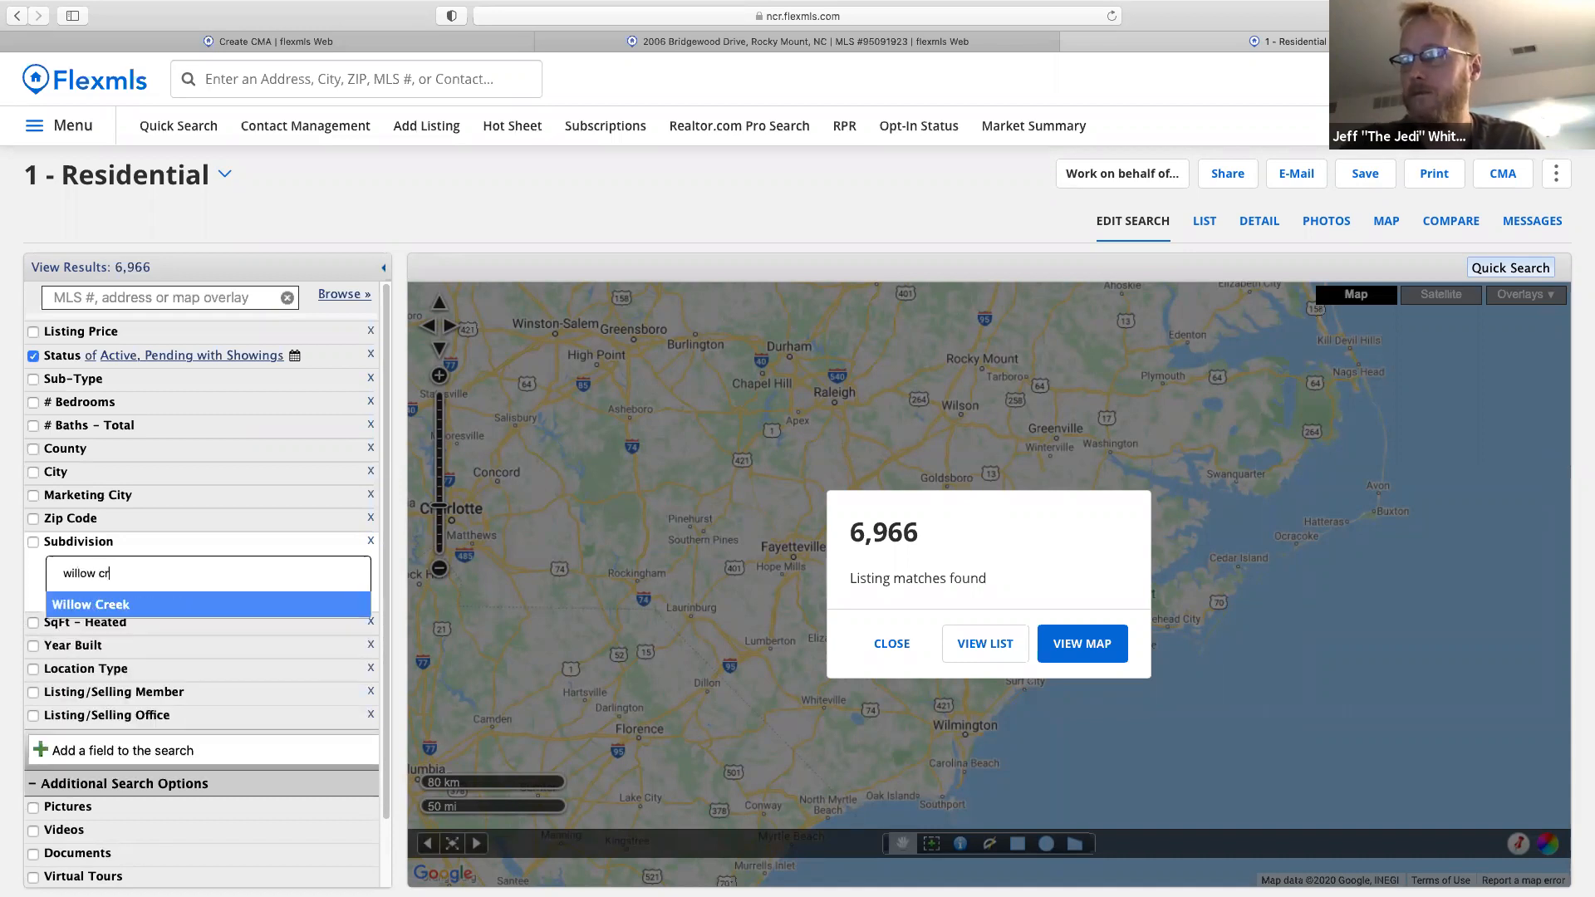
pyautogui.click(169, 611)
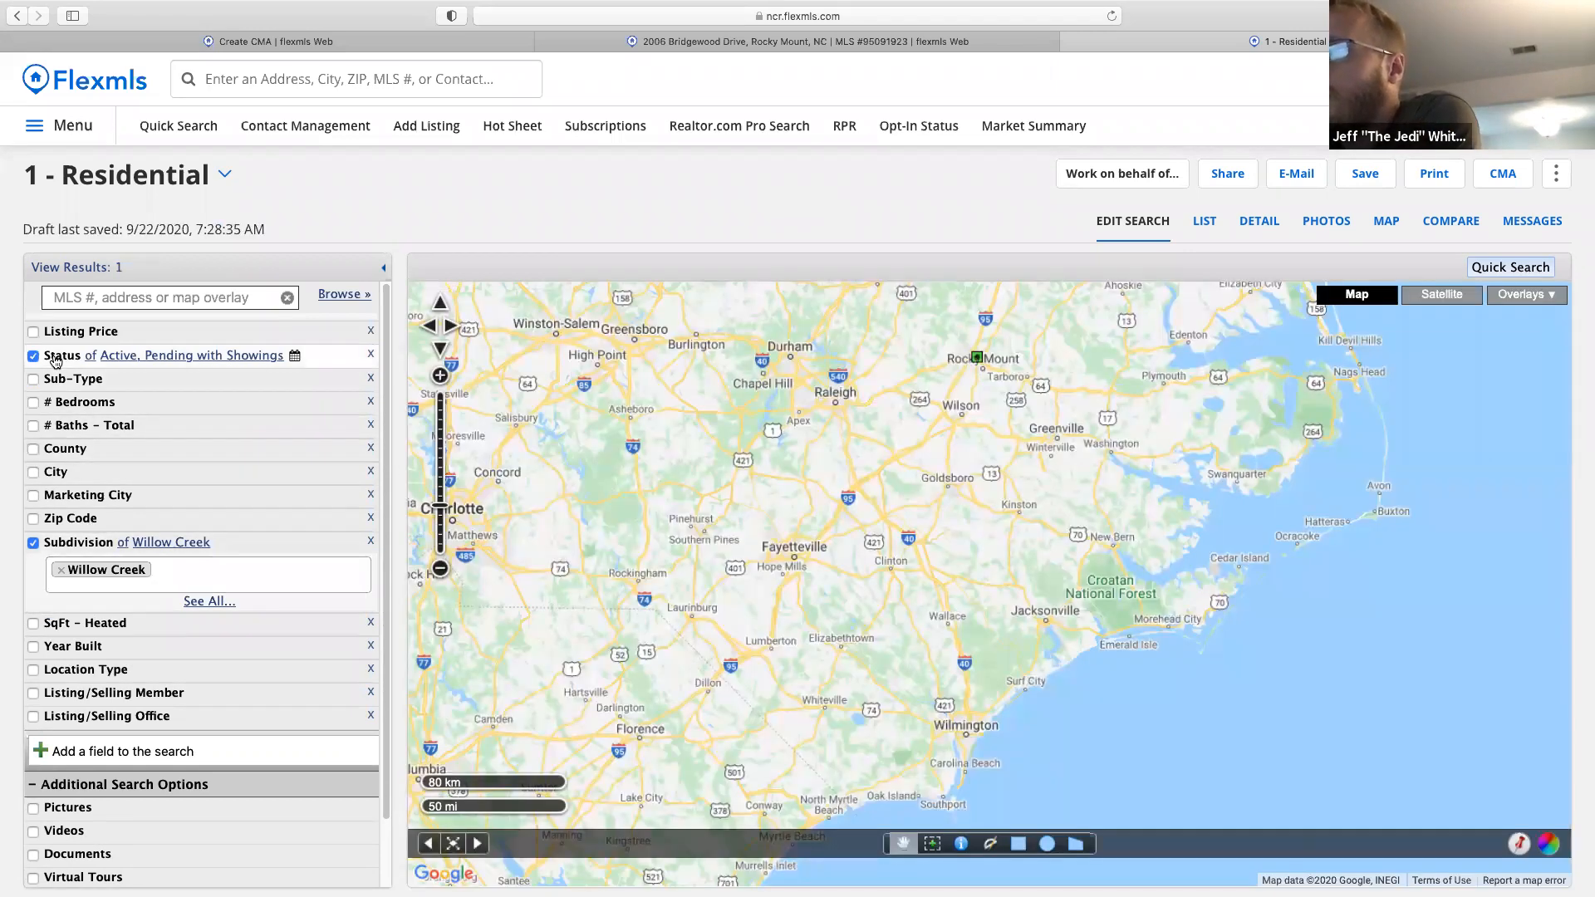
# Limit to Closed status with Sold Date within 6 months, then compare the results.
pyautogui.click(55, 360)
pyautogui.click(81, 444)
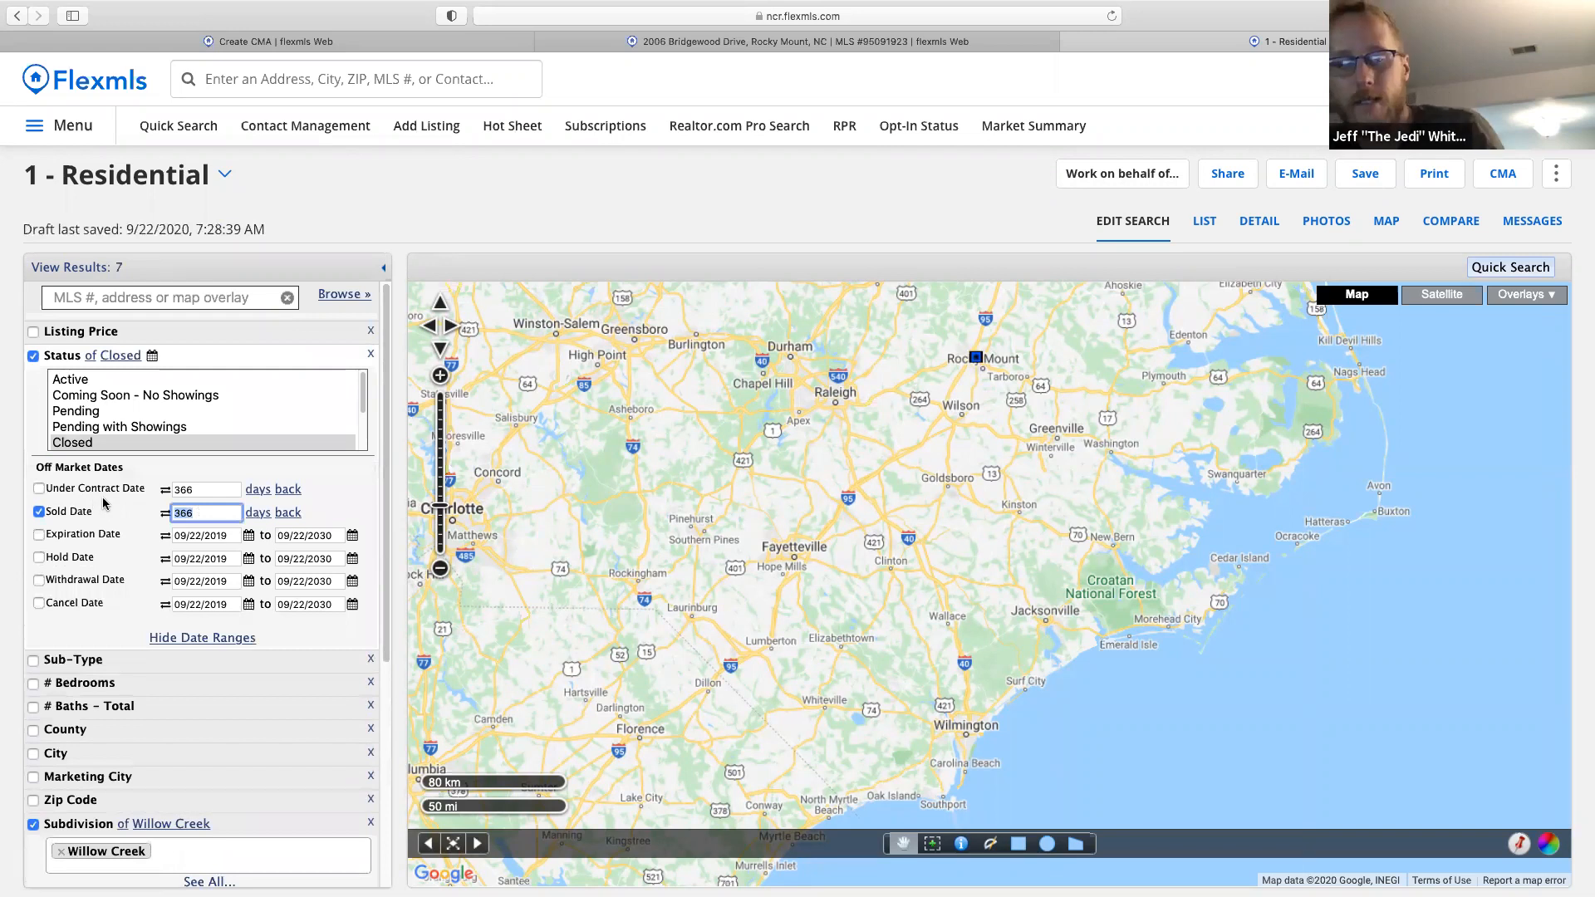
pyautogui.write('6')
pyautogui.click(255, 515)
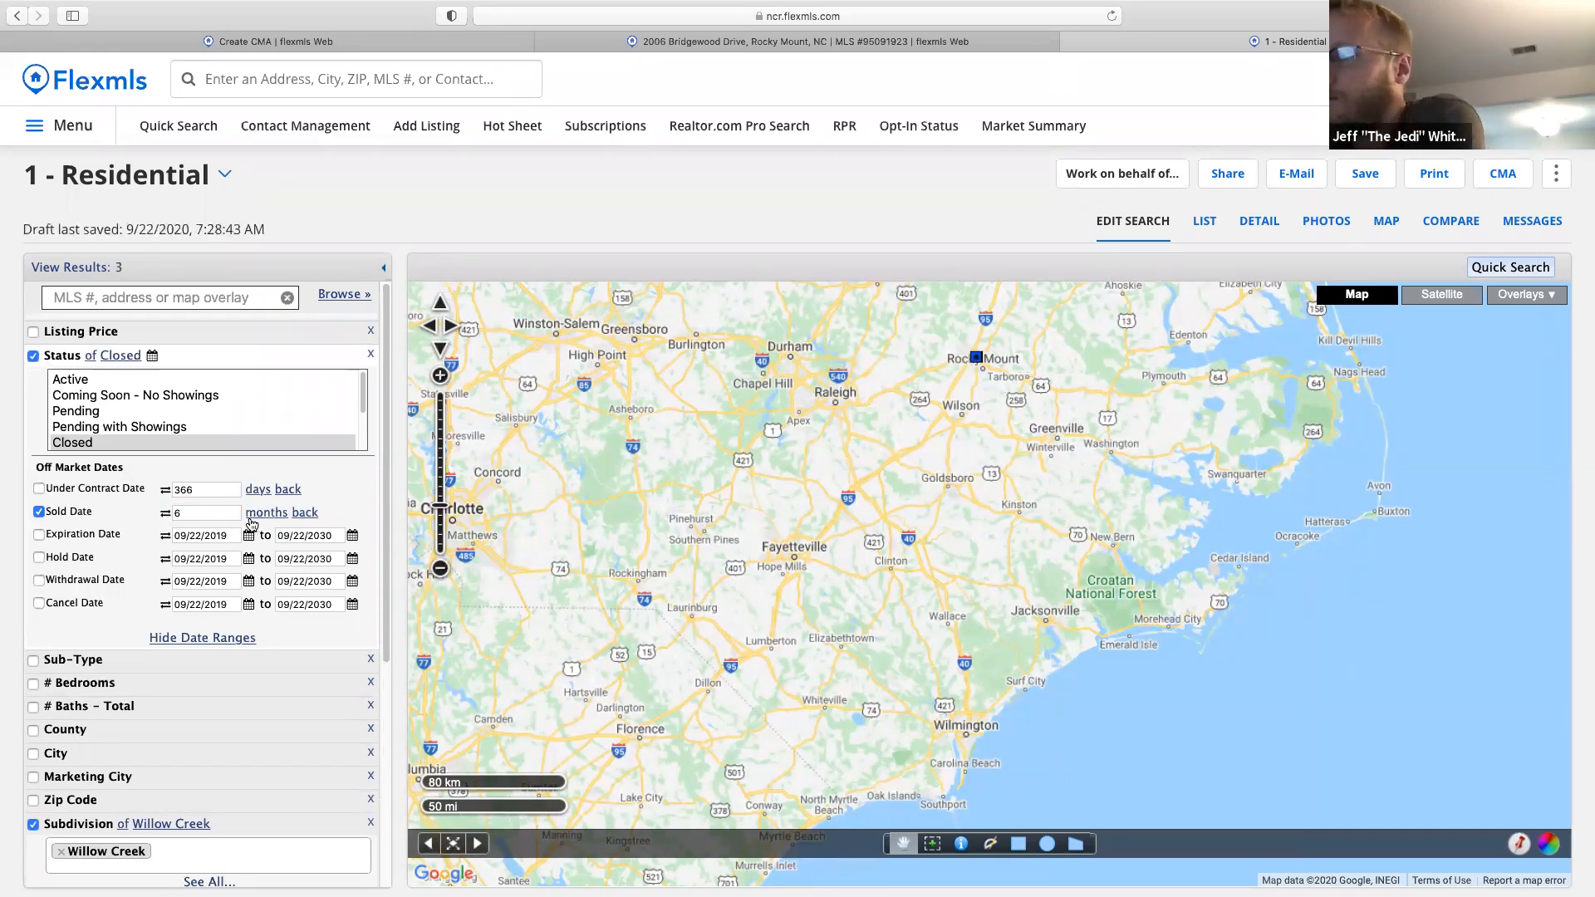
pyautogui.click(1446, 229)
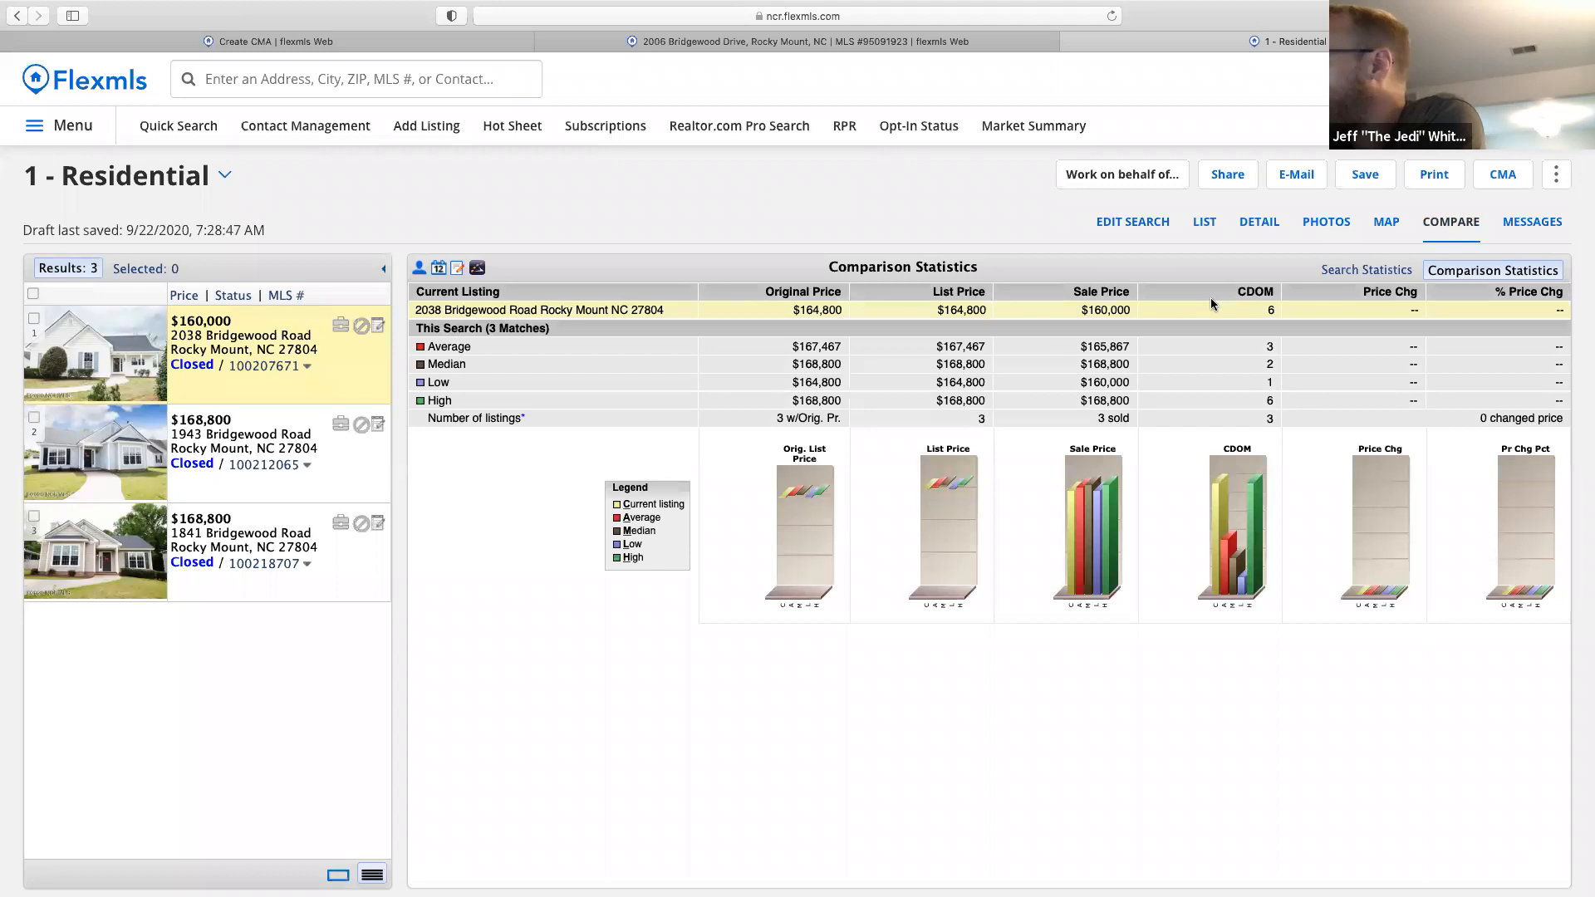
# Review the search statistics for the three closed sales, then return to the Create CMA tab.
pyautogui.click(1369, 275)
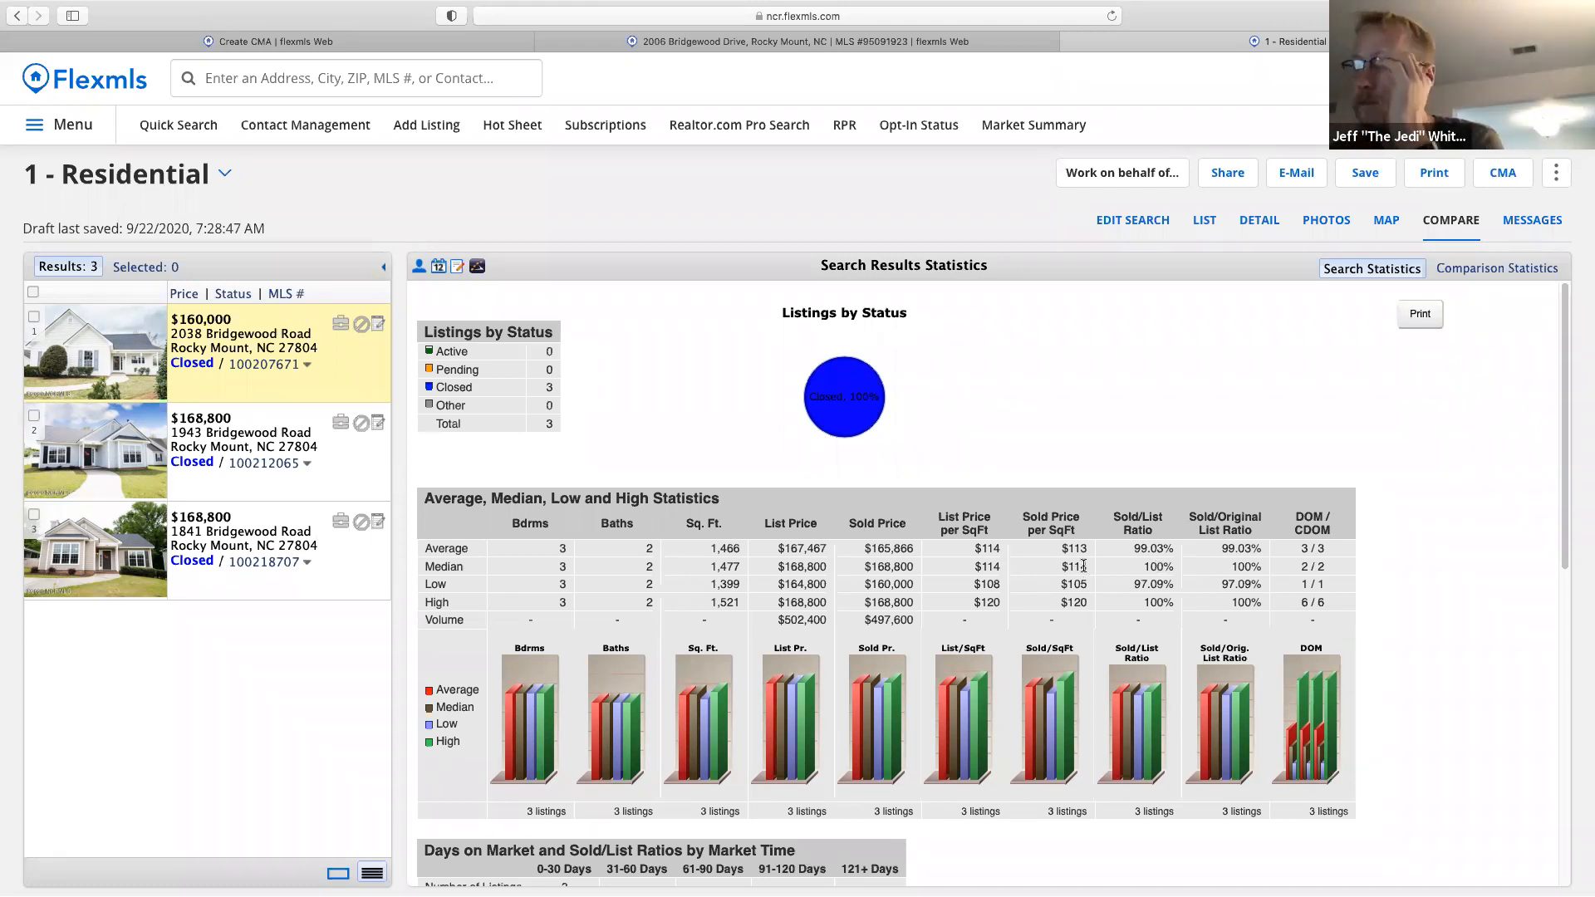
pyautogui.click(345, 42)
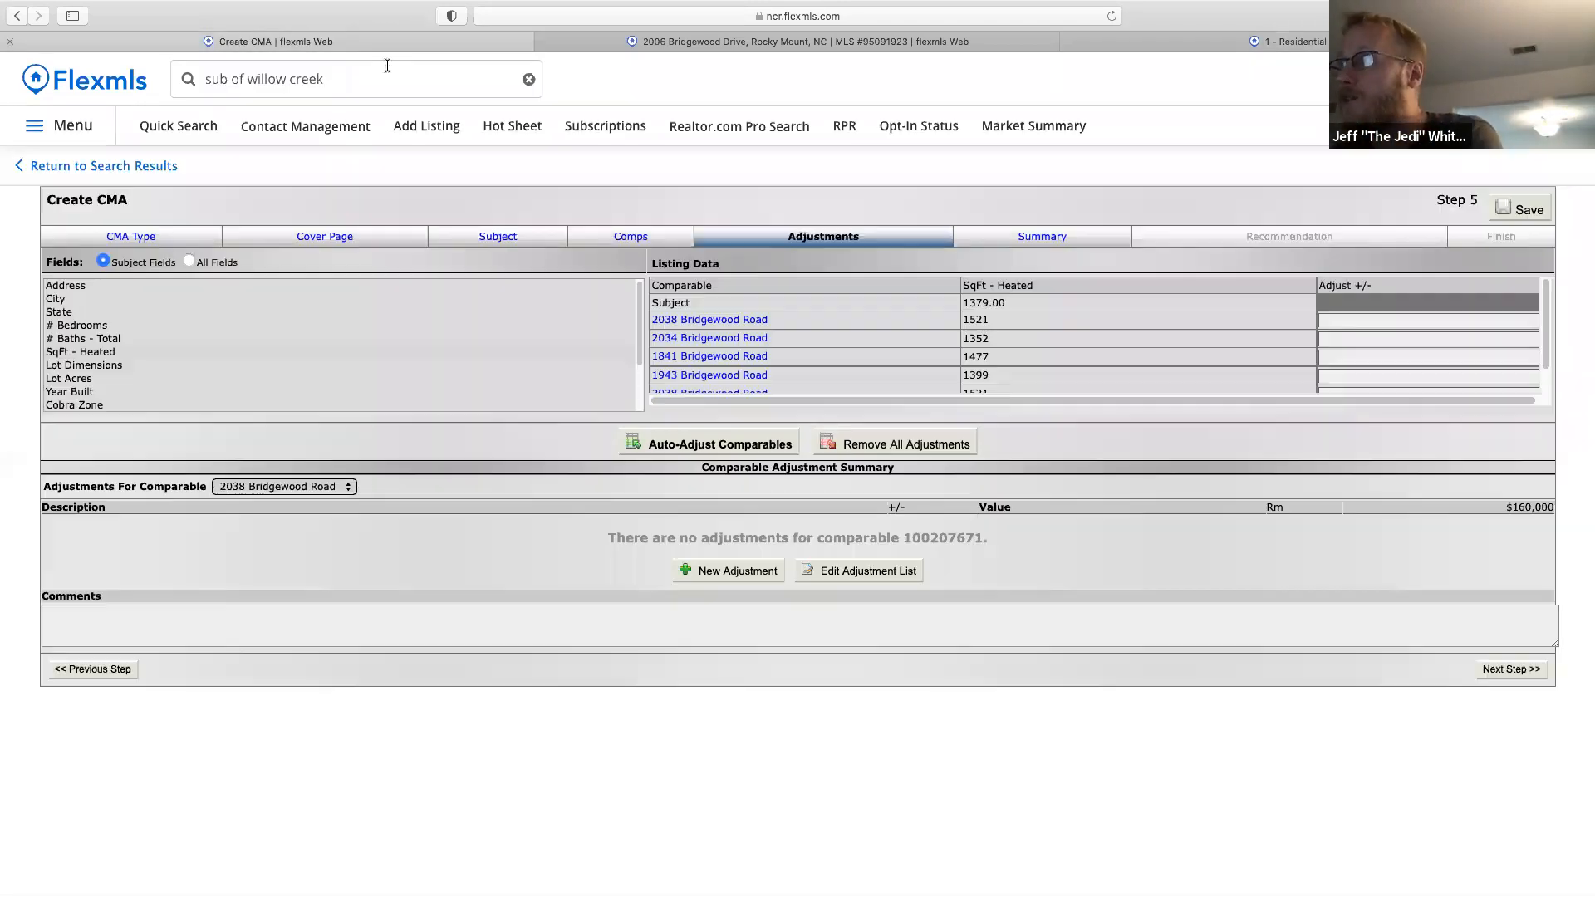
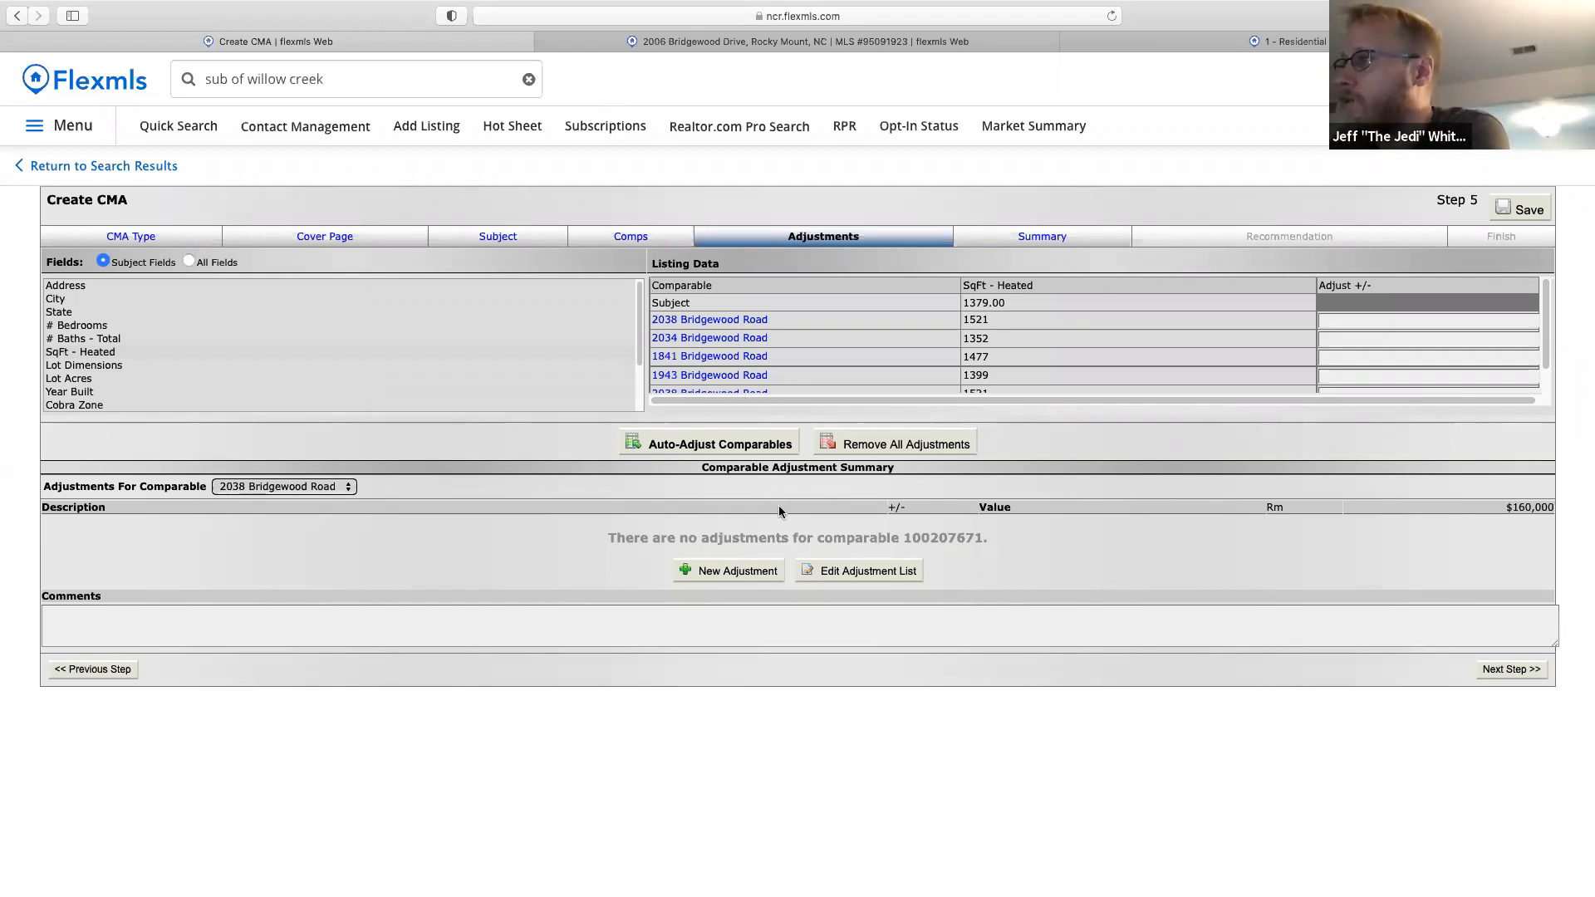
# Create a Residential automatic adjustment of +38 per SqFt - Heated, save it, and return to the CMA.
pyautogui.click(856, 575)
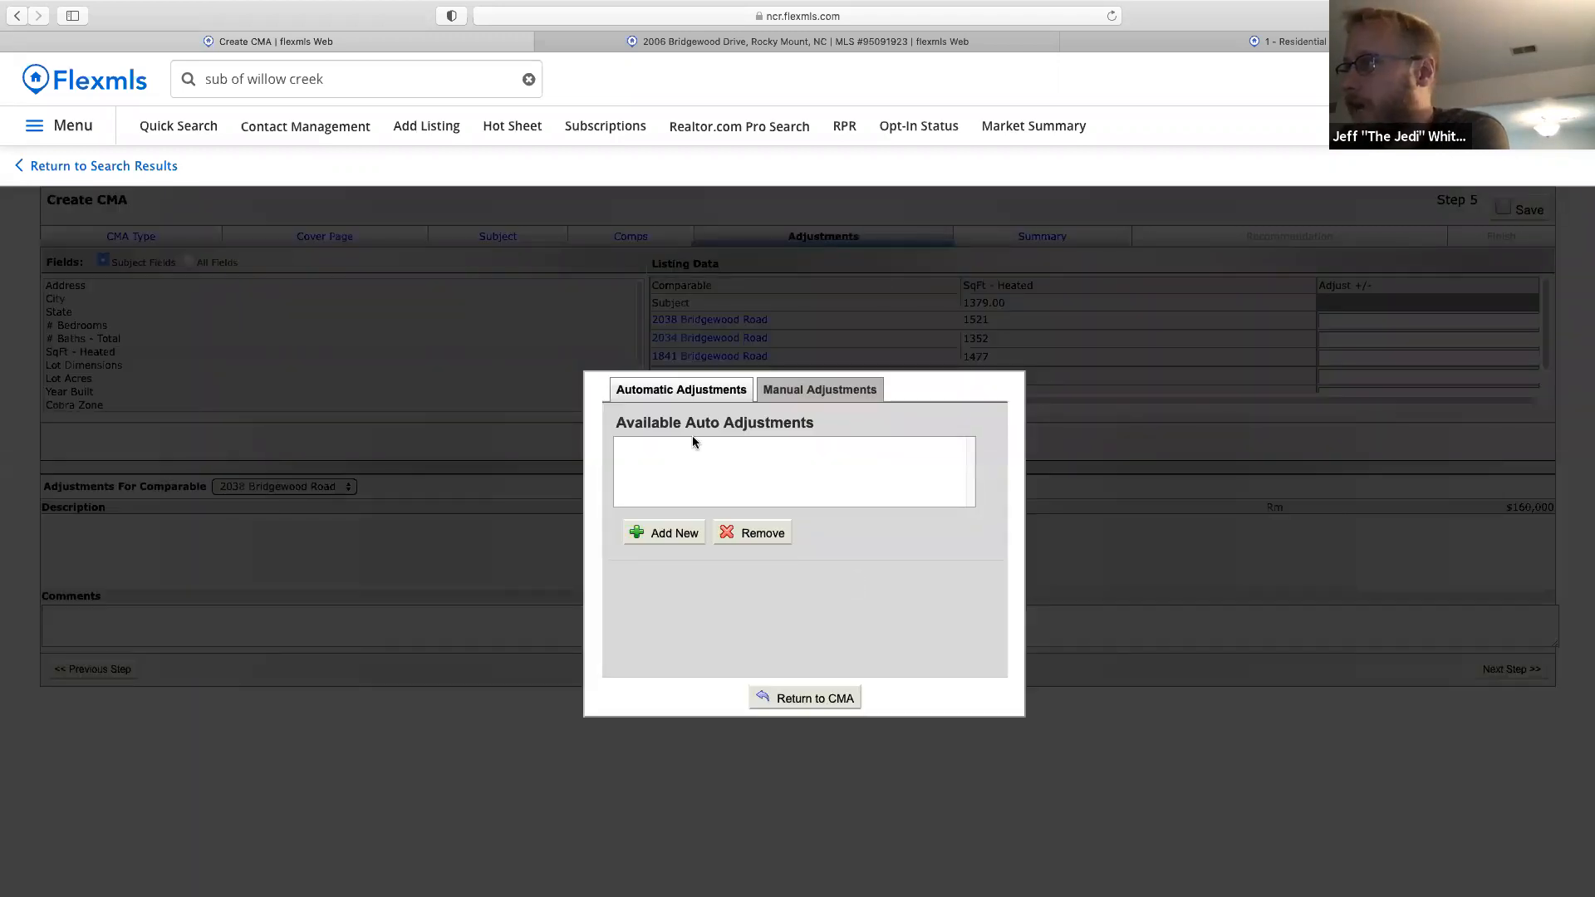
pyautogui.click(671, 533)
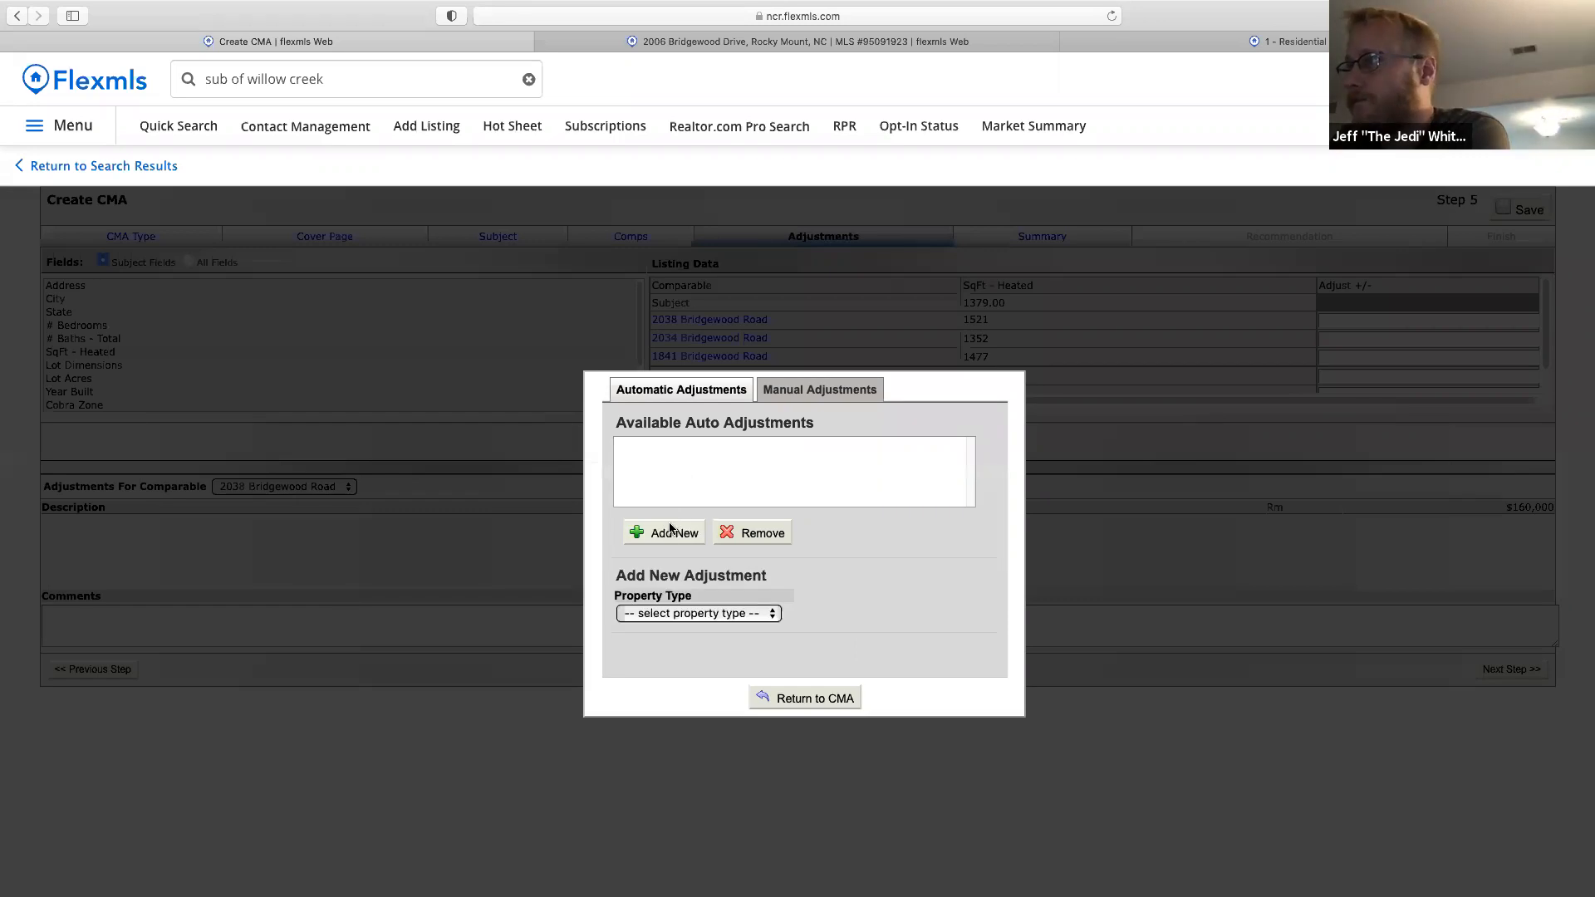
pyautogui.click(729, 613)
pyautogui.click(703, 633)
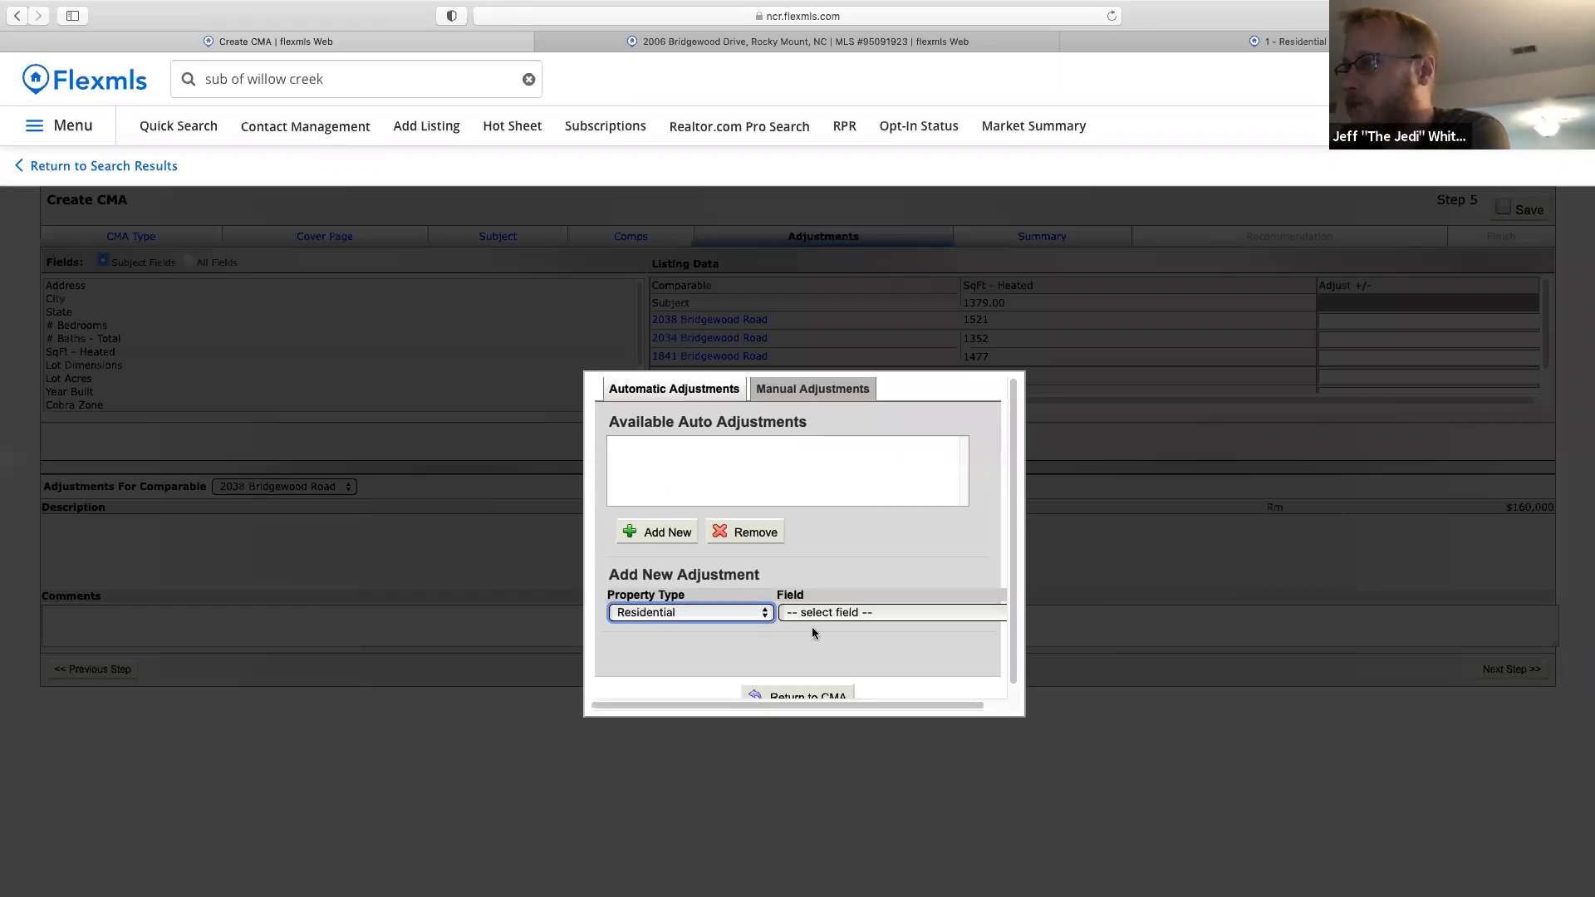
pyautogui.click(873, 615)
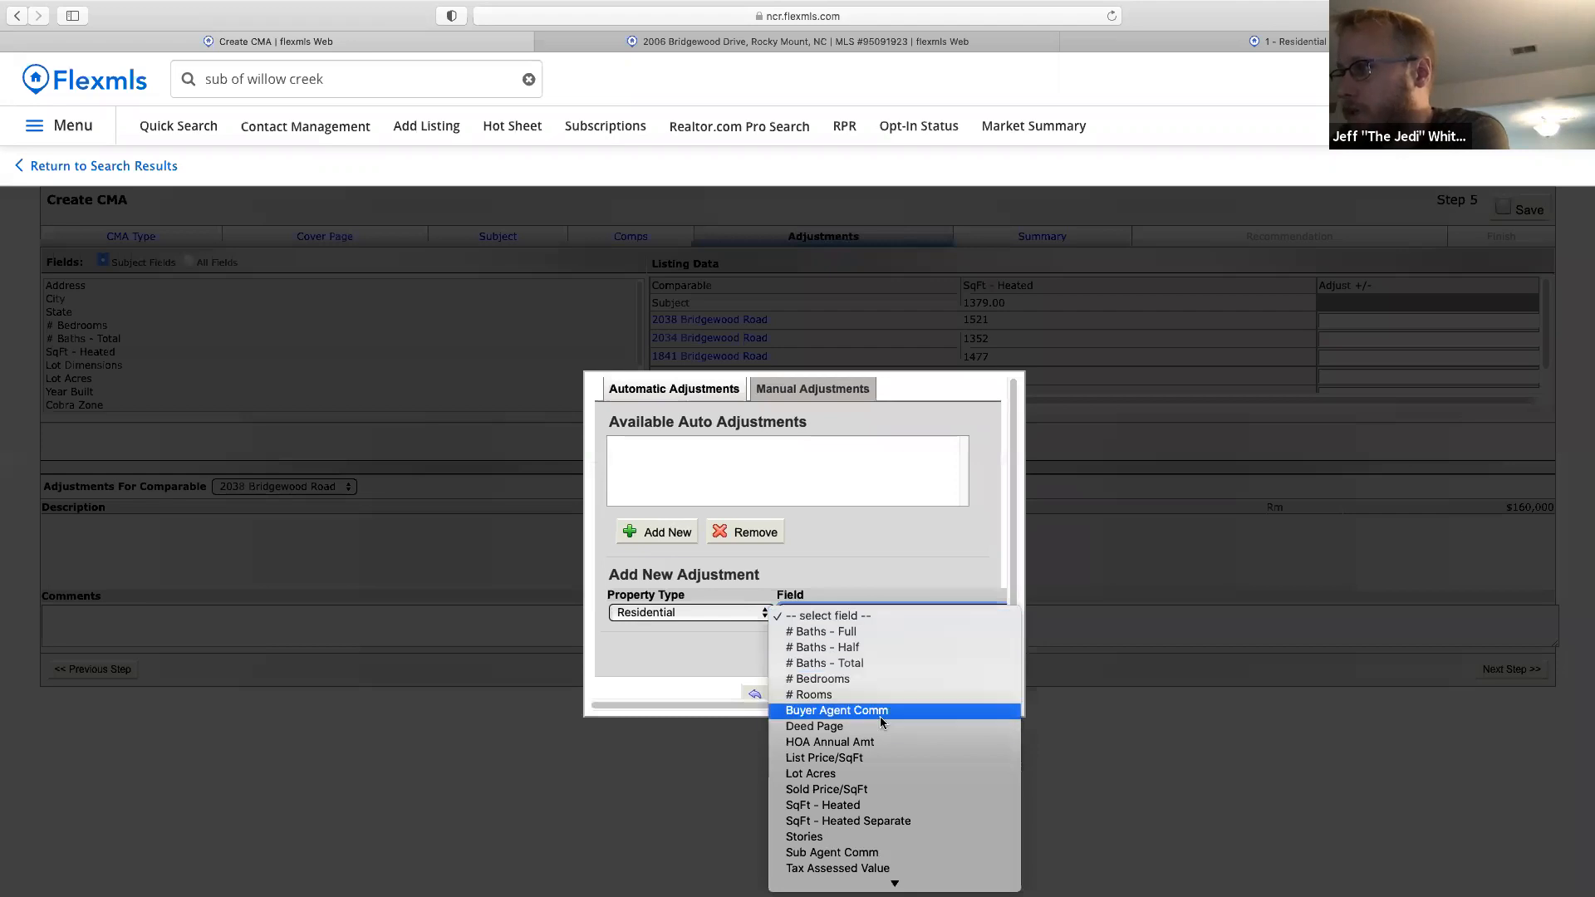
pyautogui.click(837, 810)
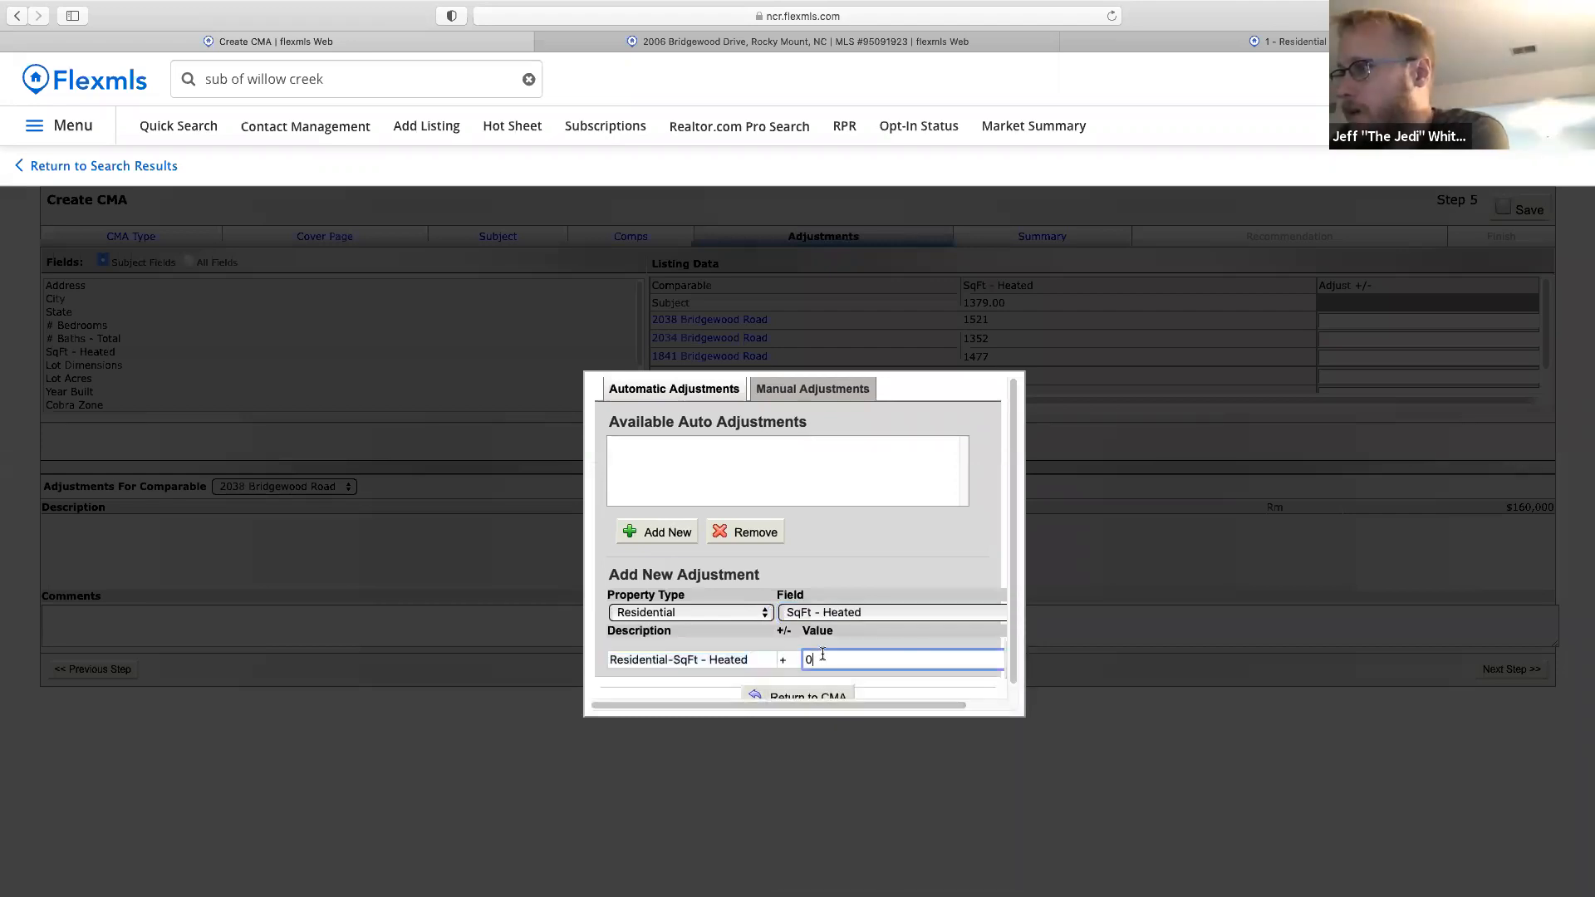
pyautogui.write('38')
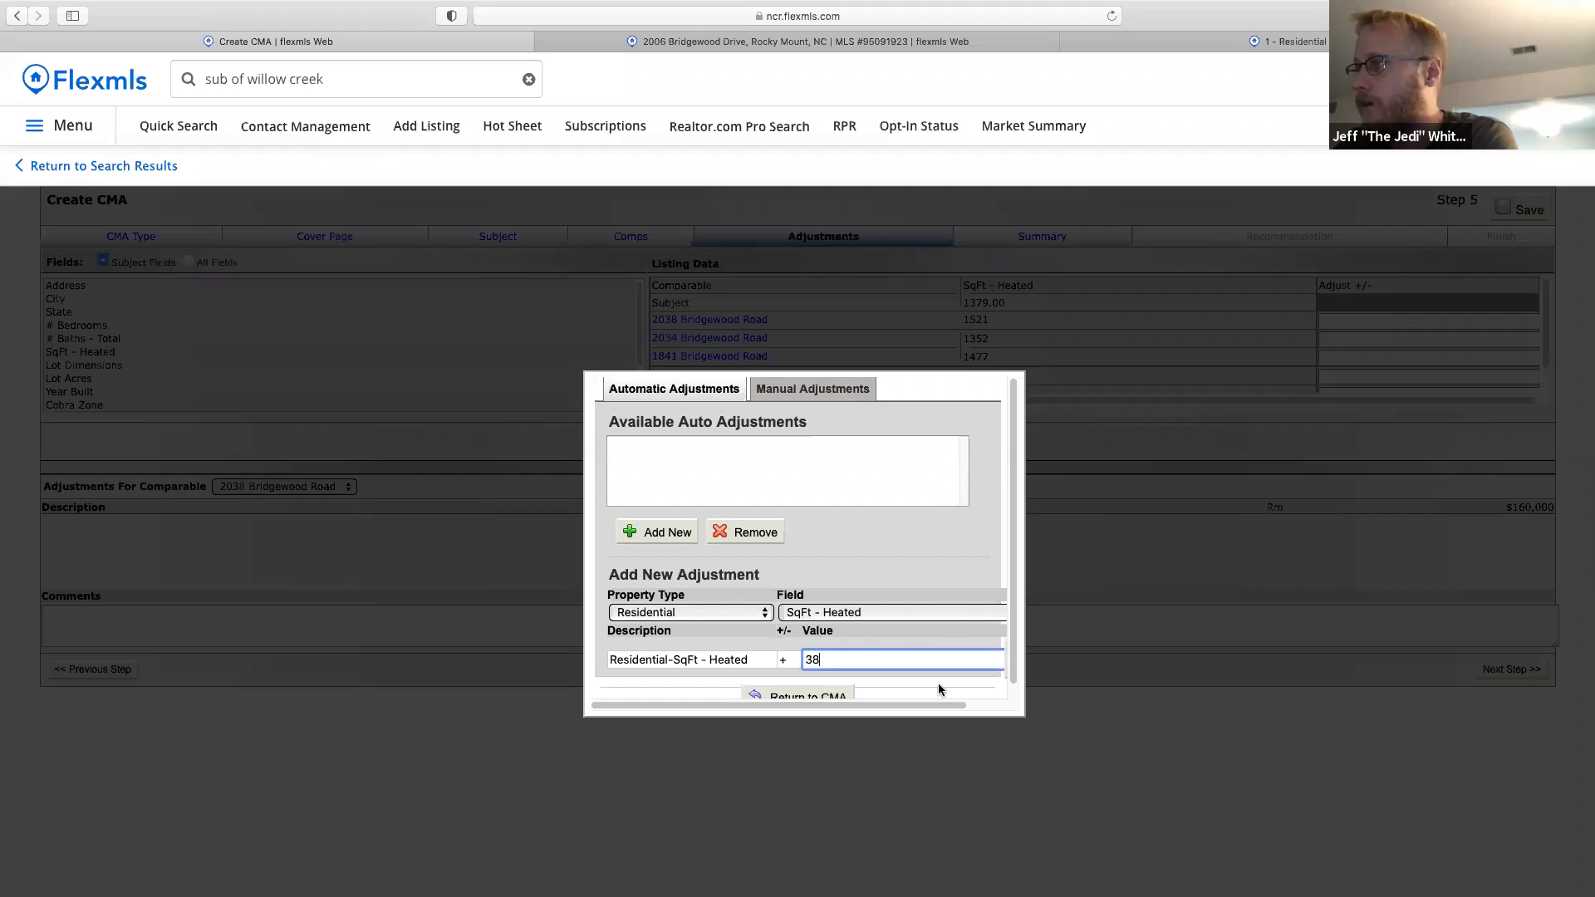
pyautogui.hscroll(3, 938, 683)
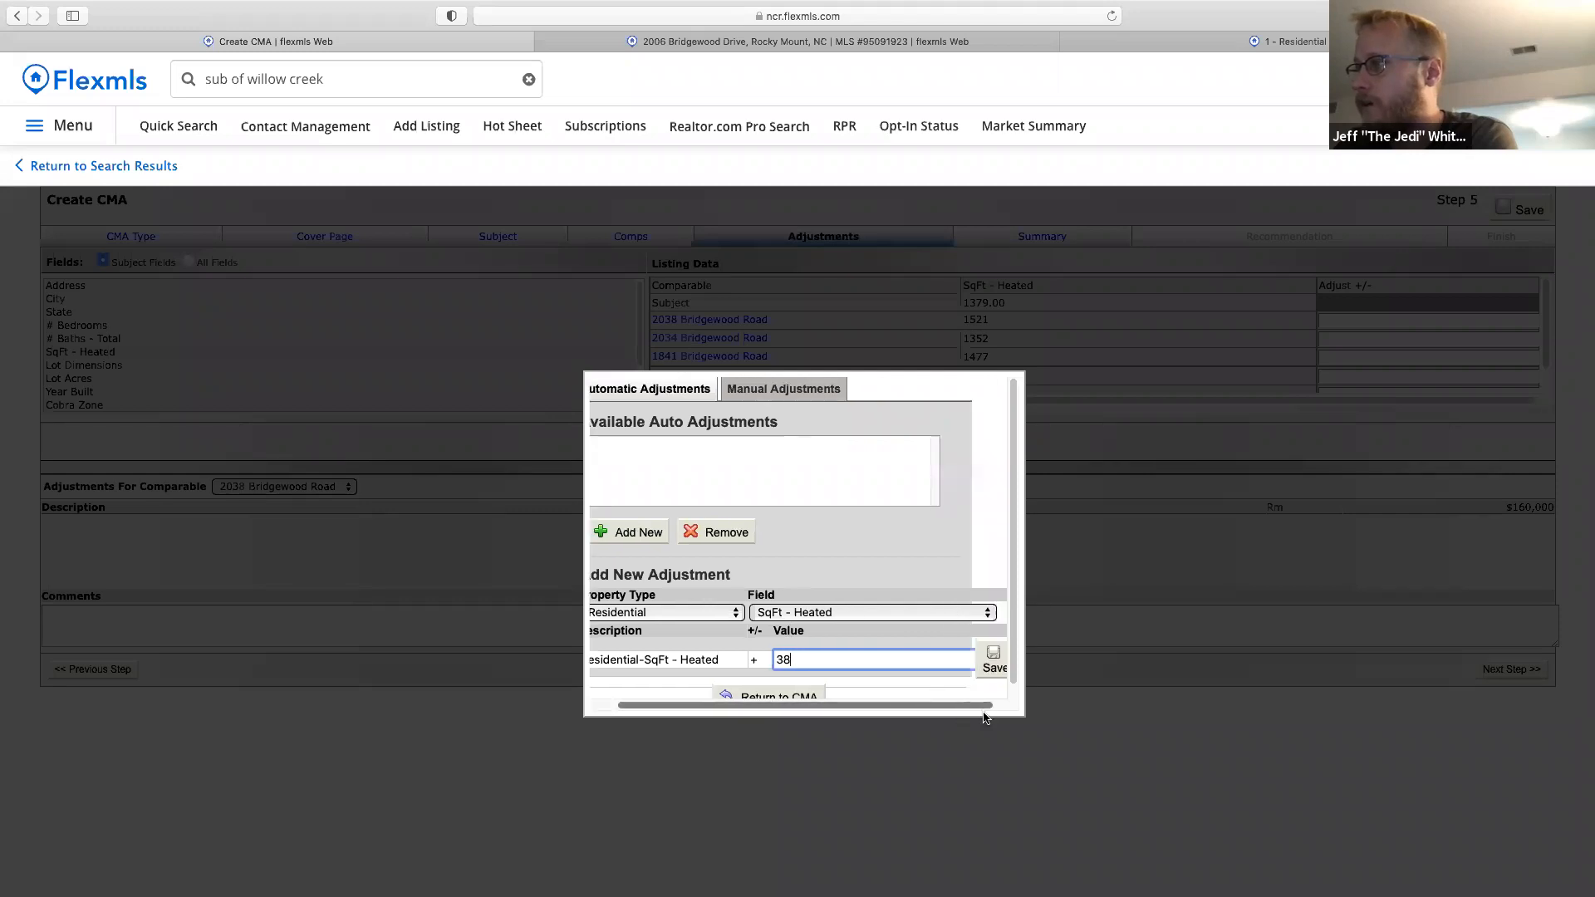
pyautogui.click(980, 665)
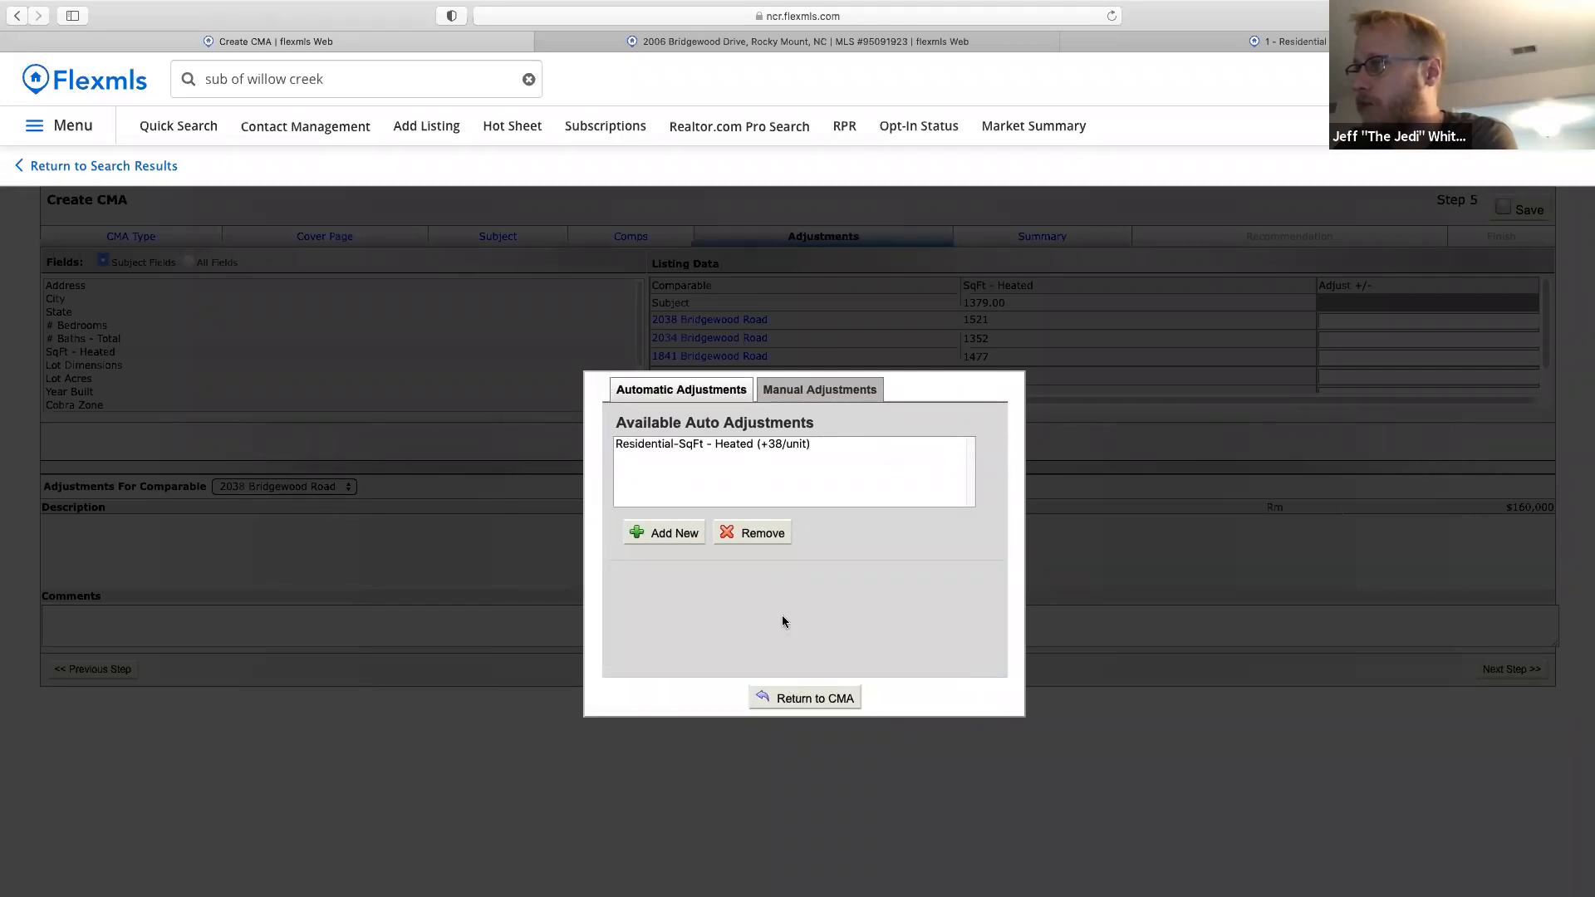
pyautogui.click(801, 700)
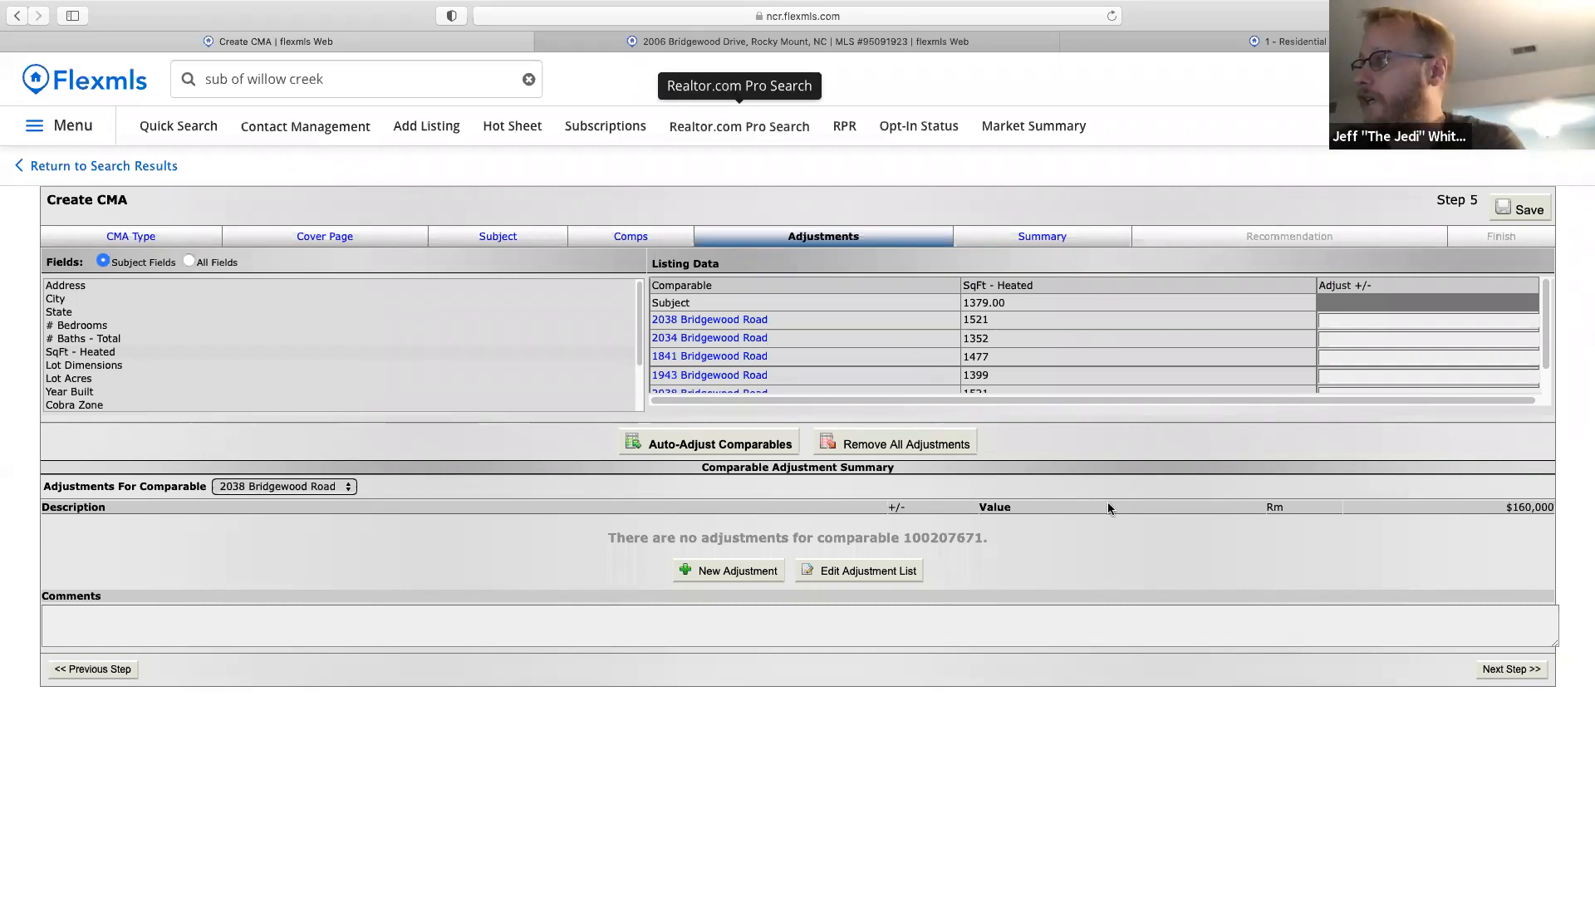
# Advance the CMA to Step 6 Summary and launch Realtor.com Pro Search from the Products menu.
pyautogui.click(1513, 677)
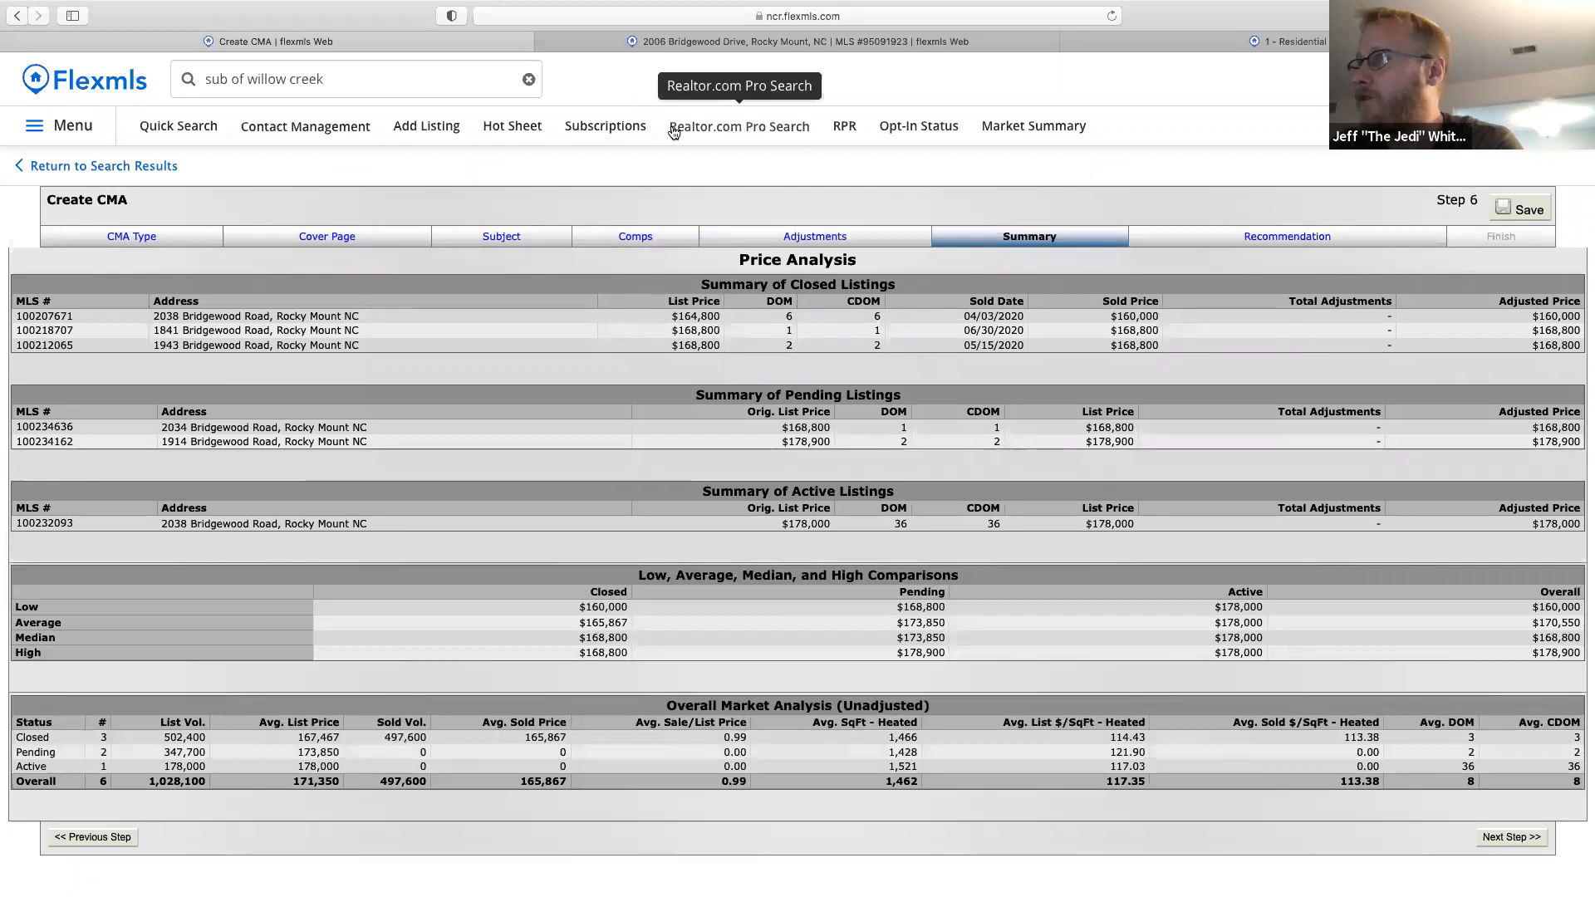
pyautogui.click(58, 131)
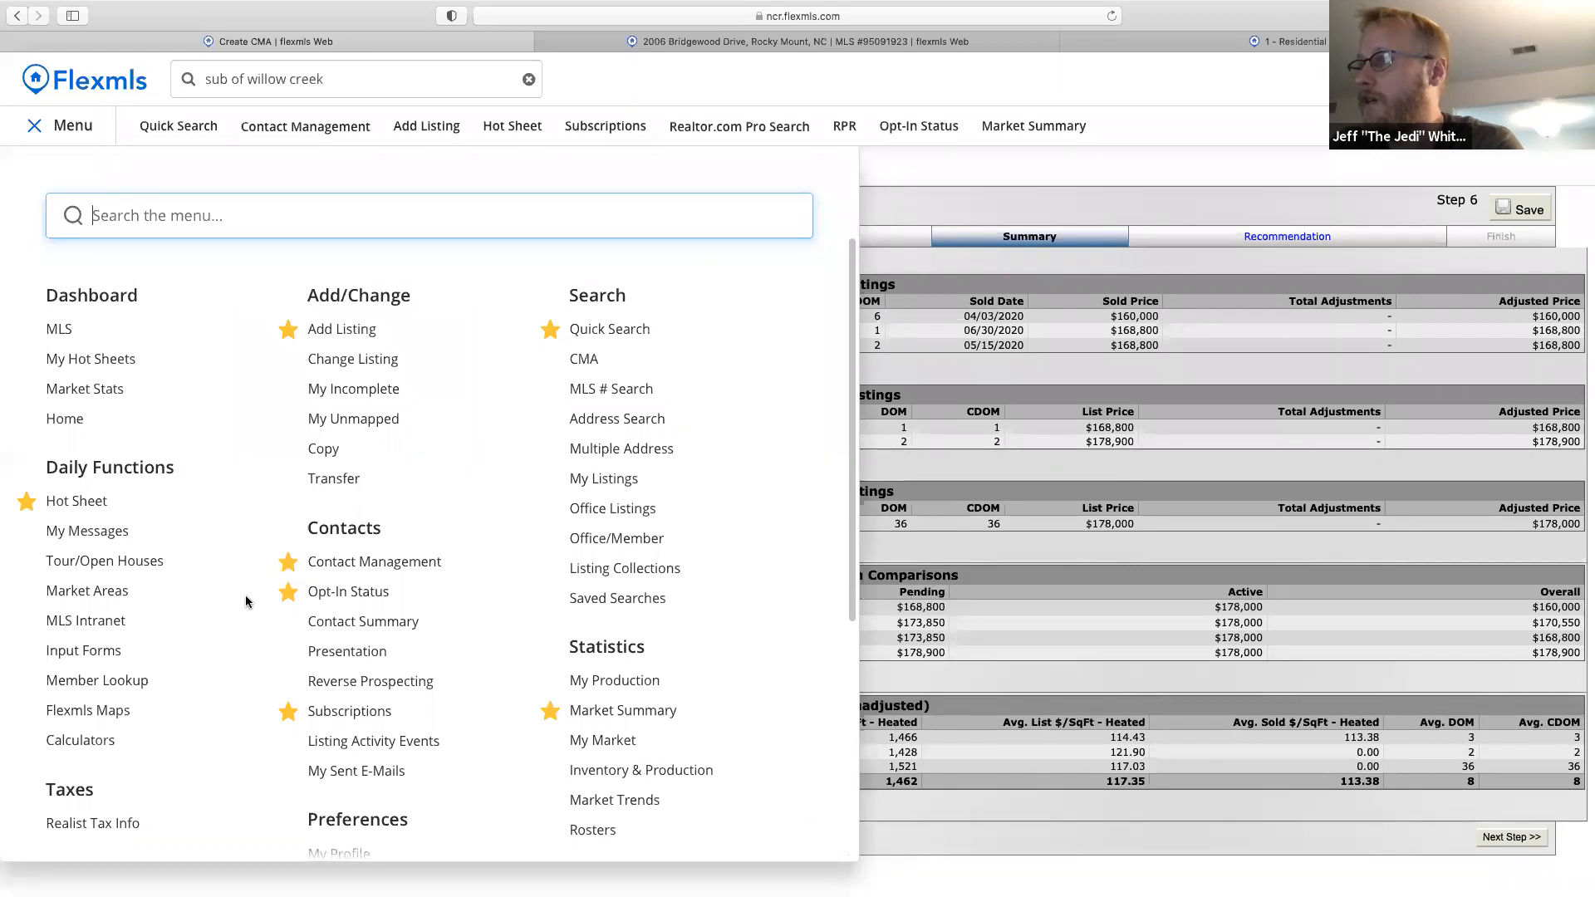
pyautogui.scroll(-5, 769, 509)
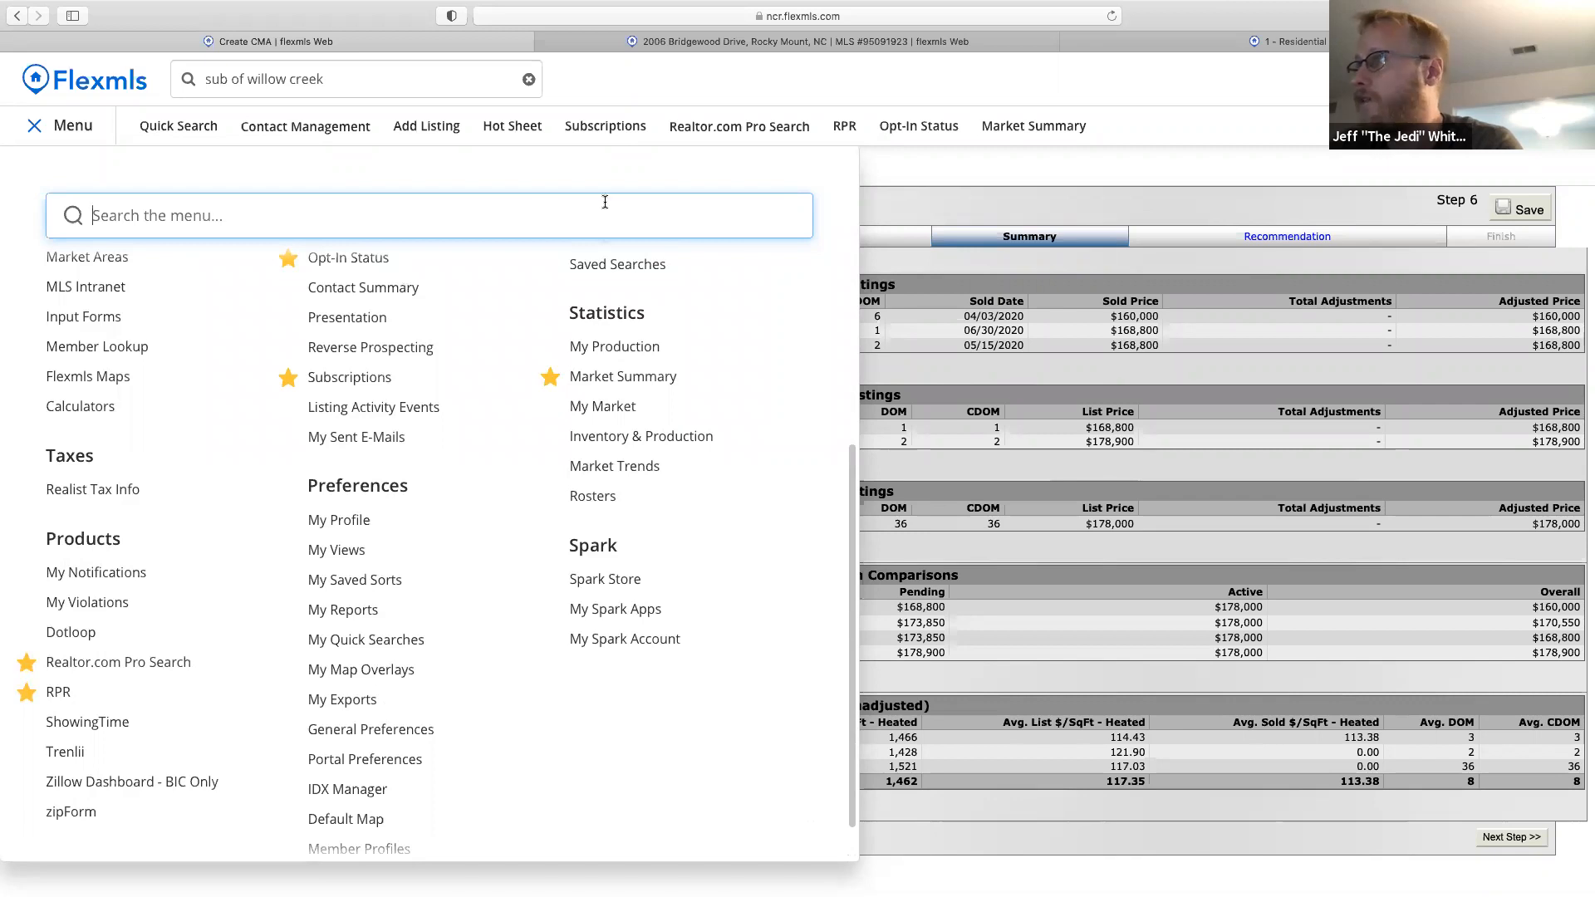
pyautogui.click(730, 128)
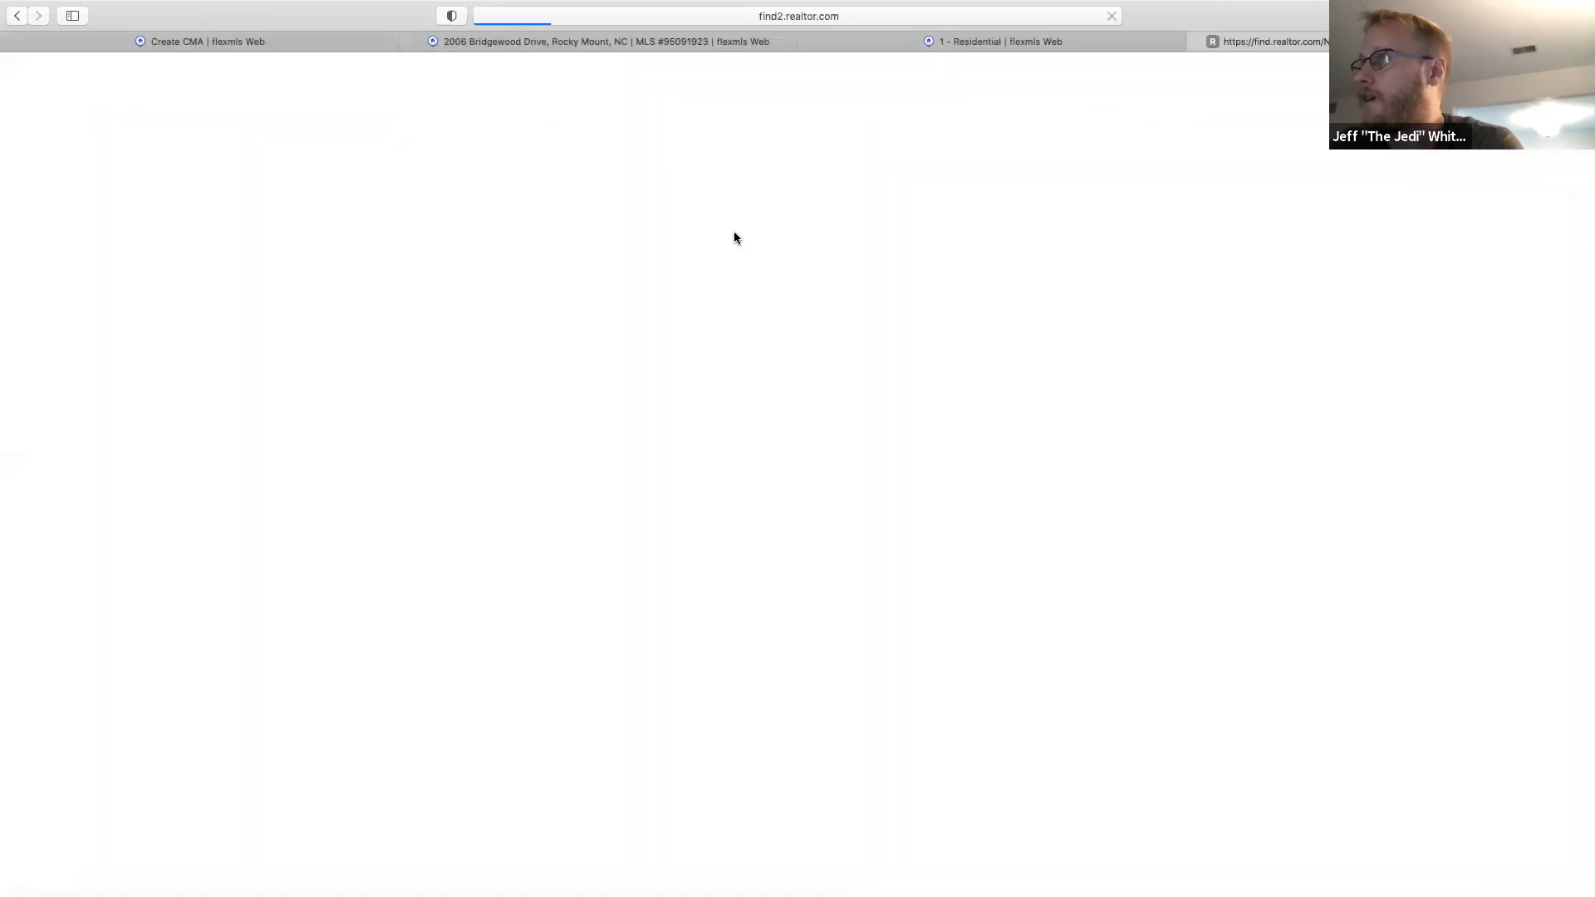
# Create the realtor.com Professional Search account using the agent's e-mail address.
pyautogui.click(706, 262)
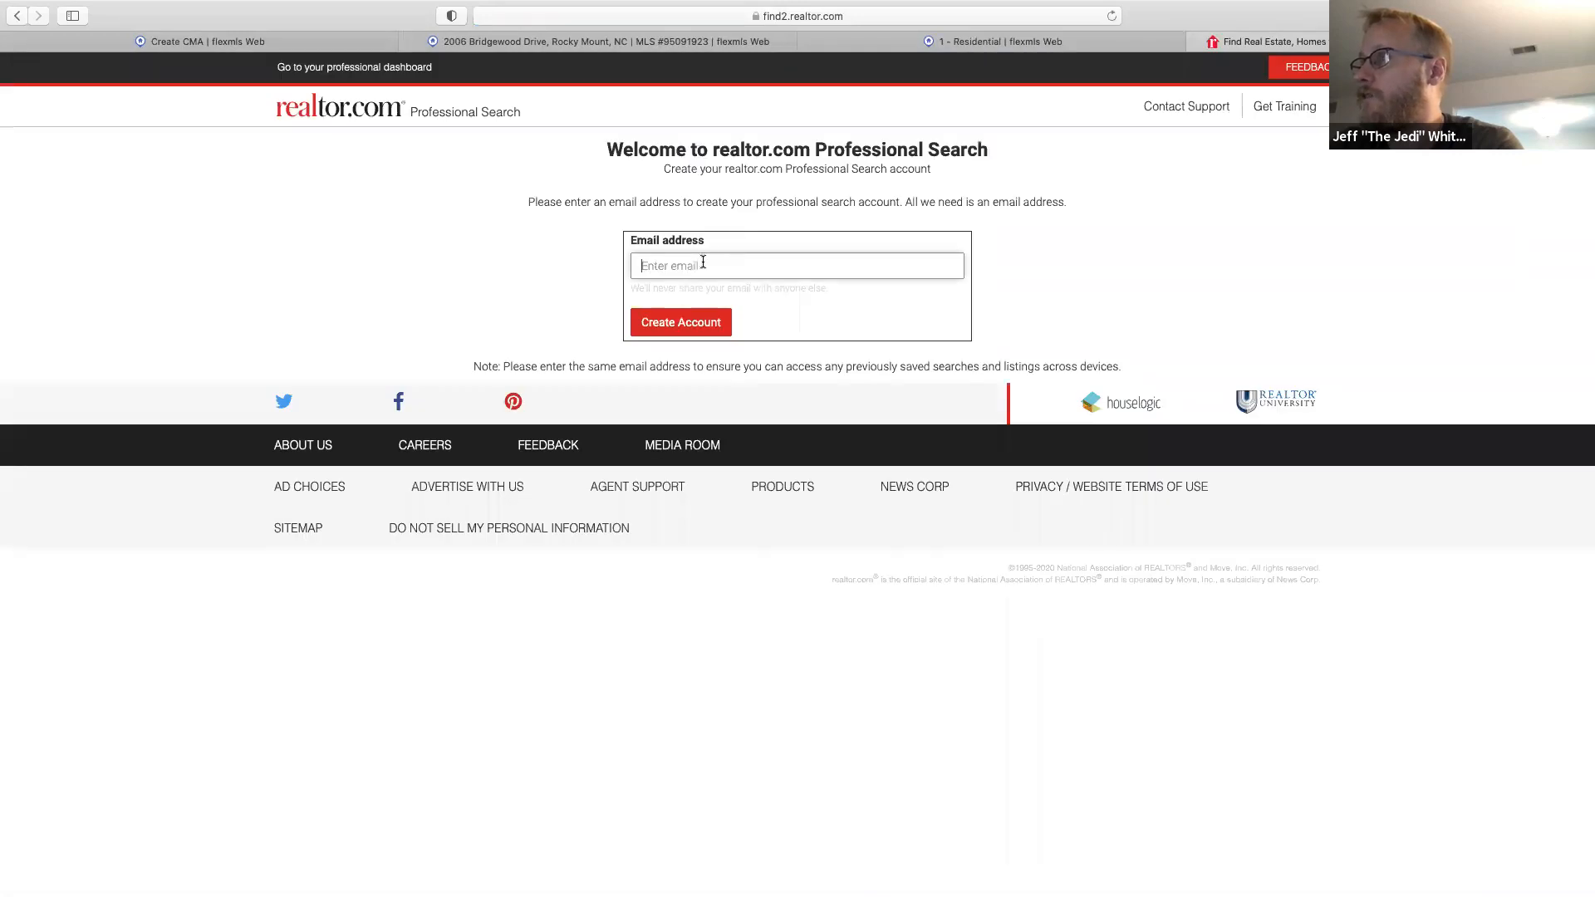
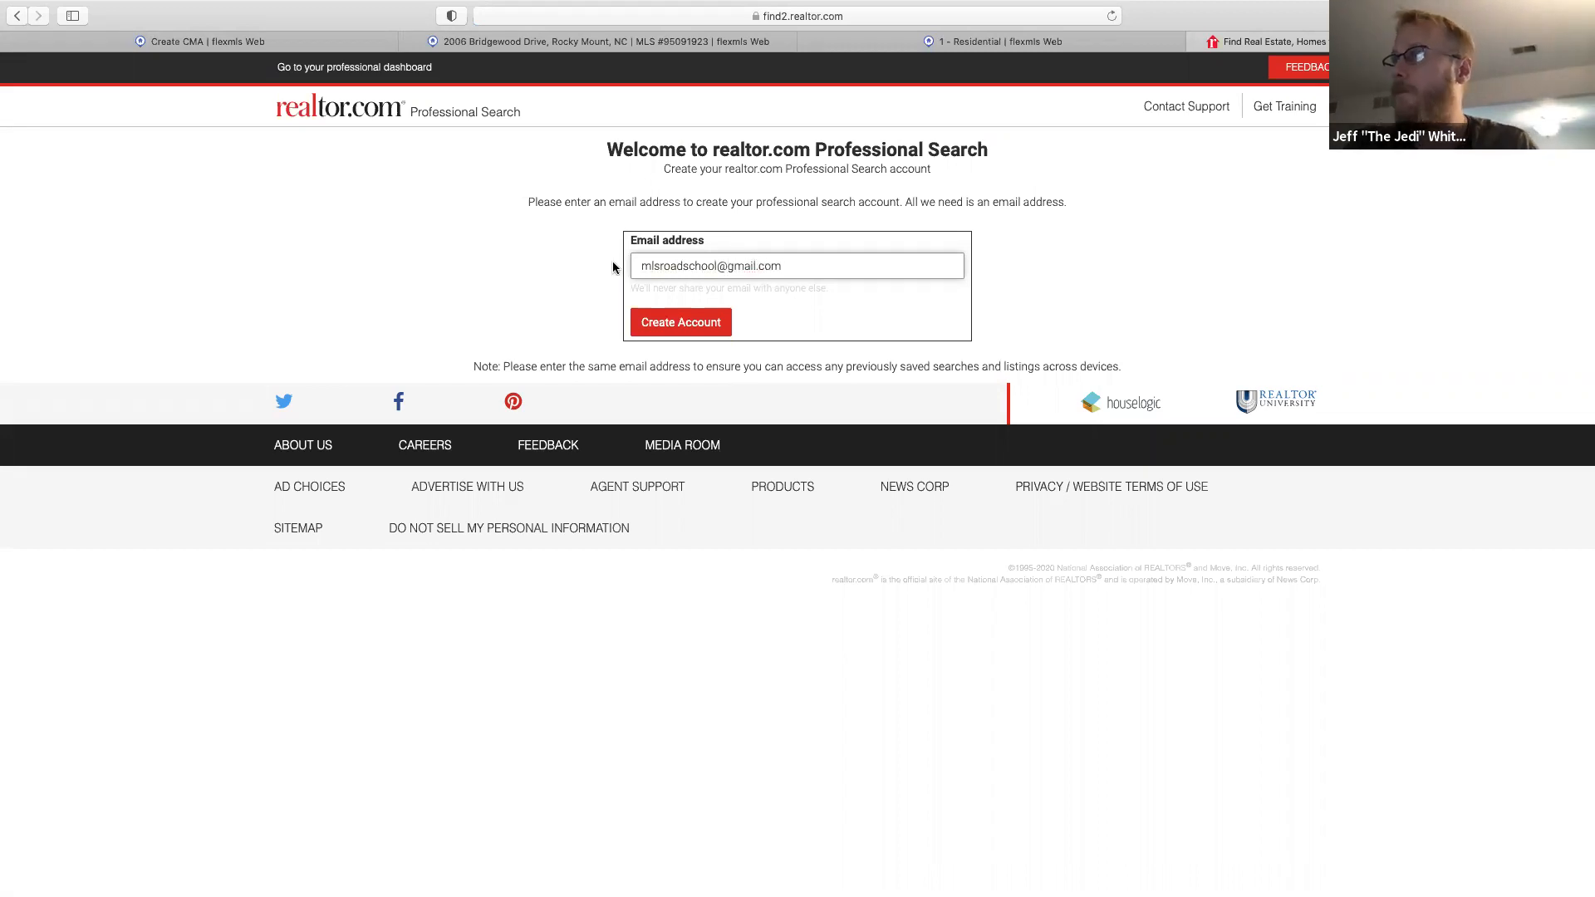
pyautogui.click(672, 327)
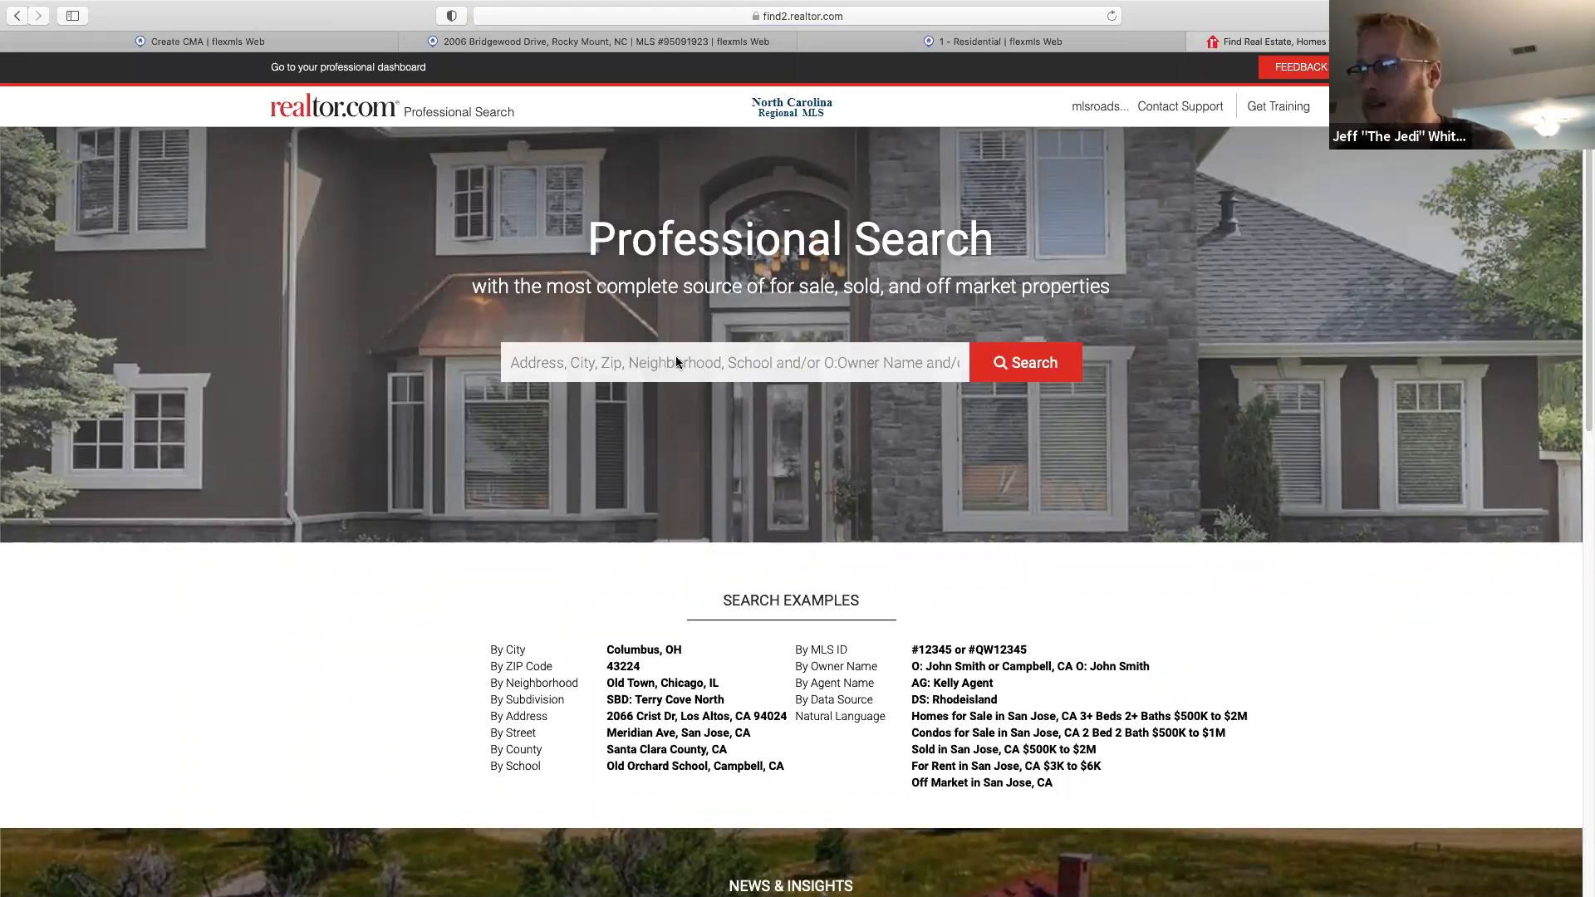
pyautogui.click(740, 348)
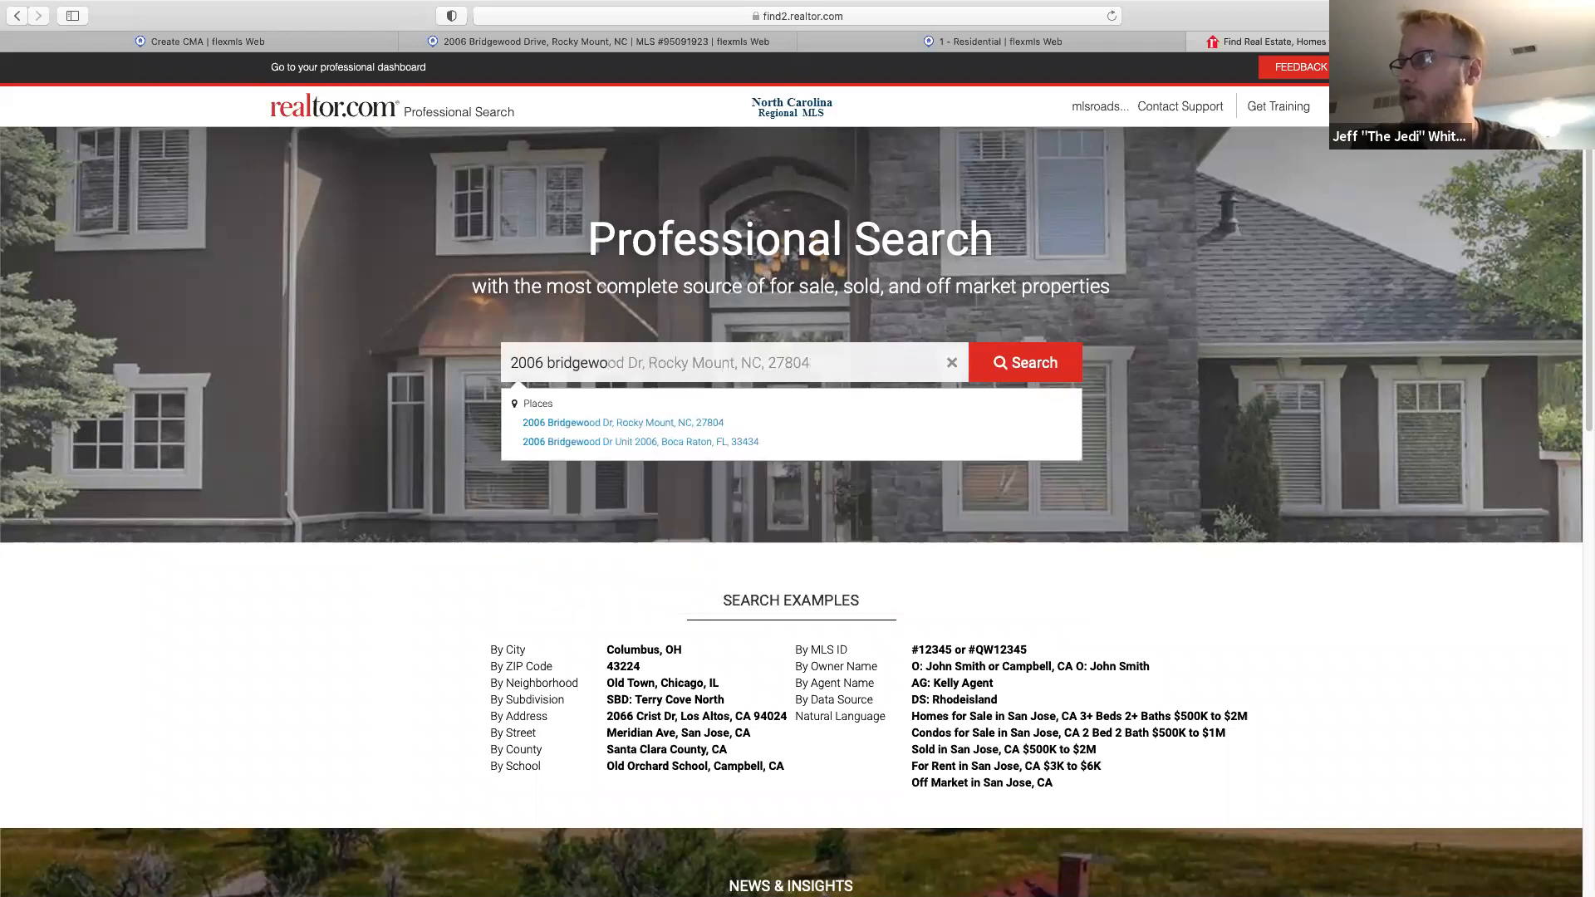
pyautogui.click(702, 423)
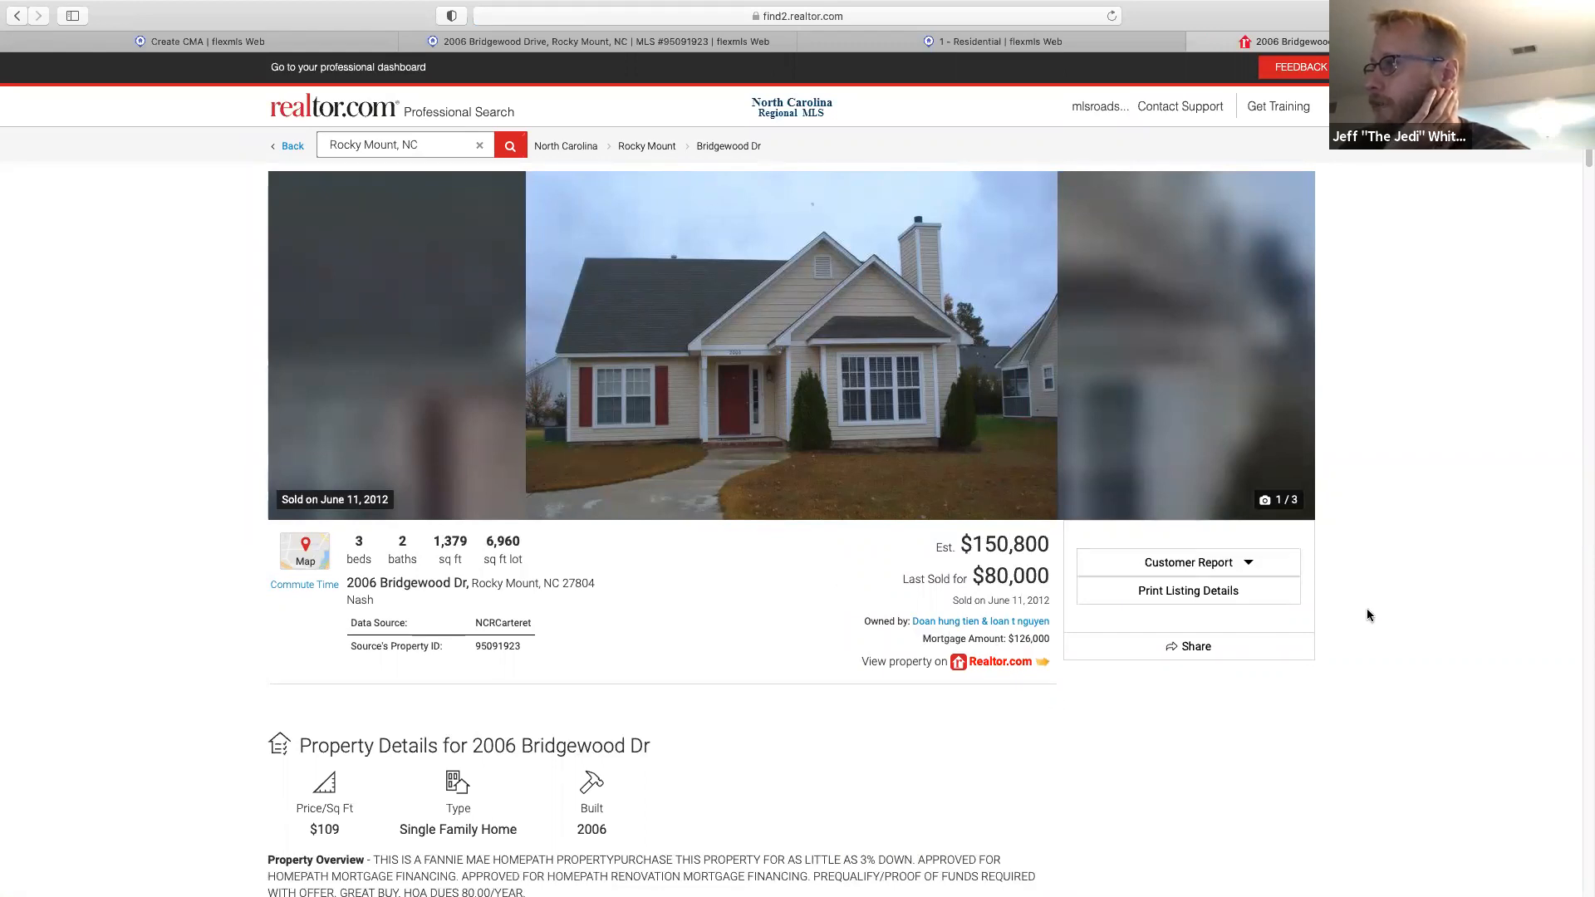
pyautogui.scroll(-10, 1369, 615)
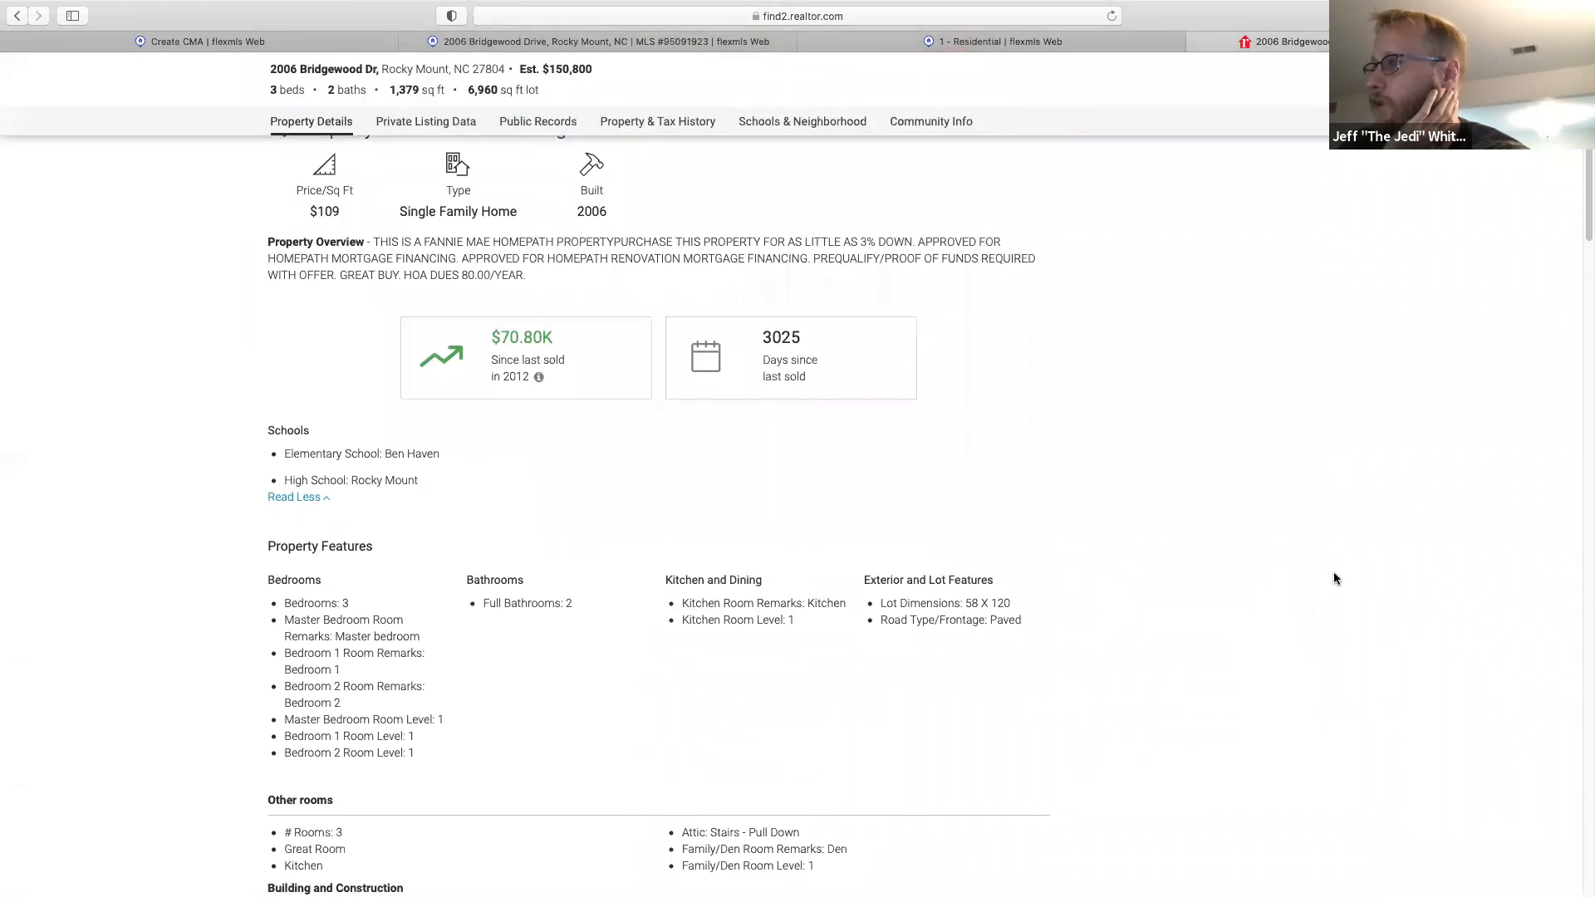
pyautogui.scroll(-20, 1334, 577)
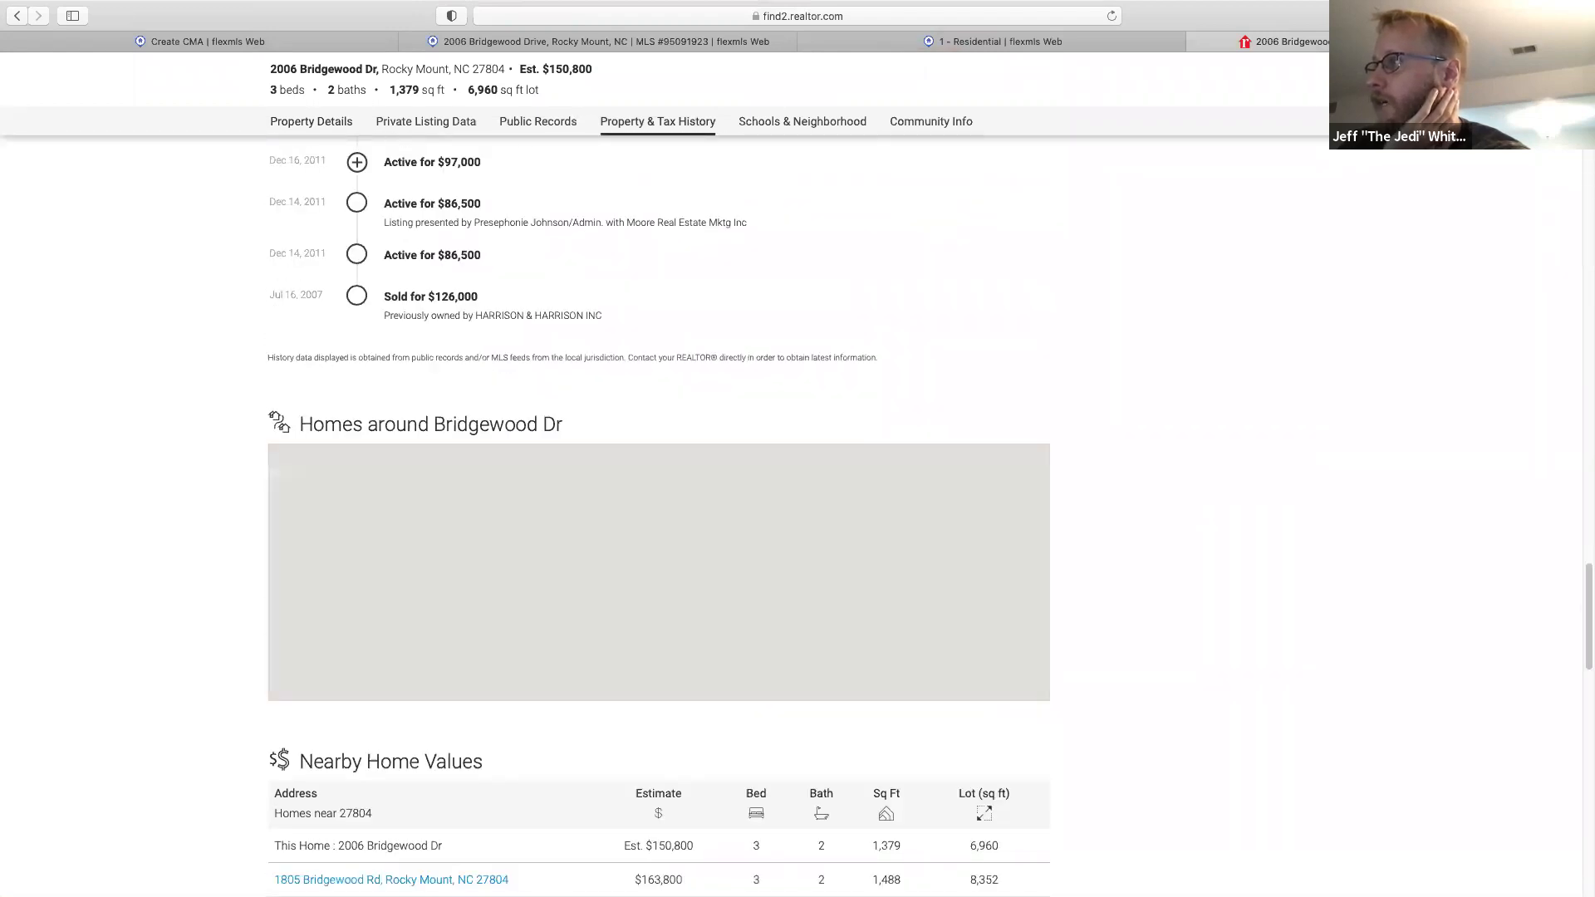
pyautogui.moveTo(1589, 611); pyautogui.dragTo(1588, 609)
pyautogui.scroll(20, 1493, 314)
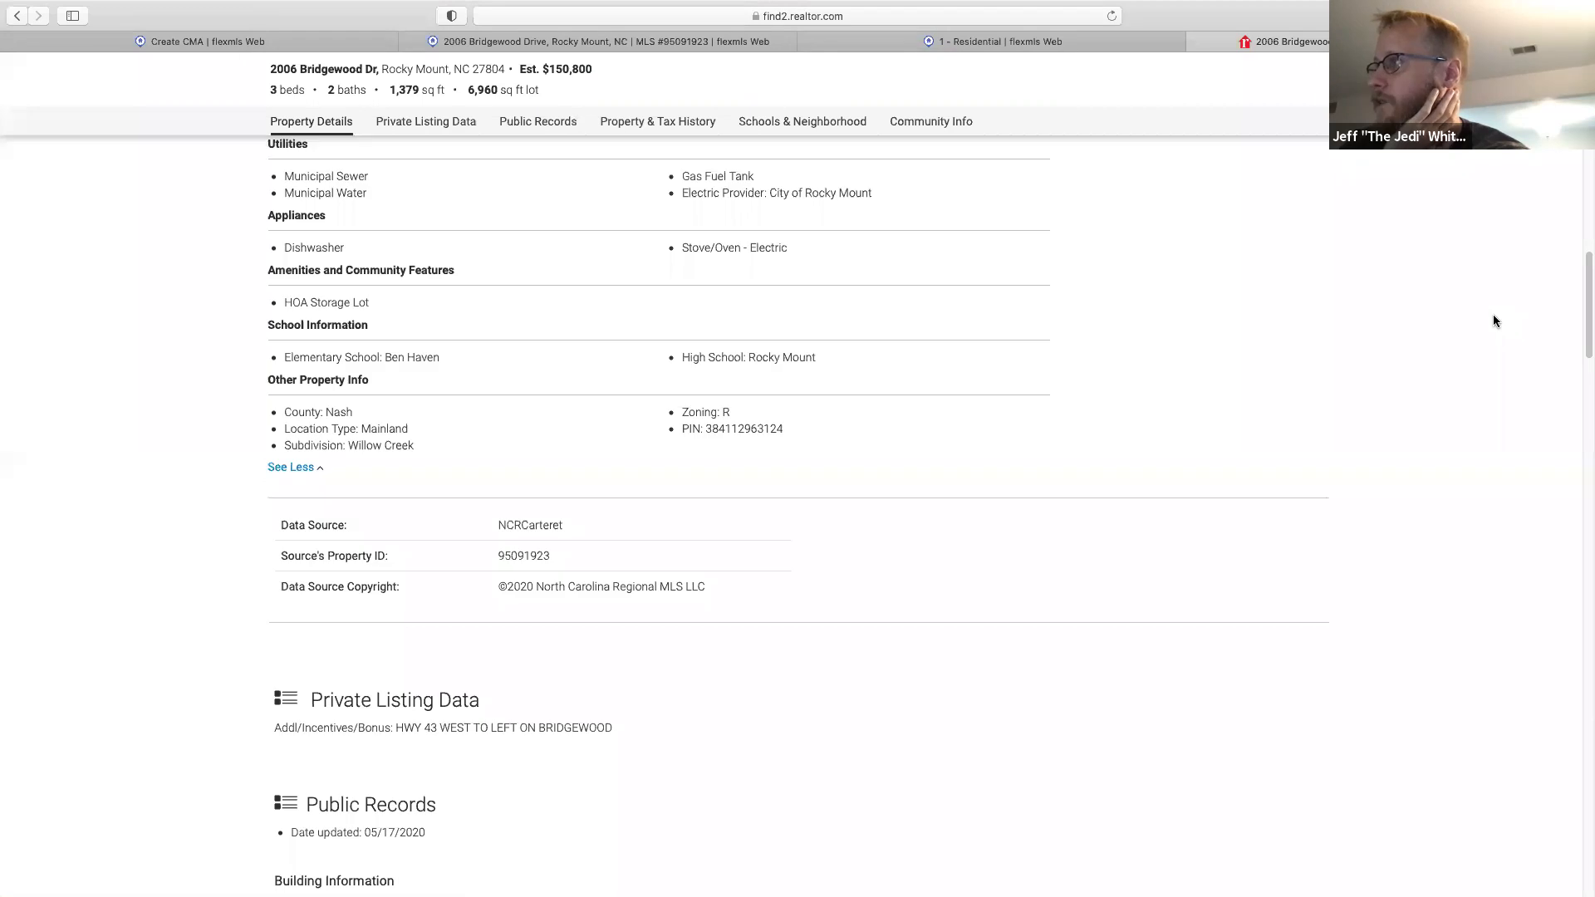
pyautogui.scroll(5, 875, 327)
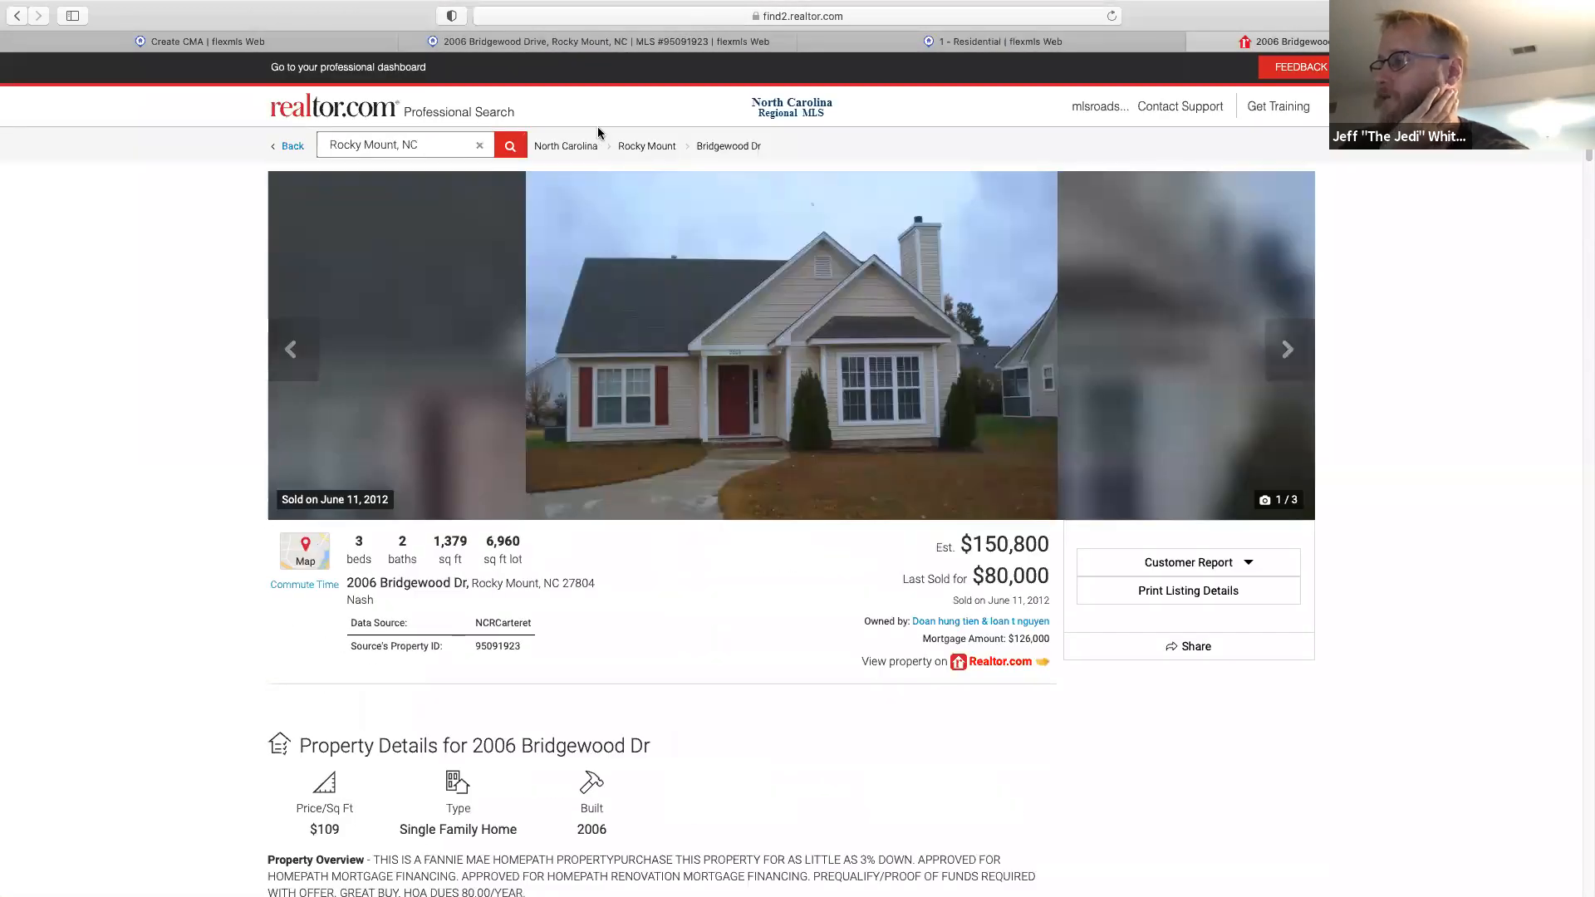
pyautogui.moveTo(692, 219)
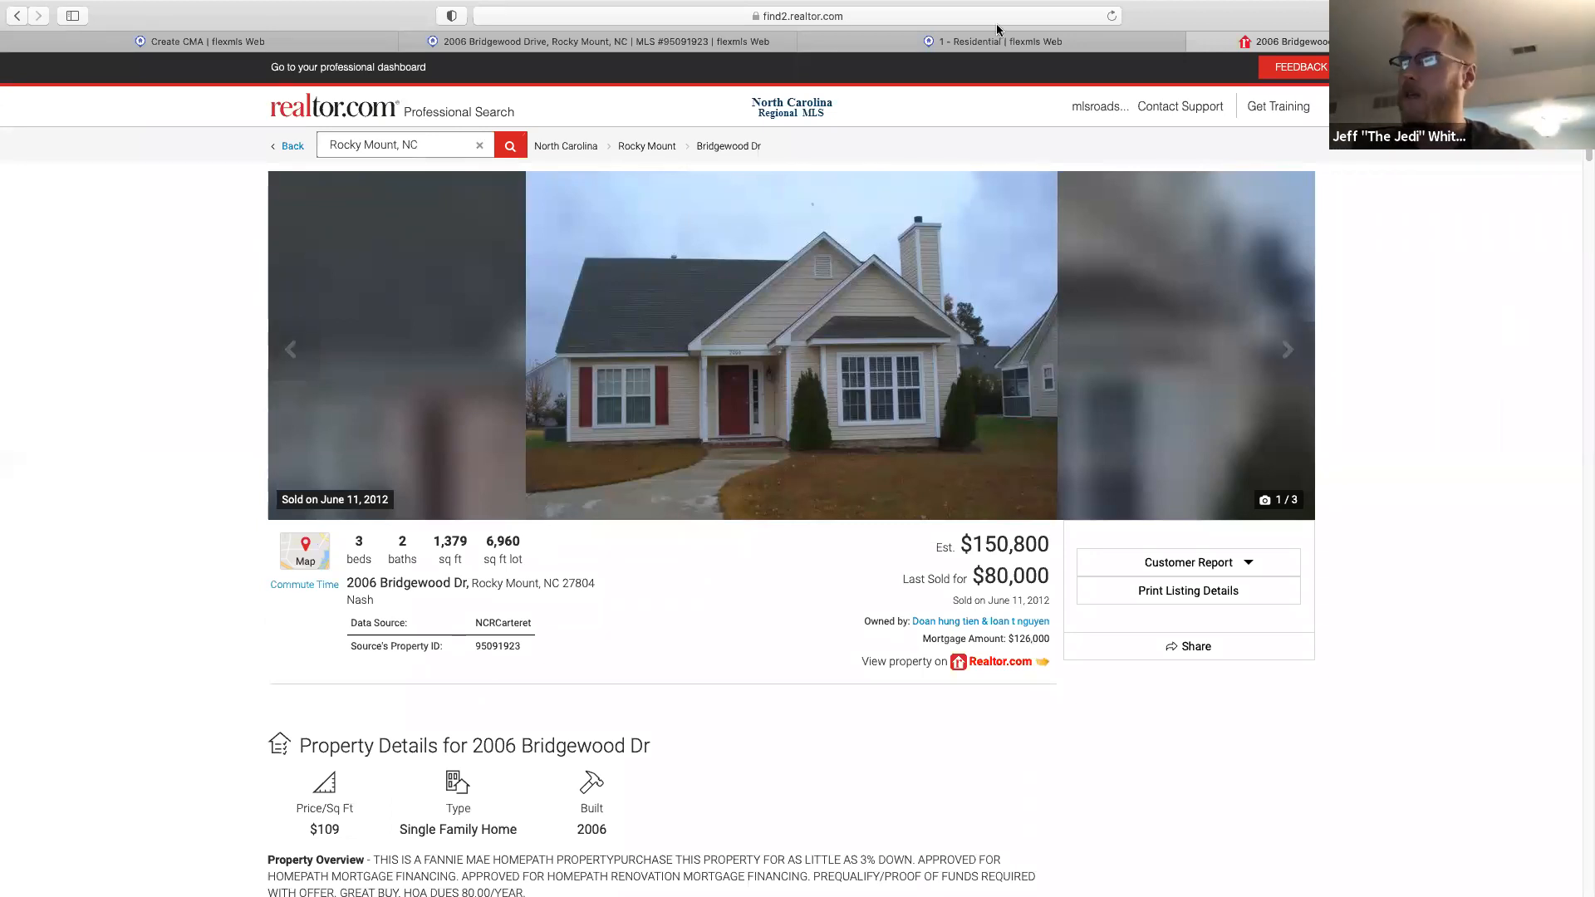
pyautogui.click(1197, 42)
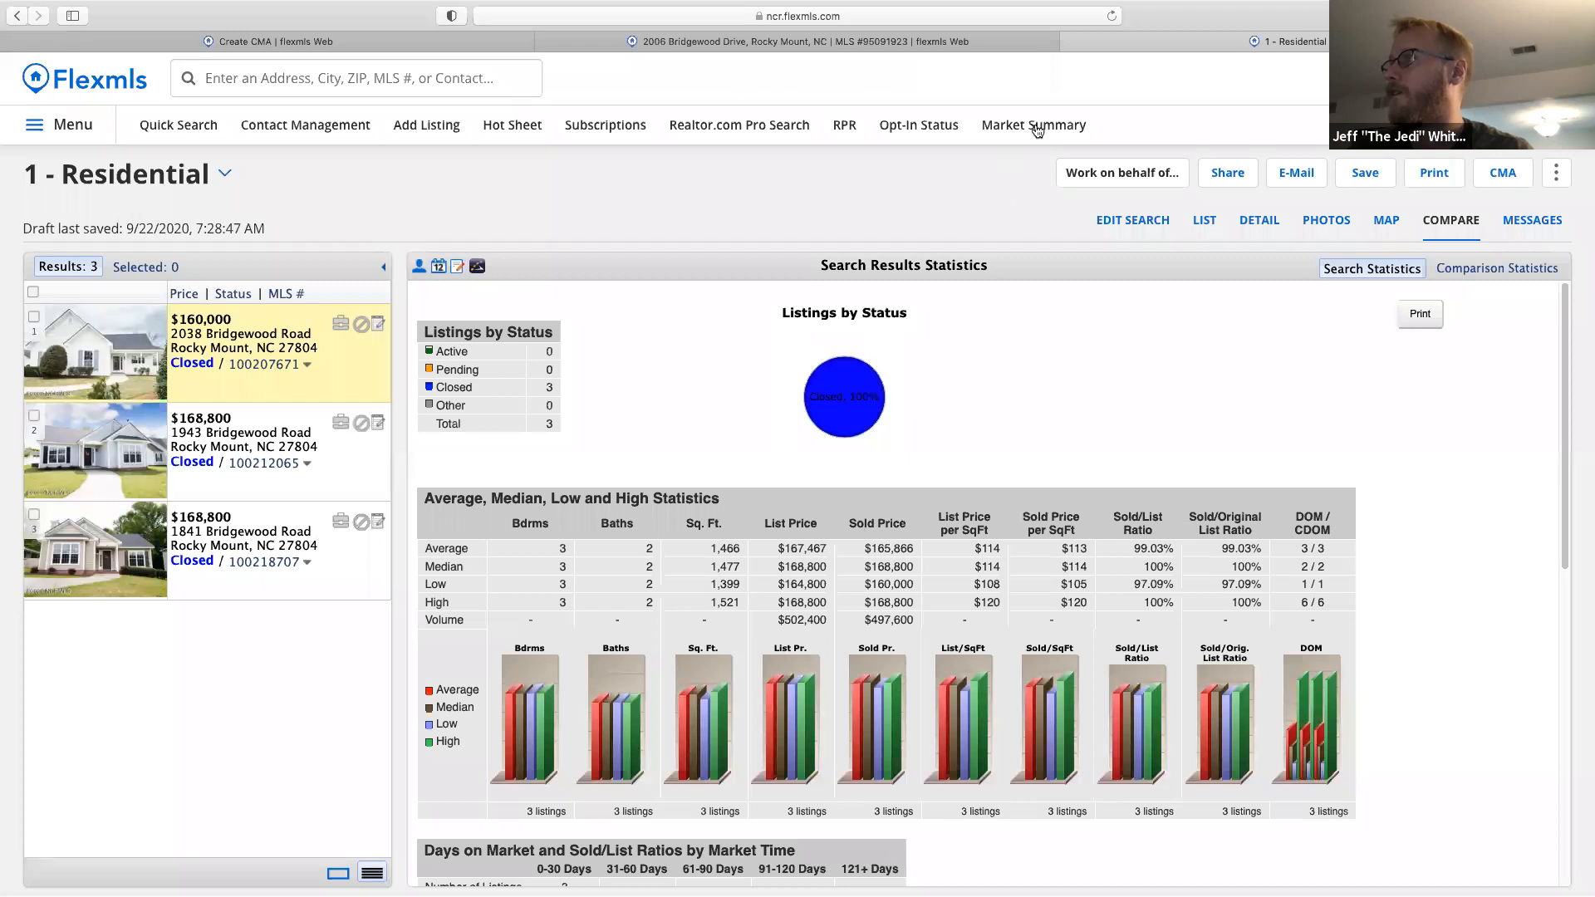
pyautogui.click(1074, 42)
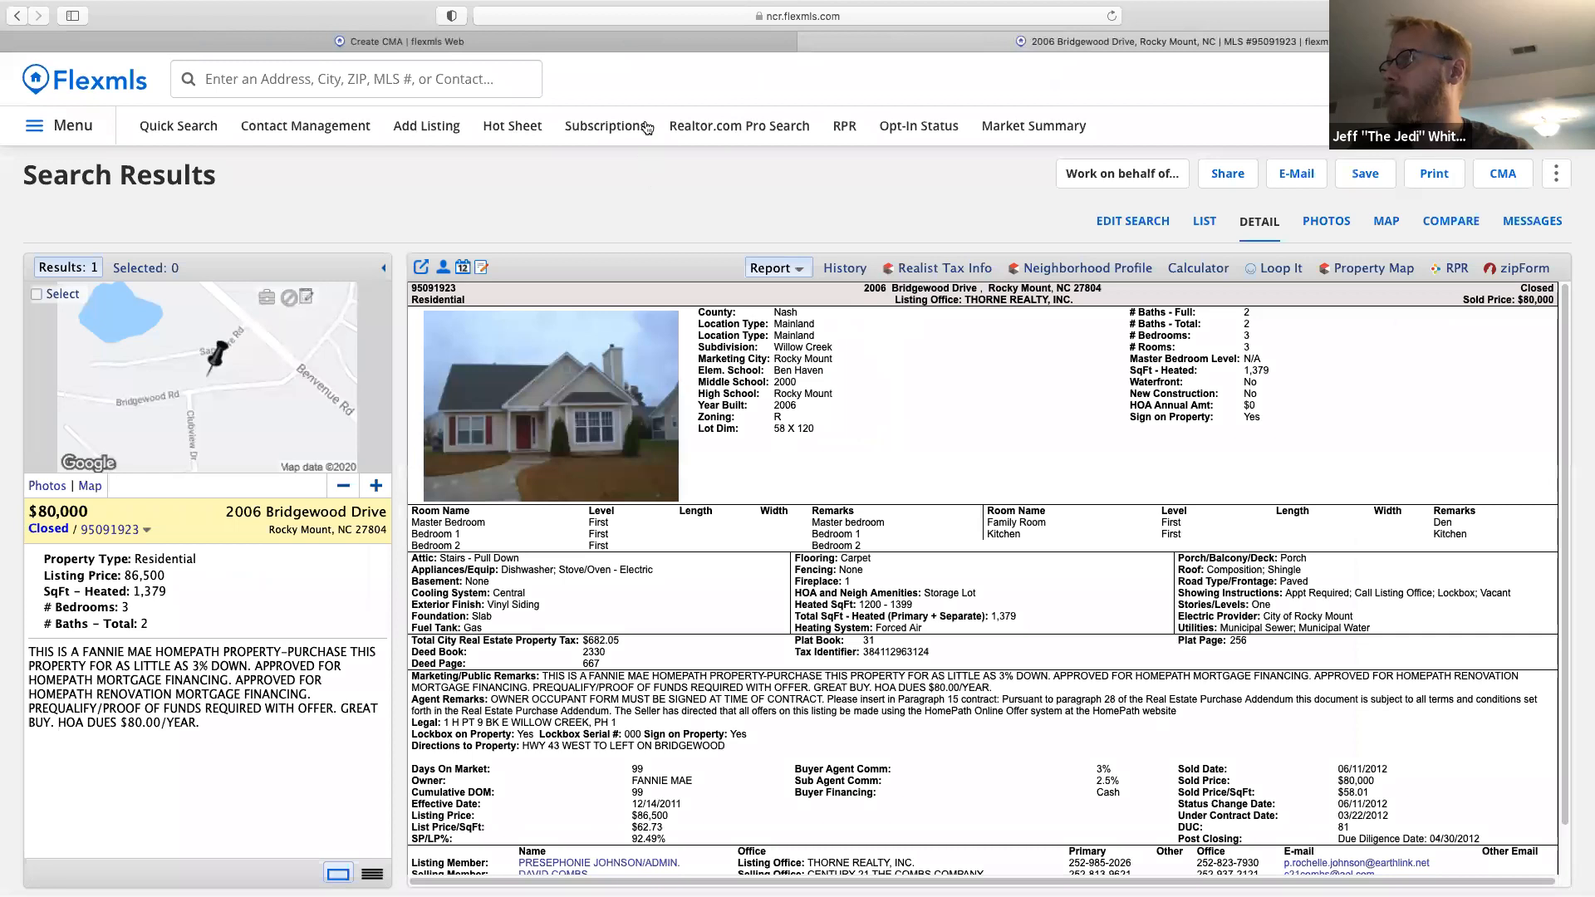
pyautogui.press('super+w')
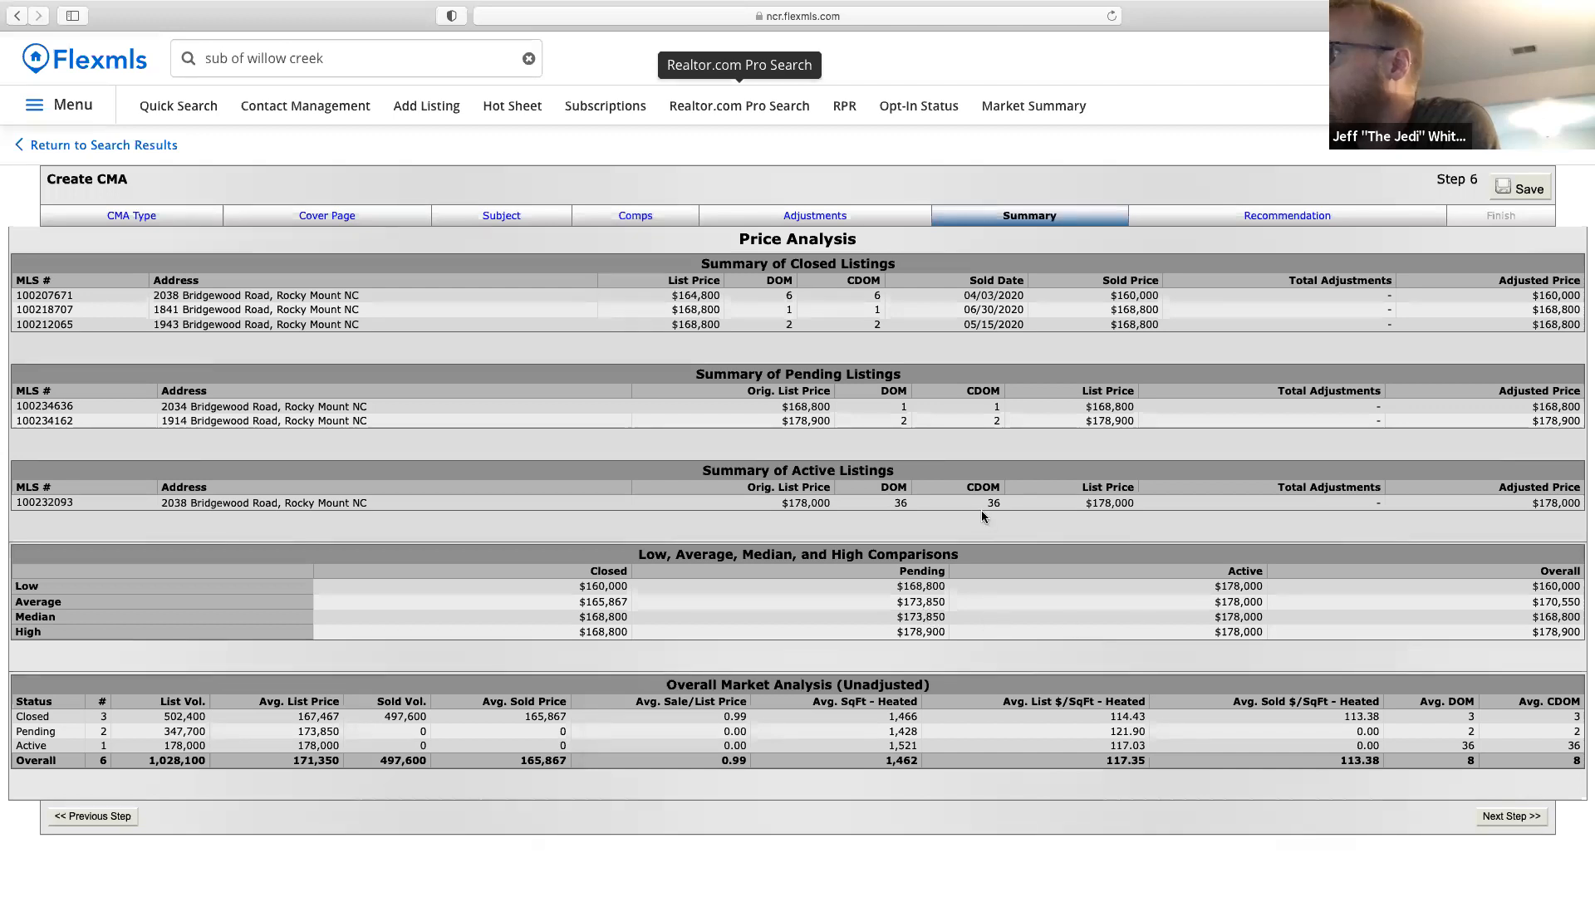
# Return to the adjustments step and auto-adjust all comparables, confirming and dismissing the notice.
pyautogui.click(819, 217)
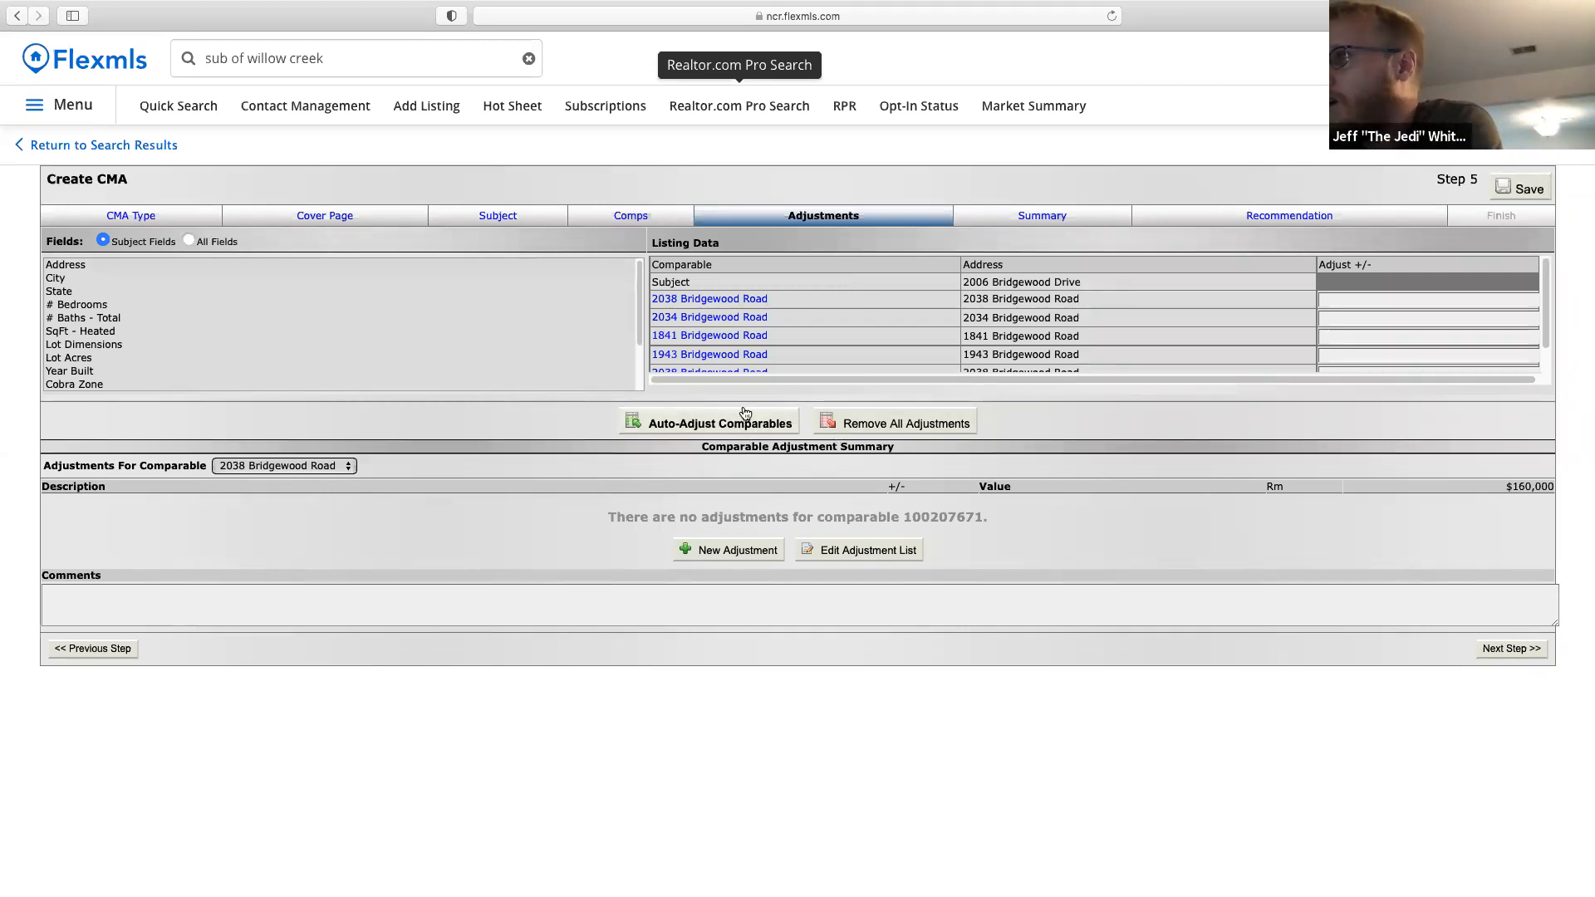
pyautogui.click(742, 426)
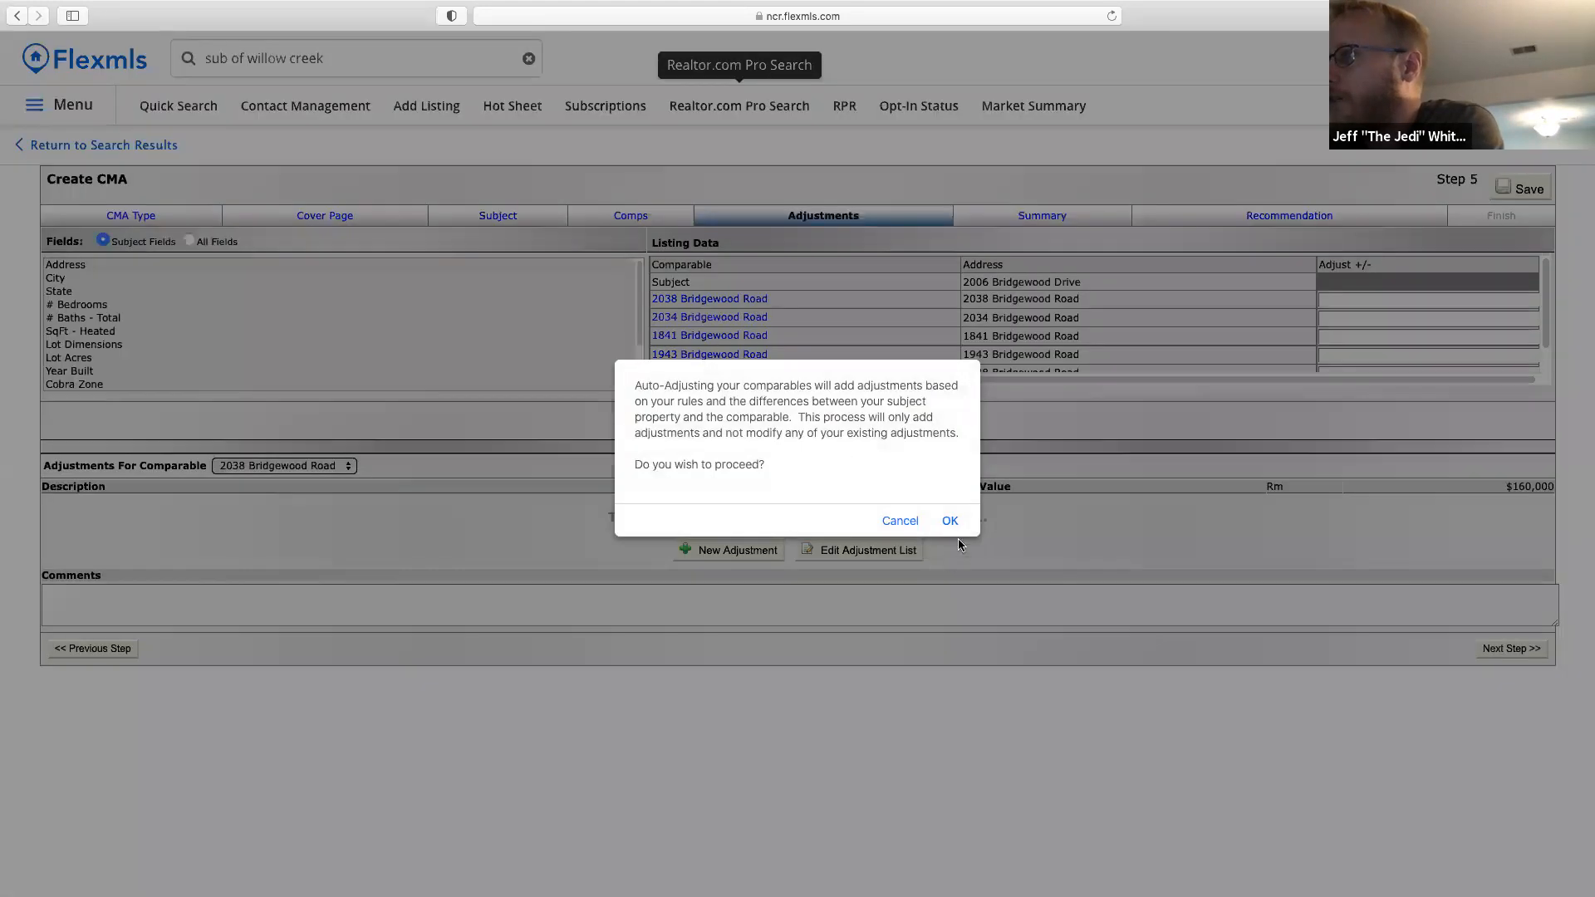
pyautogui.click(951, 522)
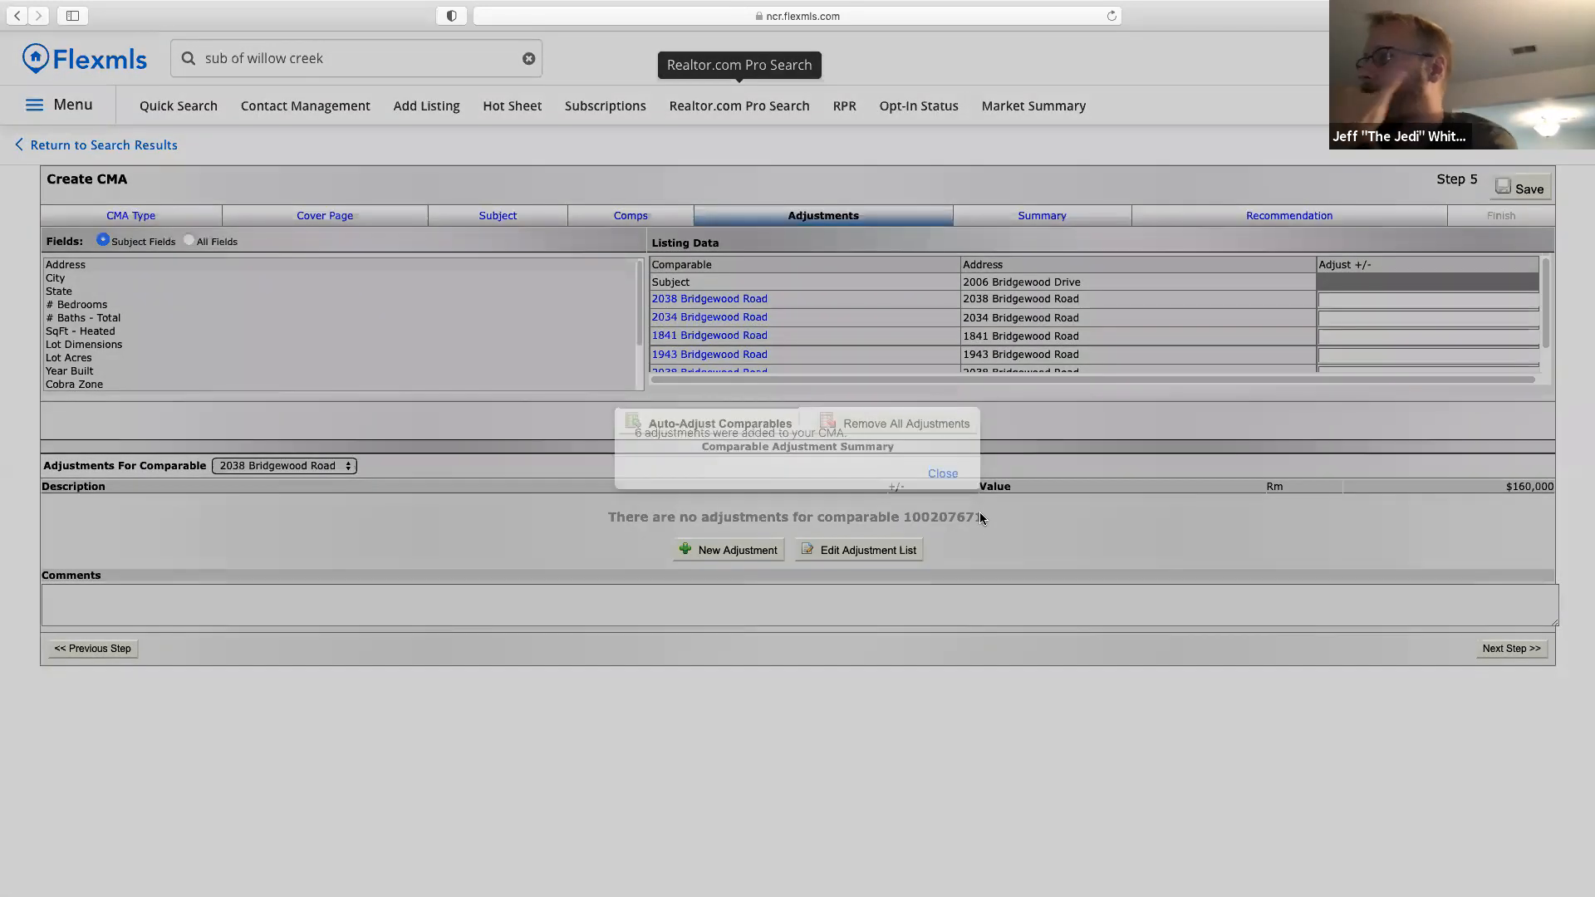
pyautogui.click(944, 476)
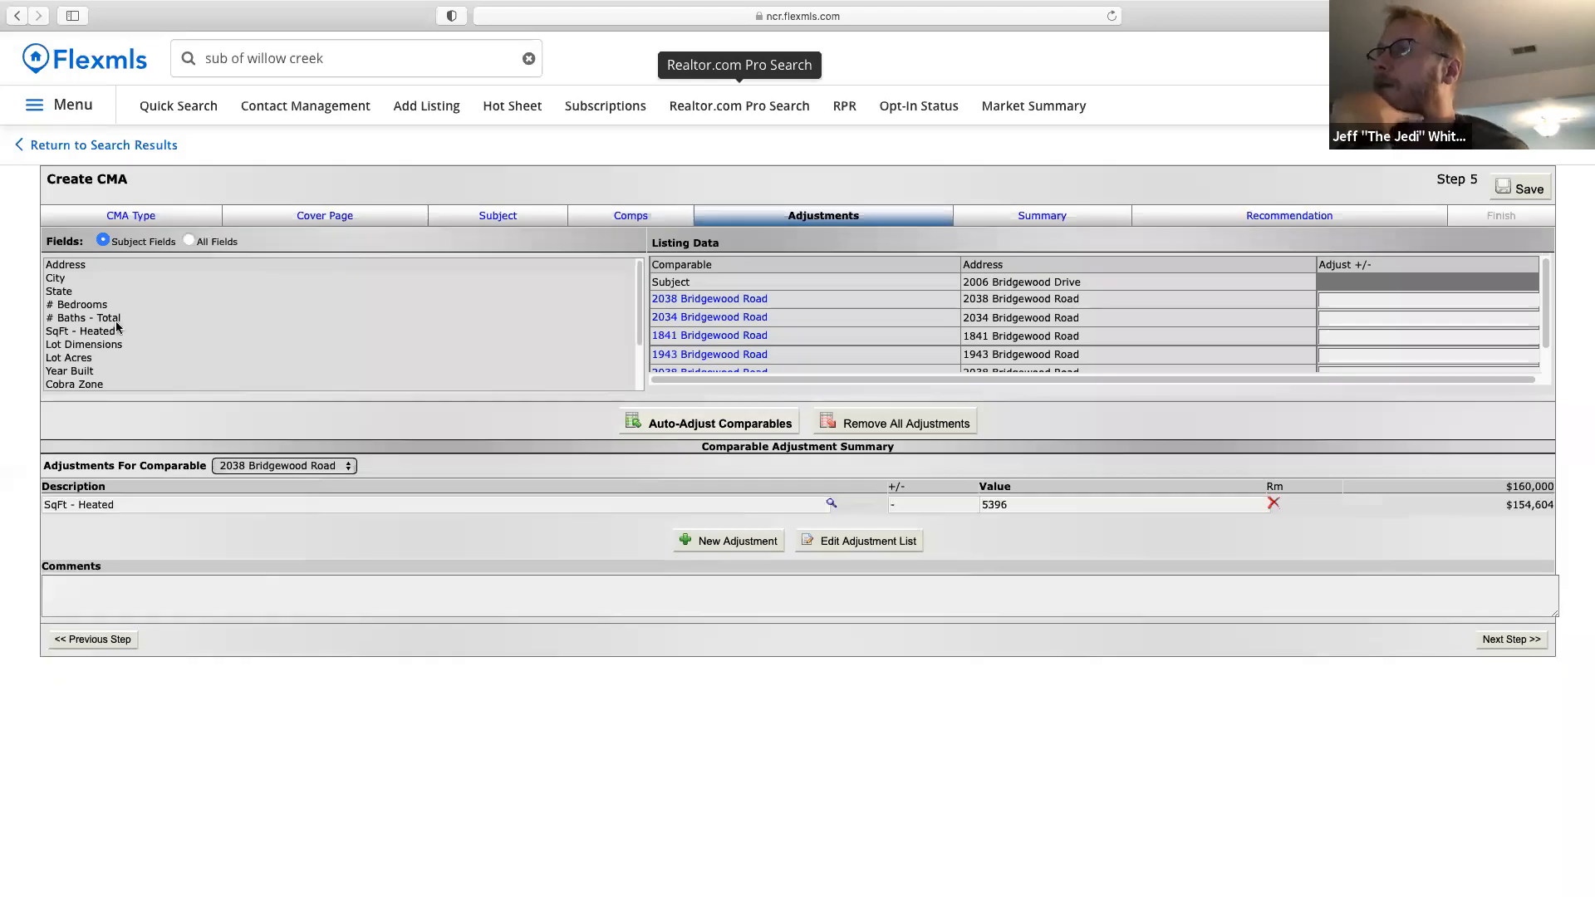
# Review the SqFt - Heated adjustments for each comparable, then advance to the Summary step.
pyautogui.click(101, 332)
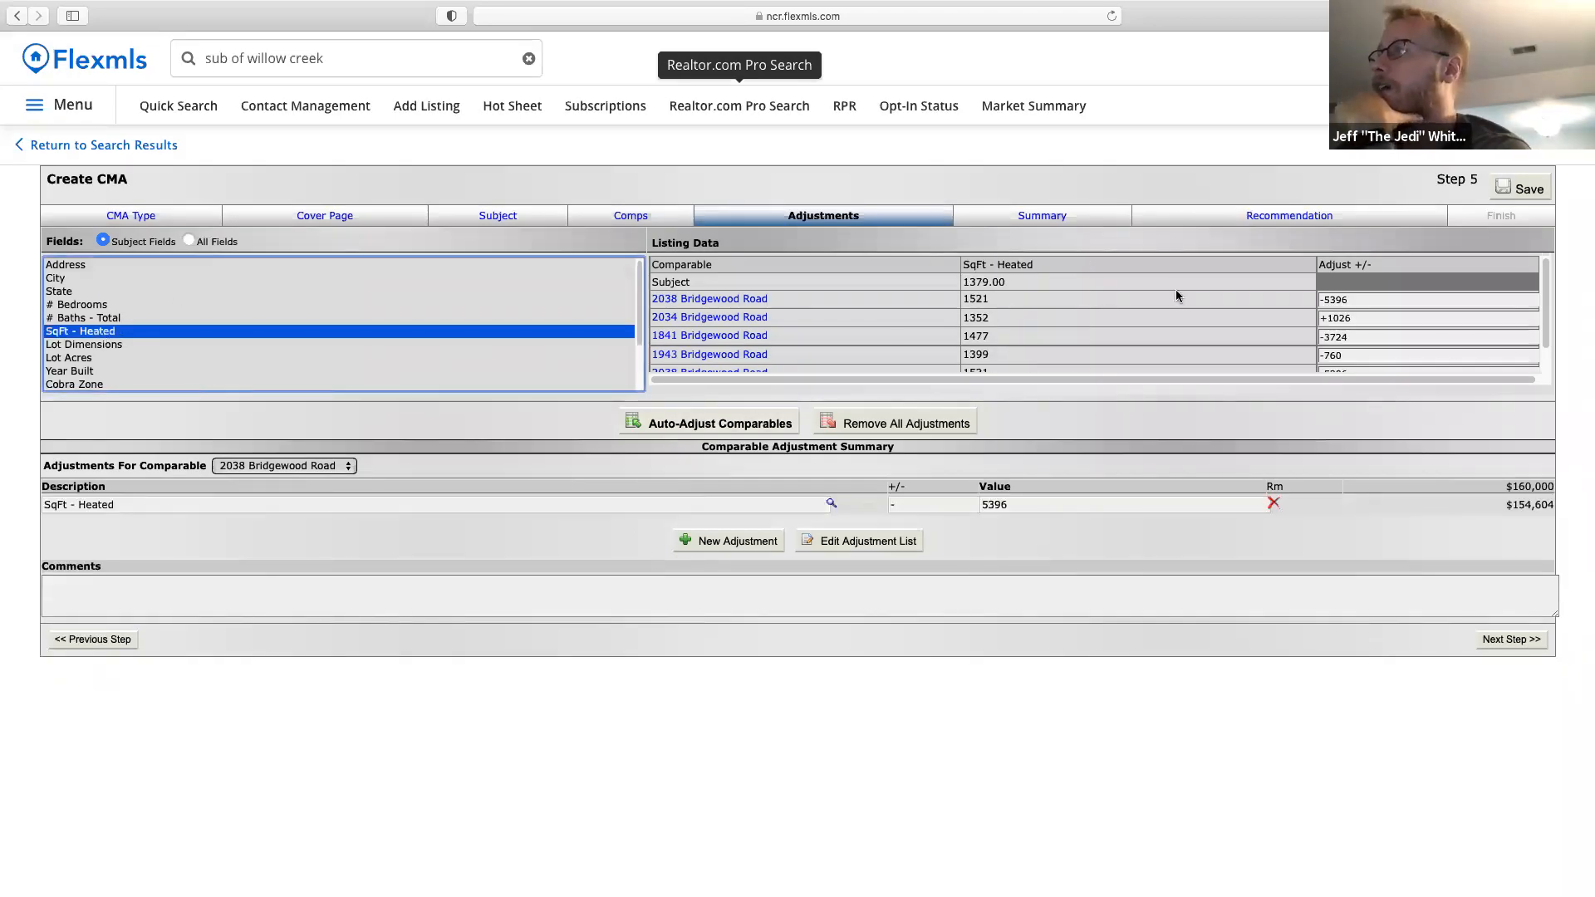
pyautogui.click(1547, 322)
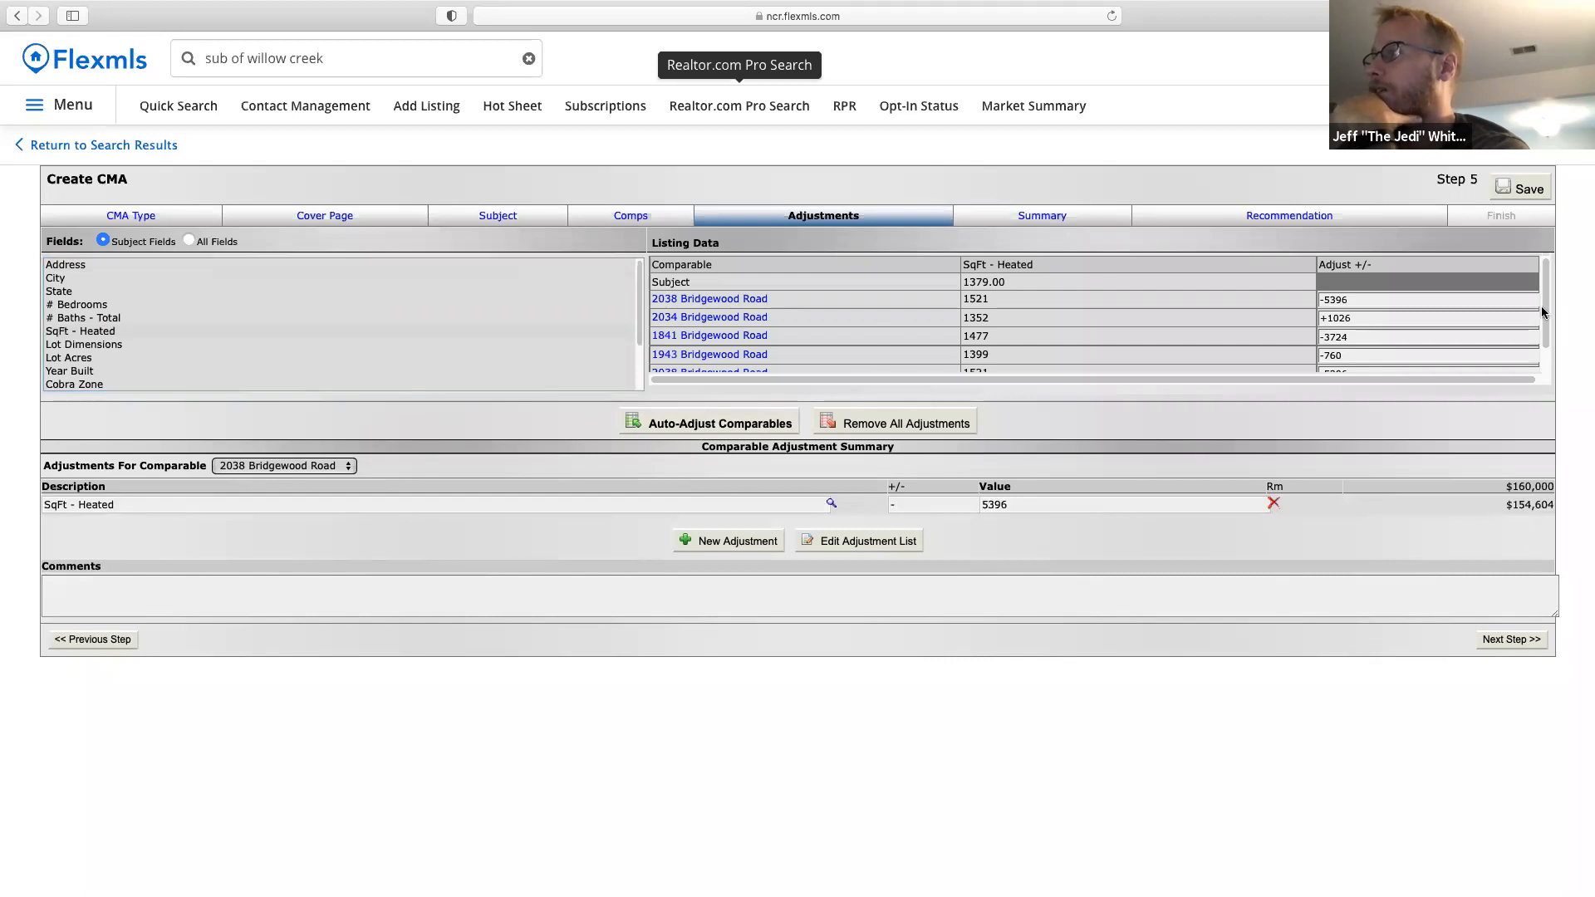
pyautogui.moveTo(1546, 316); pyautogui.dragTo(1547, 354)
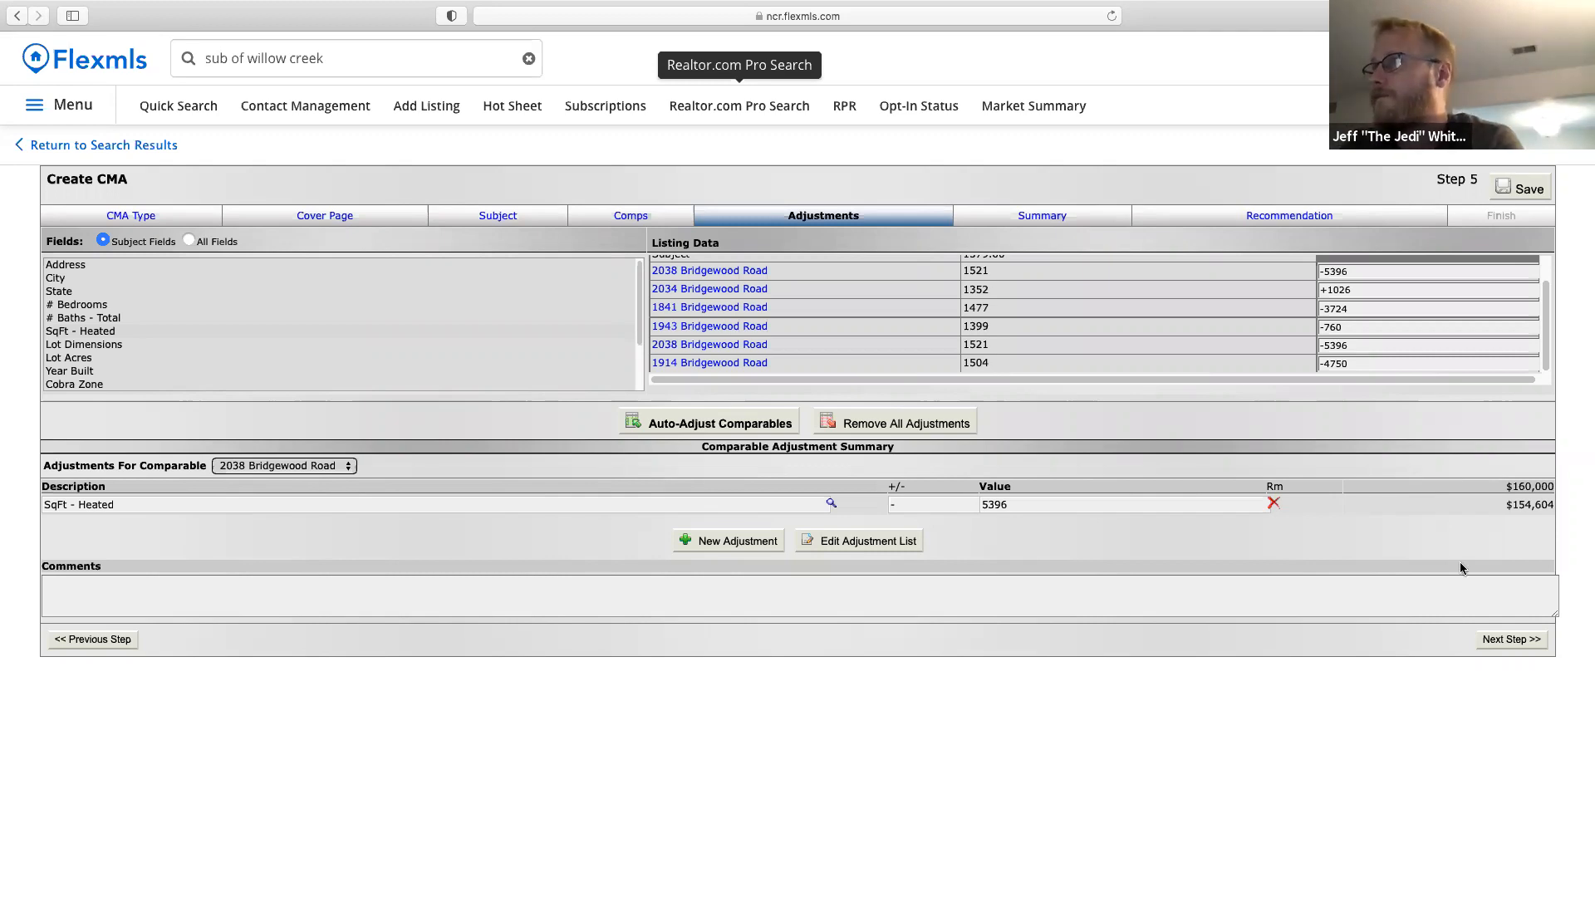
pyautogui.click(1488, 641)
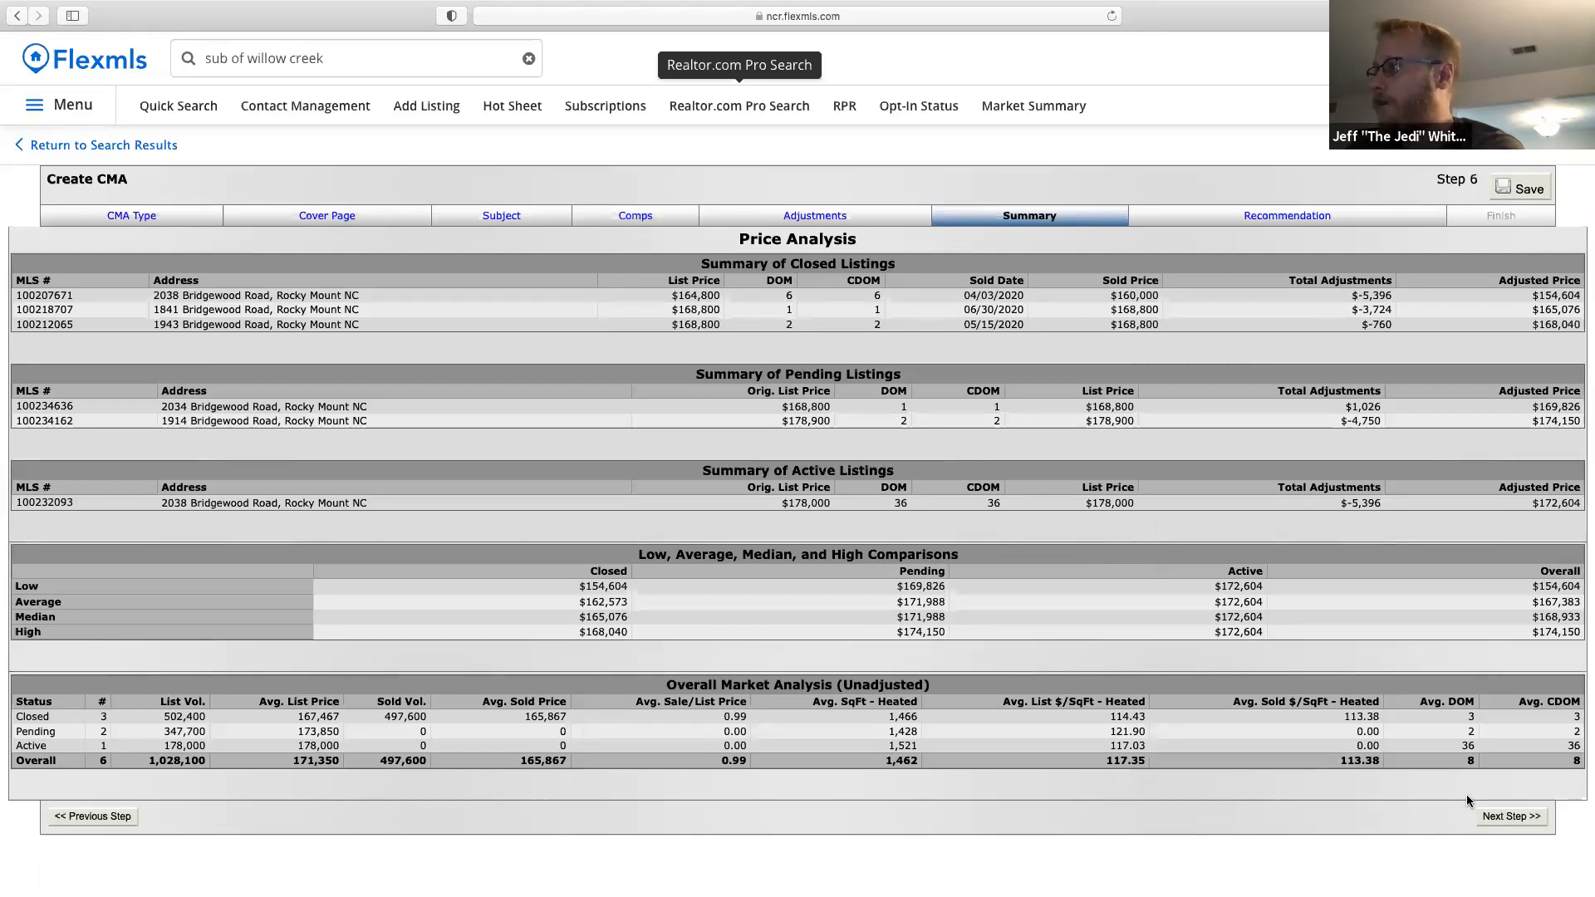
# Advance from the Summary to Step 7, Recommendation.
pyautogui.click(1499, 820)
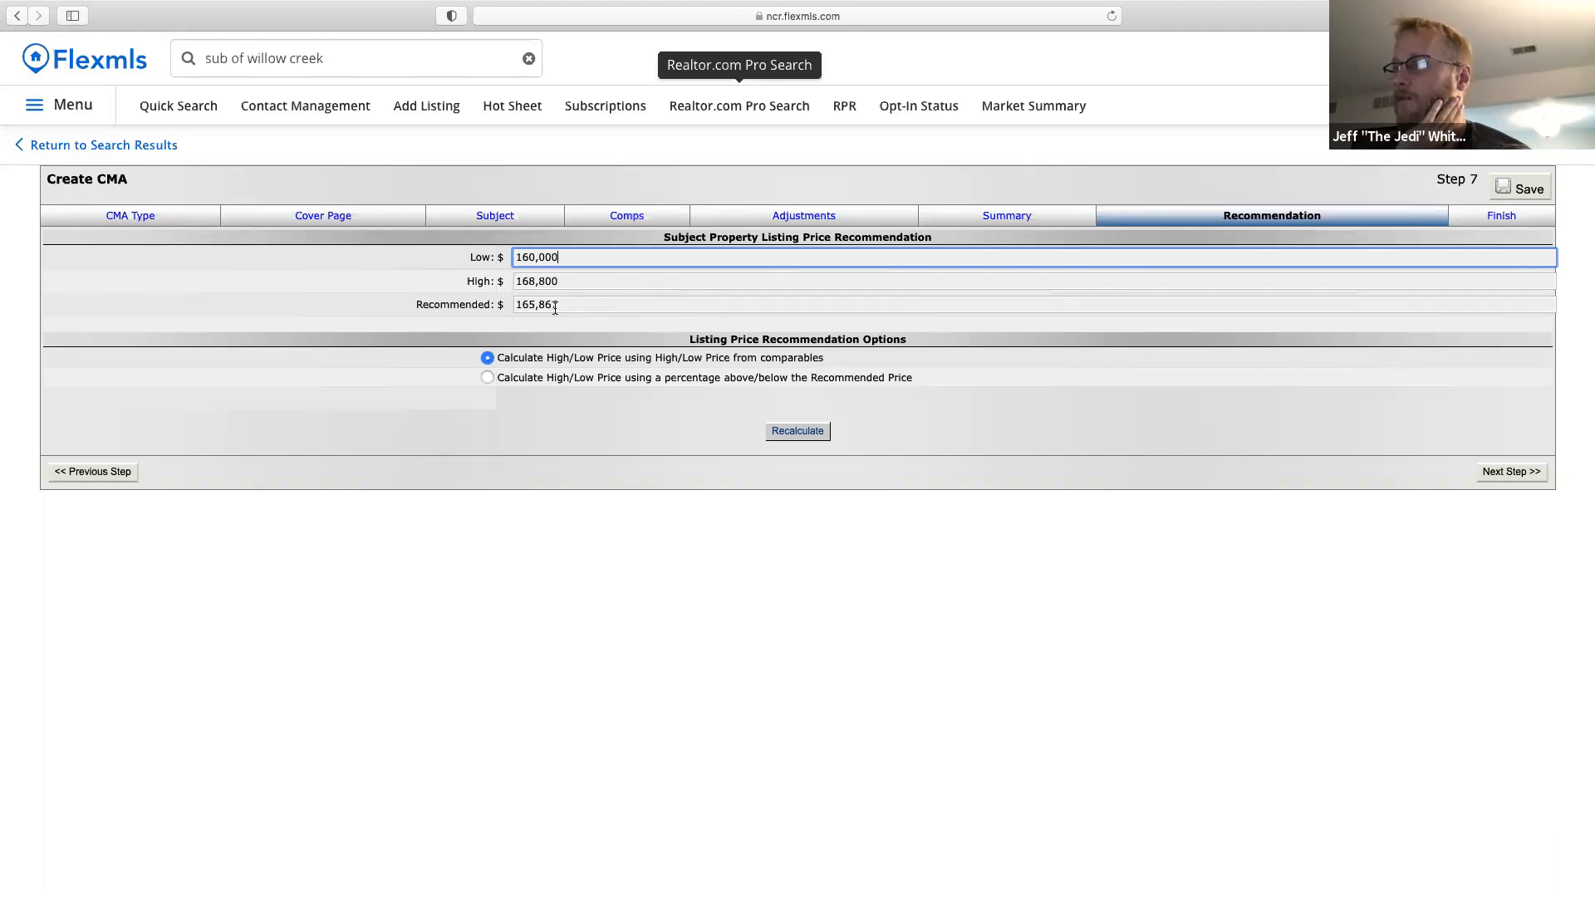
# Compare percentage and comparables-based ranges, settling on 2.5%: $158,509–$166,637, recommending $162,573.
pyautogui.click(559, 385)
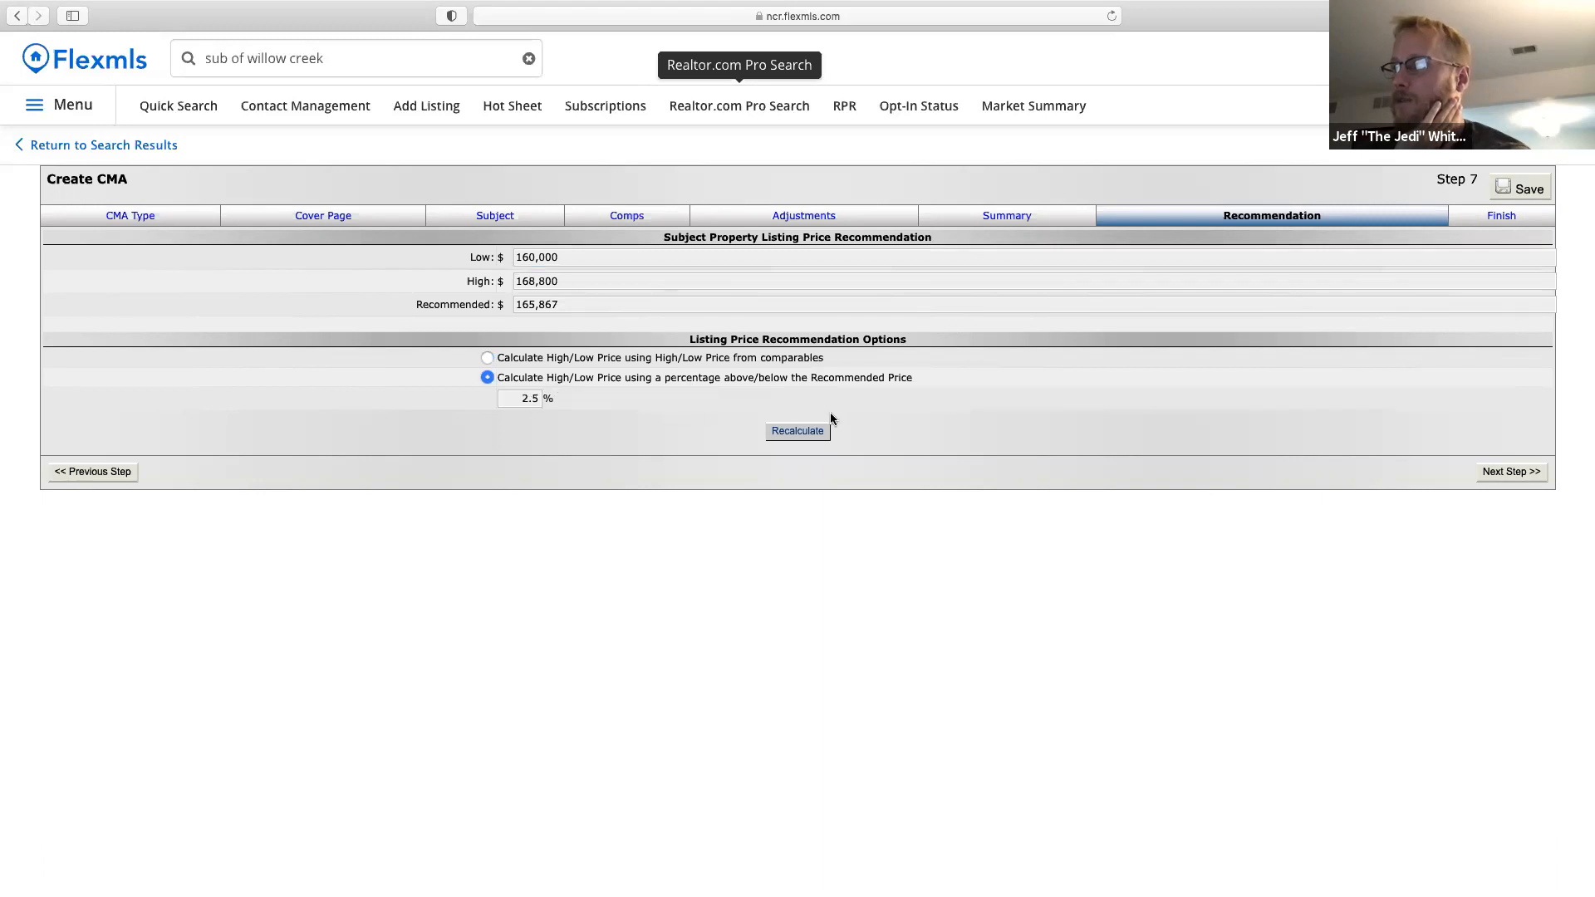
pyautogui.click(793, 432)
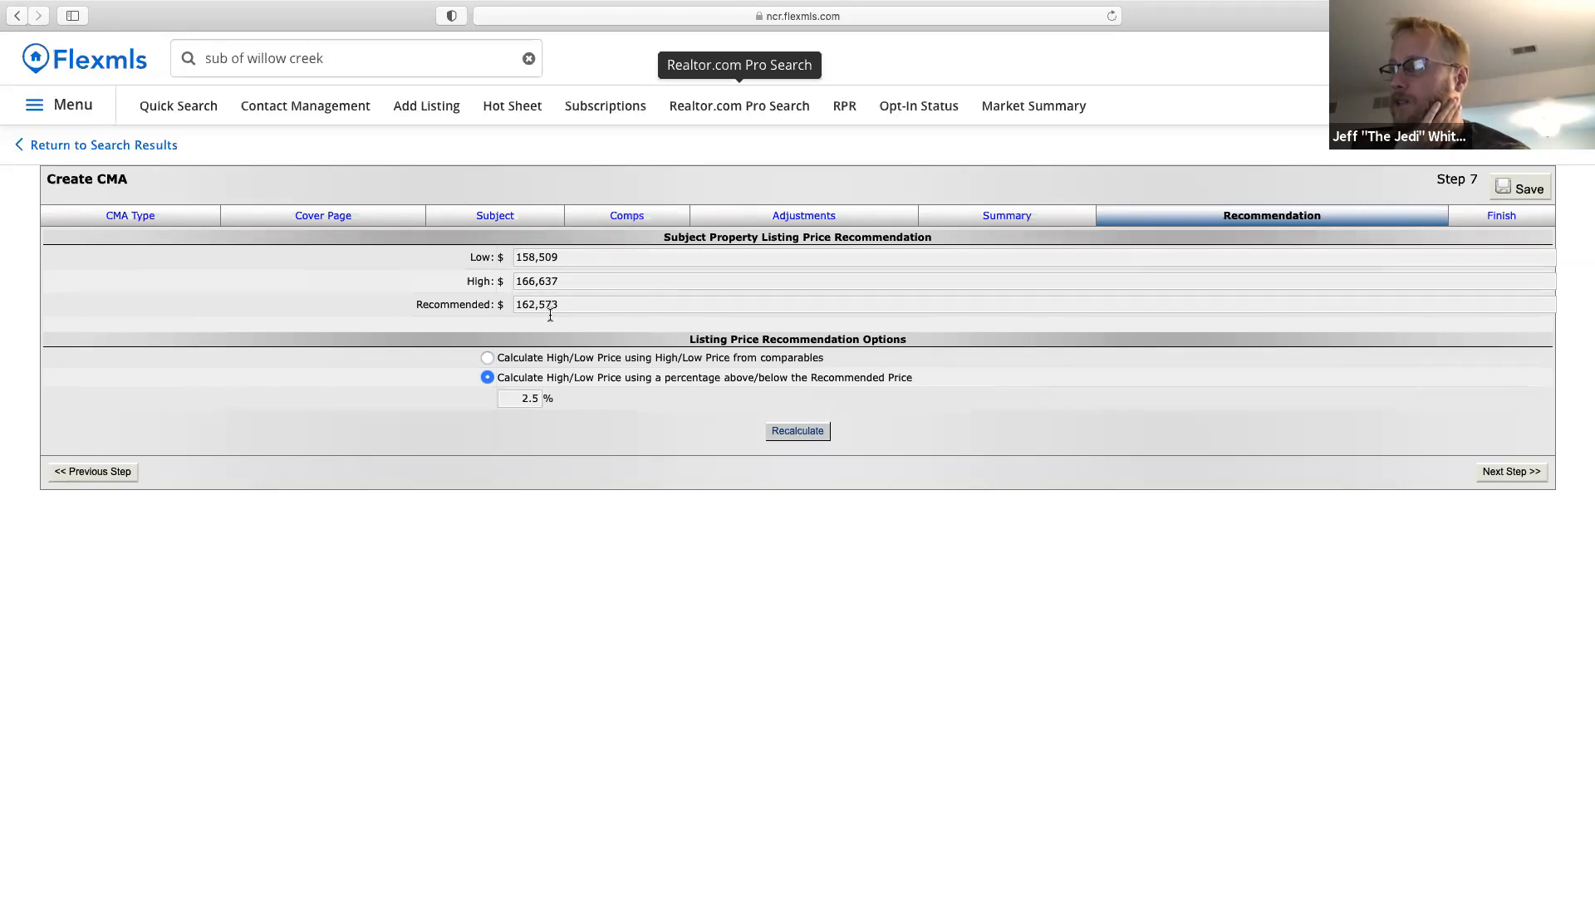
pyautogui.click(544, 364)
pyautogui.click(810, 433)
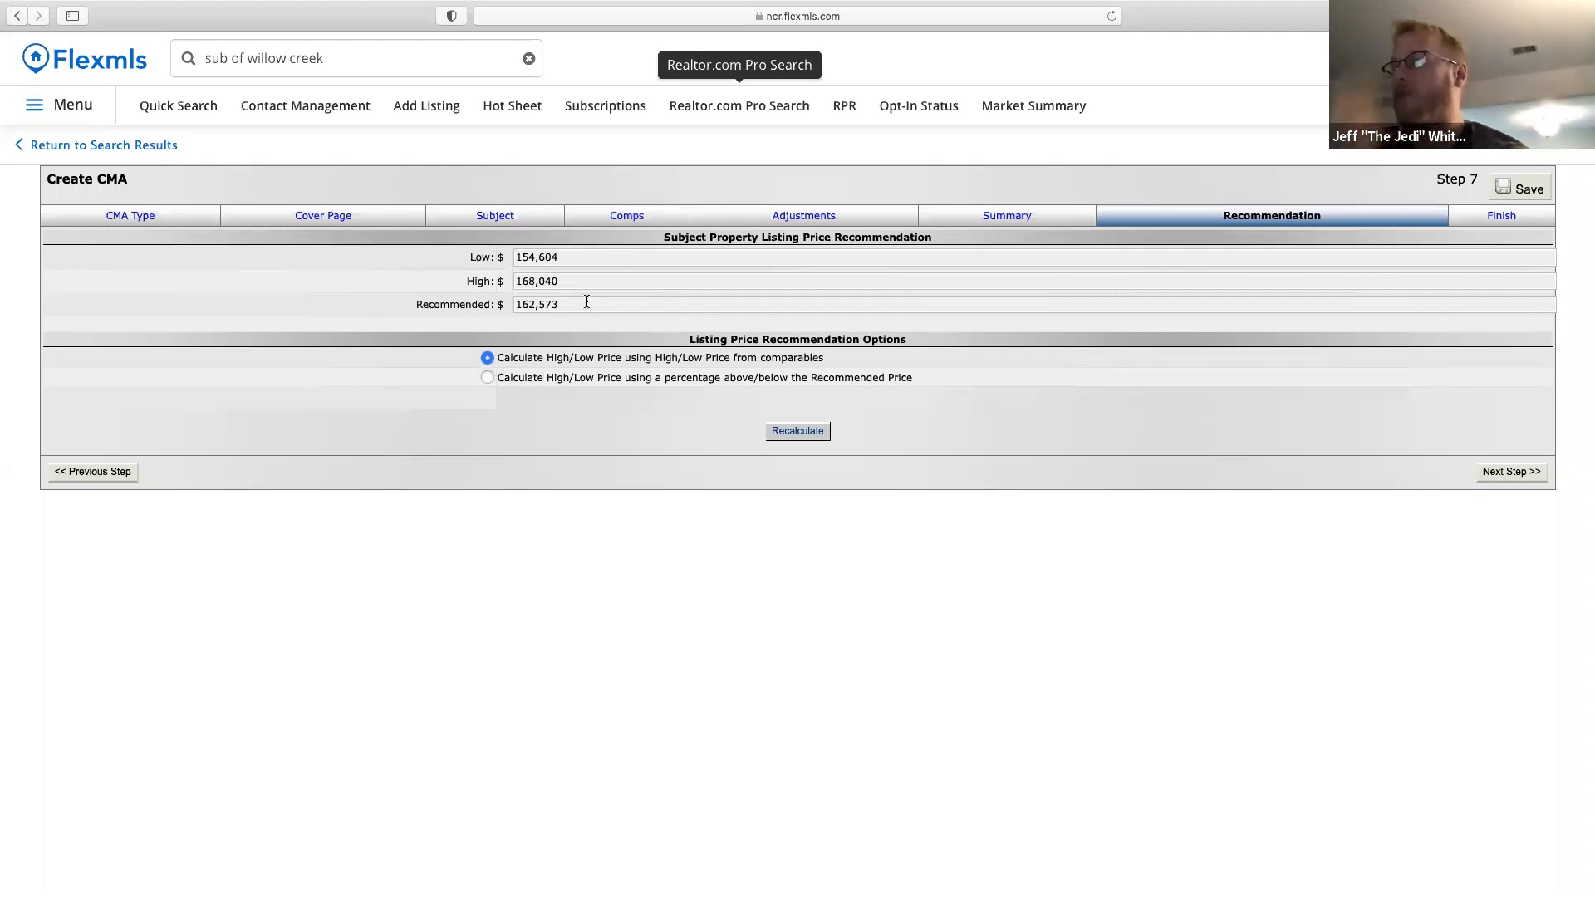
pyautogui.click(525, 379)
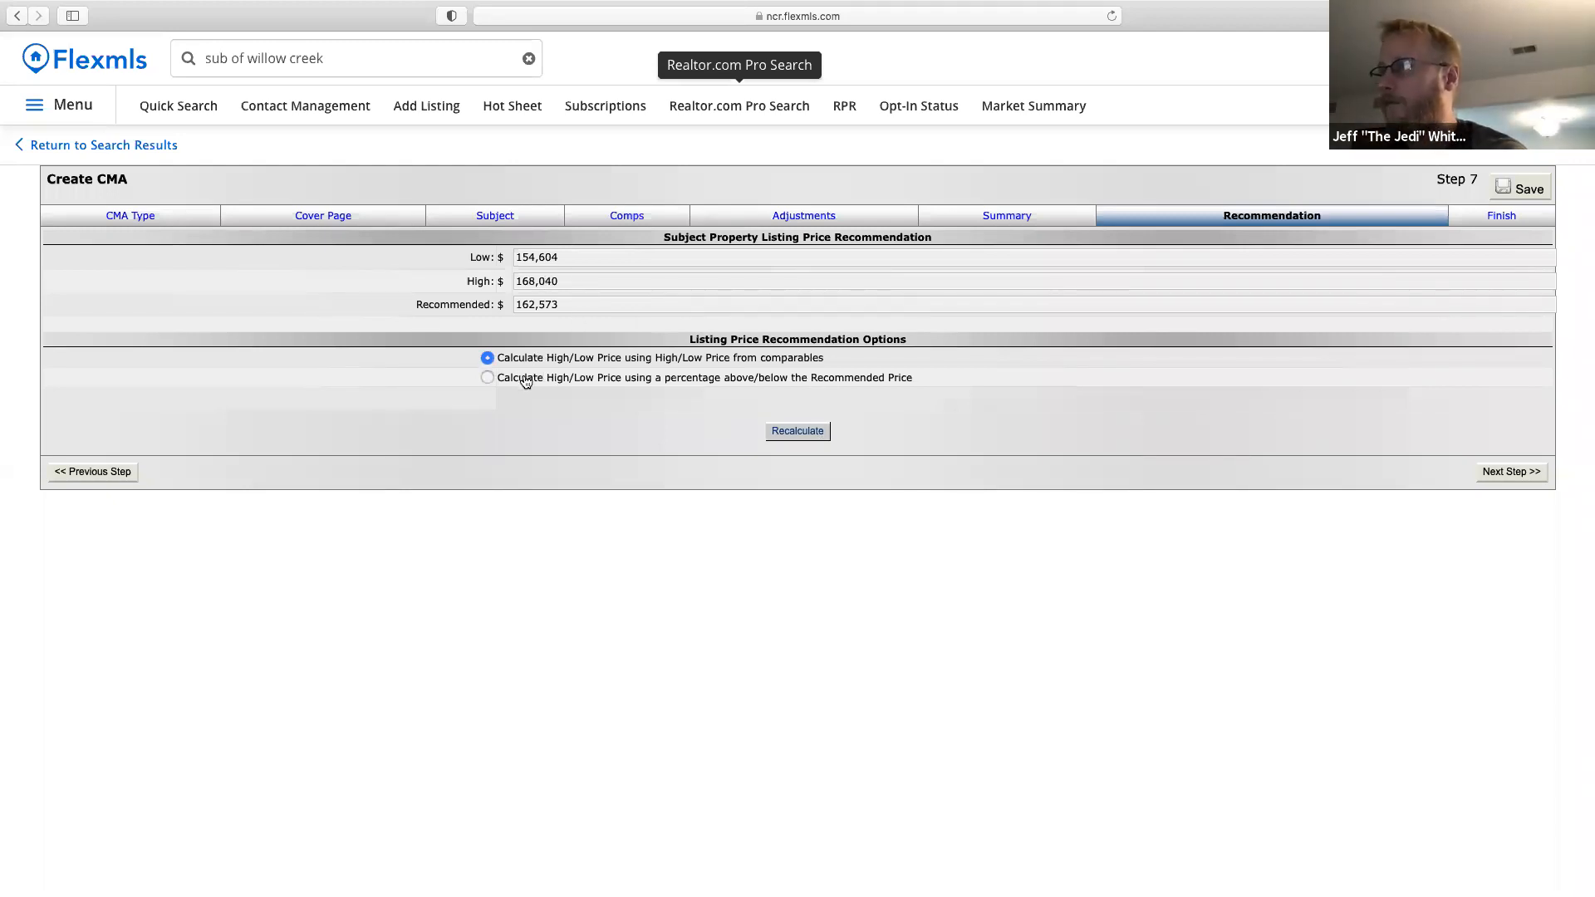
pyautogui.click(803, 432)
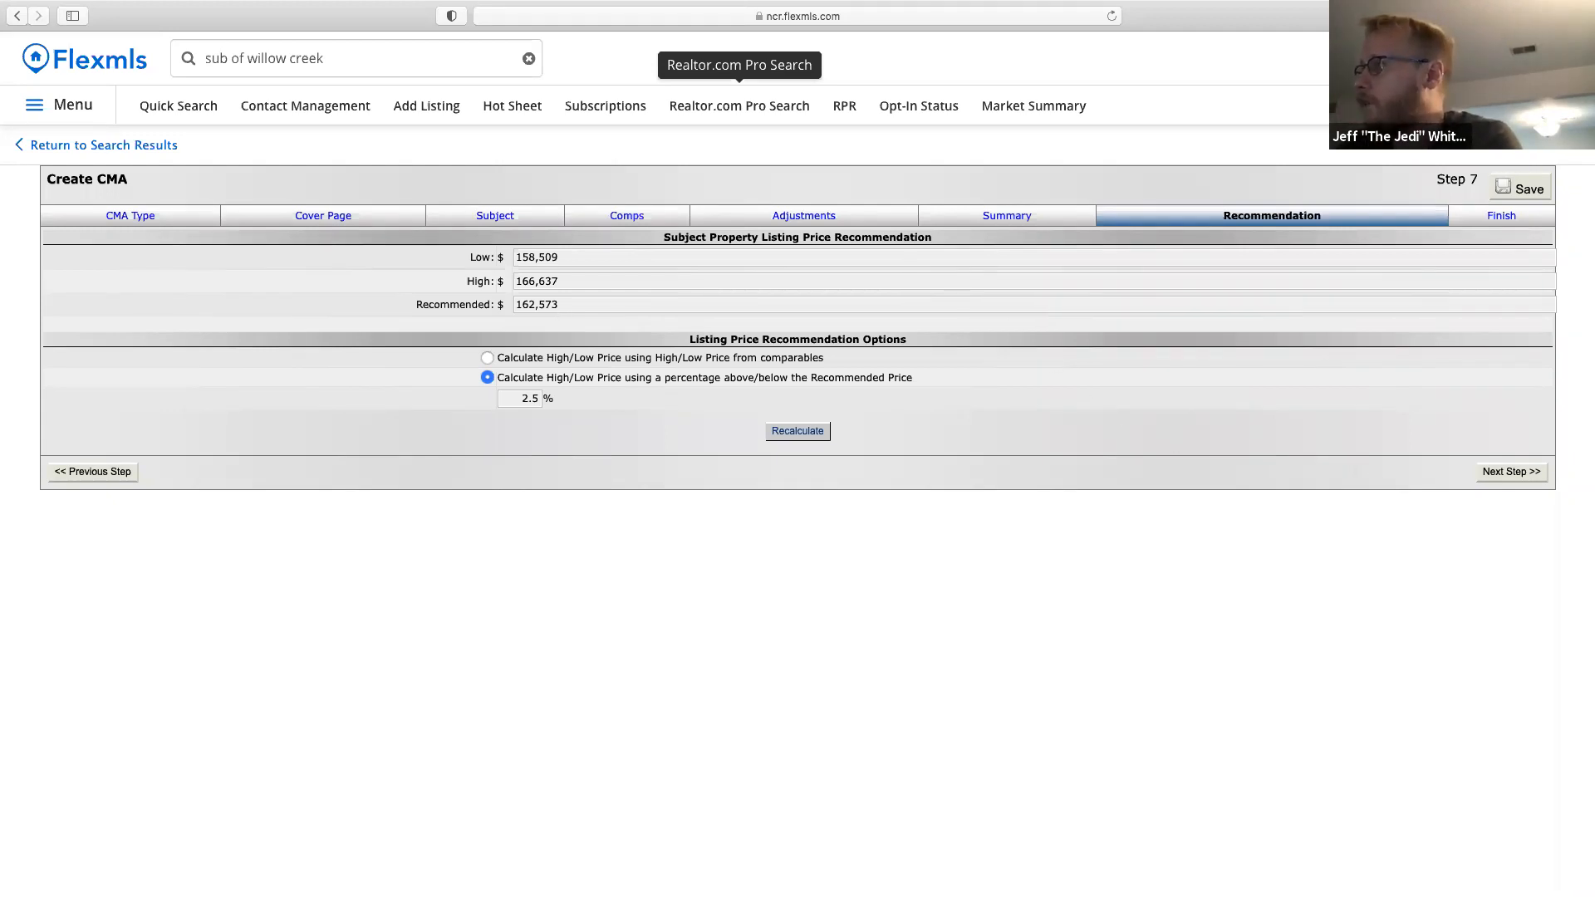
# On Finish, exclude statistical, search-parameter, adjustment and price-per summaries; keep NCR Full 1.
pyautogui.click(1522, 472)
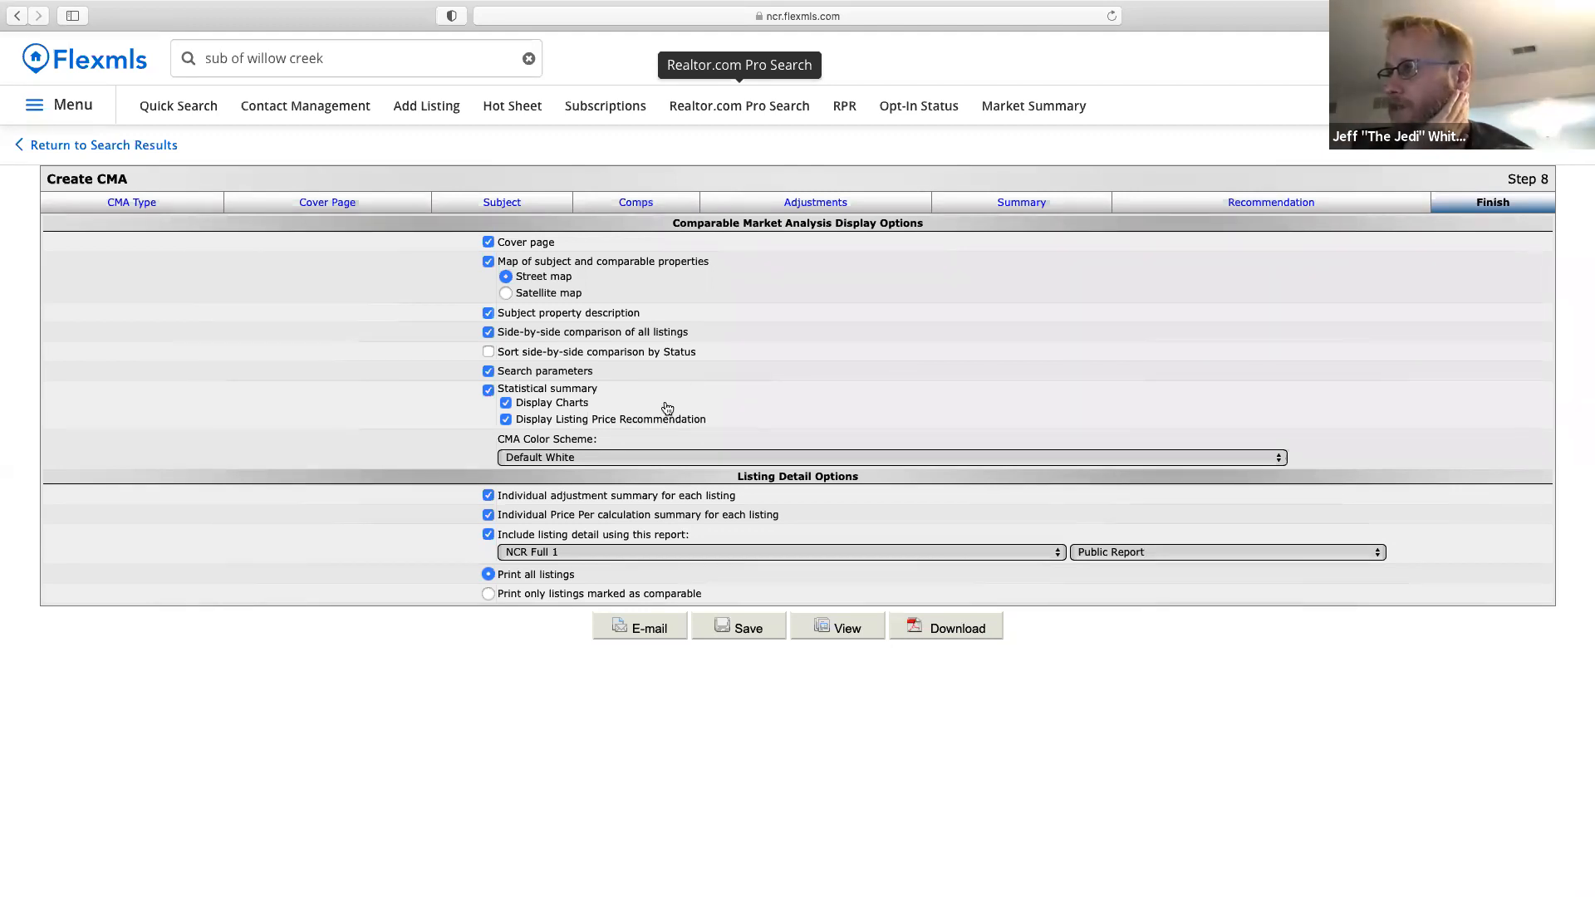
pyautogui.click(489, 391)
pyautogui.click(490, 374)
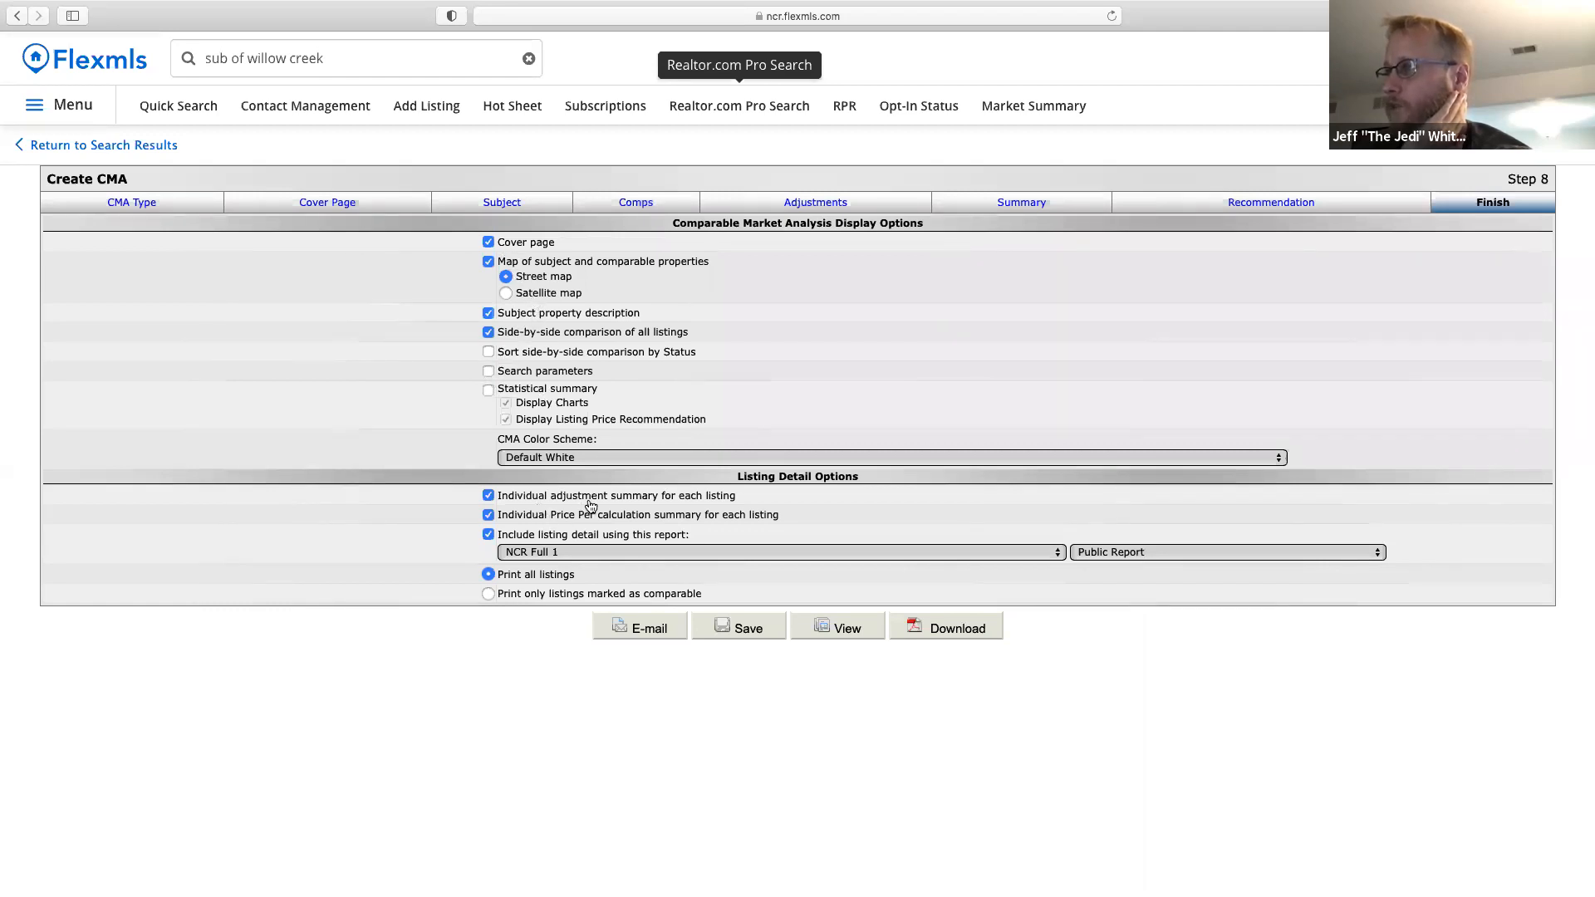
pyautogui.click(625, 498)
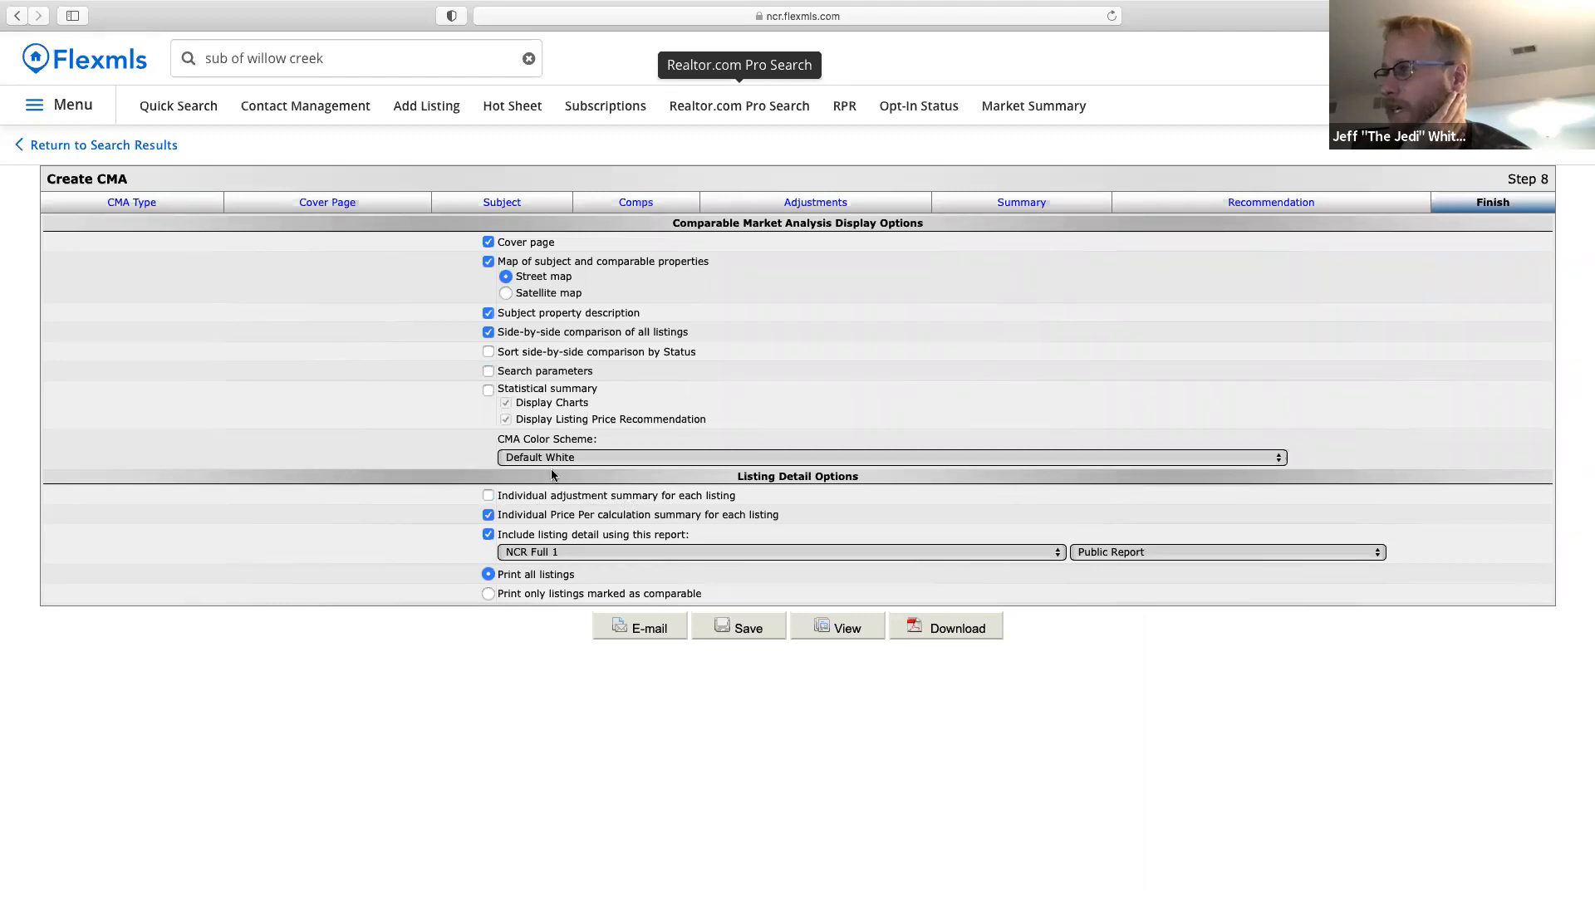
pyautogui.click(599, 521)
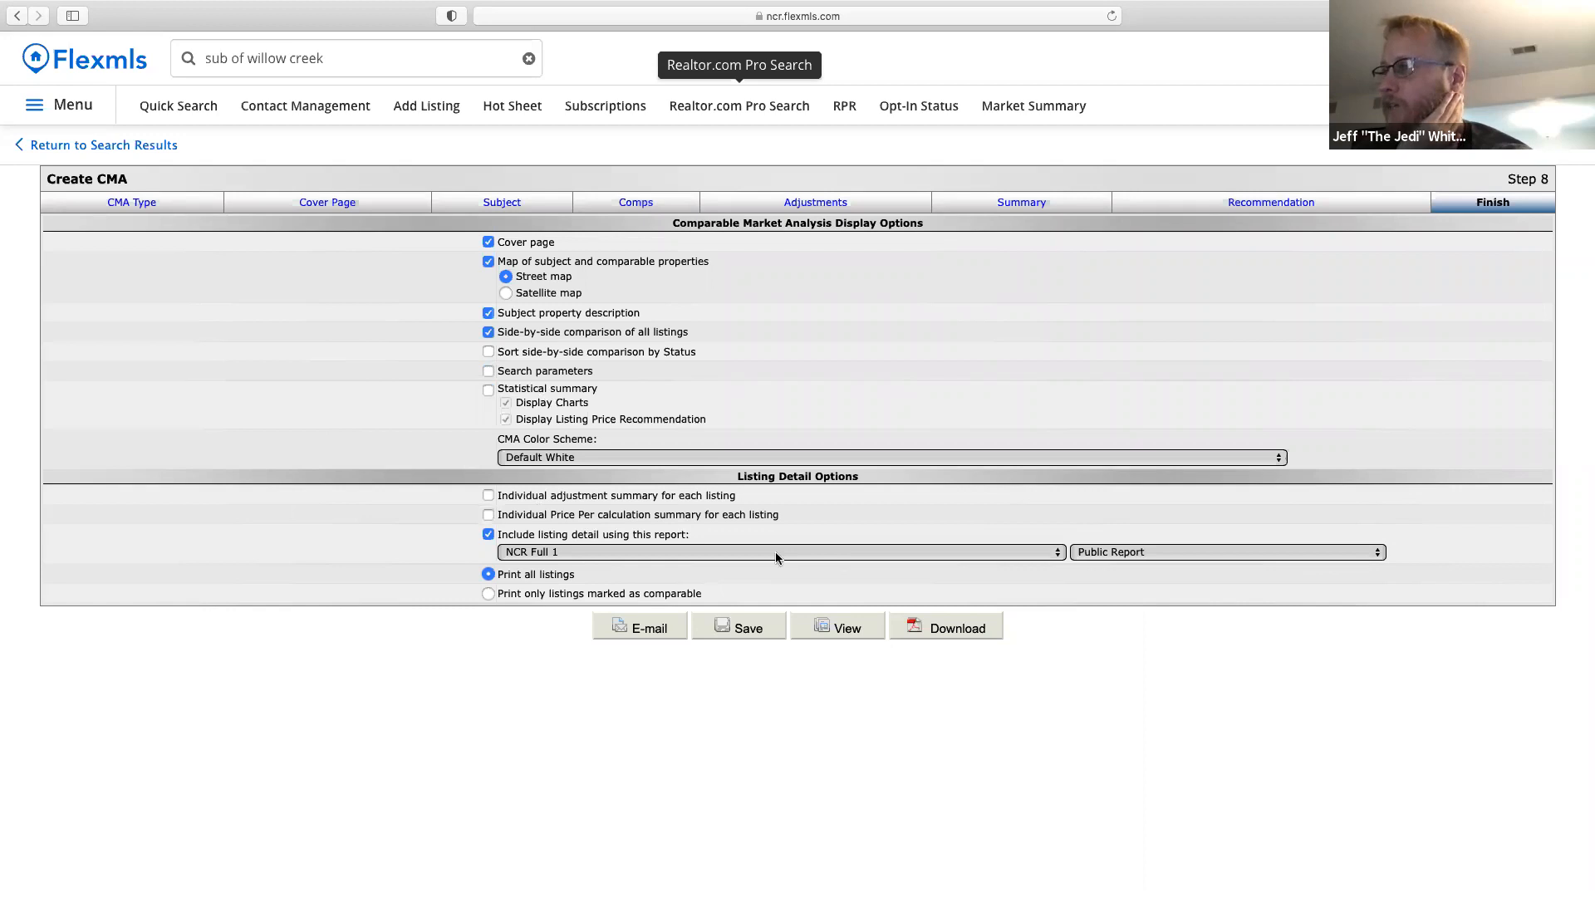
pyautogui.click(699, 553)
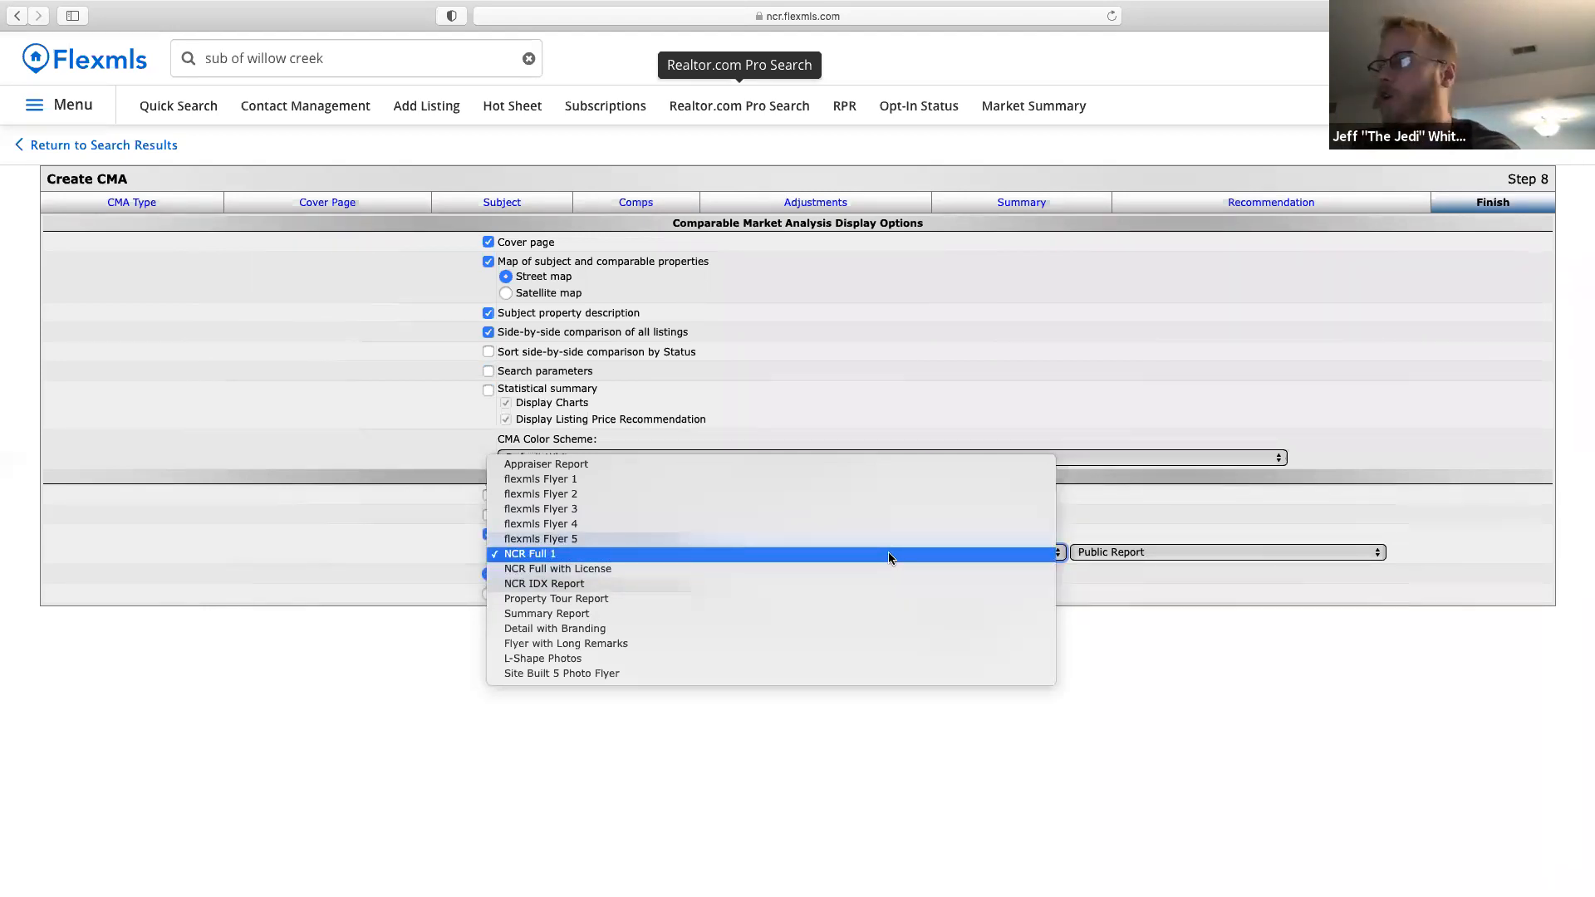
pyautogui.click(606, 553)
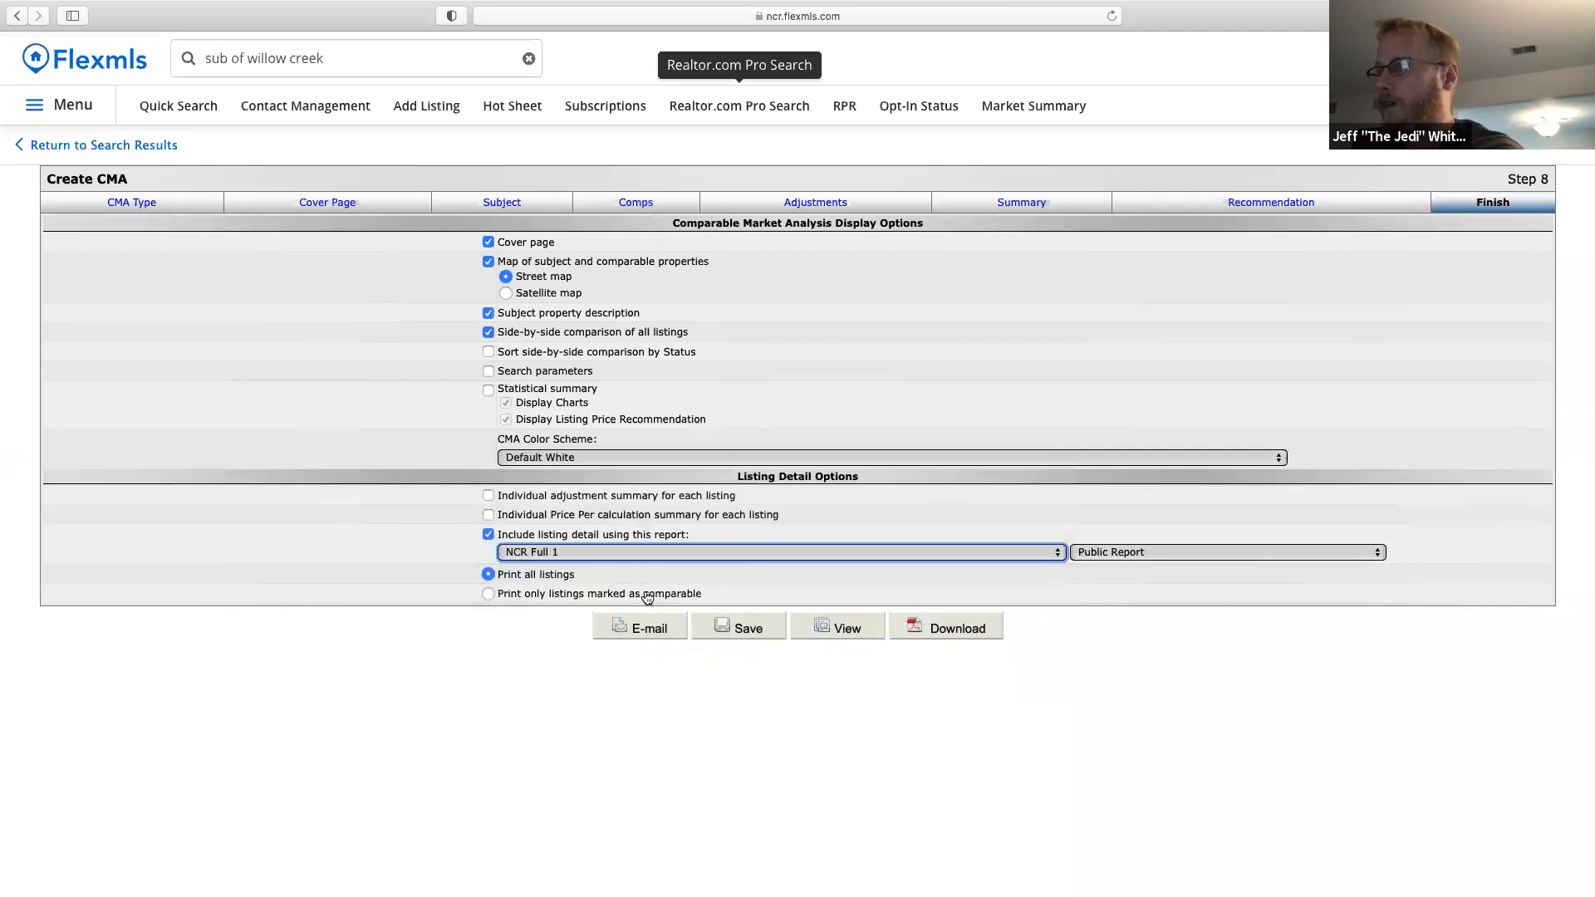
pyautogui.click(847, 633)
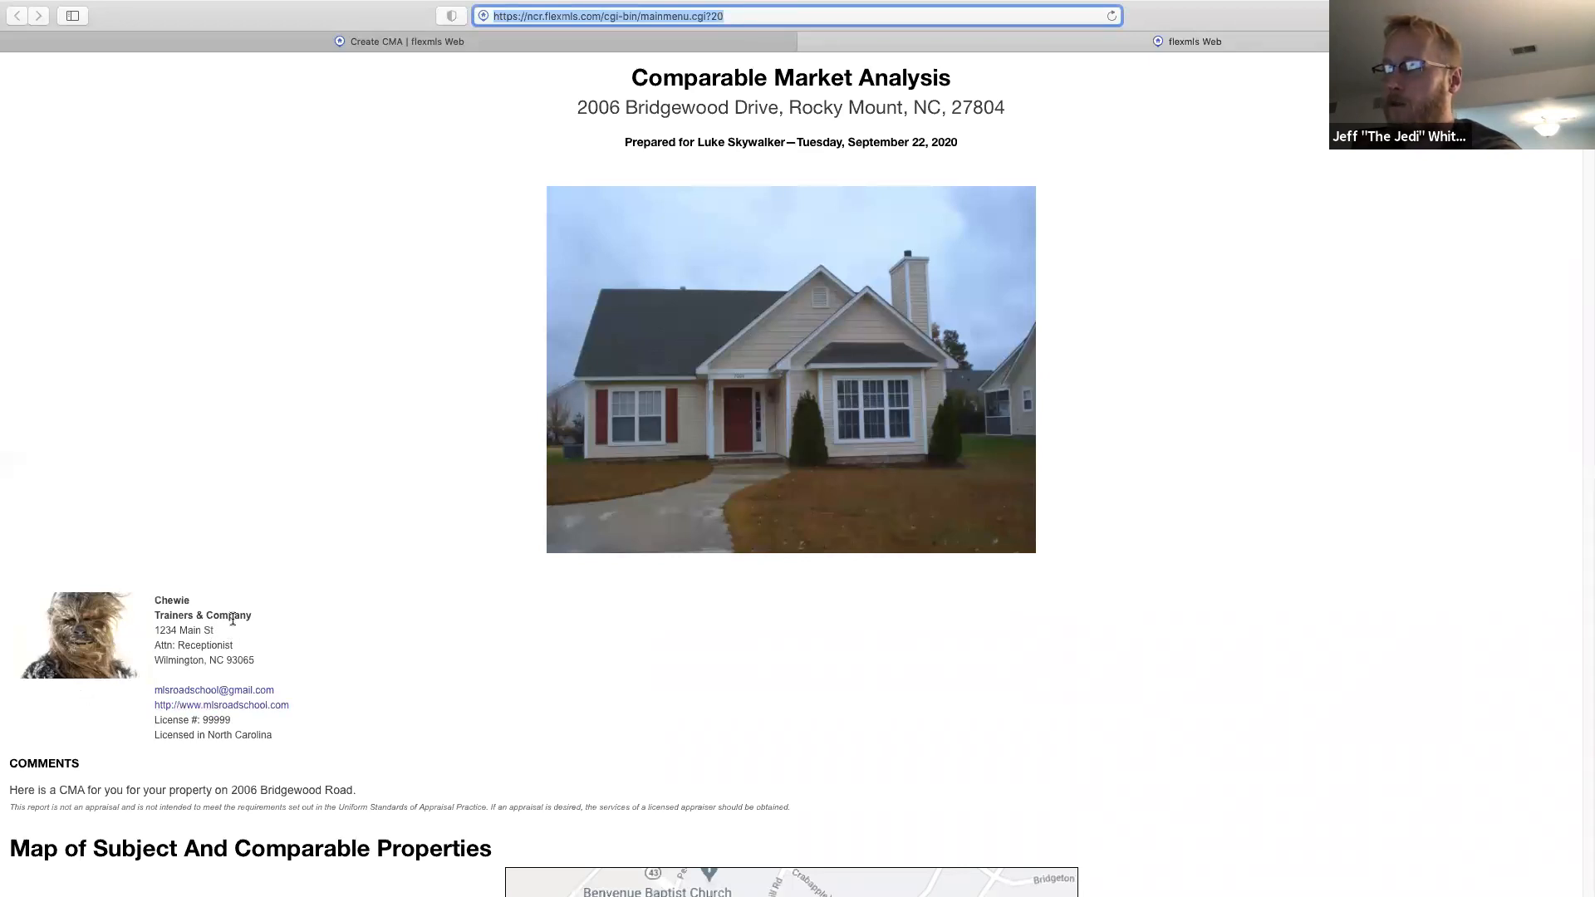
pyautogui.scroll(-3, 514, 696)
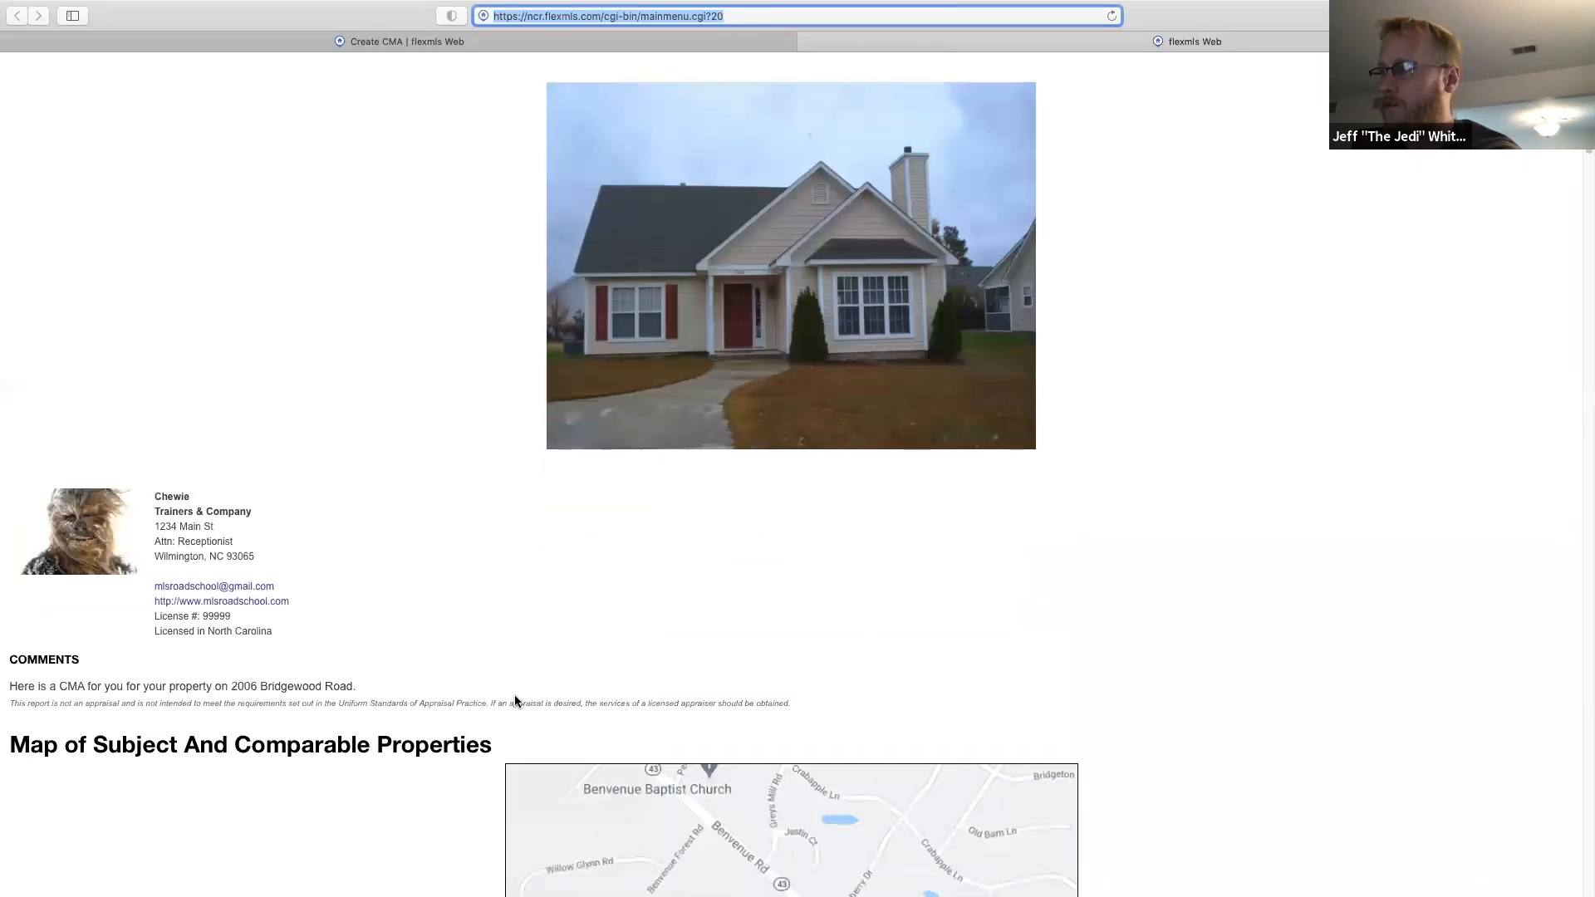
pyautogui.scroll(-4, 385, 718)
pyautogui.scroll(-4, 385, 721)
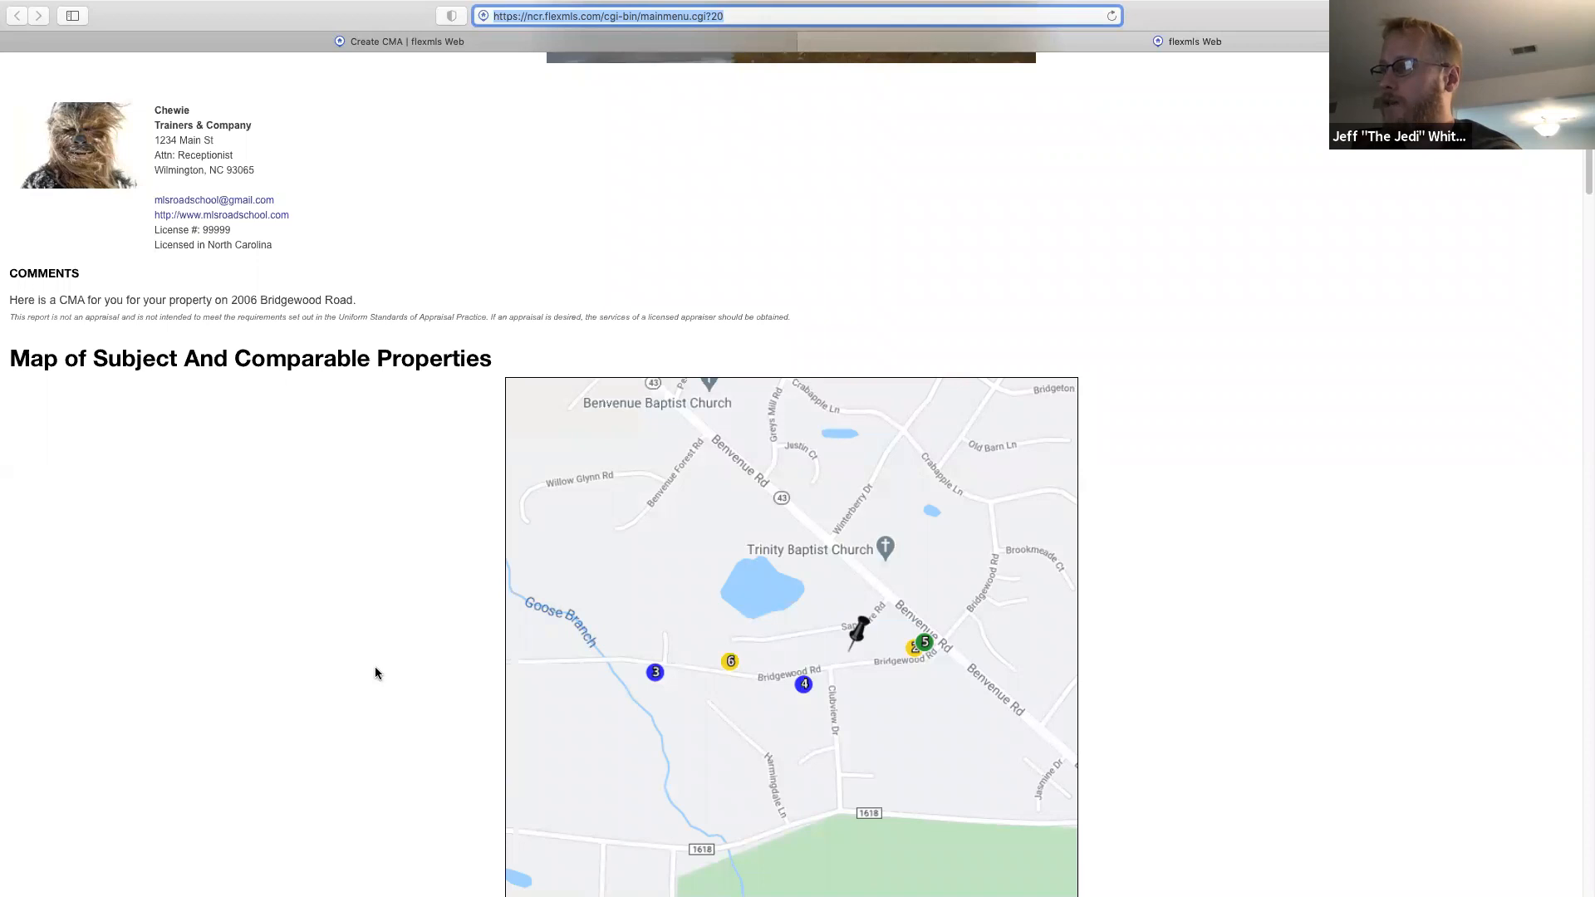
pyautogui.scroll(-6, 375, 672)
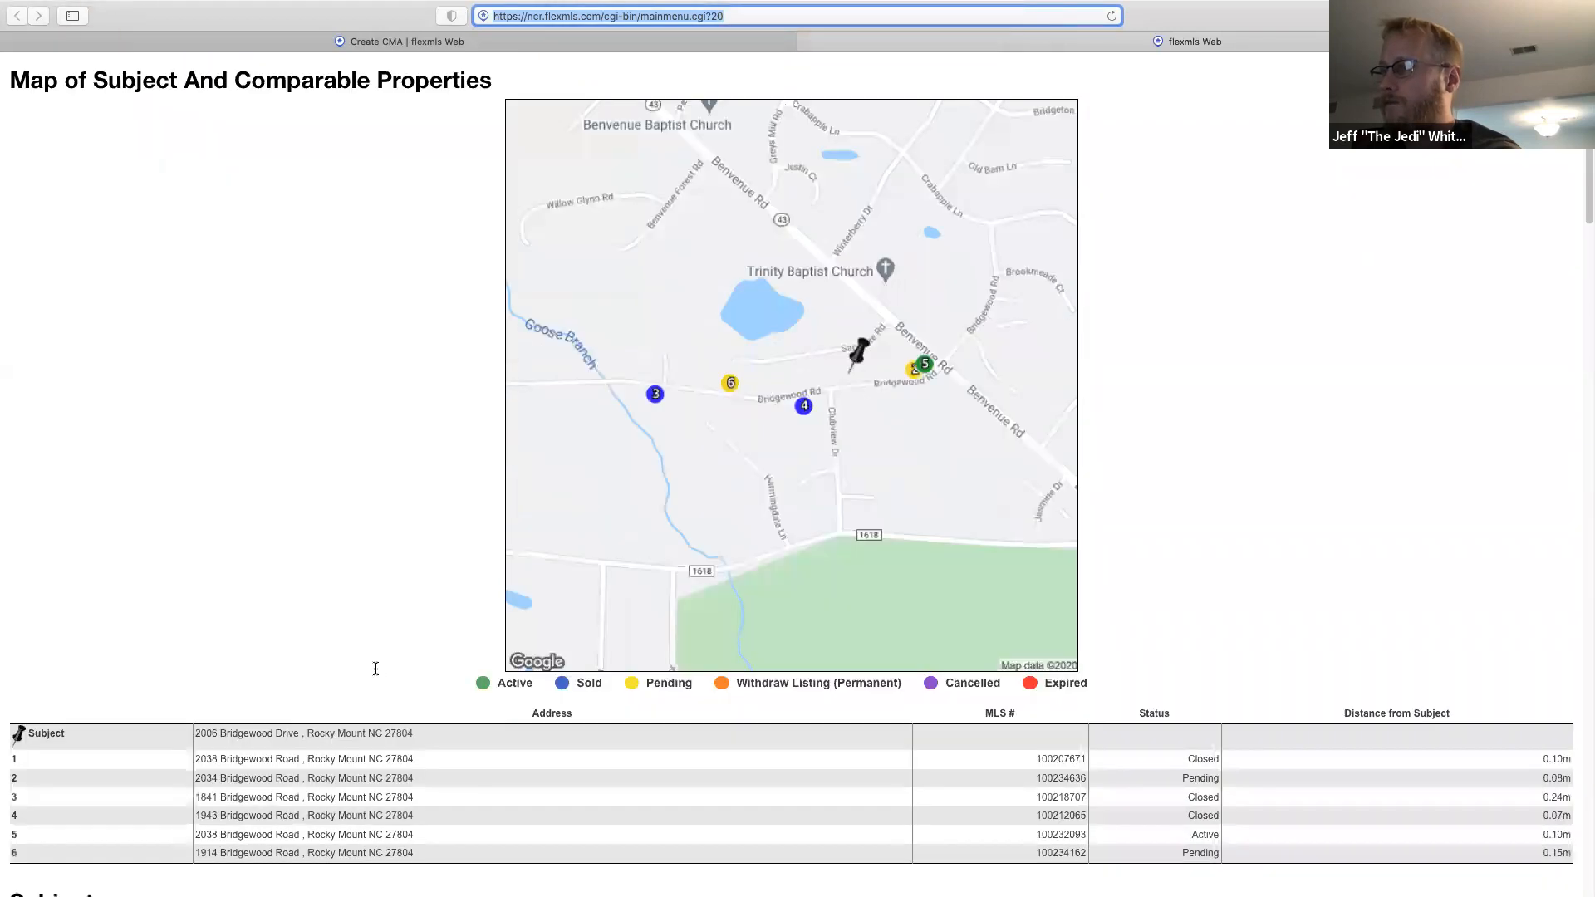
pyautogui.scroll(-3, 375, 668)
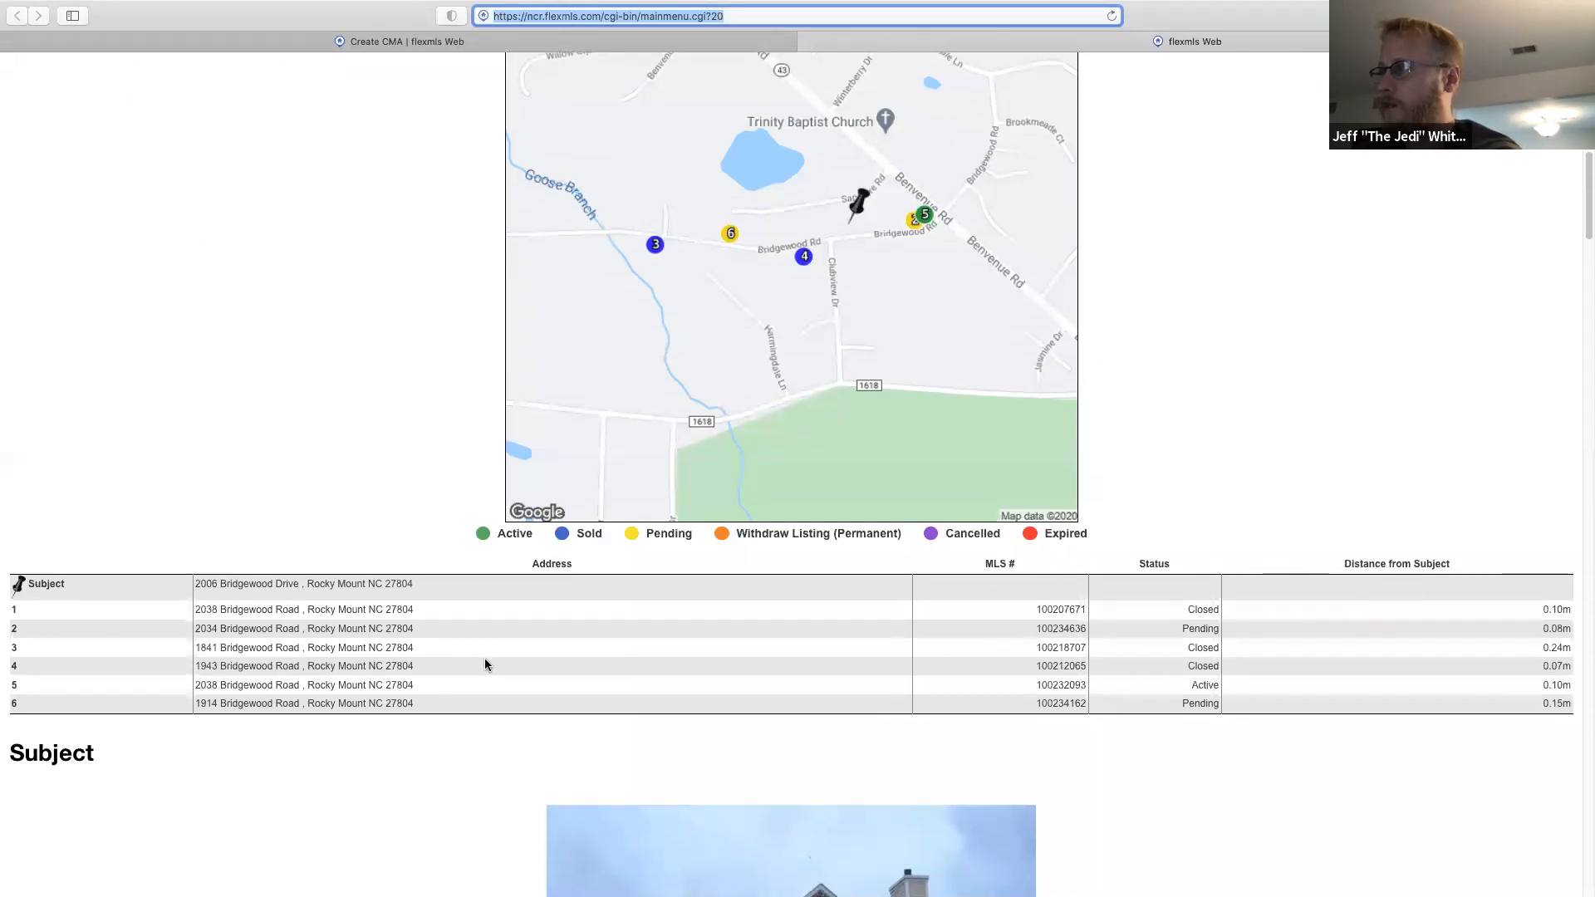
pyautogui.scroll(-1, 485, 659)
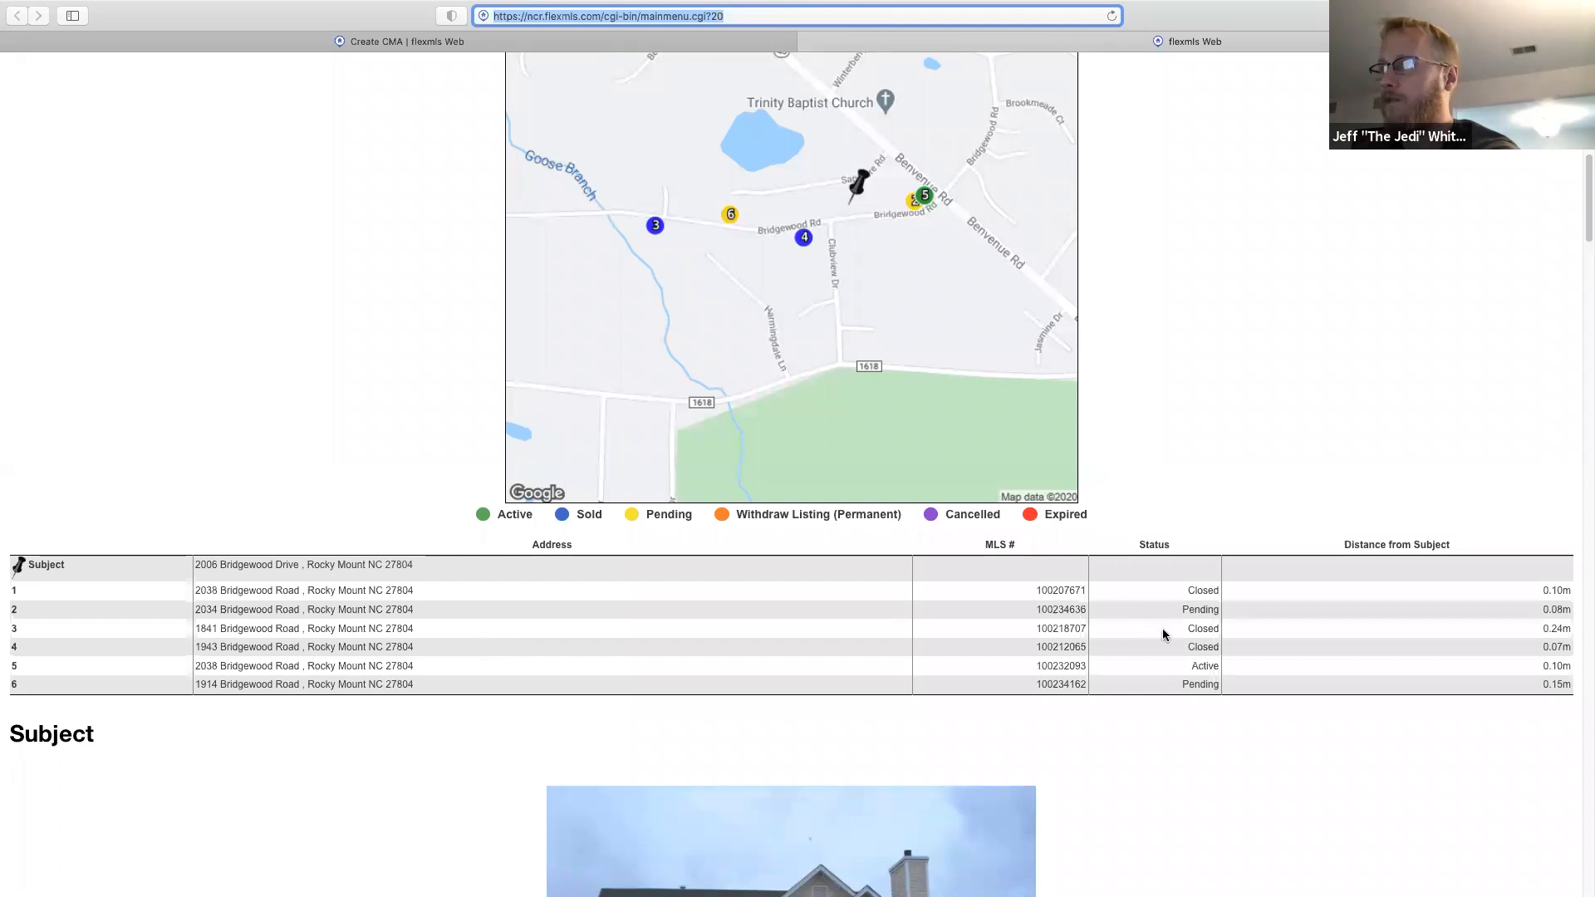
pyautogui.scroll(-5, 1154, 673)
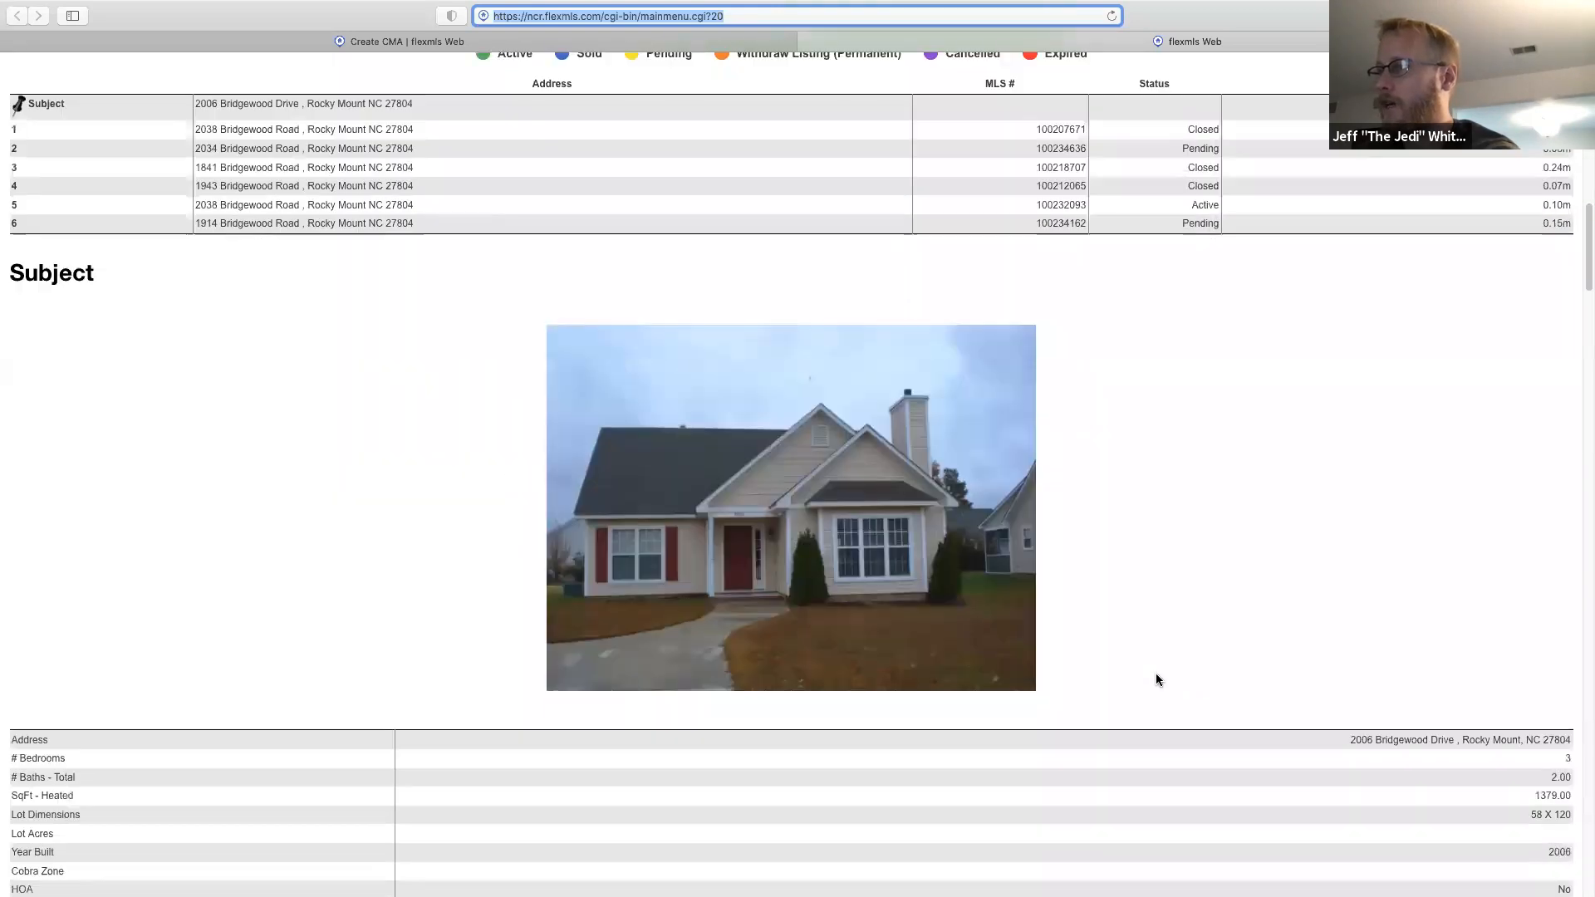
pyautogui.scroll(-1, 1158, 680)
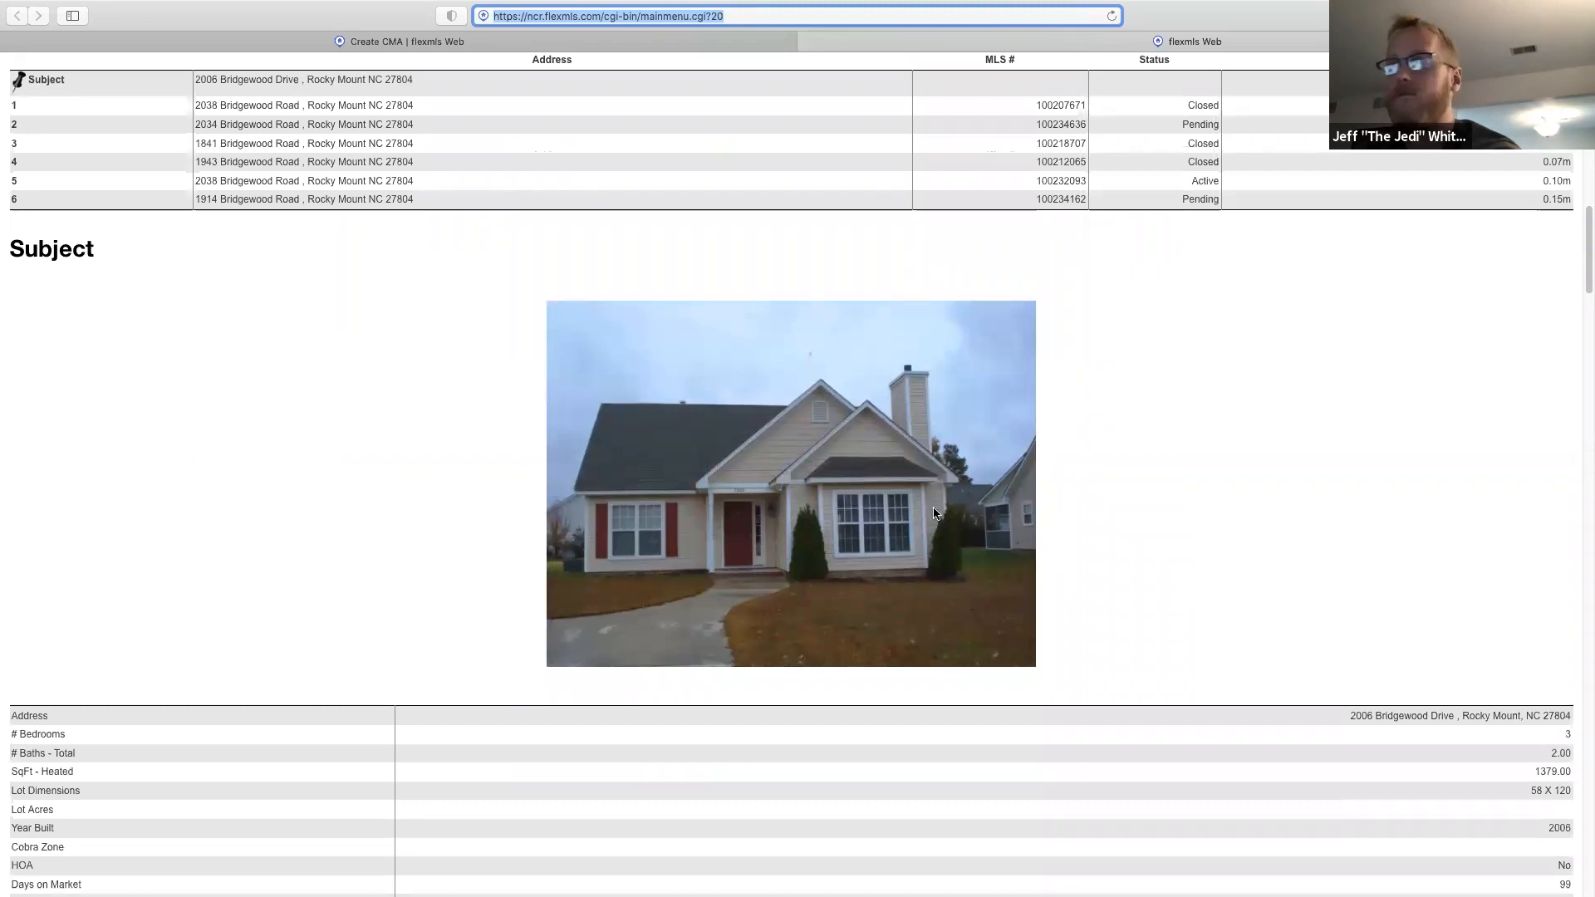
pyautogui.scroll(-2, 1041, 561)
pyautogui.scroll(-5, 1042, 561)
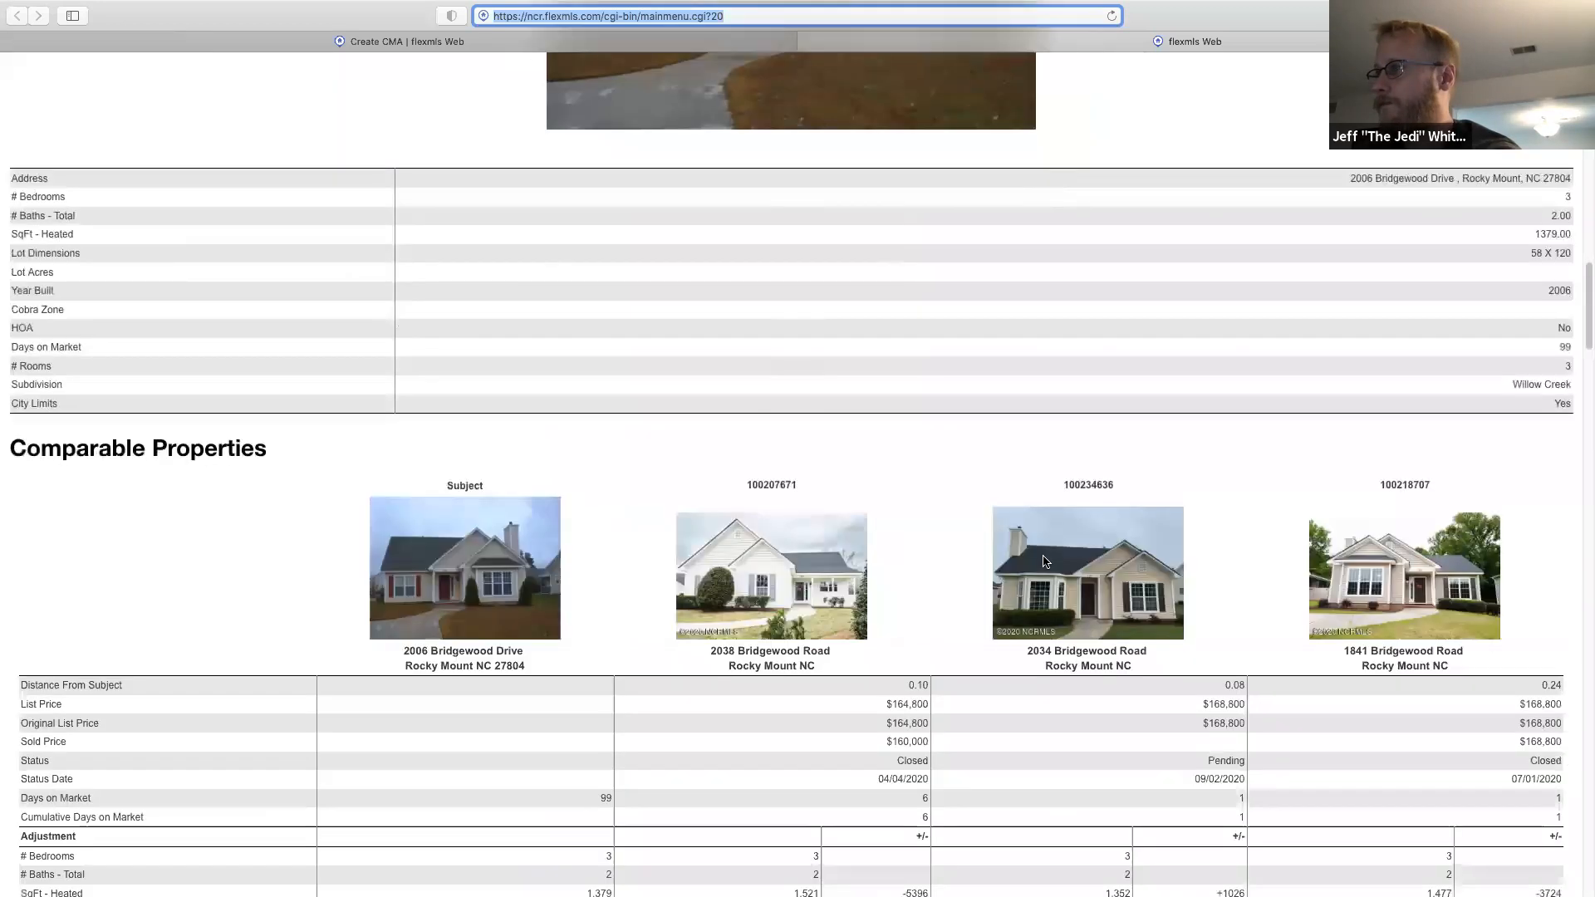
pyautogui.scroll(-3, 1044, 561)
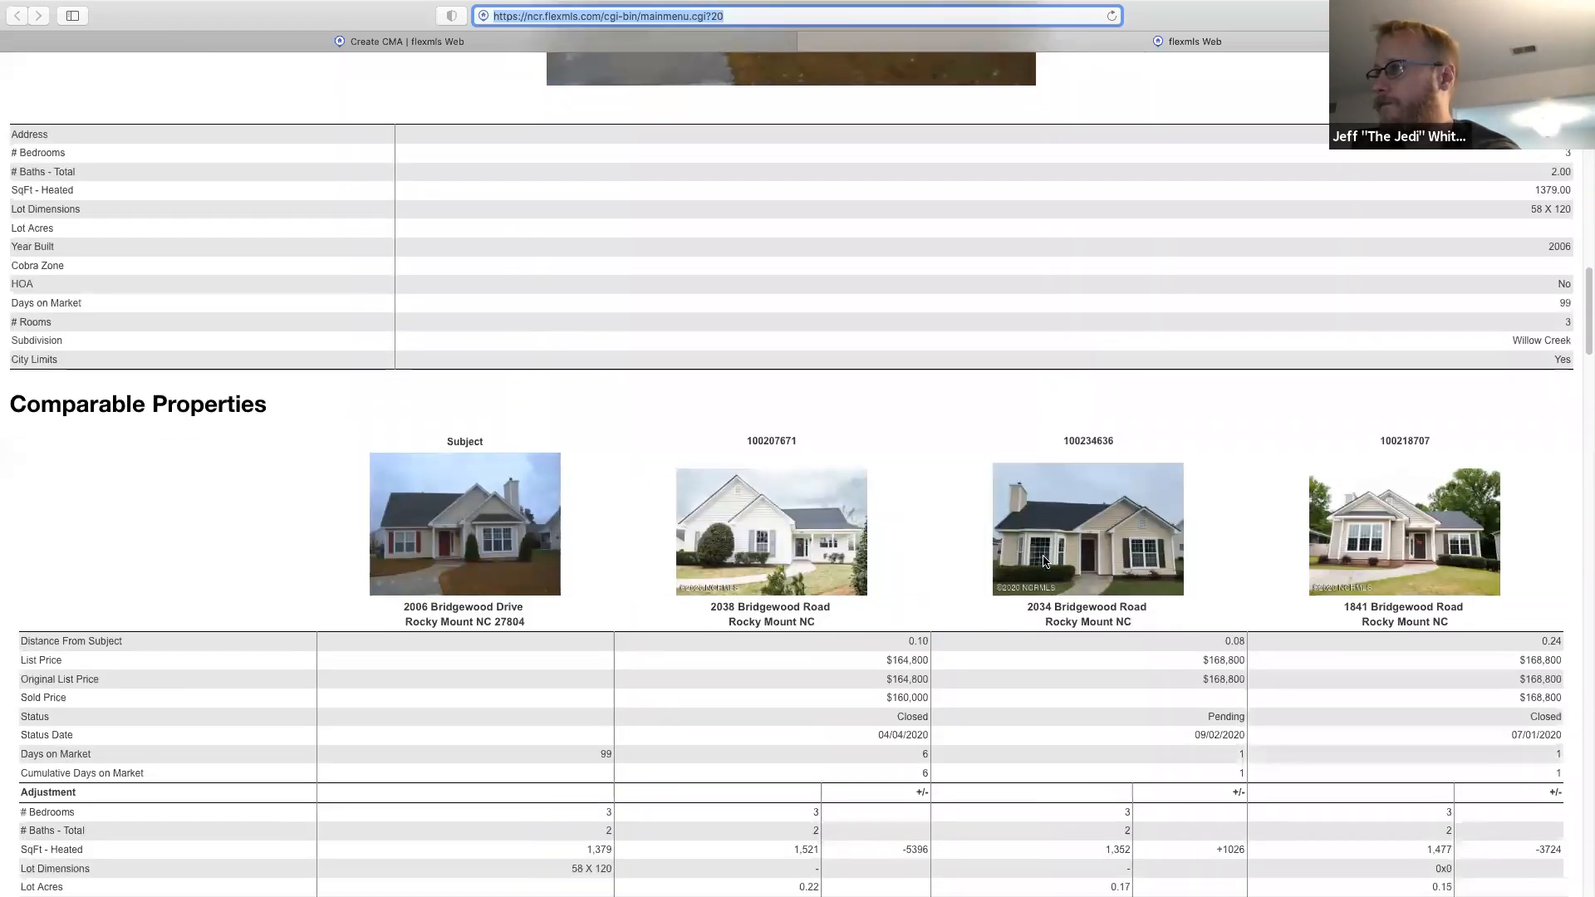
pyautogui.scroll(-1, 1043, 562)
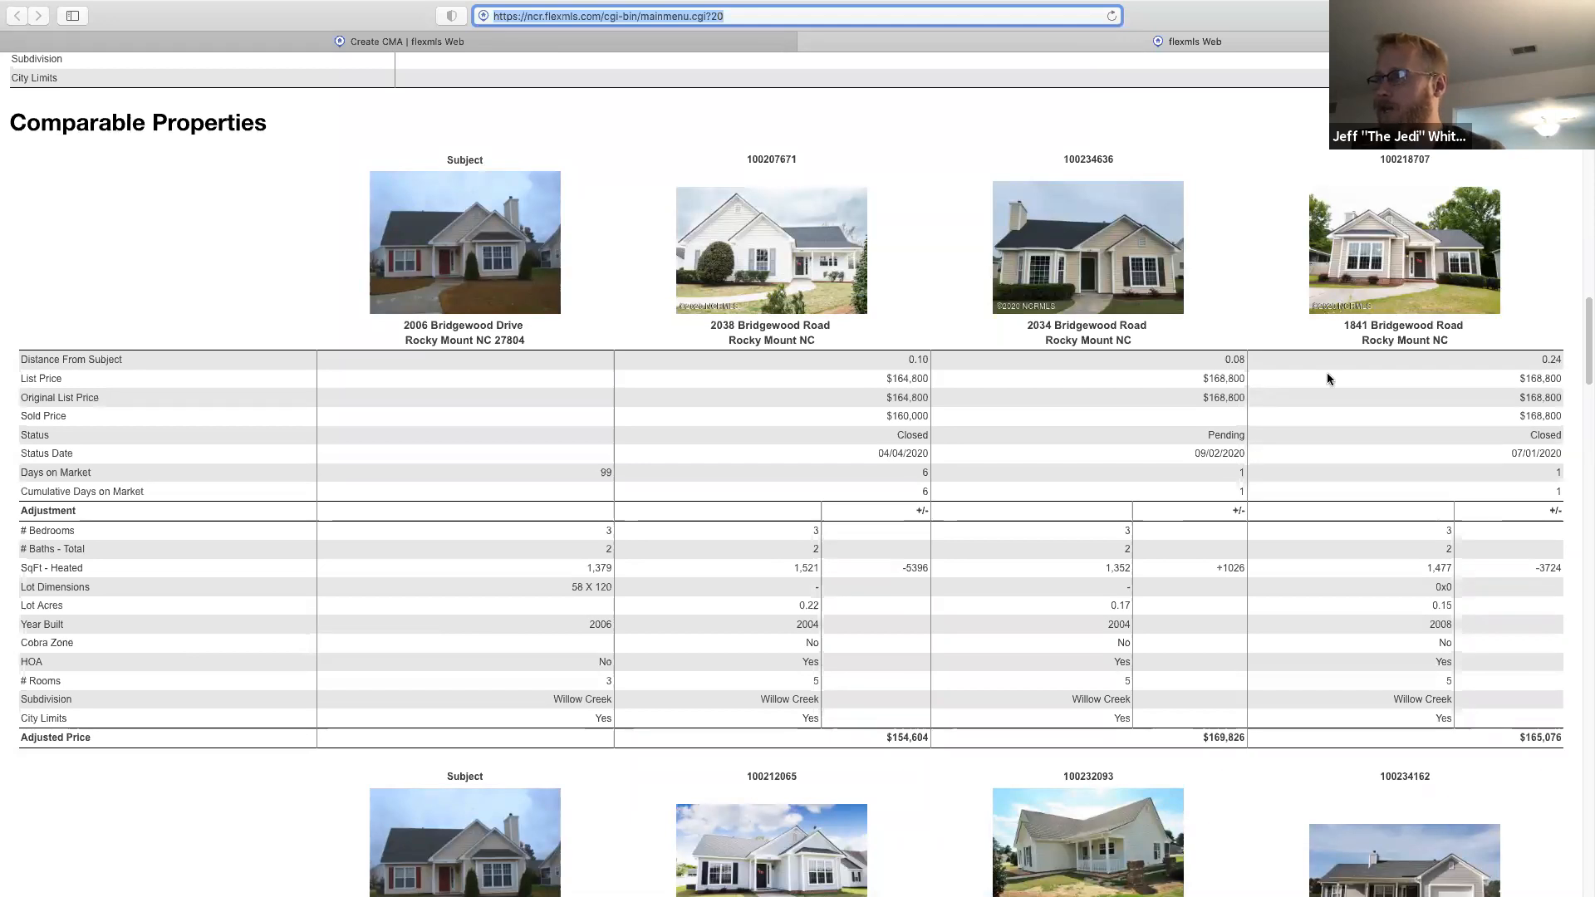
pyautogui.scroll(5, 766, 524)
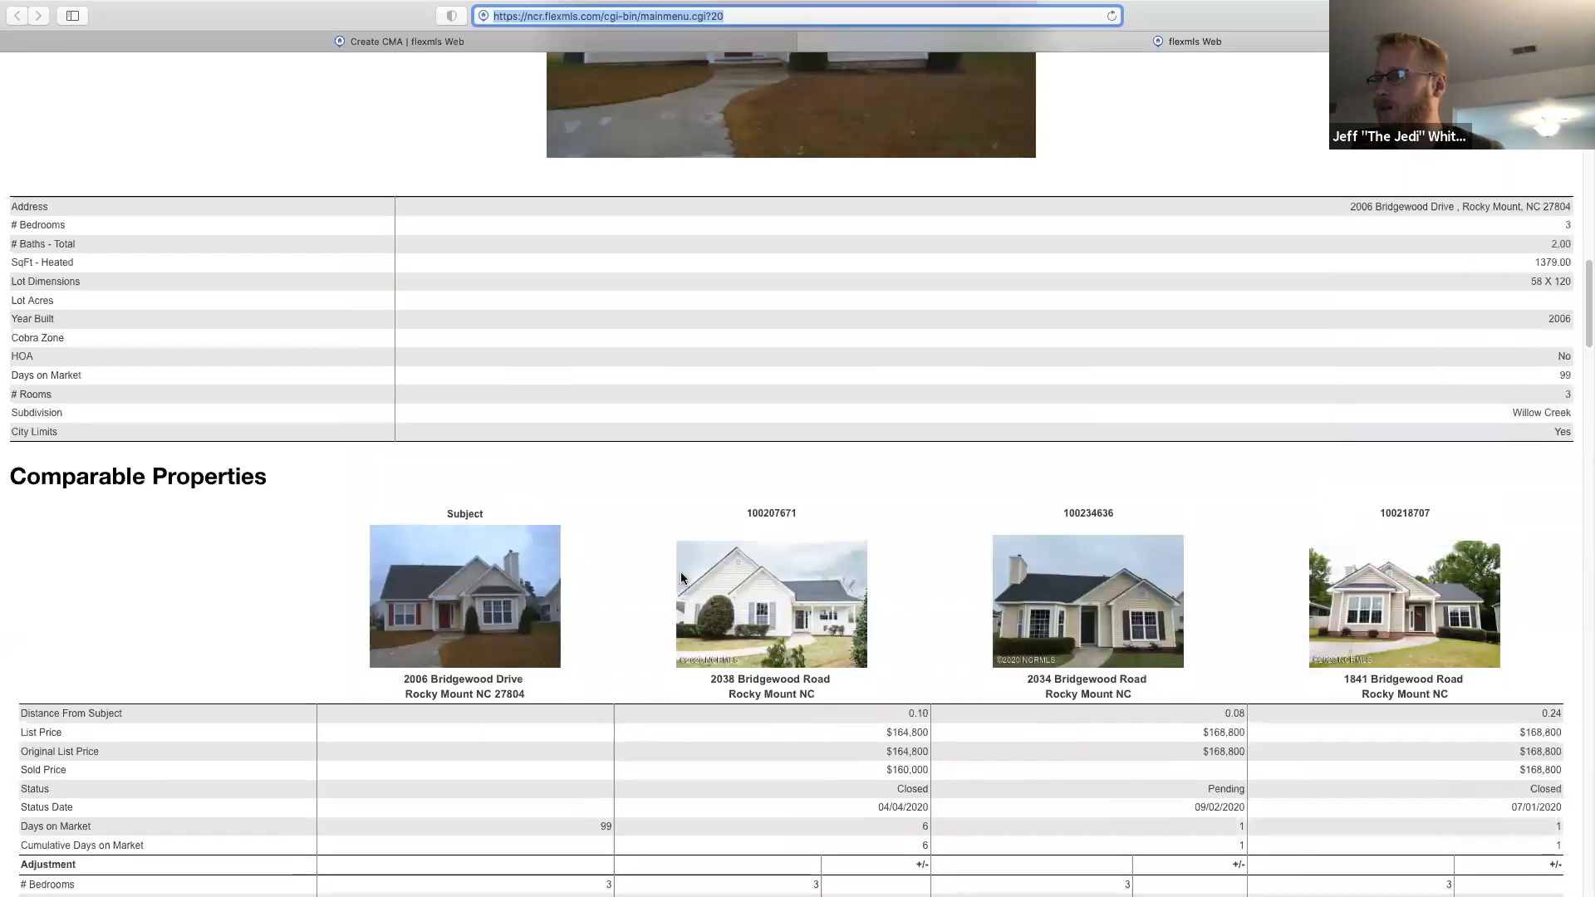
pyautogui.scroll(-1, 1067, 656)
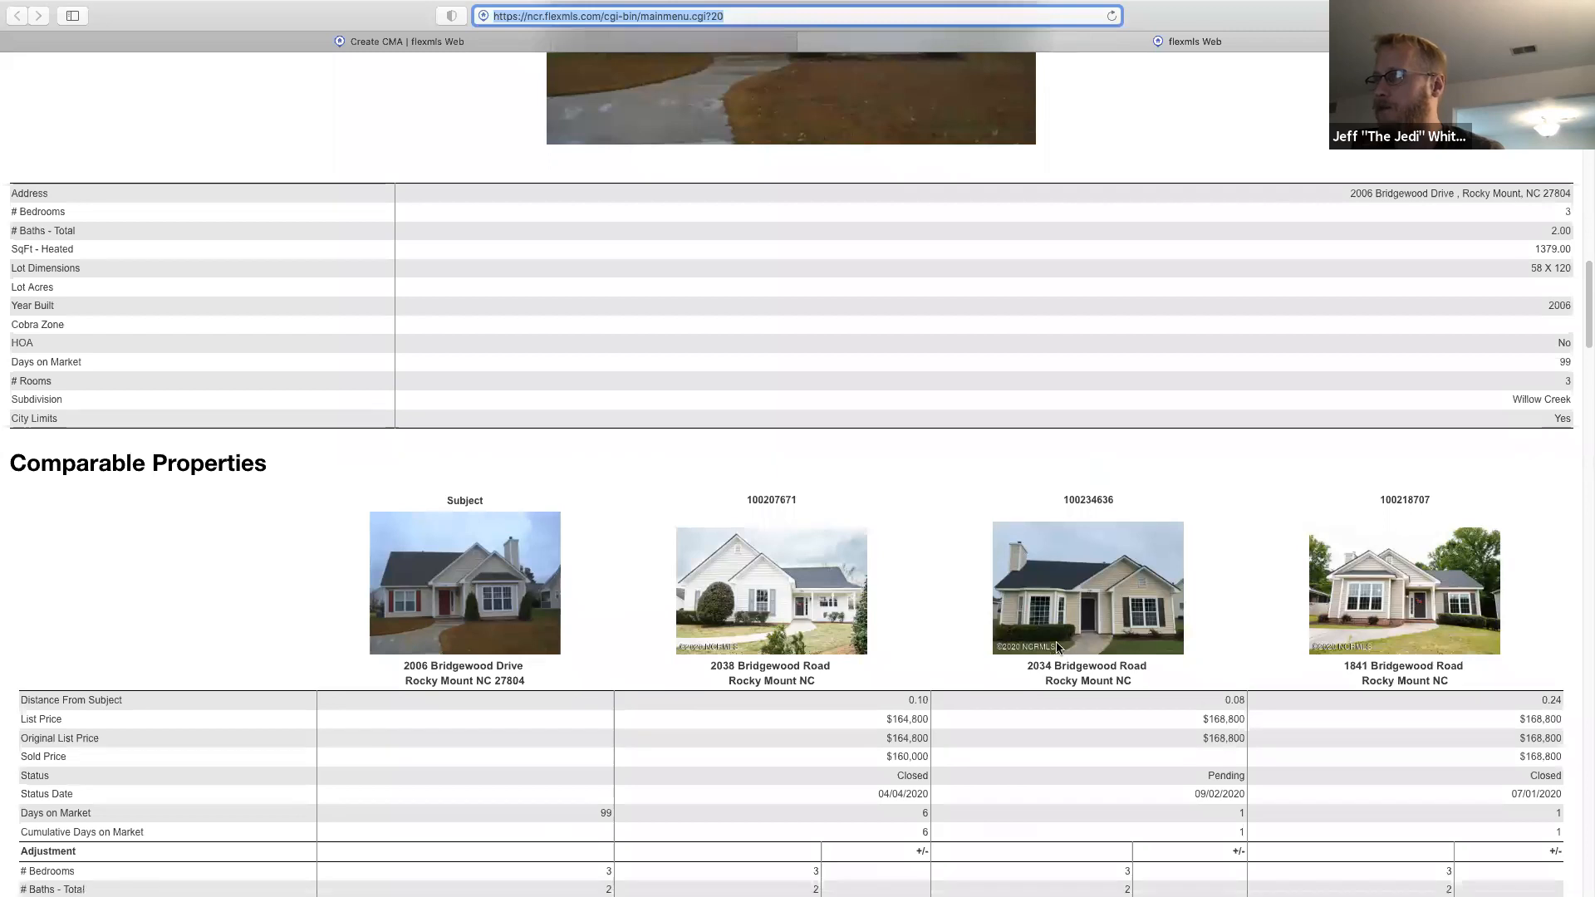
pyautogui.scroll(2, 1024, 586)
pyautogui.scroll(2, 1021, 586)
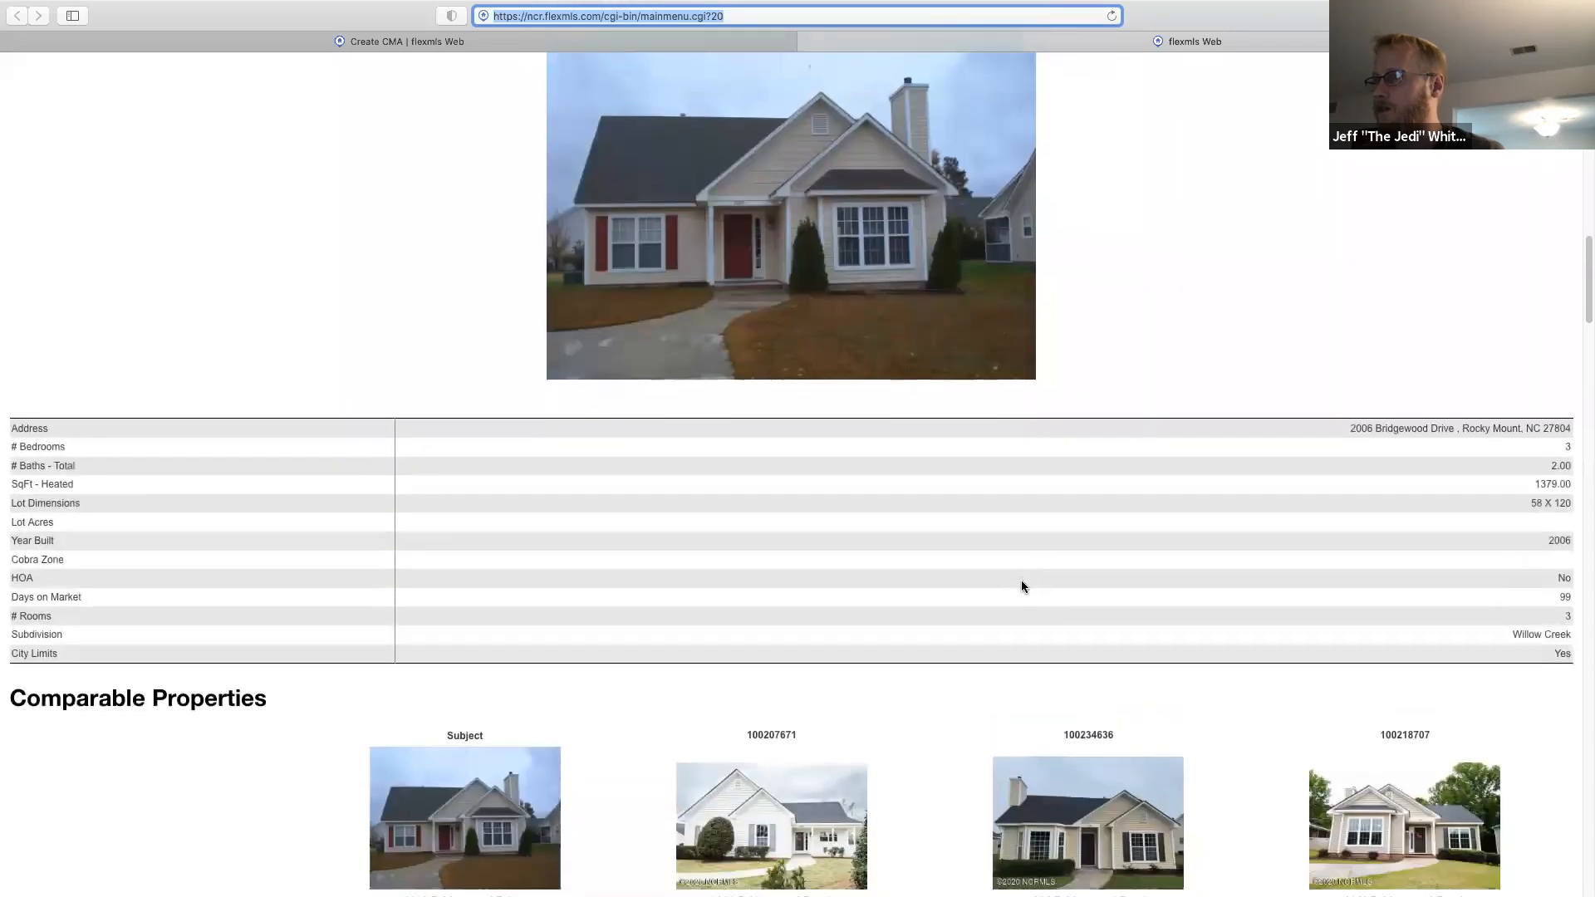
pyautogui.scroll(-9, 1021, 587)
pyautogui.scroll(-4, 1020, 580)
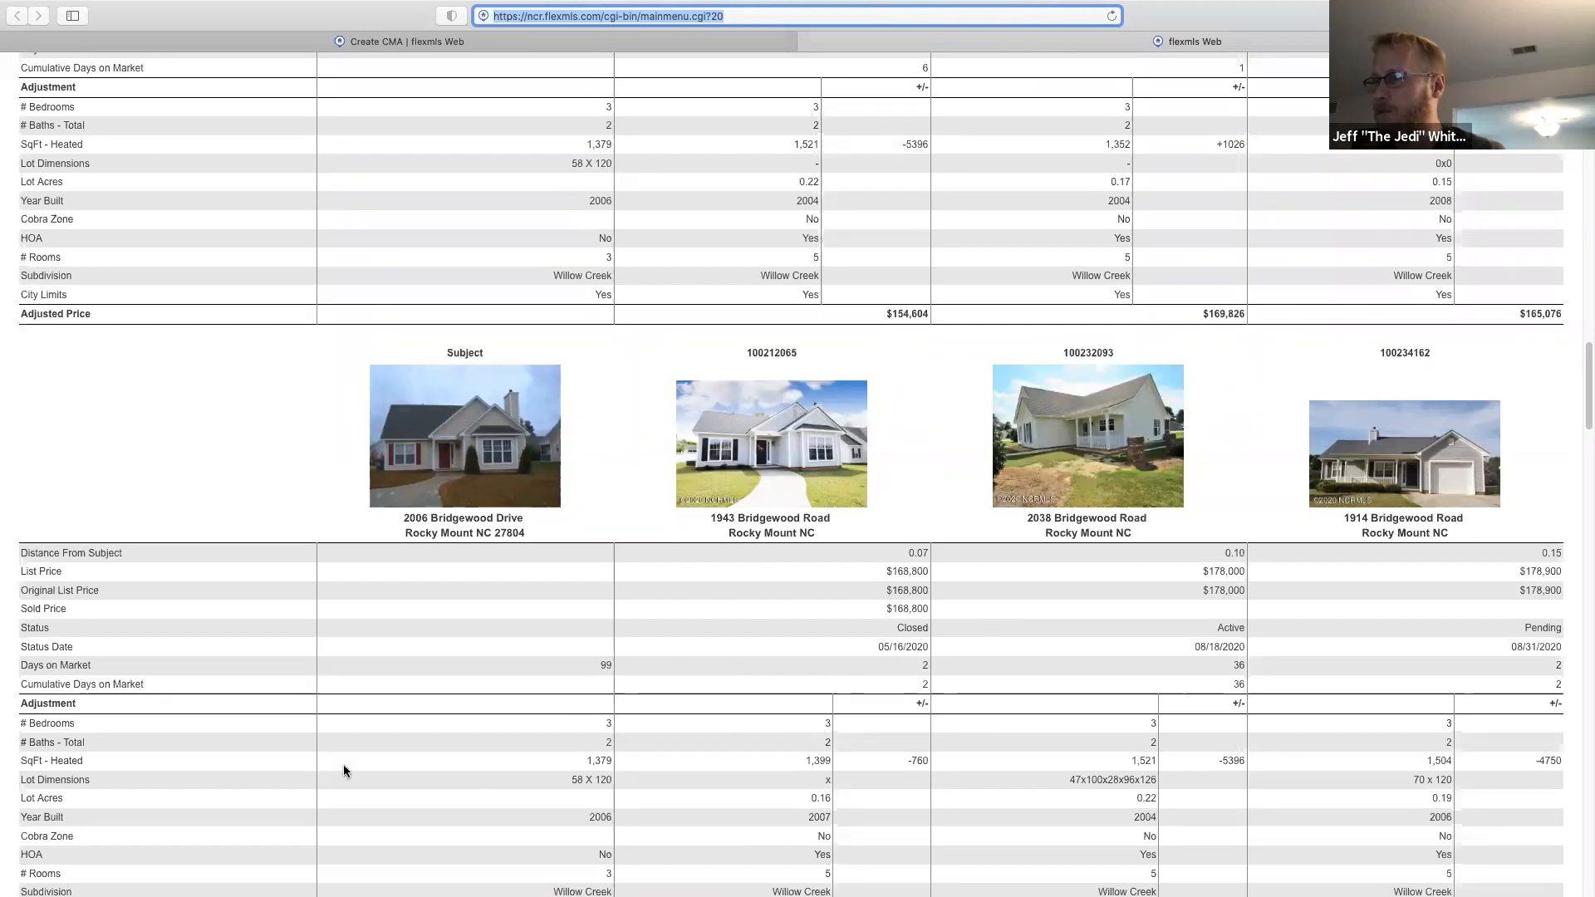
pyautogui.scroll(-1, 262, 786)
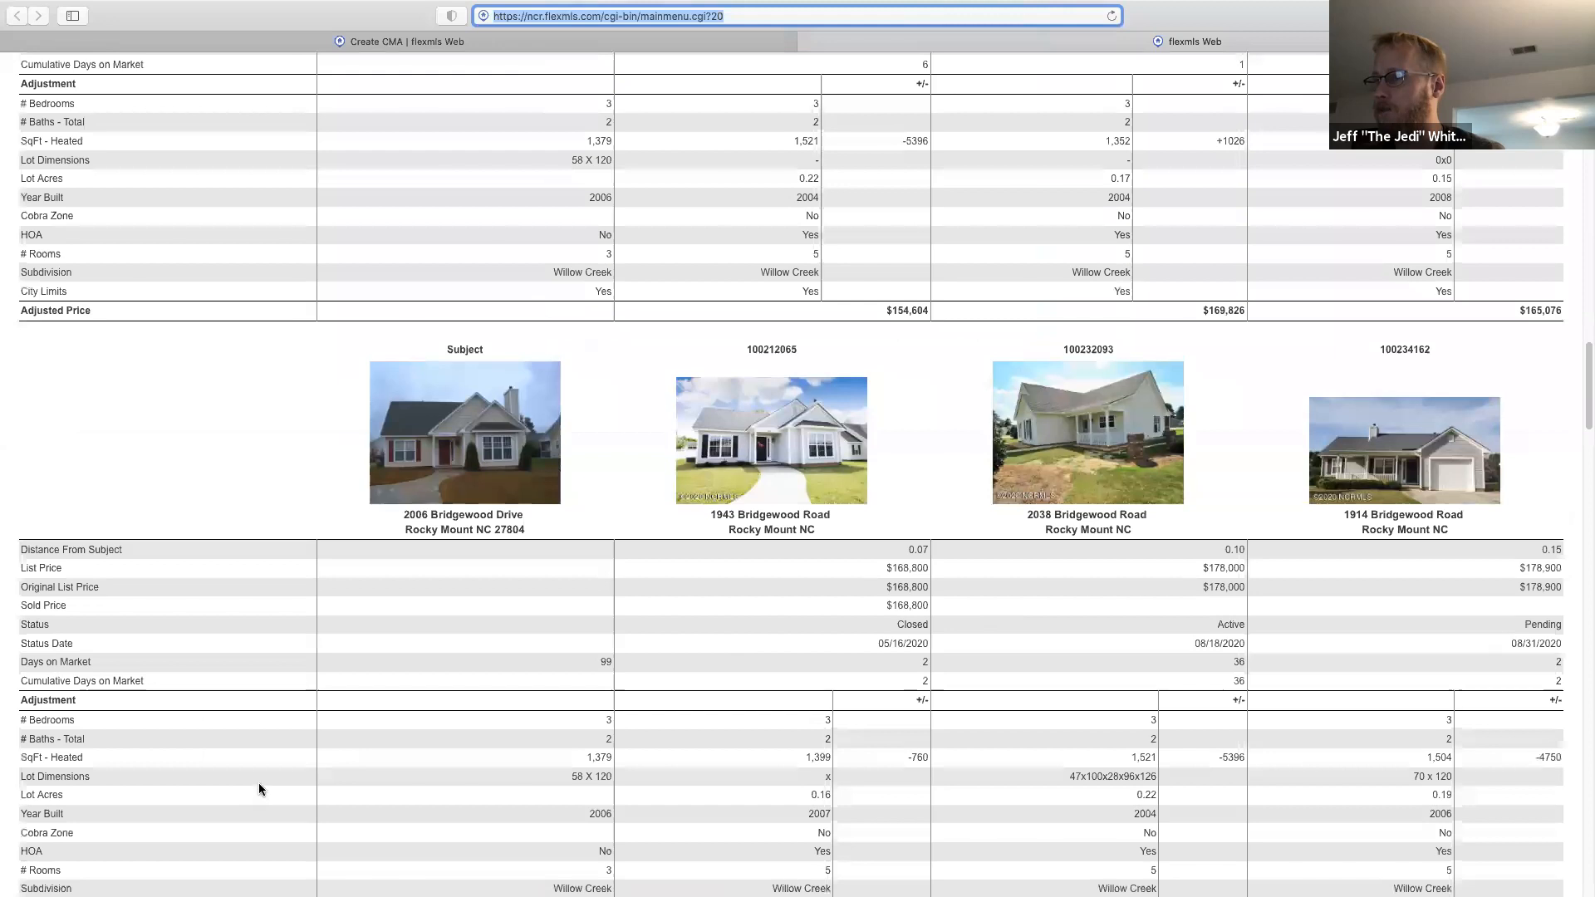
pyautogui.scroll(-3, 259, 788)
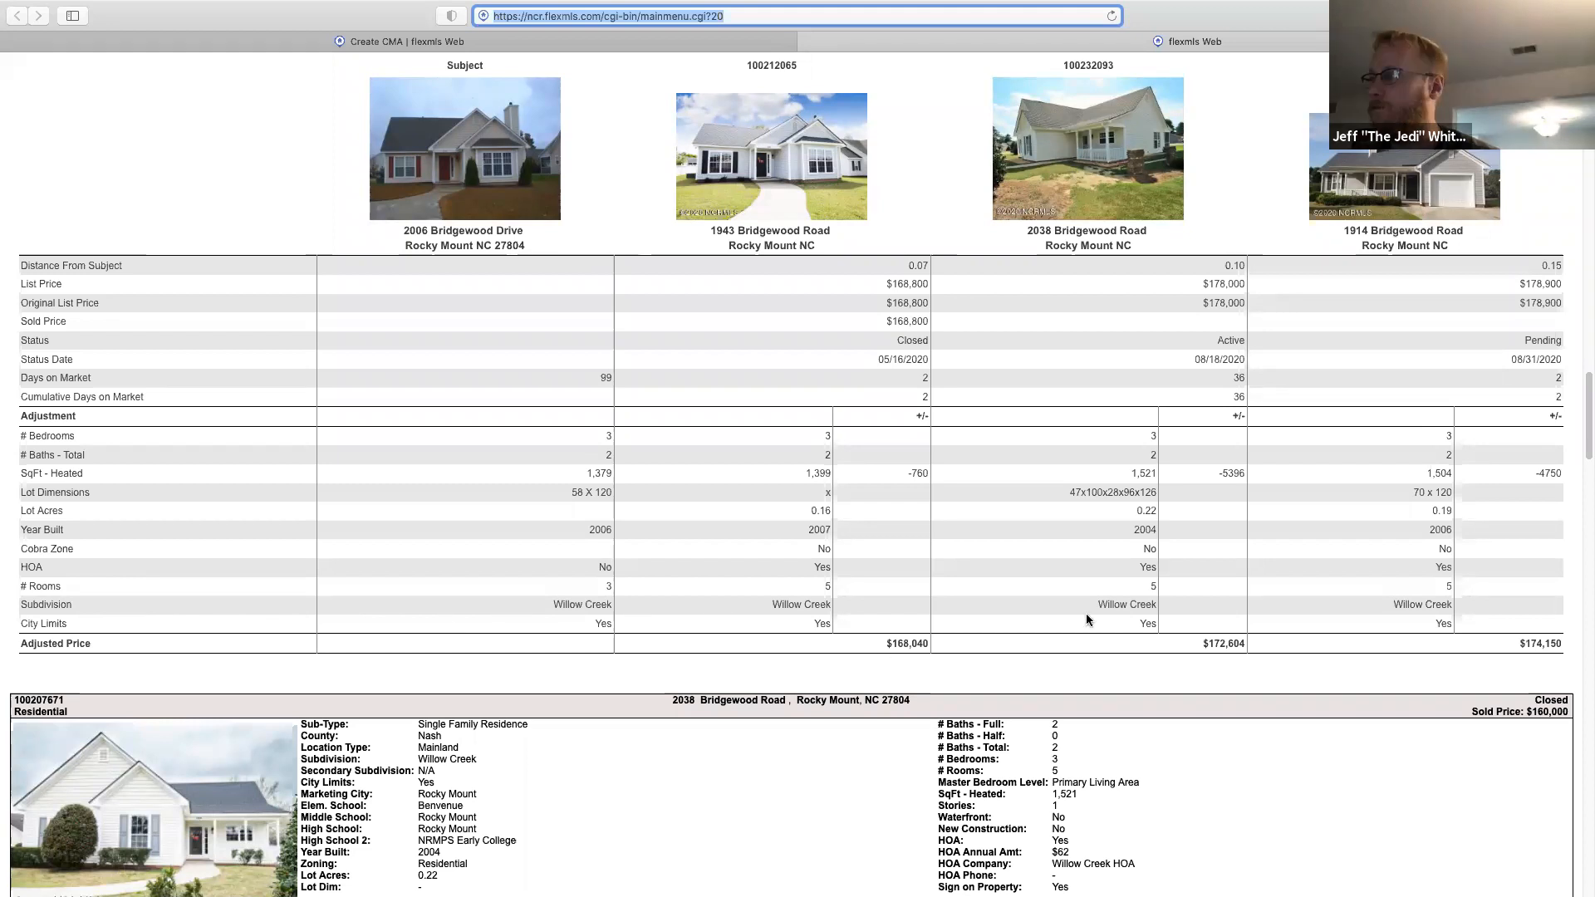
pyautogui.scroll(-1, 781, 663)
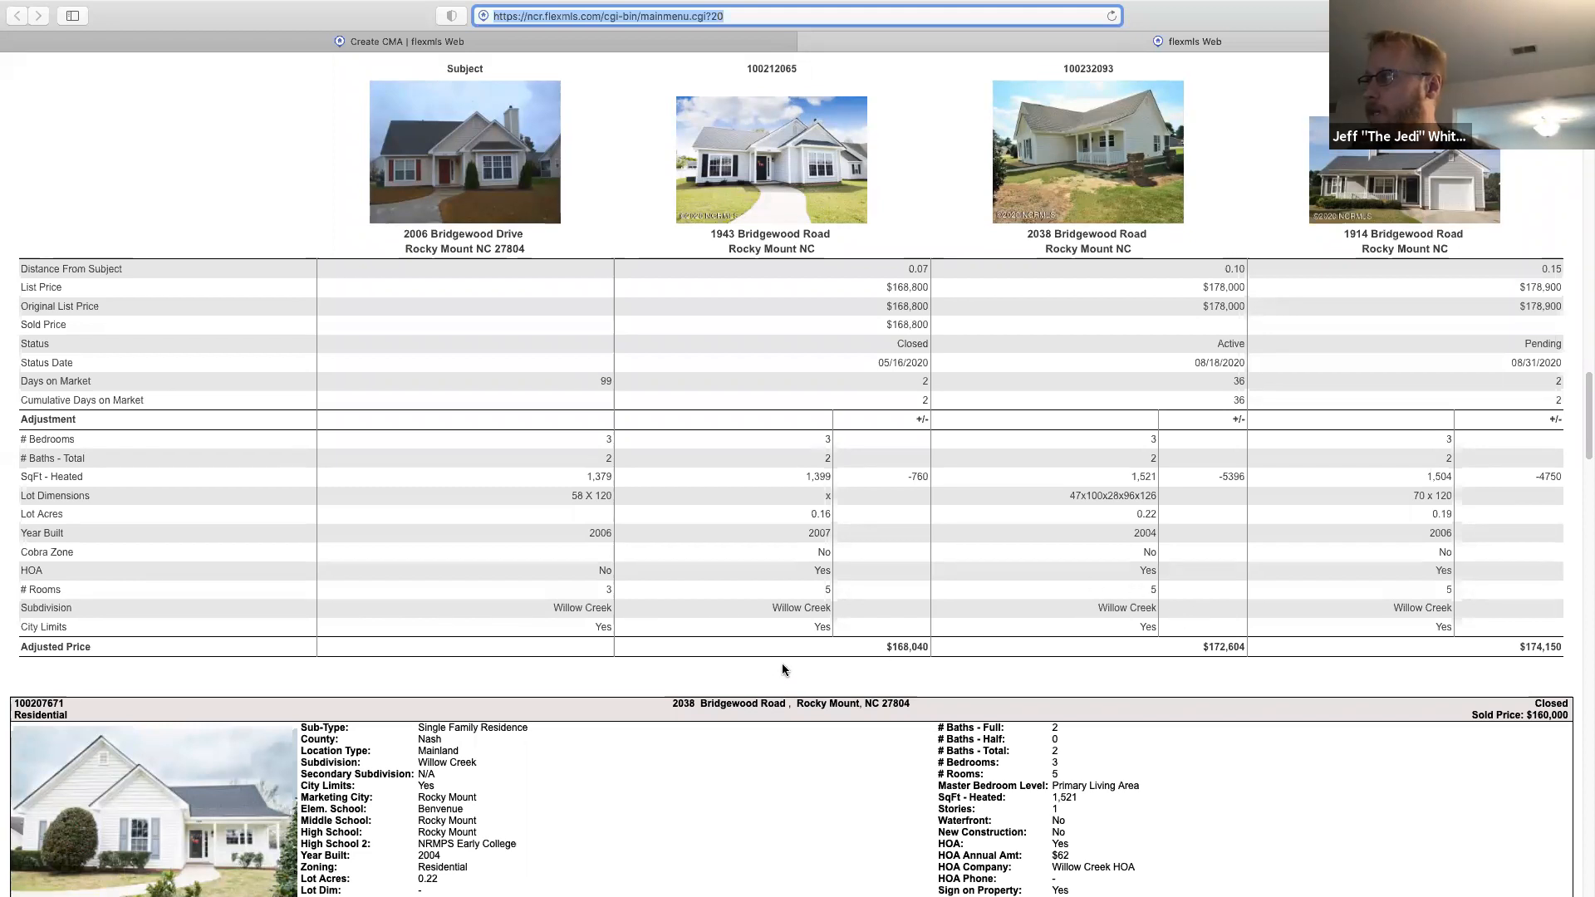
pyautogui.scroll(-5, 781, 665)
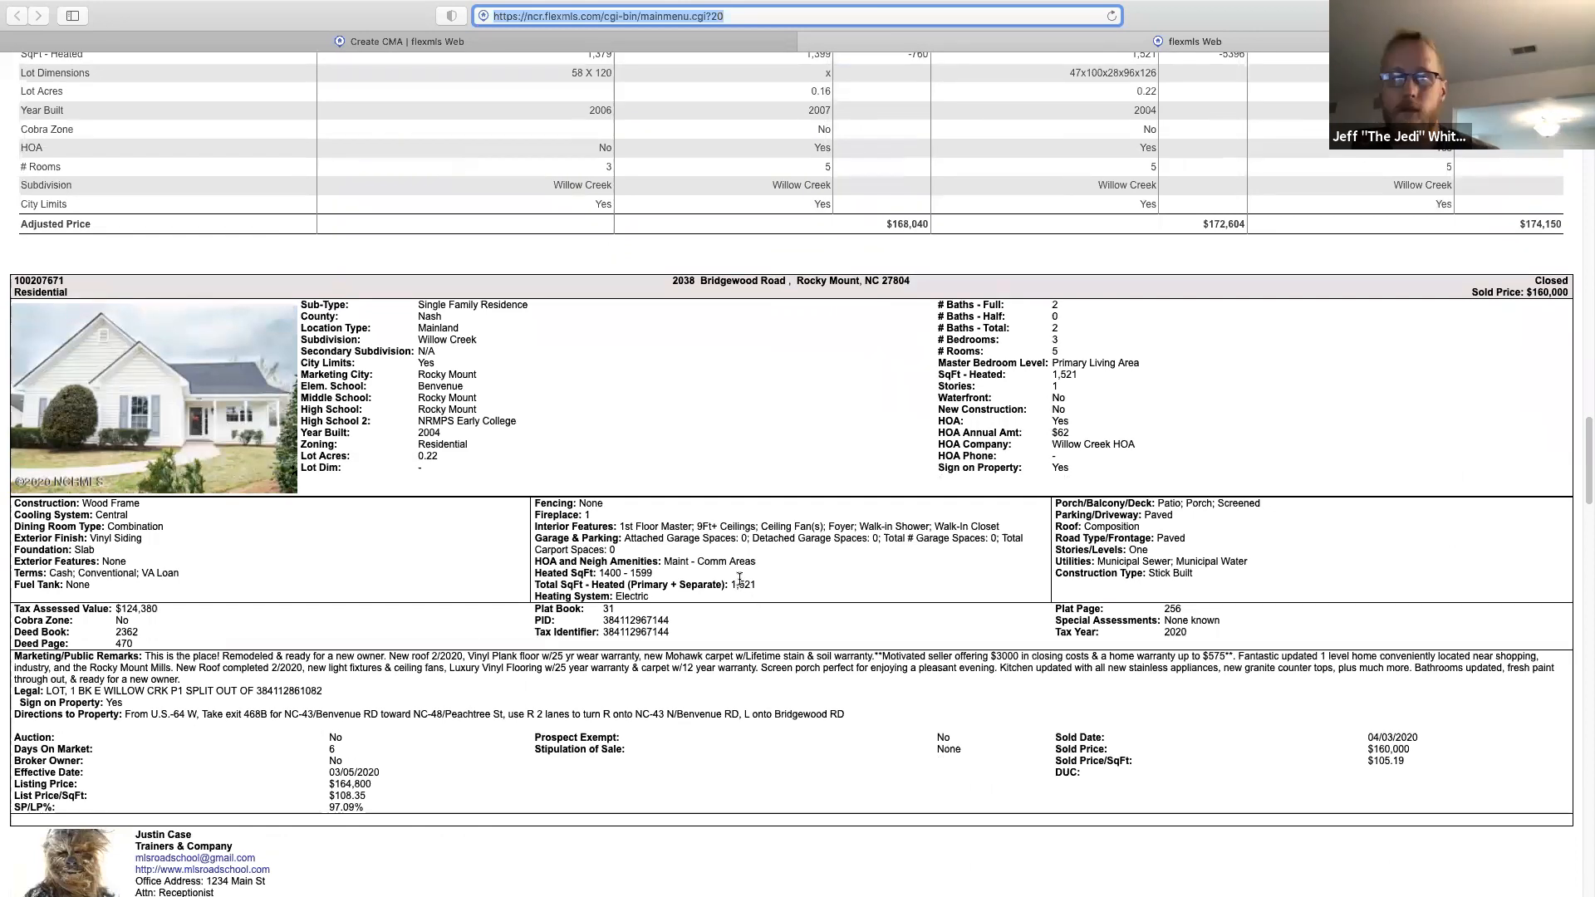
pyautogui.scroll(-1, 805, 552)
pyautogui.scroll(-5, 804, 555)
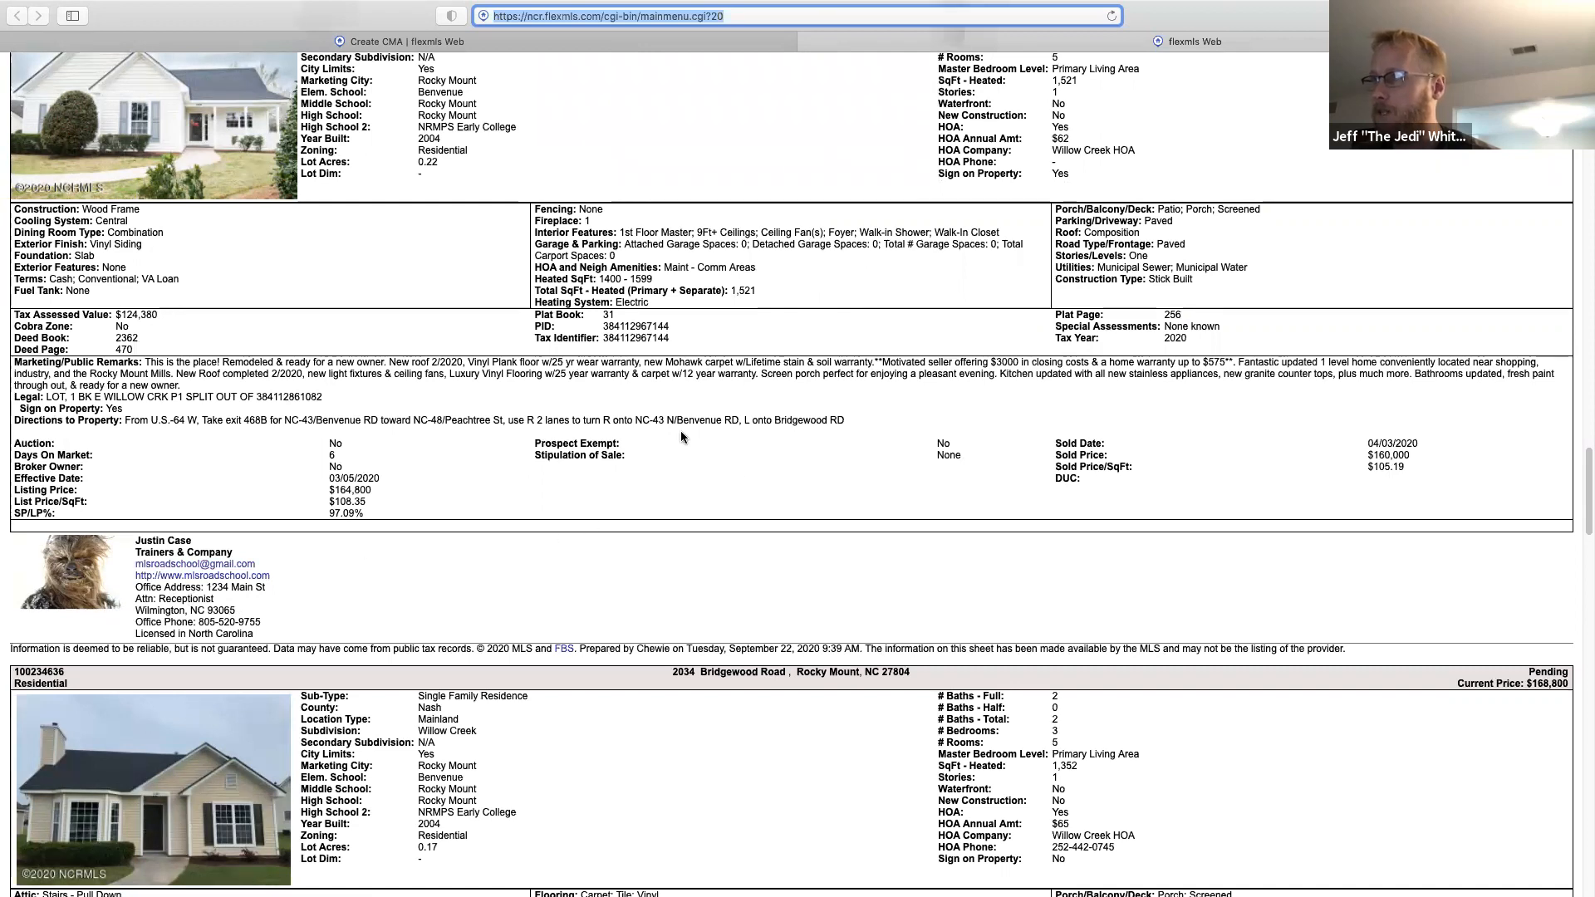
pyautogui.scroll(-6, 650, 520)
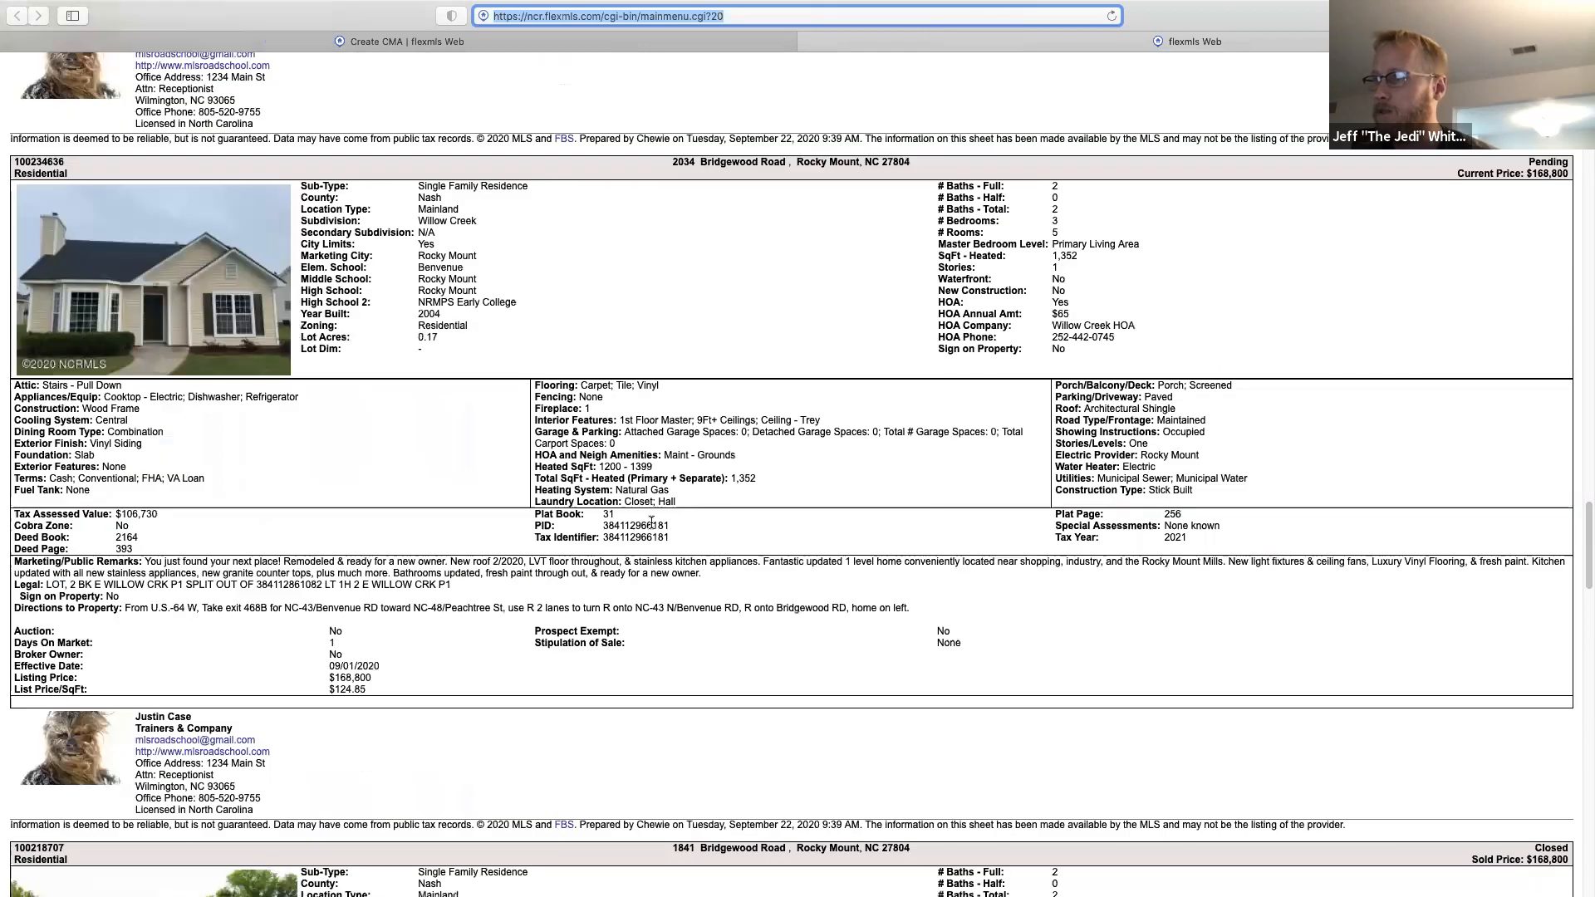
pyautogui.scroll(-10, 653, 526)
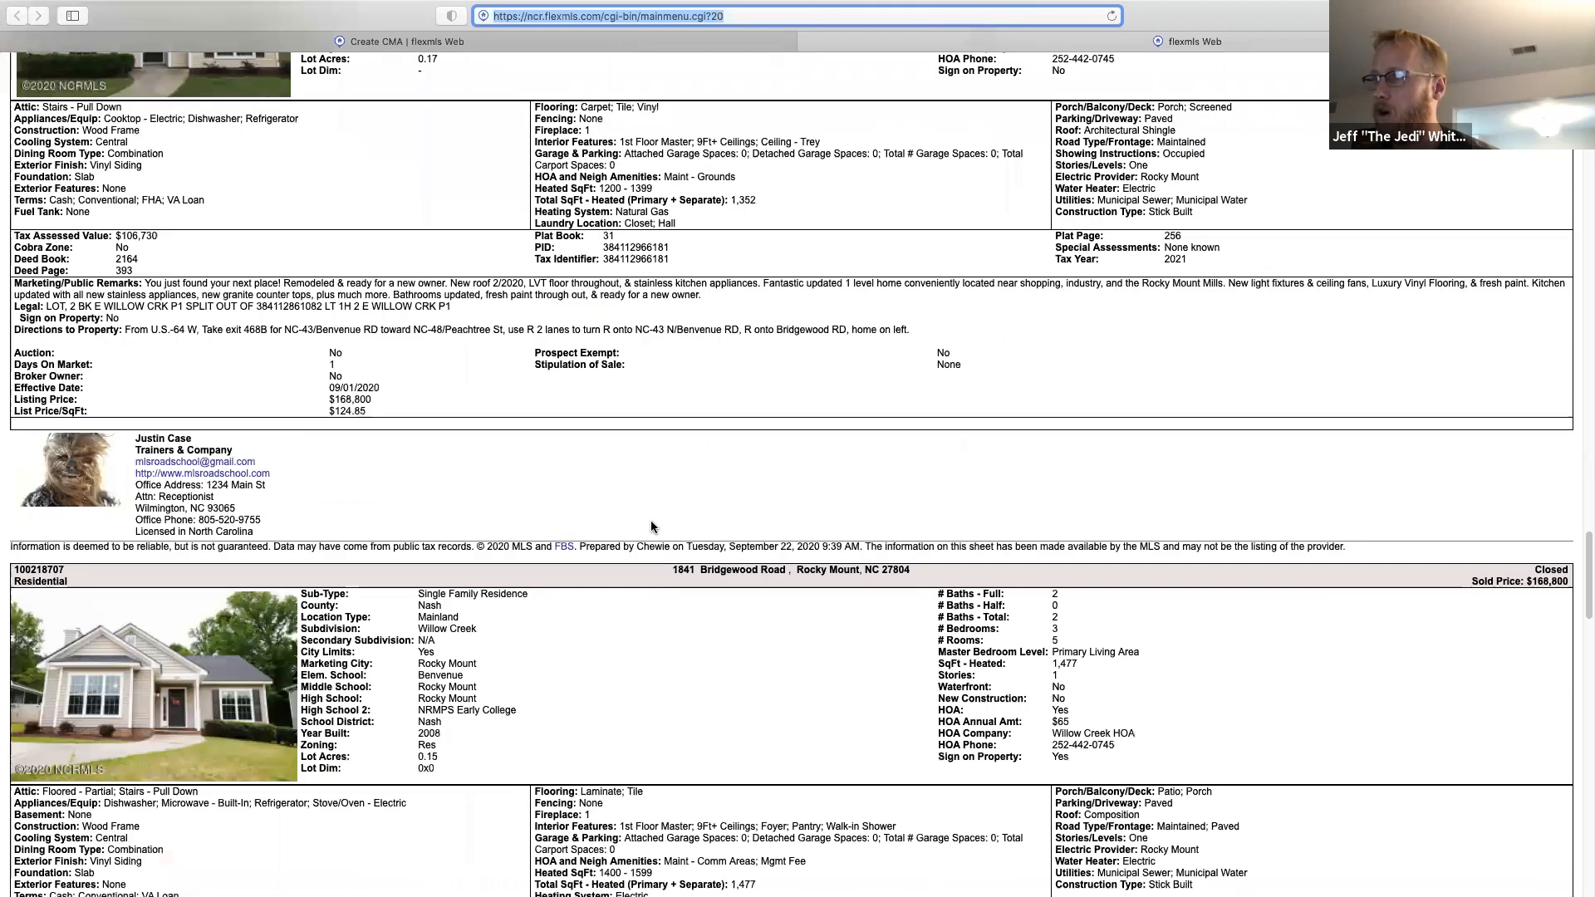
pyautogui.scroll(-4, 651, 525)
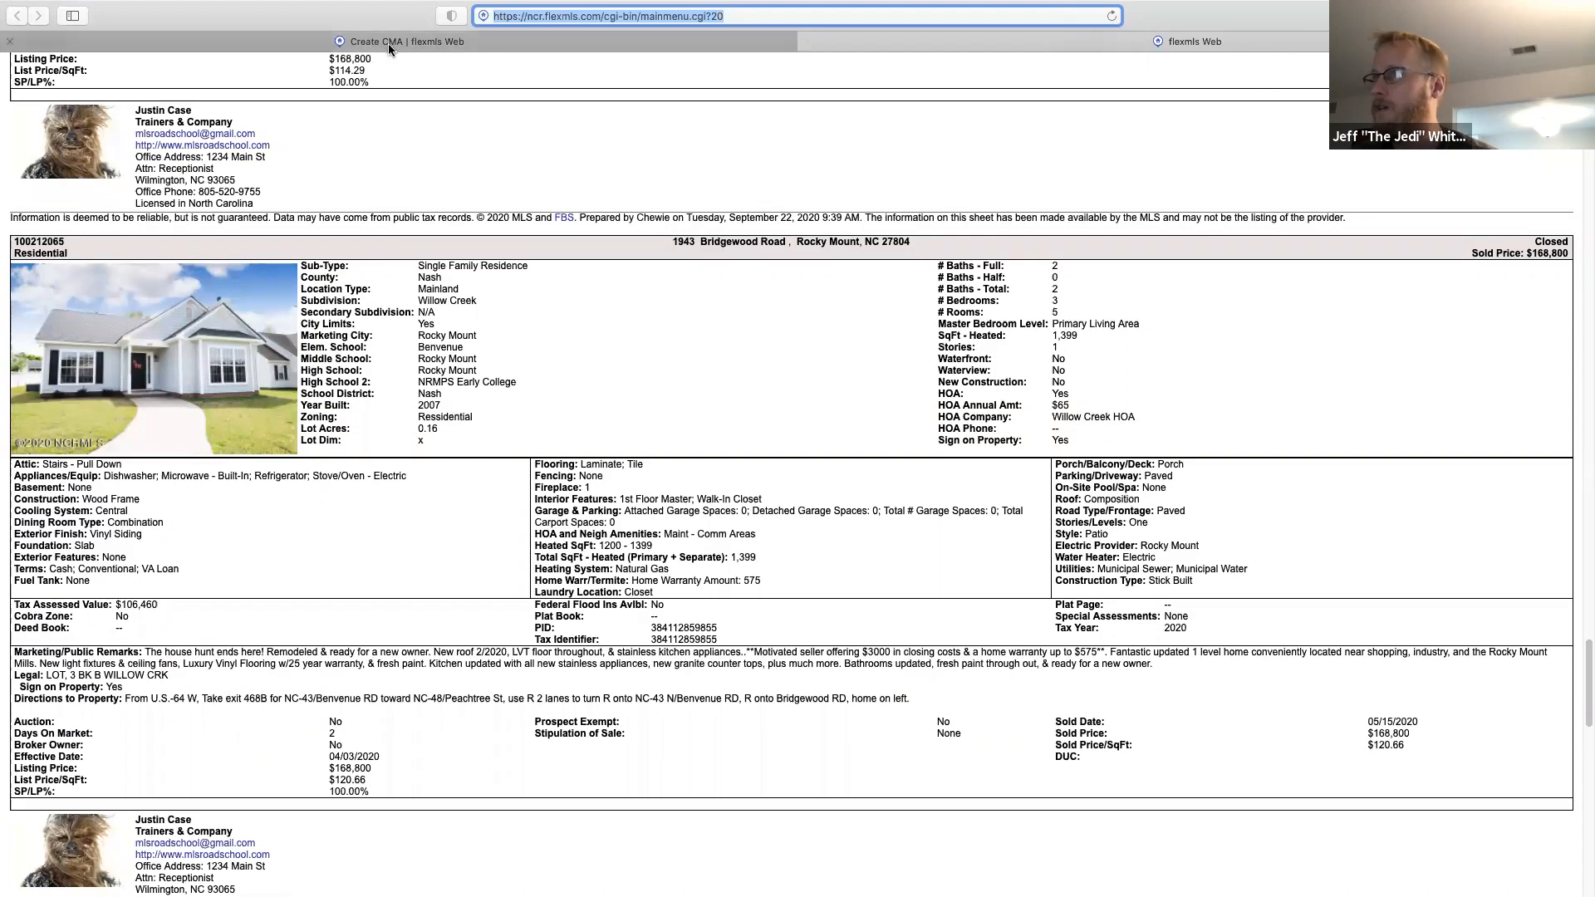
pyautogui.click(807, 42)
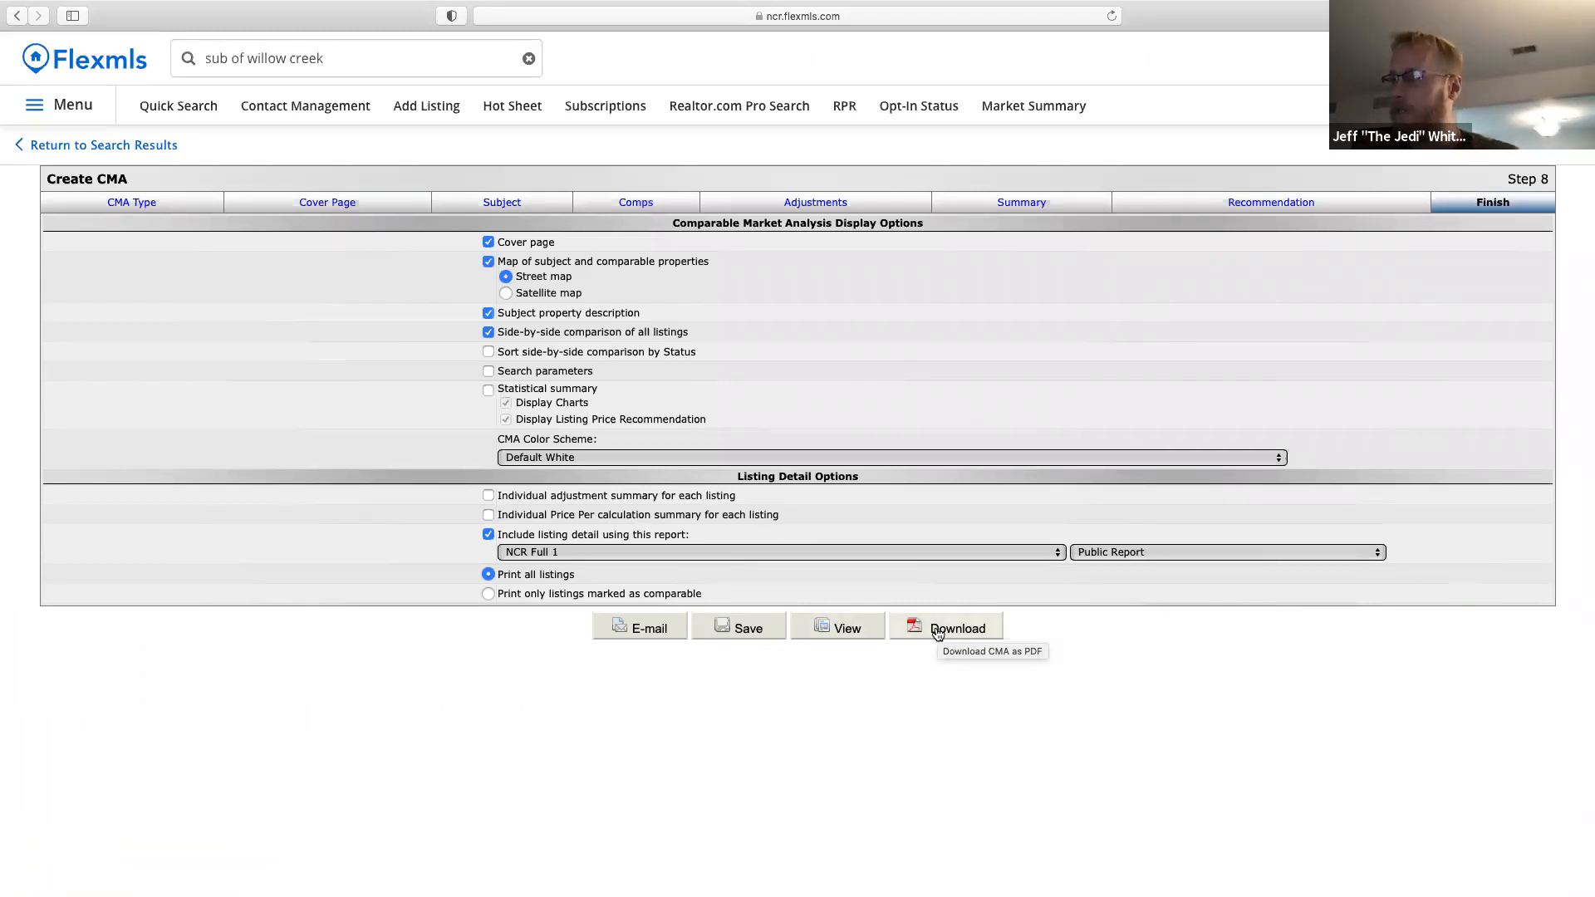
pyautogui.click(746, 634)
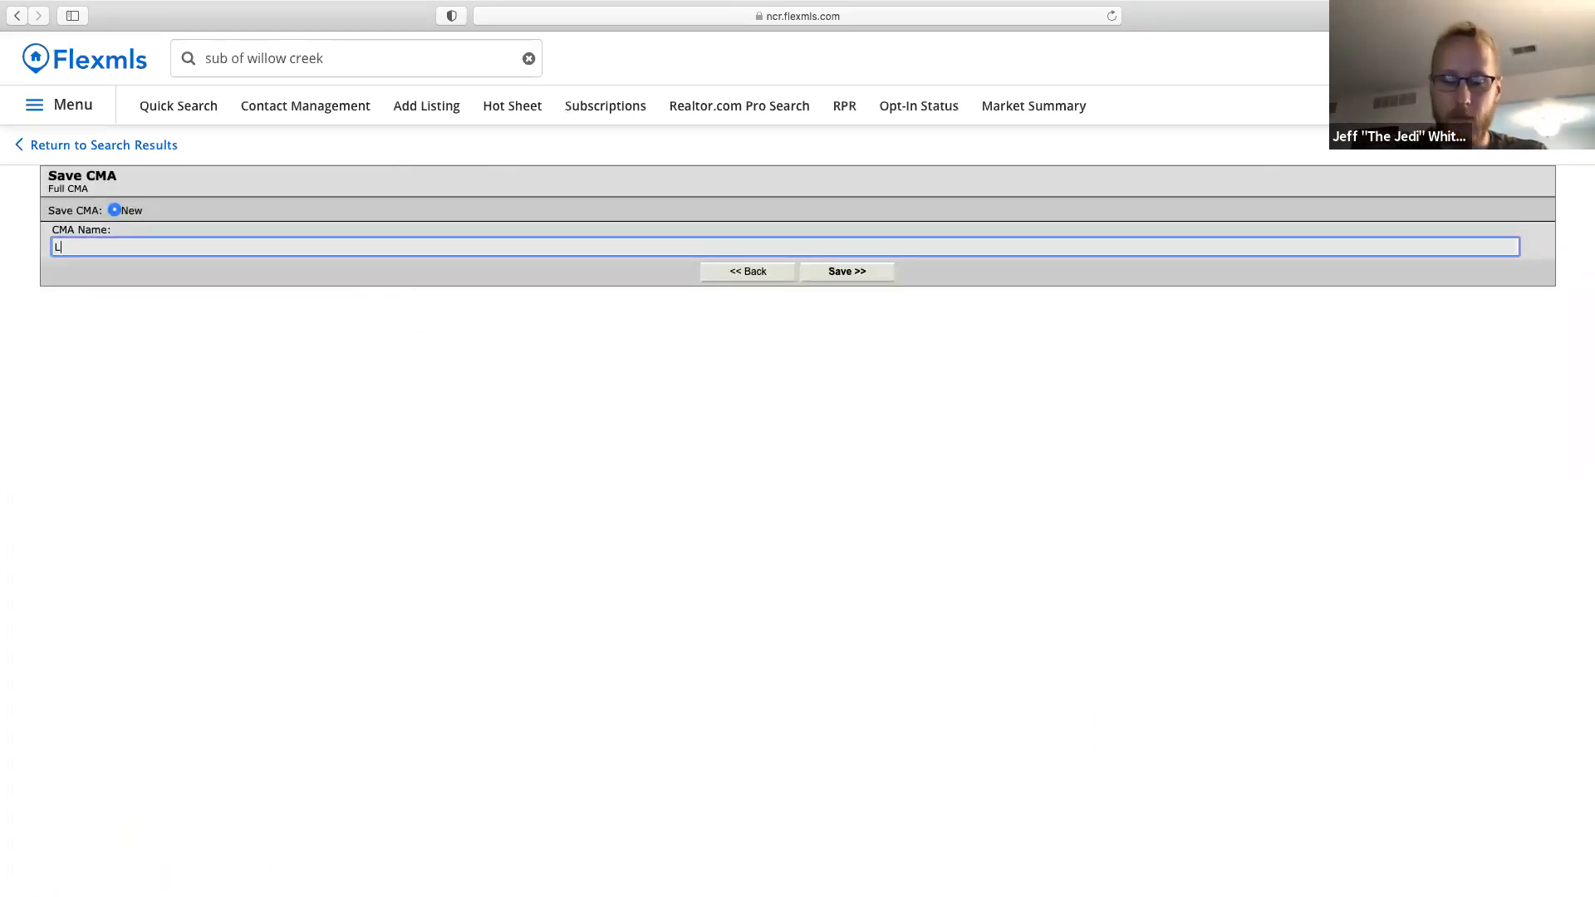
pyautogui.write('Lu')
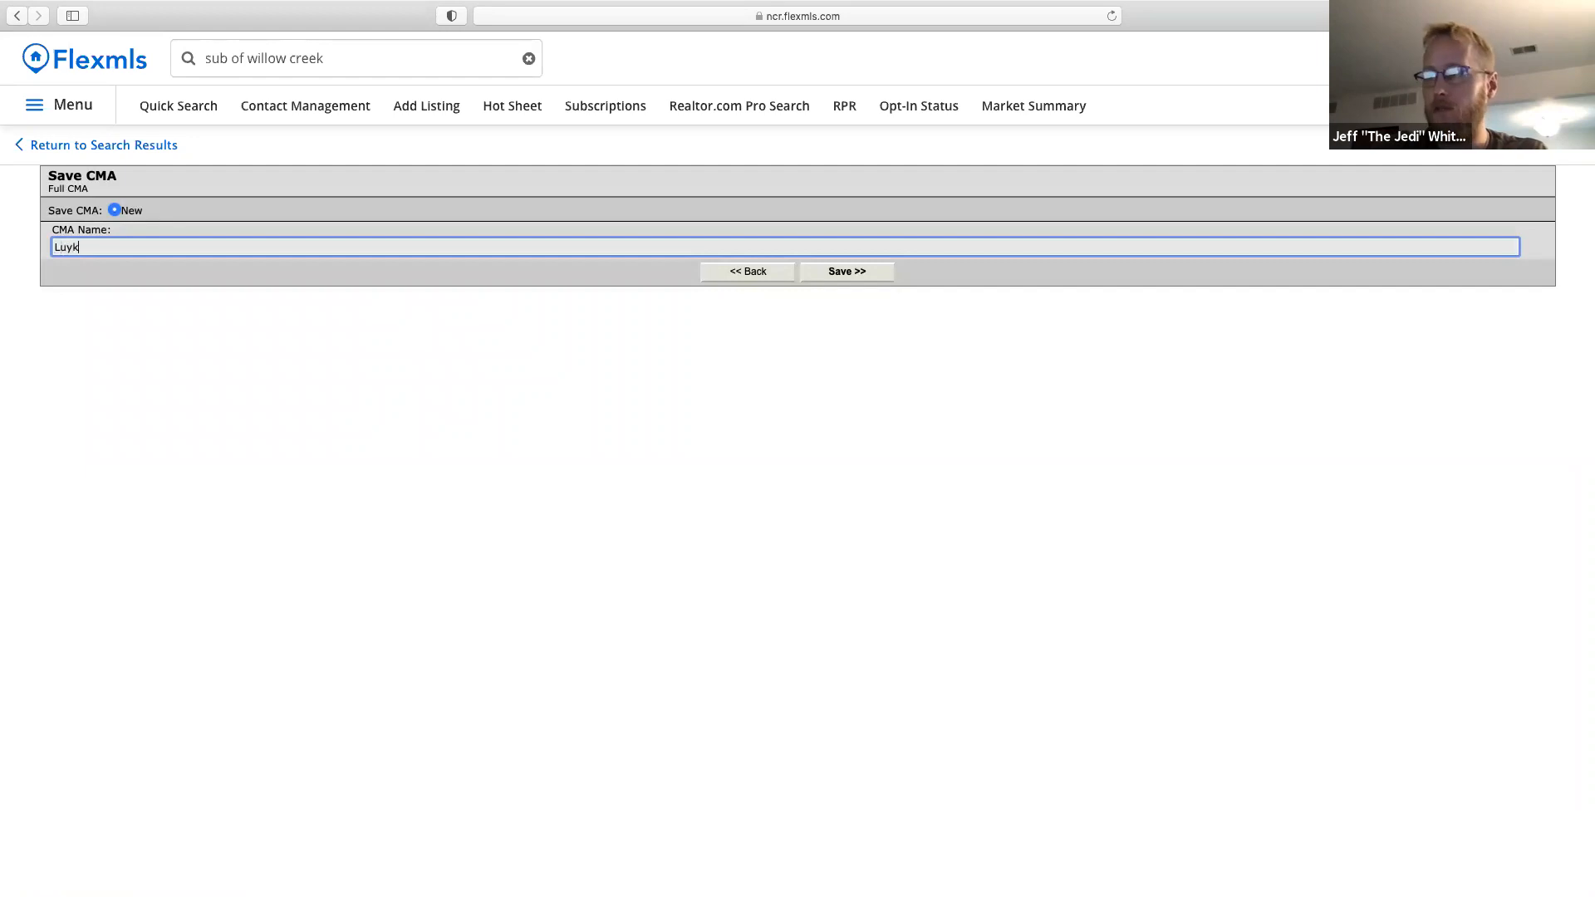
pyautogui.write('ke S')
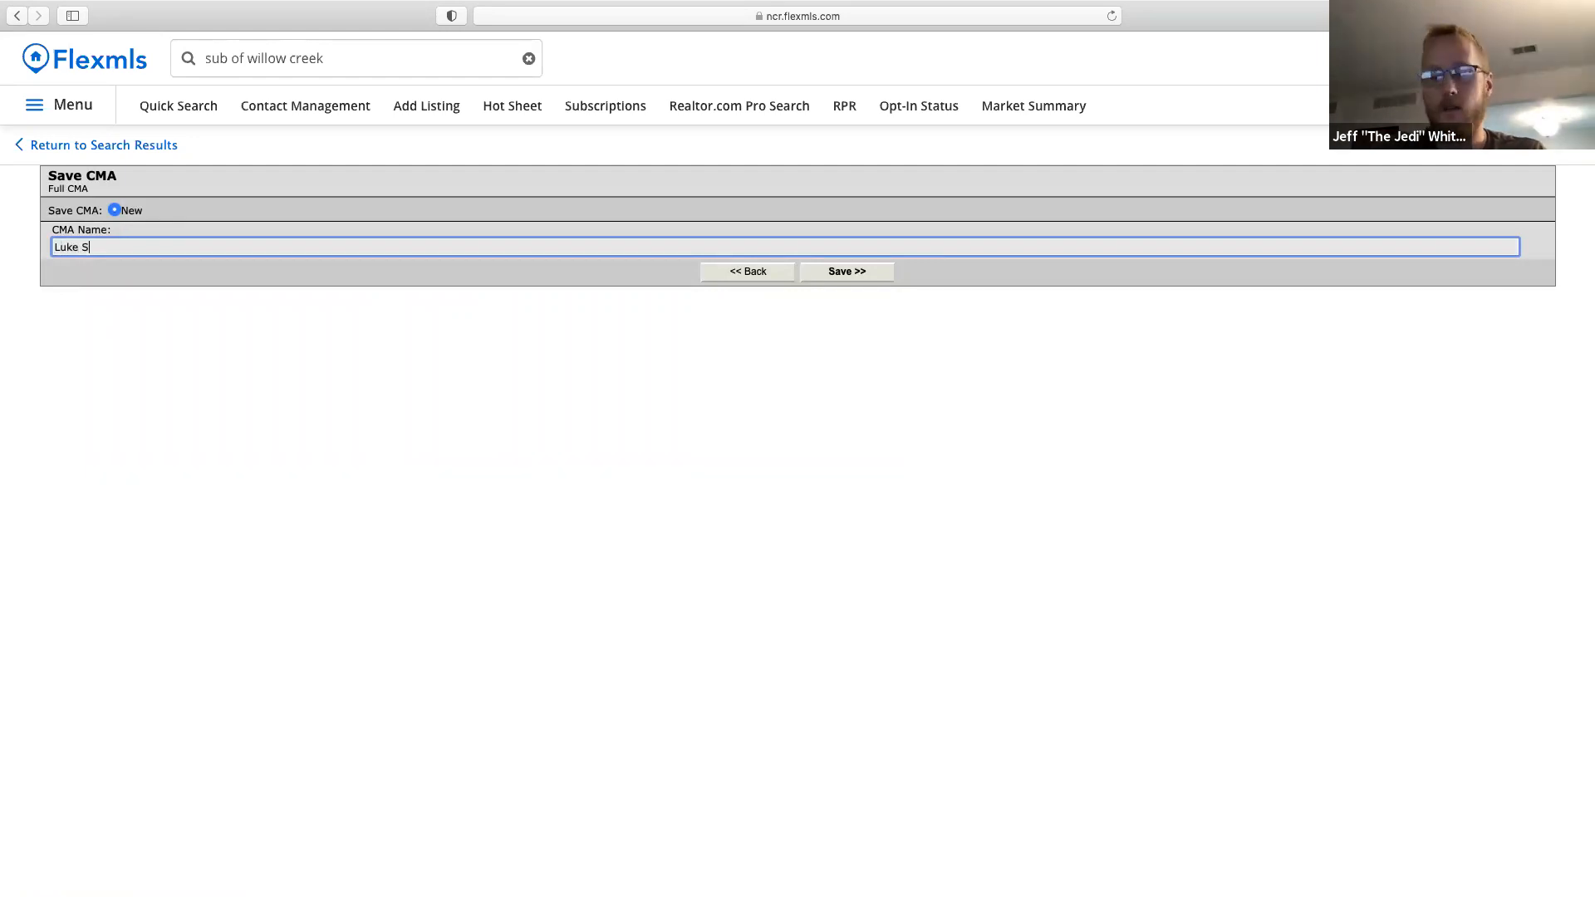
pyautogui.write('kywalker ')
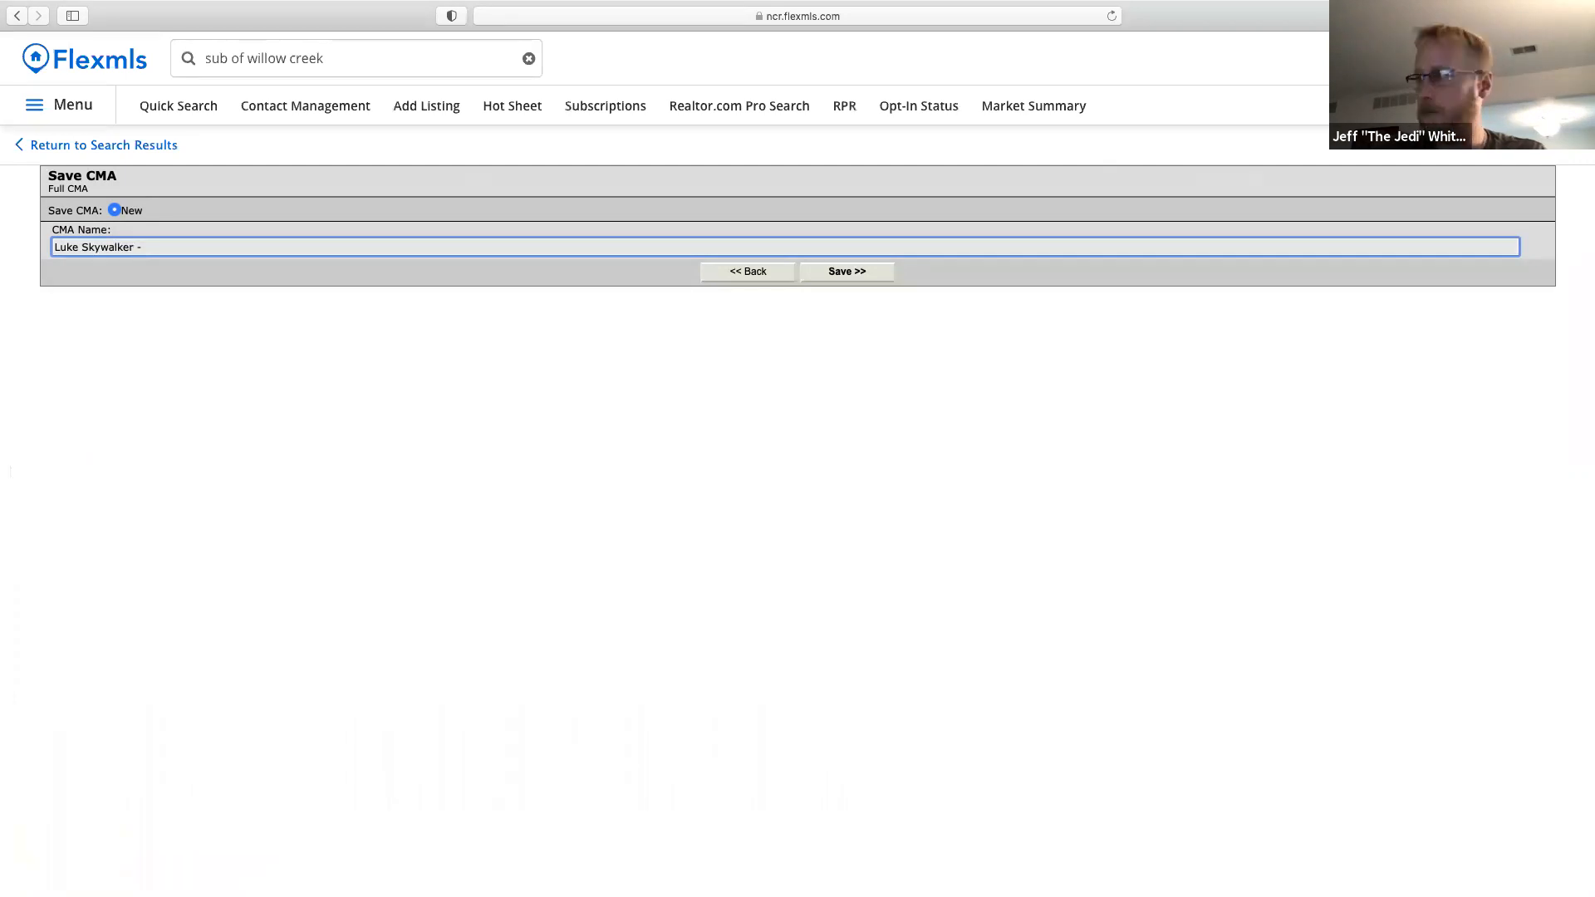
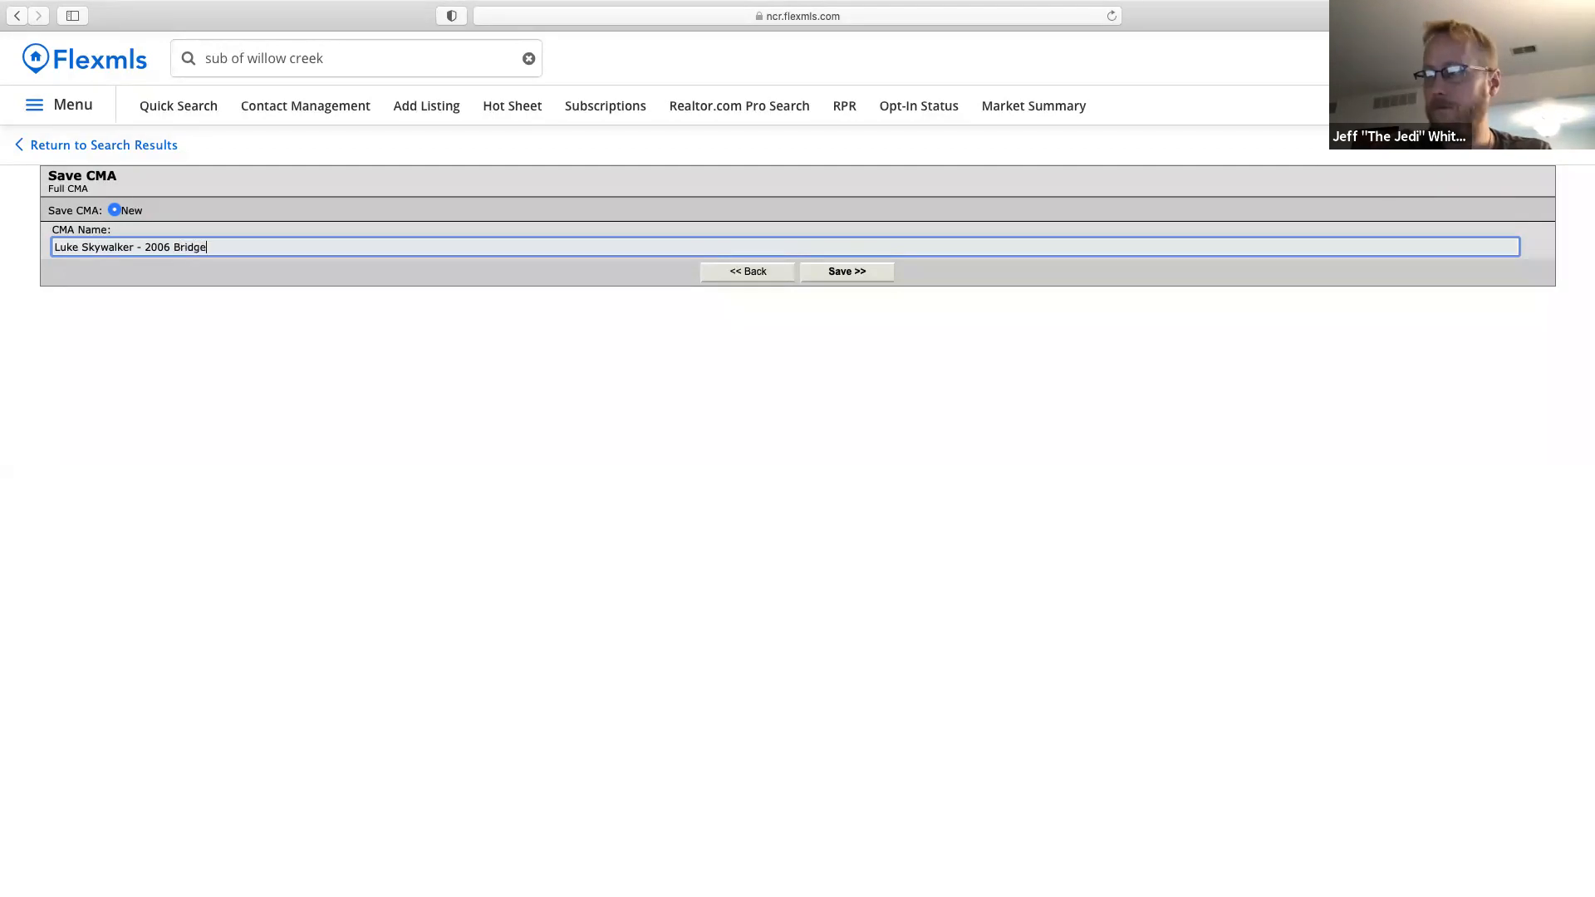
pyautogui.click(846, 272)
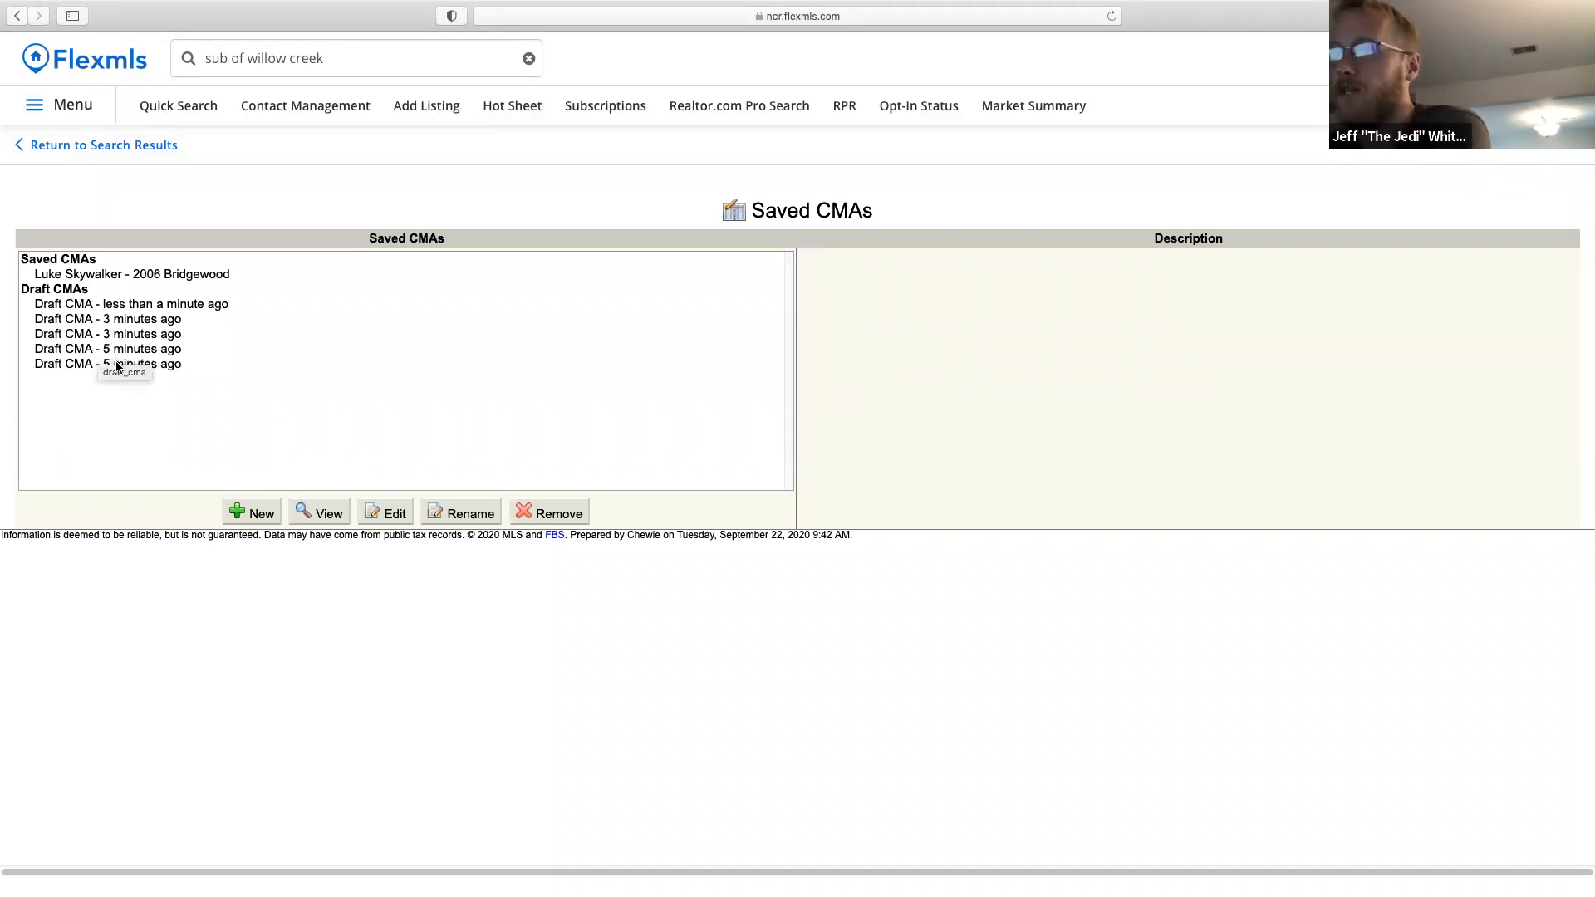
# Look up 'CMA' in the site search box and go to the CMA page.
pyautogui.click(353, 69)
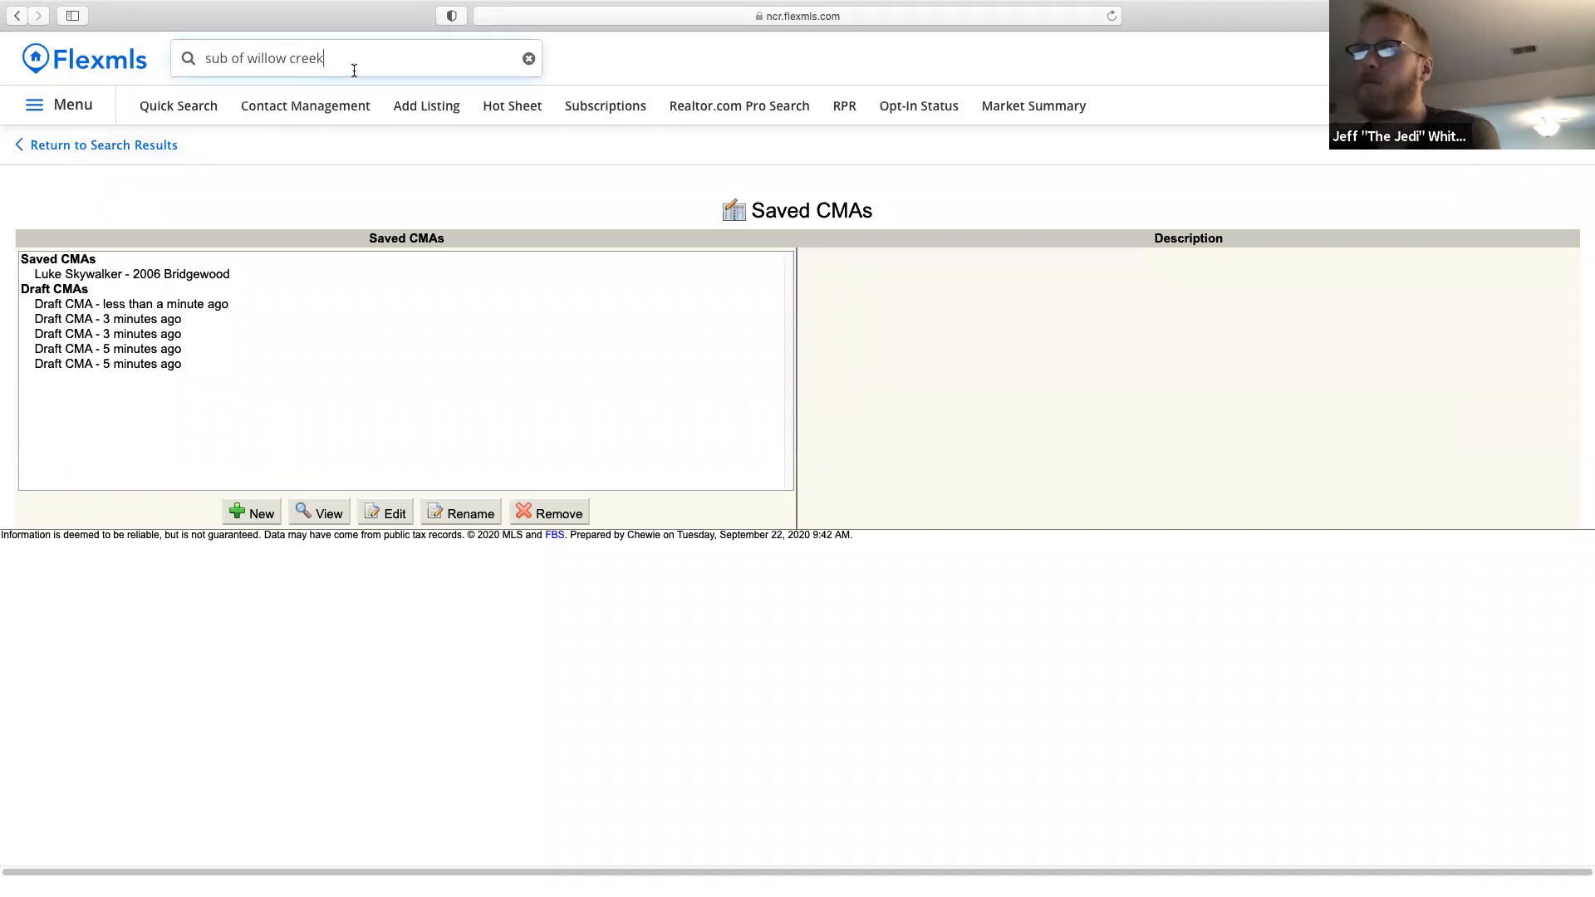
pyautogui.write('cma')
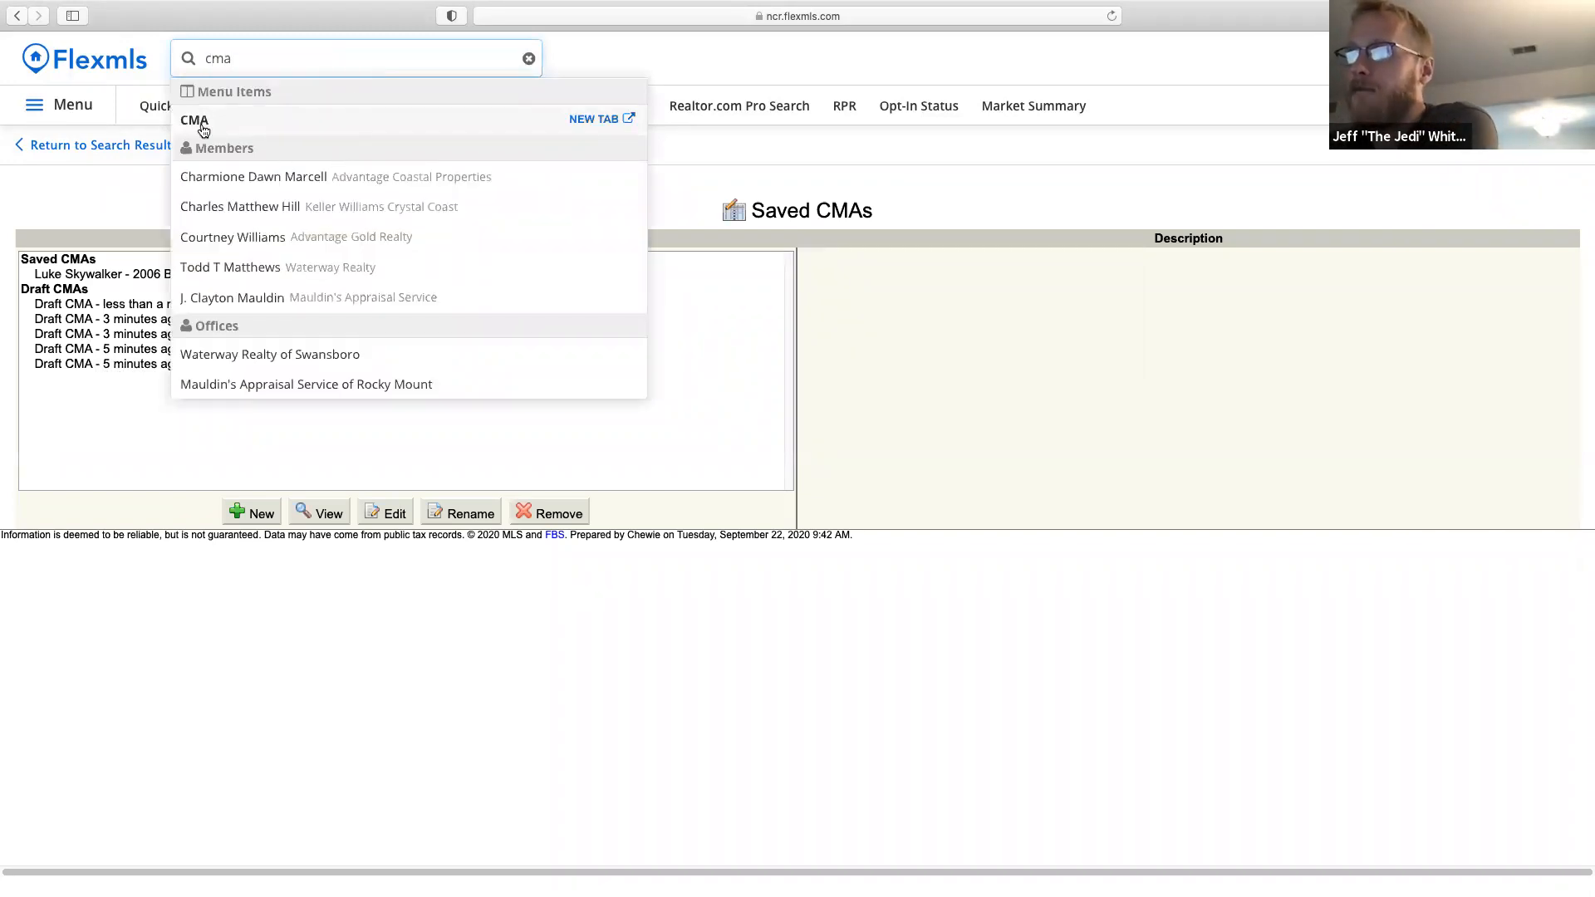
pyautogui.click(200, 123)
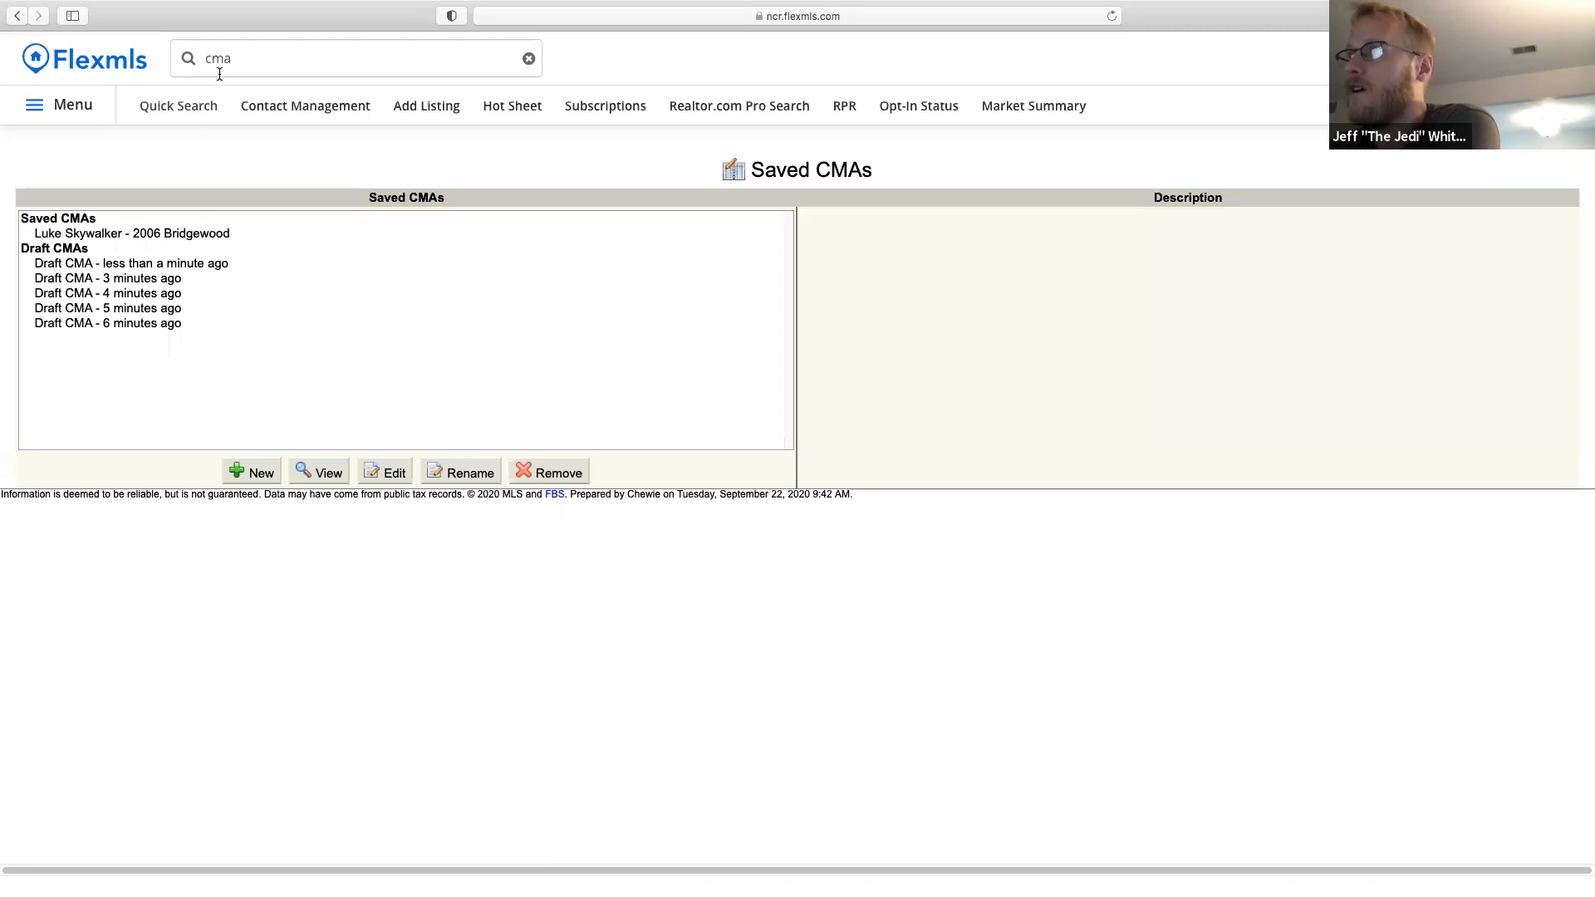
# Clear the search box and start a new Quick Search of residential listings, currently 6,964 matches.
pyautogui.click(252, 57)
pyautogui.press('BackSpace')
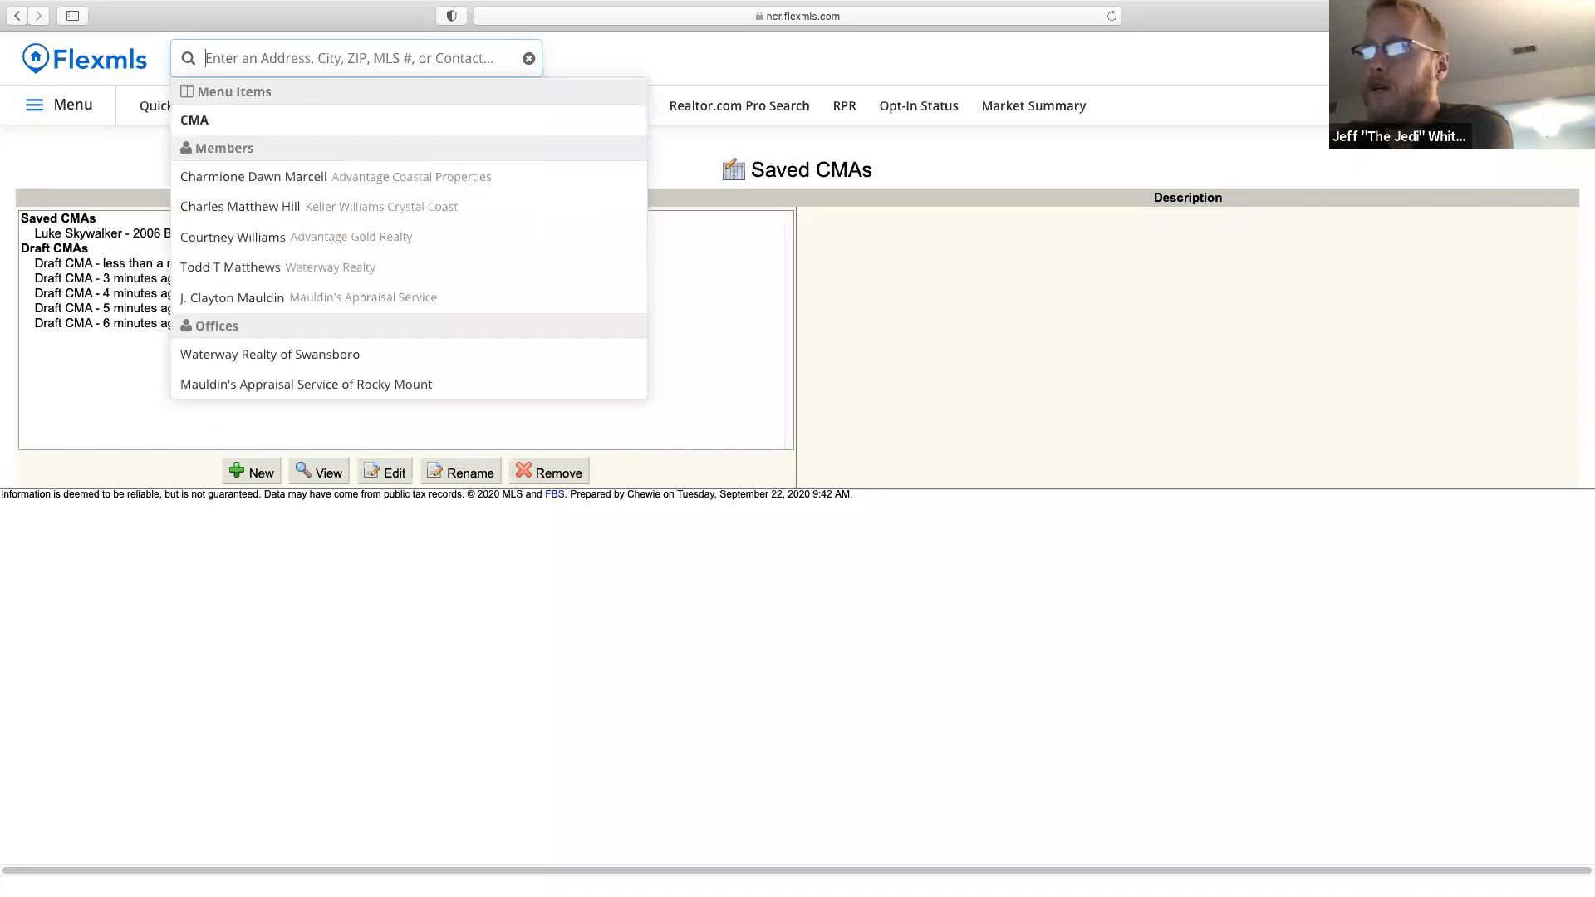
pyautogui.click(160, 111)
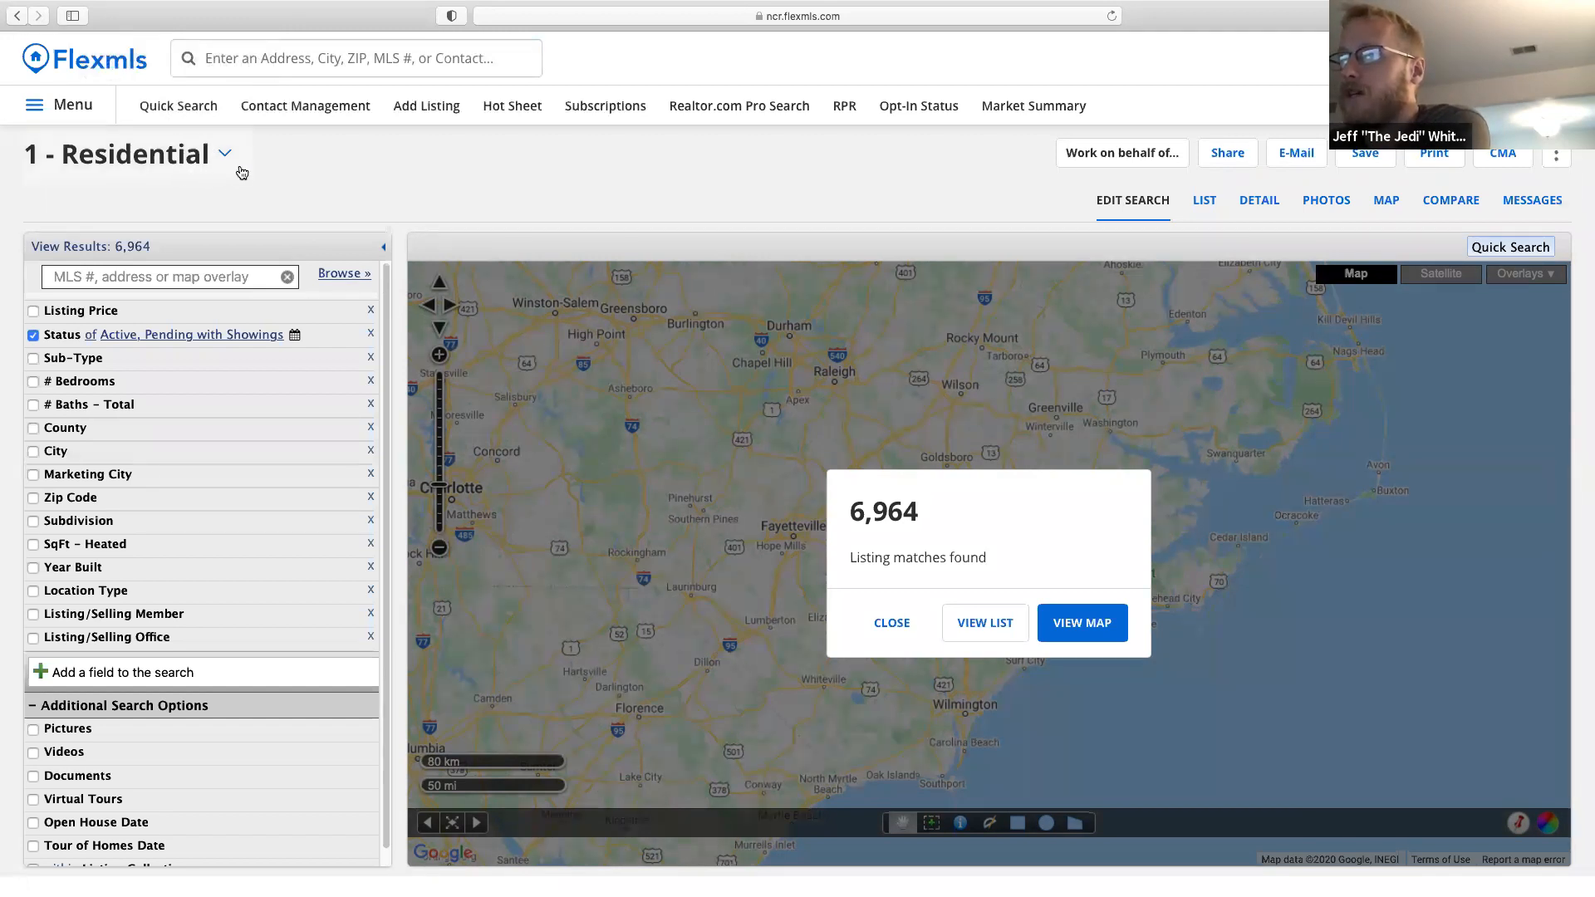
pyautogui.click(79, 335)
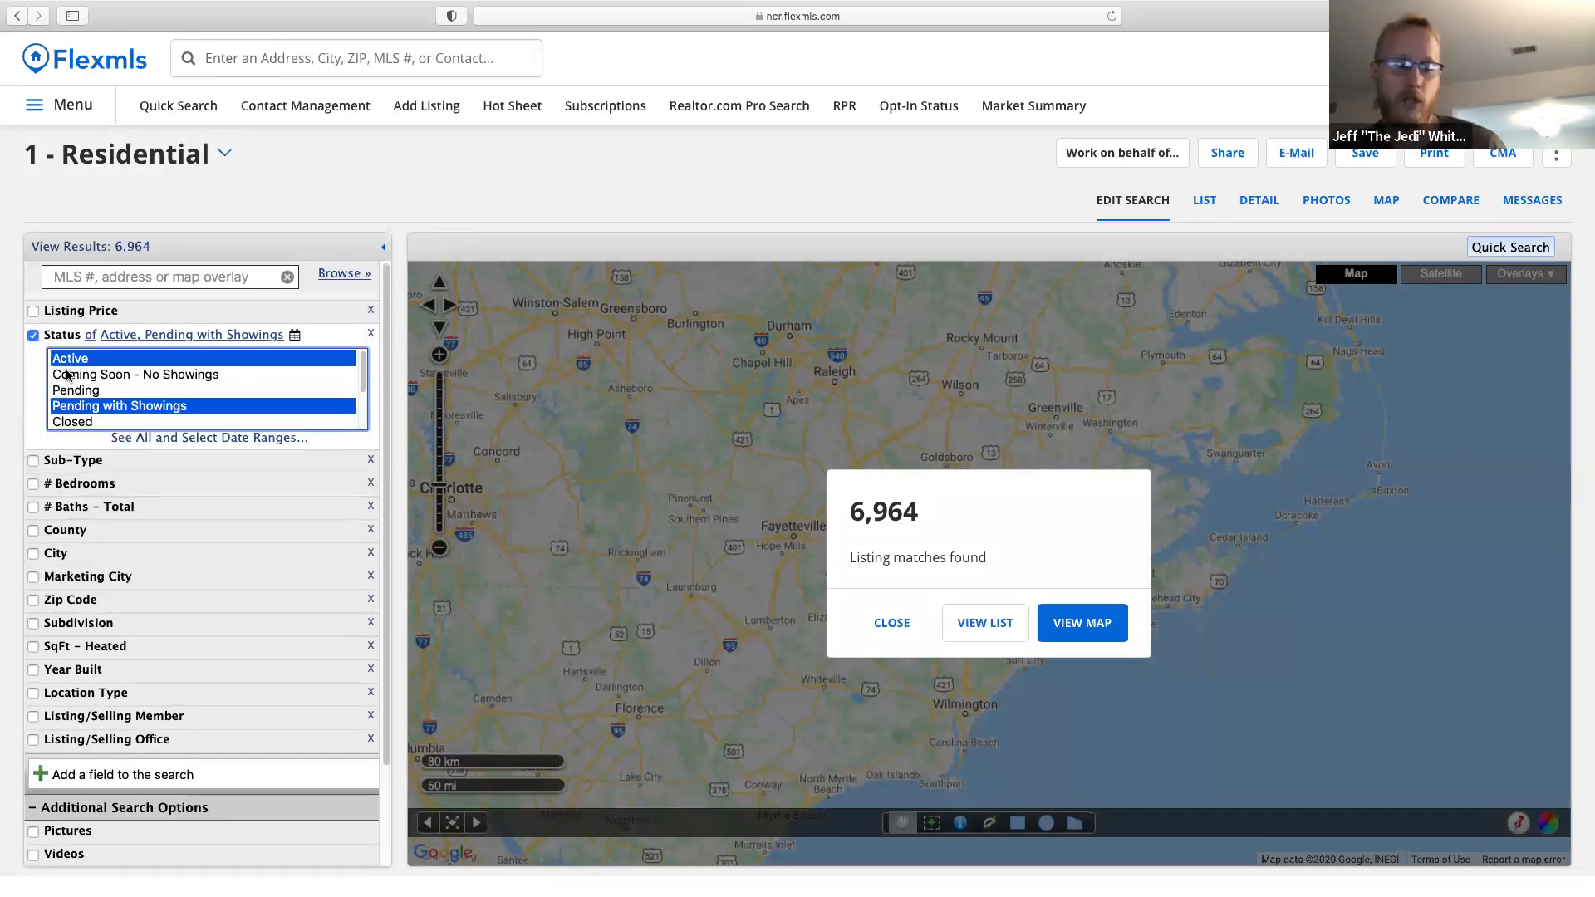
pyautogui.keyDown('super'); pyautogui.click(98, 375); pyautogui.keyUp('super')
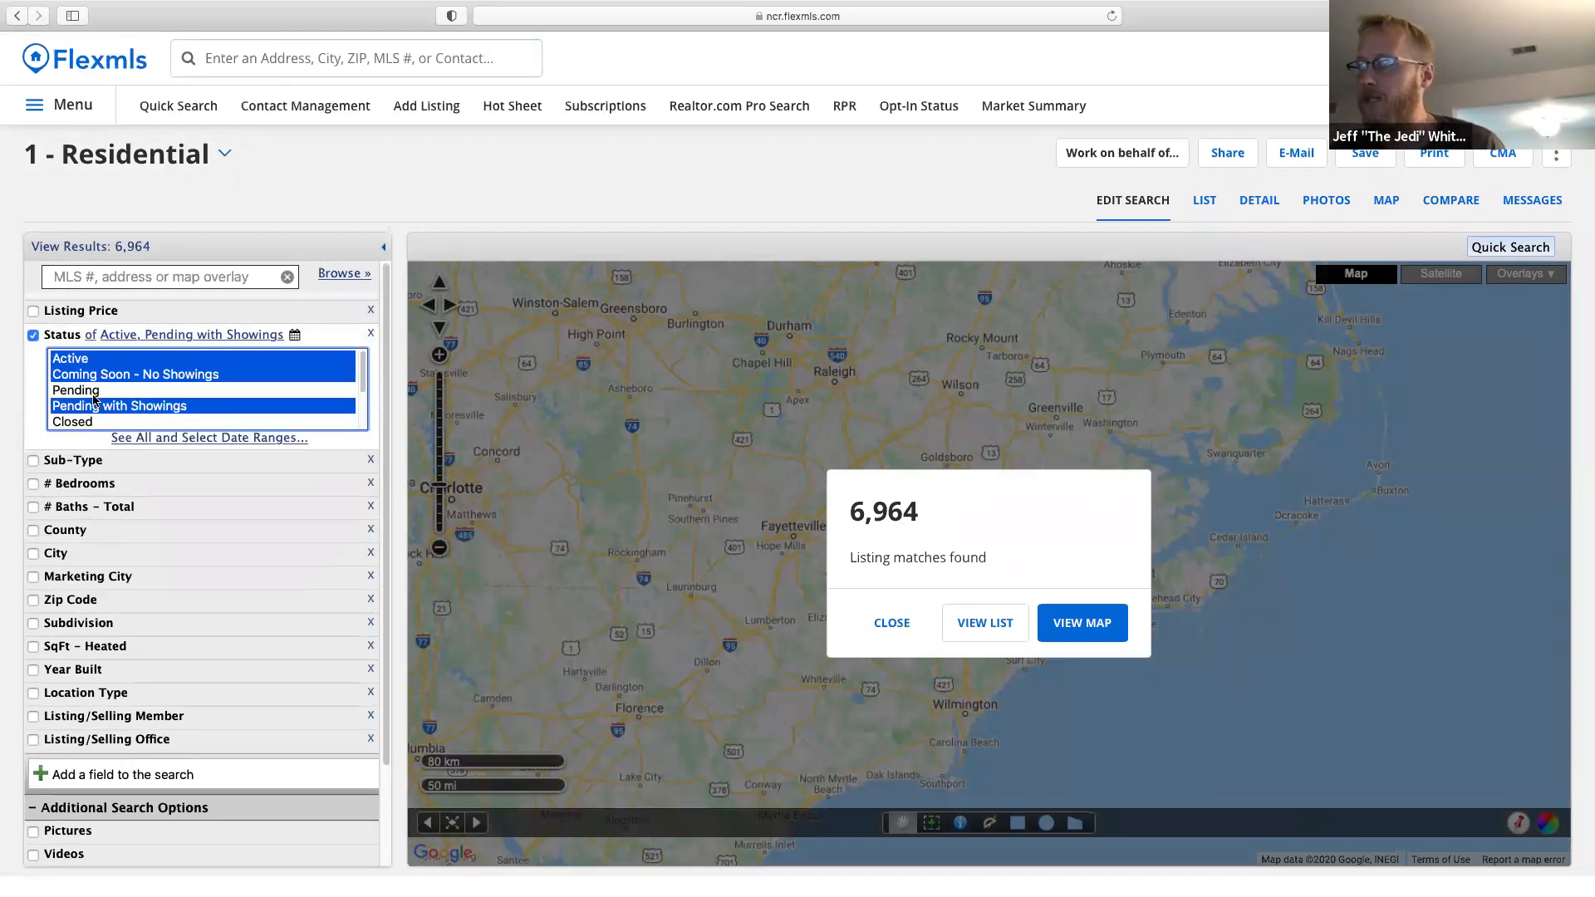
pyautogui.keyDown('super'); pyautogui.click(91, 407); pyautogui.keyUp('super')
pyautogui.keyDown('super'); pyautogui.click(92, 437); pyautogui.keyUp('super')
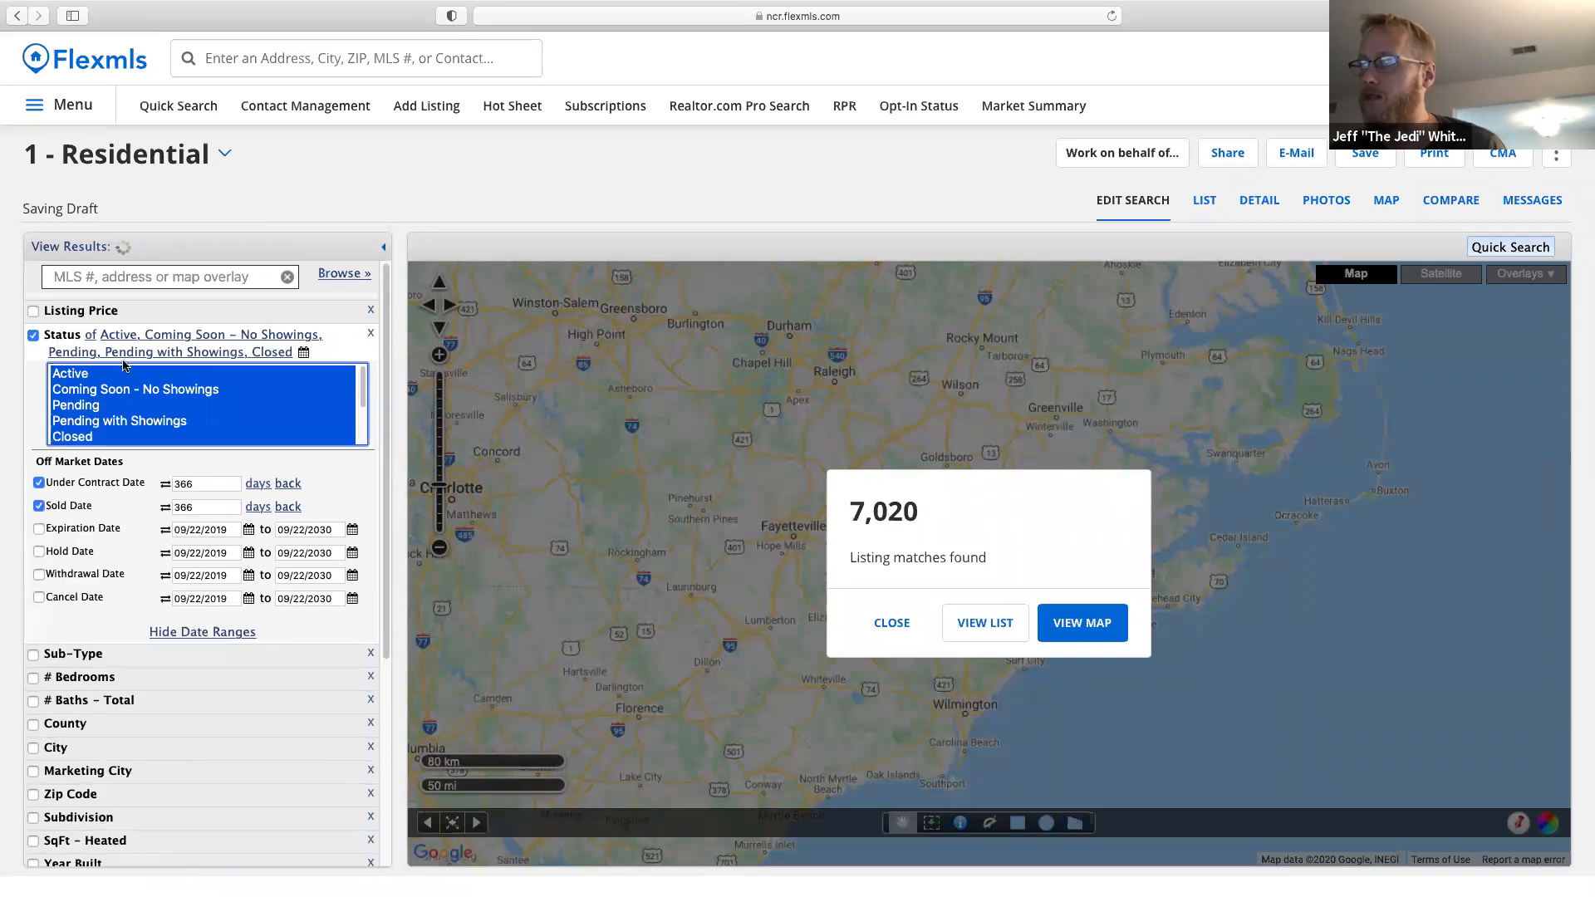
pyautogui.doubleClick(205, 505)
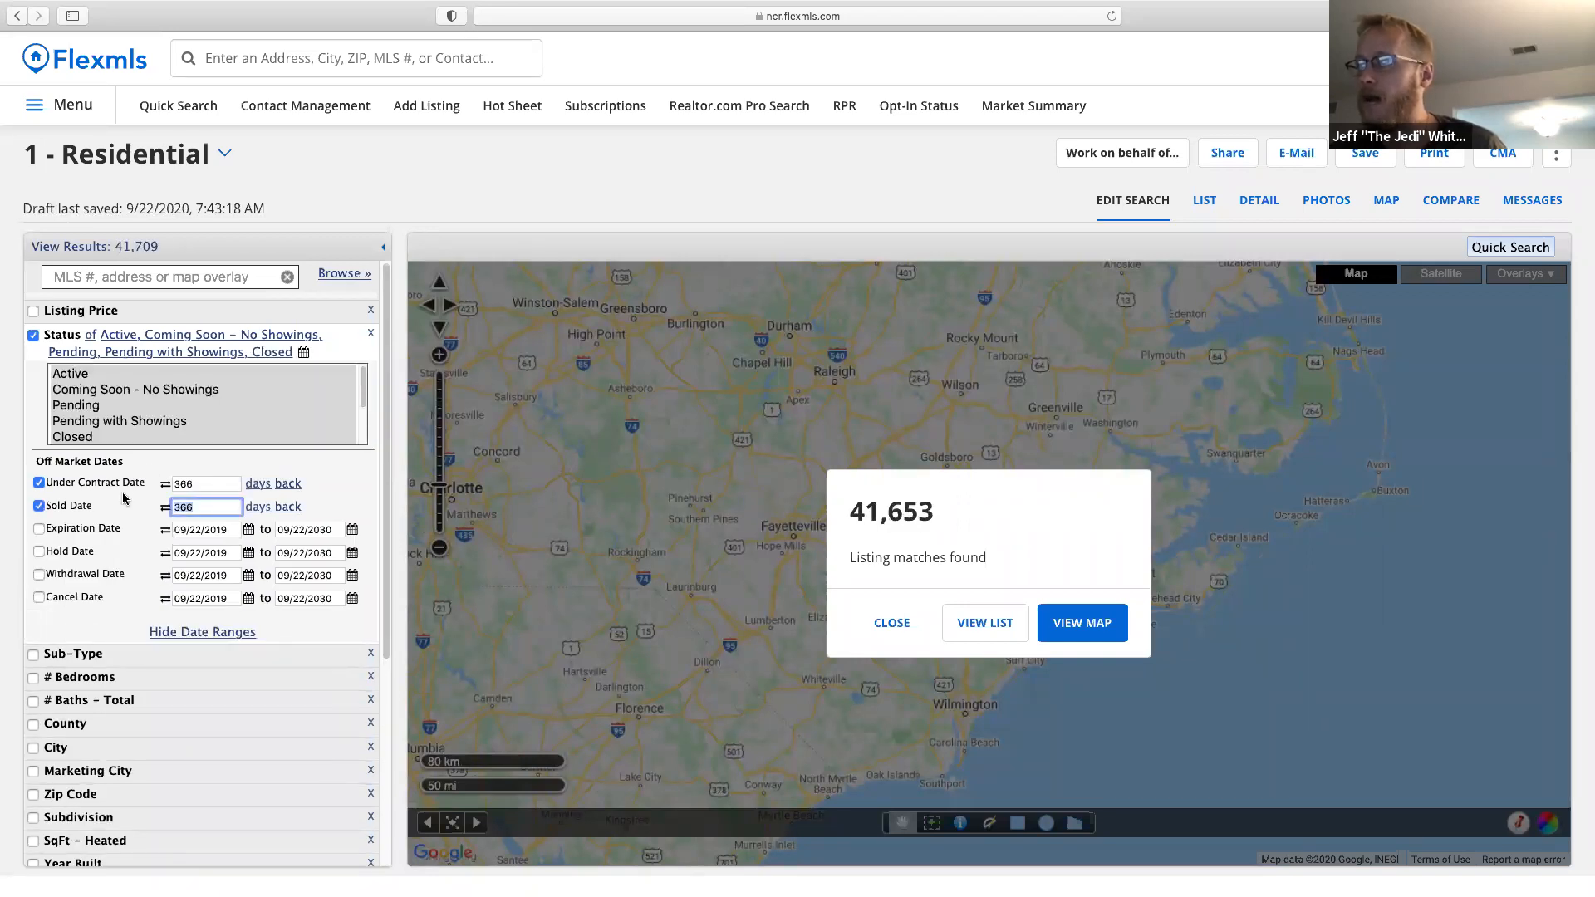
pyautogui.write('6')
pyautogui.click(257, 507)
pyautogui.doubleClick(201, 484)
pyautogui.write('6')
pyautogui.click(258, 488)
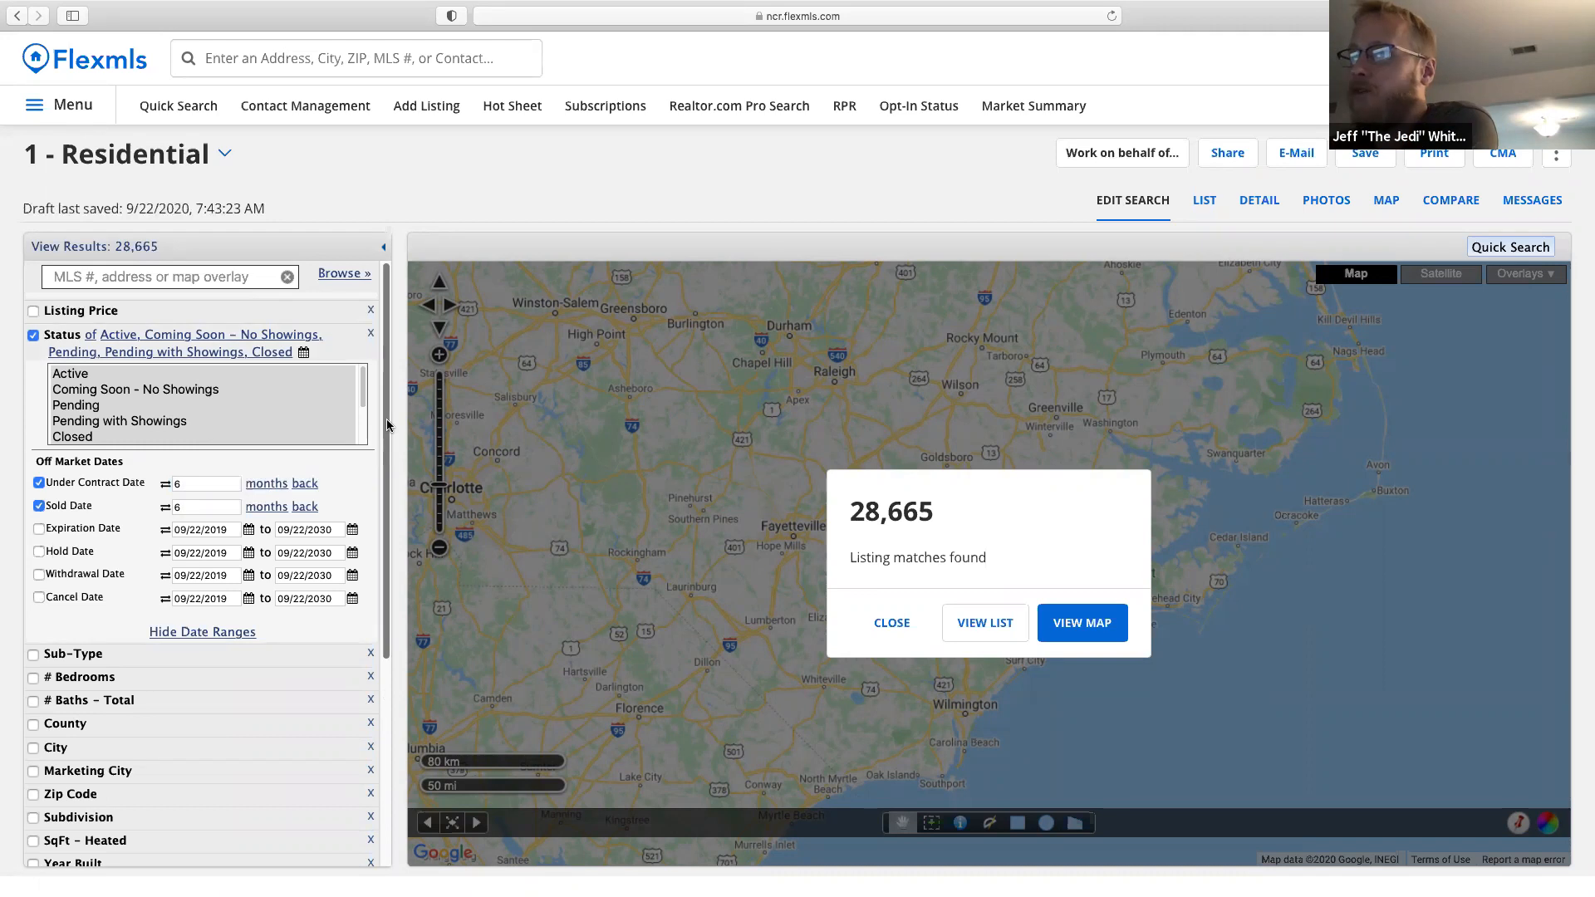
pyautogui.scroll(-1, 387, 425)
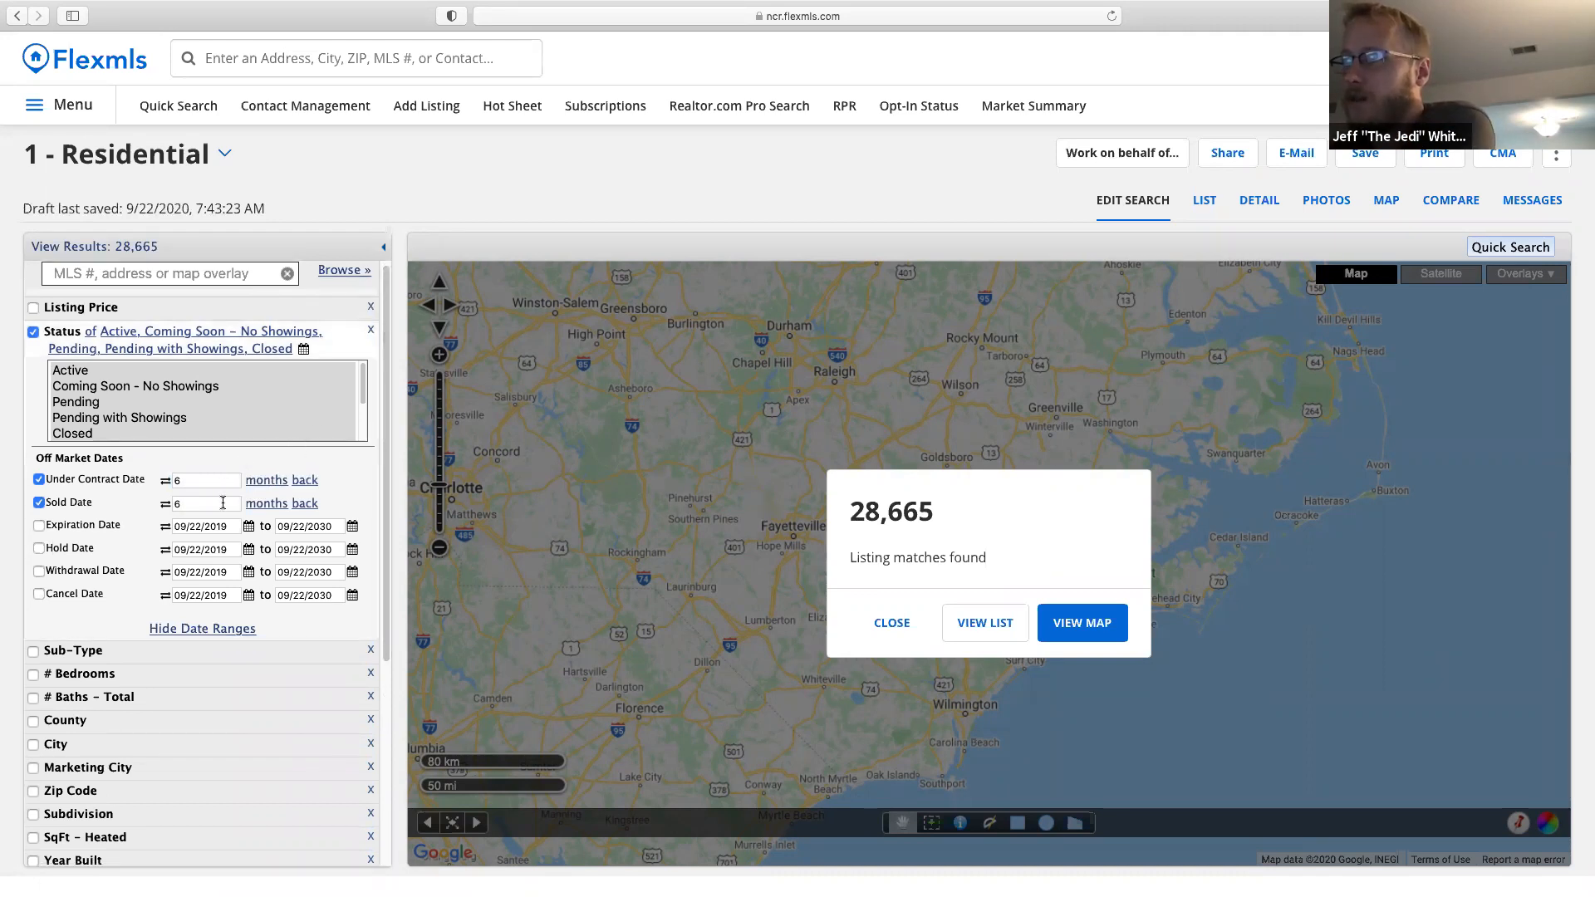
pyautogui.scroll(1, 218, 511)
pyautogui.scroll(-3, 387, 525)
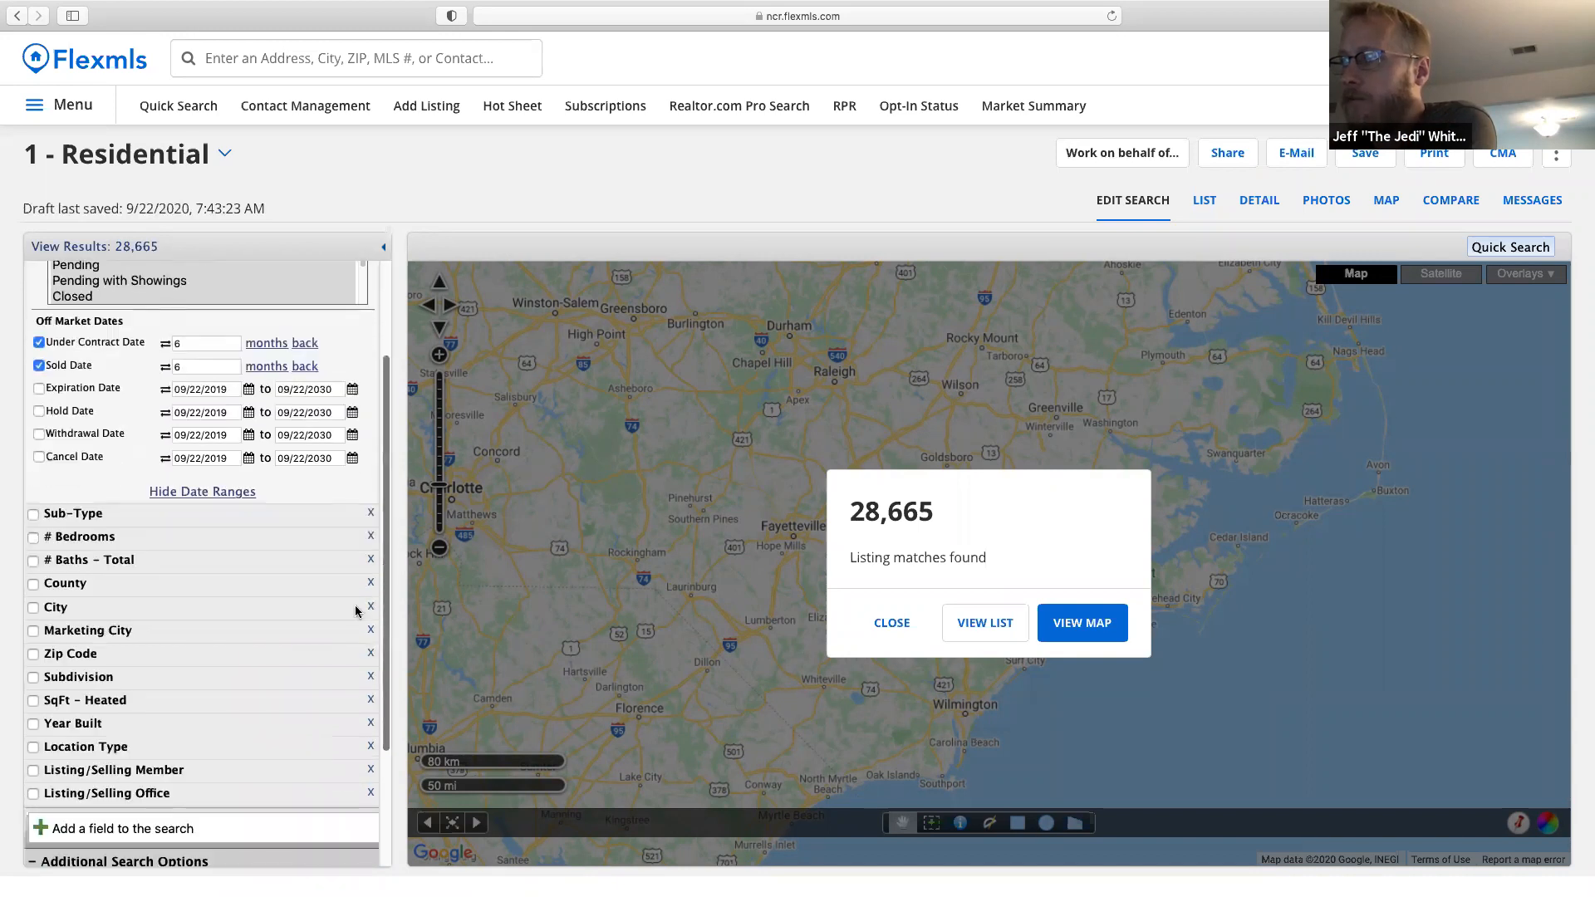
# Set # Bedrooms to 3–3 and # Baths - Total to 2–2 in the residential search.
pyautogui.click(73, 513)
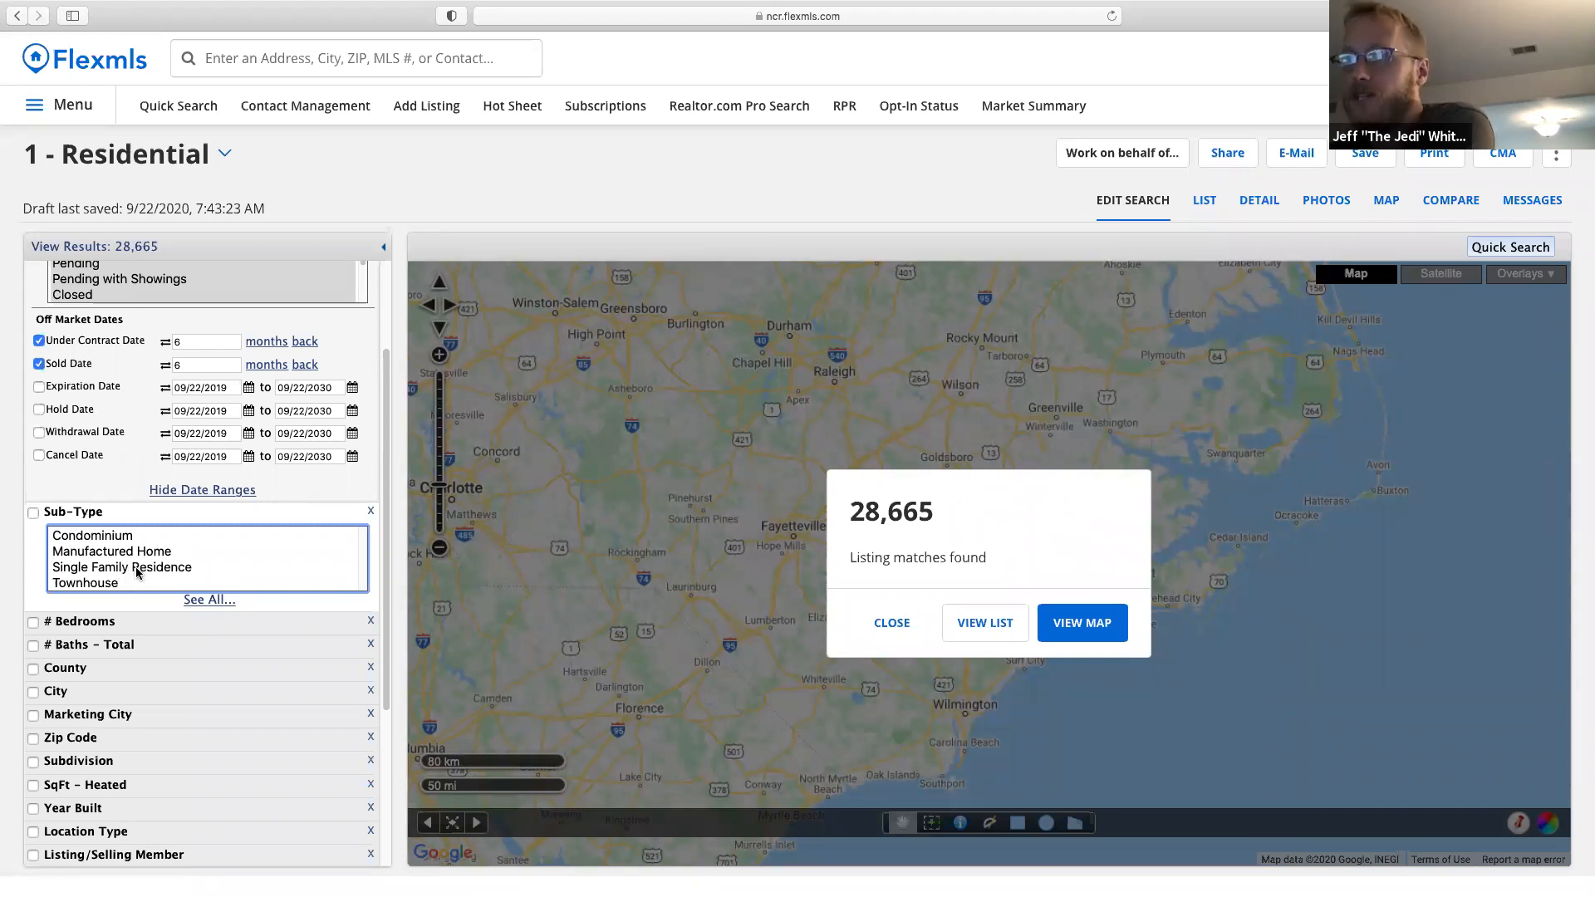
pyautogui.click(58, 627)
pyautogui.write('3')
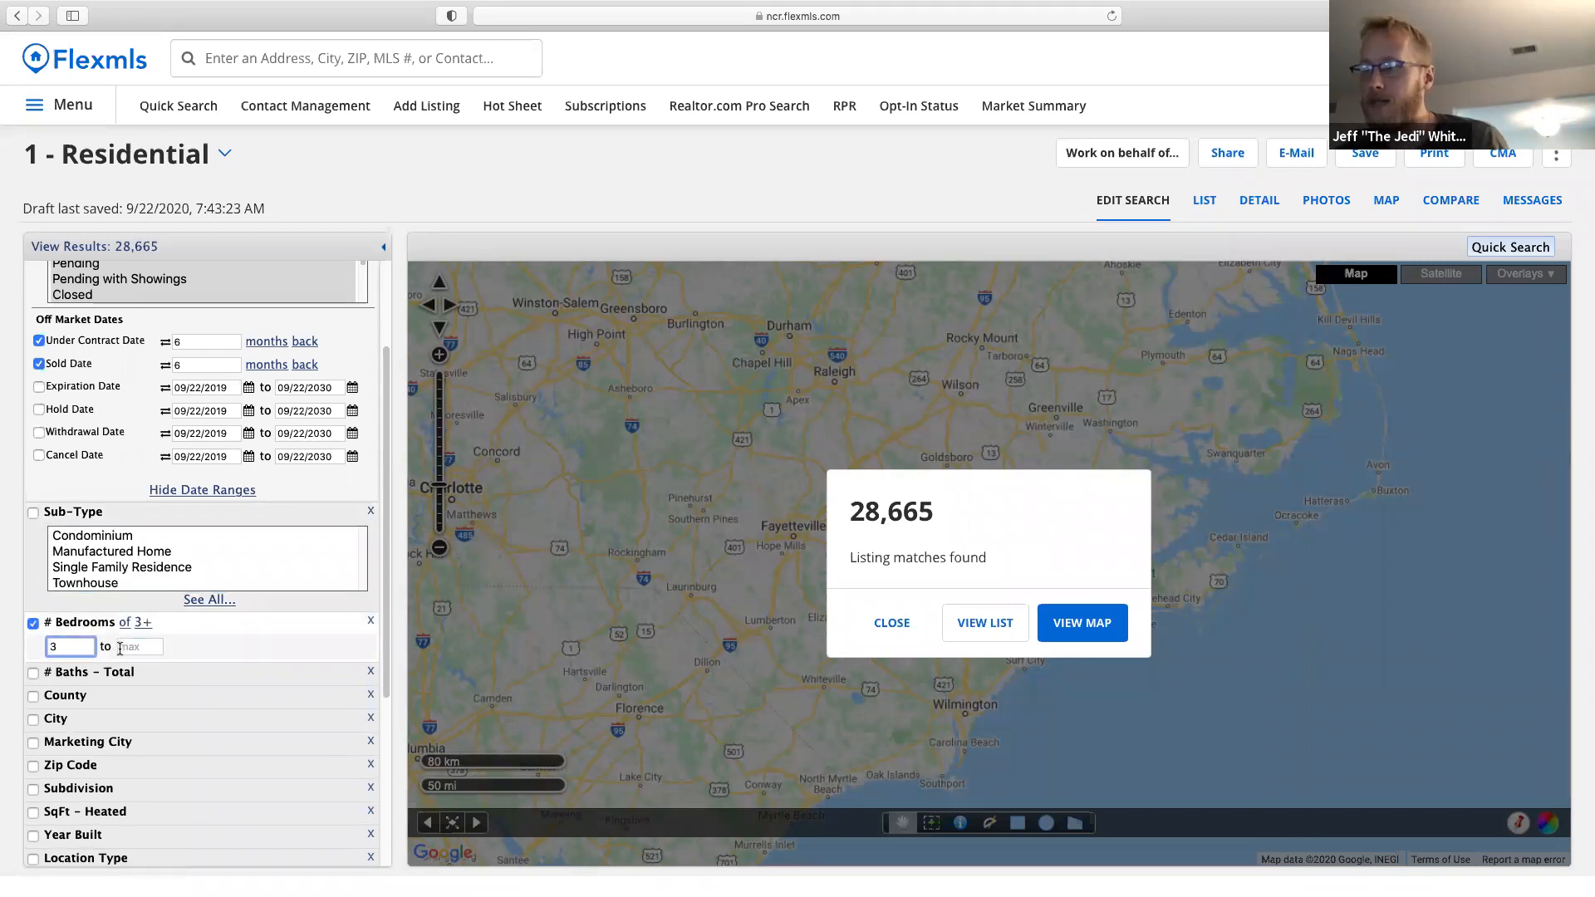
pyautogui.click(138, 647)
pyautogui.write('3')
pyautogui.click(78, 672)
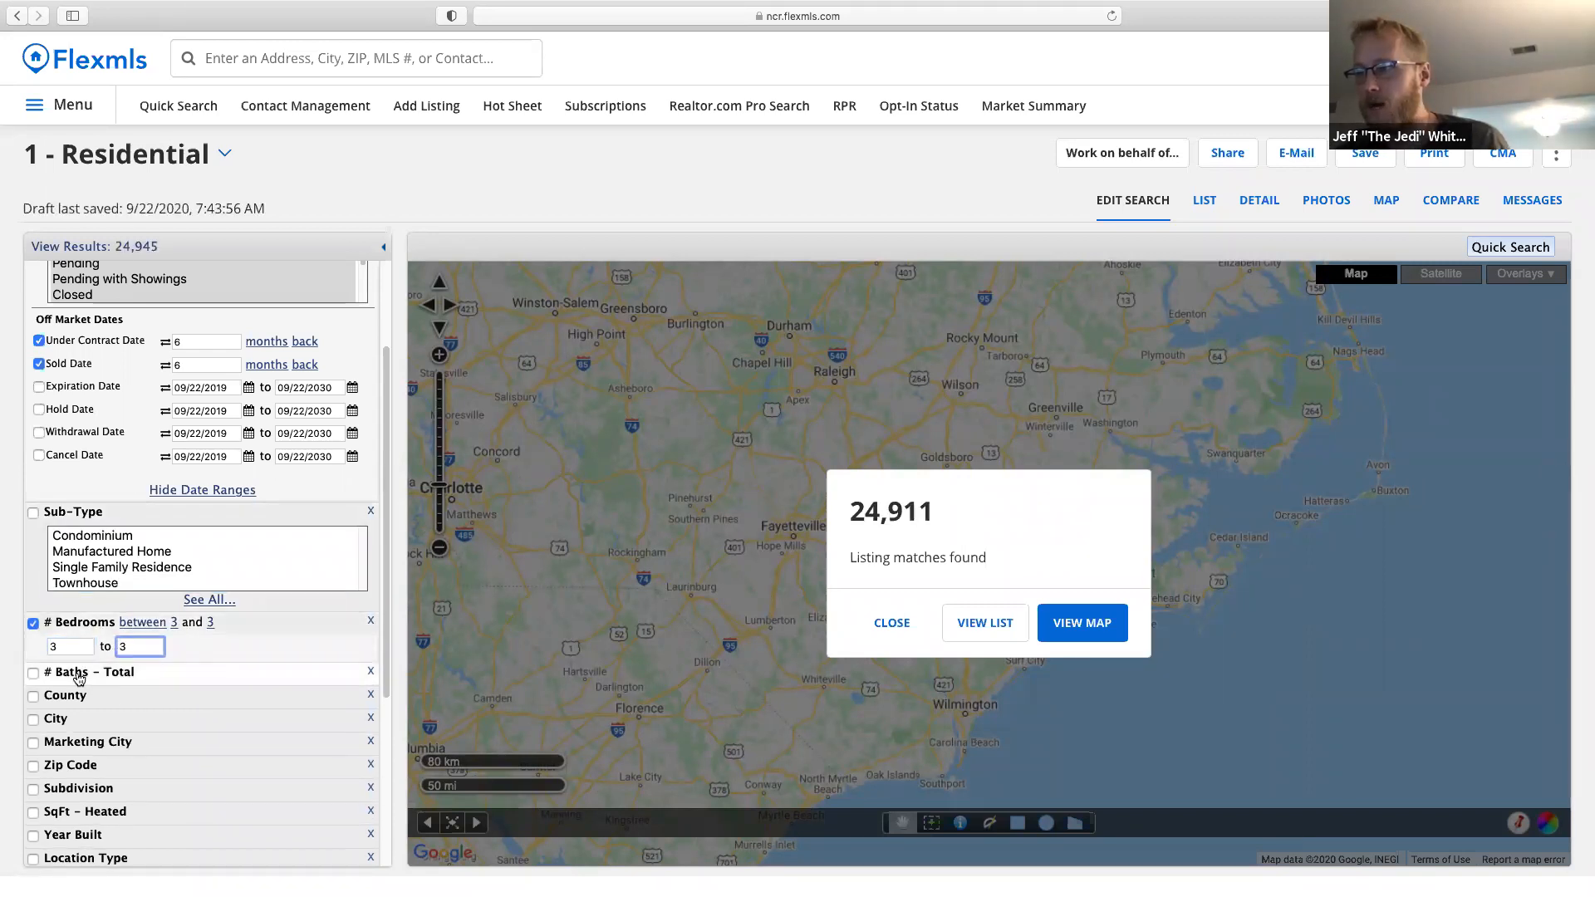
pyautogui.write('2')
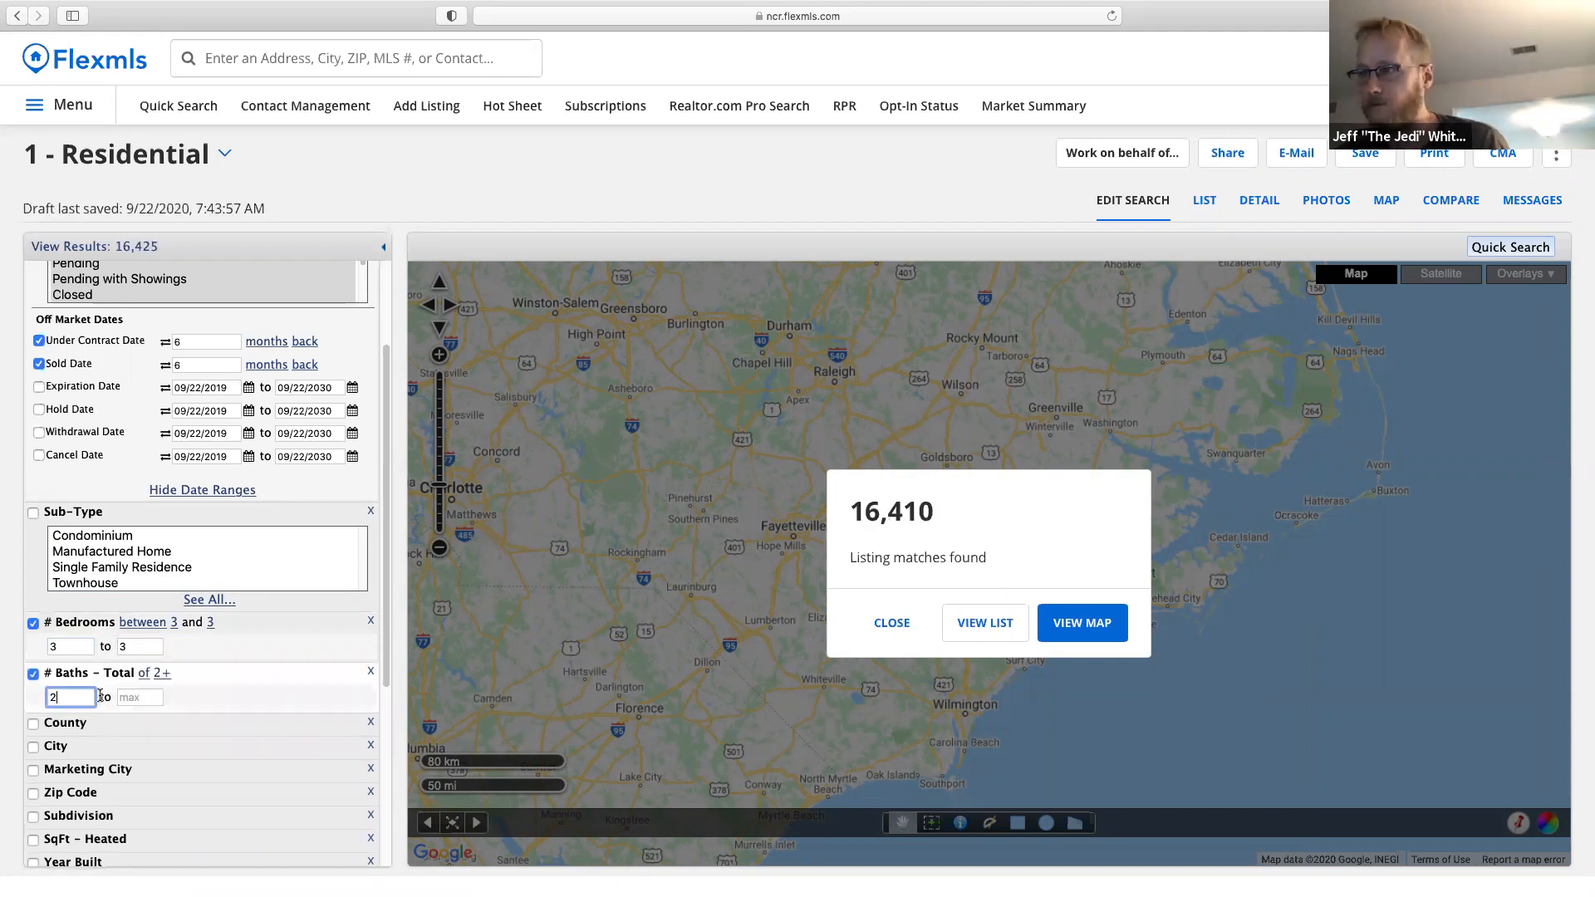
pyautogui.press('Tab')
pyautogui.write('2')
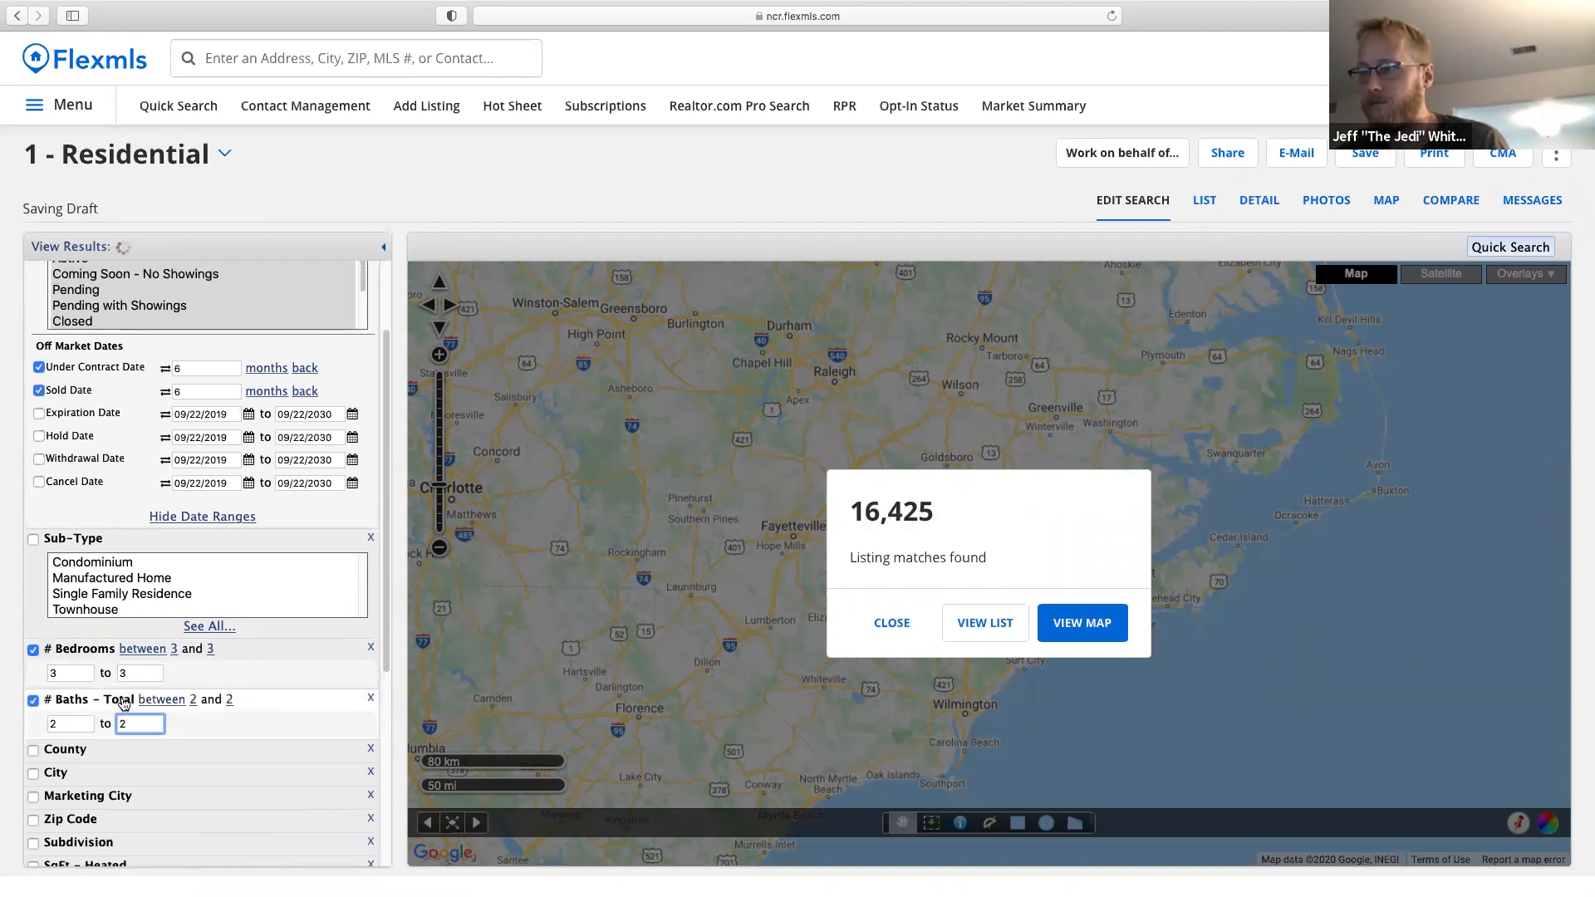
pyautogui.scroll(-3, 242, 752)
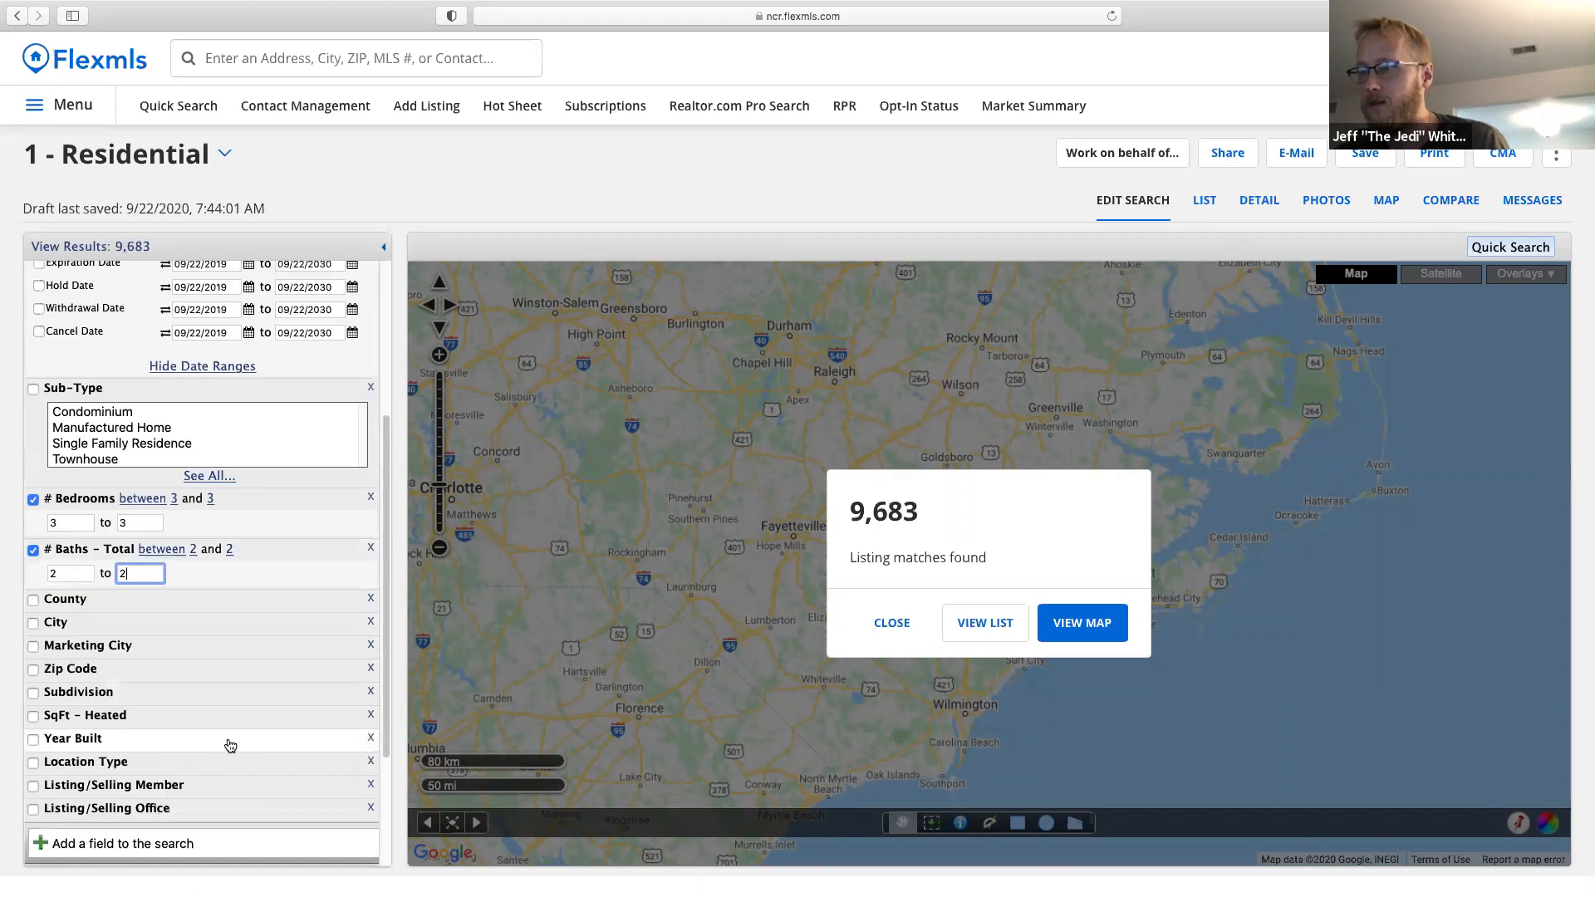
pyautogui.click(112, 698)
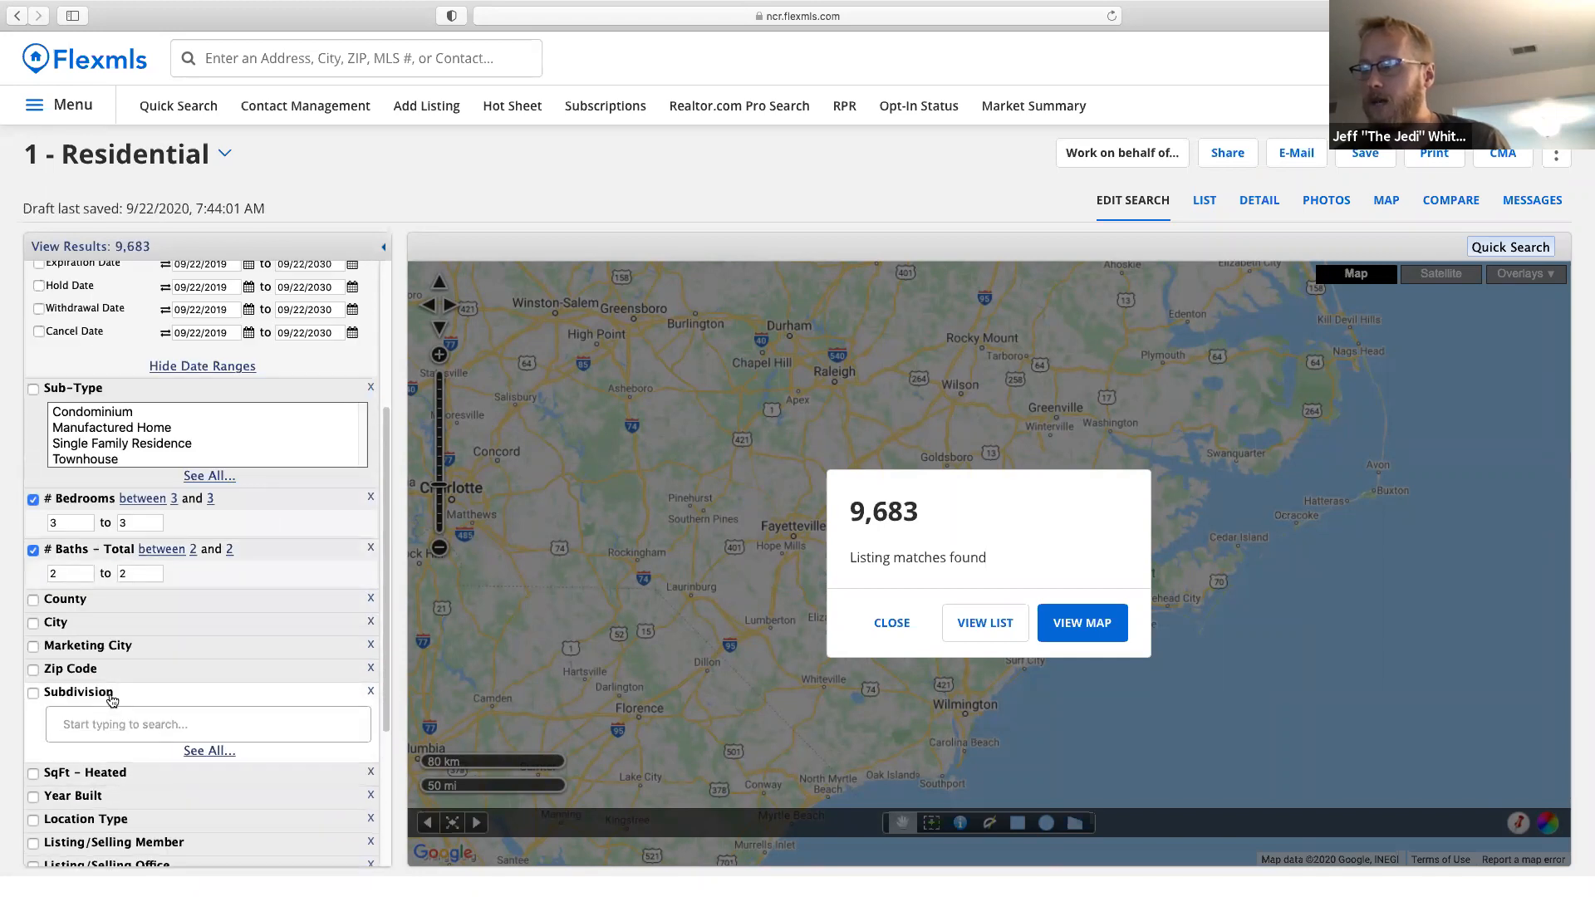
pyautogui.click(892, 625)
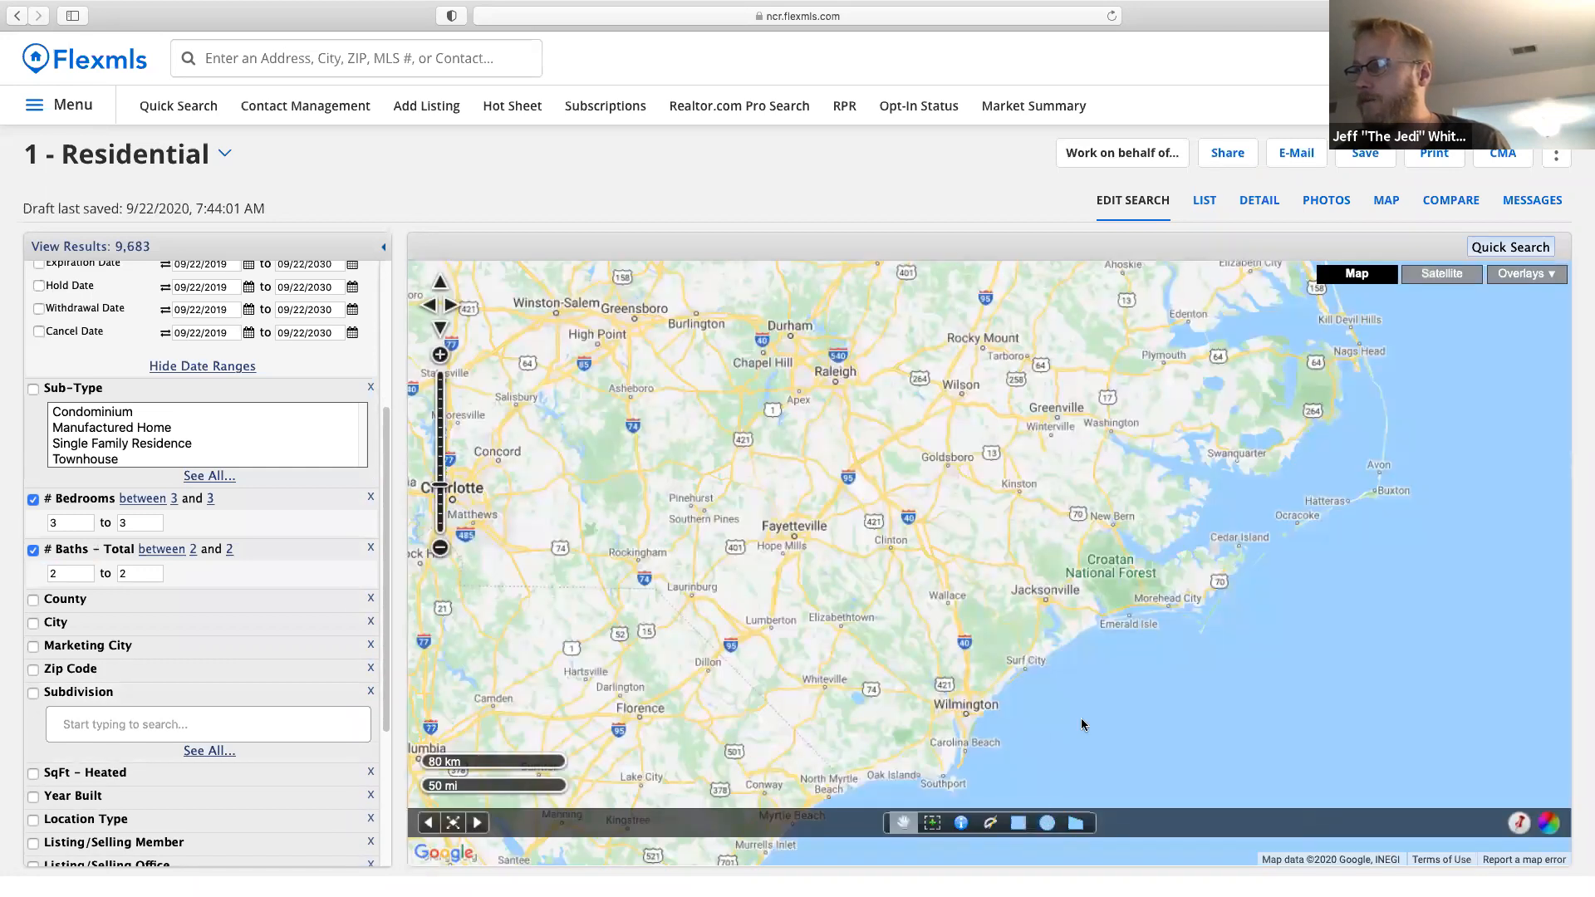
pyautogui.scroll(-1, 1082, 717)
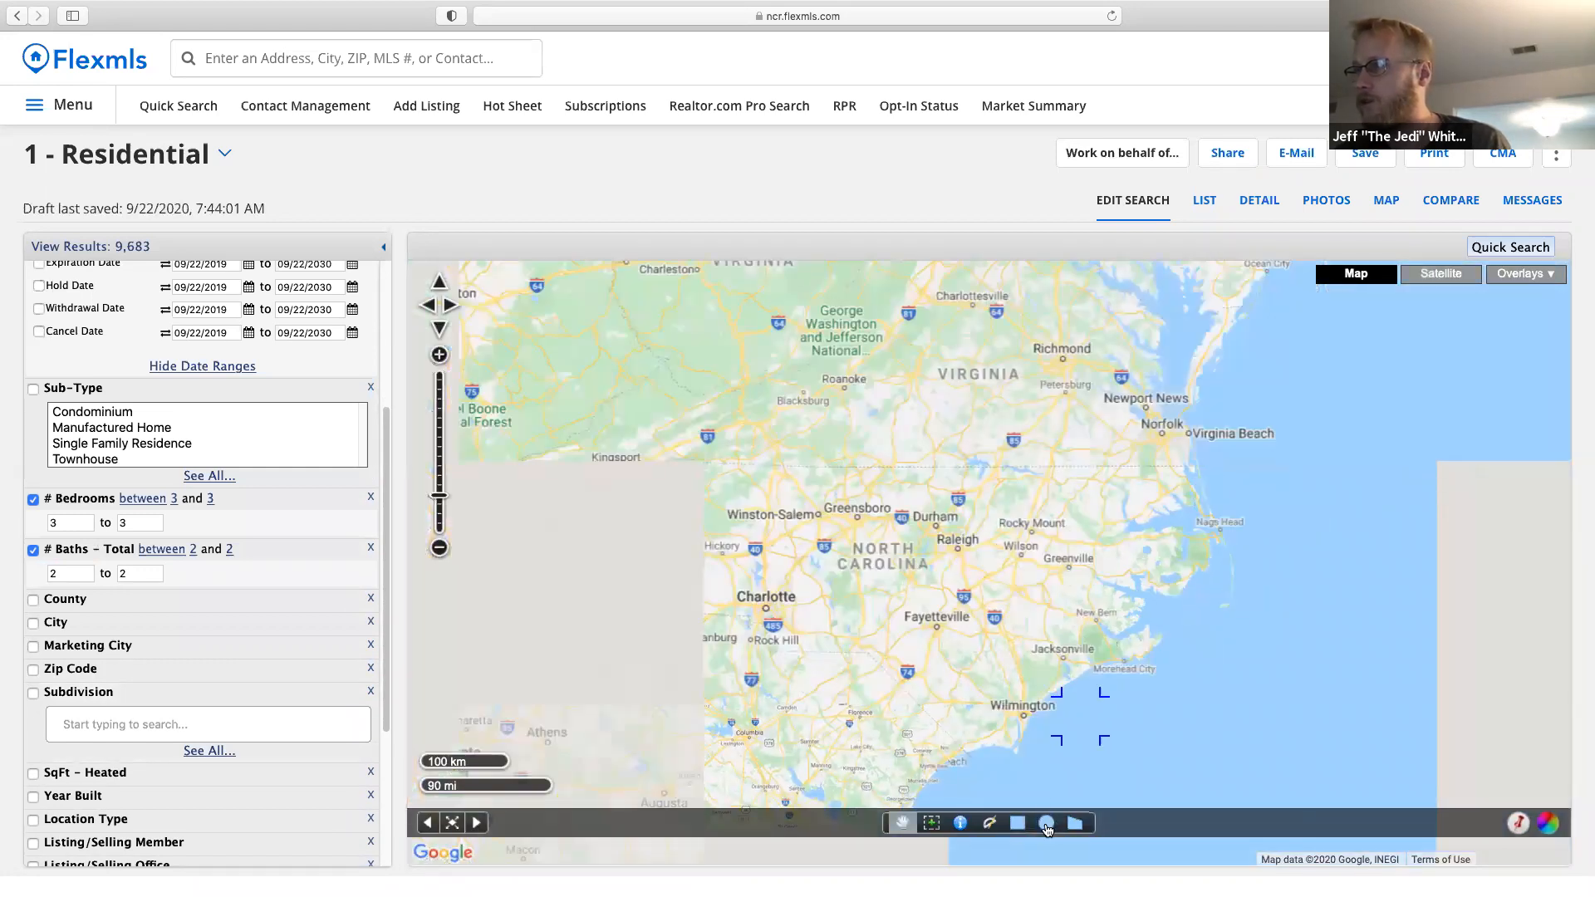
pyautogui.moveTo(1035, 541); pyautogui.dragTo(1000, 596)
pyautogui.scroll(1, 1000, 596)
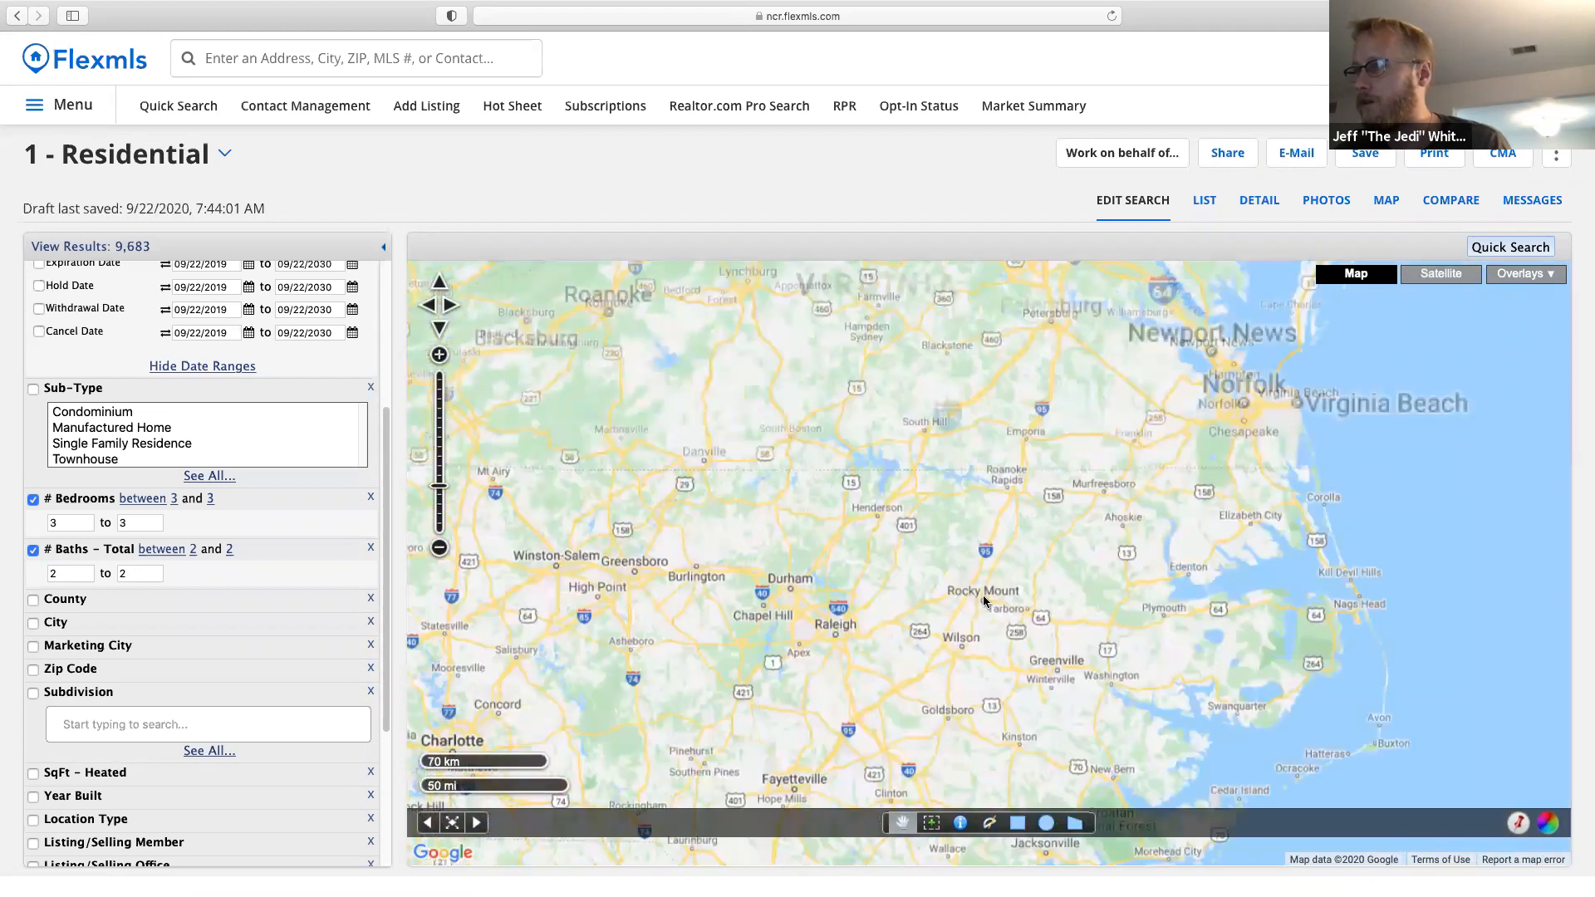
pyautogui.scroll(1, 957, 623)
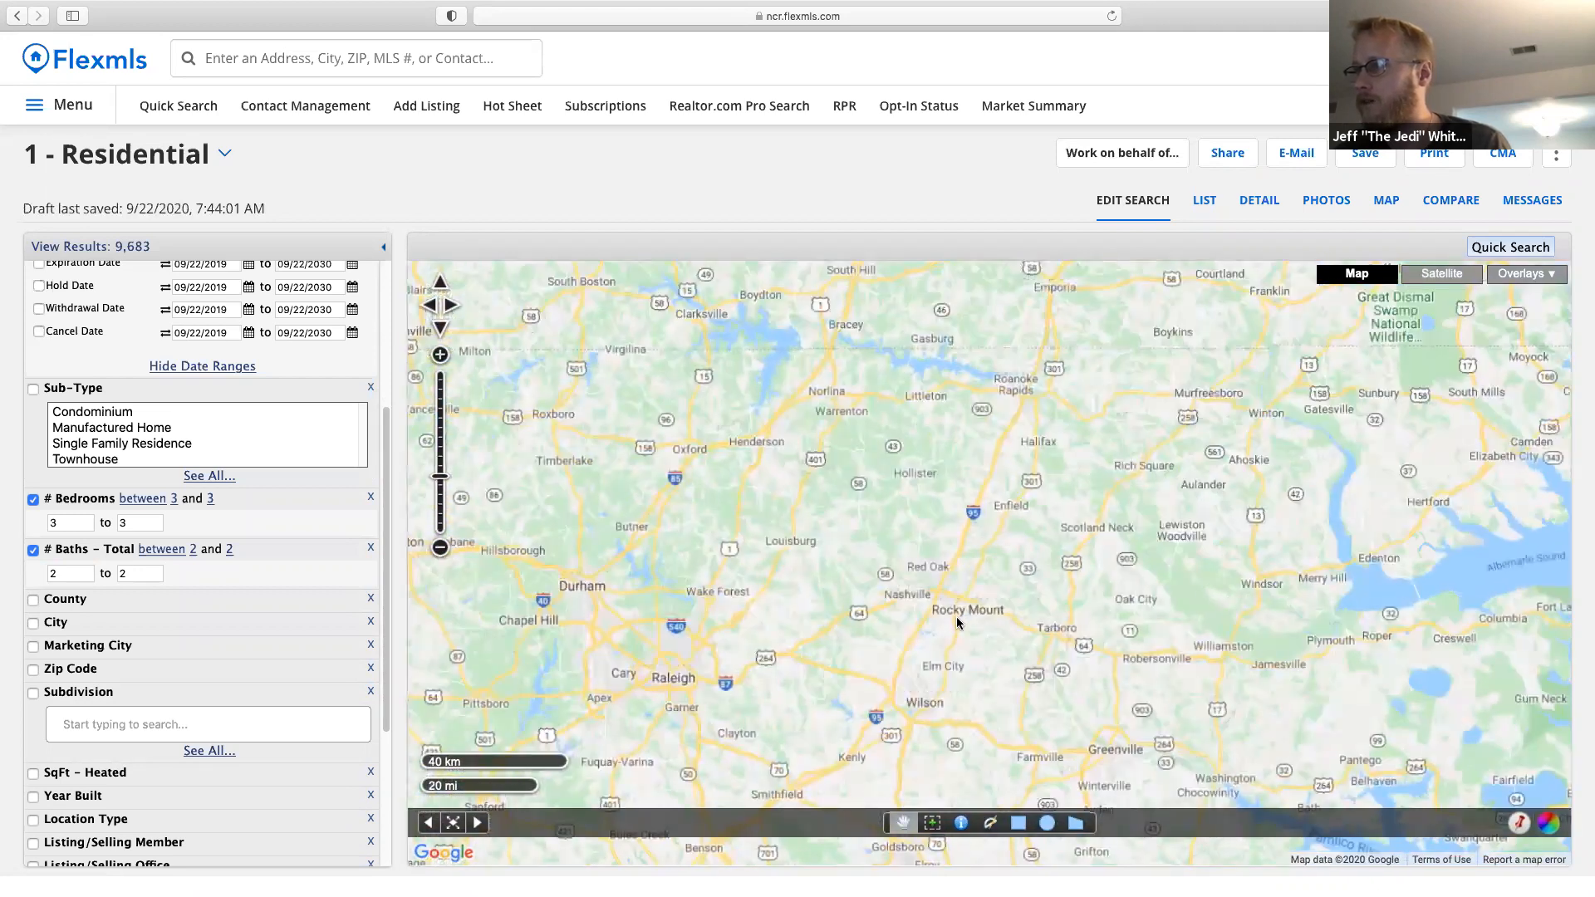
pyautogui.scroll(2, 956, 623)
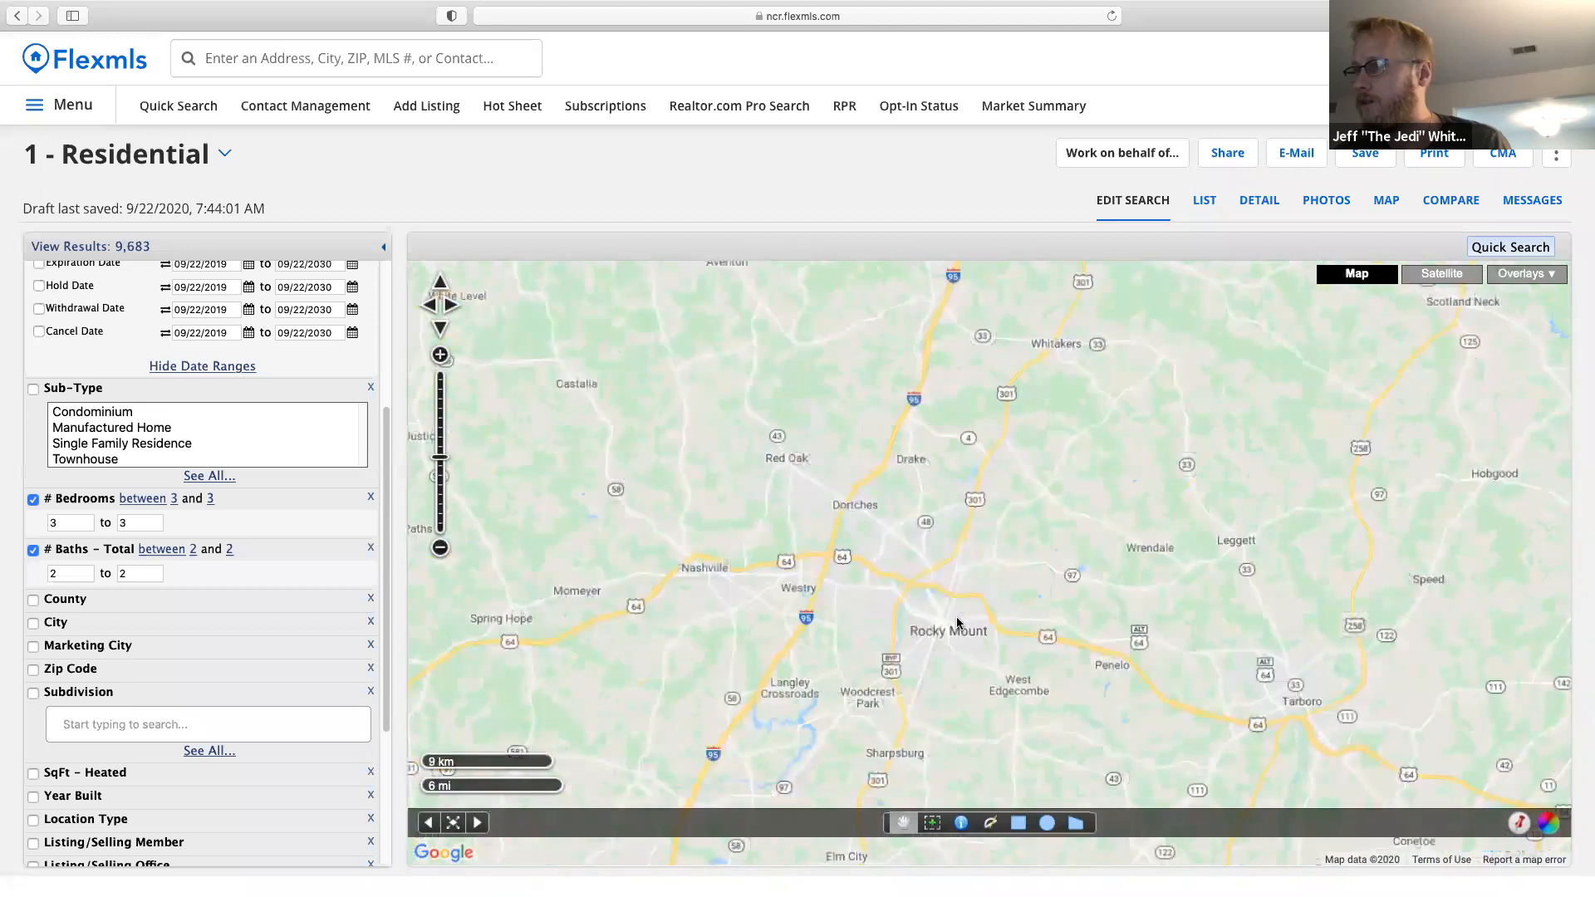
pyautogui.scroll(2, 957, 623)
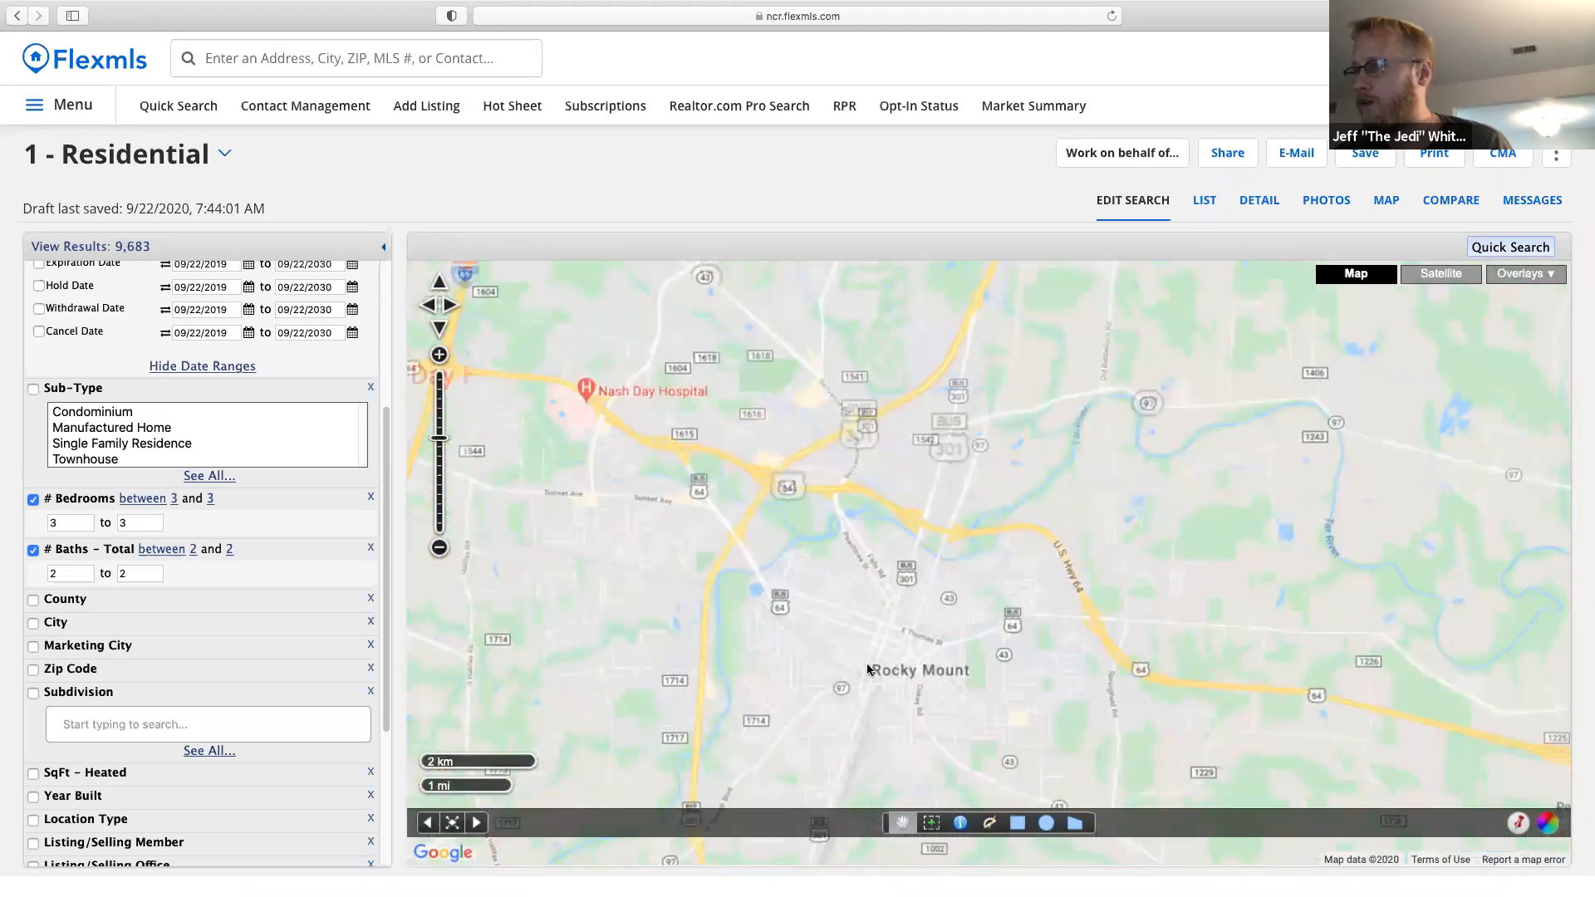
pyautogui.moveTo(820, 656); pyautogui.dragTo(715, 656)
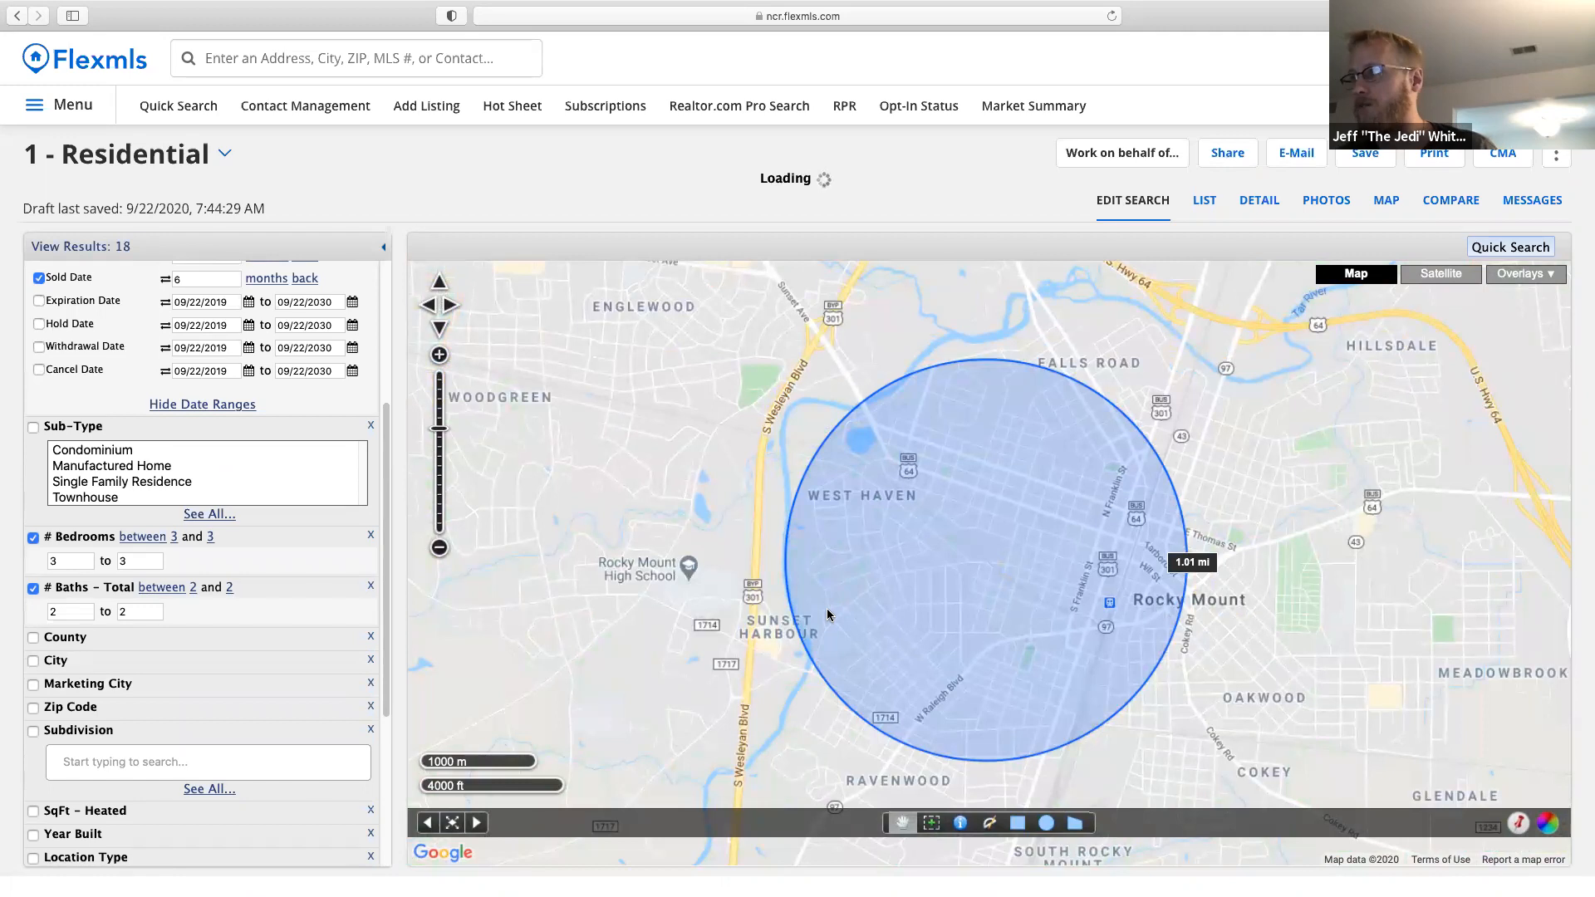
pyautogui.scroll(-3, 332, 591)
pyautogui.scroll(8, 186, 571)
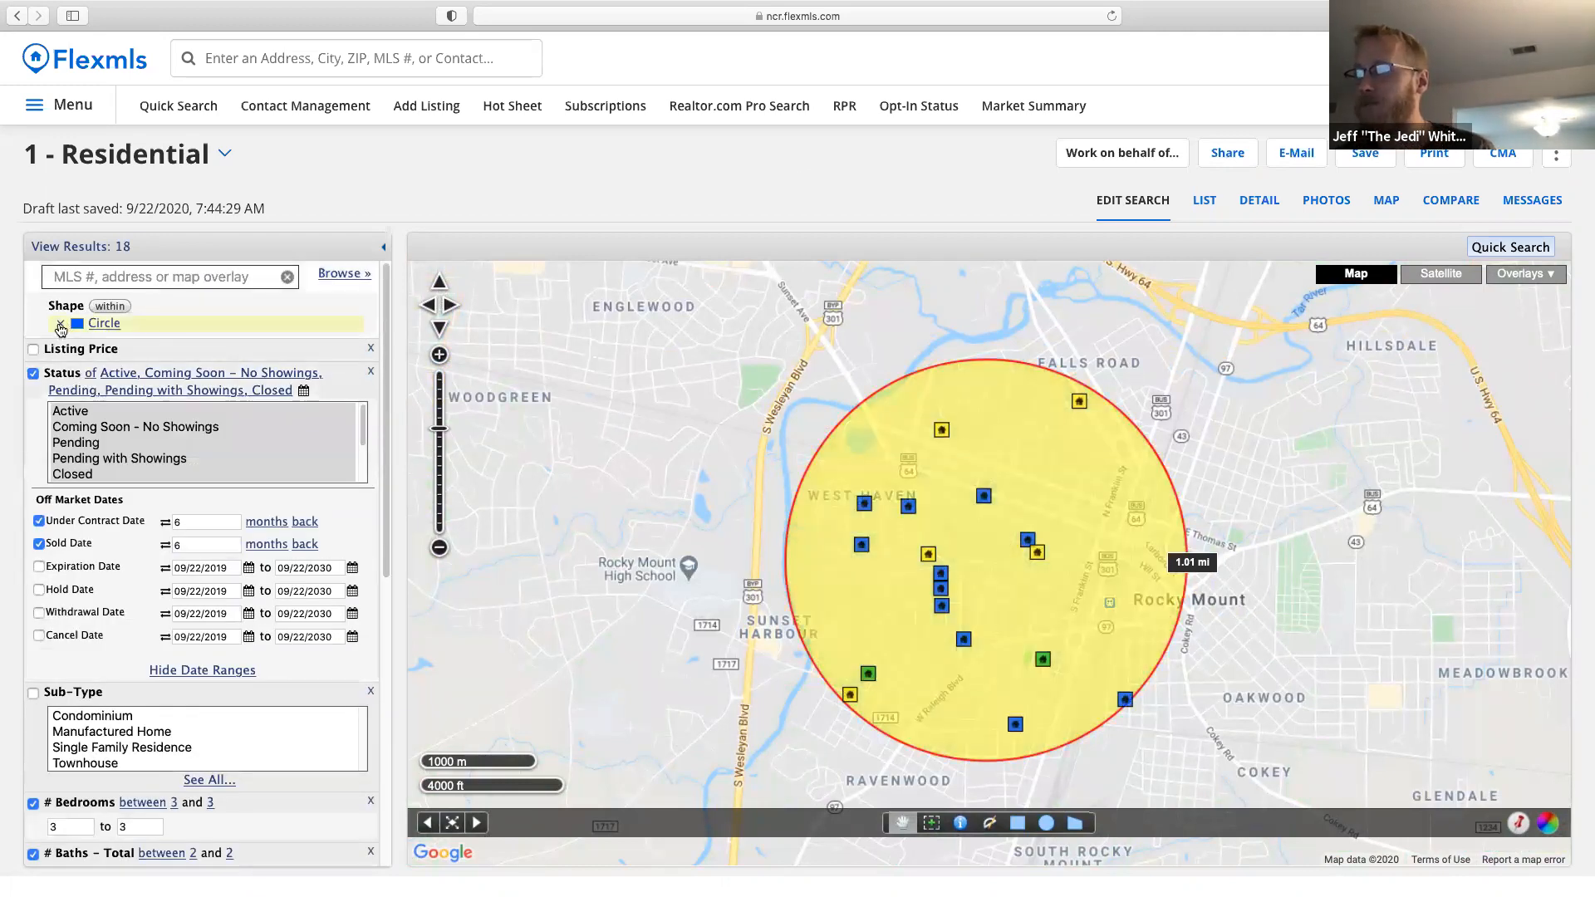
pyautogui.click(60, 324)
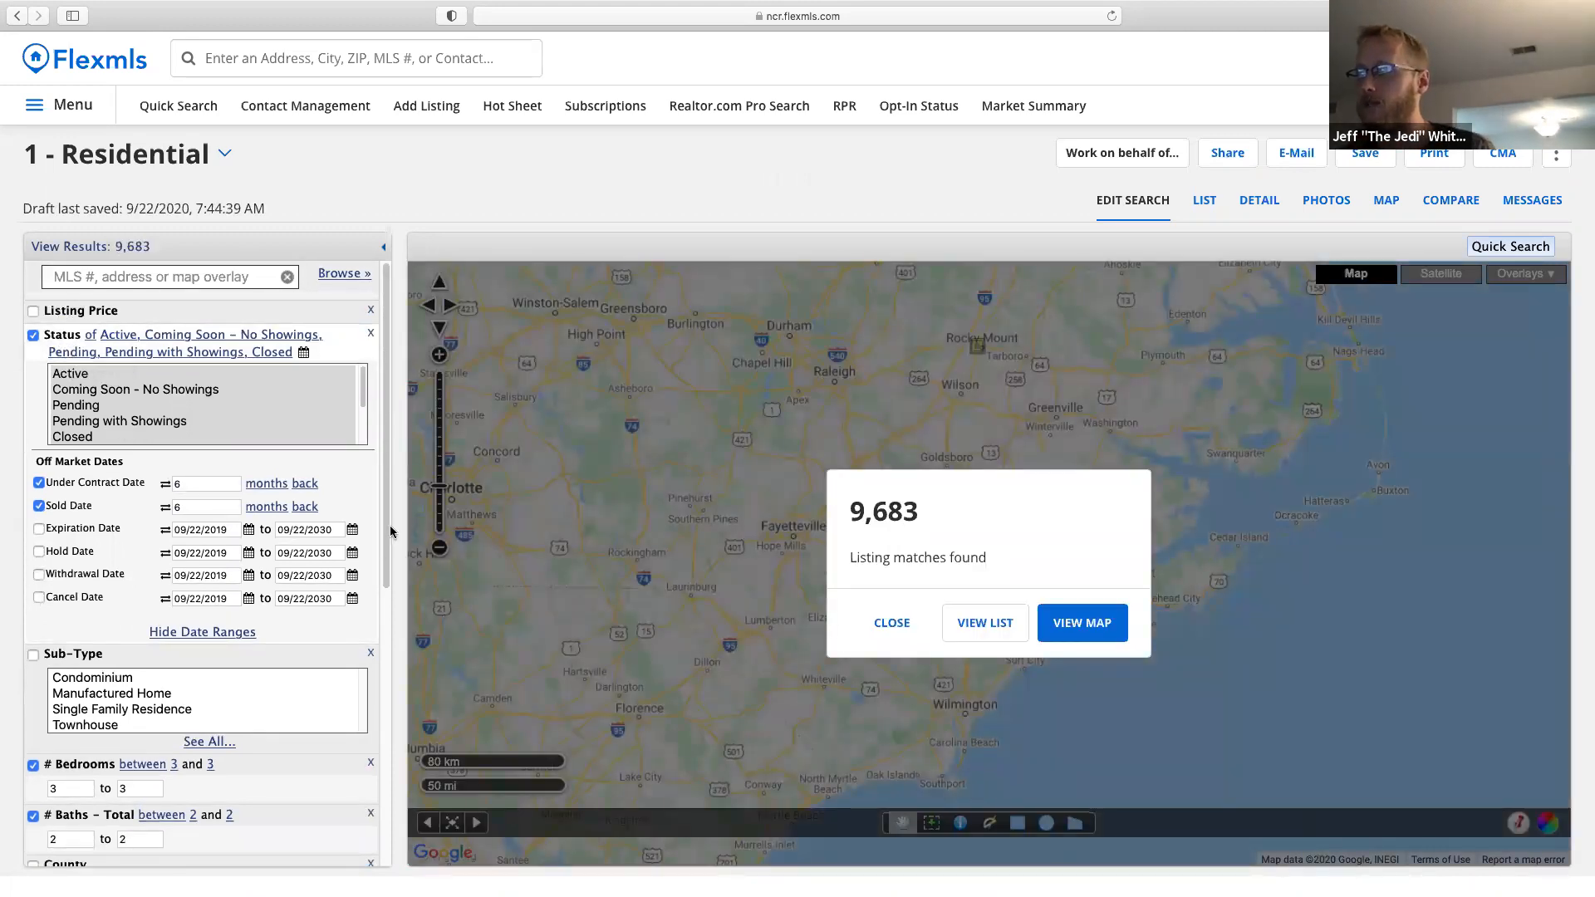
# Search the subdivision filter for 'willow creek' and select Willow Creek, leaving 6 listings.
pyautogui.scroll(-5, 390, 531)
pyautogui.click(122, 753)
pyautogui.write('willow')
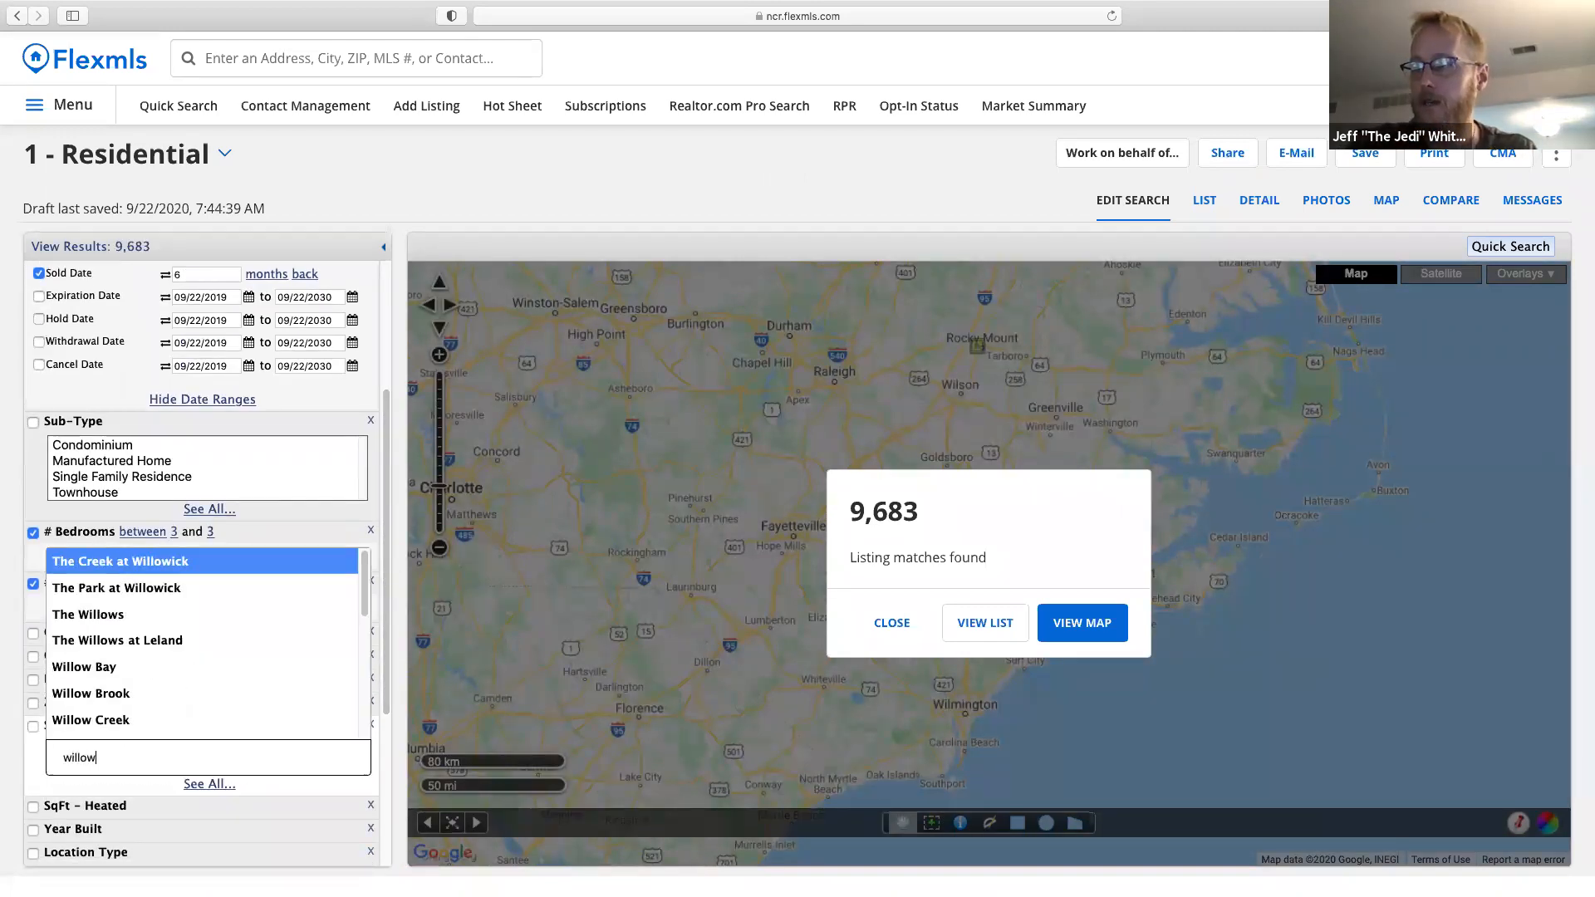
pyautogui.write(' creek')
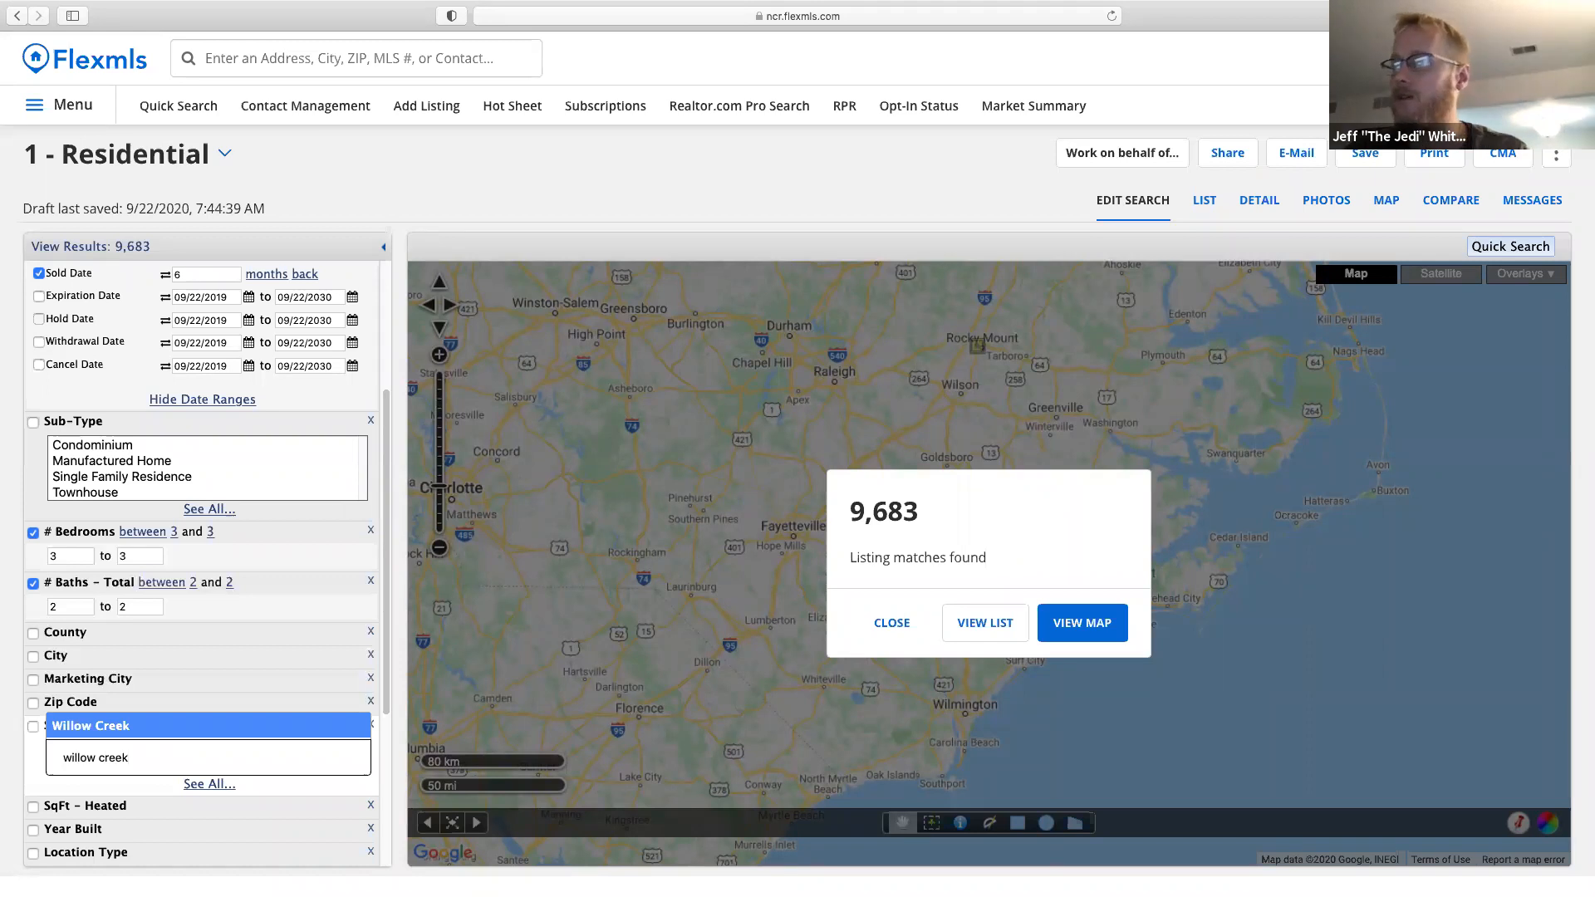
pyautogui.click(121, 735)
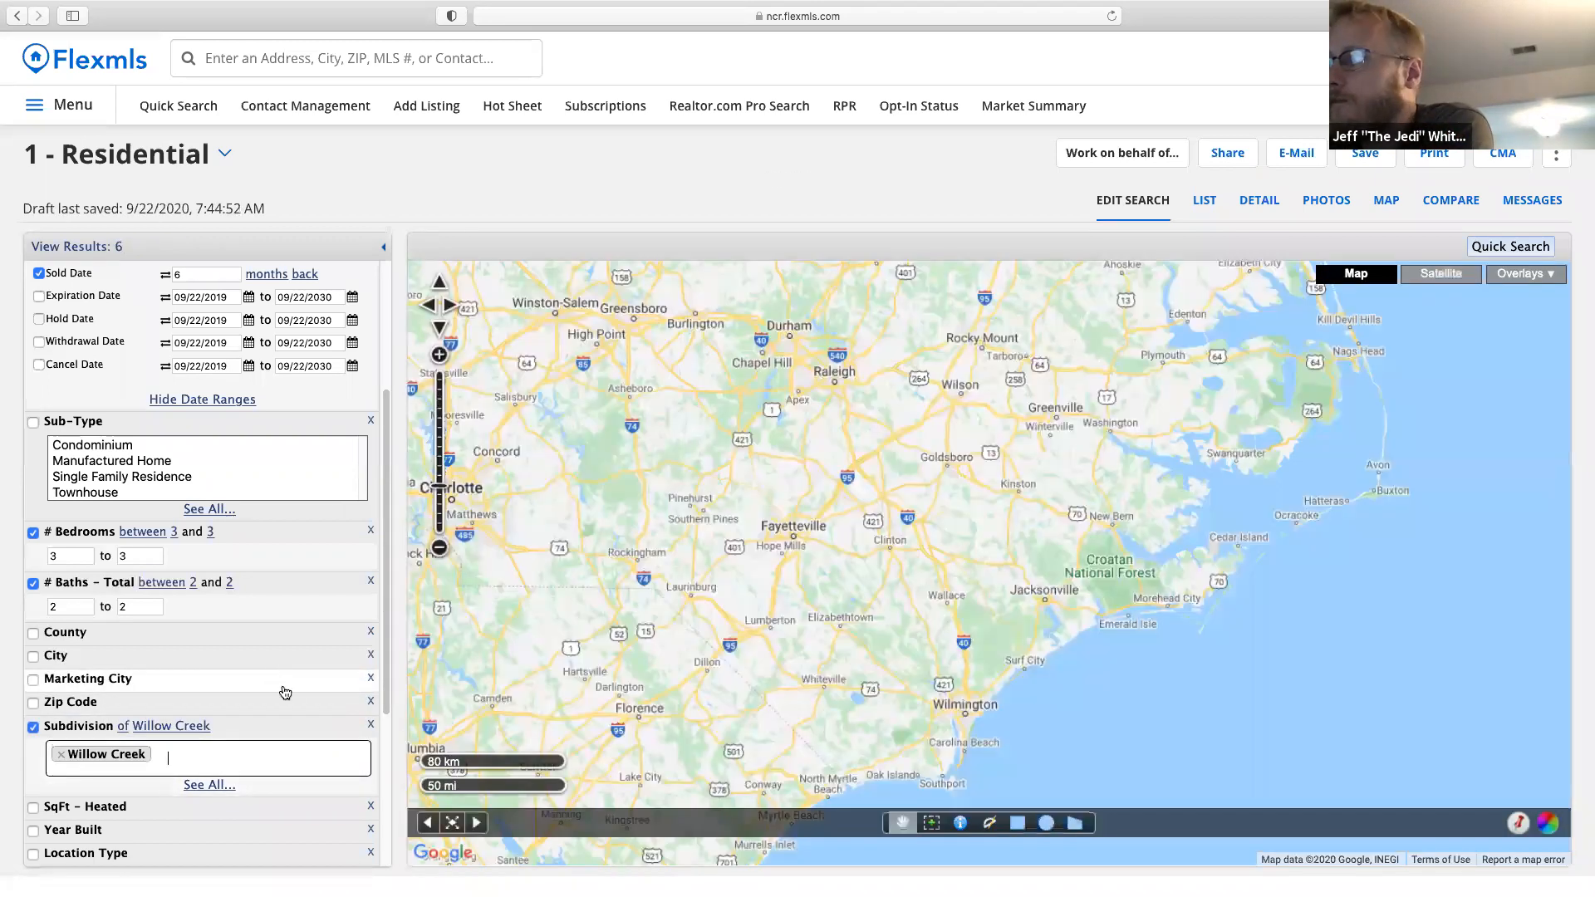
pyautogui.scroll(1, 289, 698)
pyautogui.scroll(-2, 289, 699)
pyautogui.scroll(-1, 290, 699)
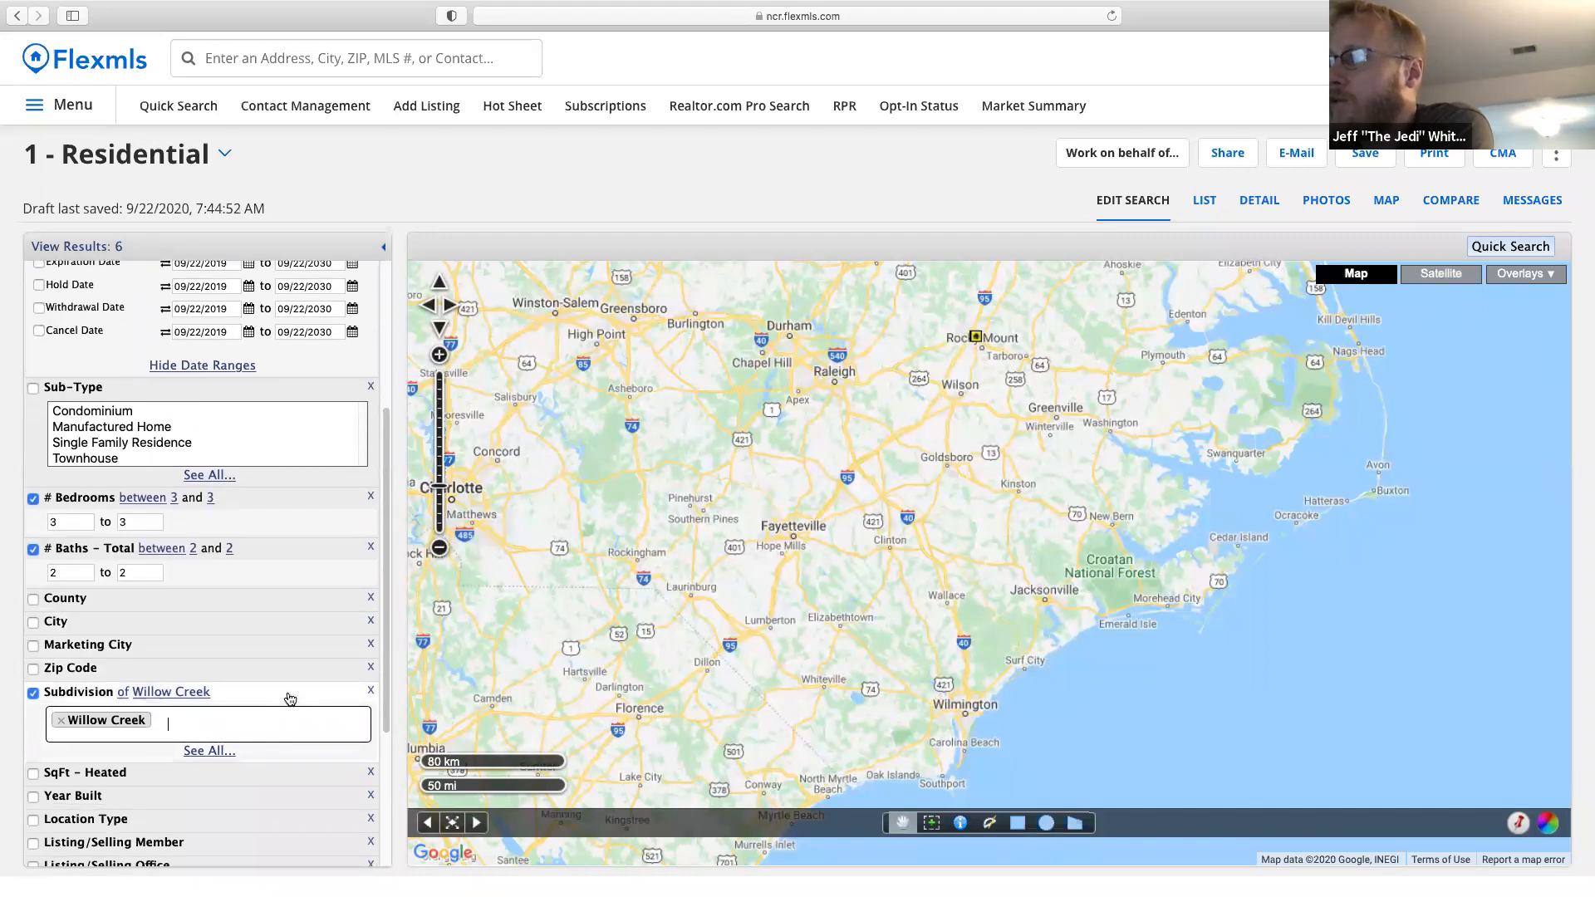
pyautogui.click(299, 65)
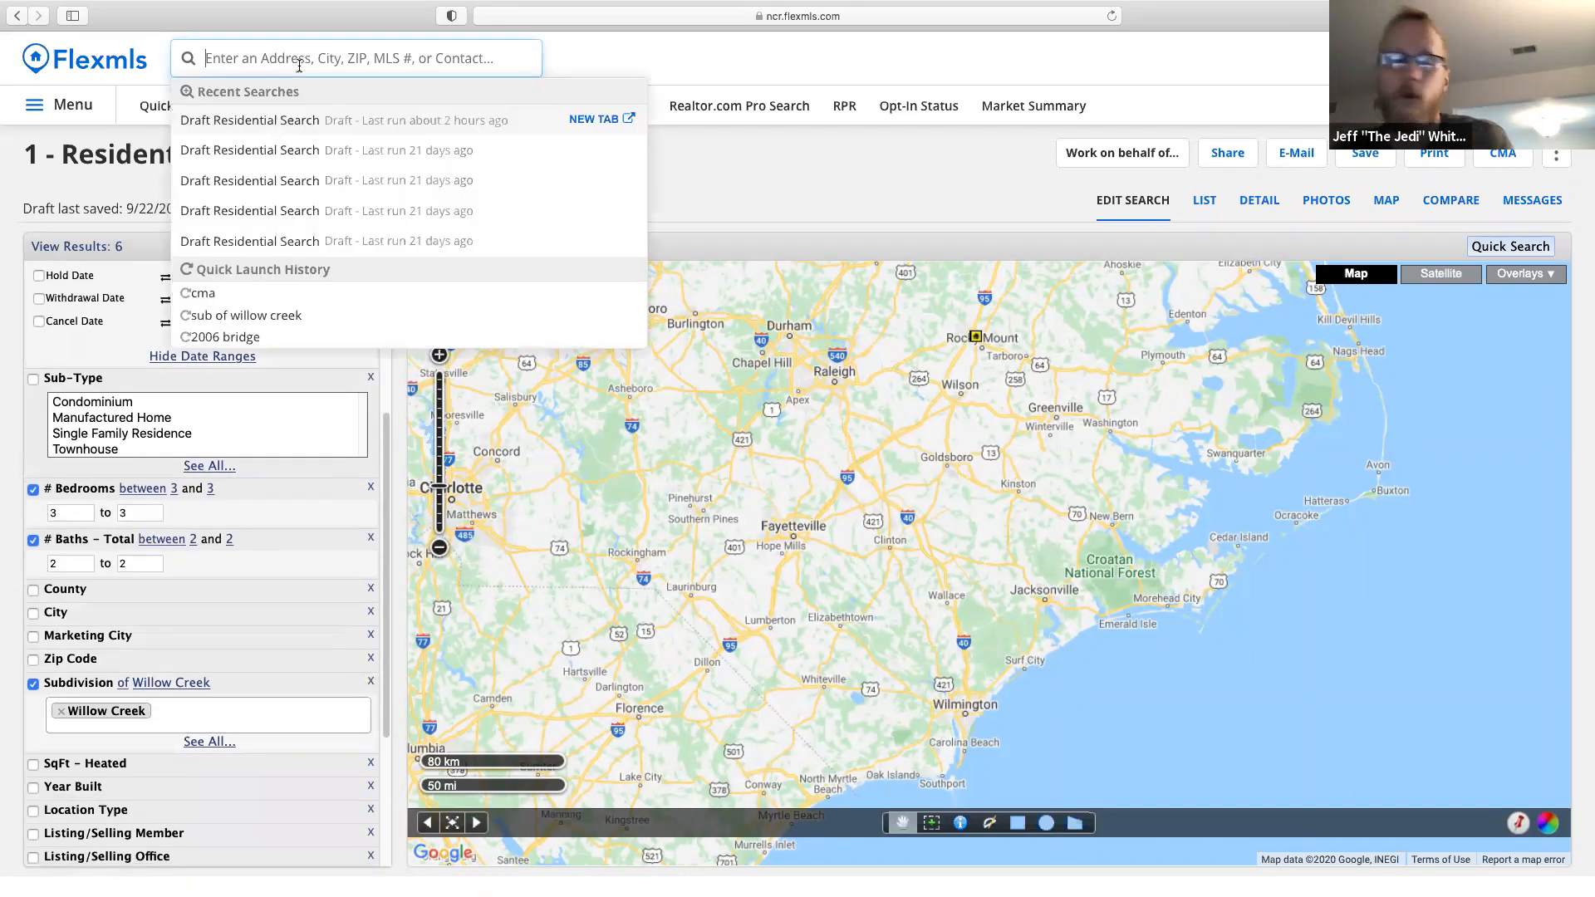
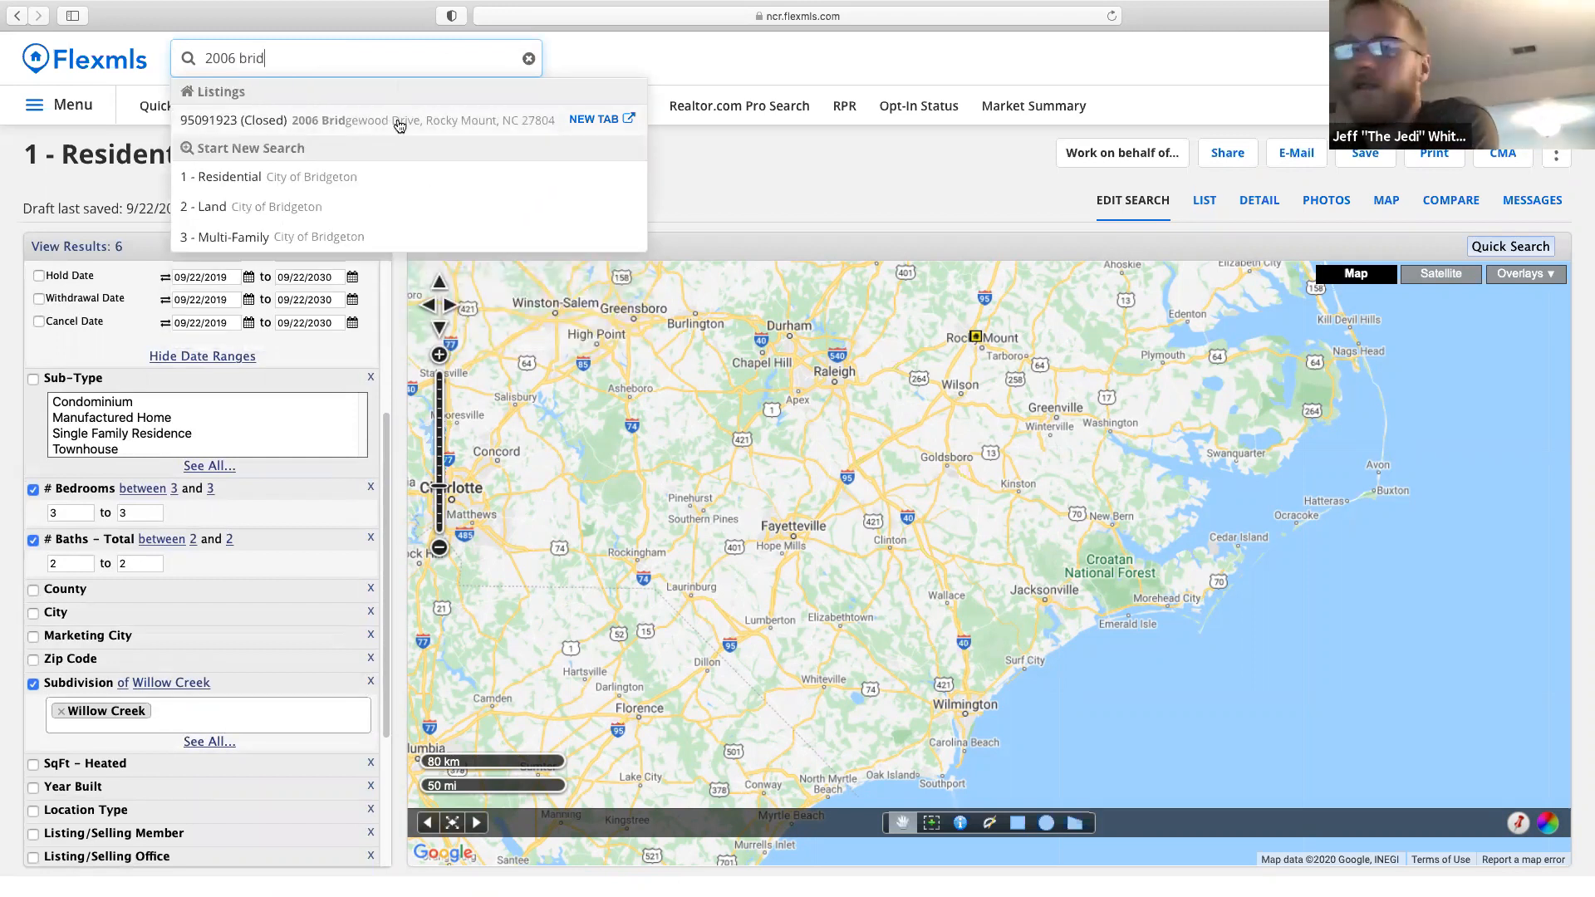
pyautogui.click(595, 121)
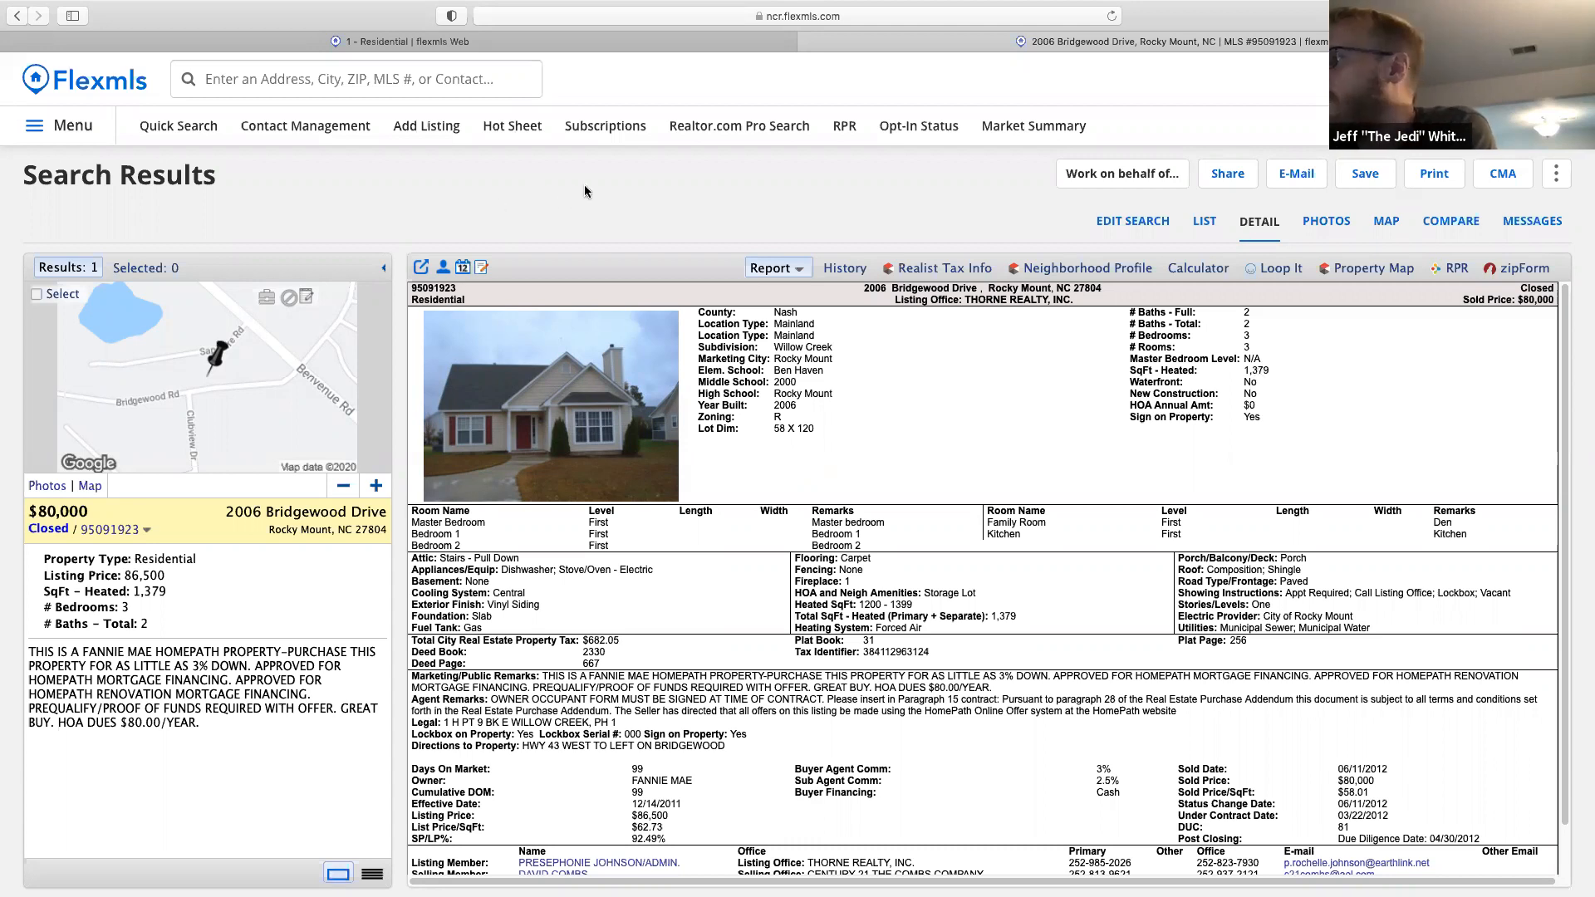
pyautogui.click(486, 47)
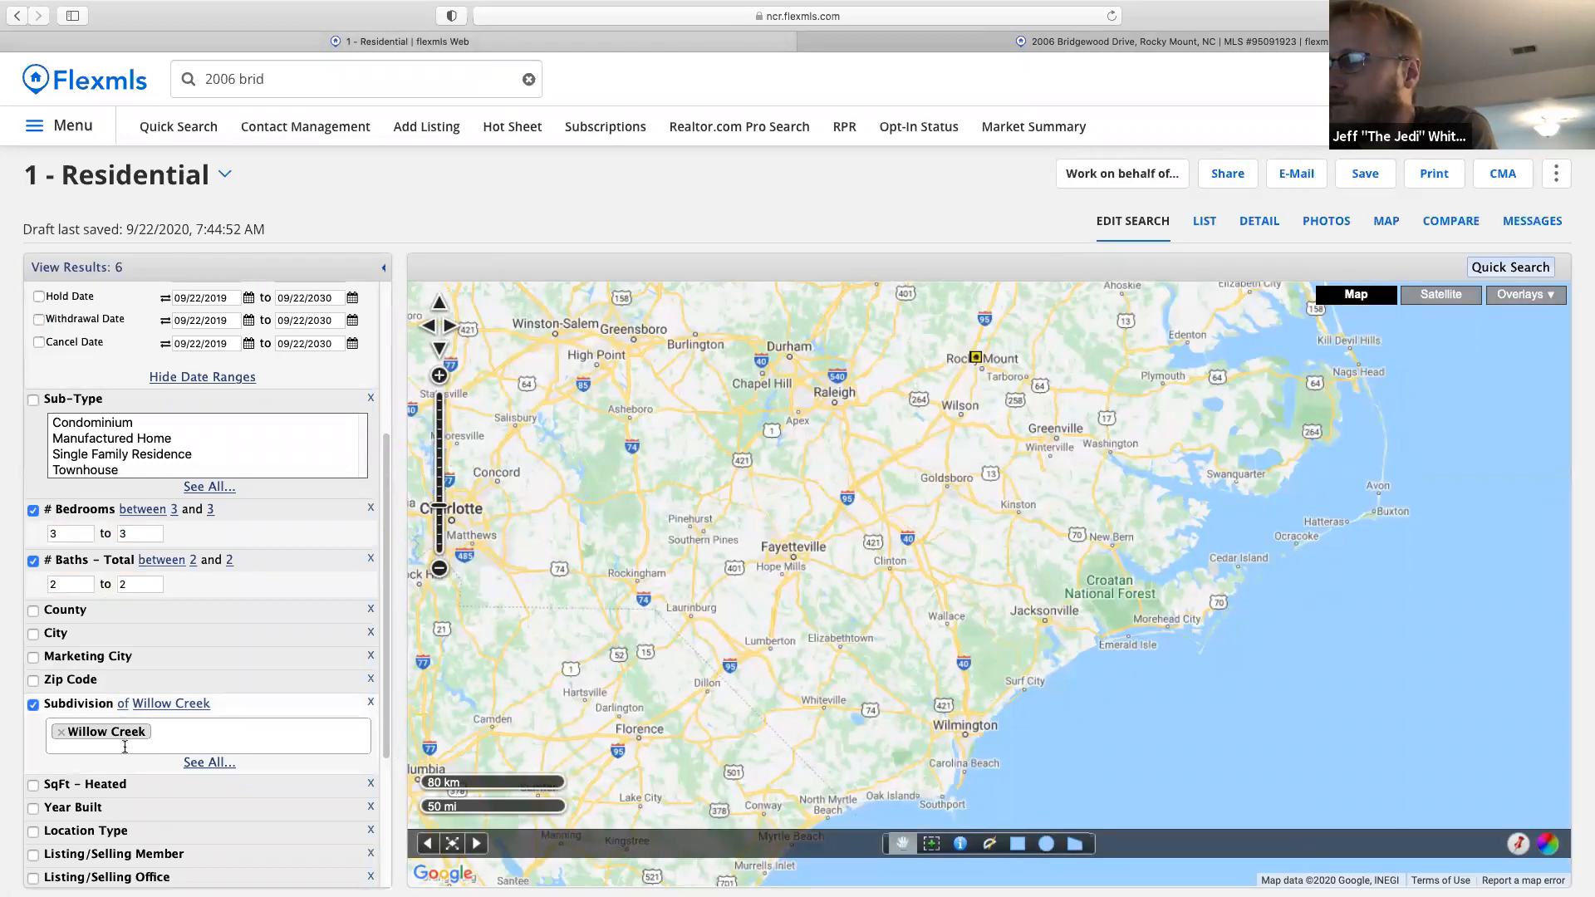
# Set heated square footage to 1079–1679 and show the 6 Willow Creek matches as a list.
pyautogui.scroll(1, 126, 748)
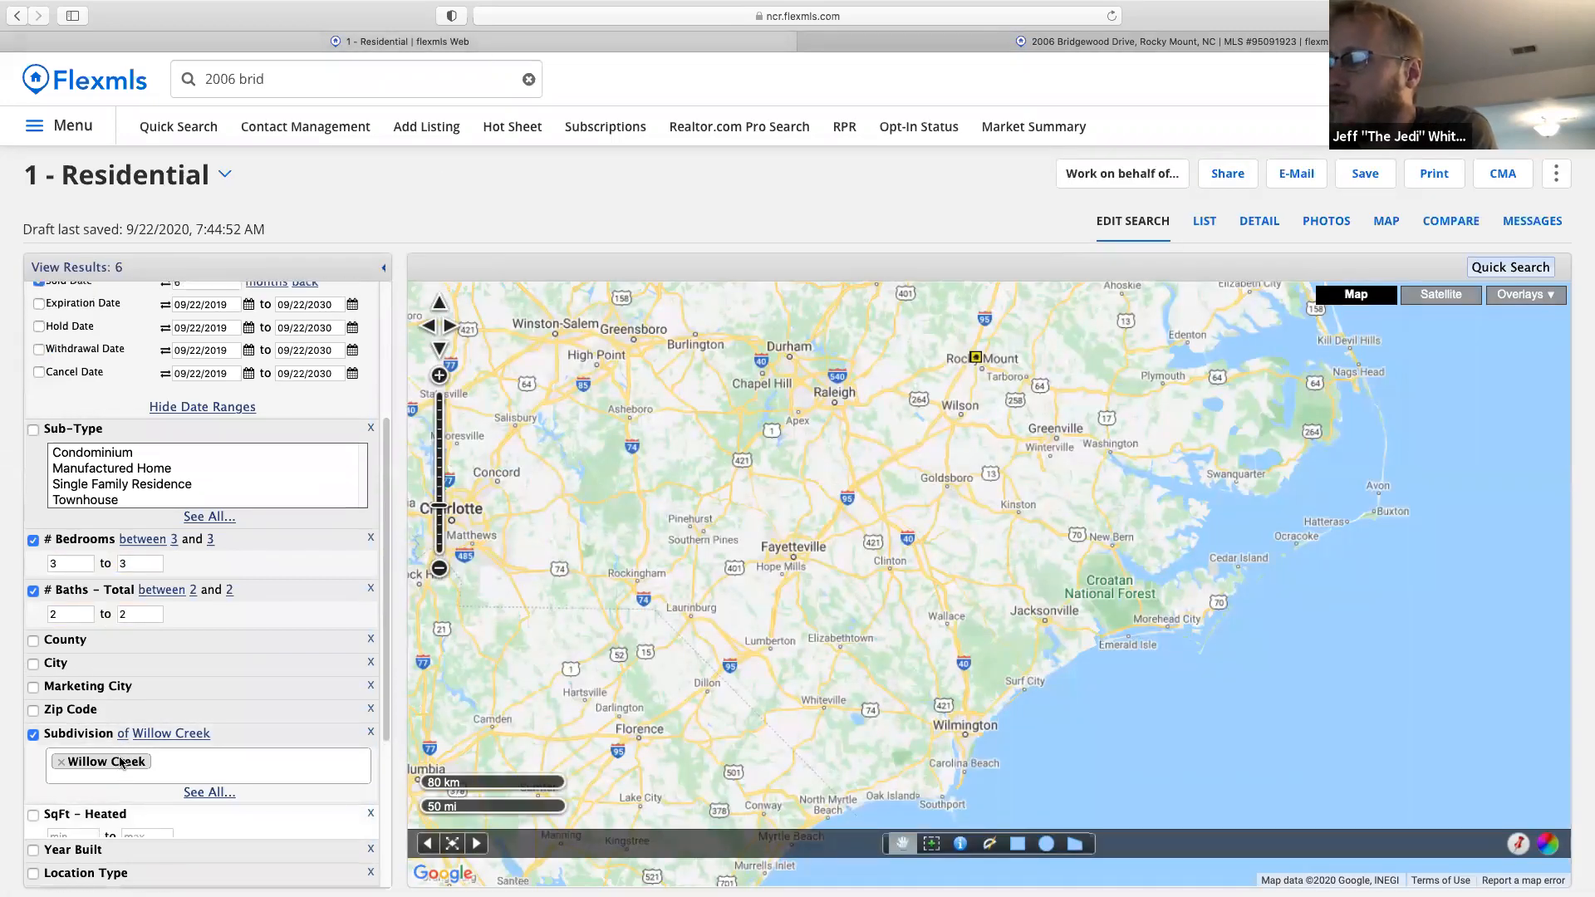
pyautogui.scroll(3, 133, 797)
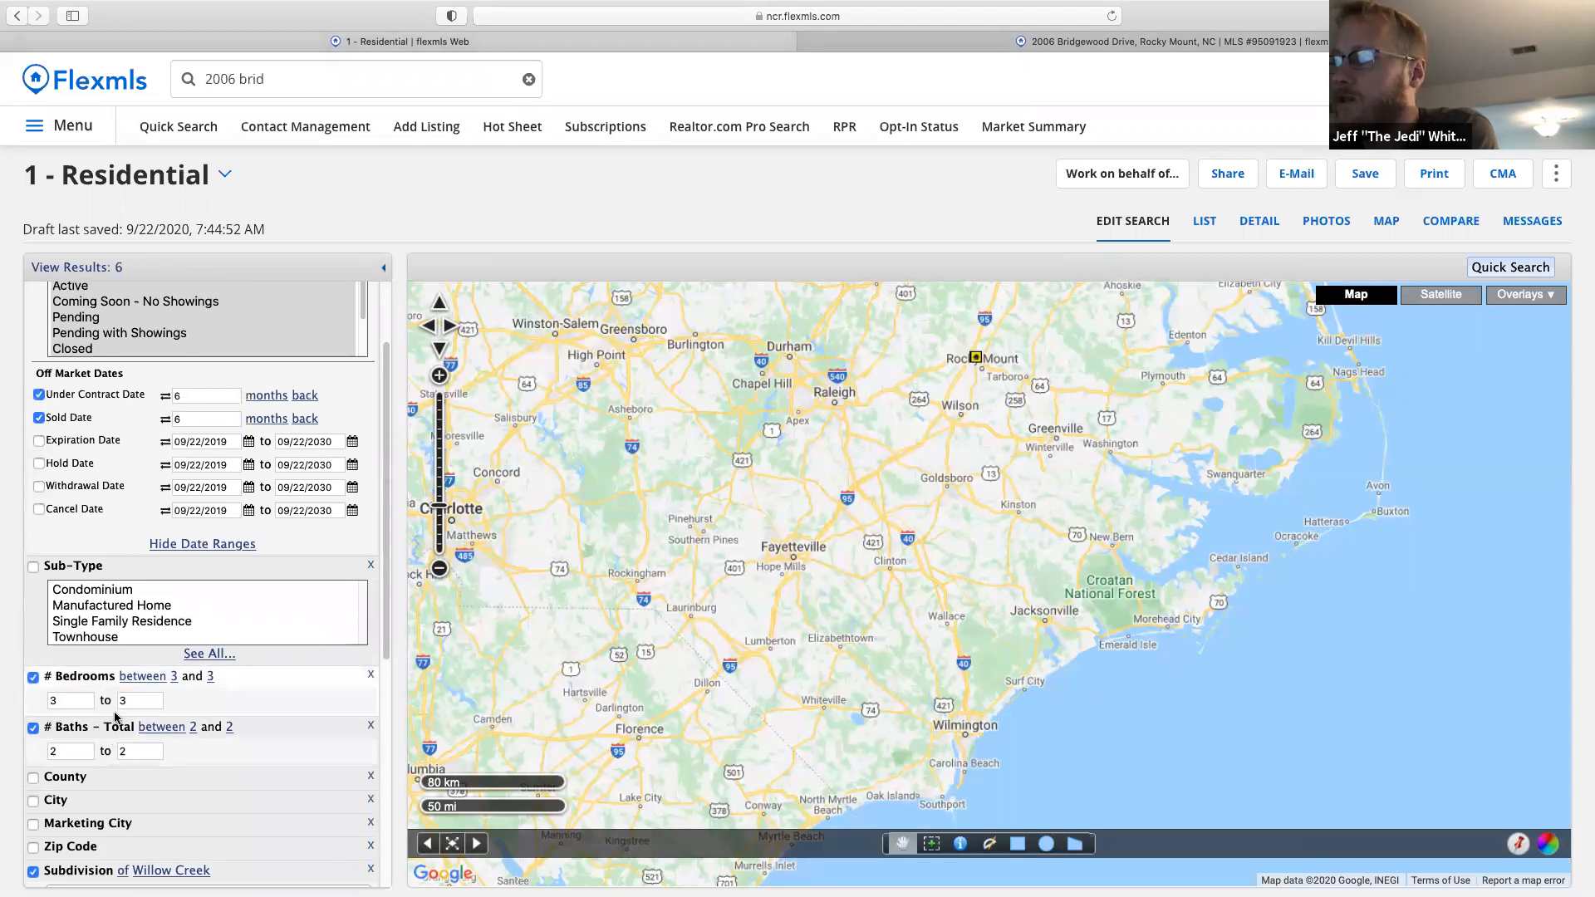
pyautogui.scroll(-3, 117, 716)
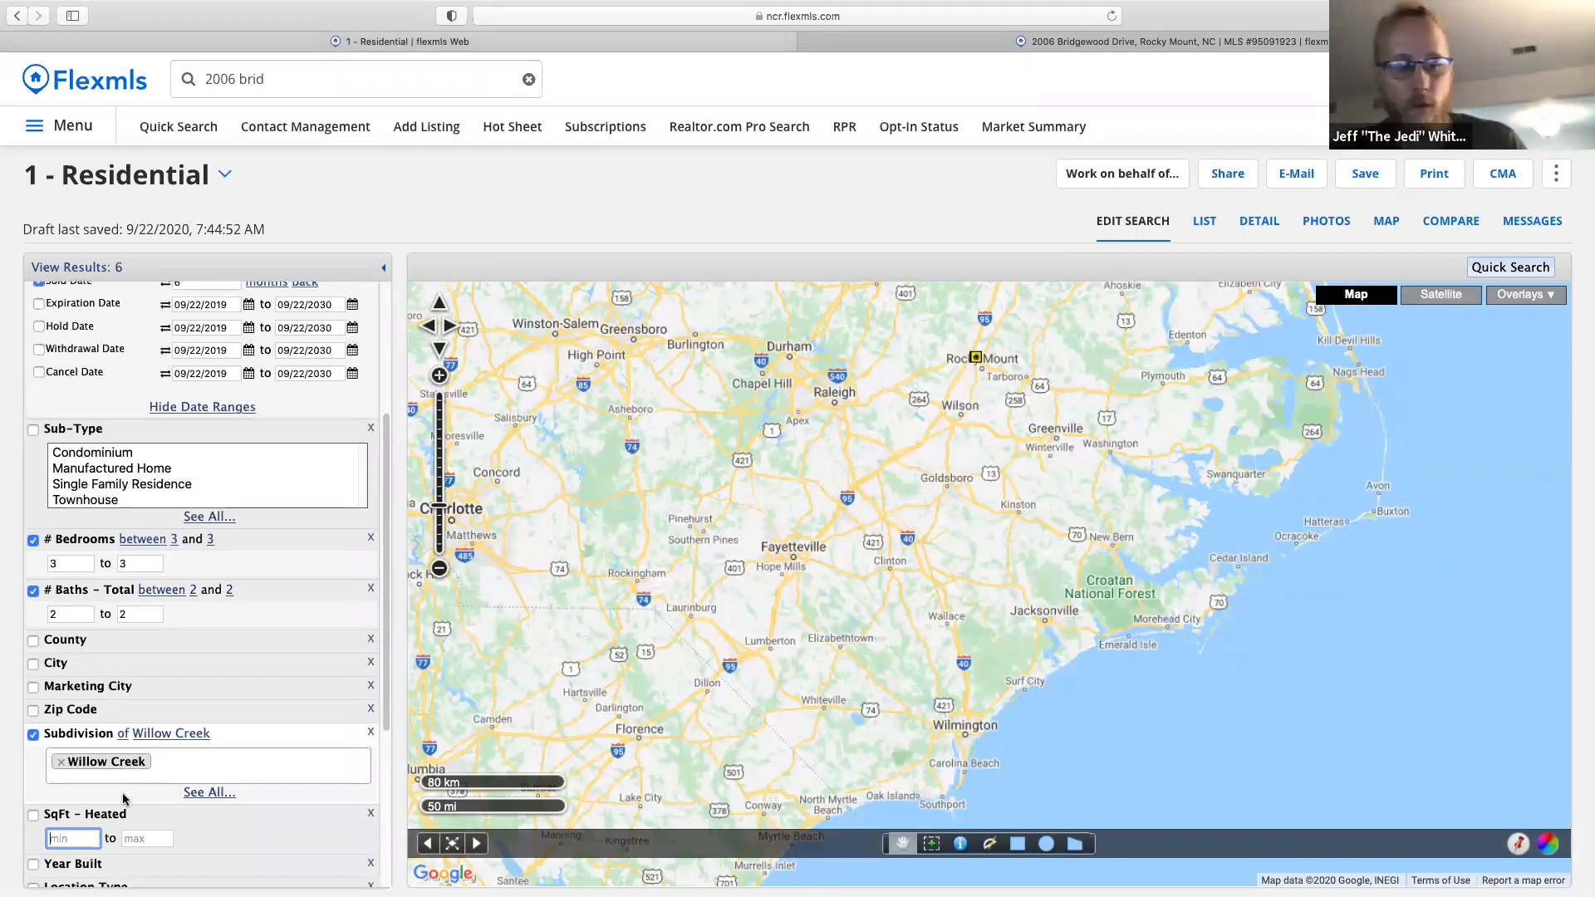
pyautogui.write('1079')
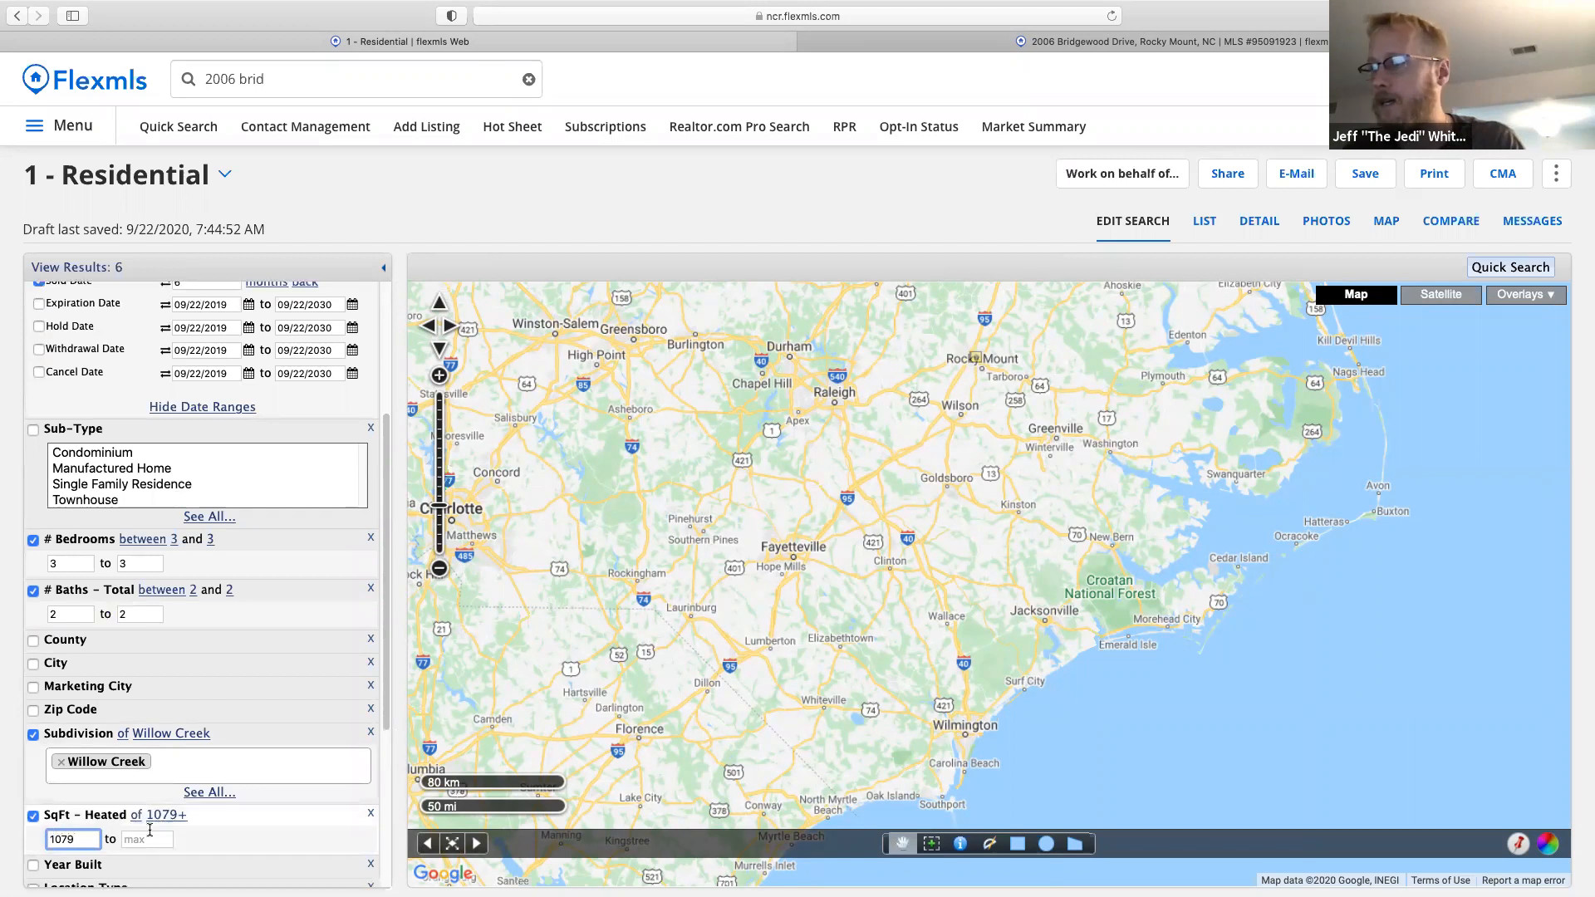
pyautogui.click(146, 837)
pyautogui.write('1679')
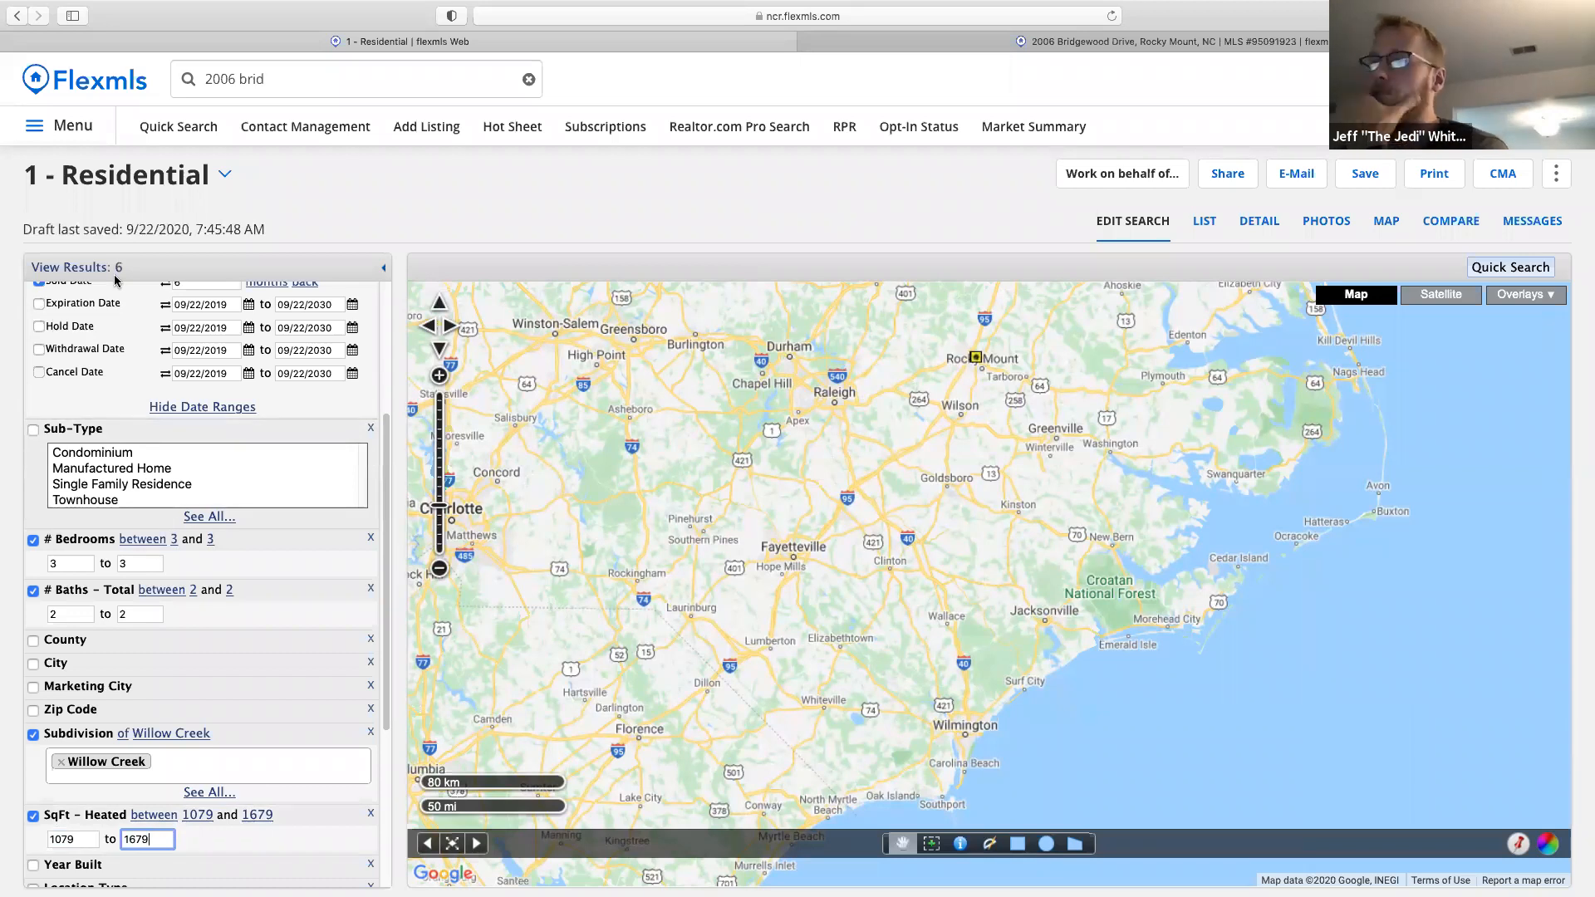
pyautogui.click(1205, 223)
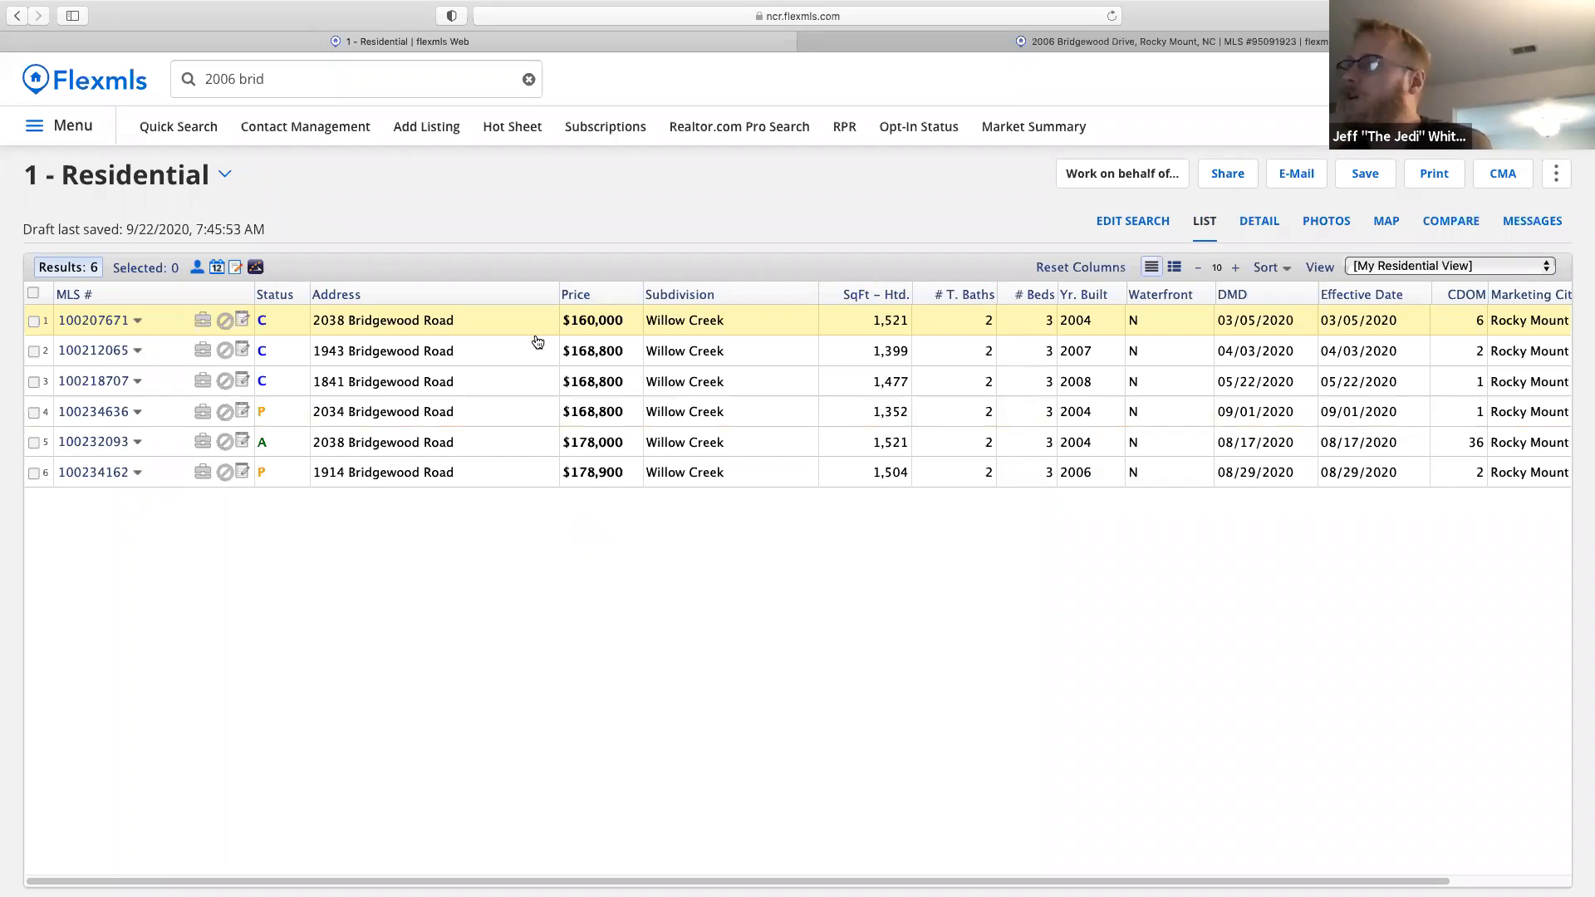
pyautogui.click(1261, 231)
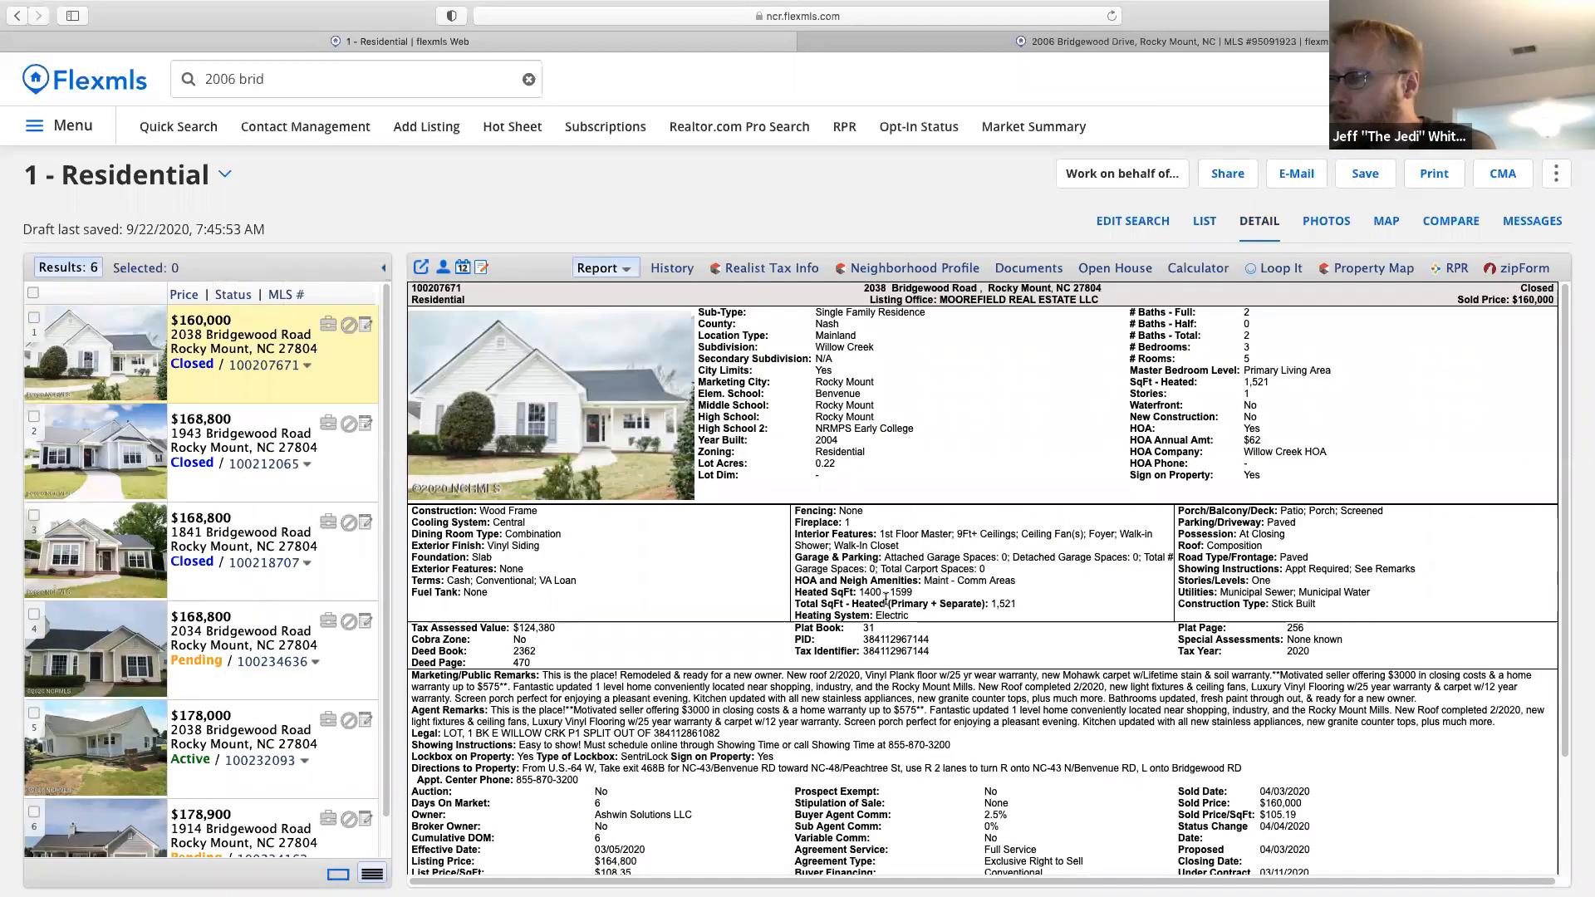
pyautogui.scroll(-2, 1088, 686)
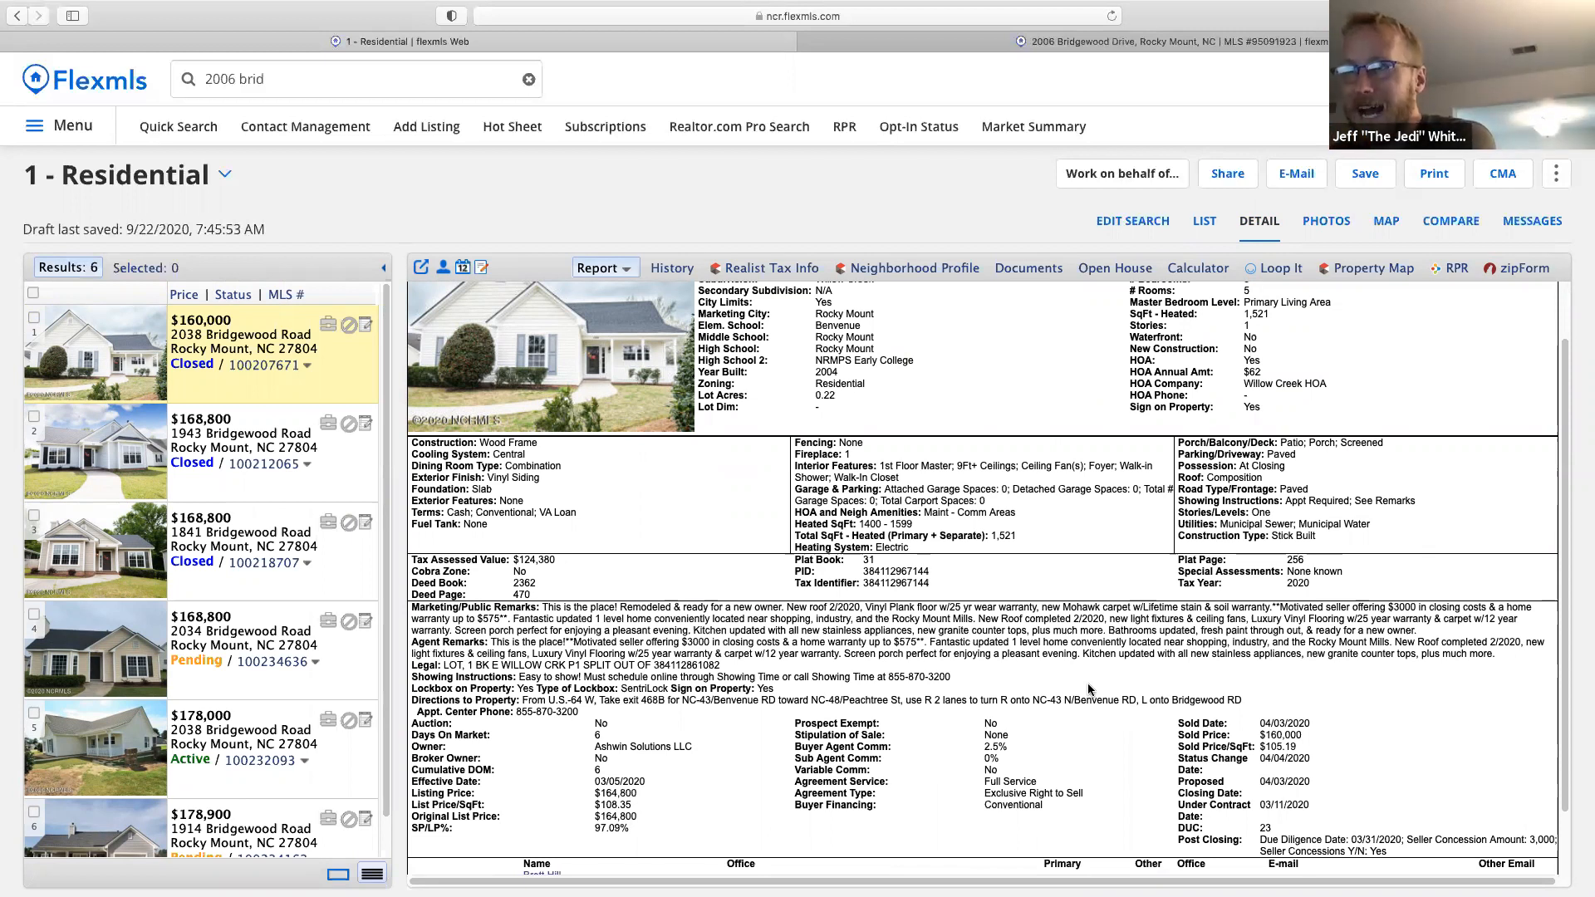
pyautogui.click(1204, 221)
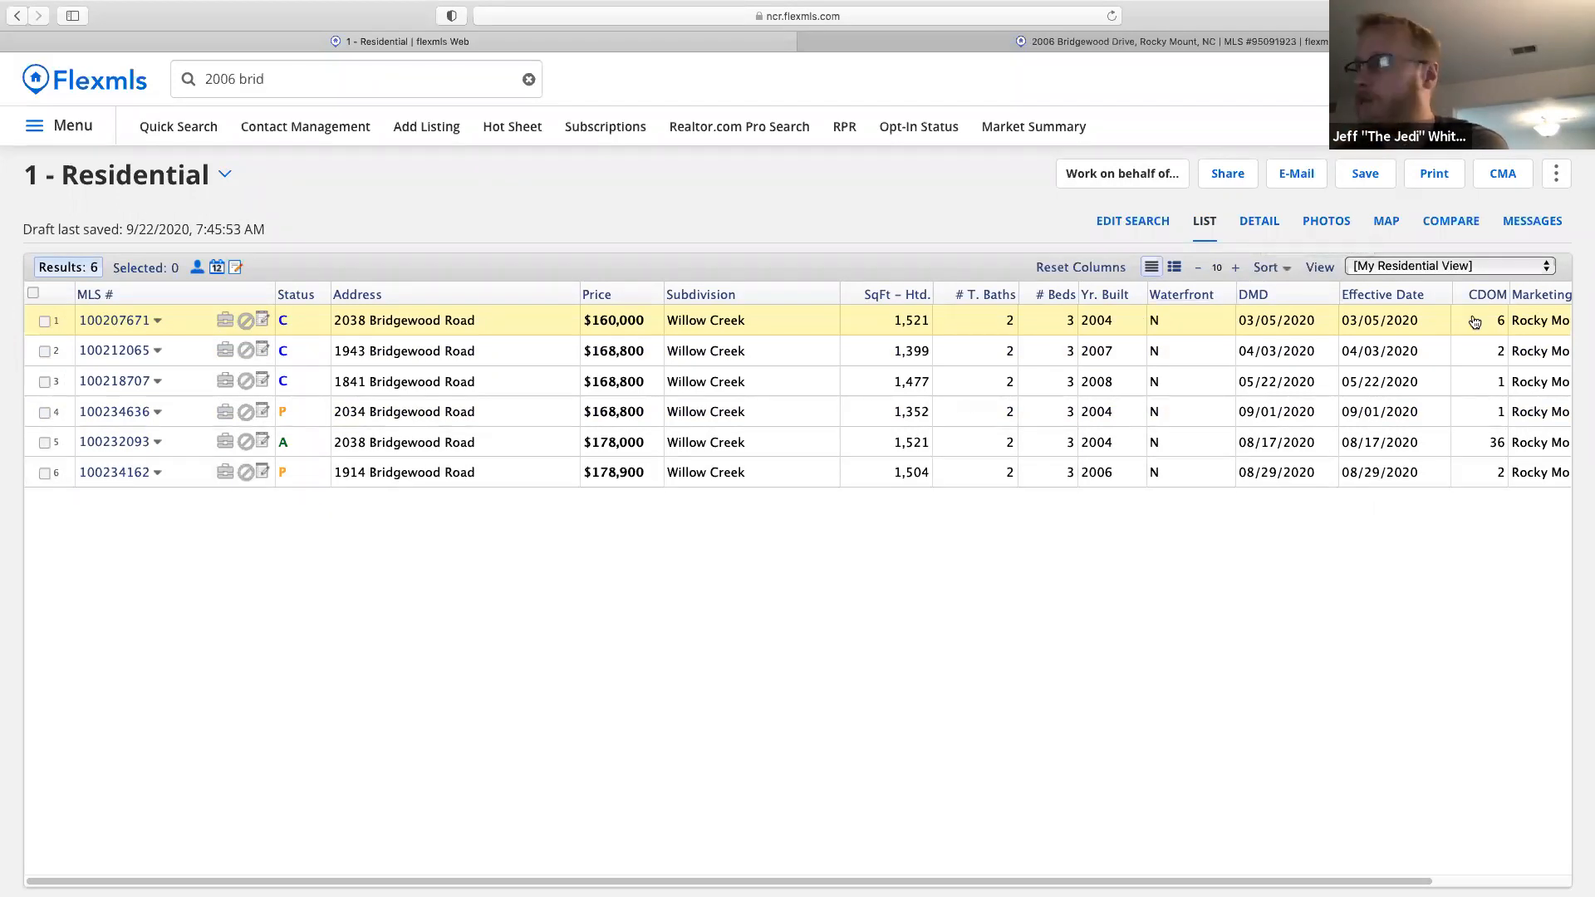
# Start a Full CMA using all six search results.
pyautogui.click(1508, 181)
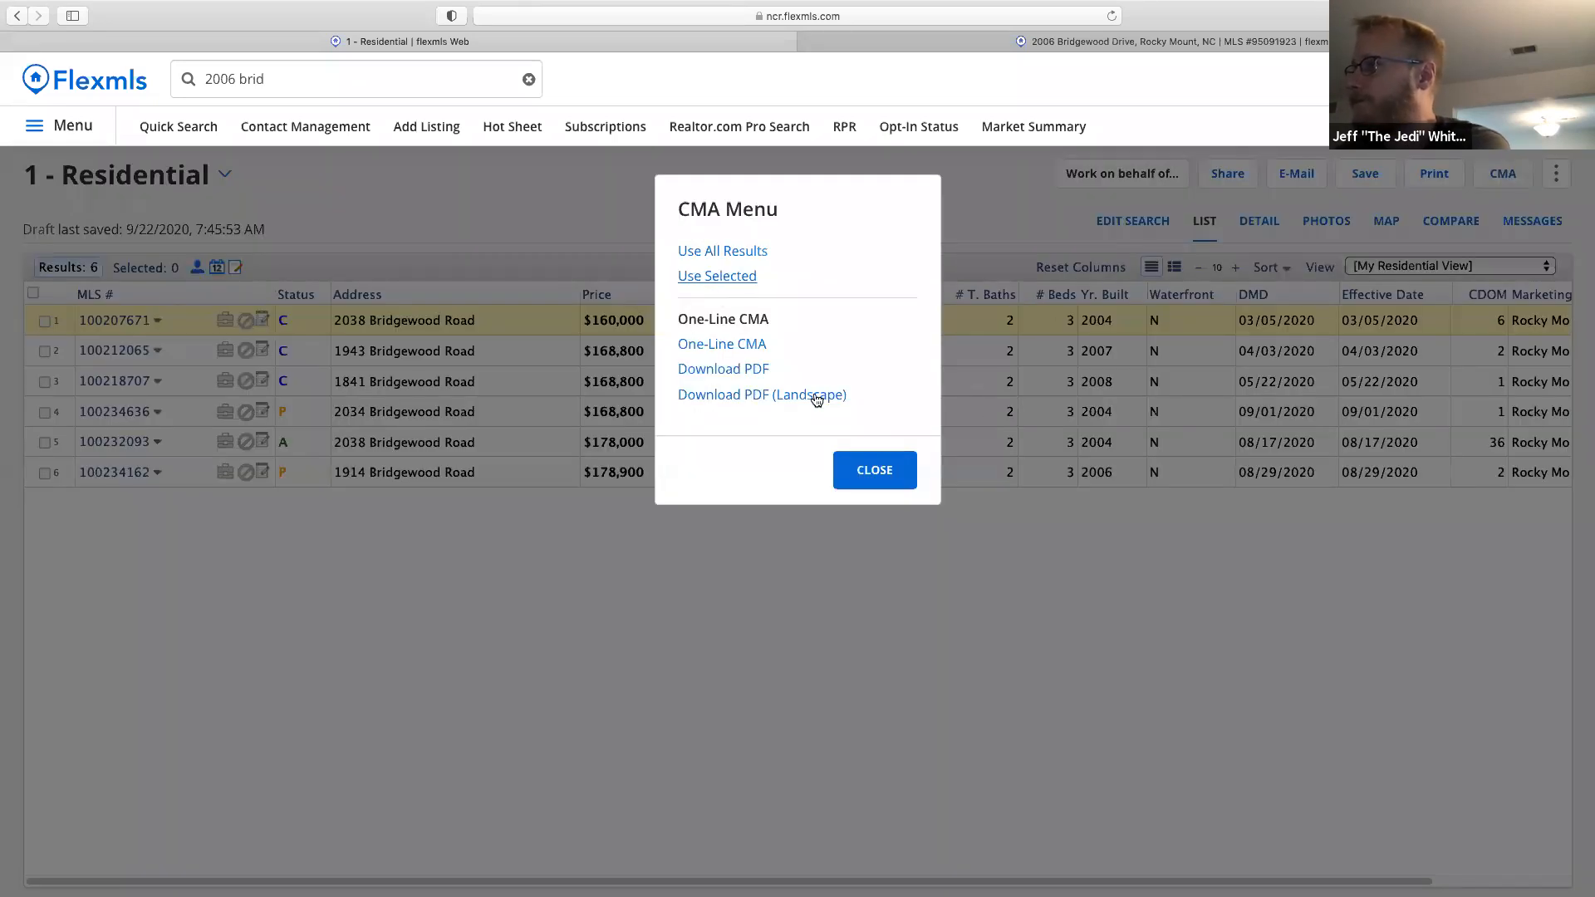
pyautogui.click(714, 254)
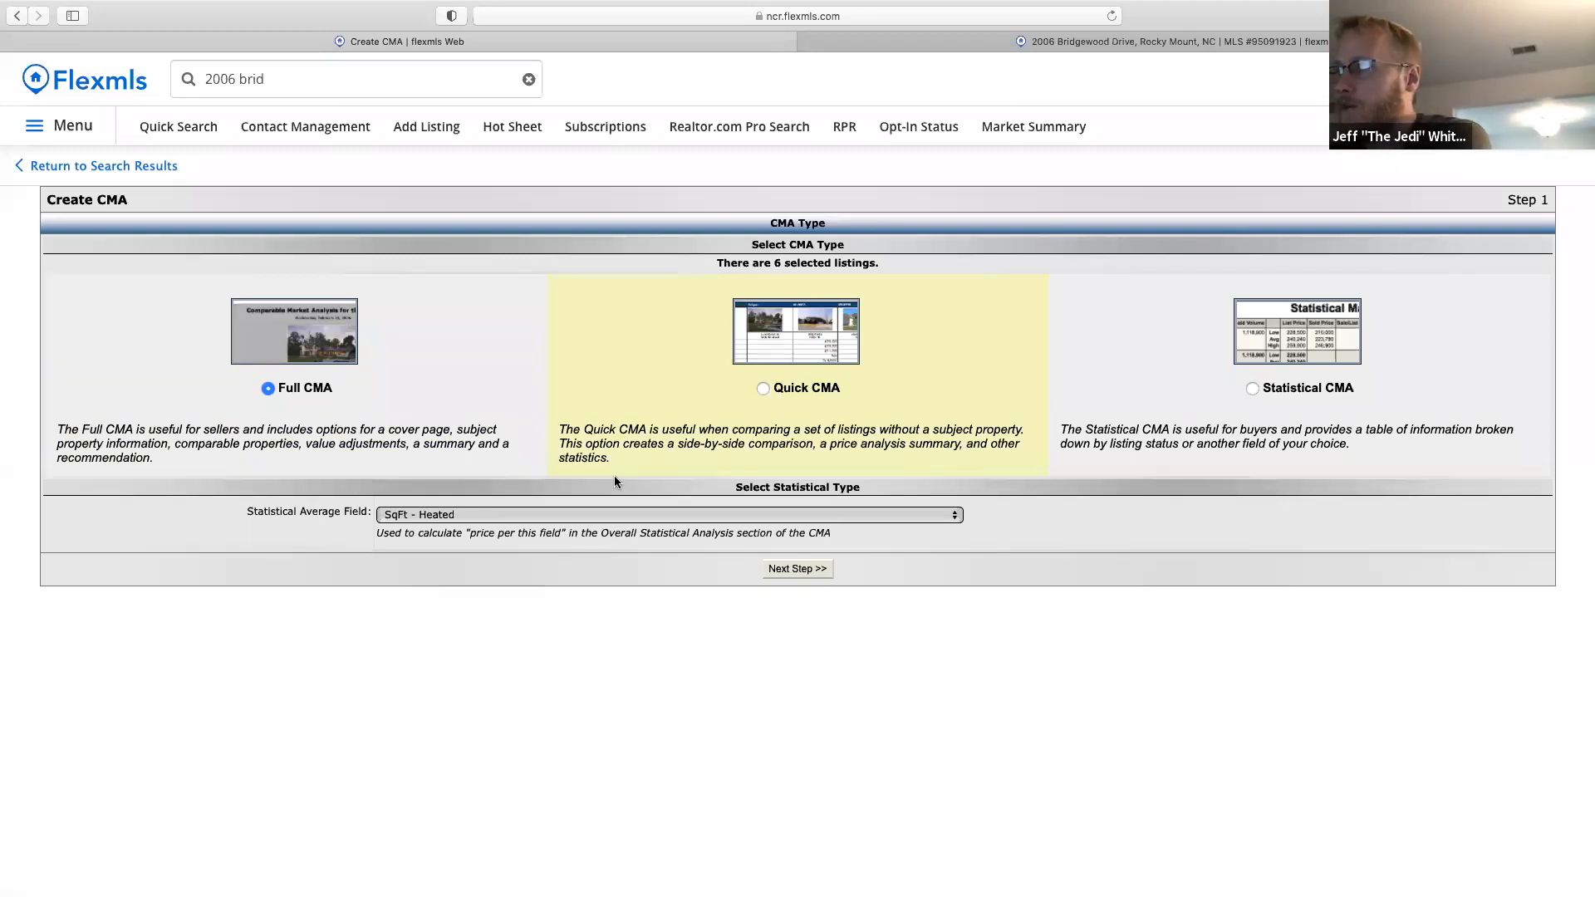
pyautogui.click(797, 570)
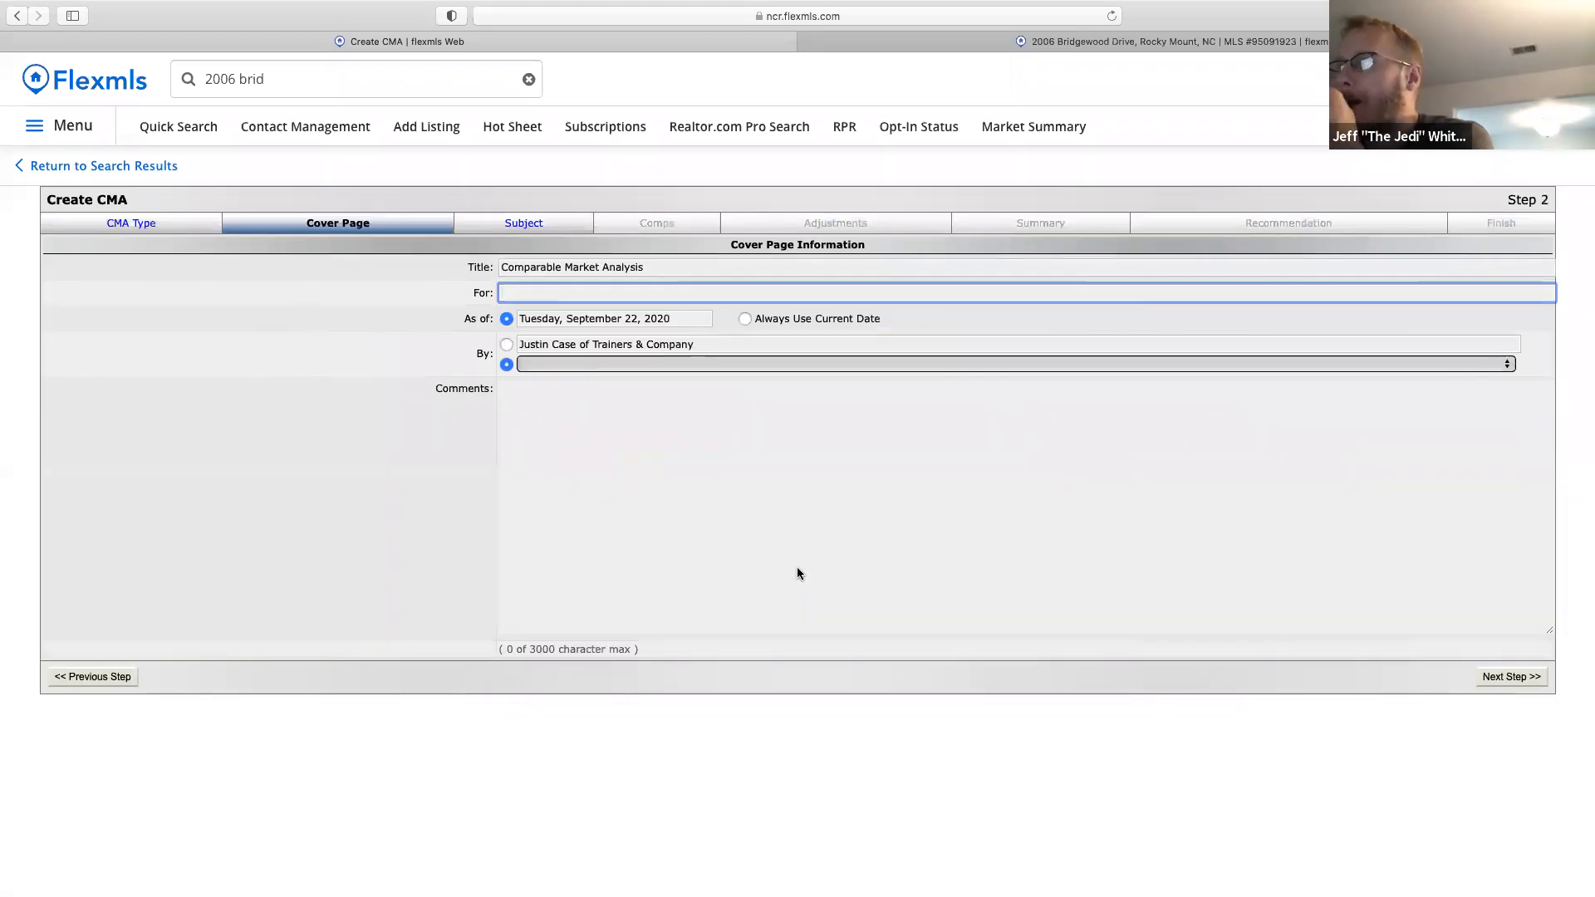
# Fill the cover page with the client's name, the Business Card, and the comment 'Here is a CMA for you.'.
pyautogui.write('Luke Skywalker')
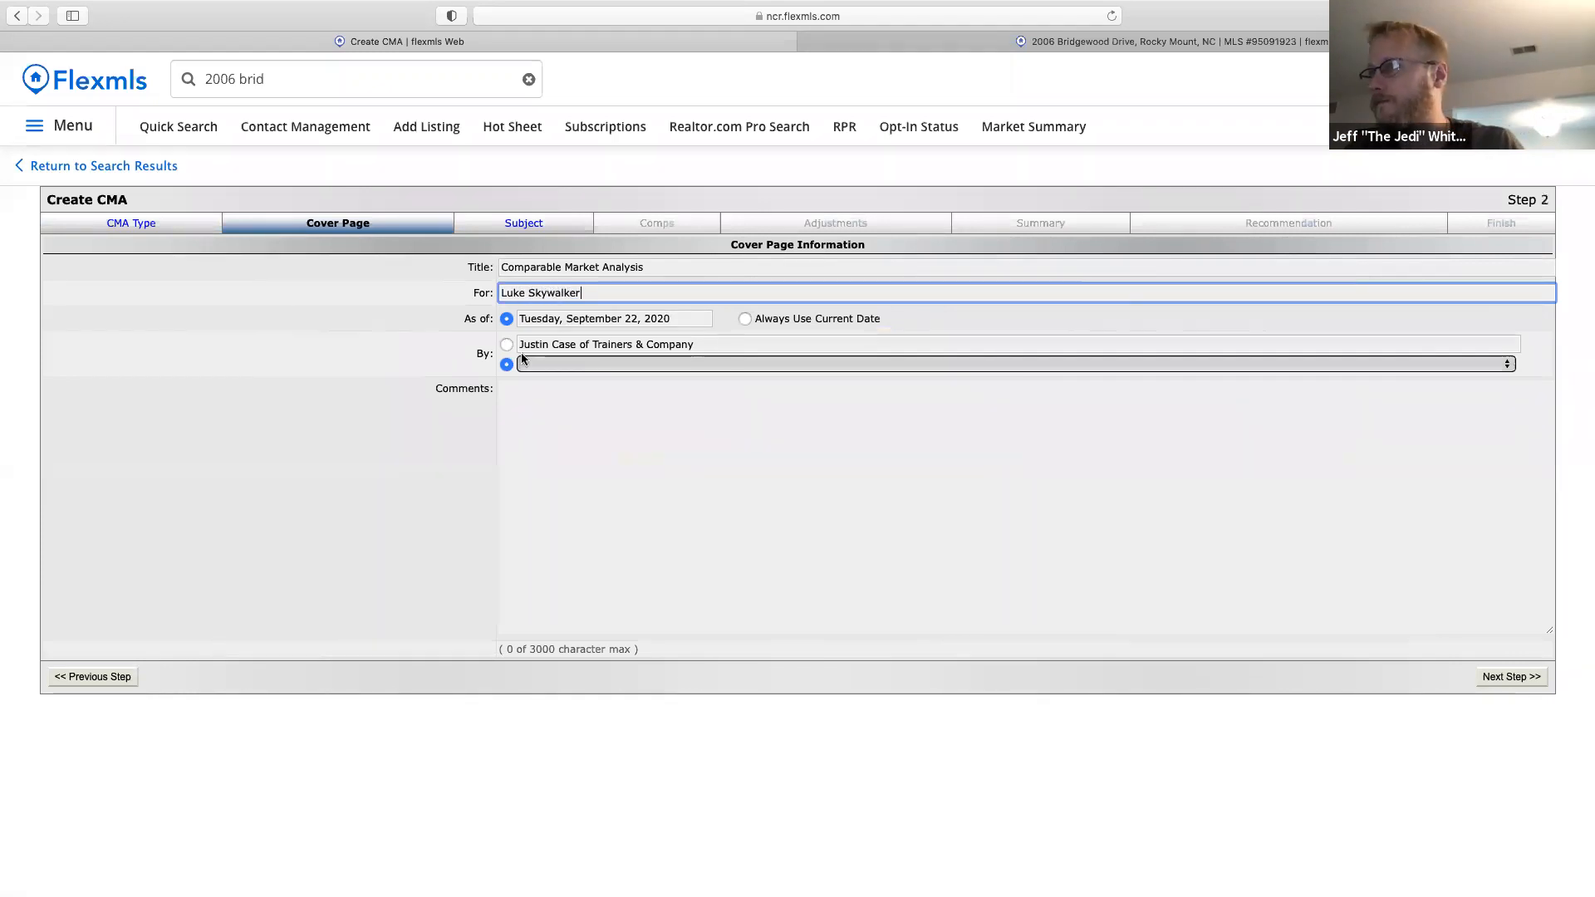
pyautogui.click(562, 366)
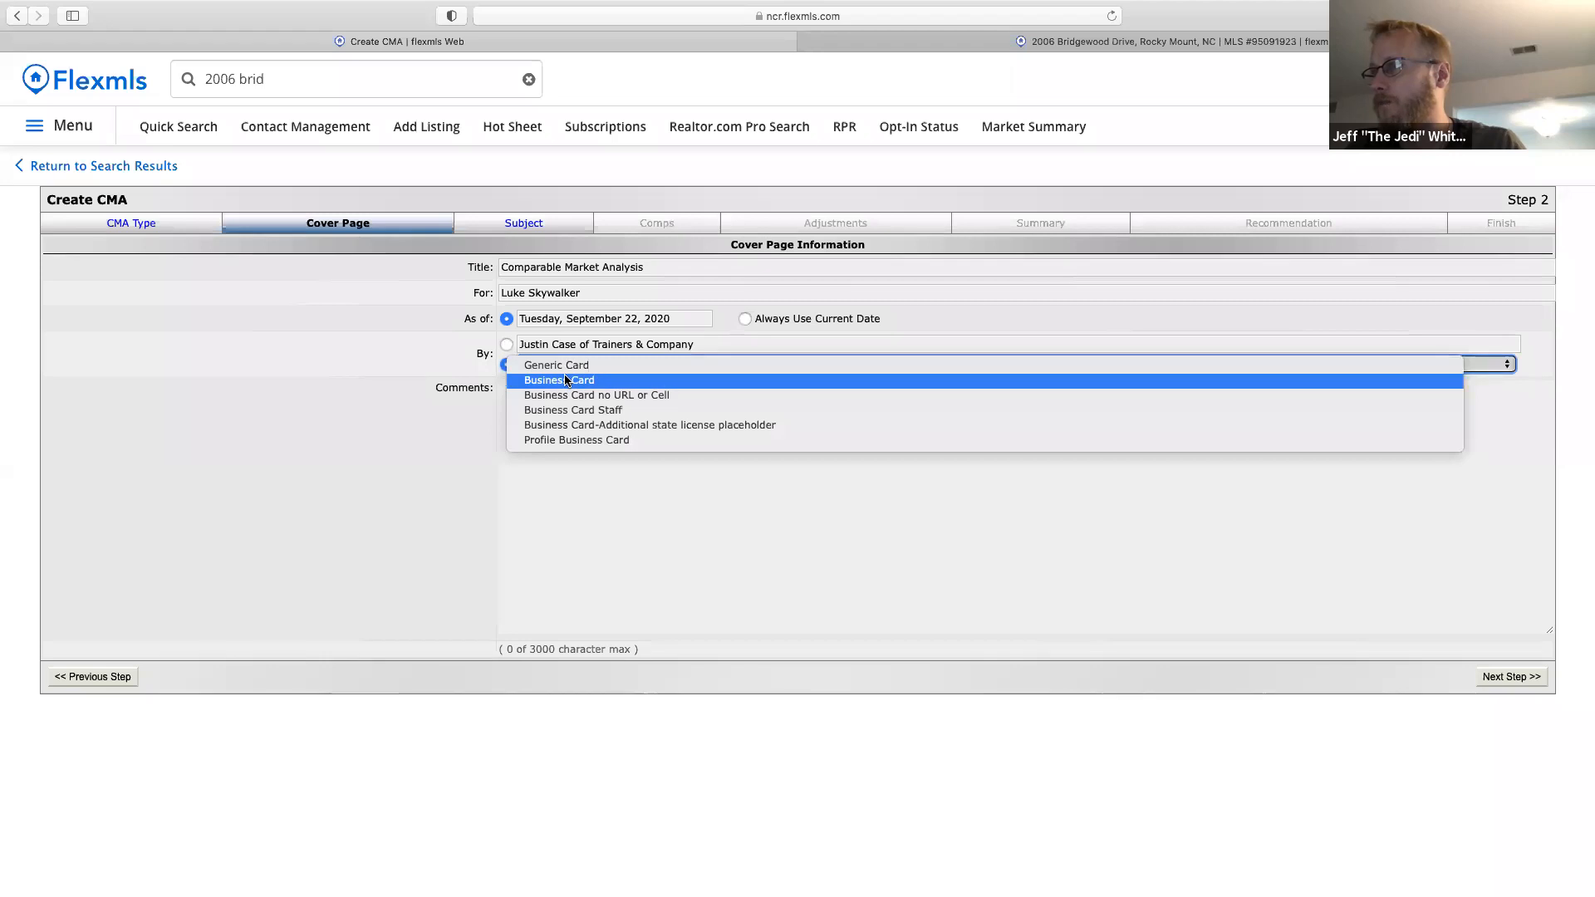
pyautogui.click(566, 380)
pyautogui.click(623, 466)
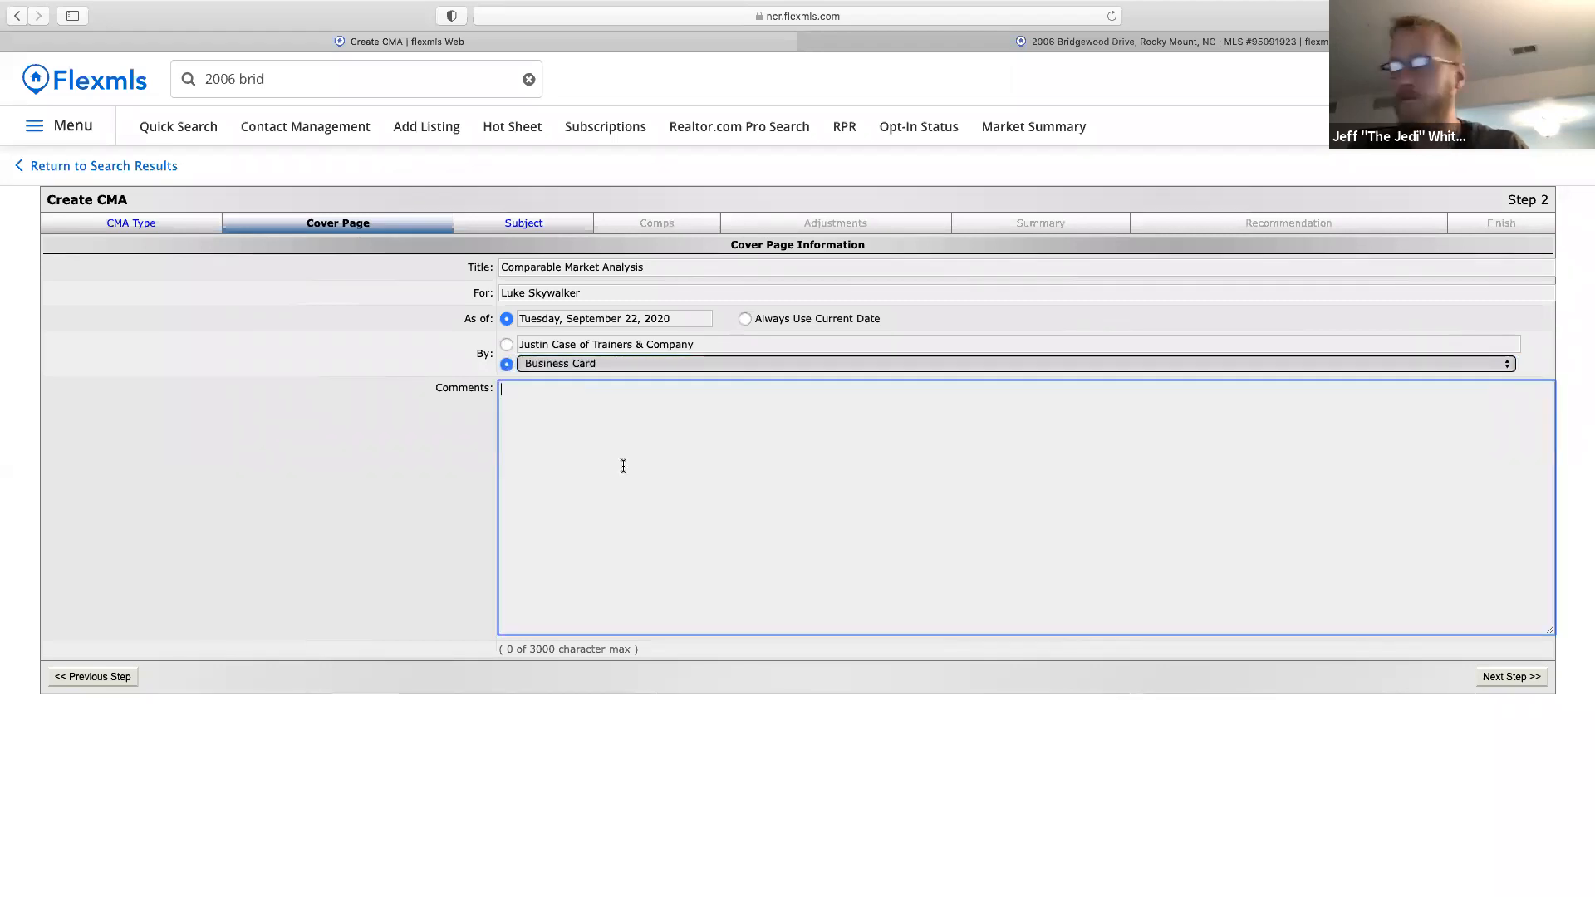
pyautogui.write('Here is a CMA for you')
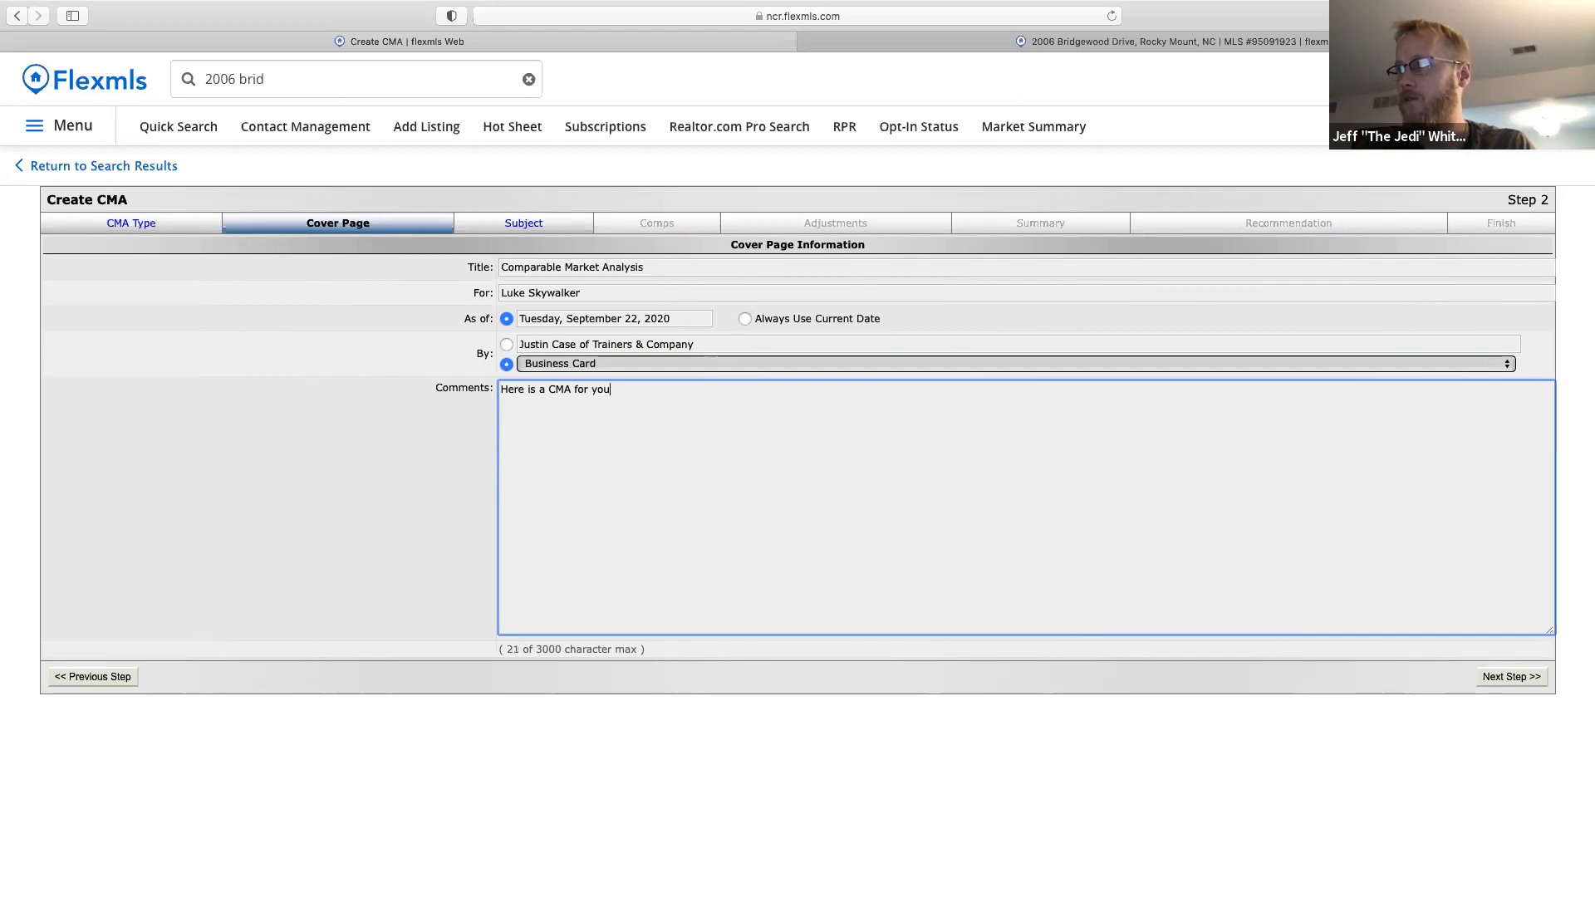
pyautogui.write('.')
pyautogui.click(1511, 677)
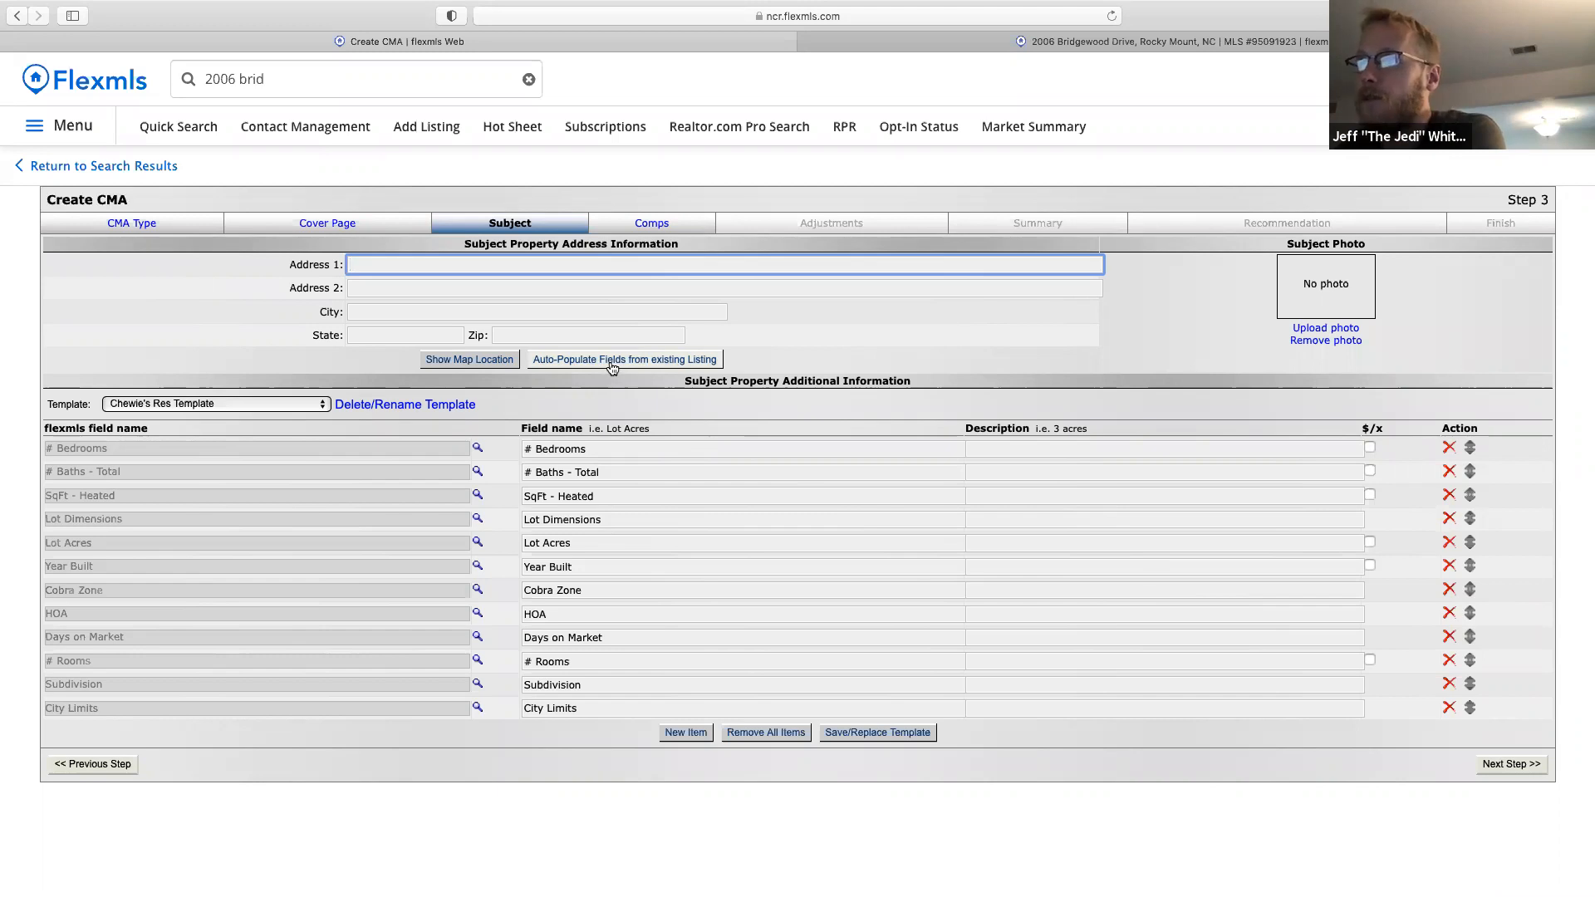
# Auto-populate the CMA subject fields from listing number 95091923.
pyautogui.click(266, 79)
pyautogui.moveTo(290, 150)
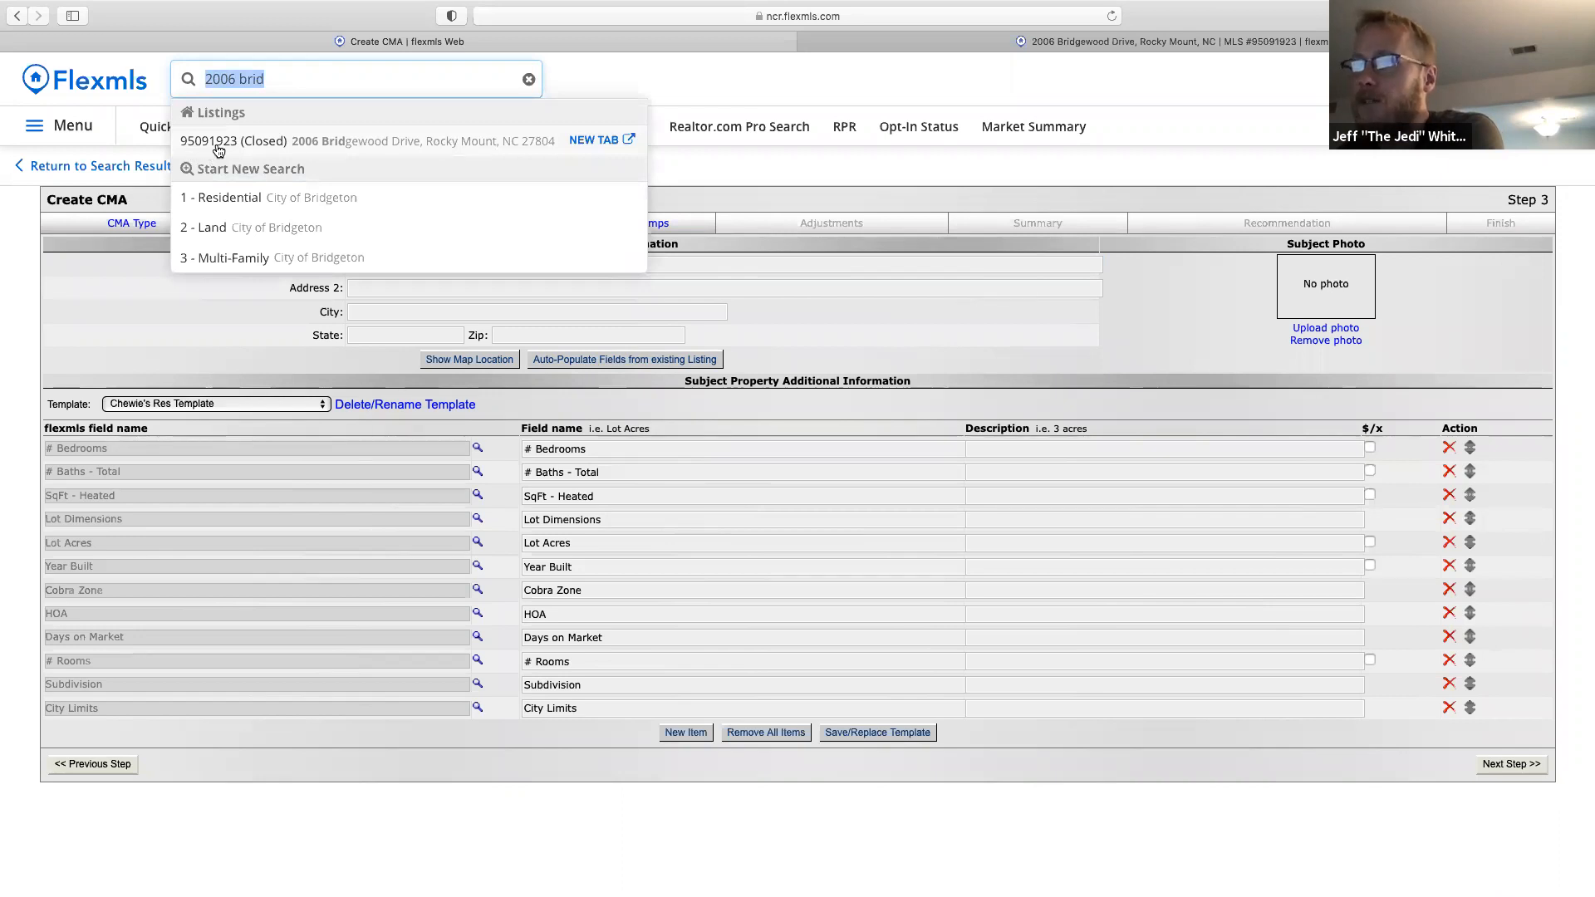
pyautogui.click(600, 362)
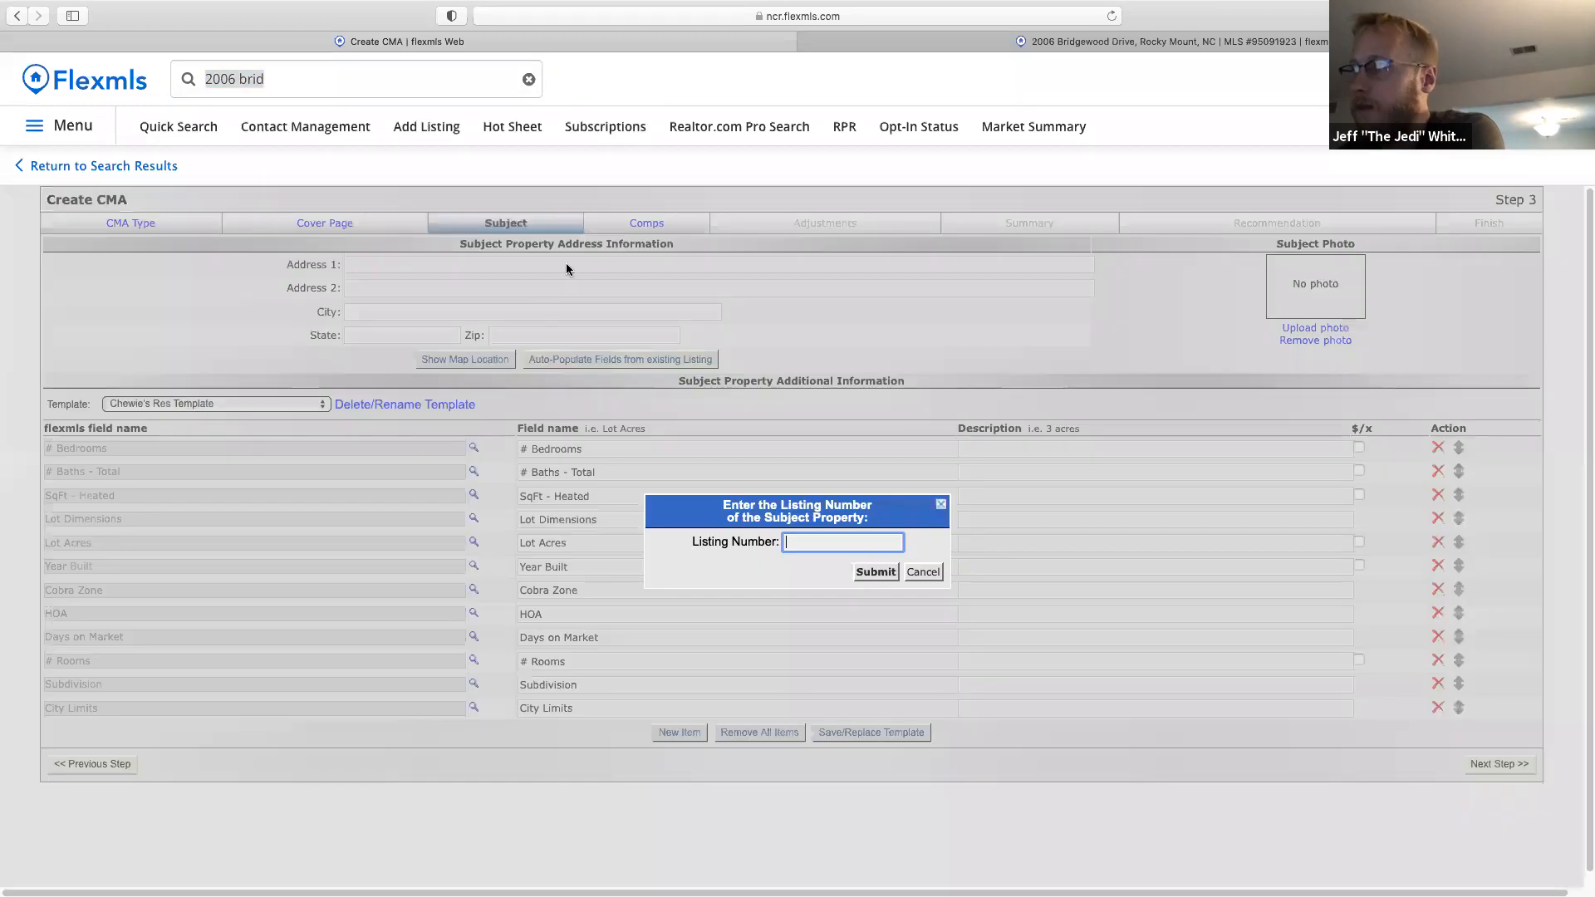
pyautogui.write('95')
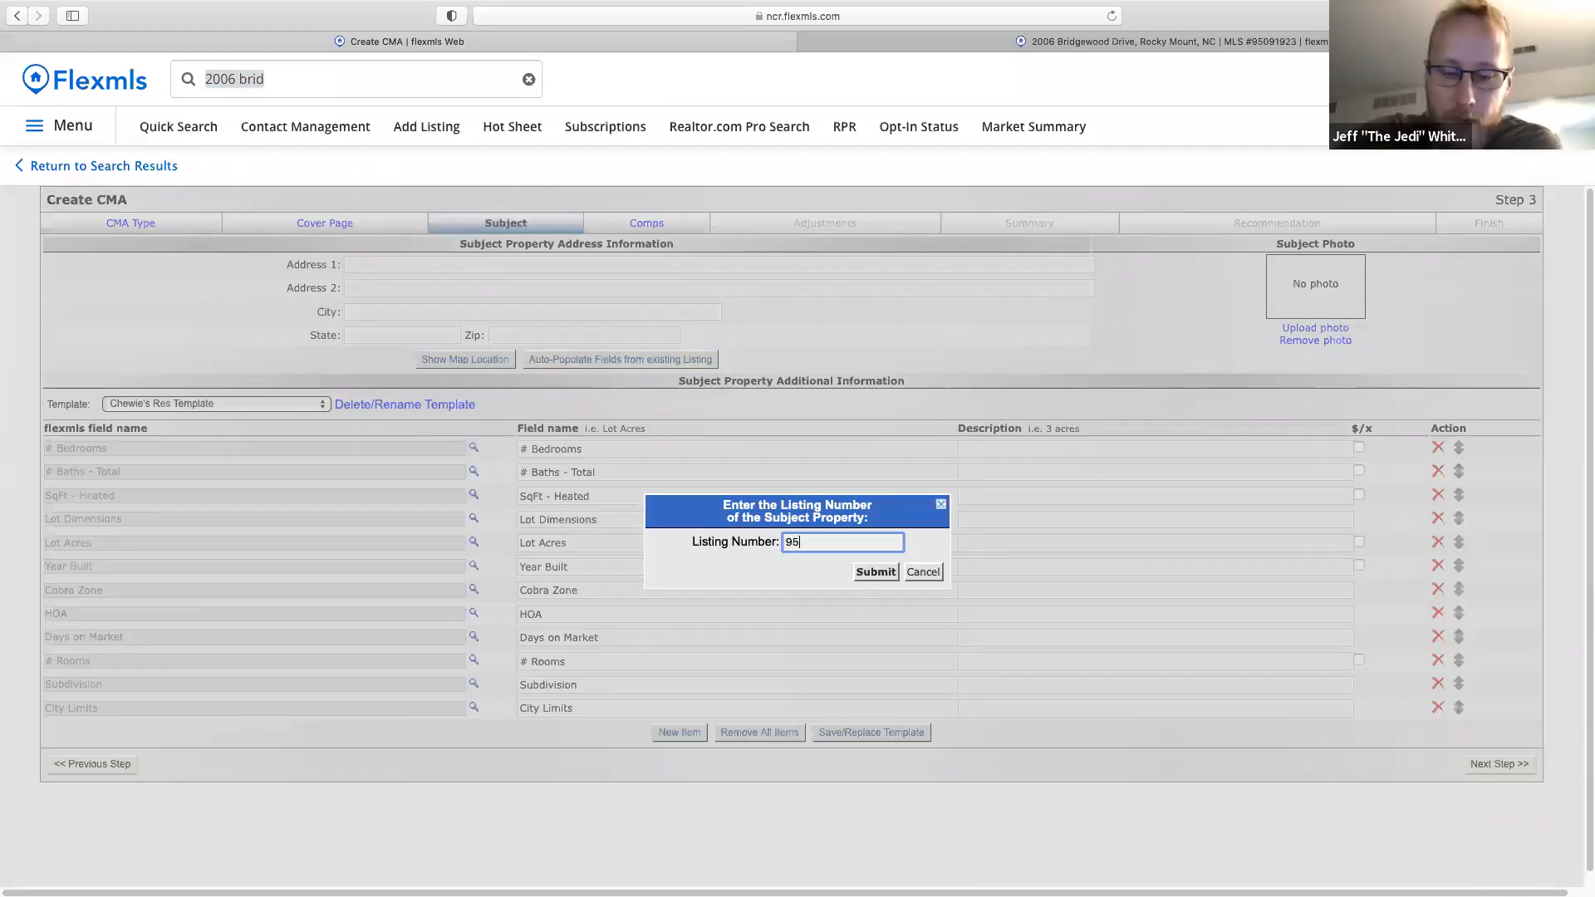
pyautogui.write('0919')
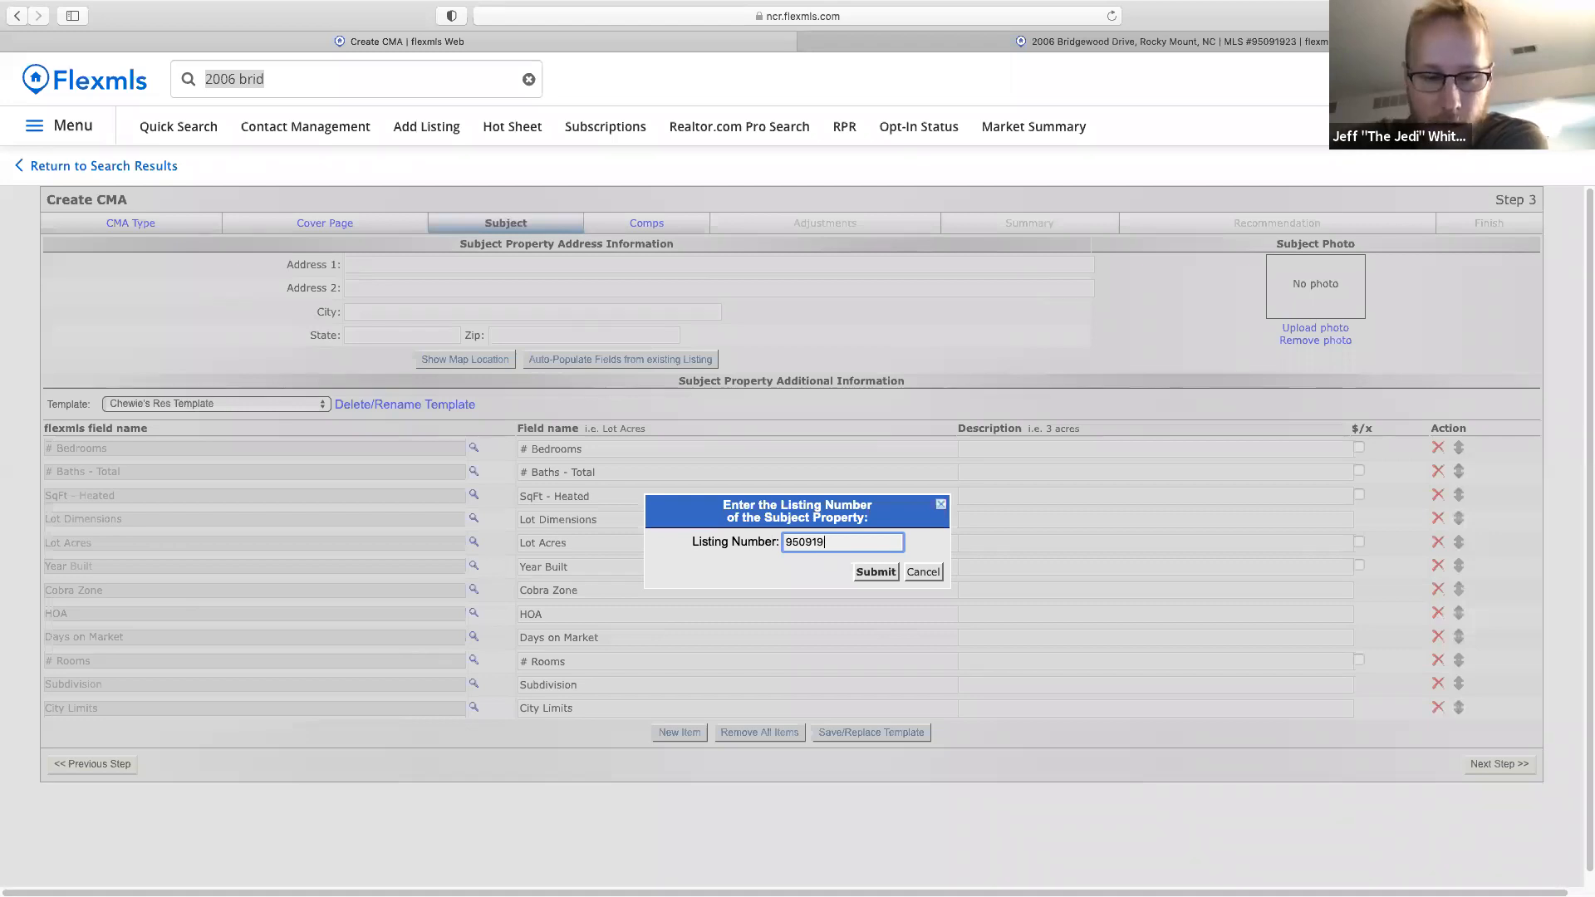
pyautogui.write('23')
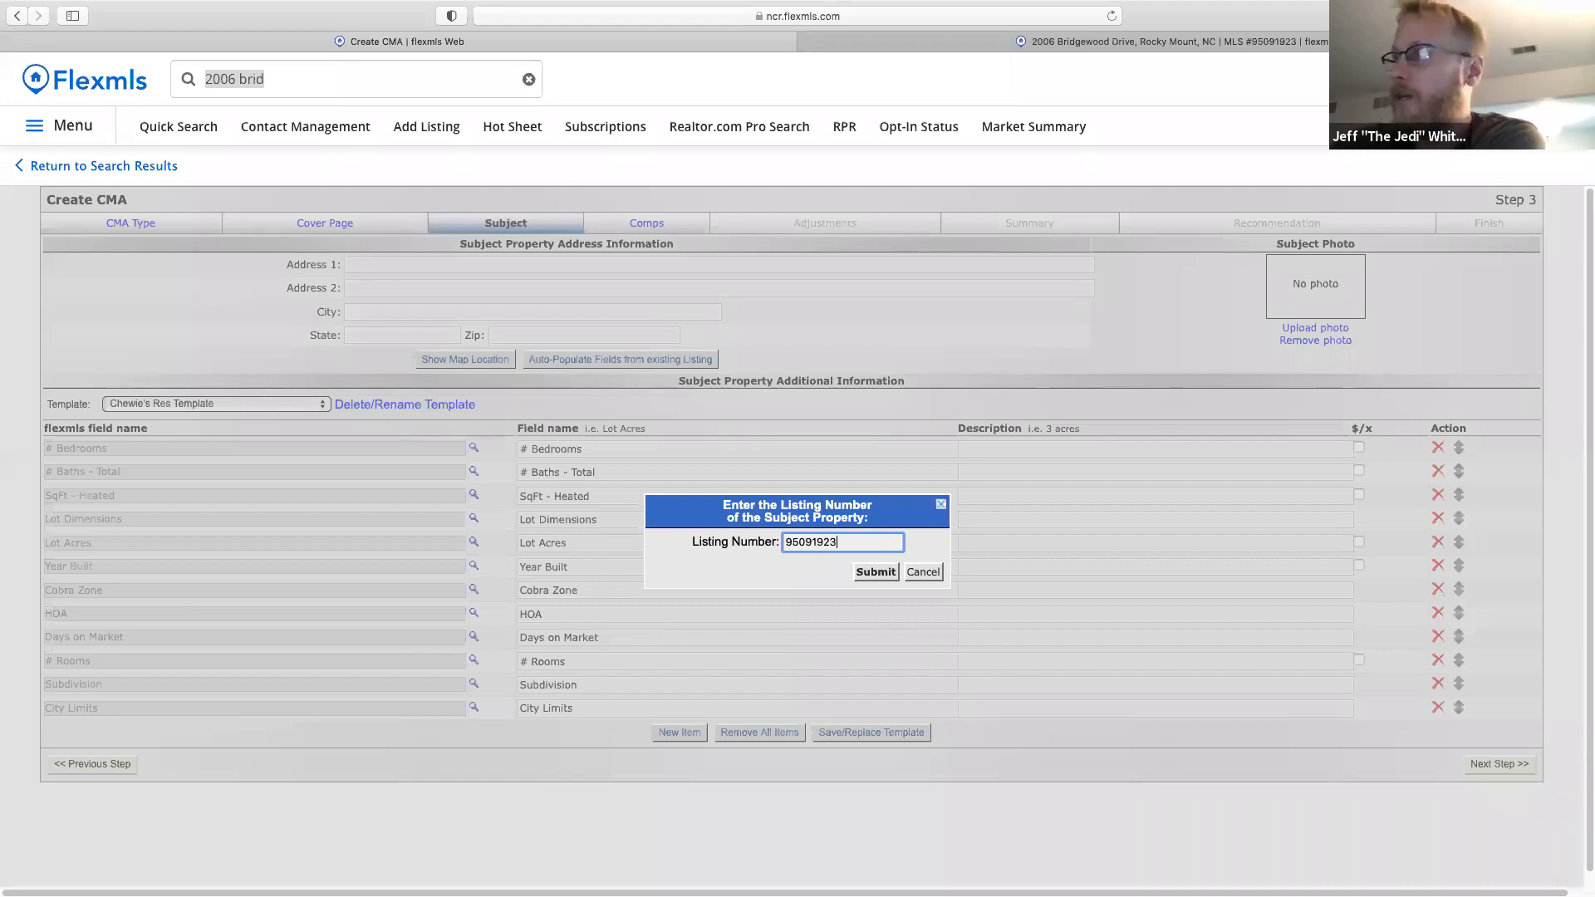
pyautogui.click(872, 573)
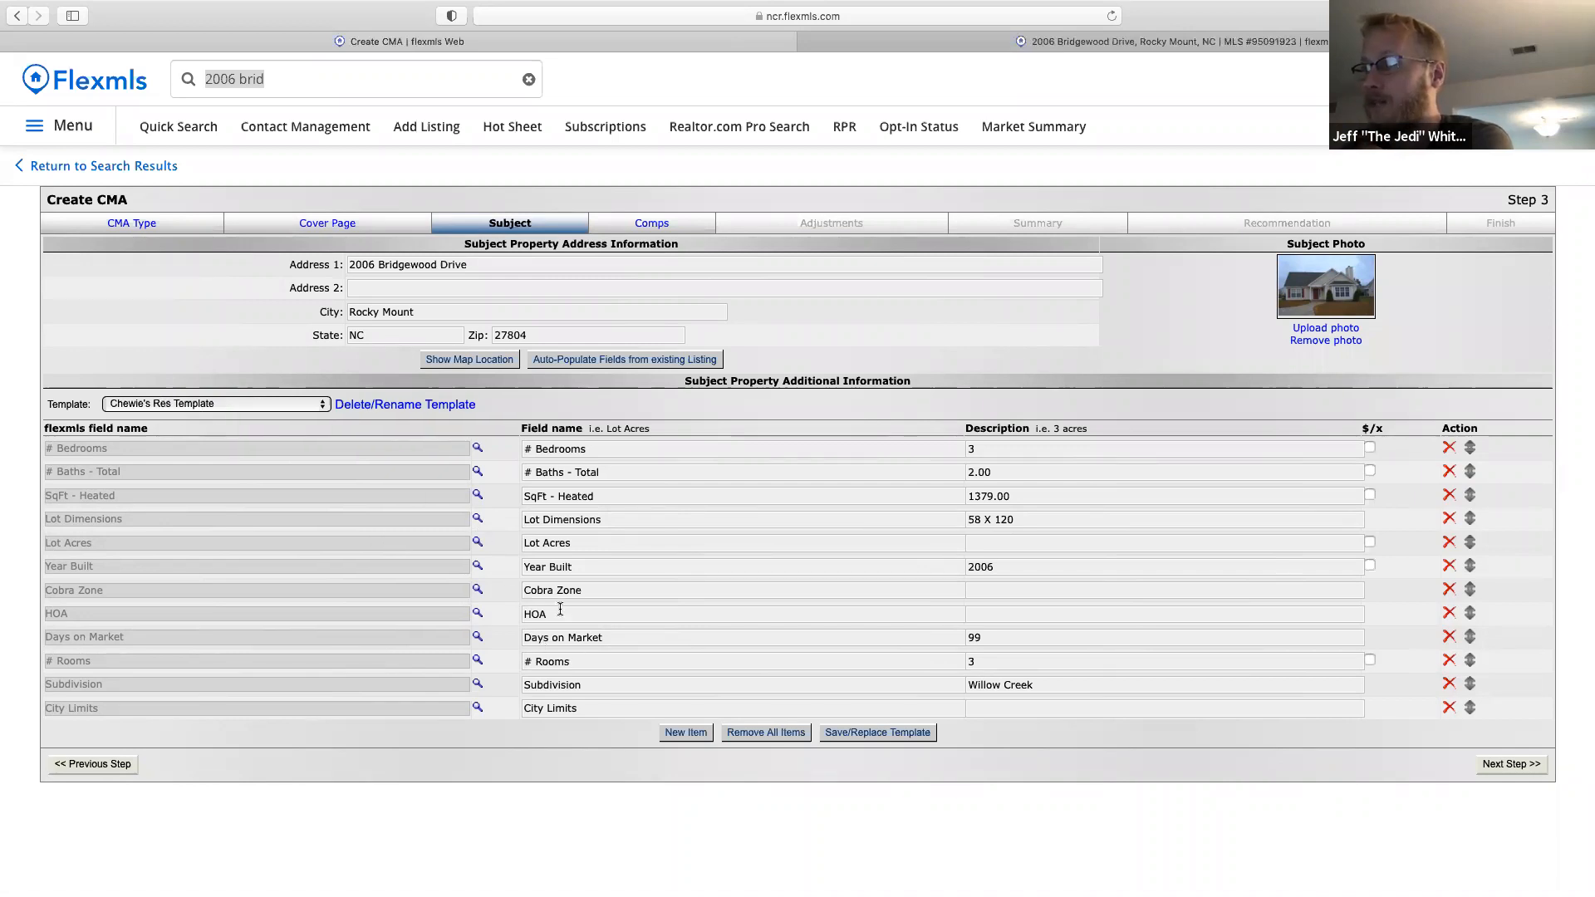
# Add a High School subject field, re-populate it to read Rocky Mount, and continue to Comps.
pyautogui.click(695, 738)
pyautogui.click(369, 740)
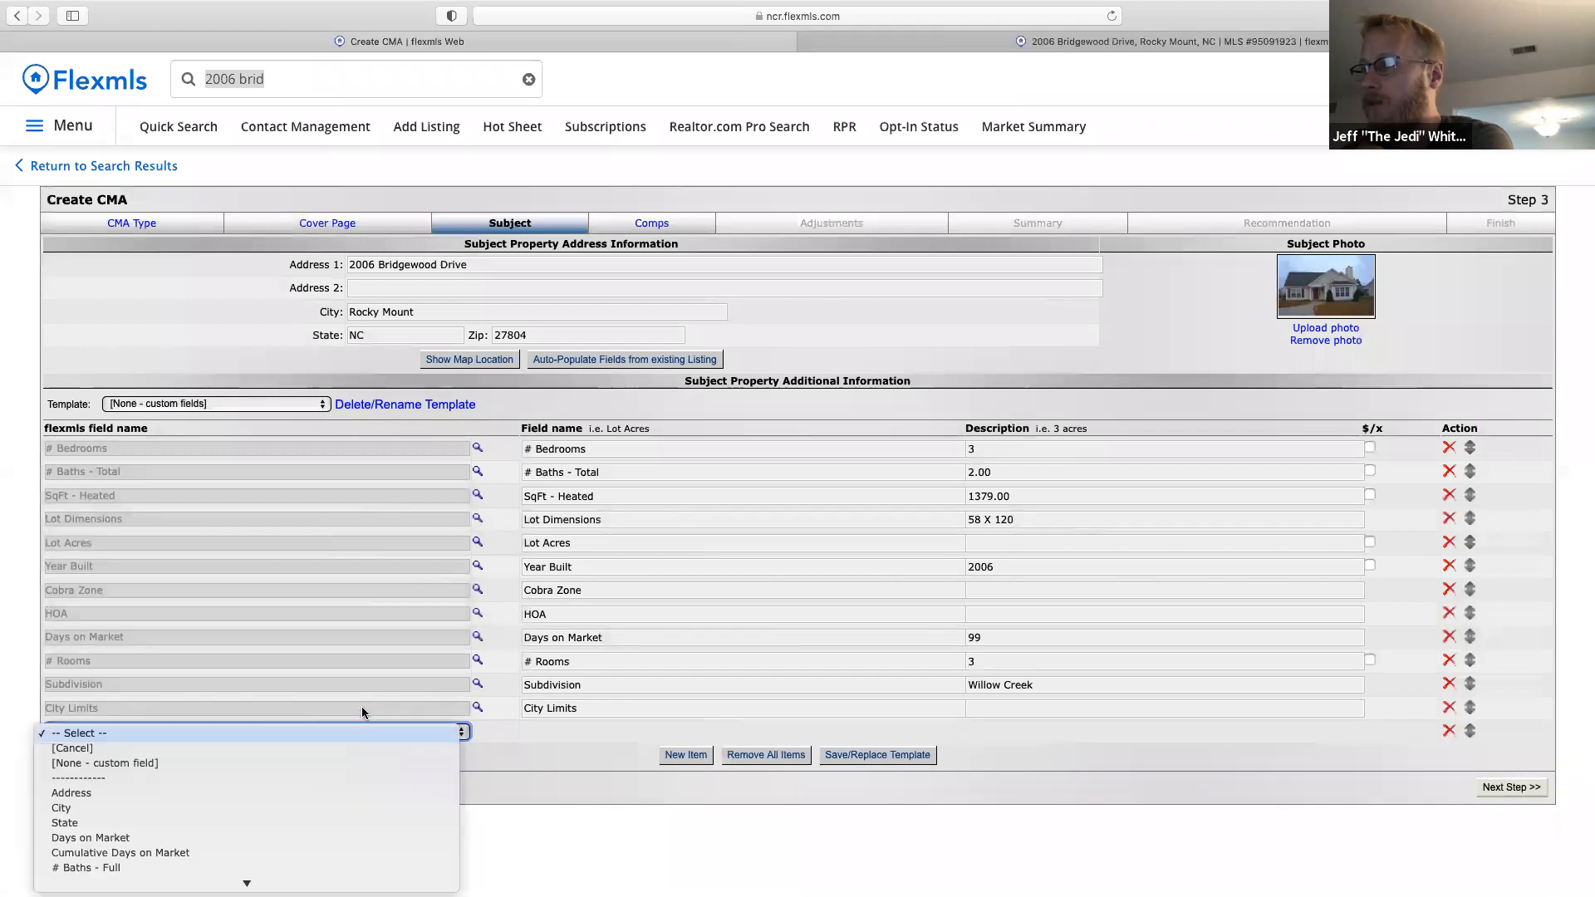
pyautogui.scroll(-8, 276, 813)
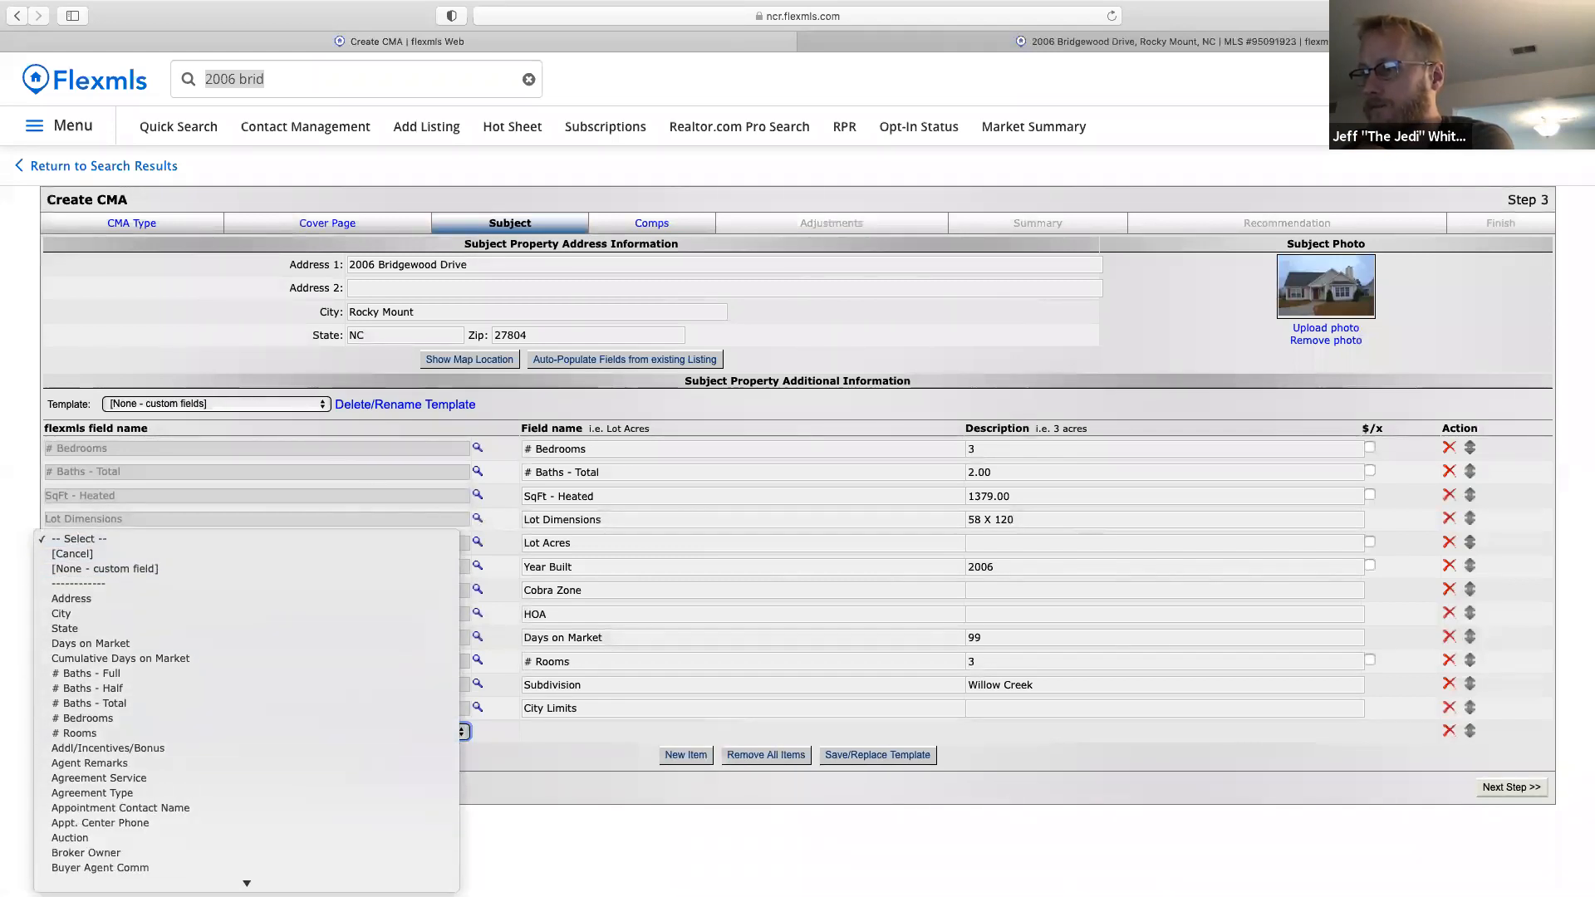
pyautogui.scroll(-6, 245, 860)
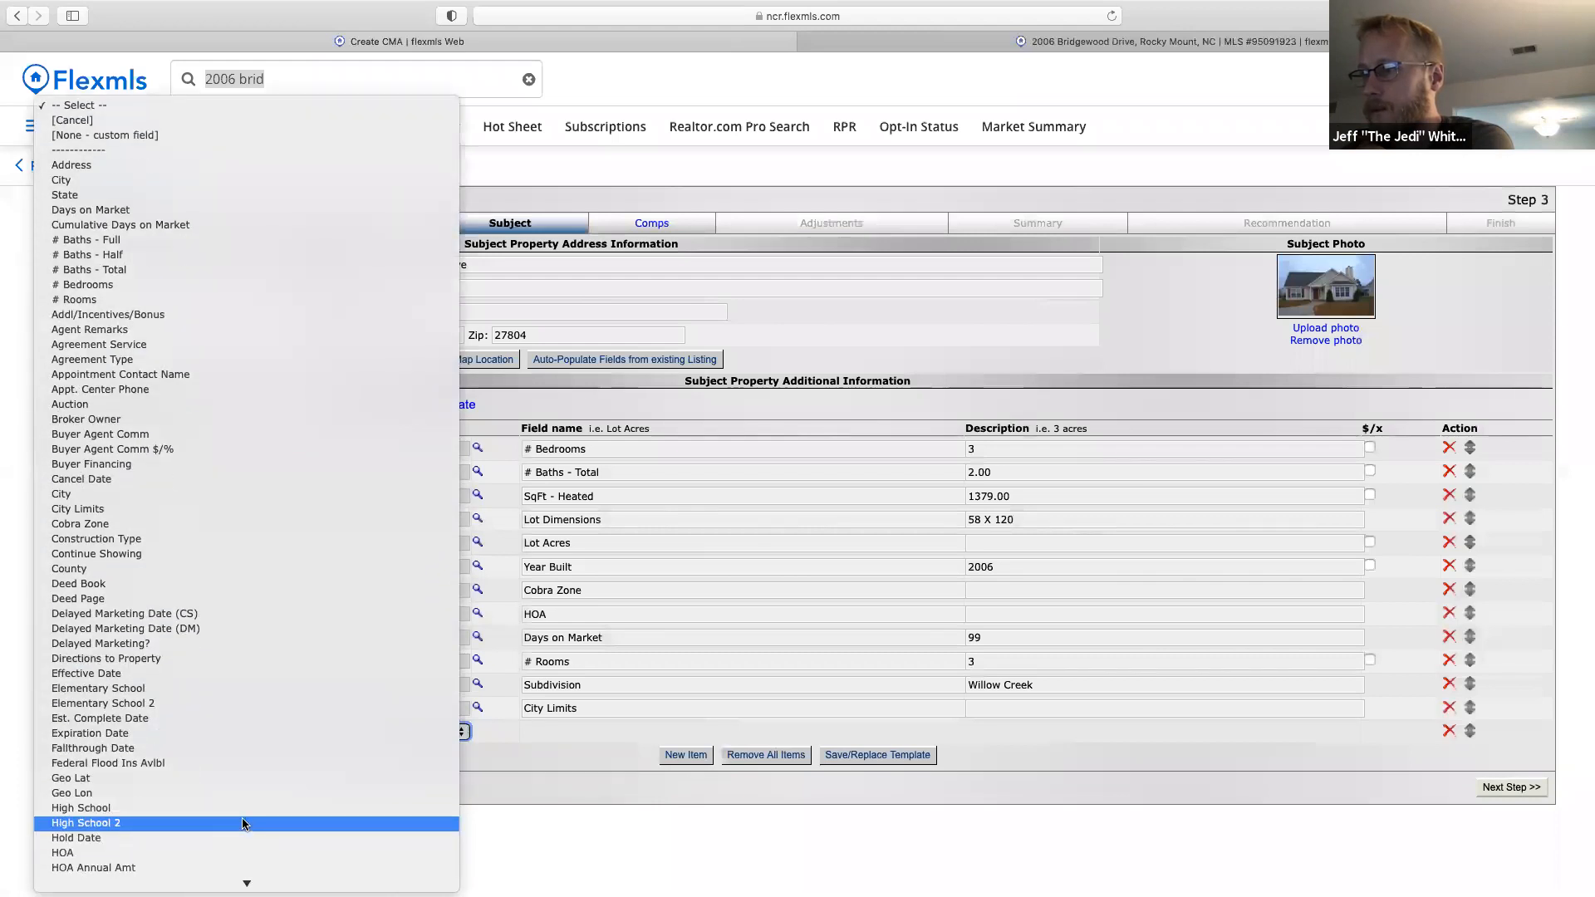
pyautogui.click(100, 807)
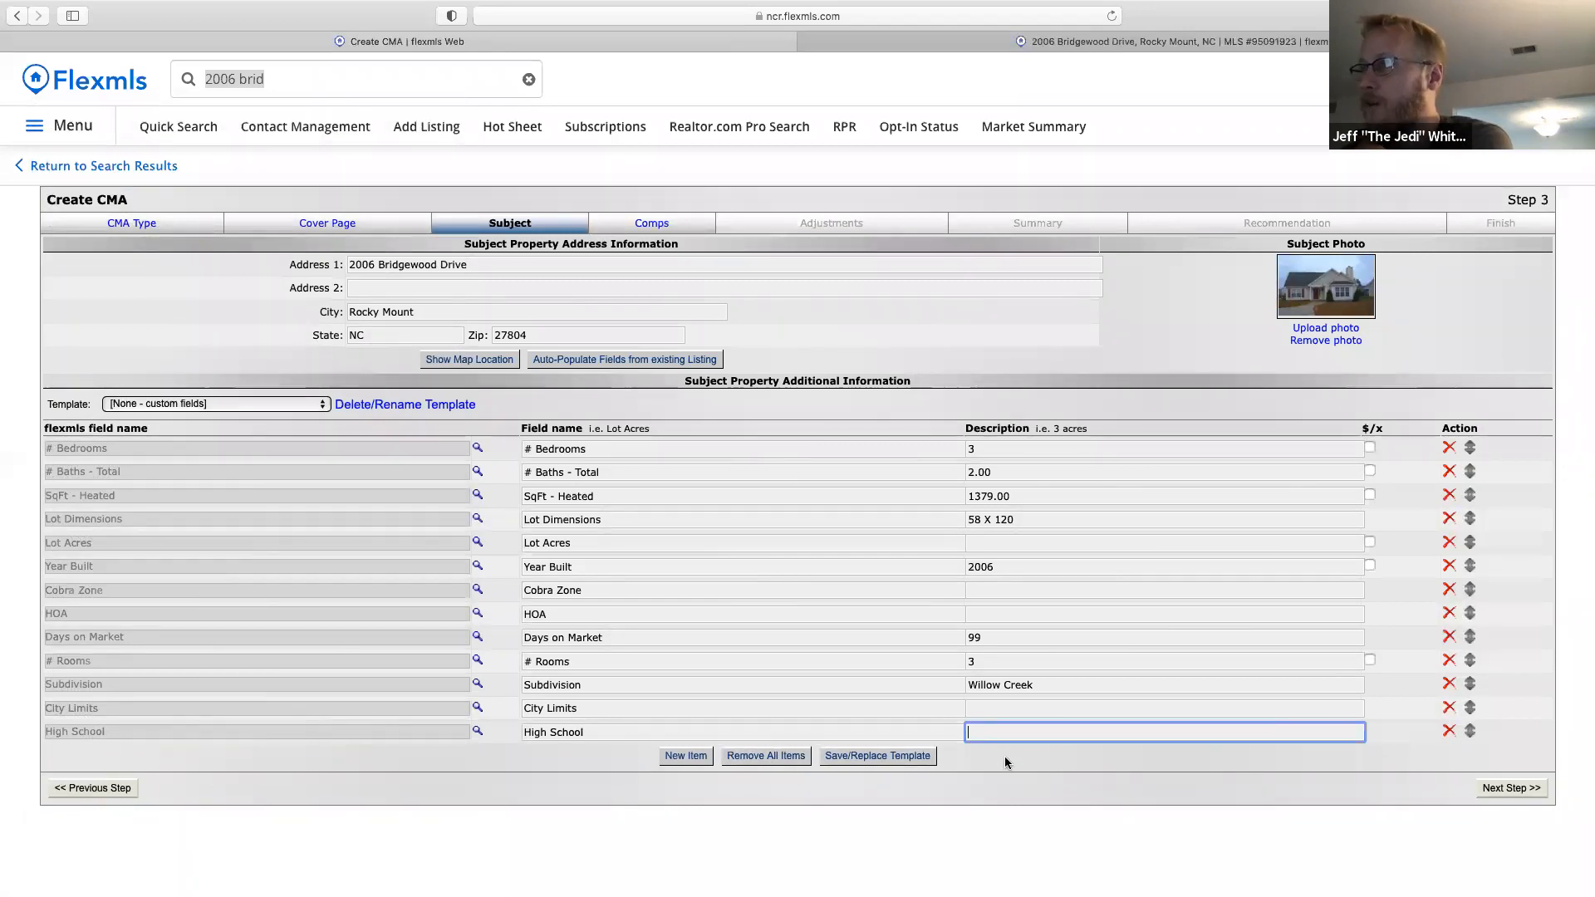
pyautogui.click(660, 359)
pyautogui.click(876, 572)
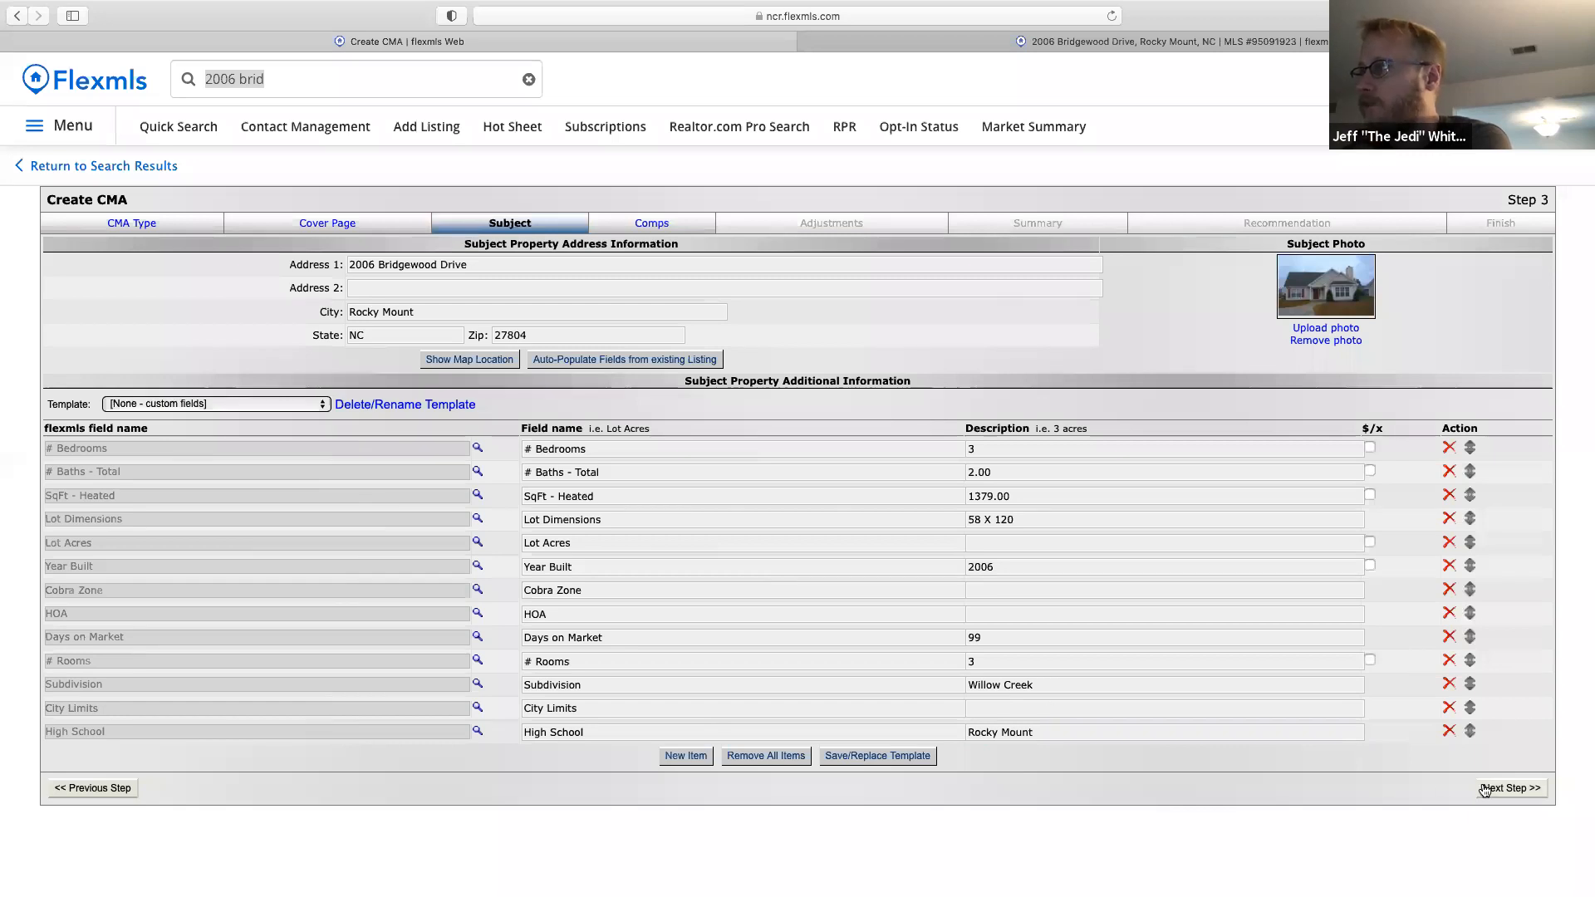
pyautogui.click(1510, 795)
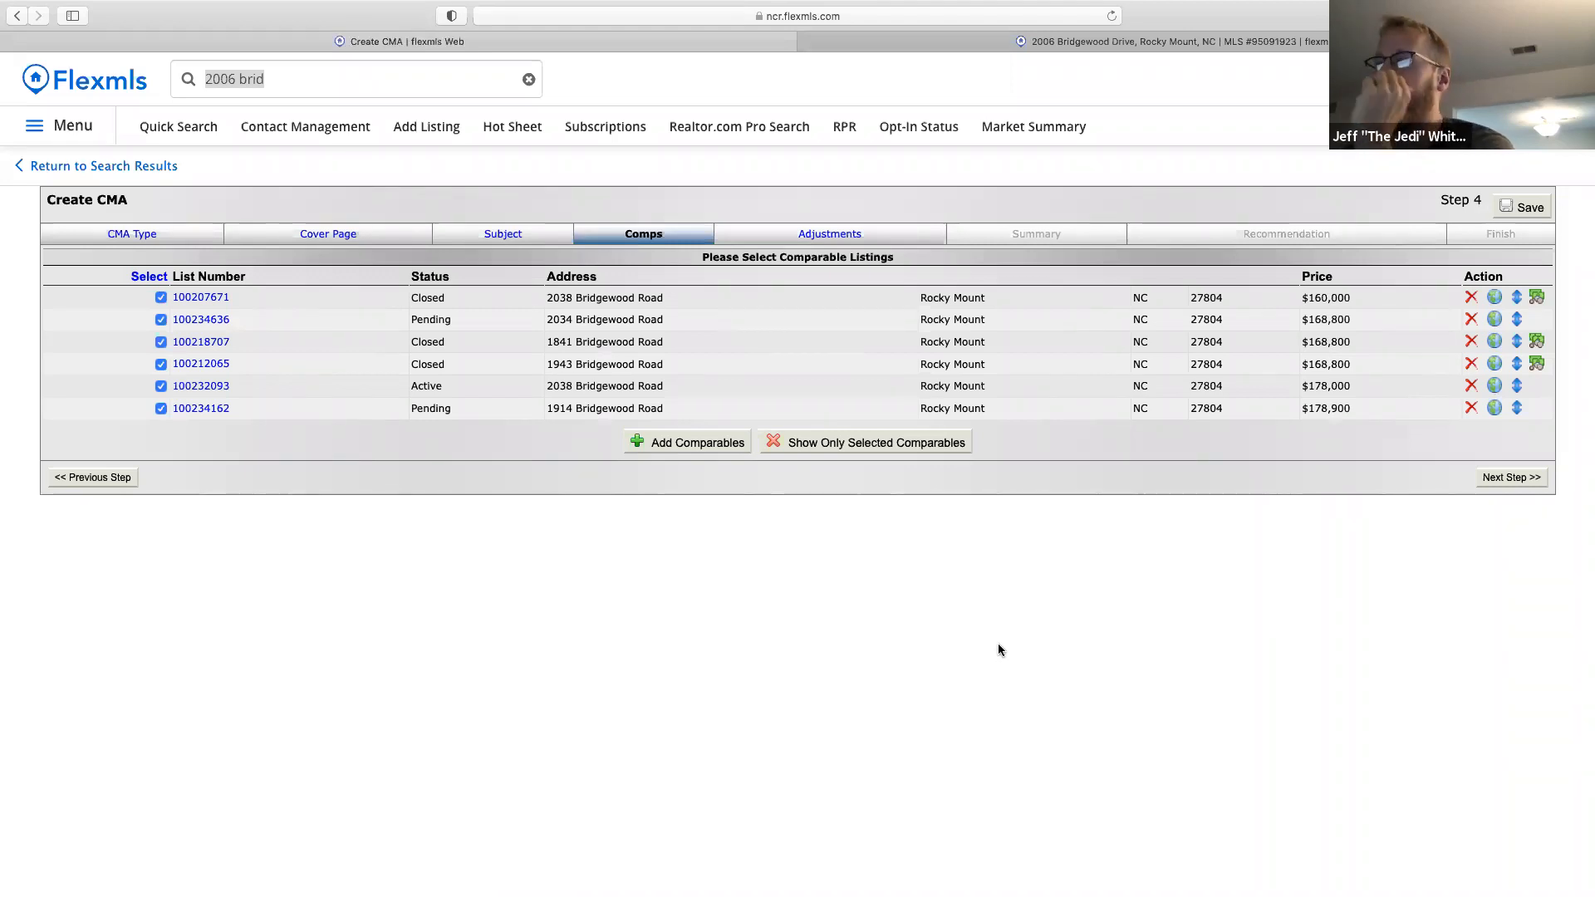
# Check the Non-MLS Comparables option, keep the six Bridgewood comps, and advance to Adjustments.
pyautogui.click(689, 449)
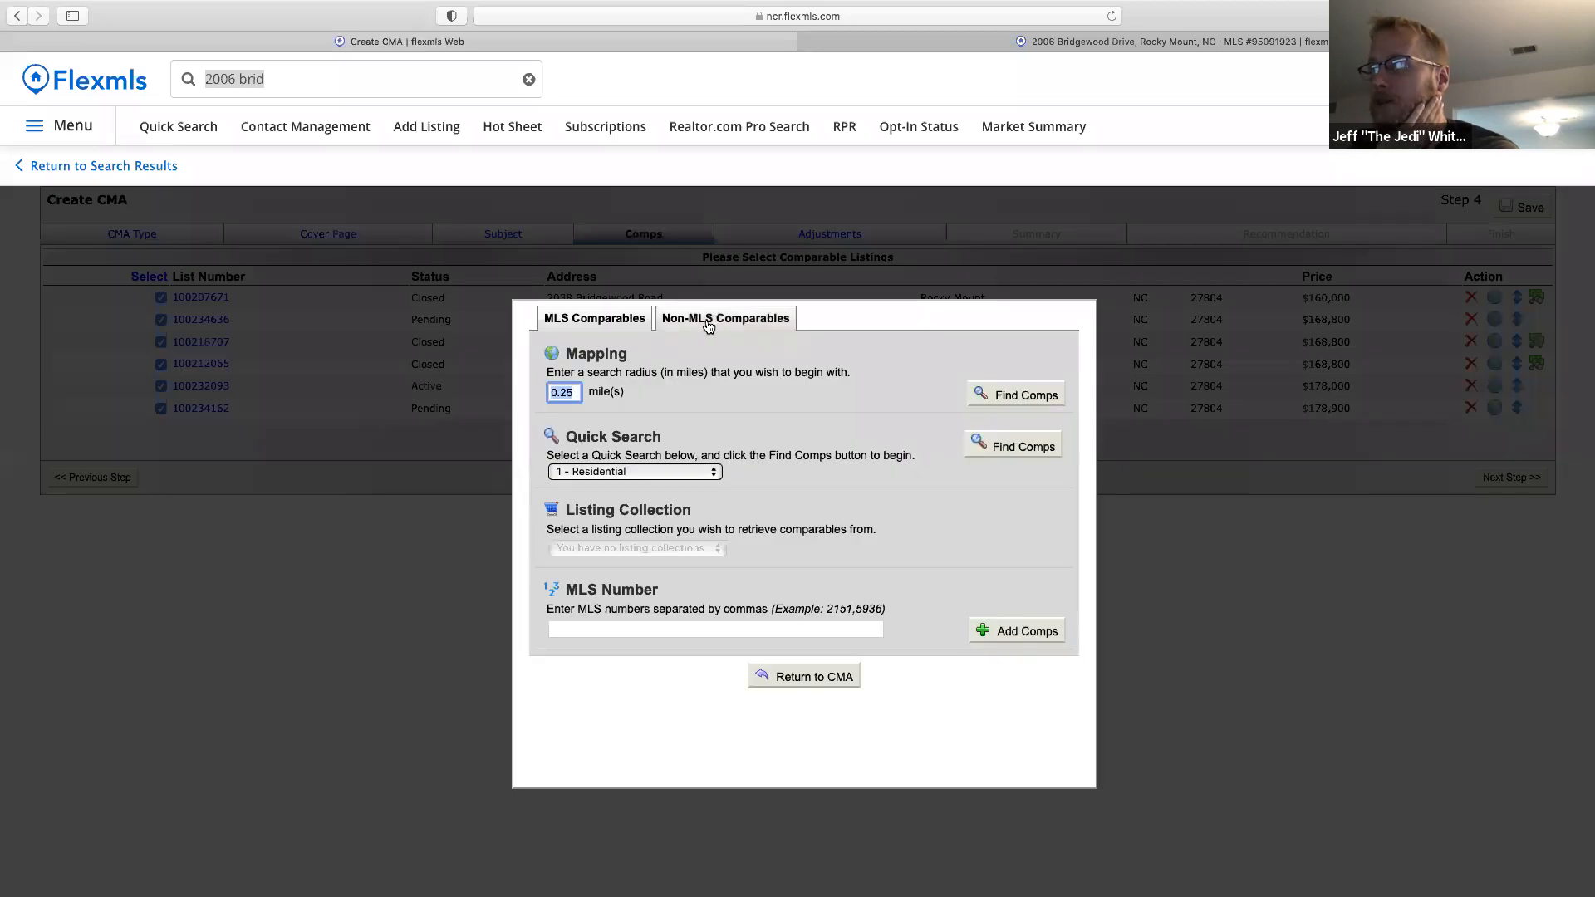
pyautogui.click(731, 325)
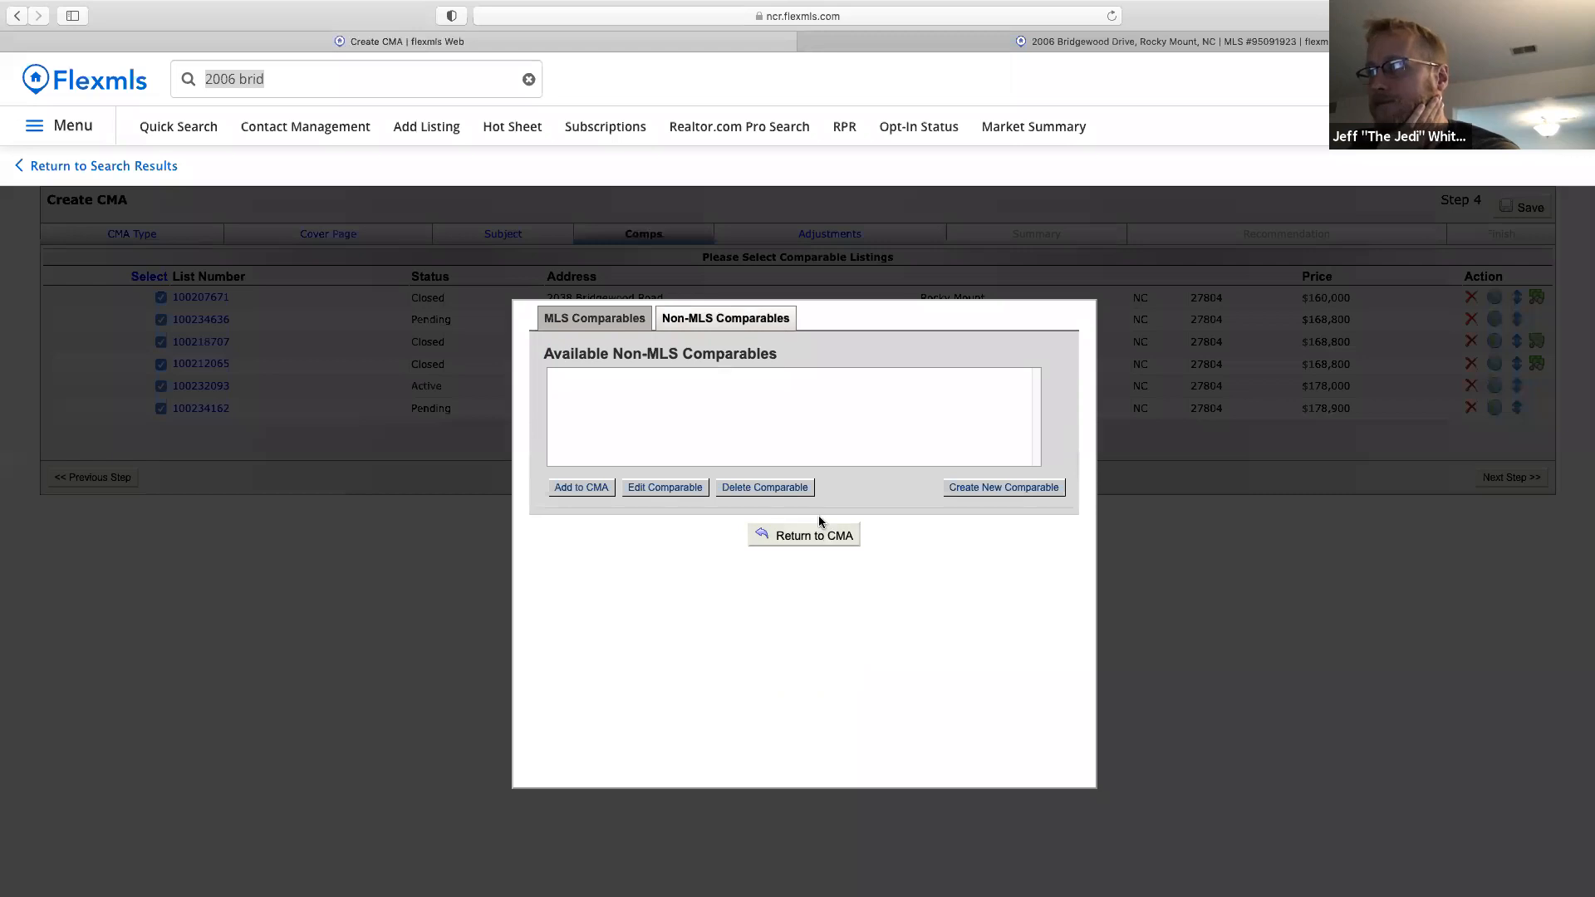
pyautogui.click(810, 538)
pyautogui.click(1494, 477)
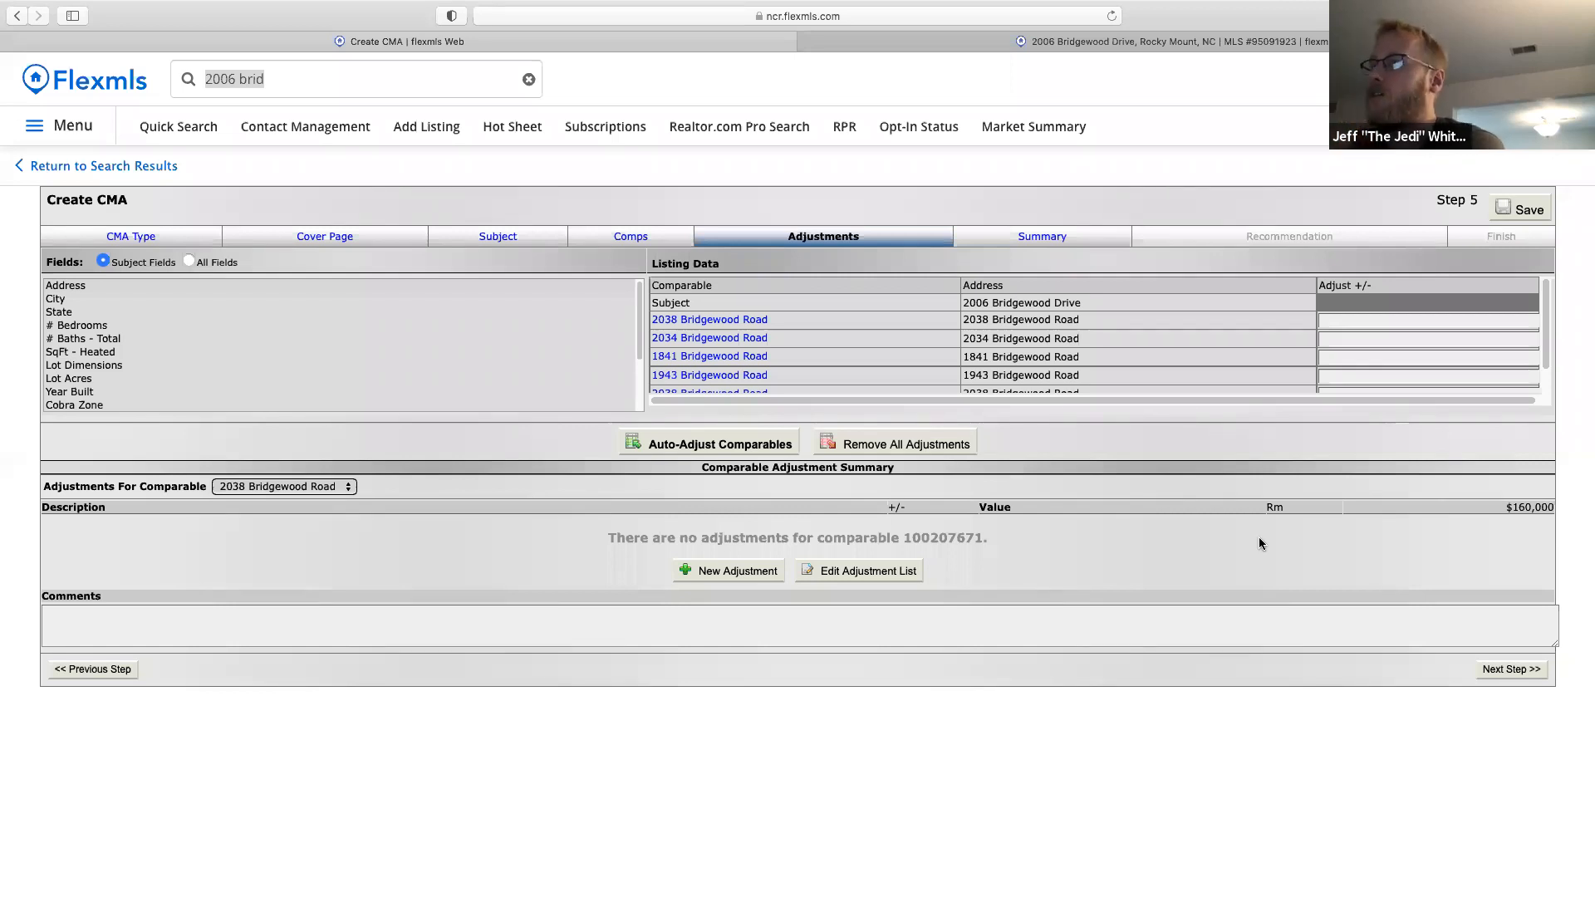
pyautogui.click(905, 570)
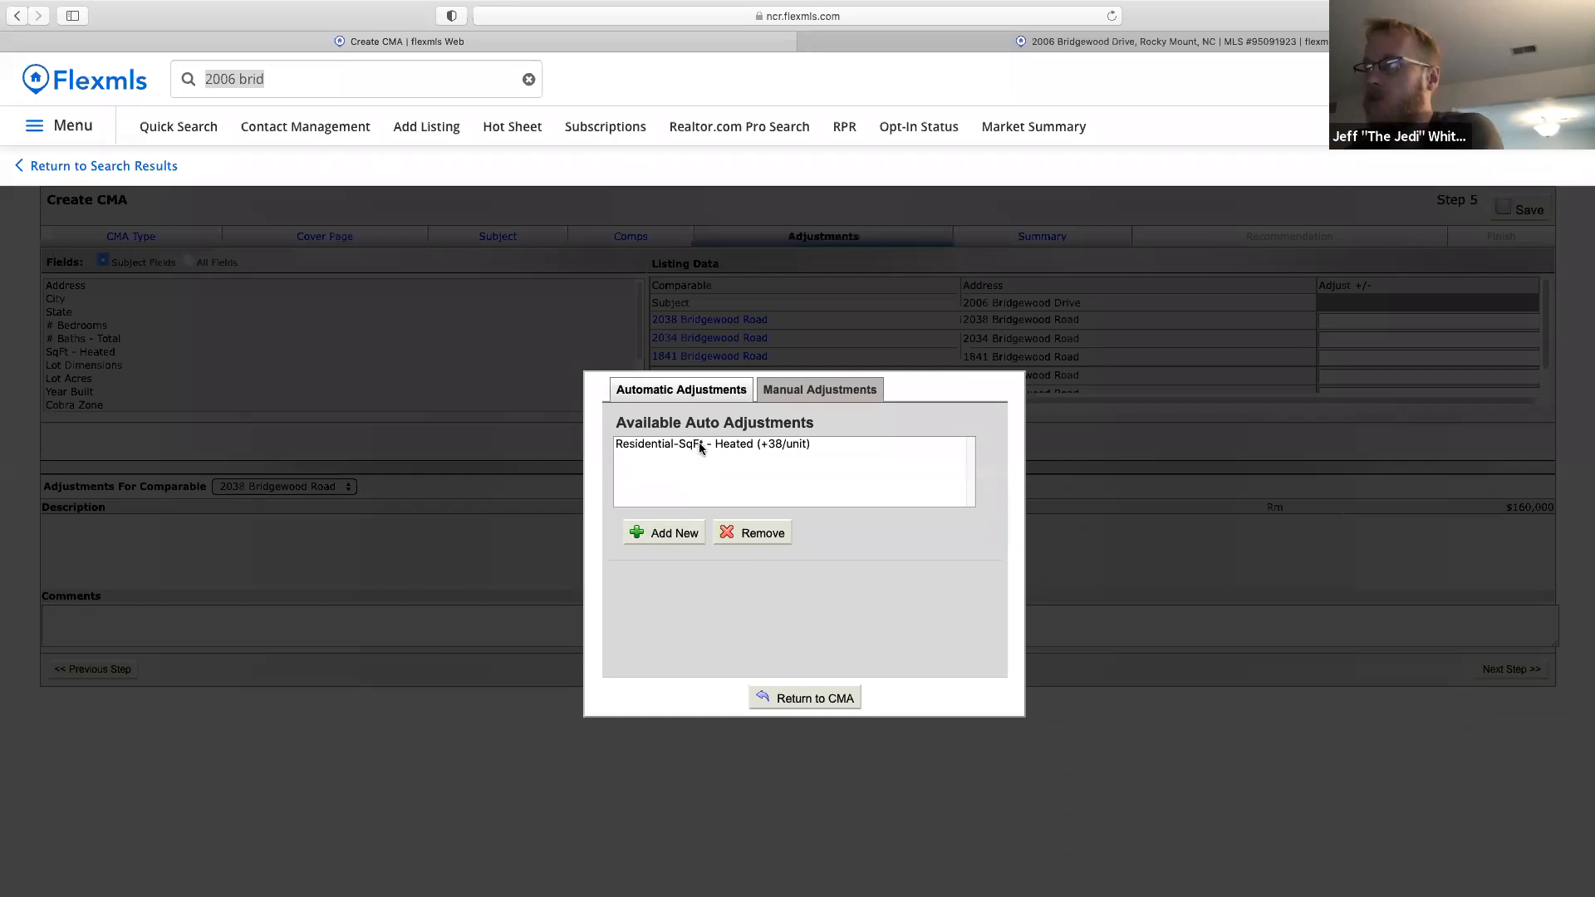
pyautogui.click(815, 702)
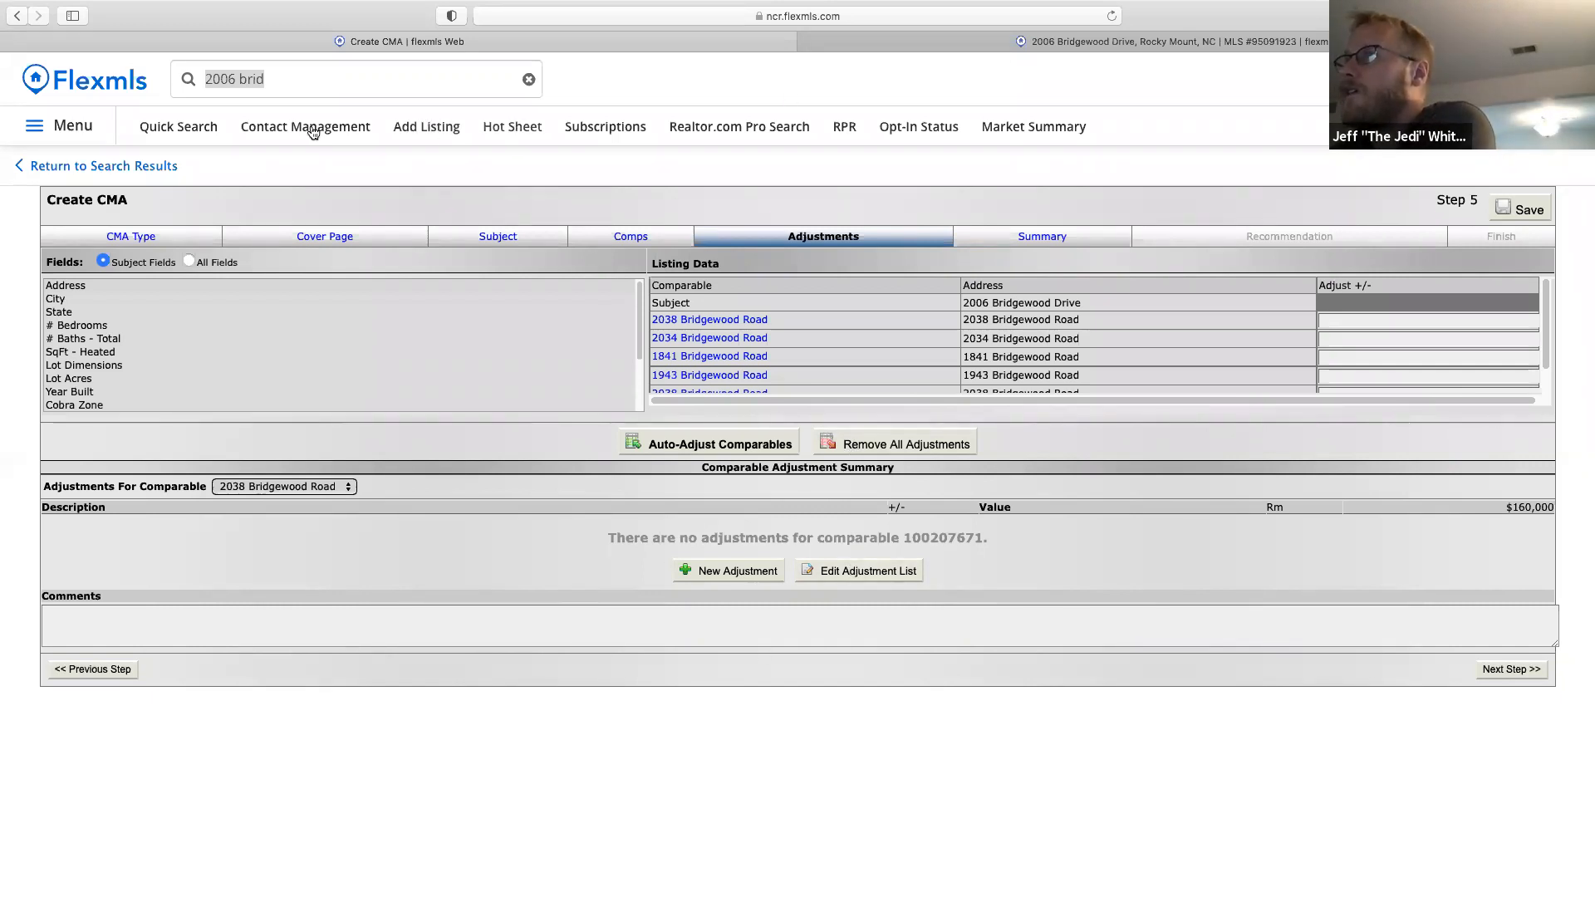
pyautogui.rightClick(194, 133)
pyautogui.click(249, 135)
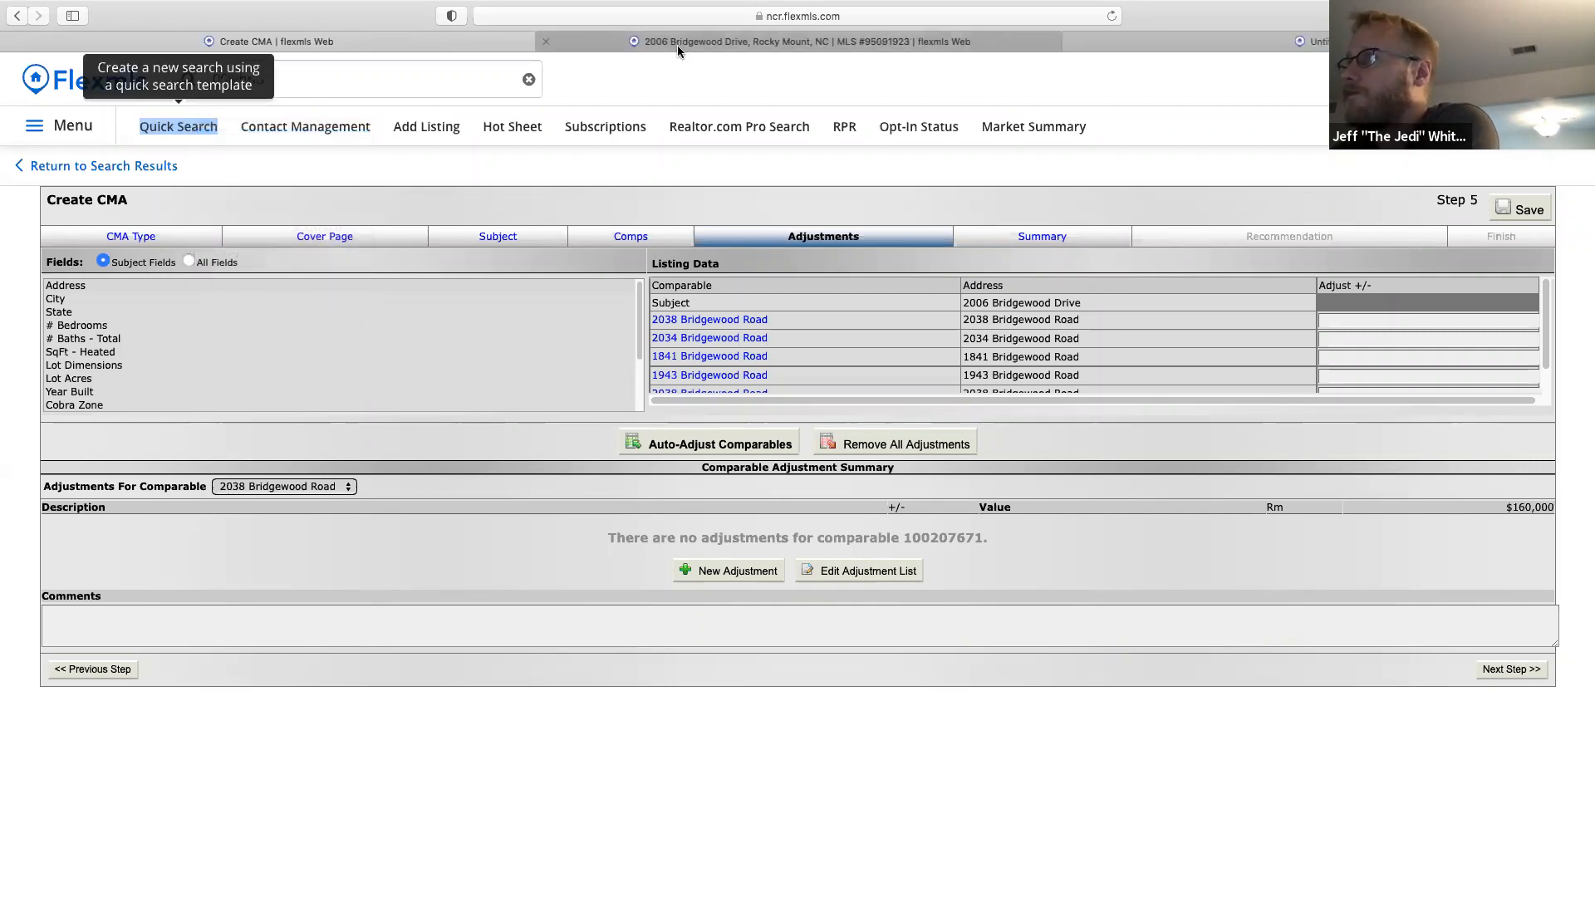
pyautogui.click(940, 45)
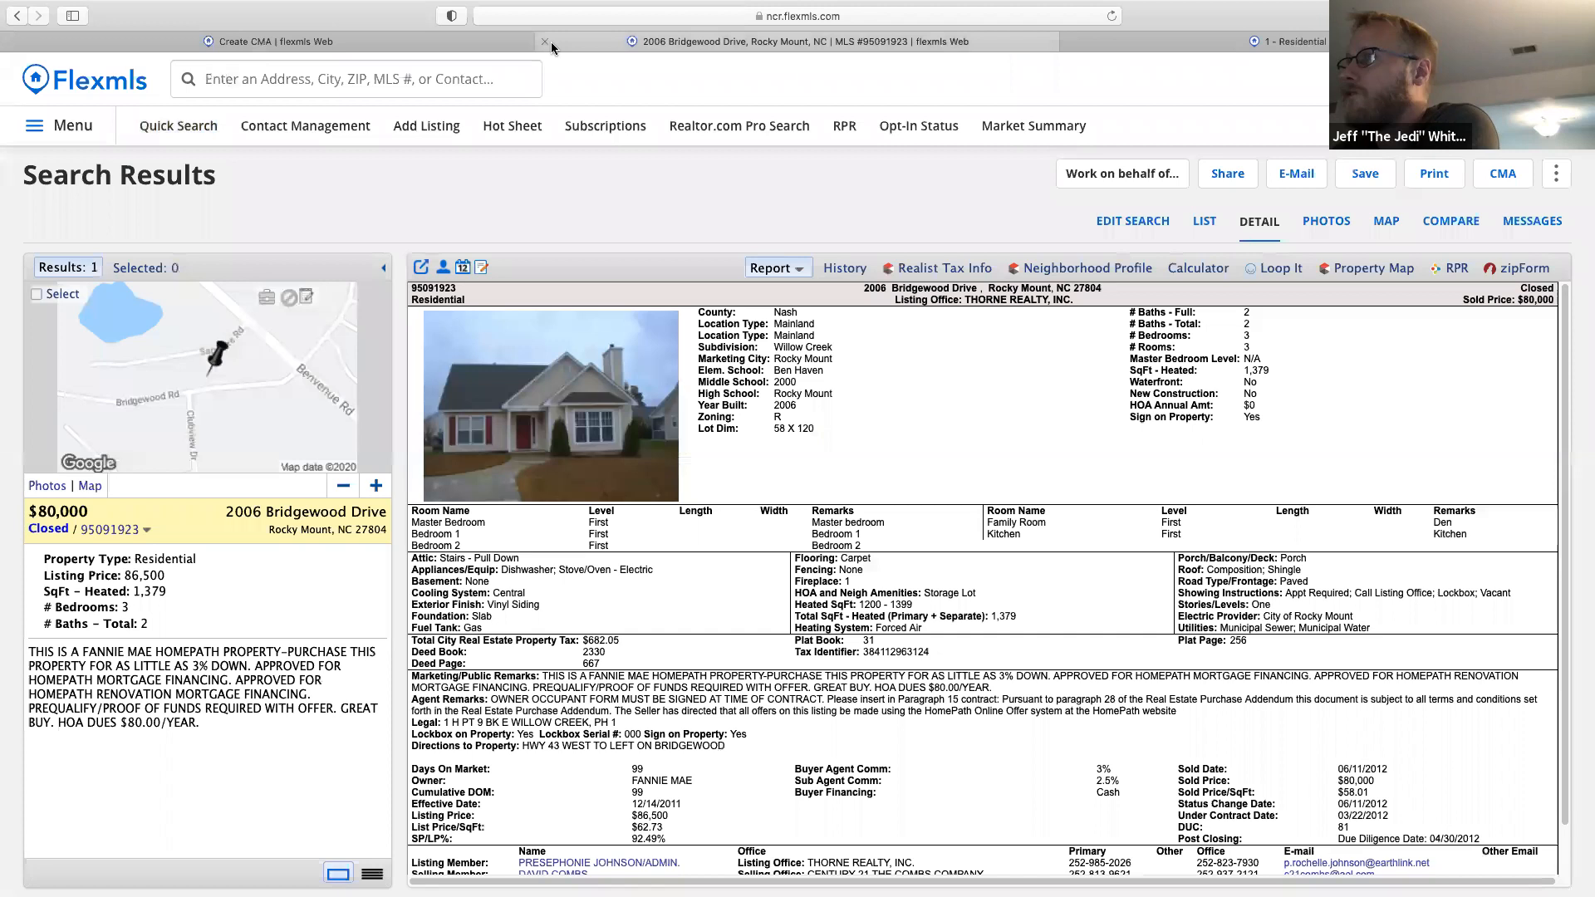
pyautogui.click(545, 41)
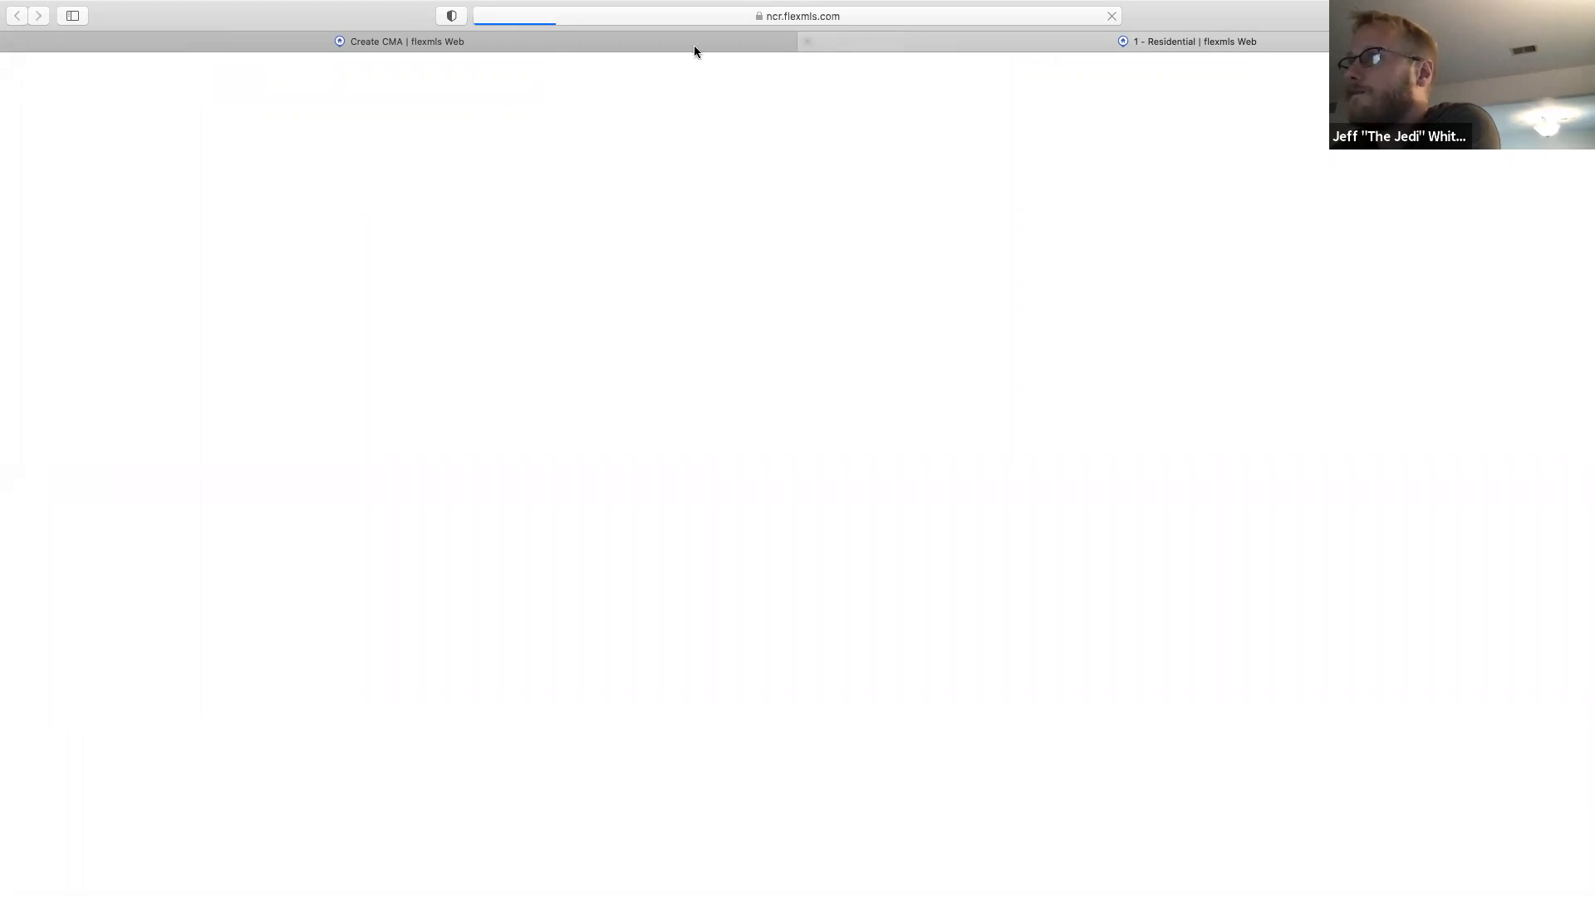
pyautogui.click(1035, 20)
pyautogui.press('Return')
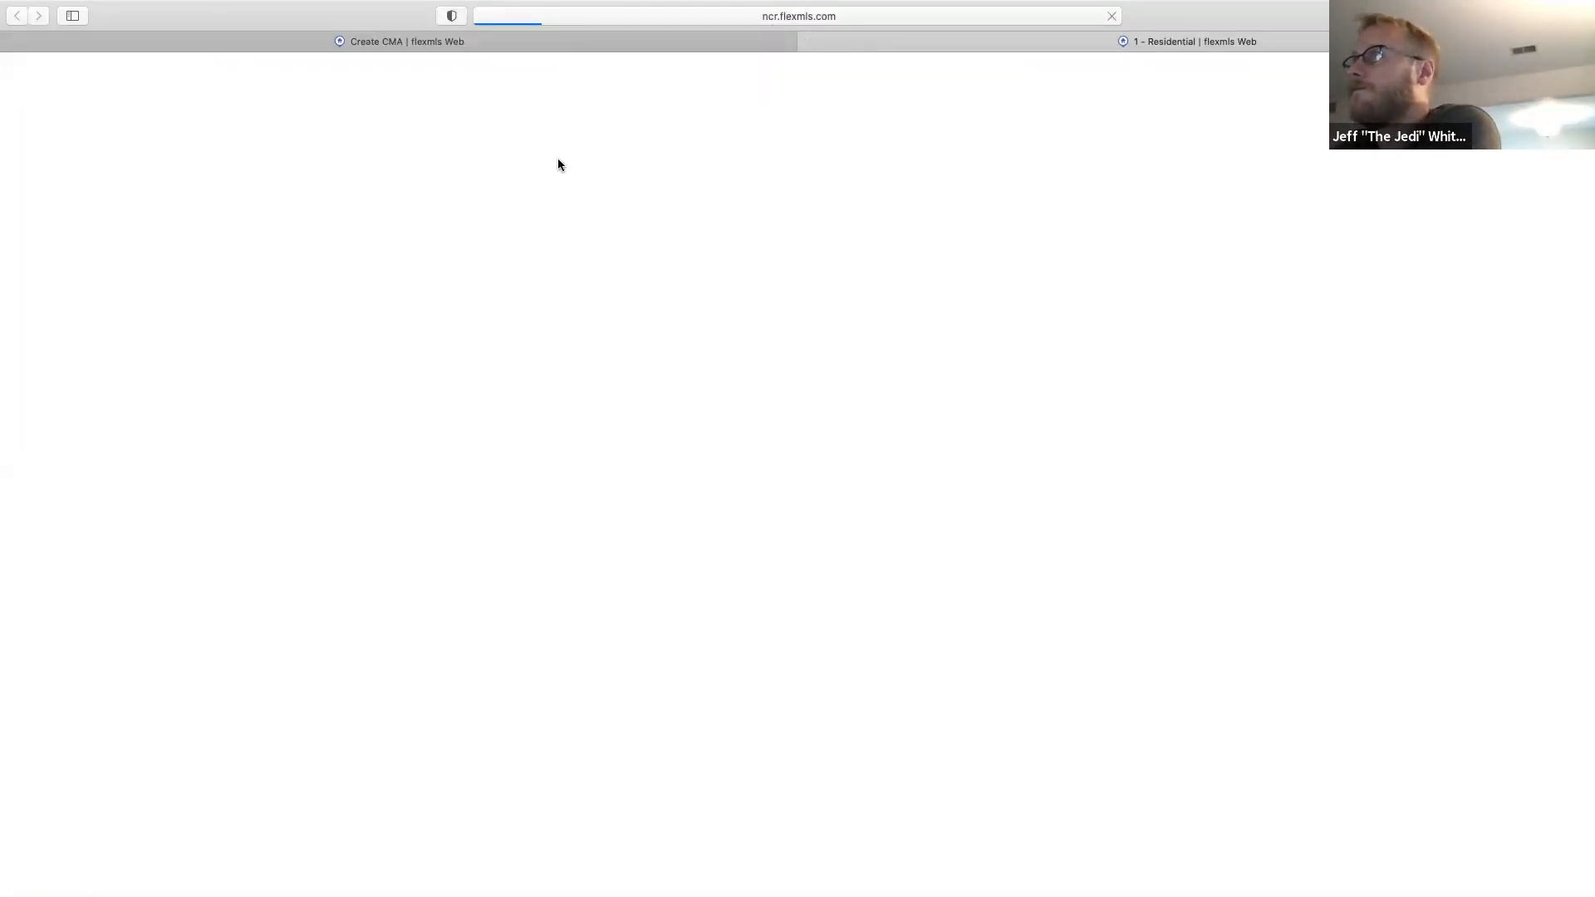
pyautogui.moveTo(340, 45)
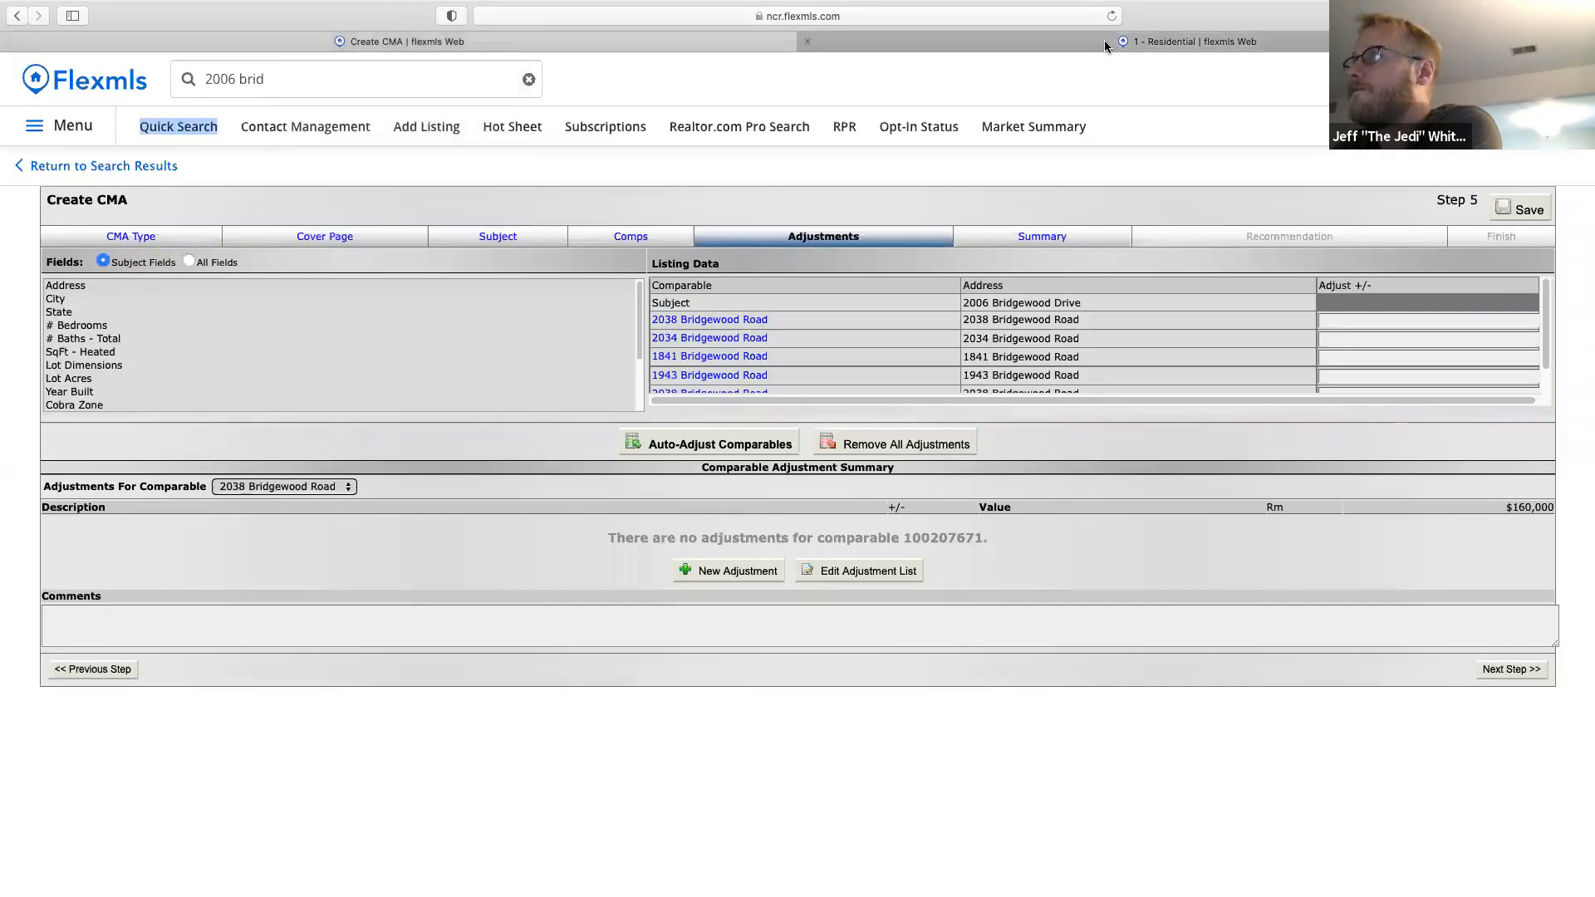
pyautogui.click(1104, 46)
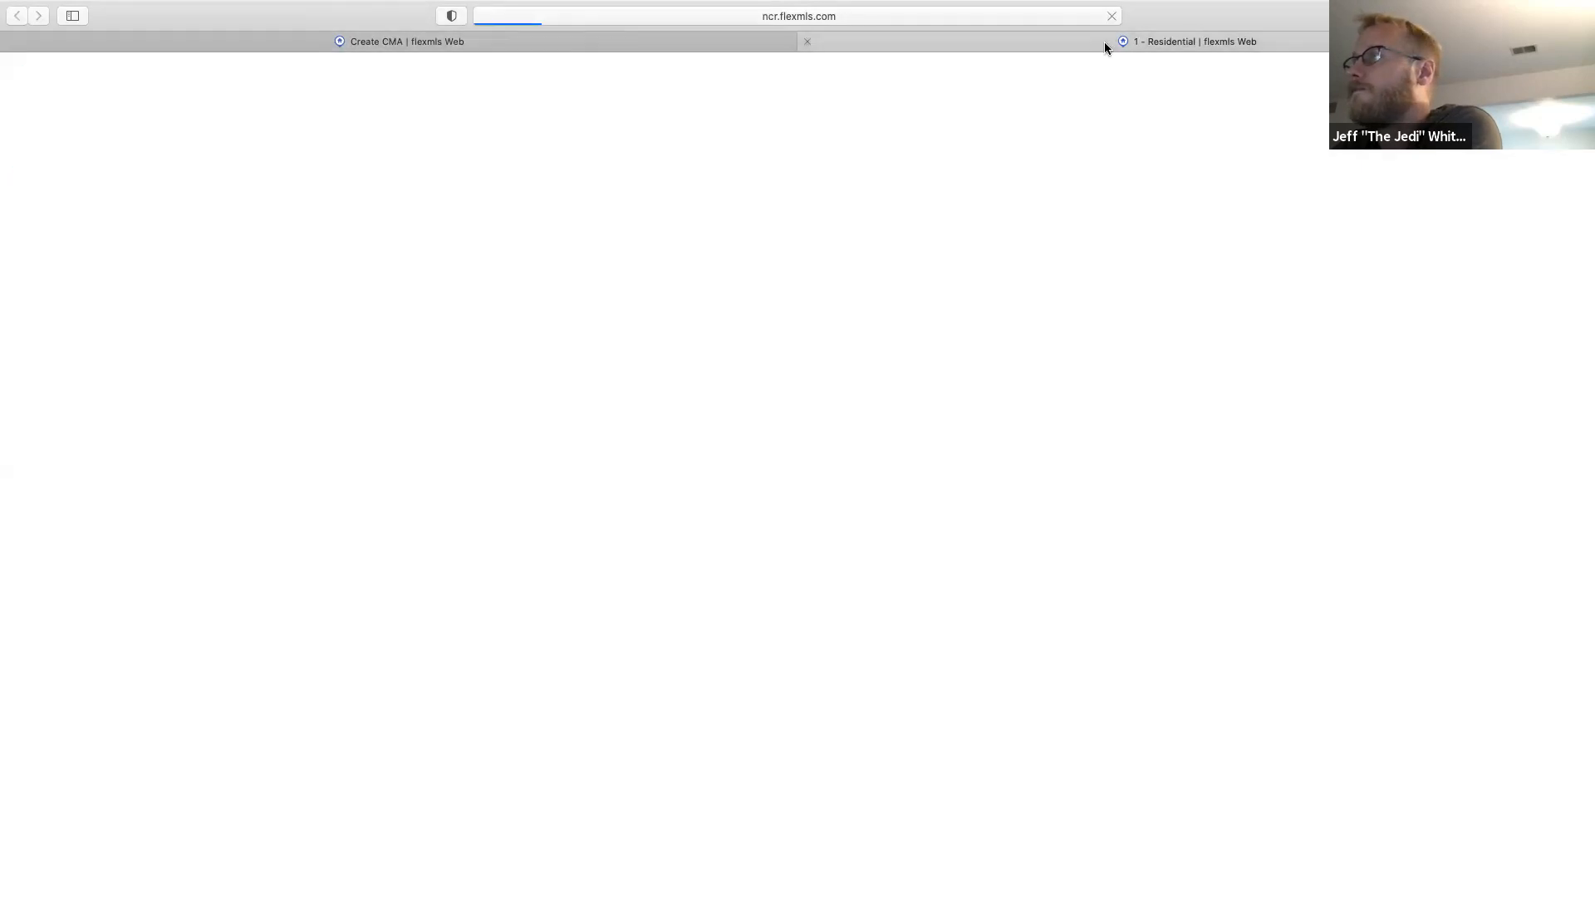
pyautogui.click(807, 41)
# Open Quick Search in a new tab from the main navigation menu.
pyautogui.click(73, 105)
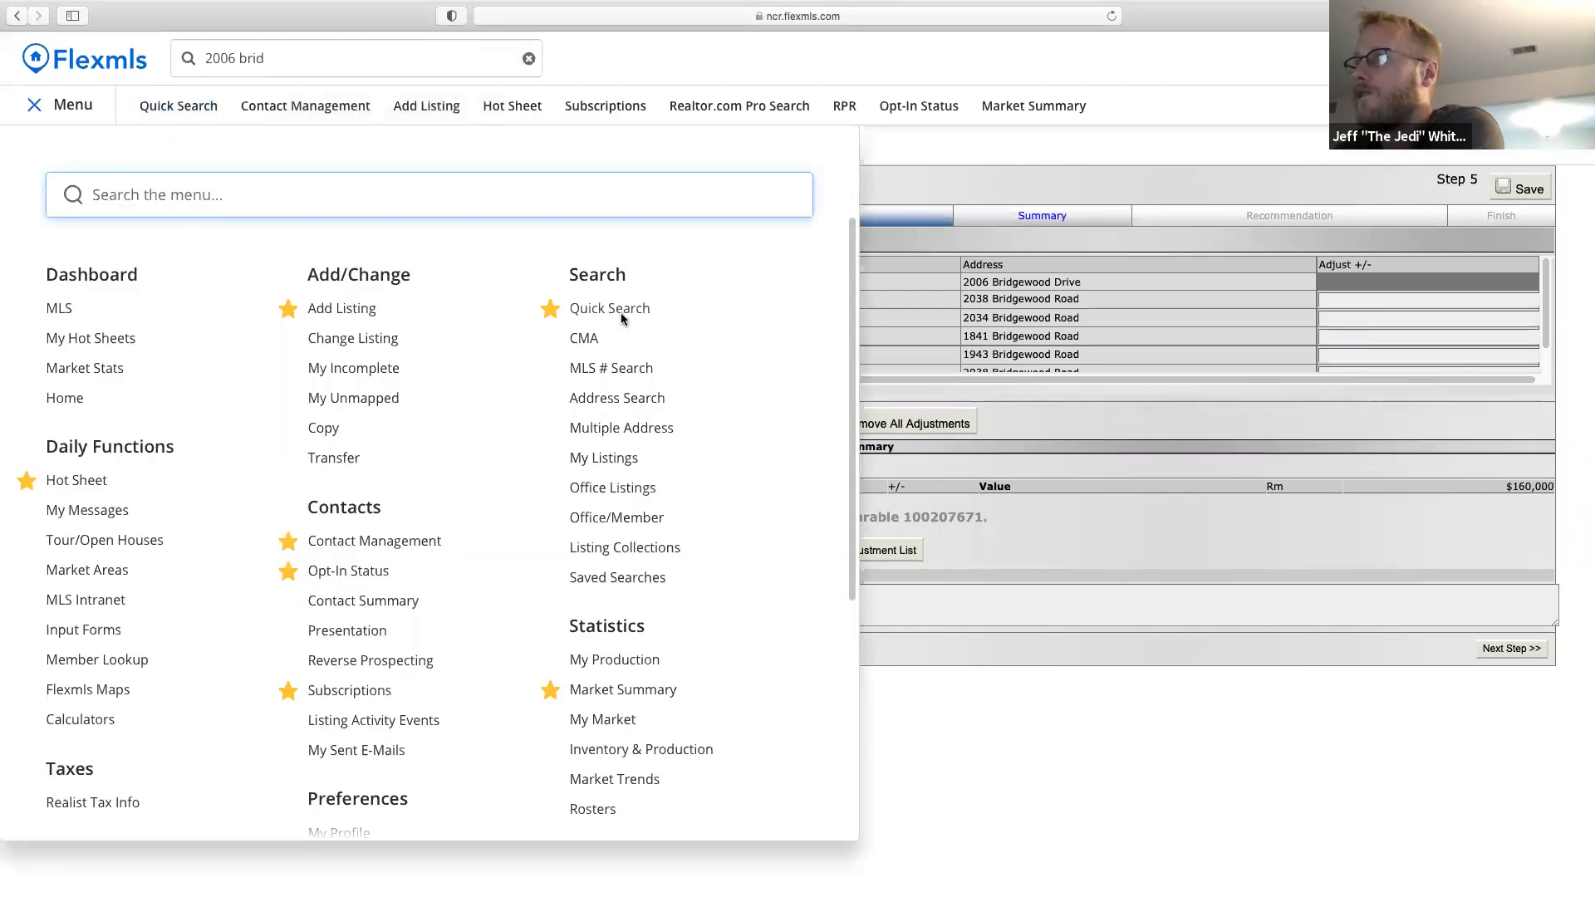
pyautogui.rightClick(620, 312)
pyautogui.click(656, 324)
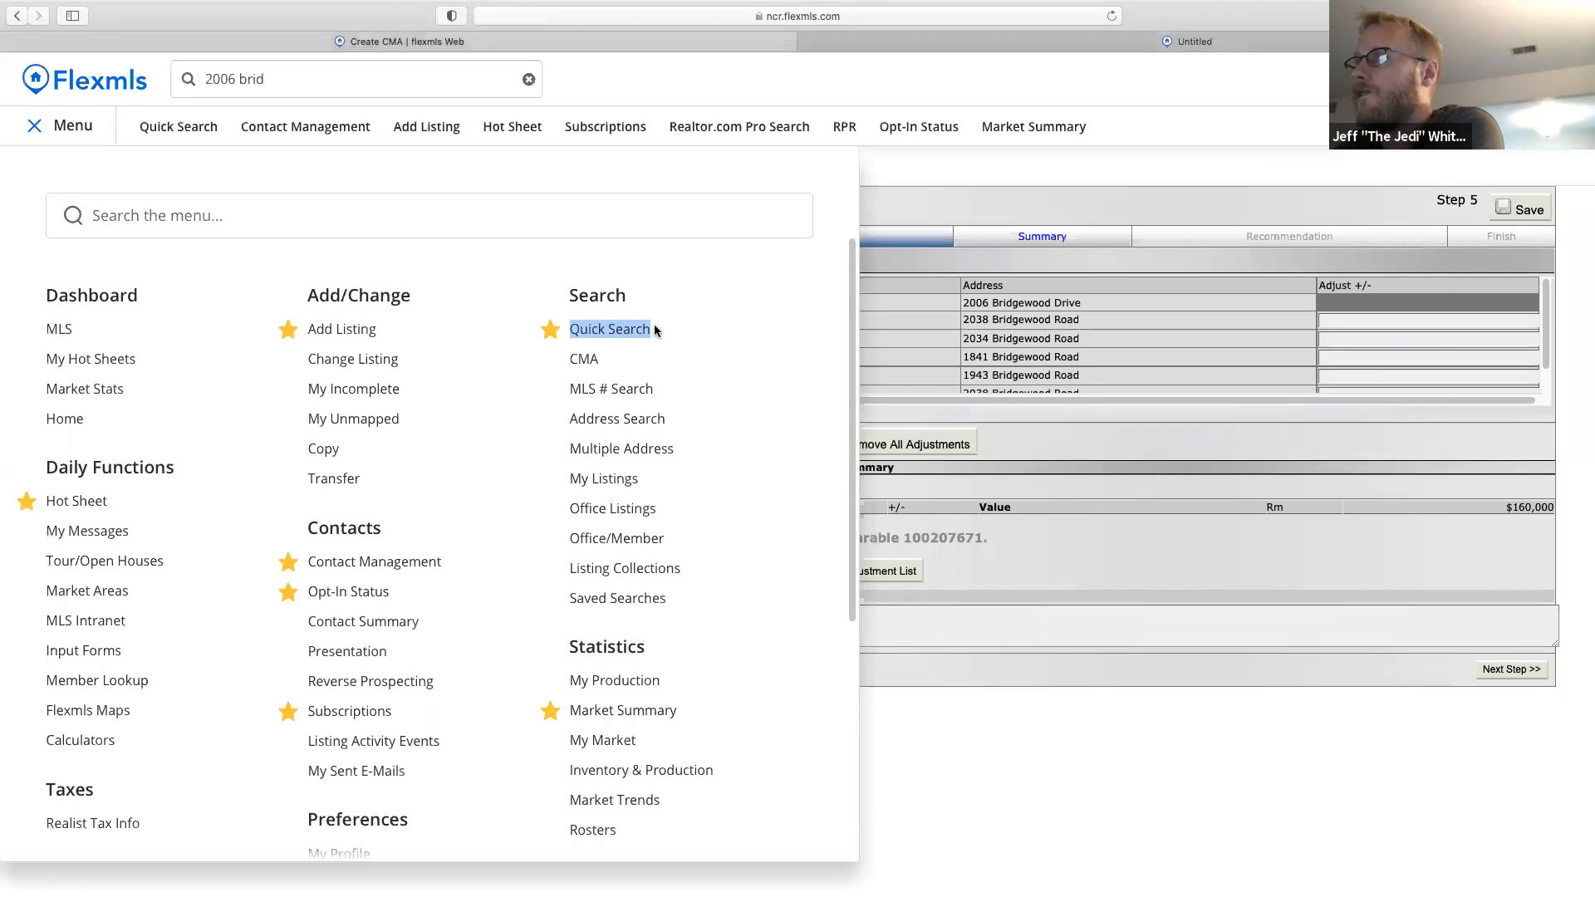
pyautogui.click(958, 45)
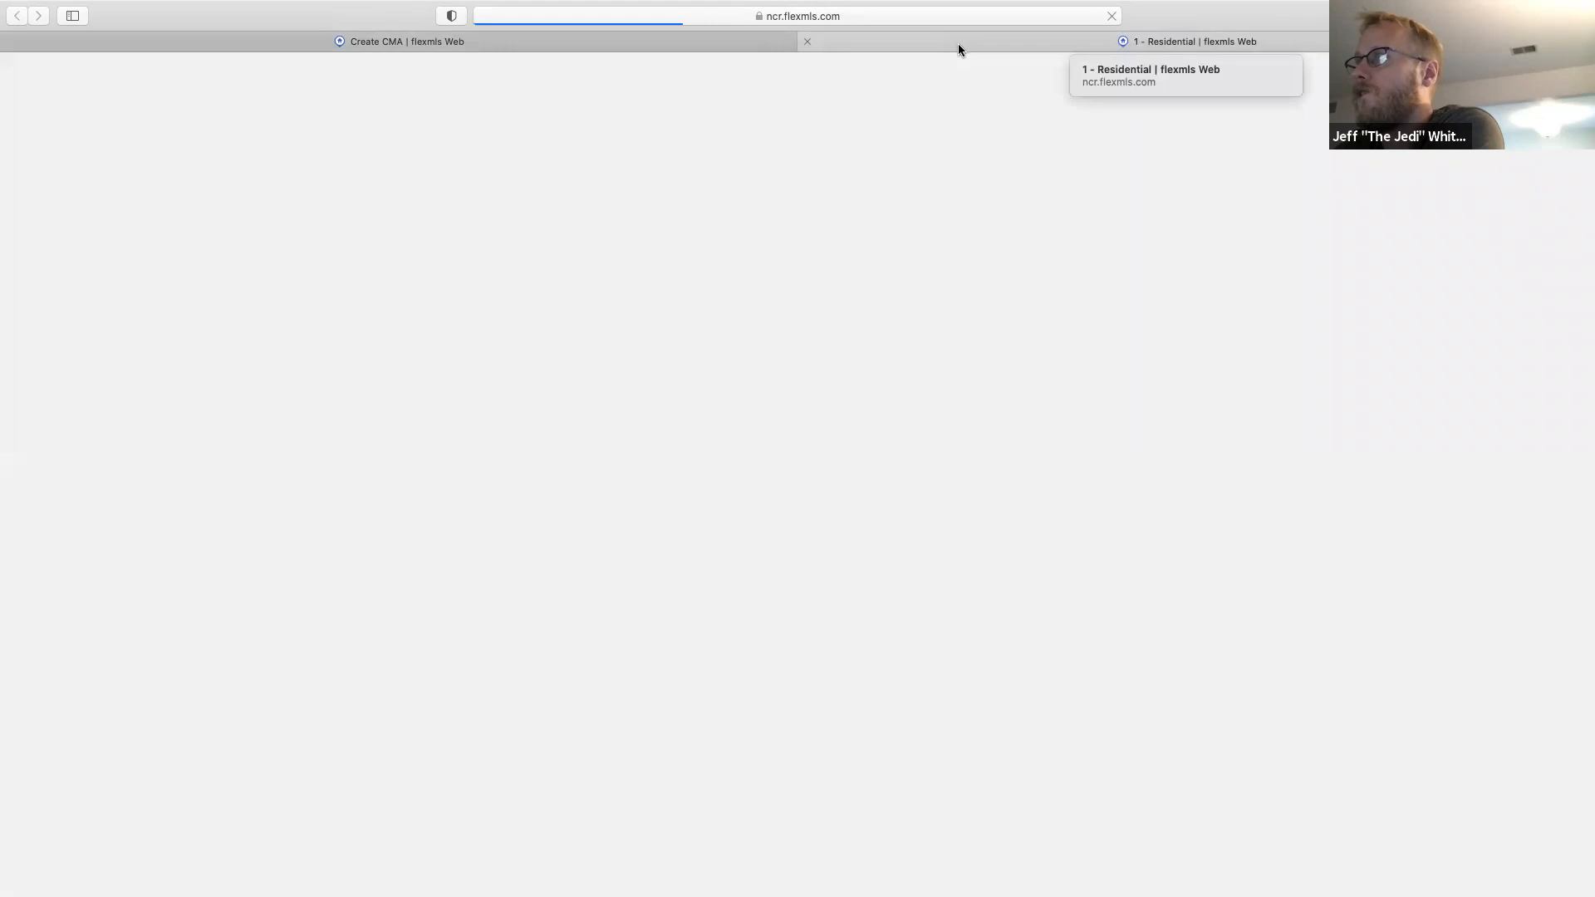
pyautogui.click(652, 43)
# Quick-search 'sub of willow creek', open the residential results separately, and show the criteria for editing.
pyautogui.click(301, 80)
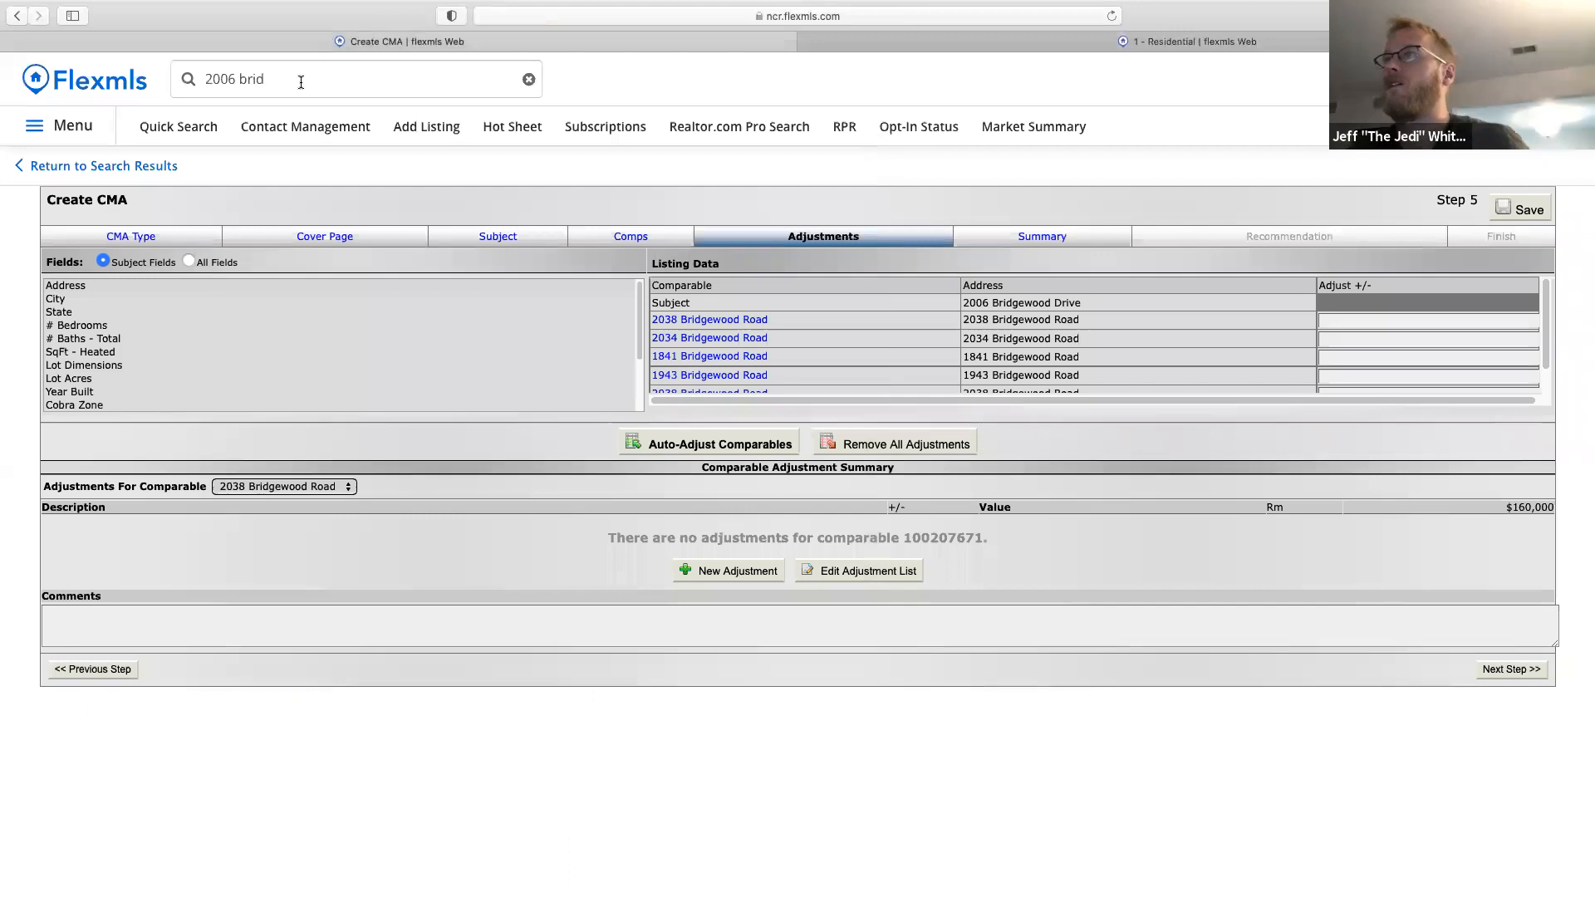
pyautogui.write('sub of ')
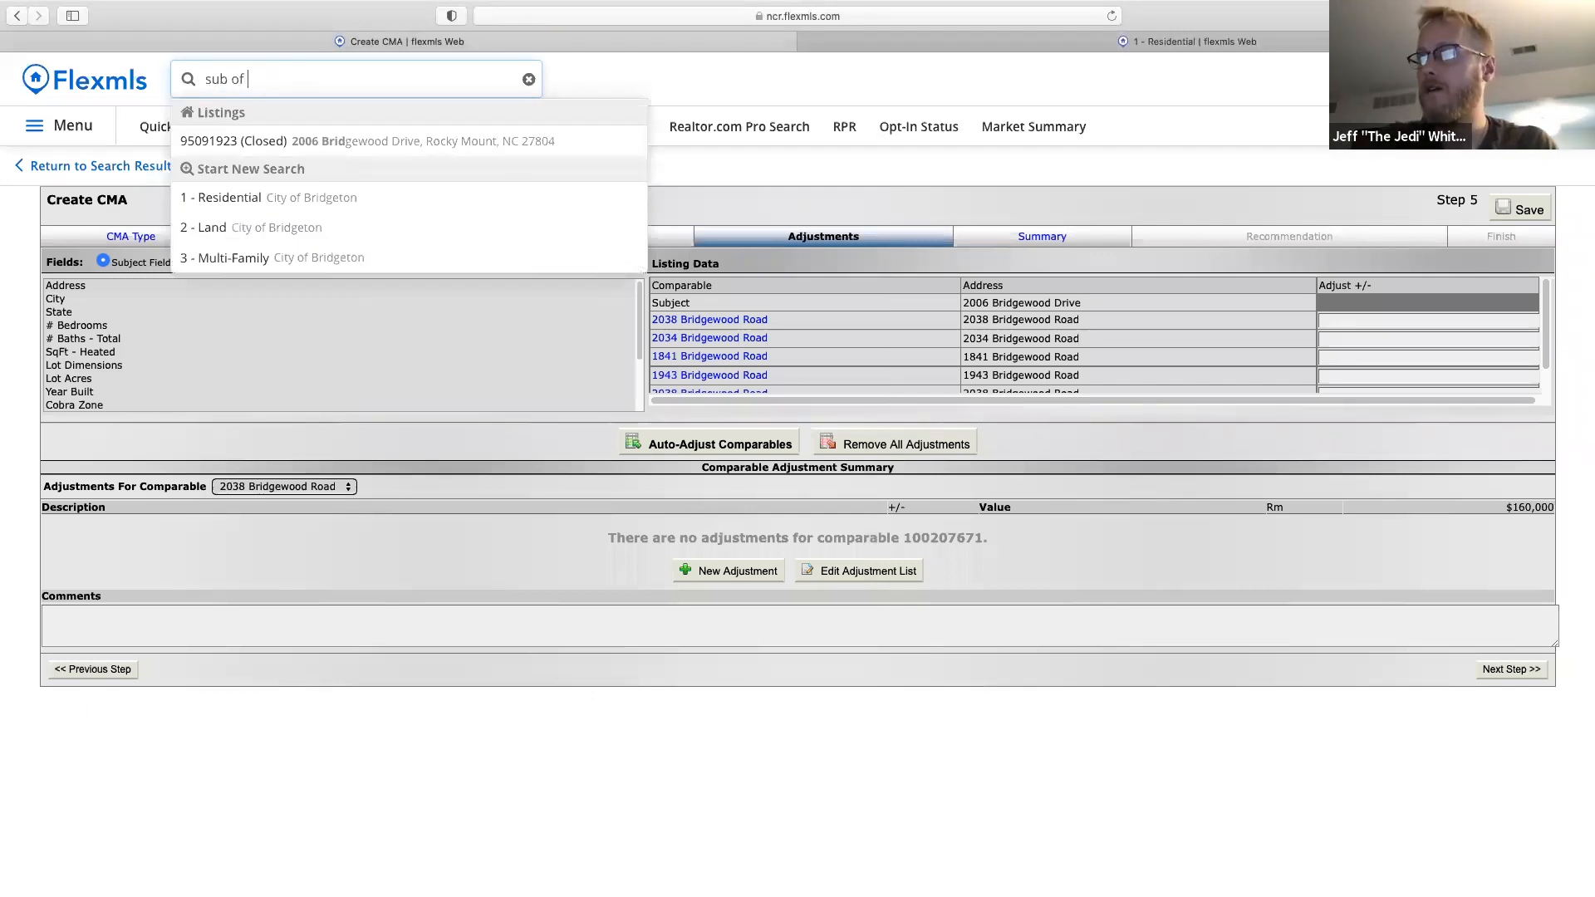
pyautogui.write('willow creek')
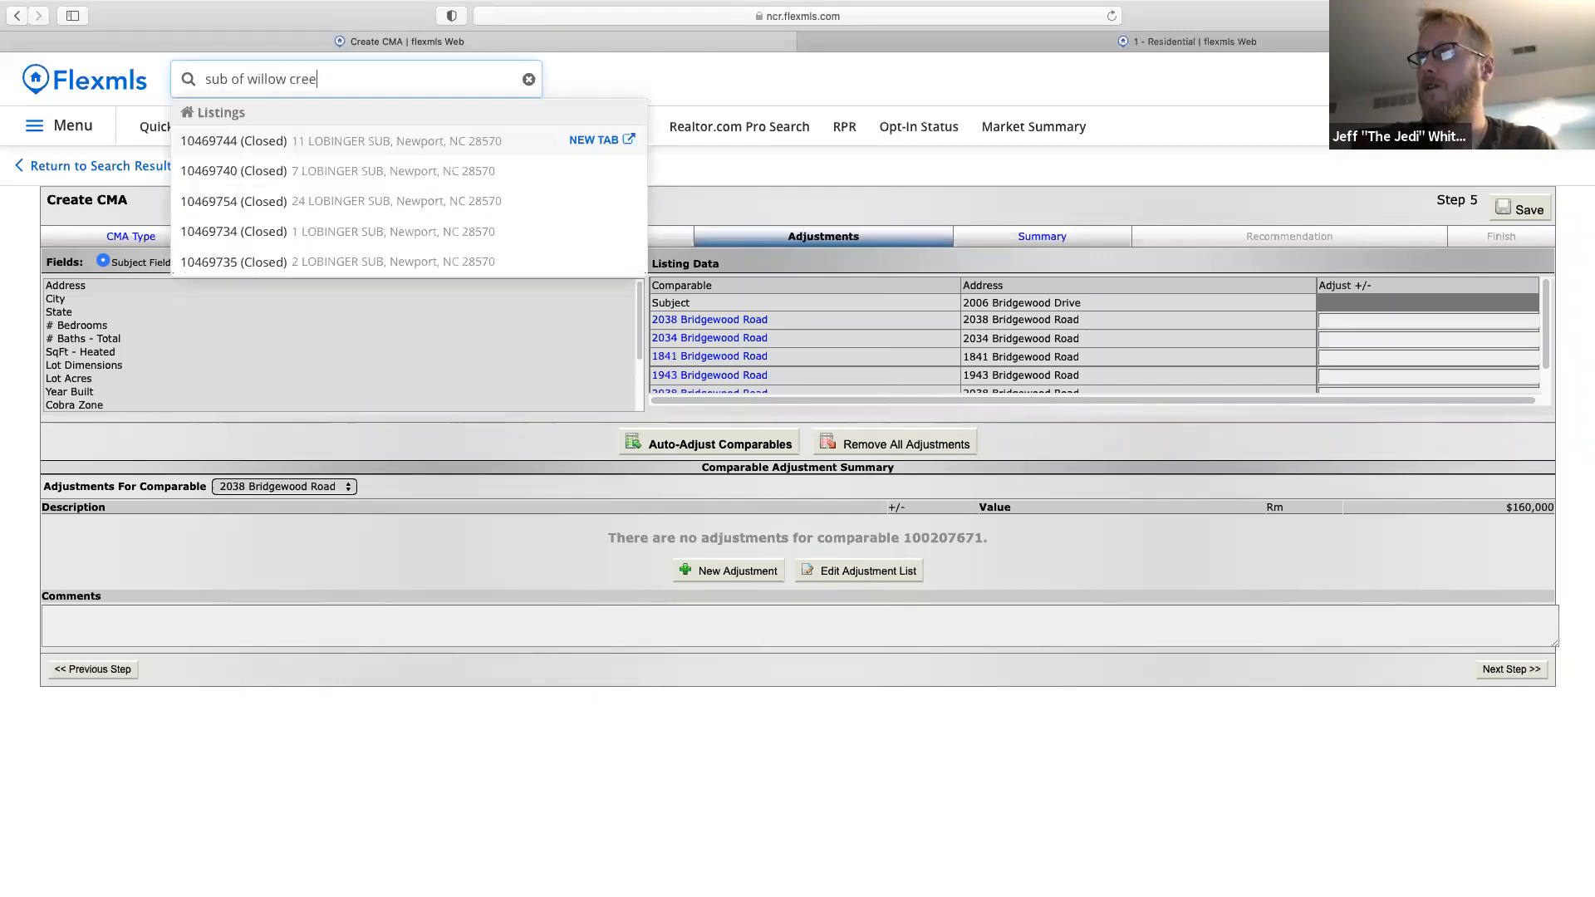
pyautogui.click(590, 142)
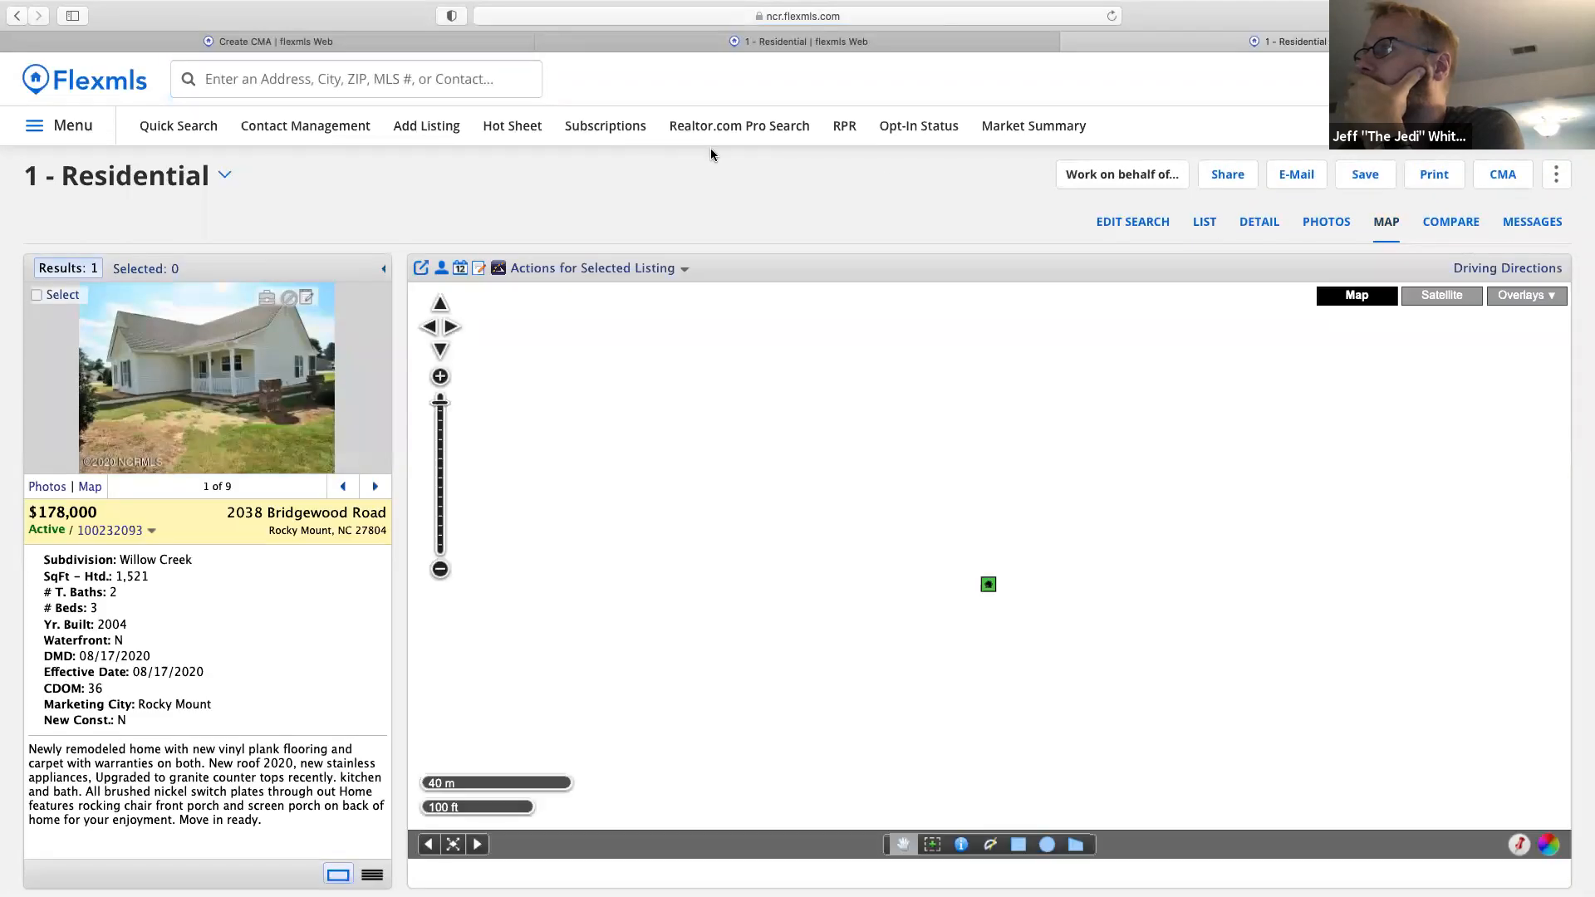
pyautogui.click(1119, 231)
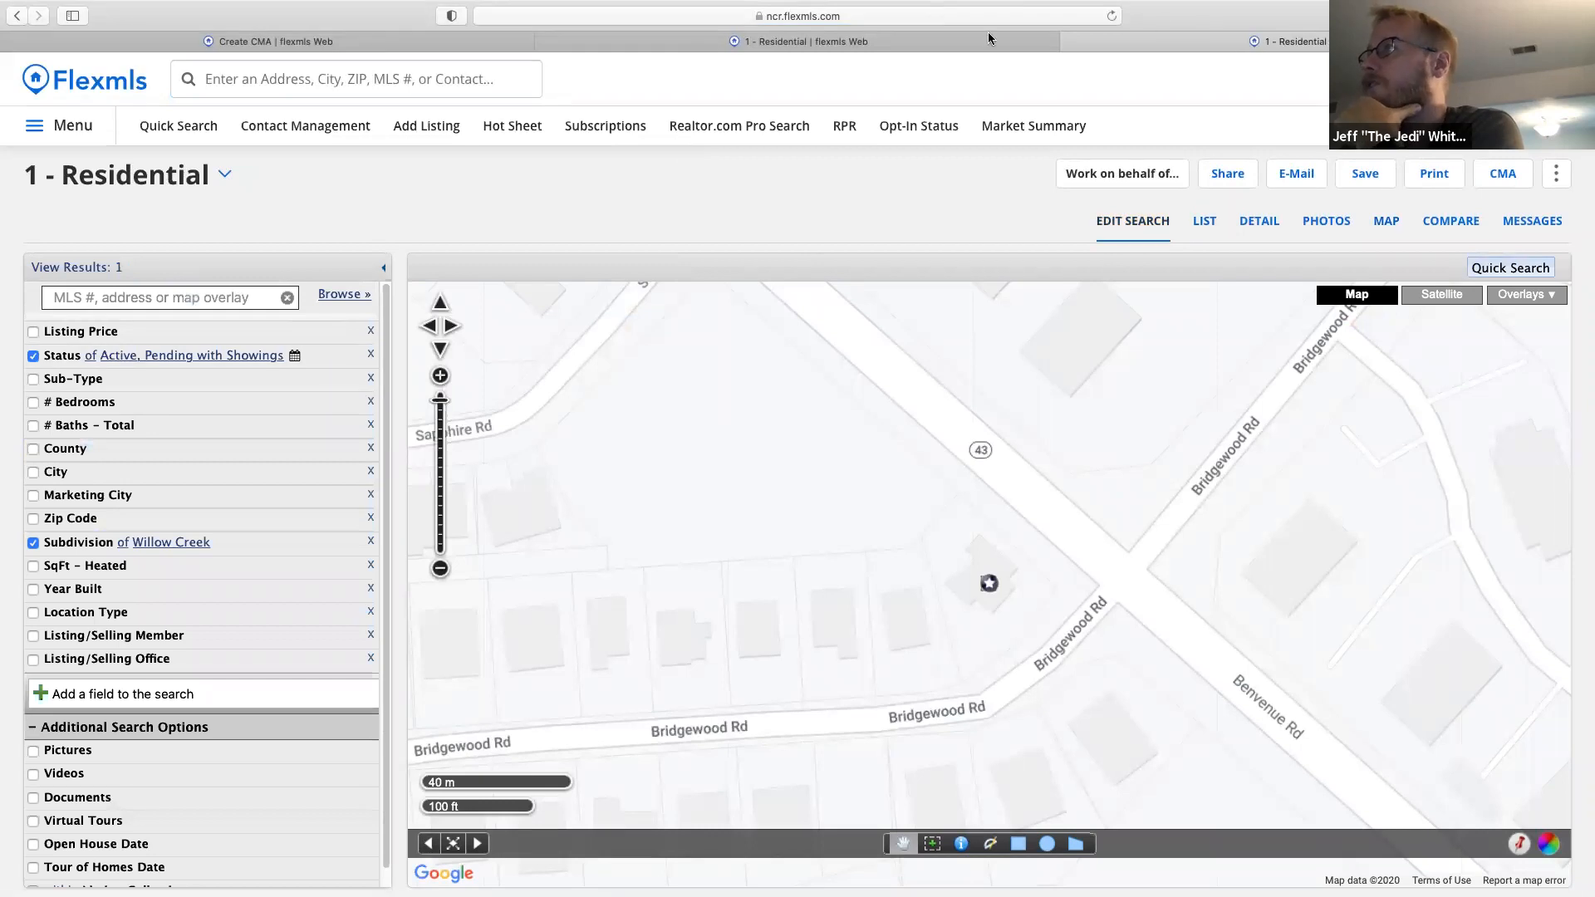
pyautogui.click(606, 47)
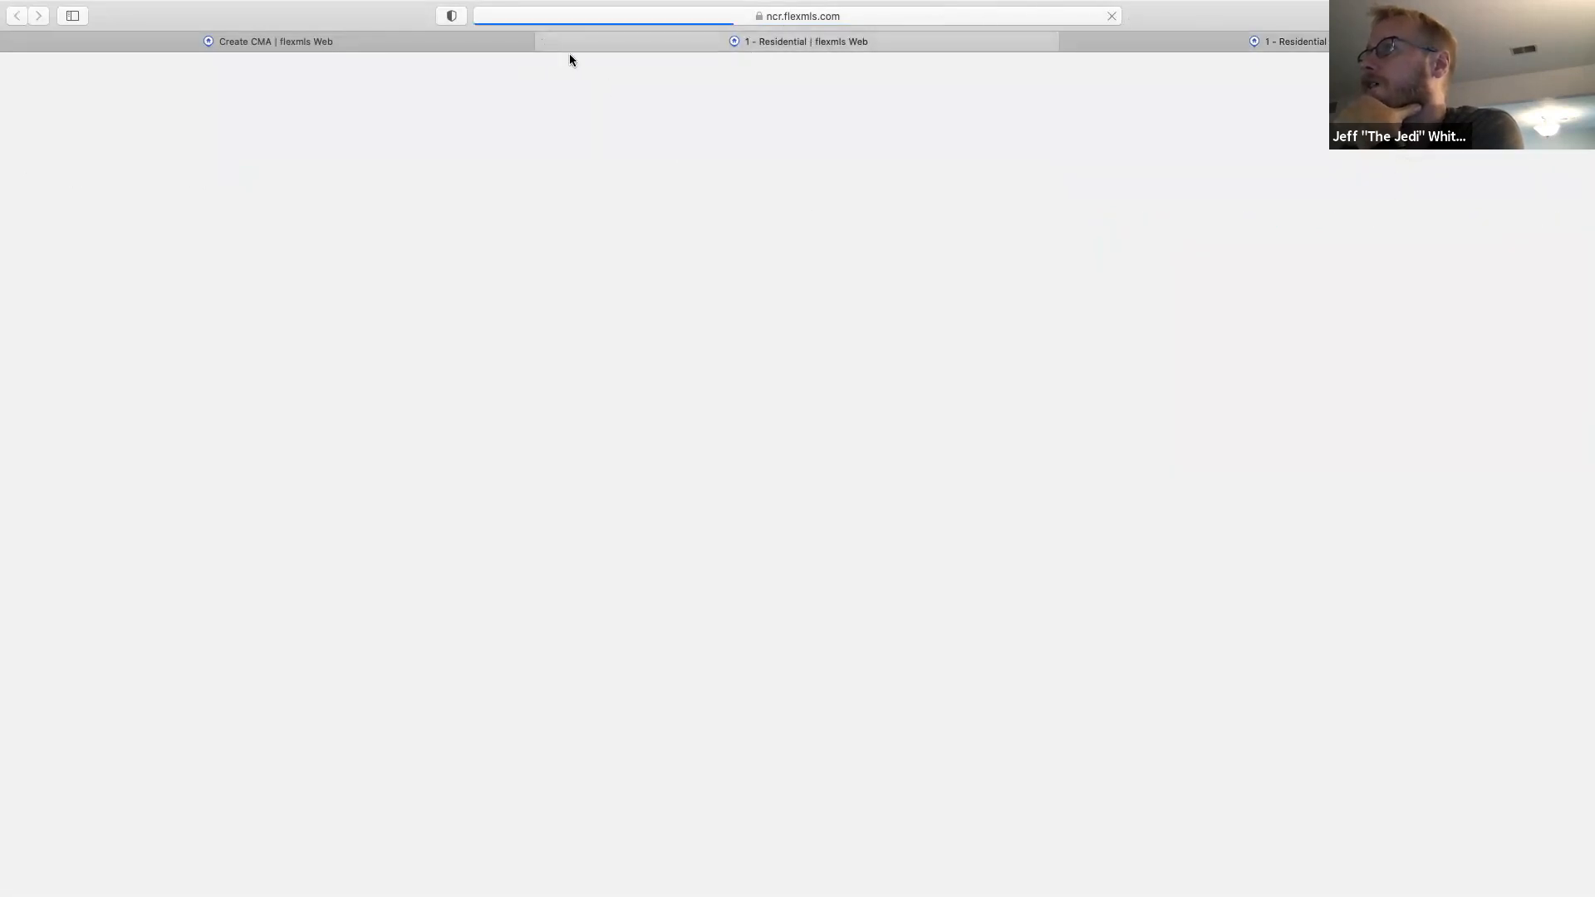
pyautogui.click(545, 41)
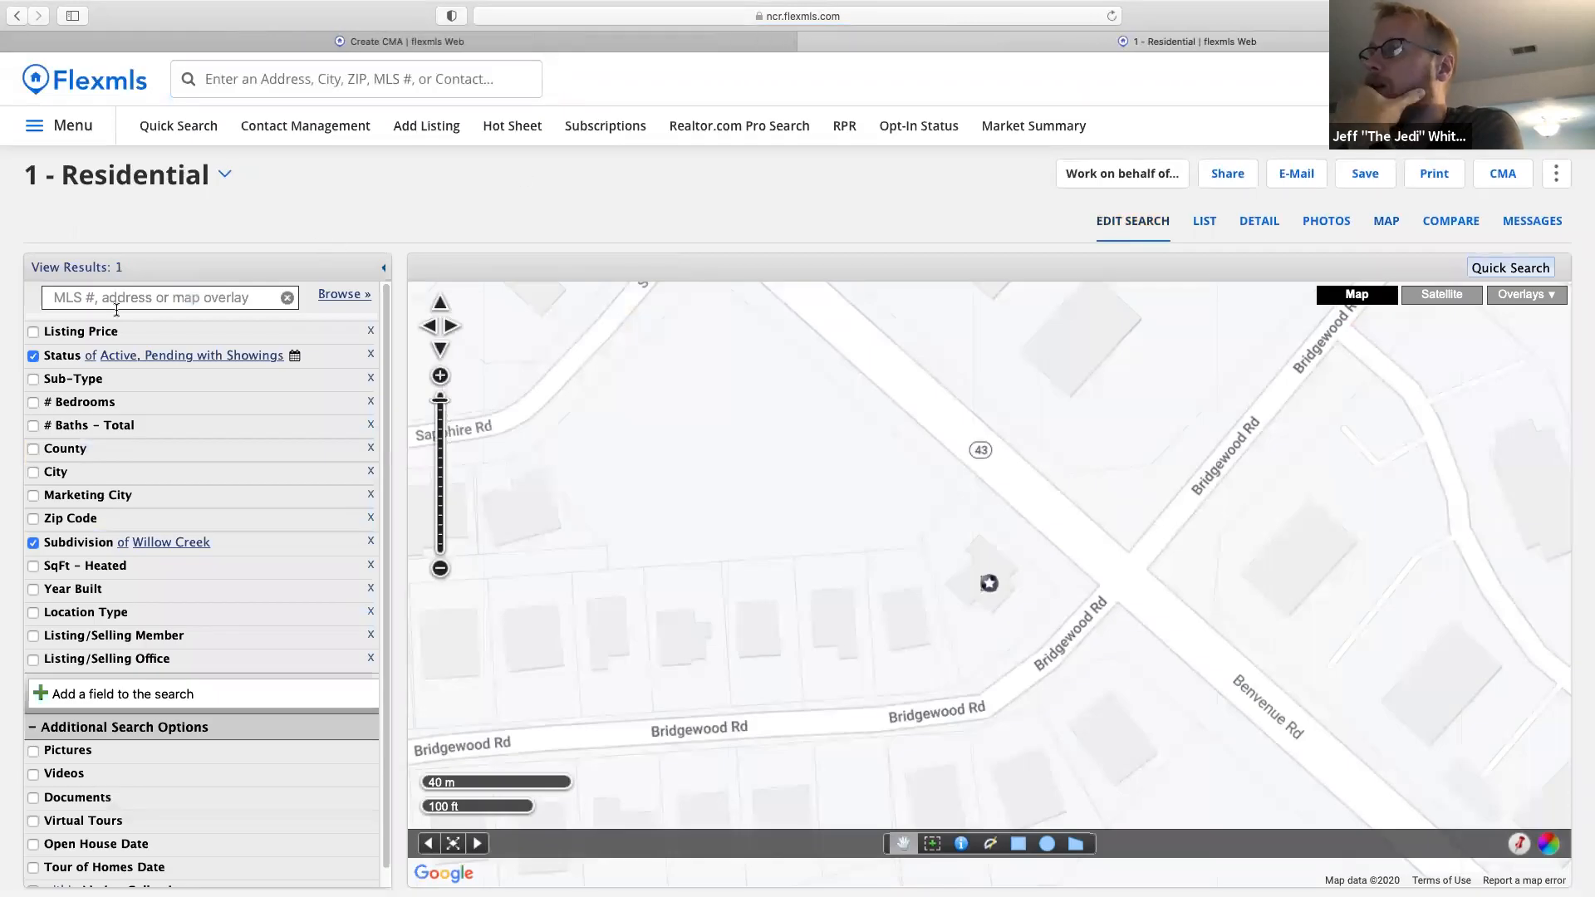
# Limit the search to Closed listings sold within 6 months and compare the three sales.
pyautogui.click(63, 355)
pyautogui.click(72, 445)
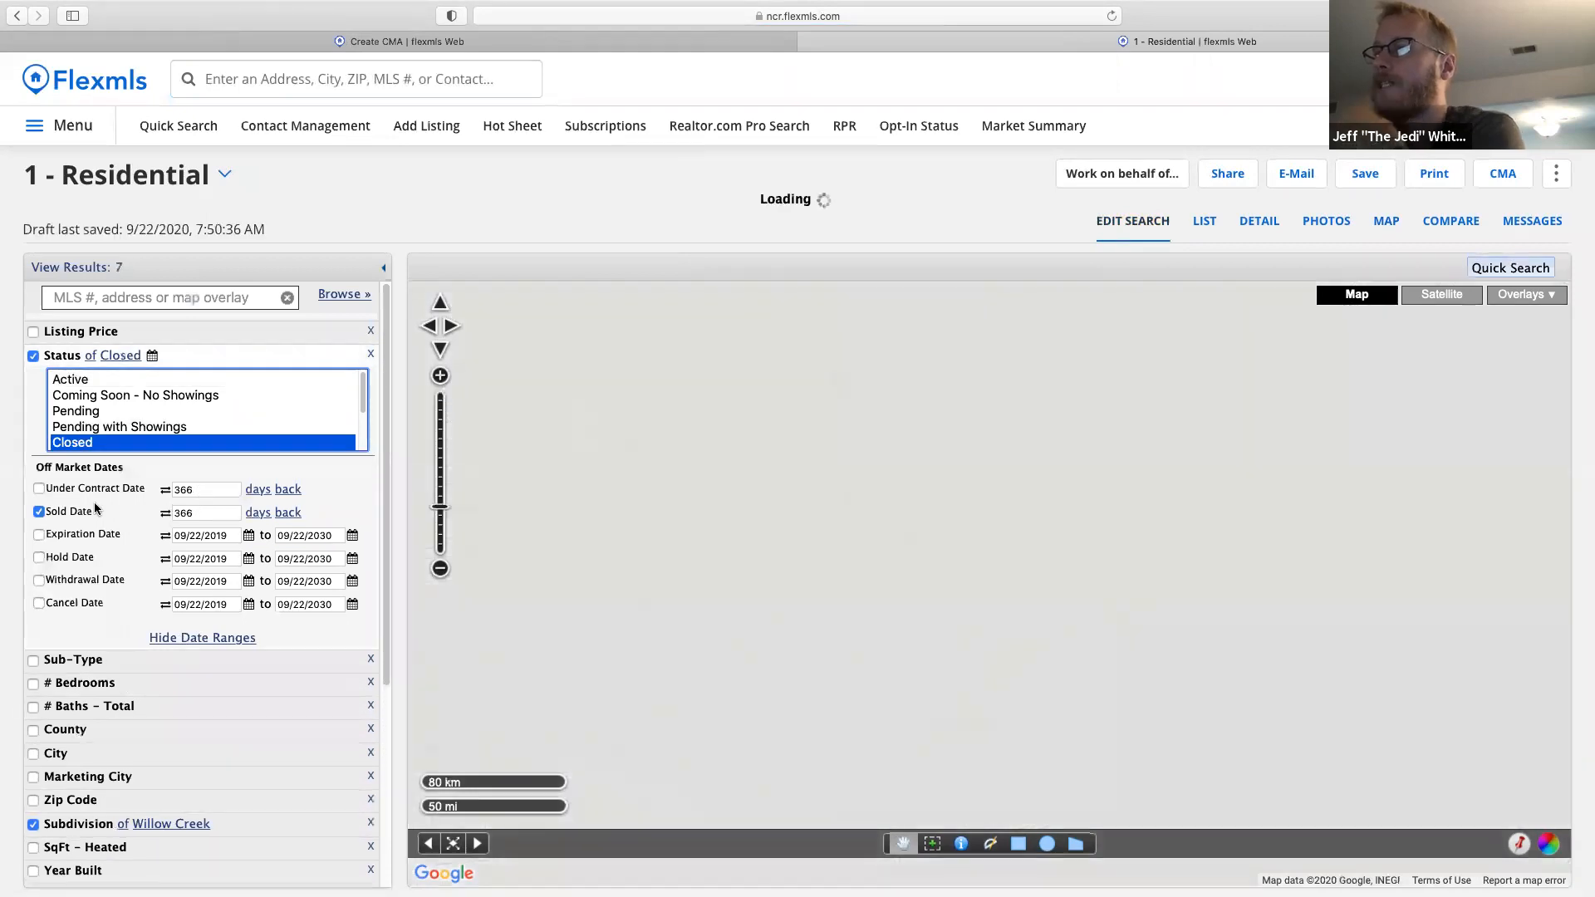
pyautogui.doubleClick(203, 513)
pyautogui.write('6')
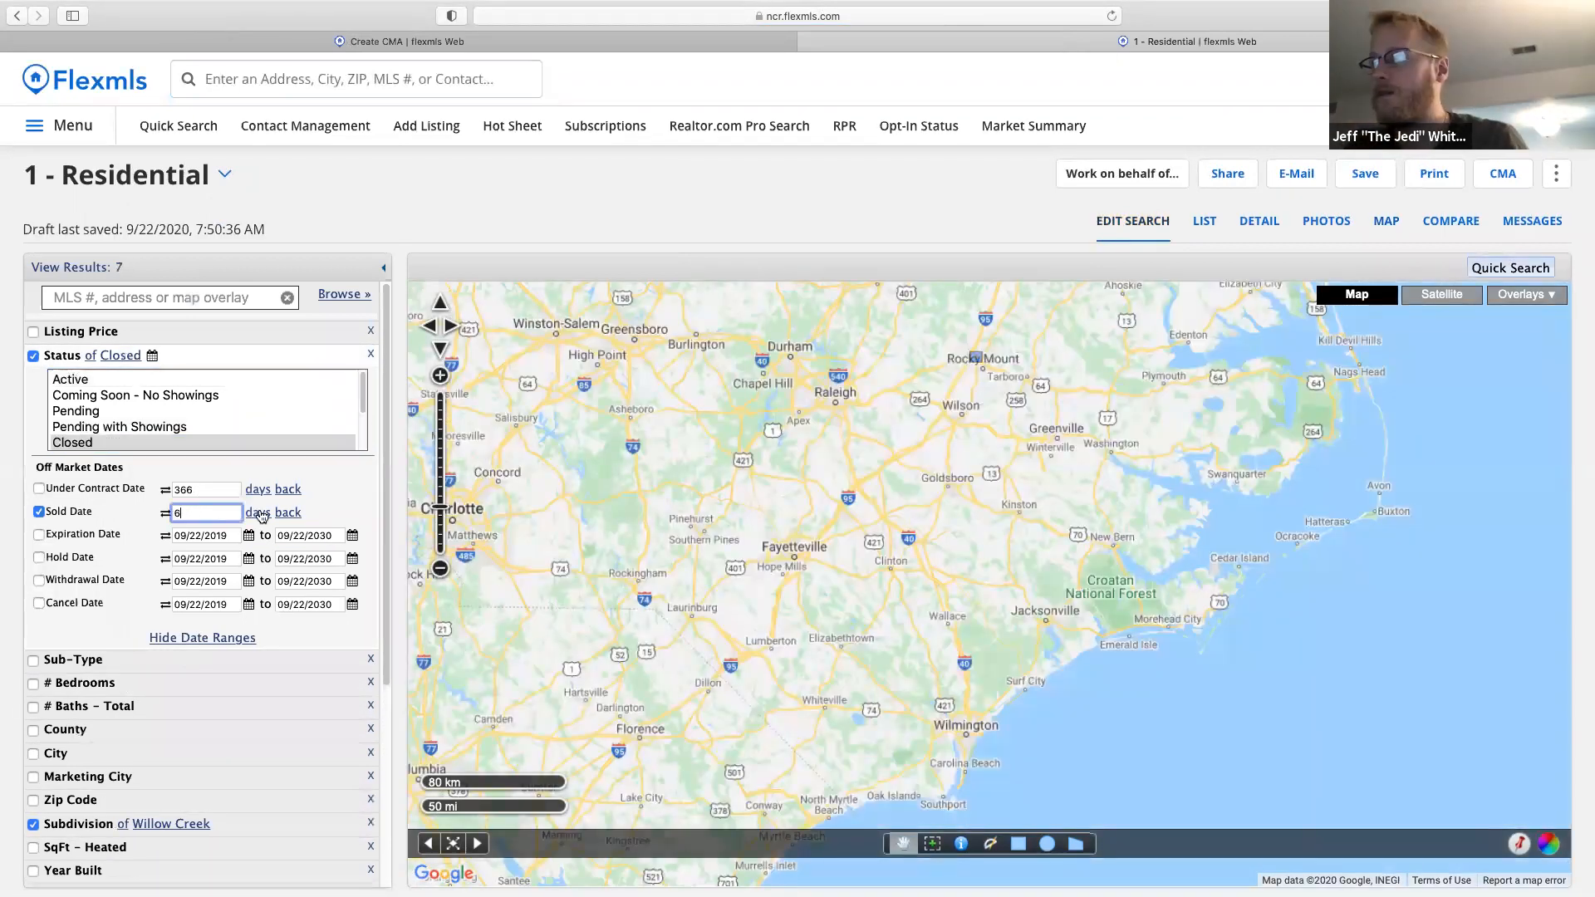
pyautogui.click(262, 513)
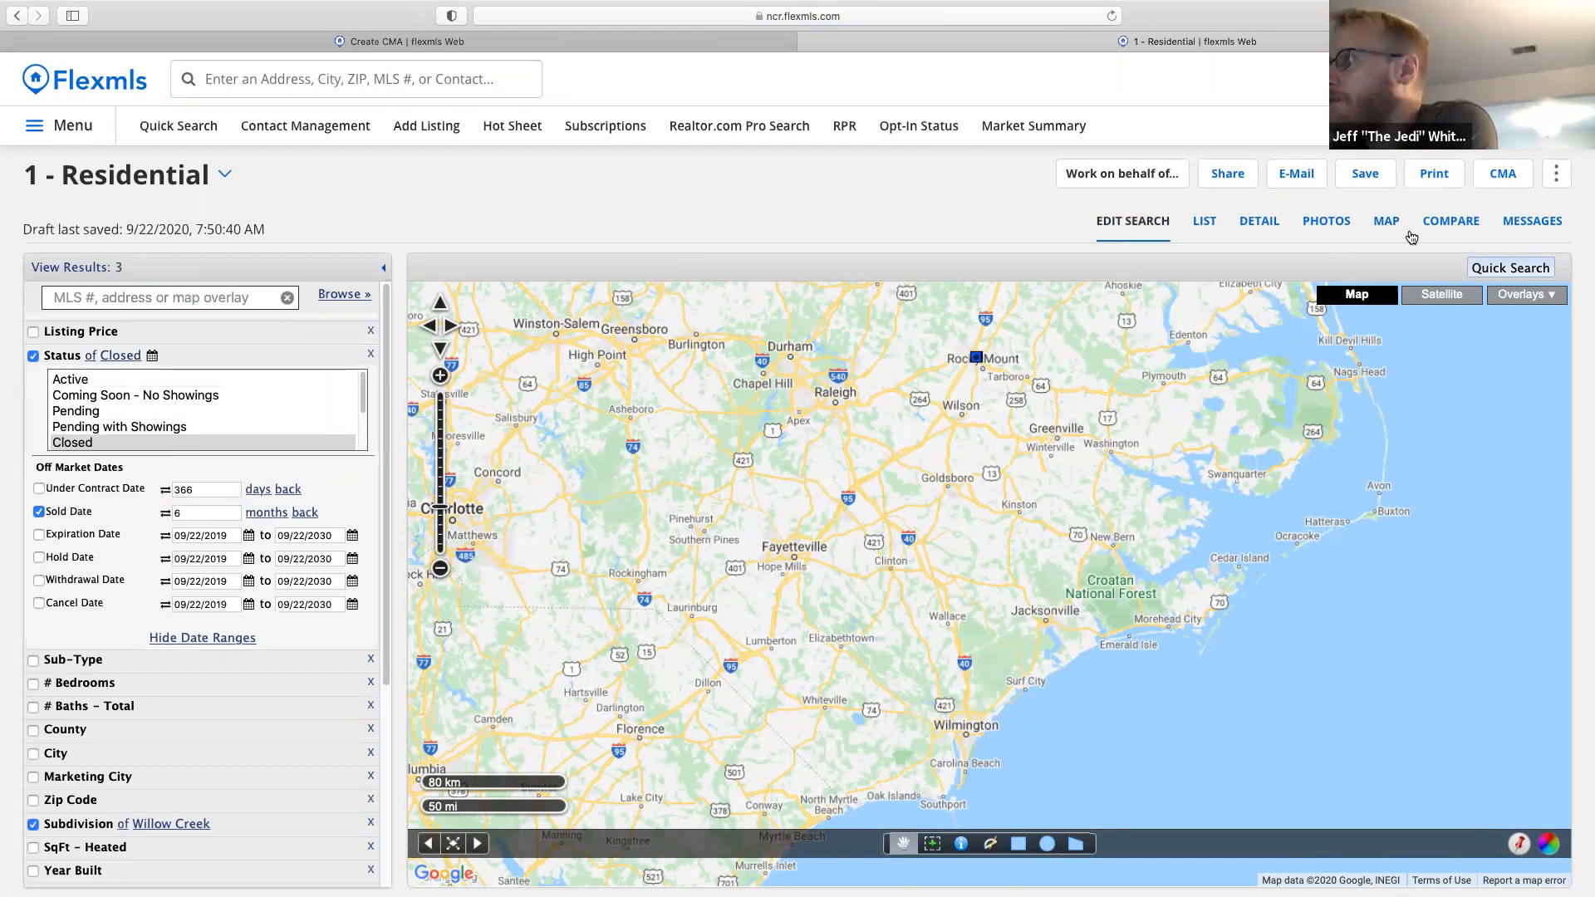
pyautogui.click(1449, 222)
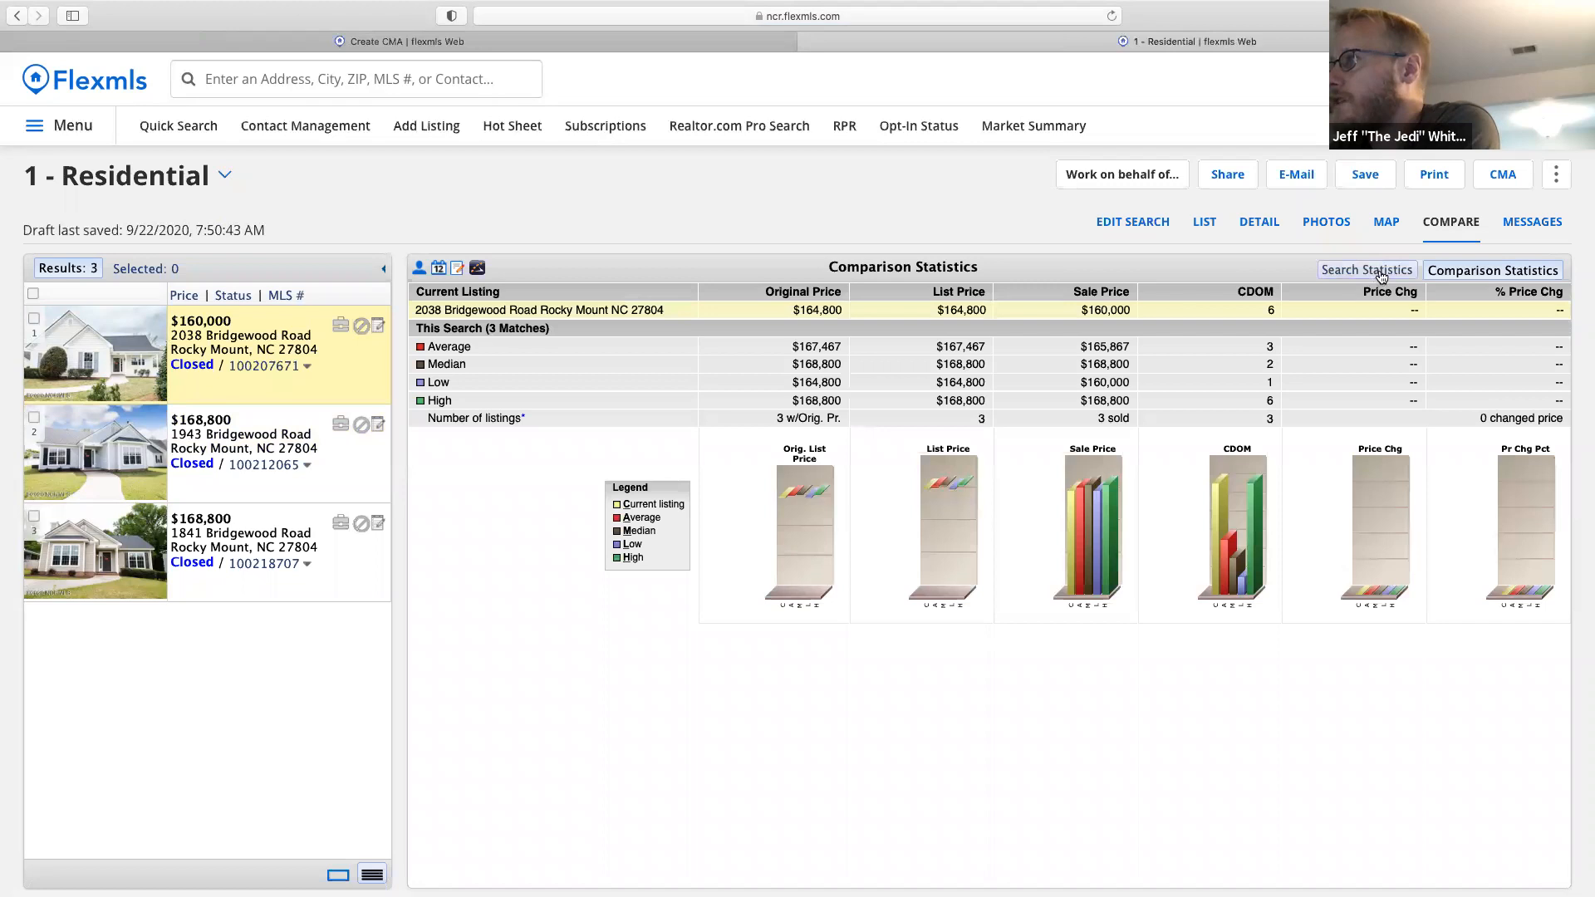
# View Search Statistics for the three sales (average $165,867), then return to the Create CMA tab.
pyautogui.click(1379, 276)
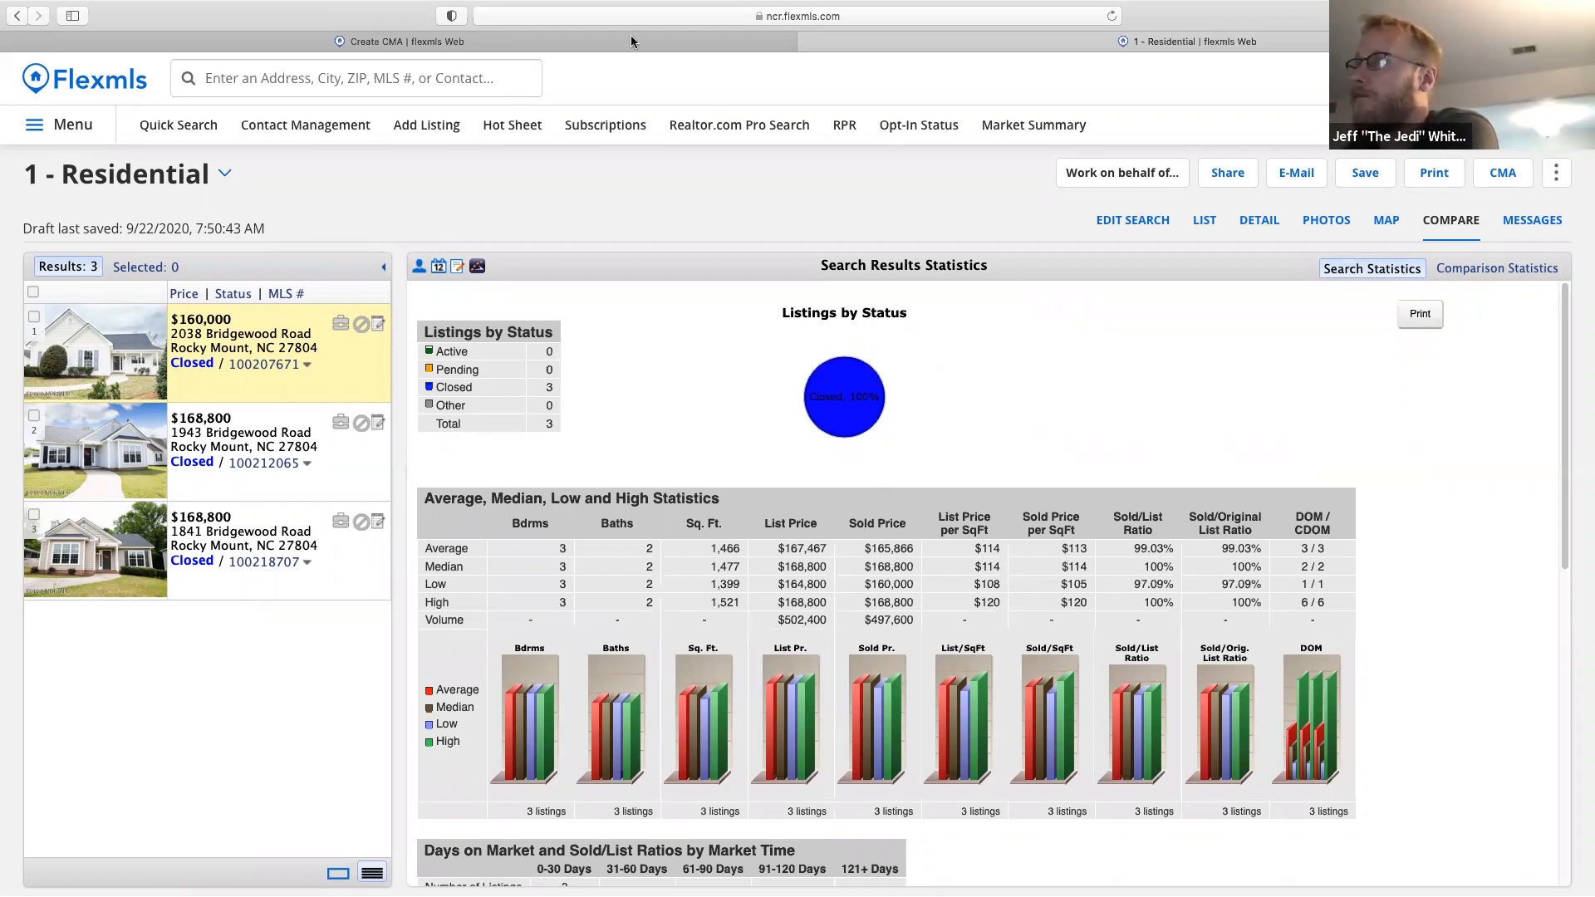
pyautogui.click(591, 40)
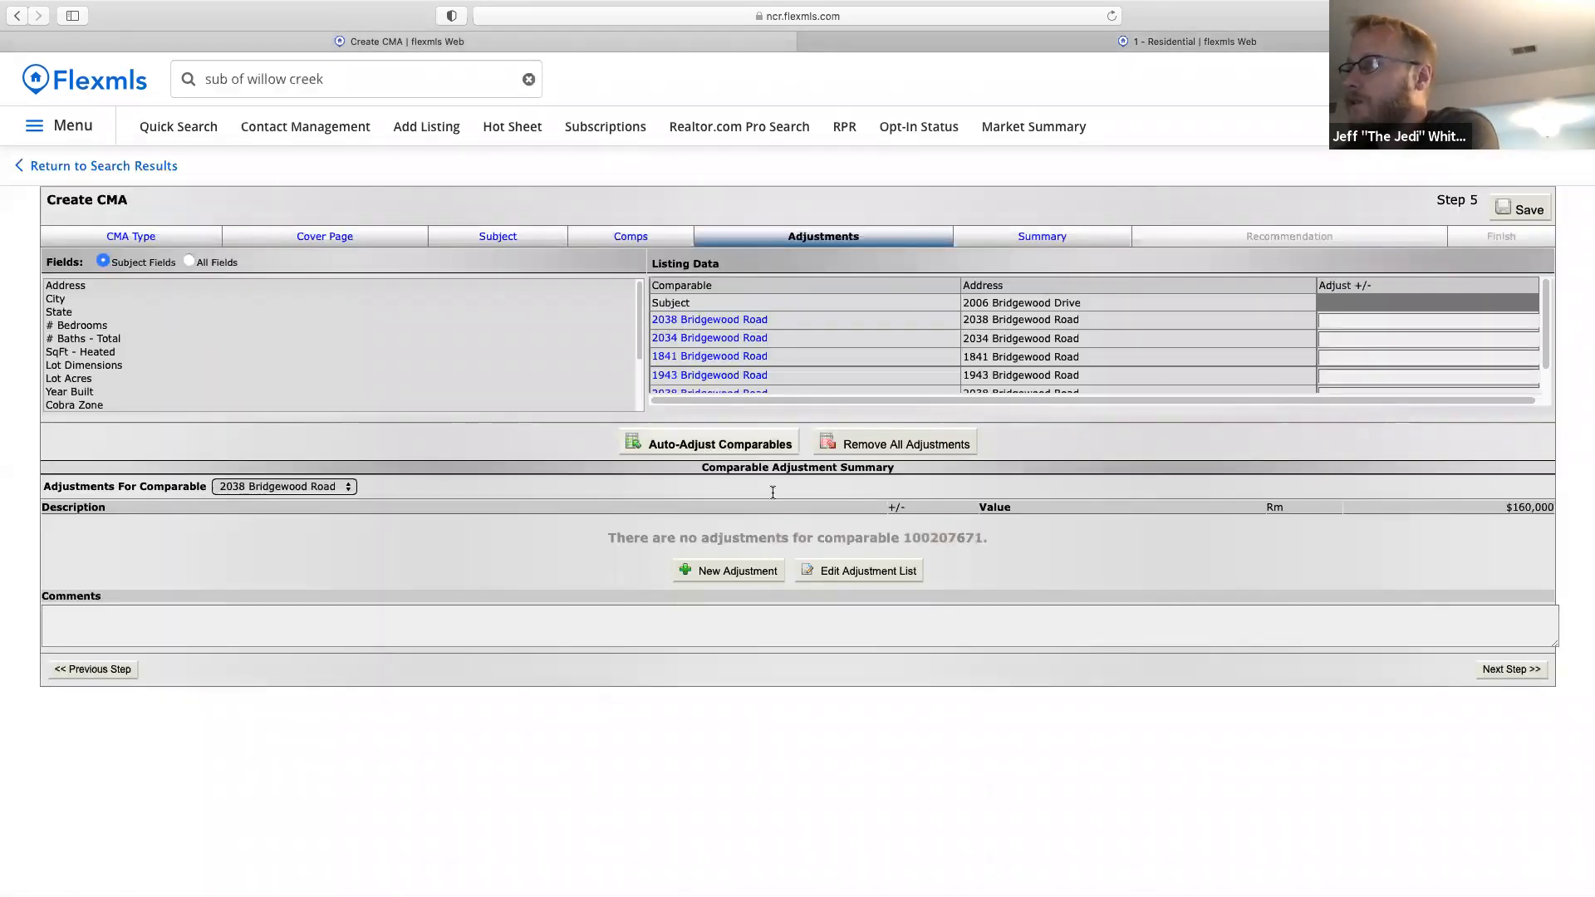
# Auto-adjust all comparables, review their SqFt - Heated adjustments, and advance to the Summary step.
pyautogui.click(843, 572)
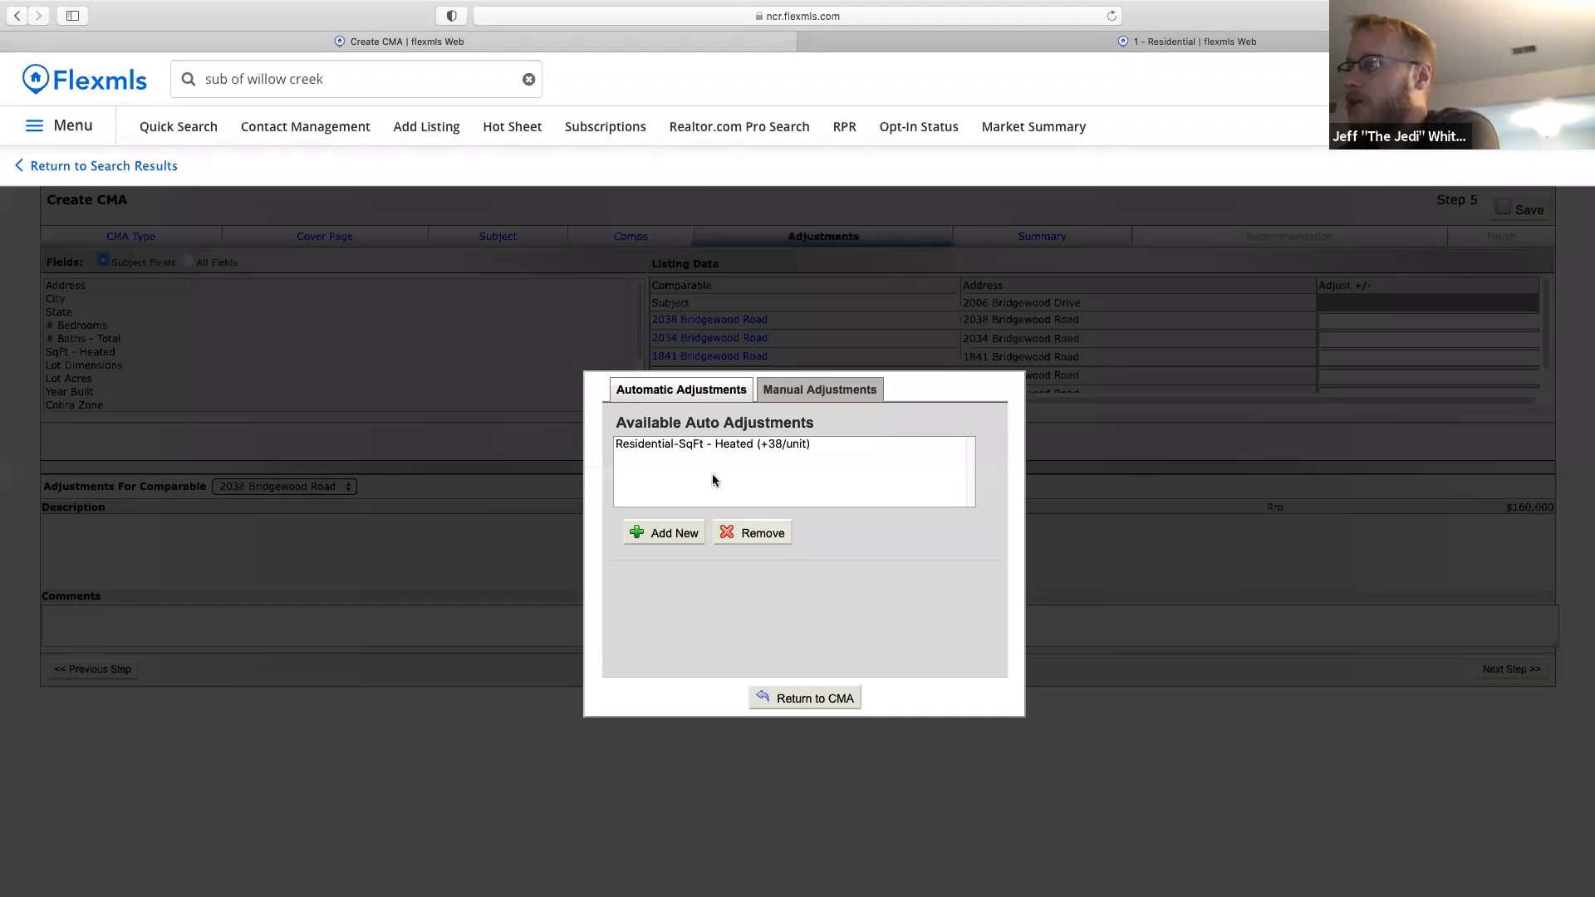
pyautogui.click(803, 698)
pyautogui.click(762, 450)
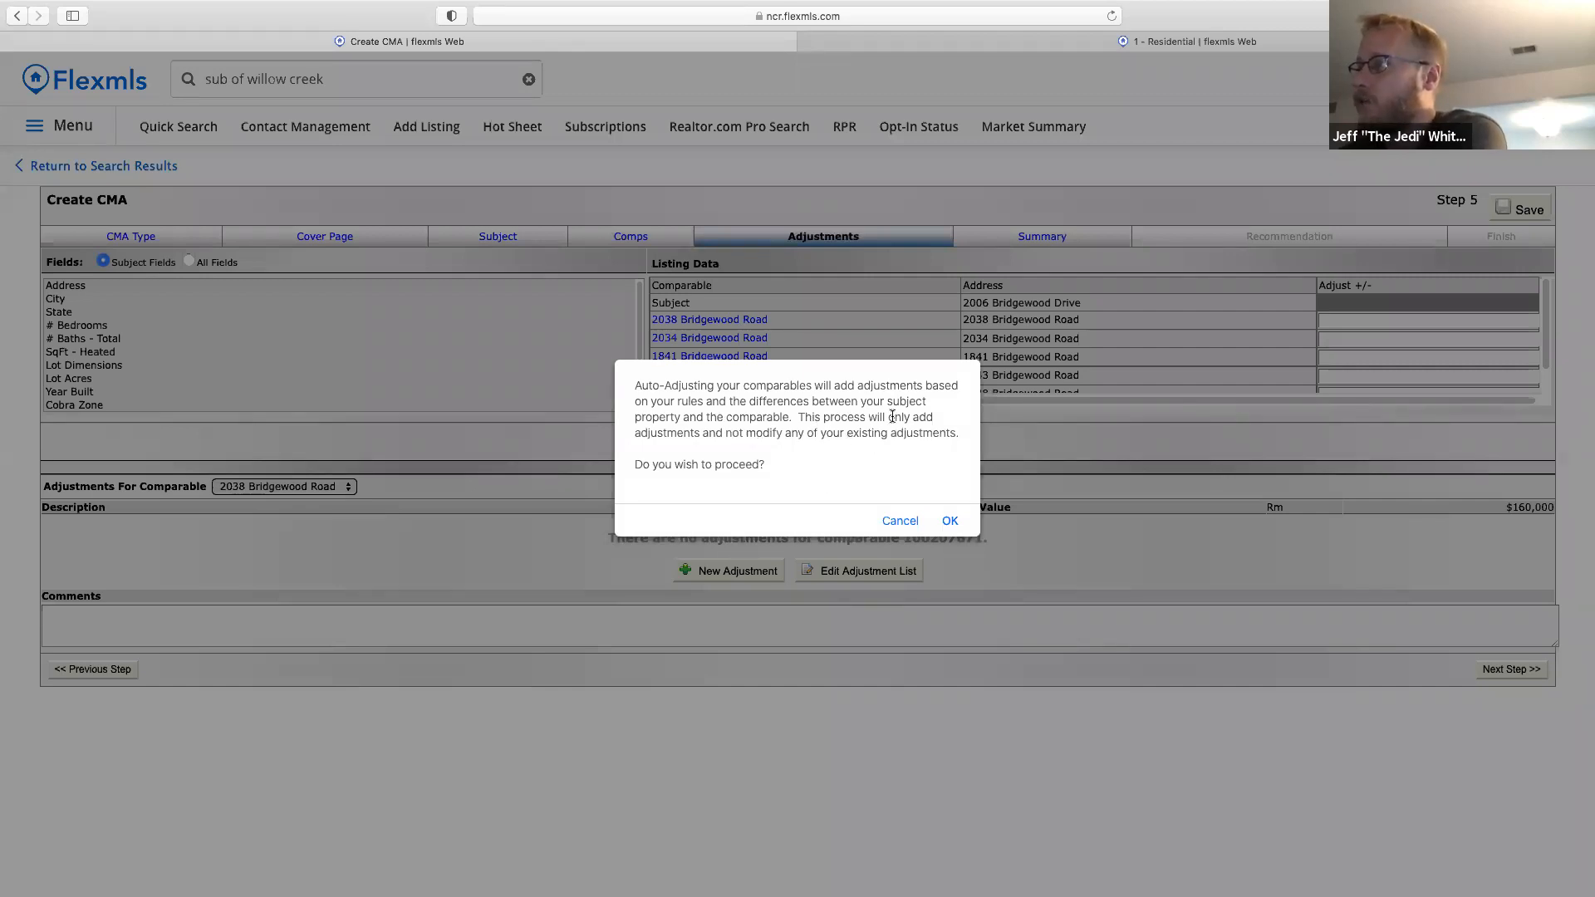
pyautogui.click(950, 522)
pyautogui.click(947, 469)
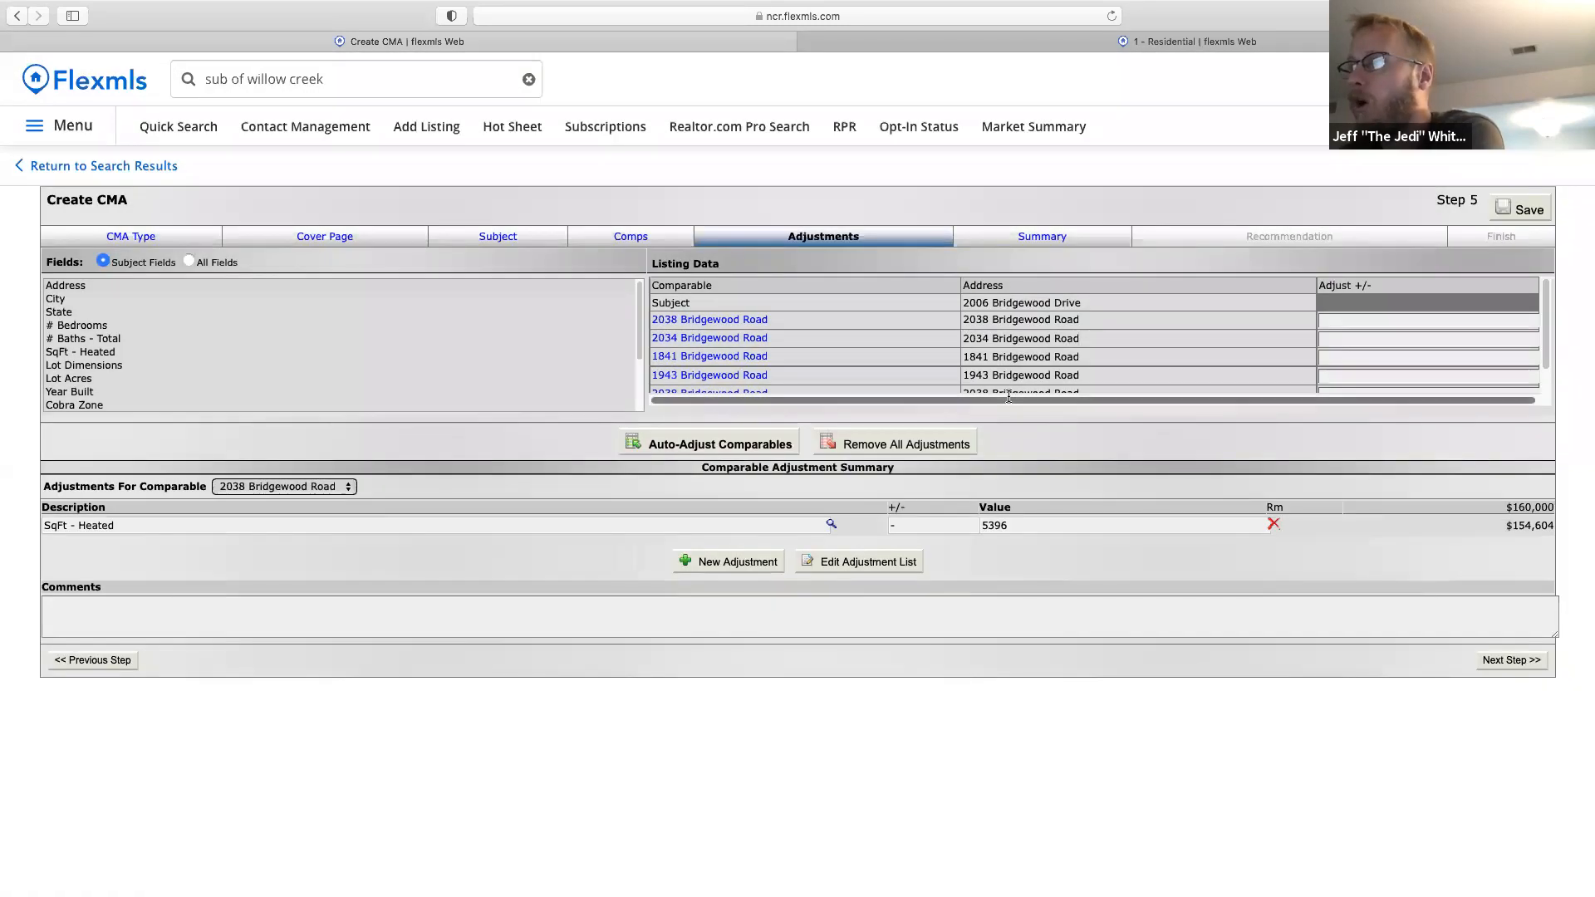
pyautogui.click(104, 354)
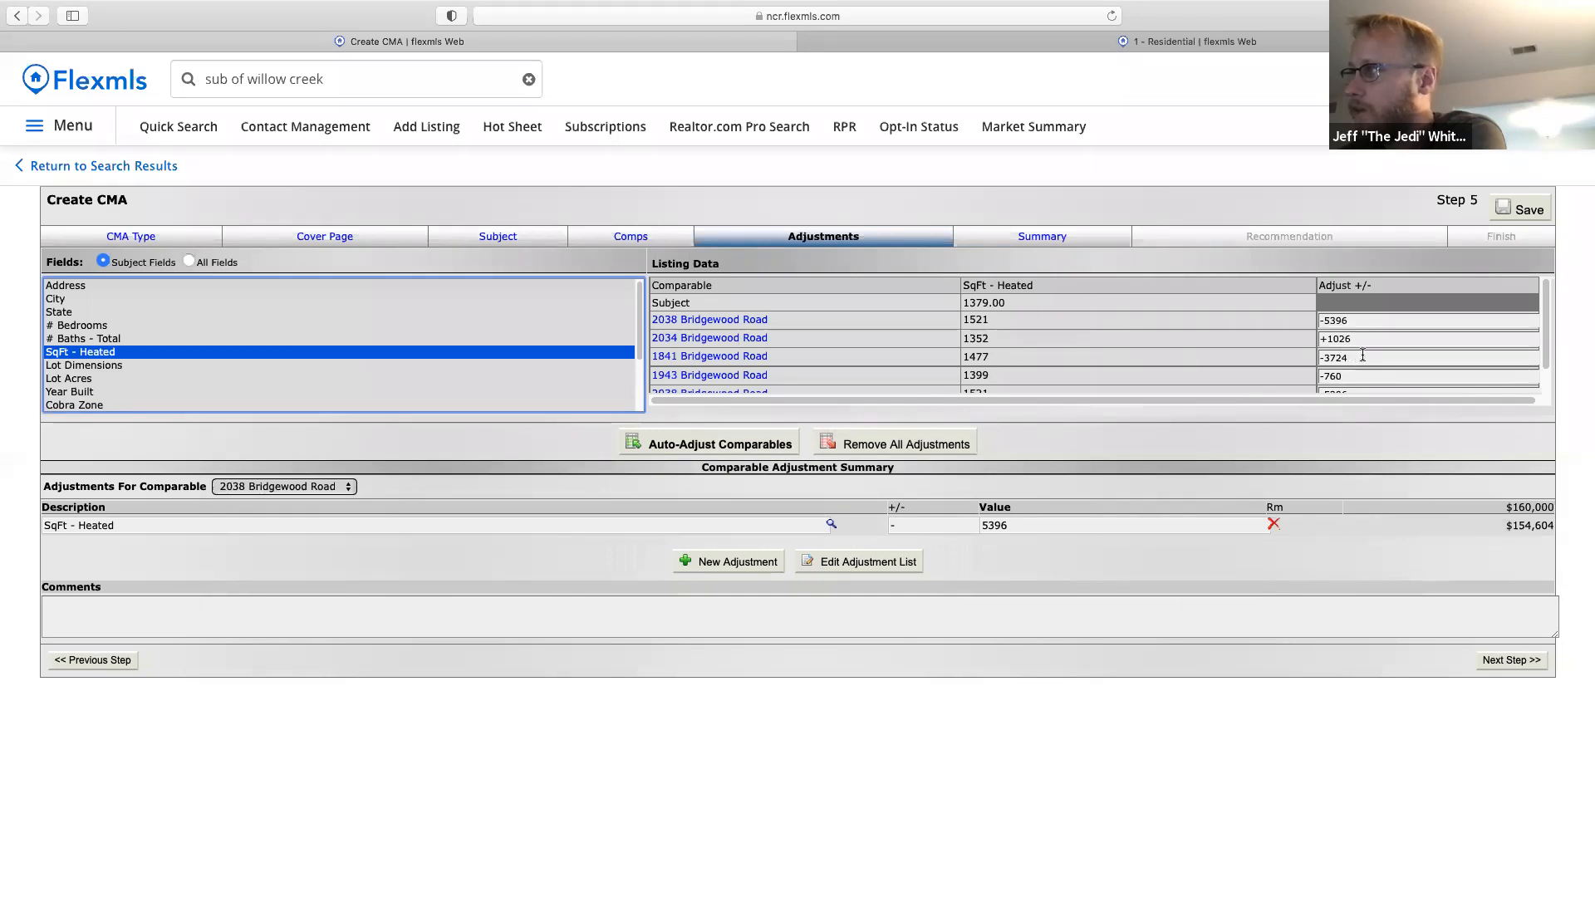
pyautogui.moveTo(1548, 342); pyautogui.dragTo(1547, 370)
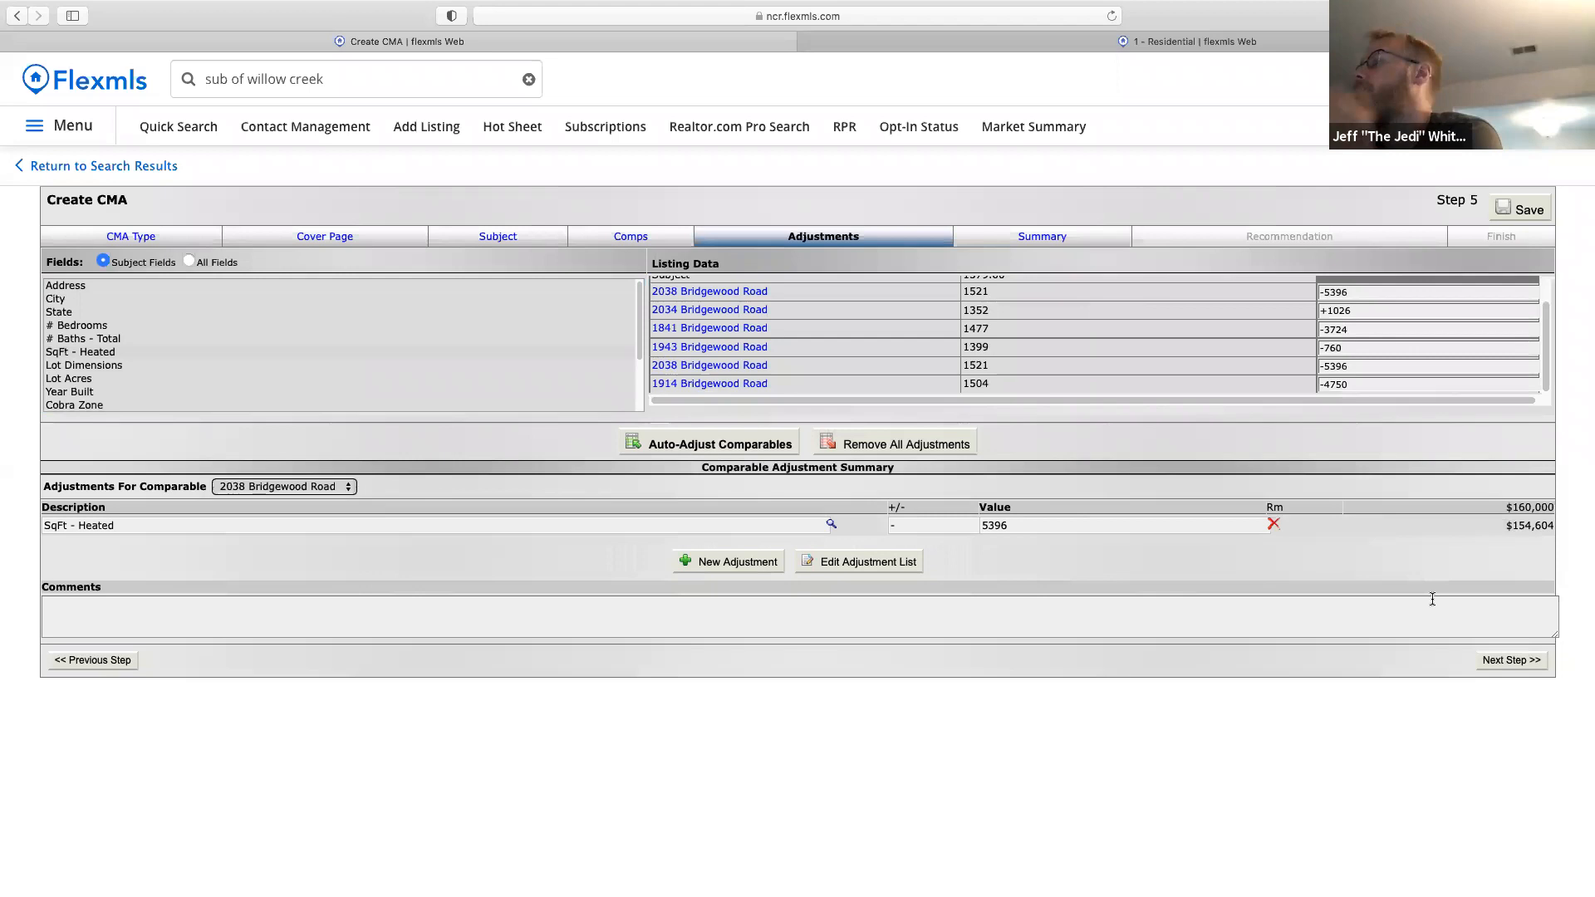
pyautogui.click(1520, 660)
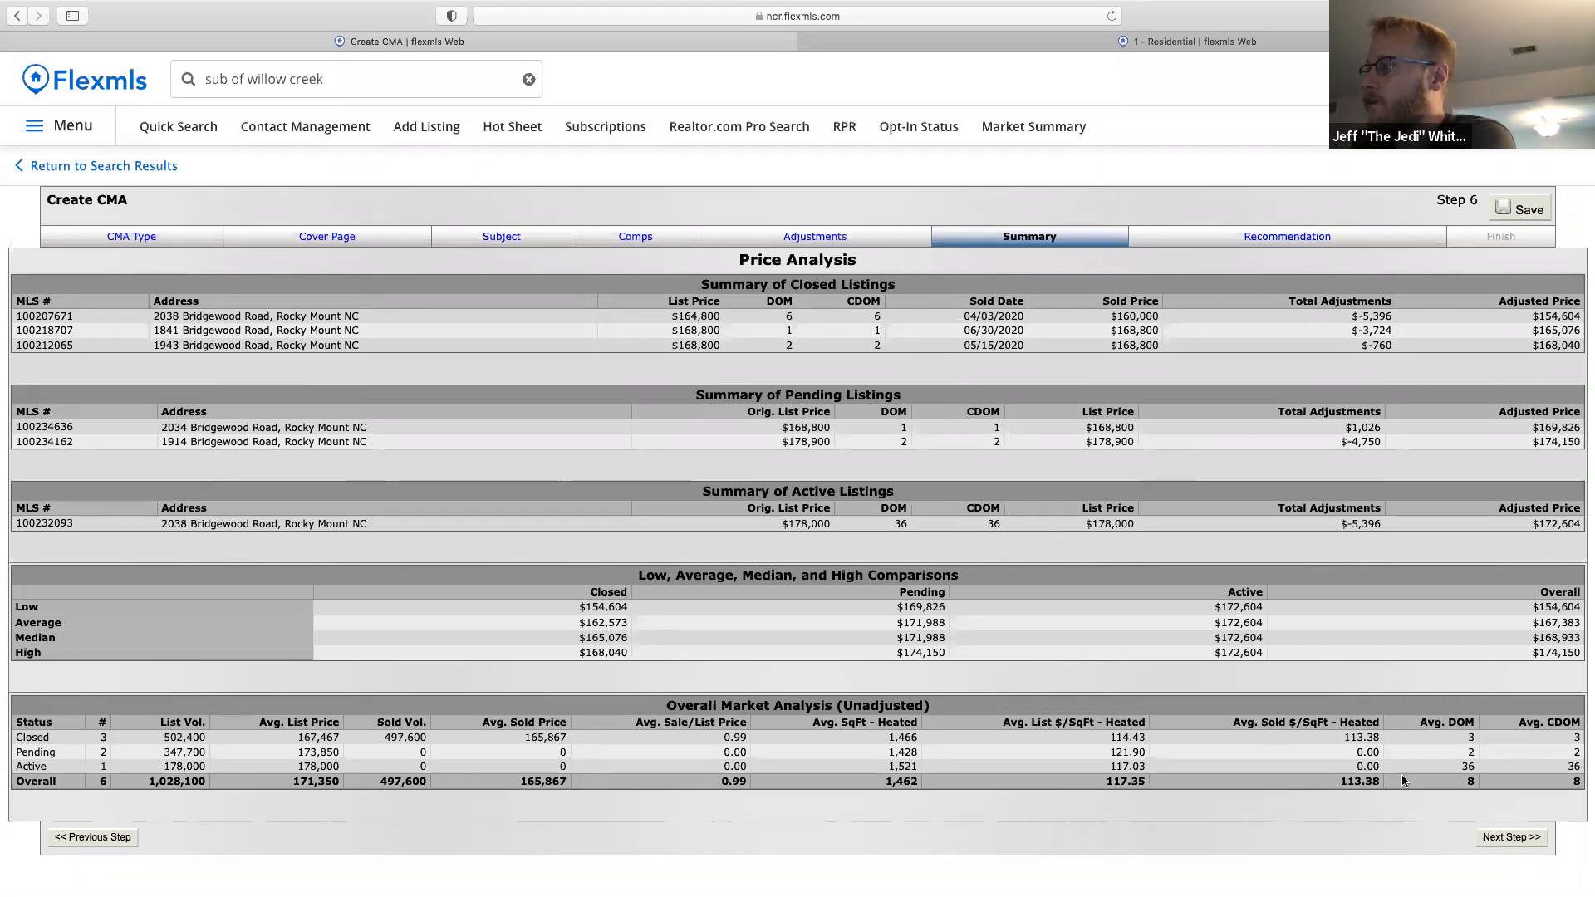
# Set a 3% range around the $162,573 recommendation, giving $157,696 to $167,450.
pyautogui.click(1511, 836)
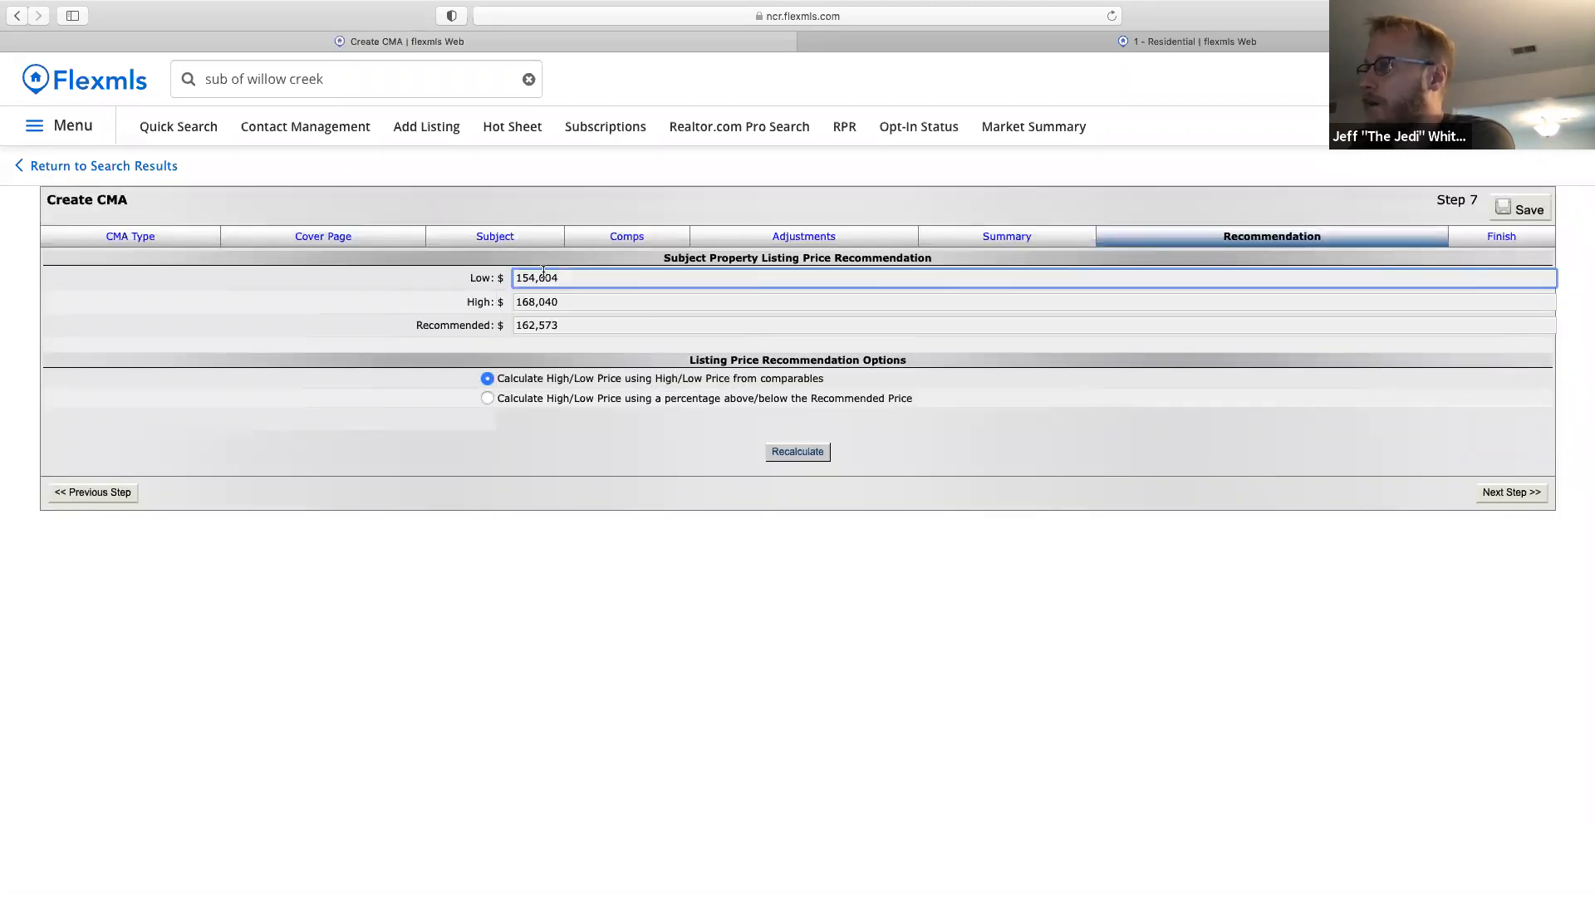
pyautogui.click(600, 403)
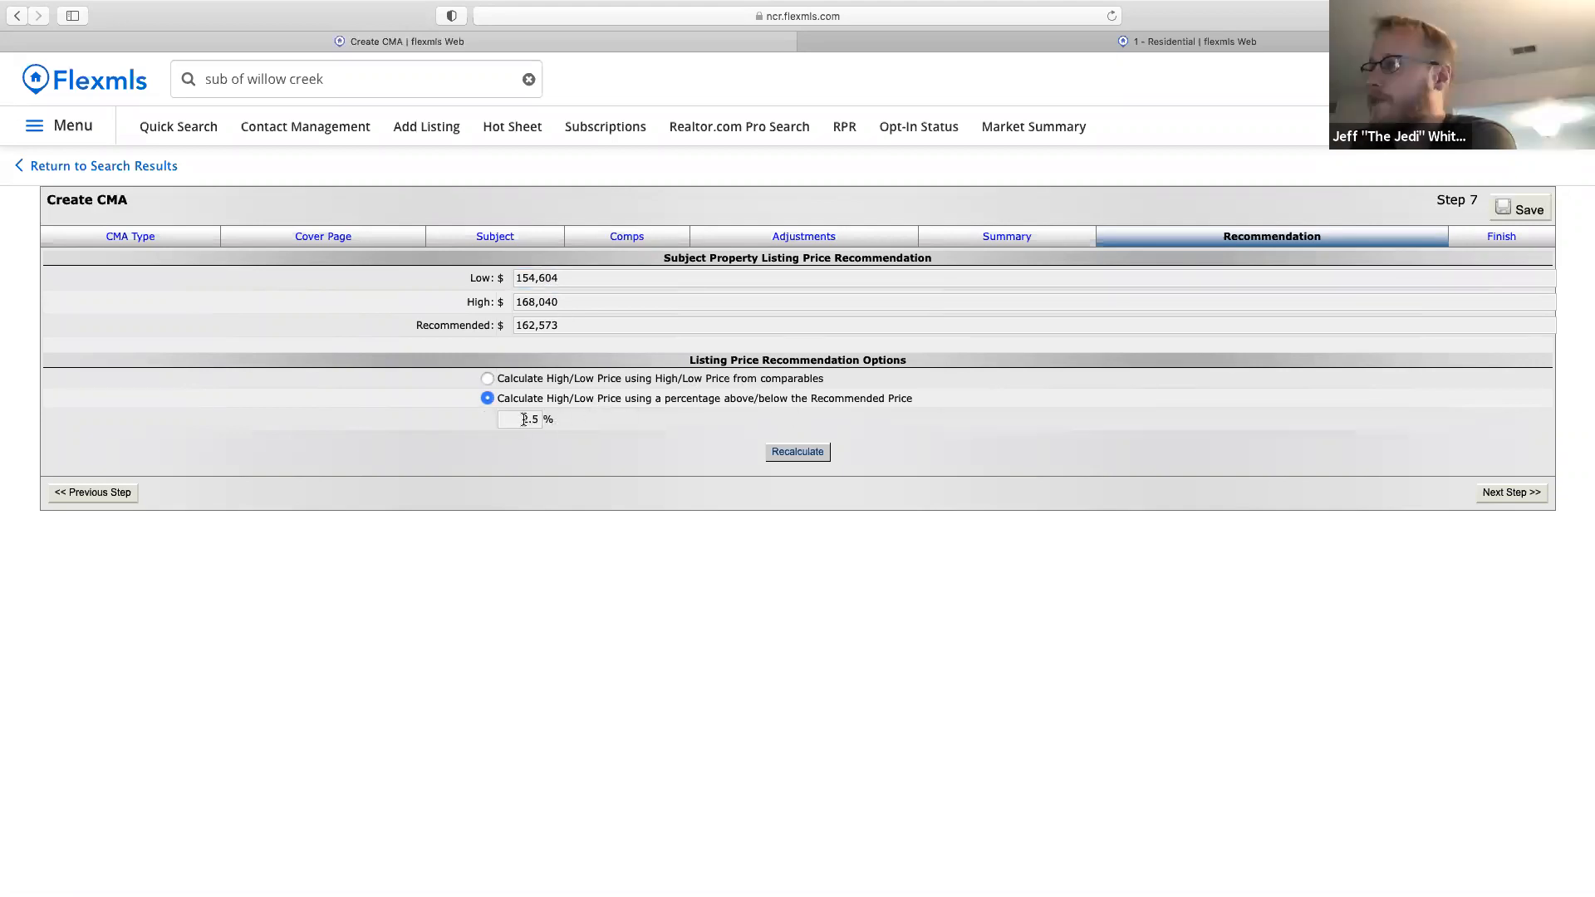
pyautogui.moveTo(523, 420); pyautogui.dragTo(589, 428)
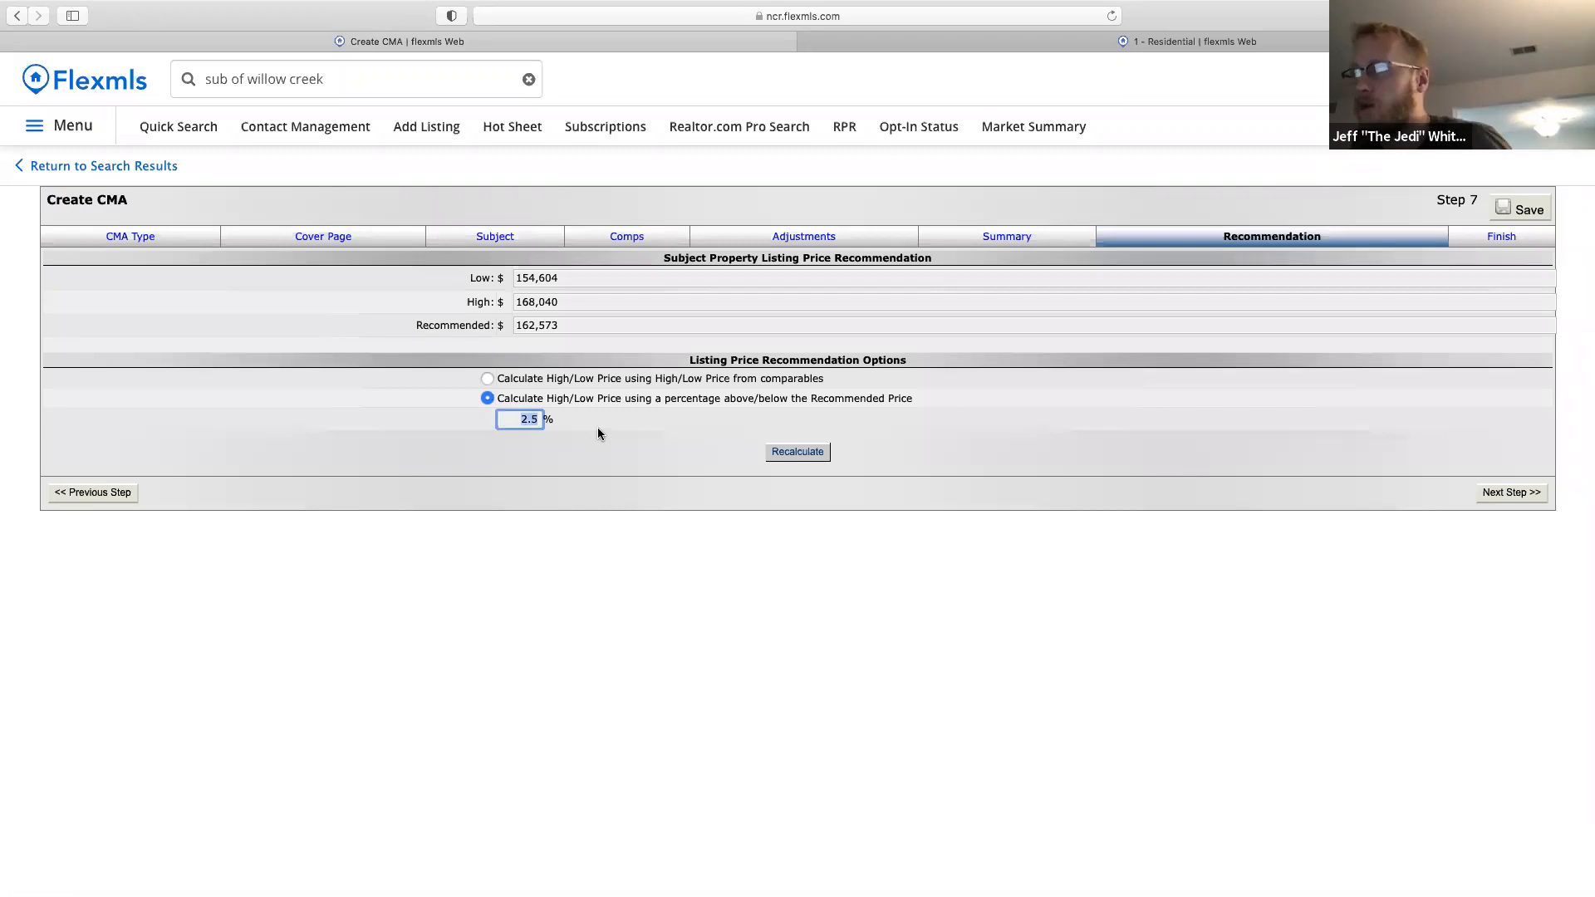
pyautogui.write('3')
pyautogui.click(797, 453)
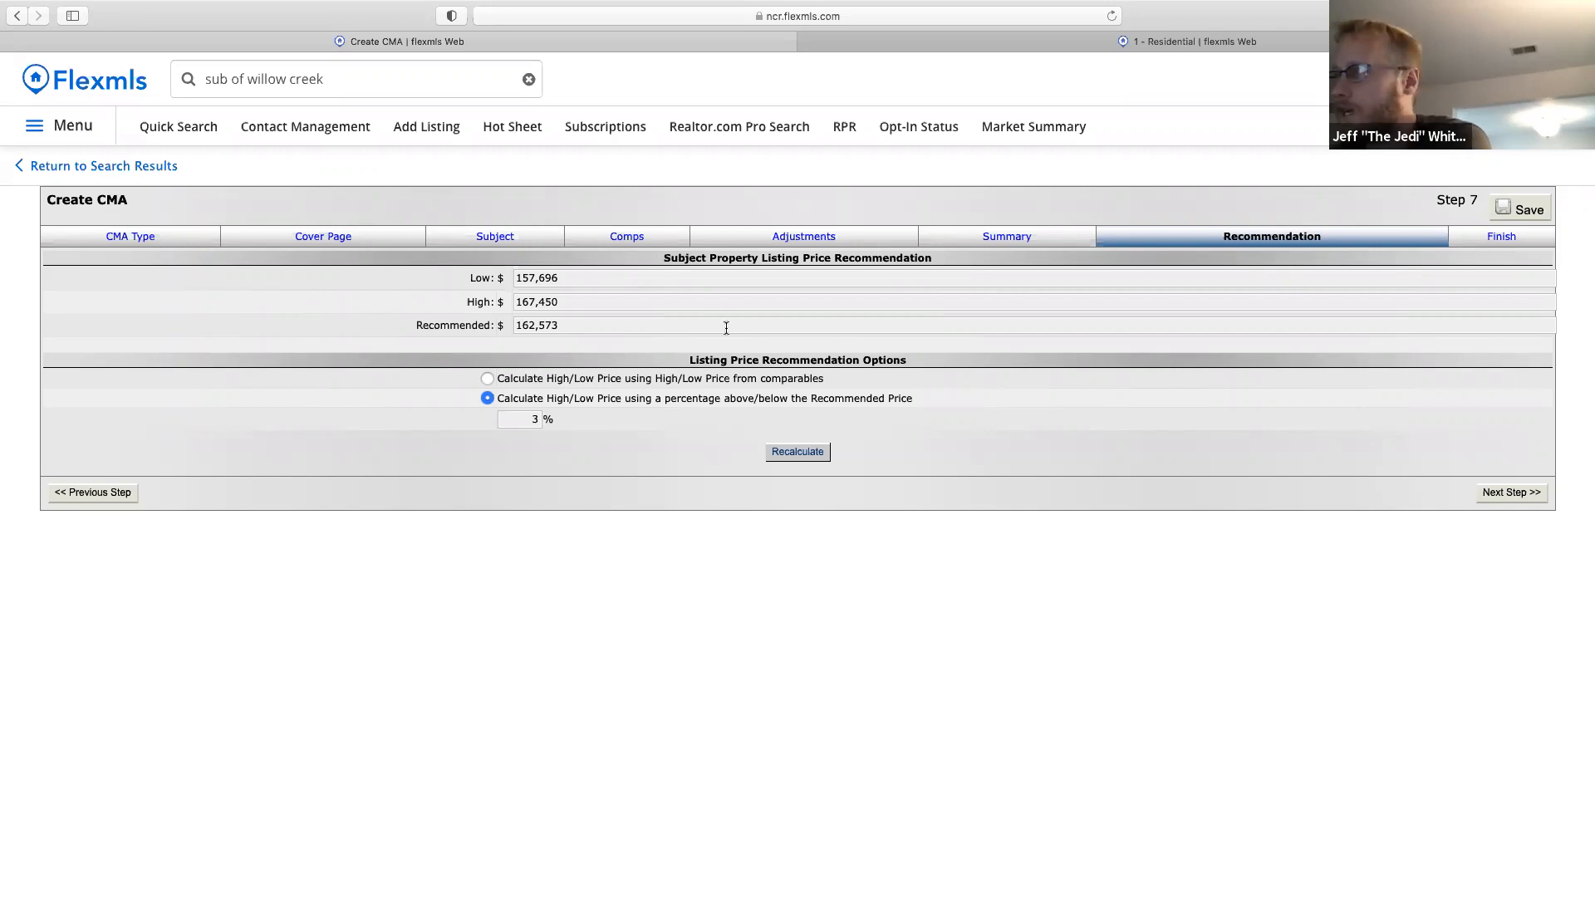
pyautogui.click(1489, 493)
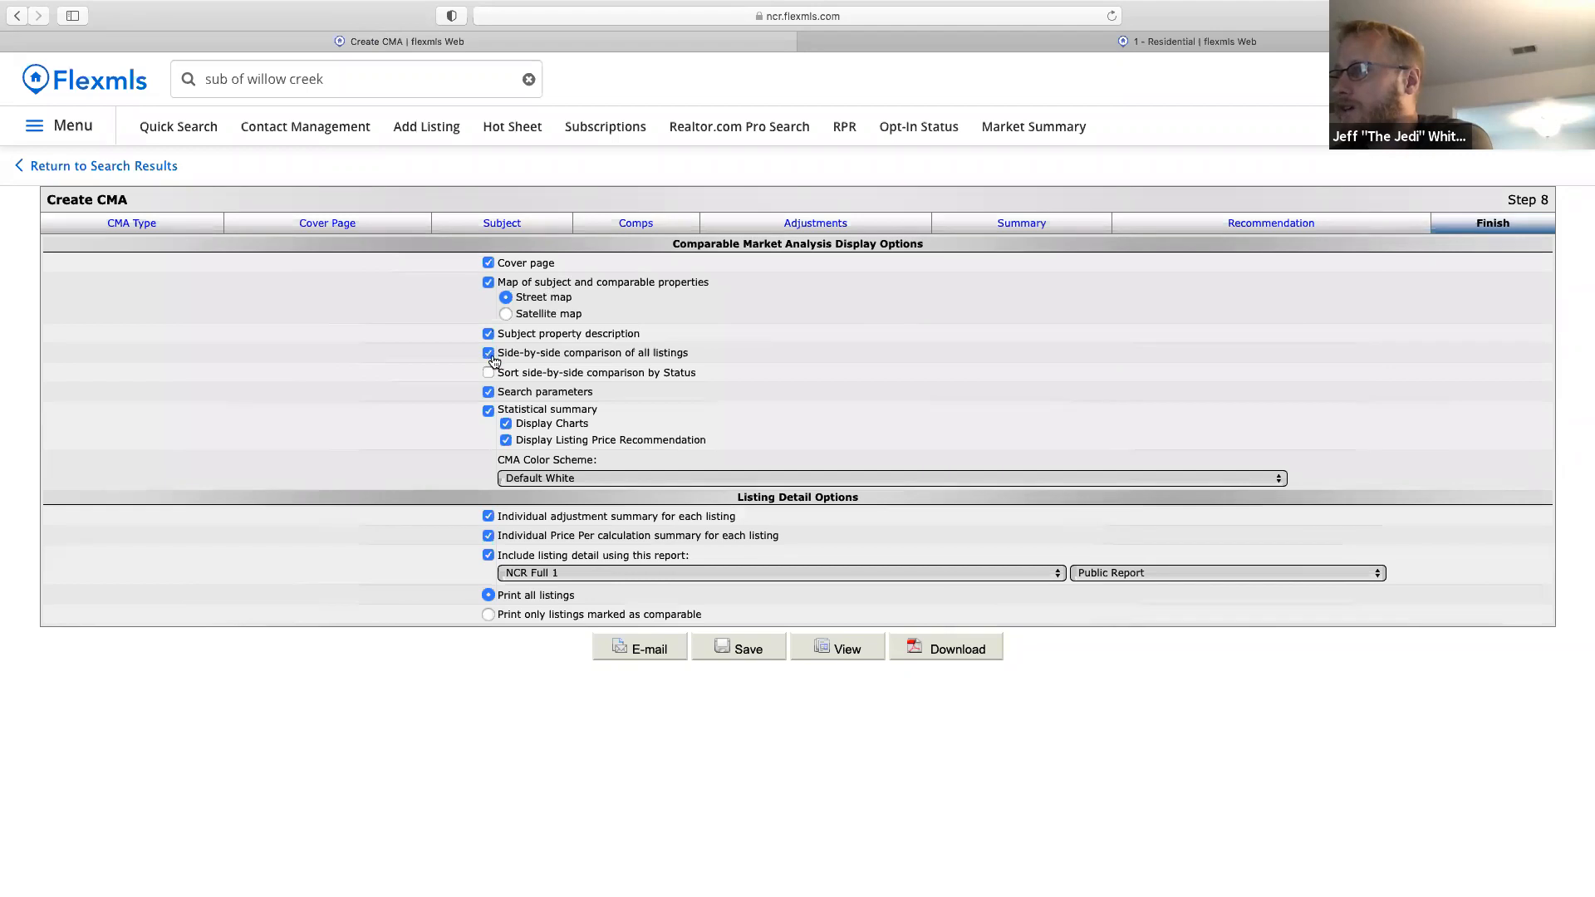
# Uncheck search parameters, statistical summary, and individual adjustment and price-per summaries.
pyautogui.click(489, 391)
pyautogui.click(489, 410)
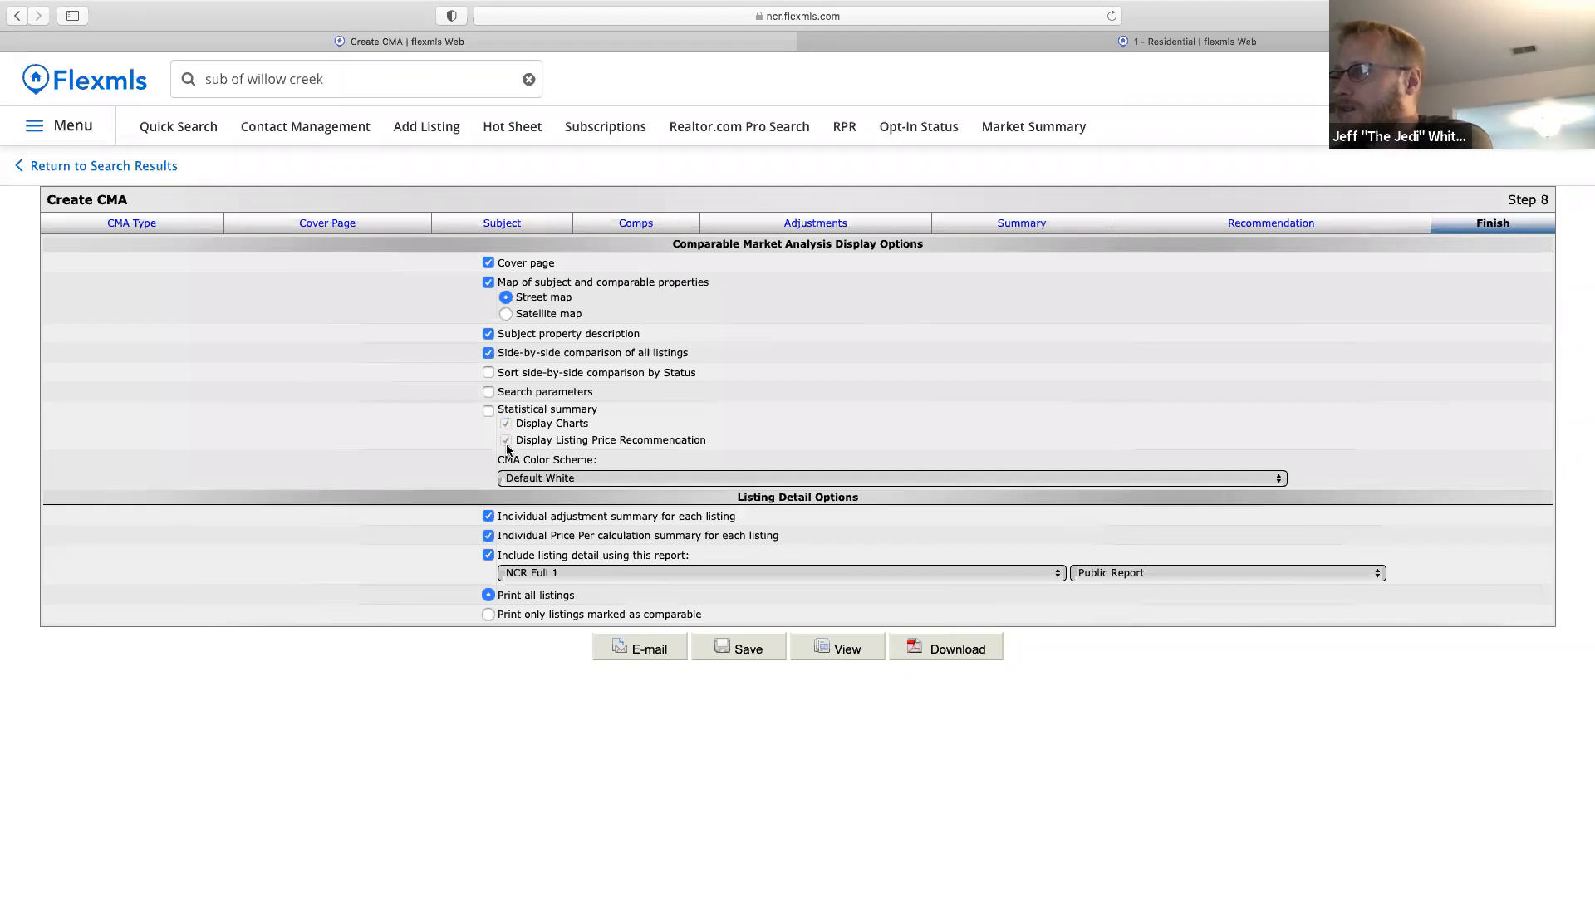
pyautogui.click(489, 516)
pyautogui.click(488, 535)
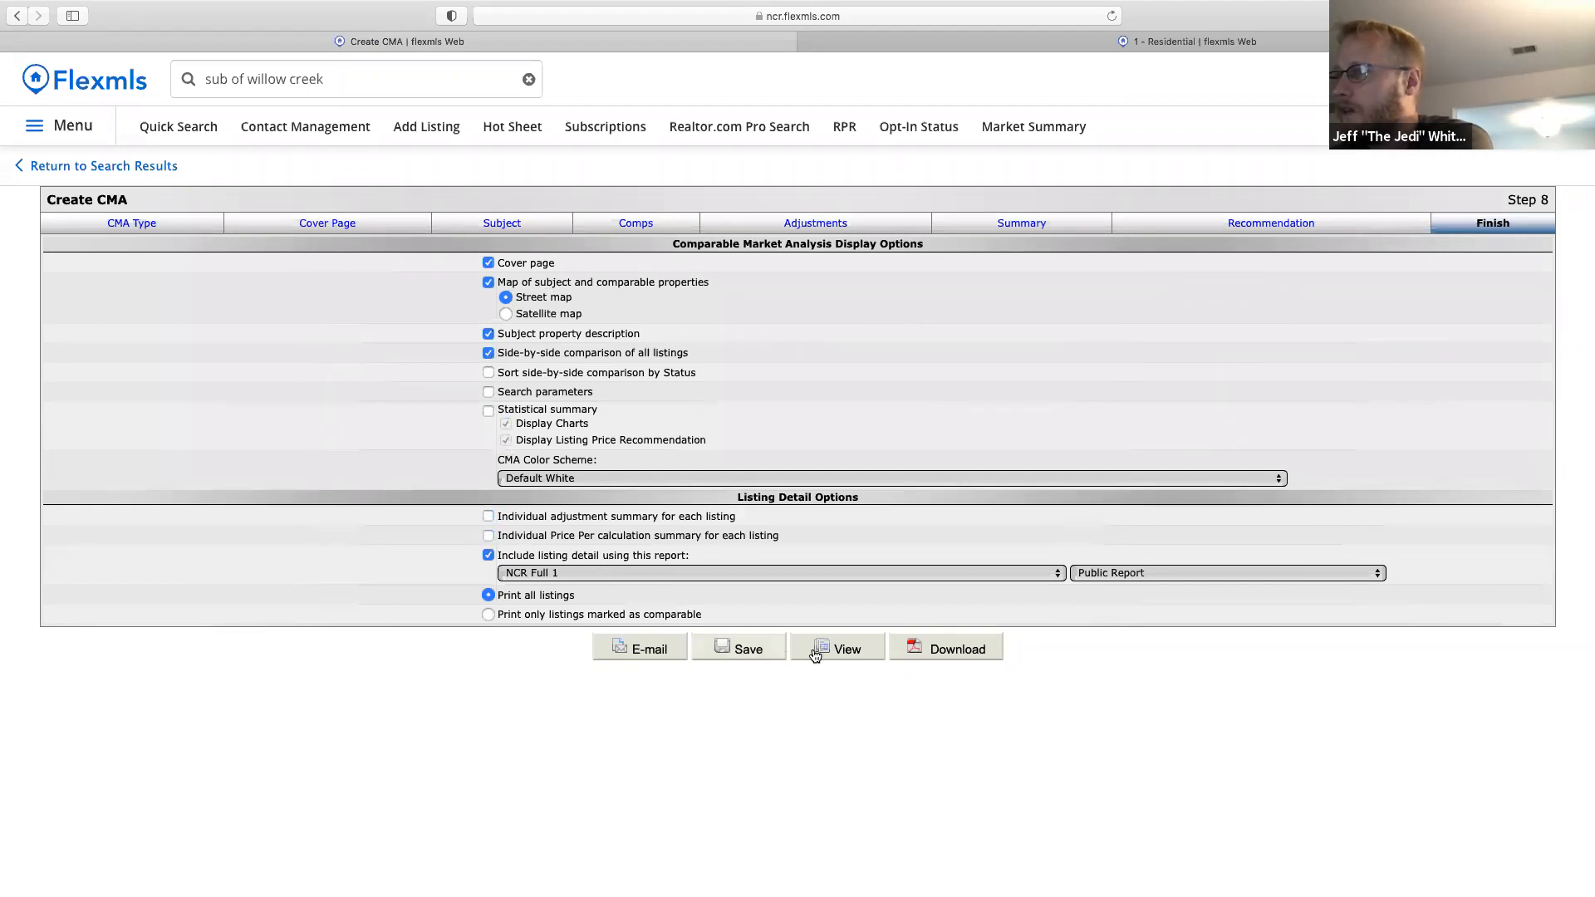
# Download the CMA report, allowing the download in Safari.
pyautogui.click(945, 653)
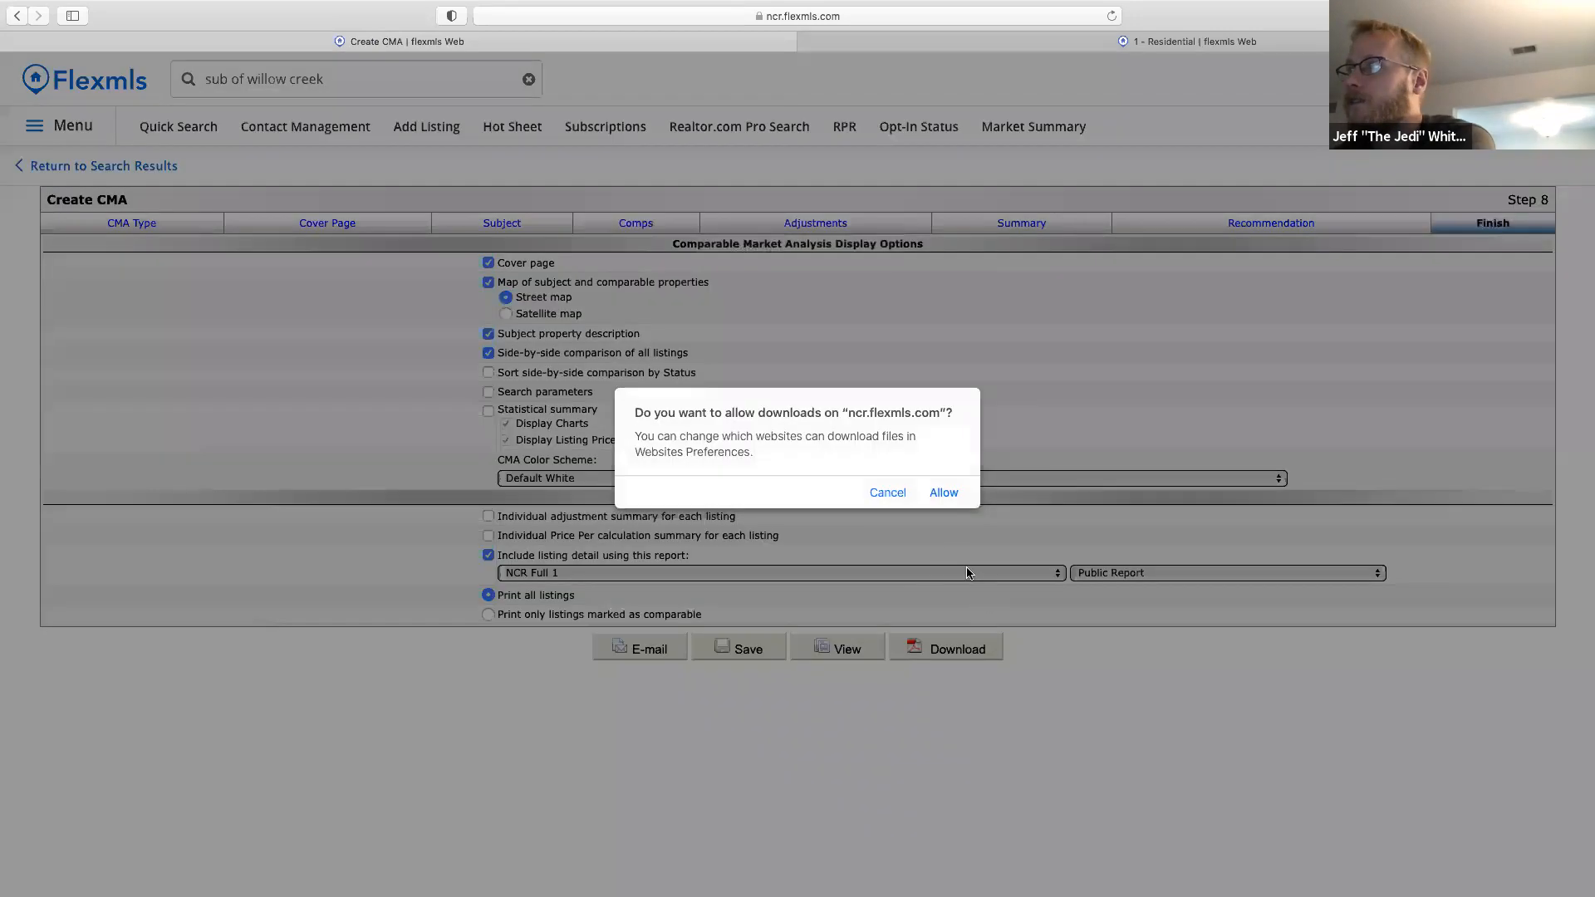
pyautogui.click(944, 493)
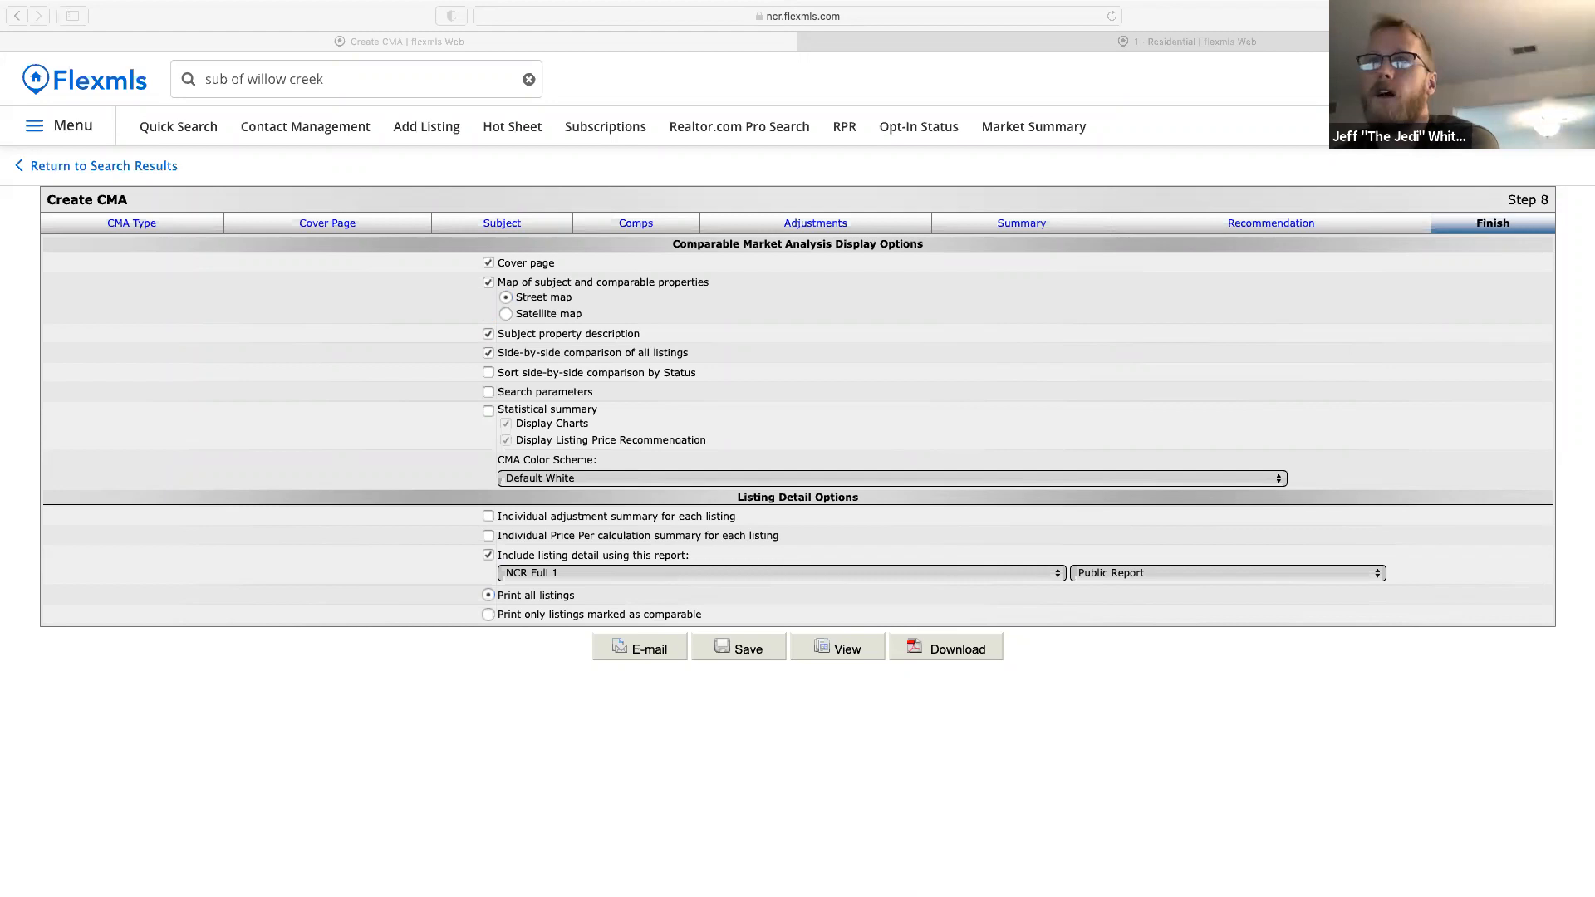
pyautogui.click(402, 54)
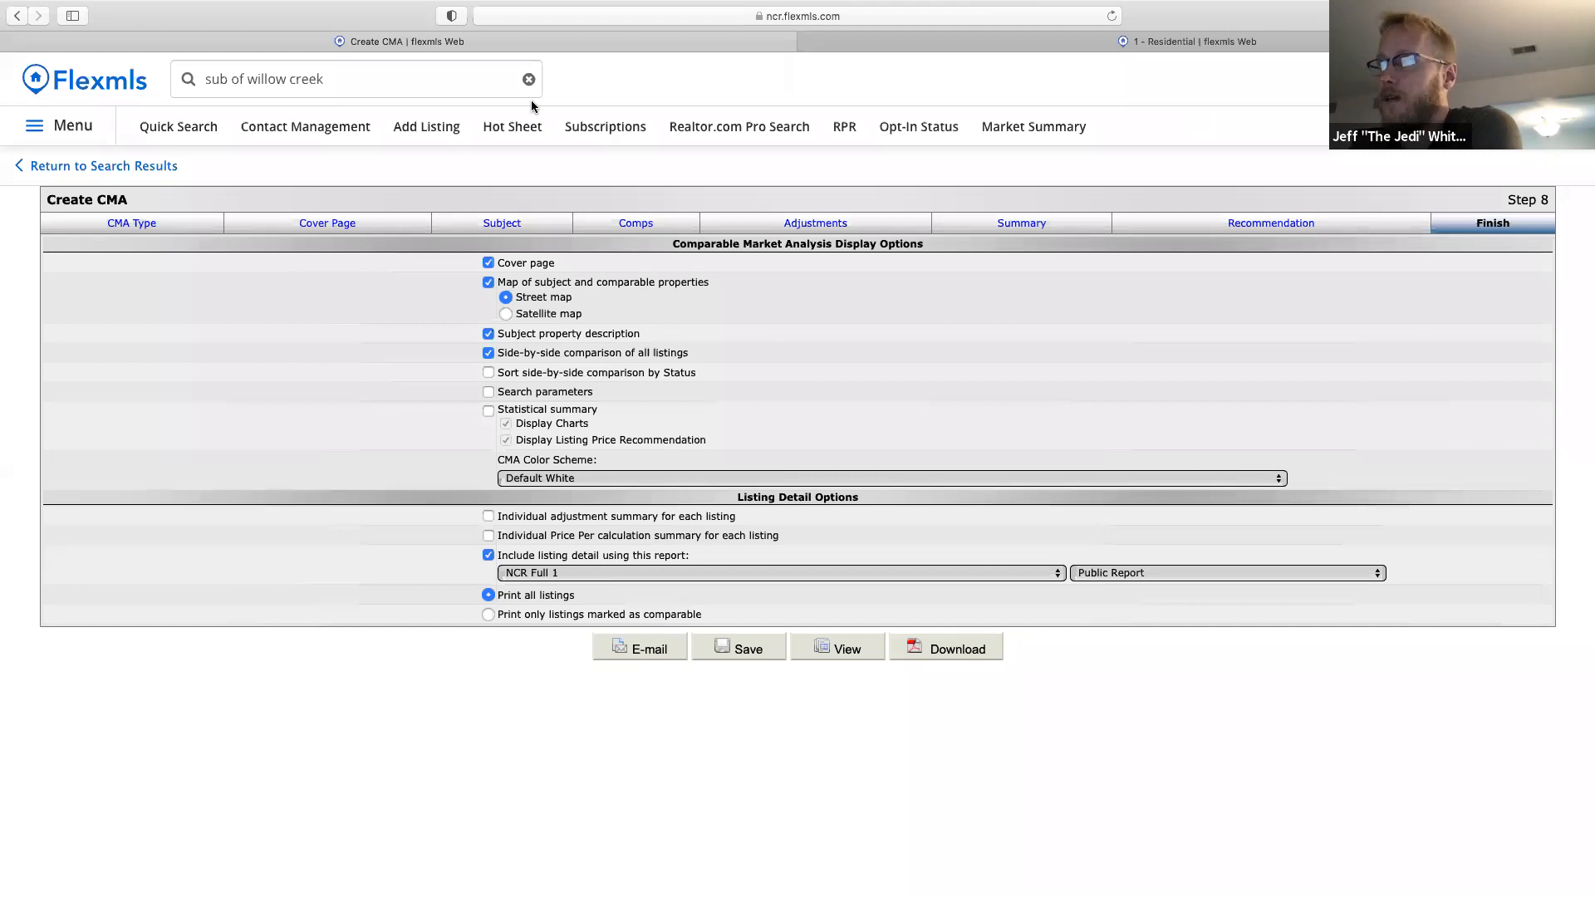
# Leave the CMA page for Quick Search and close the extra Flexmls tab.
pyautogui.click(187, 127)
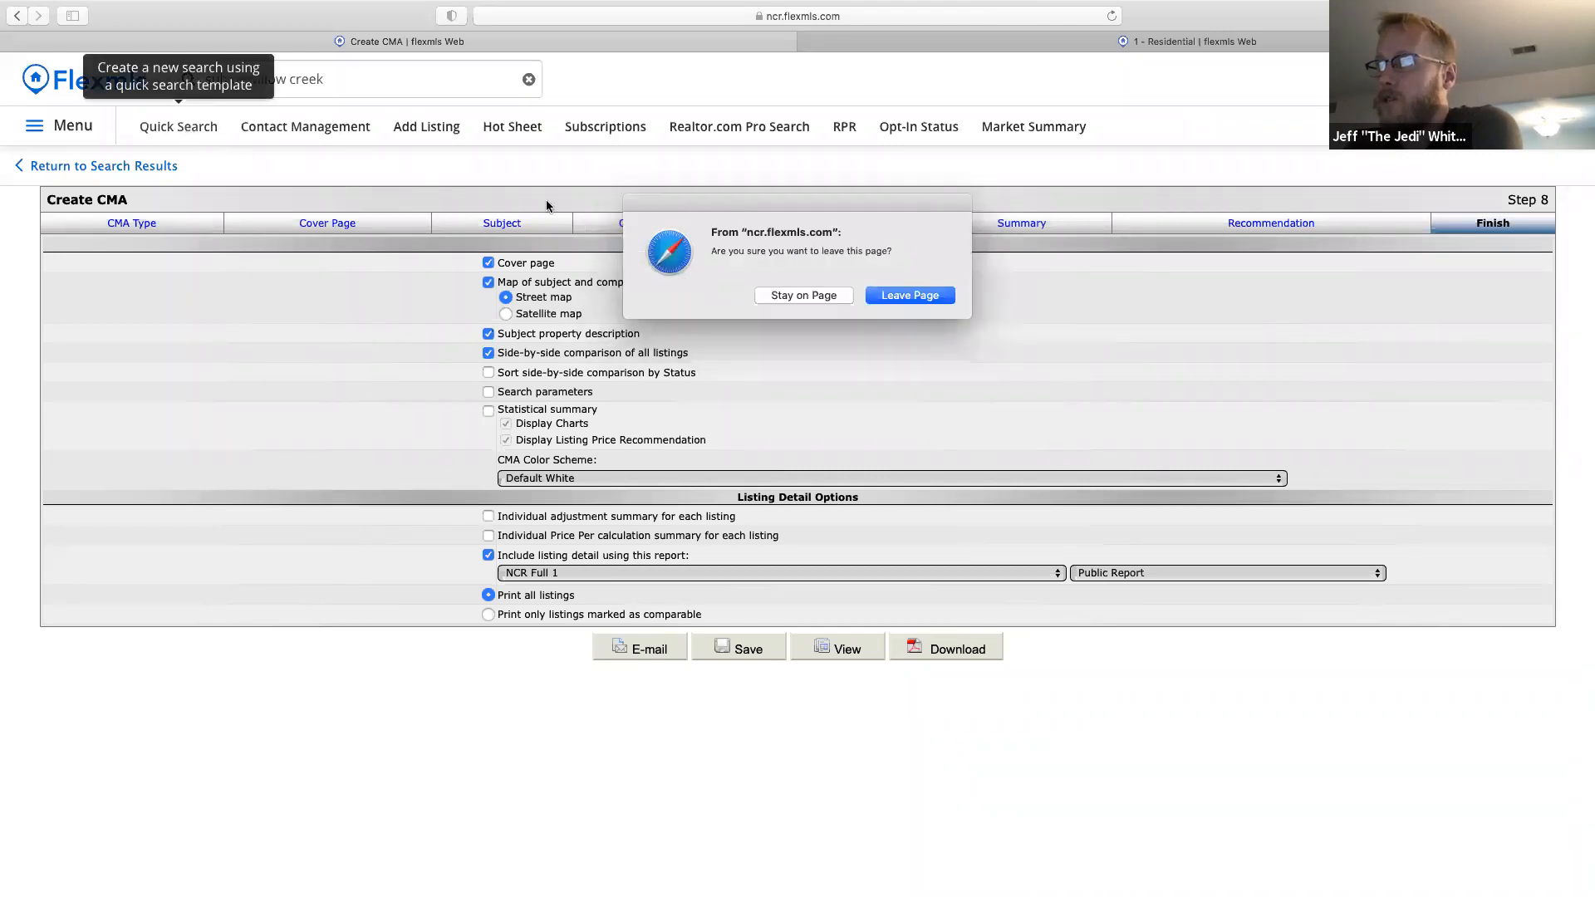
pyautogui.click(908, 297)
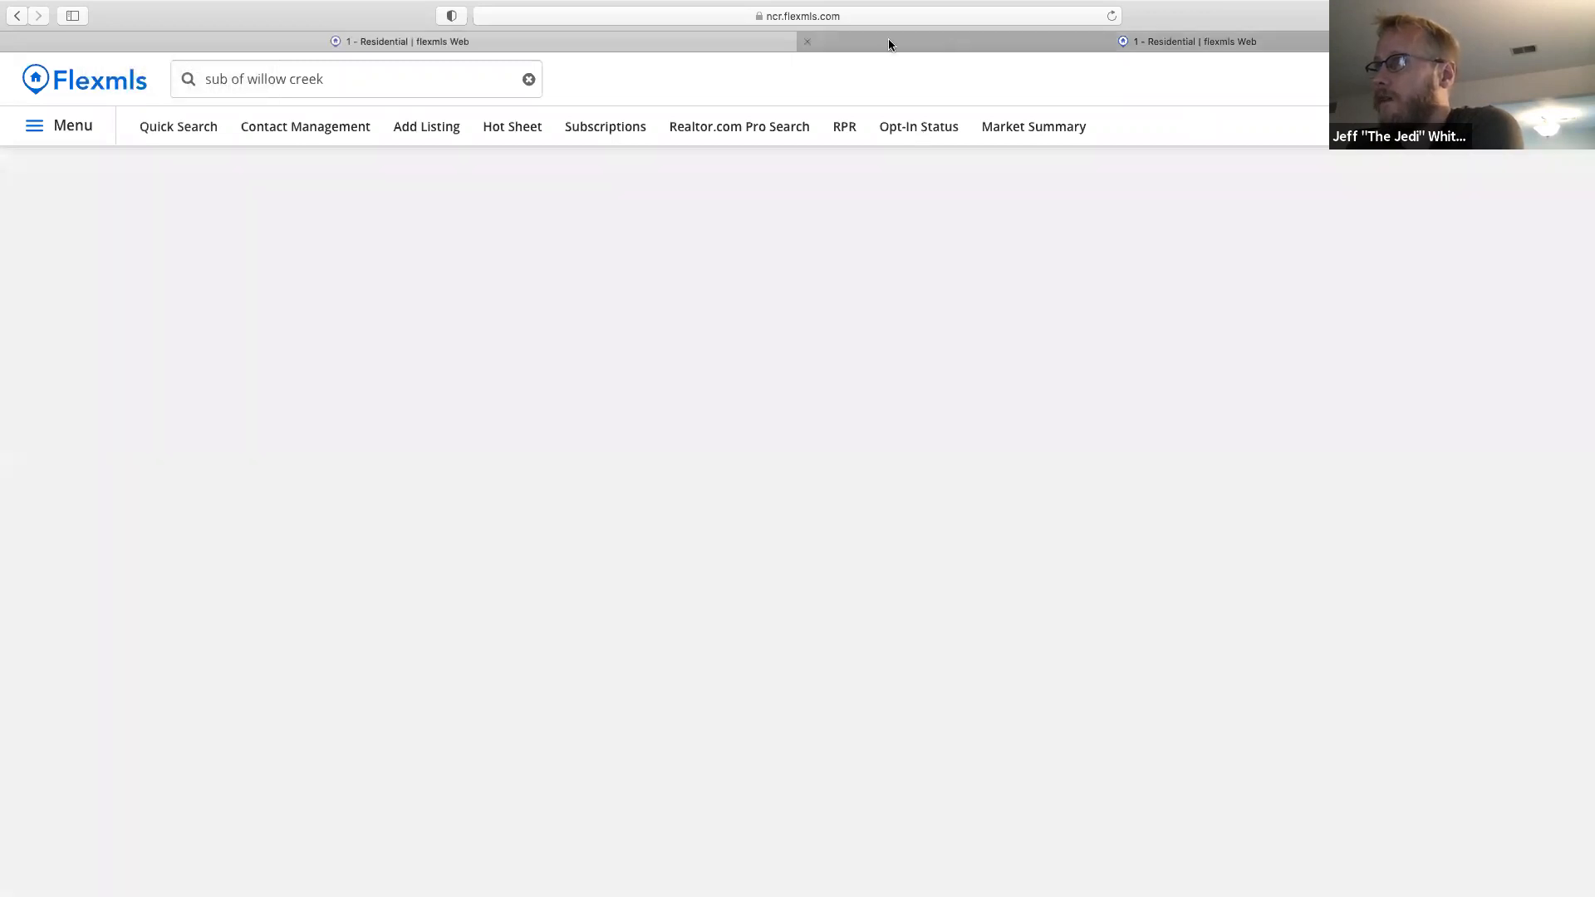
pyautogui.click(807, 42)
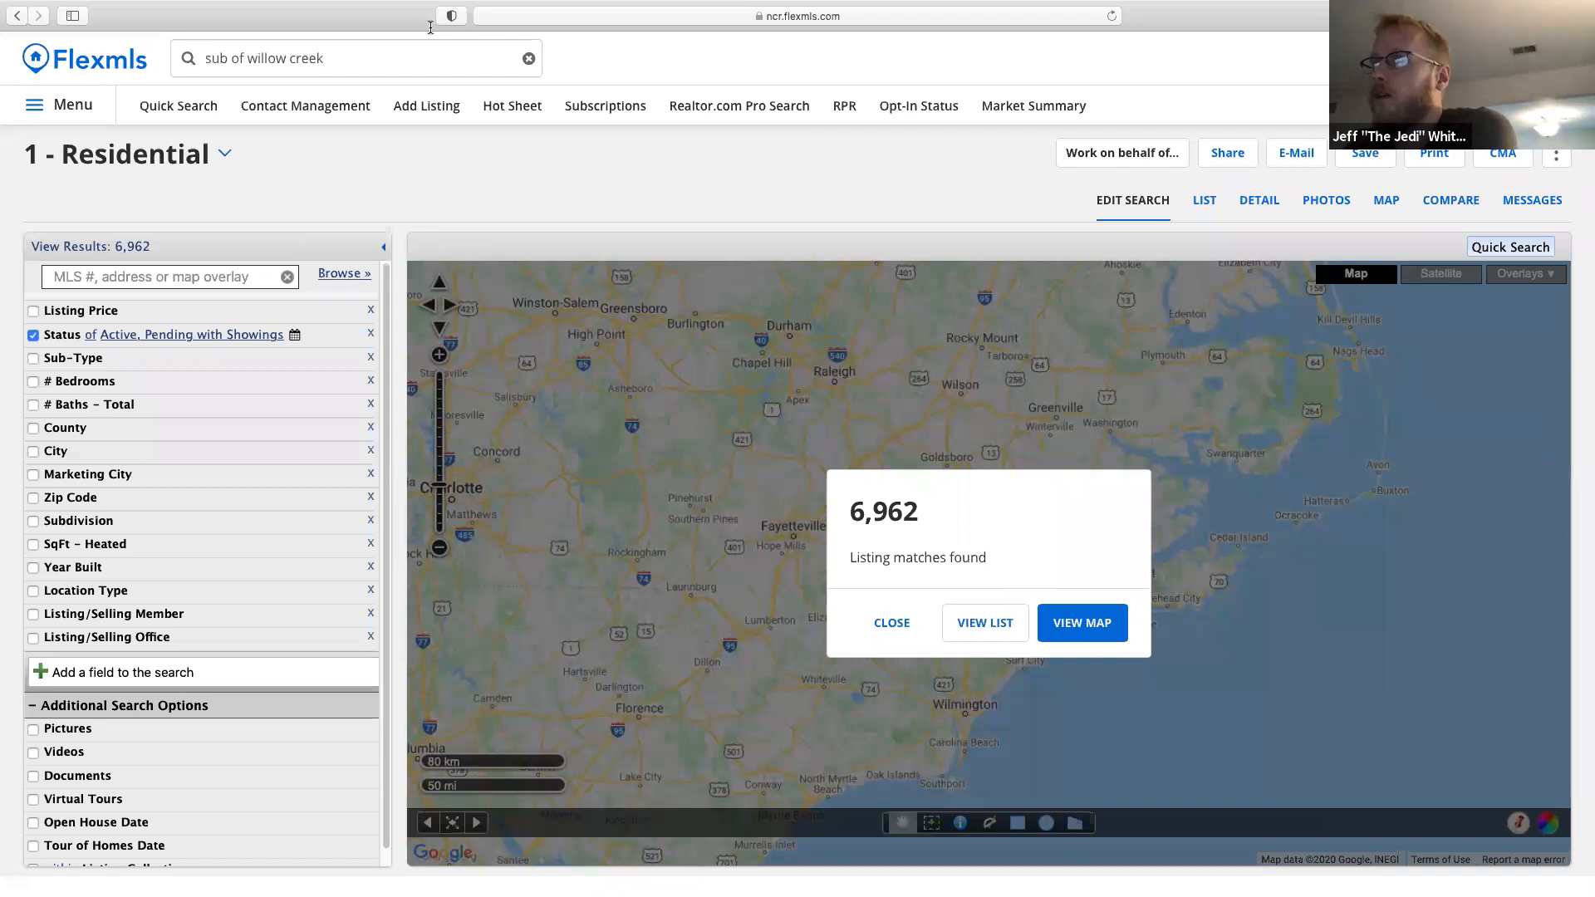
pyautogui.click(344, 58)
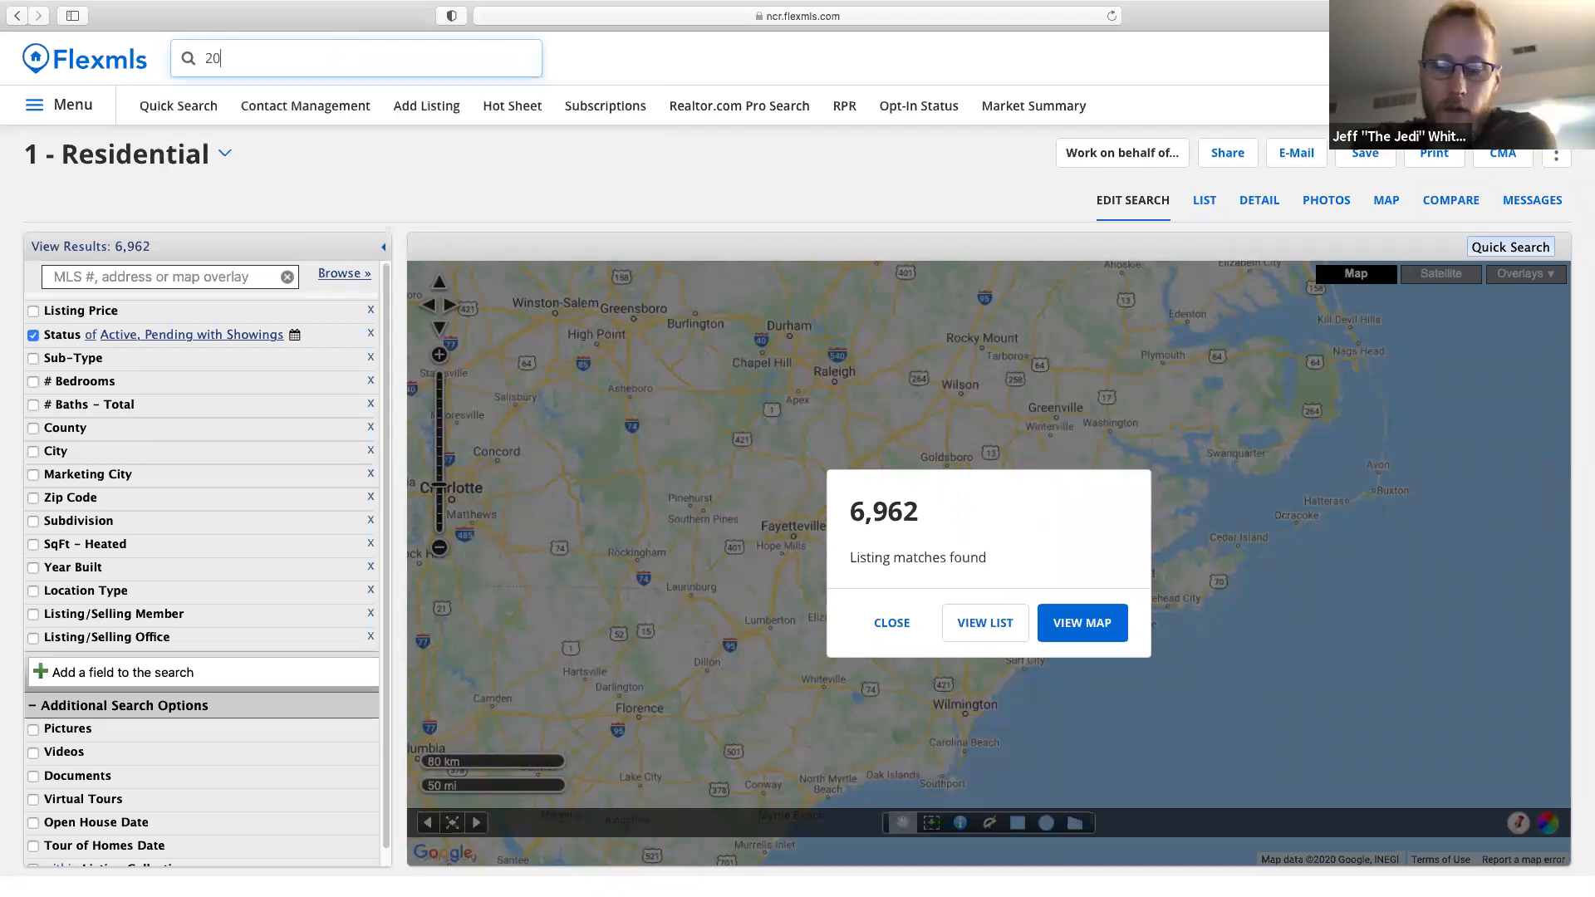
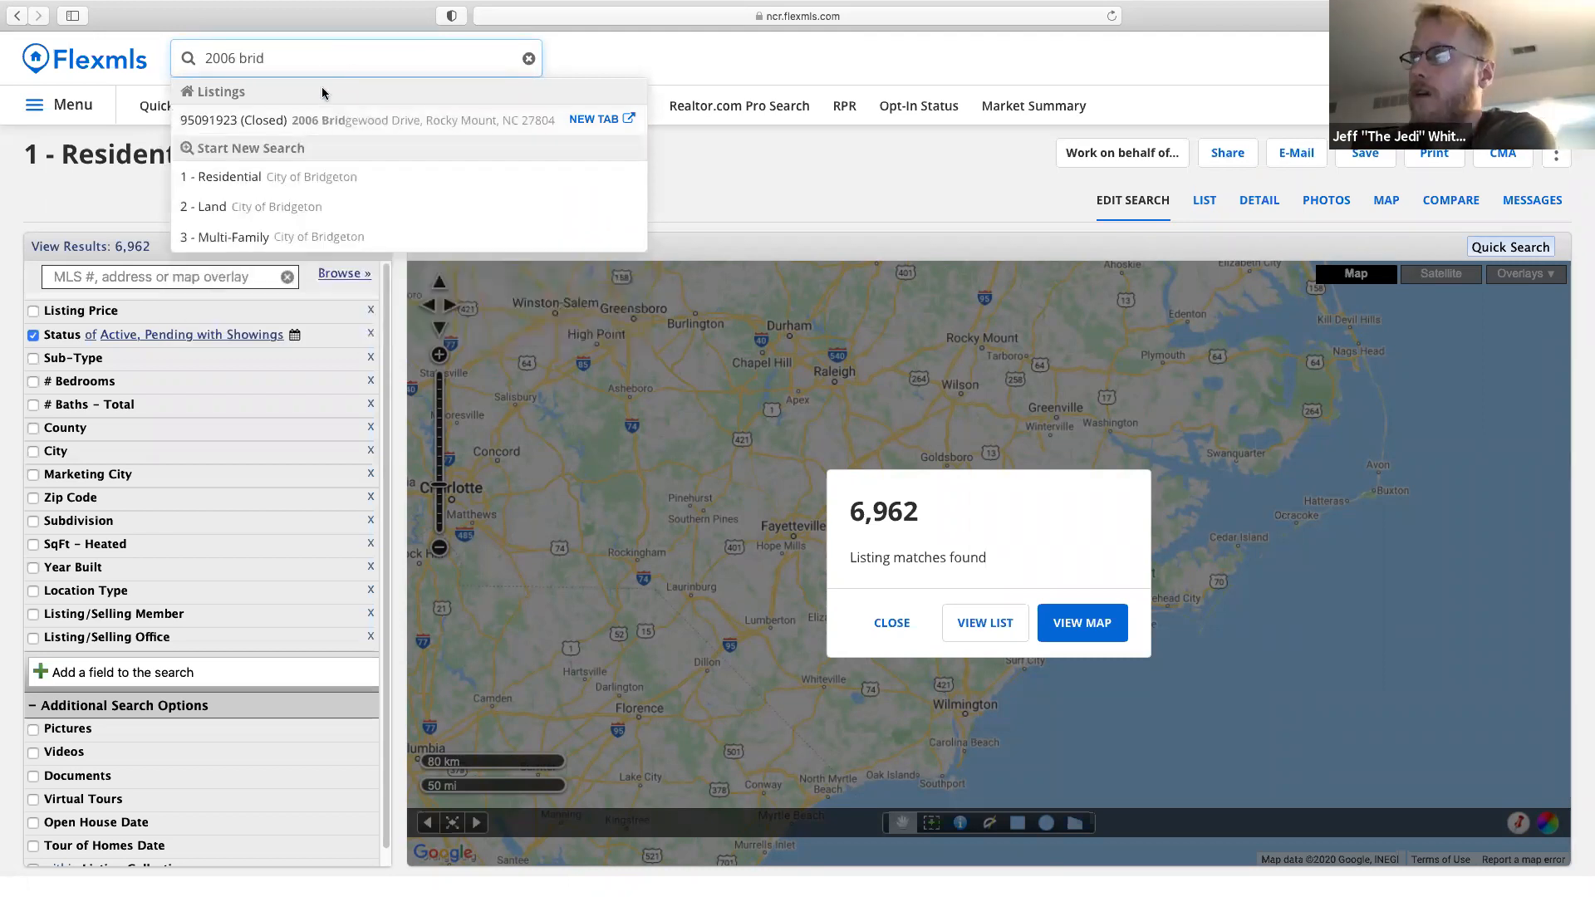
pyautogui.click(512, 127)
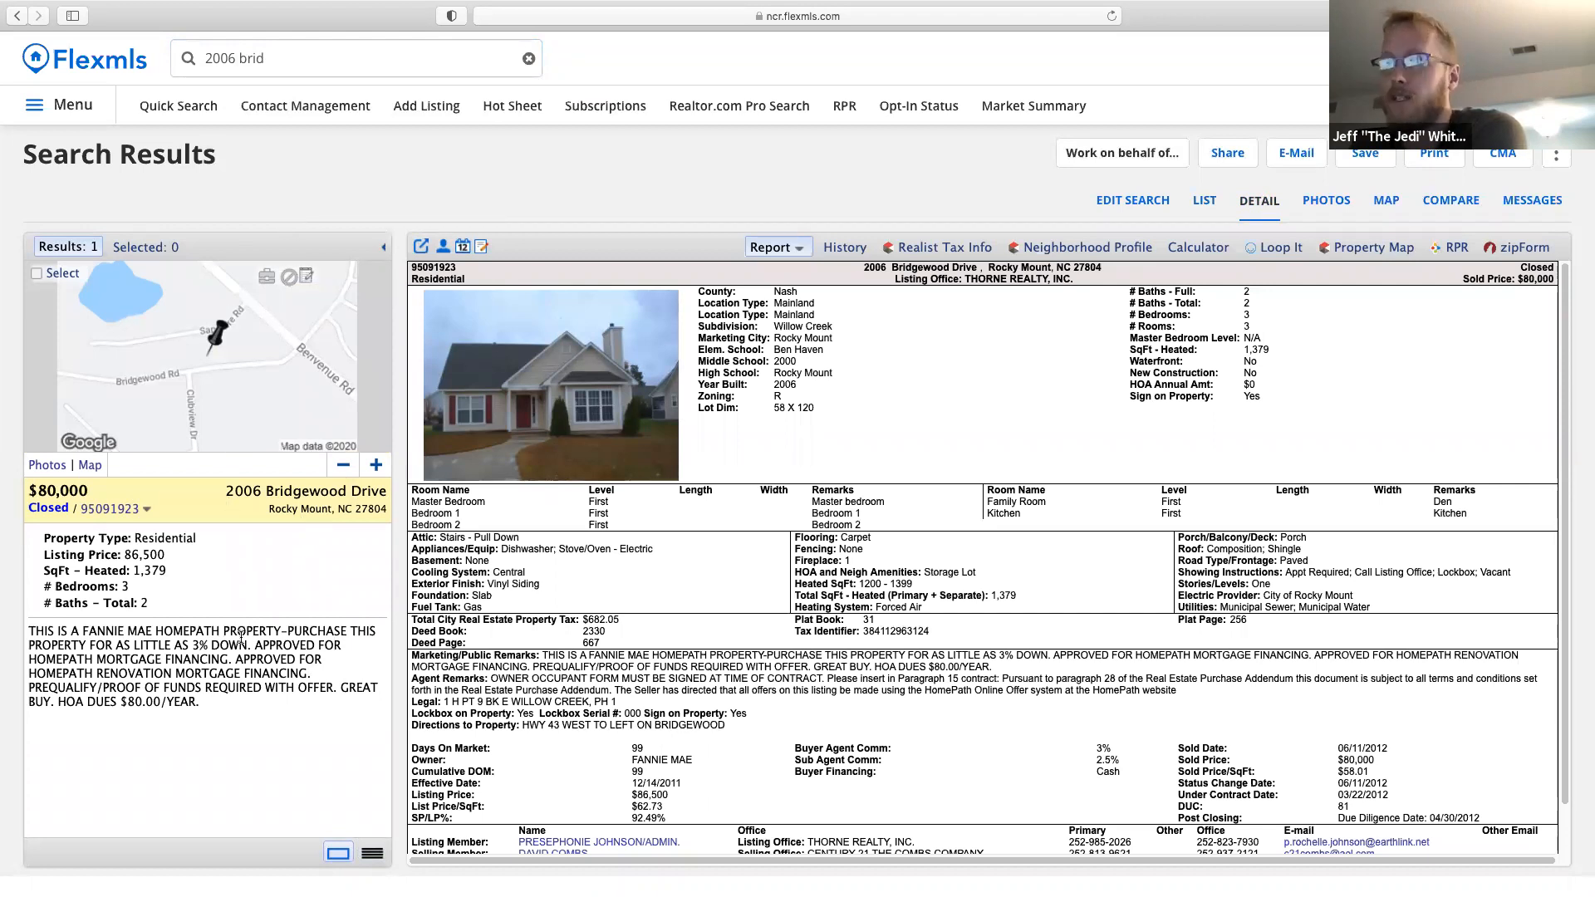
pyautogui.click(271, 52)
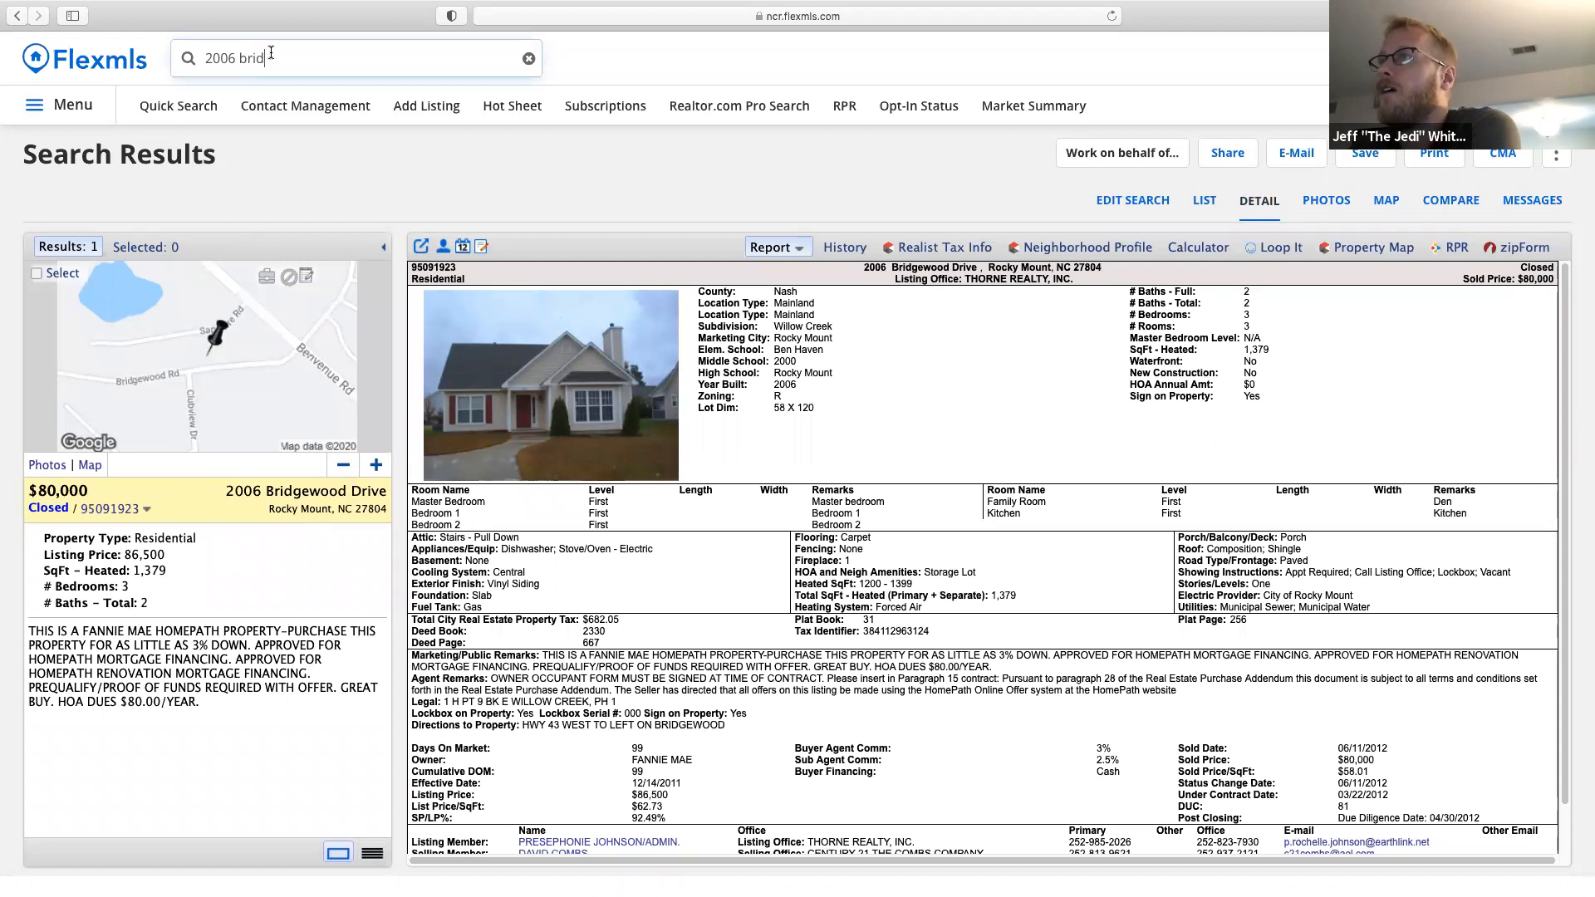
pyautogui.press('BackSpace')
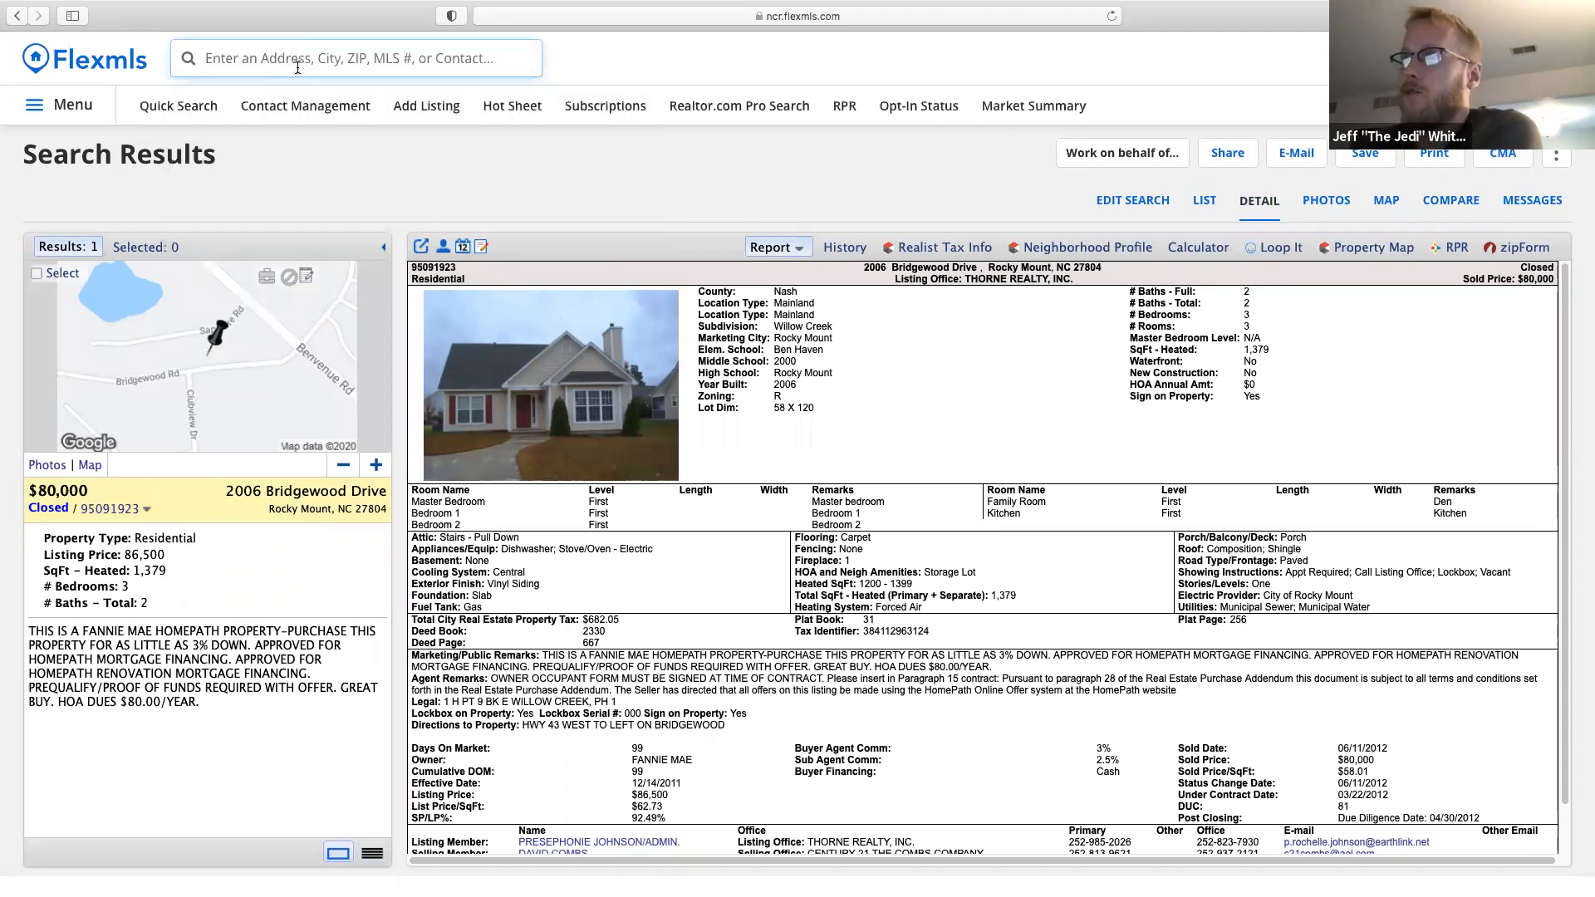
# Start a residential quick search filtered to open houses in the next 7 days.
pyautogui.click(163, 112)
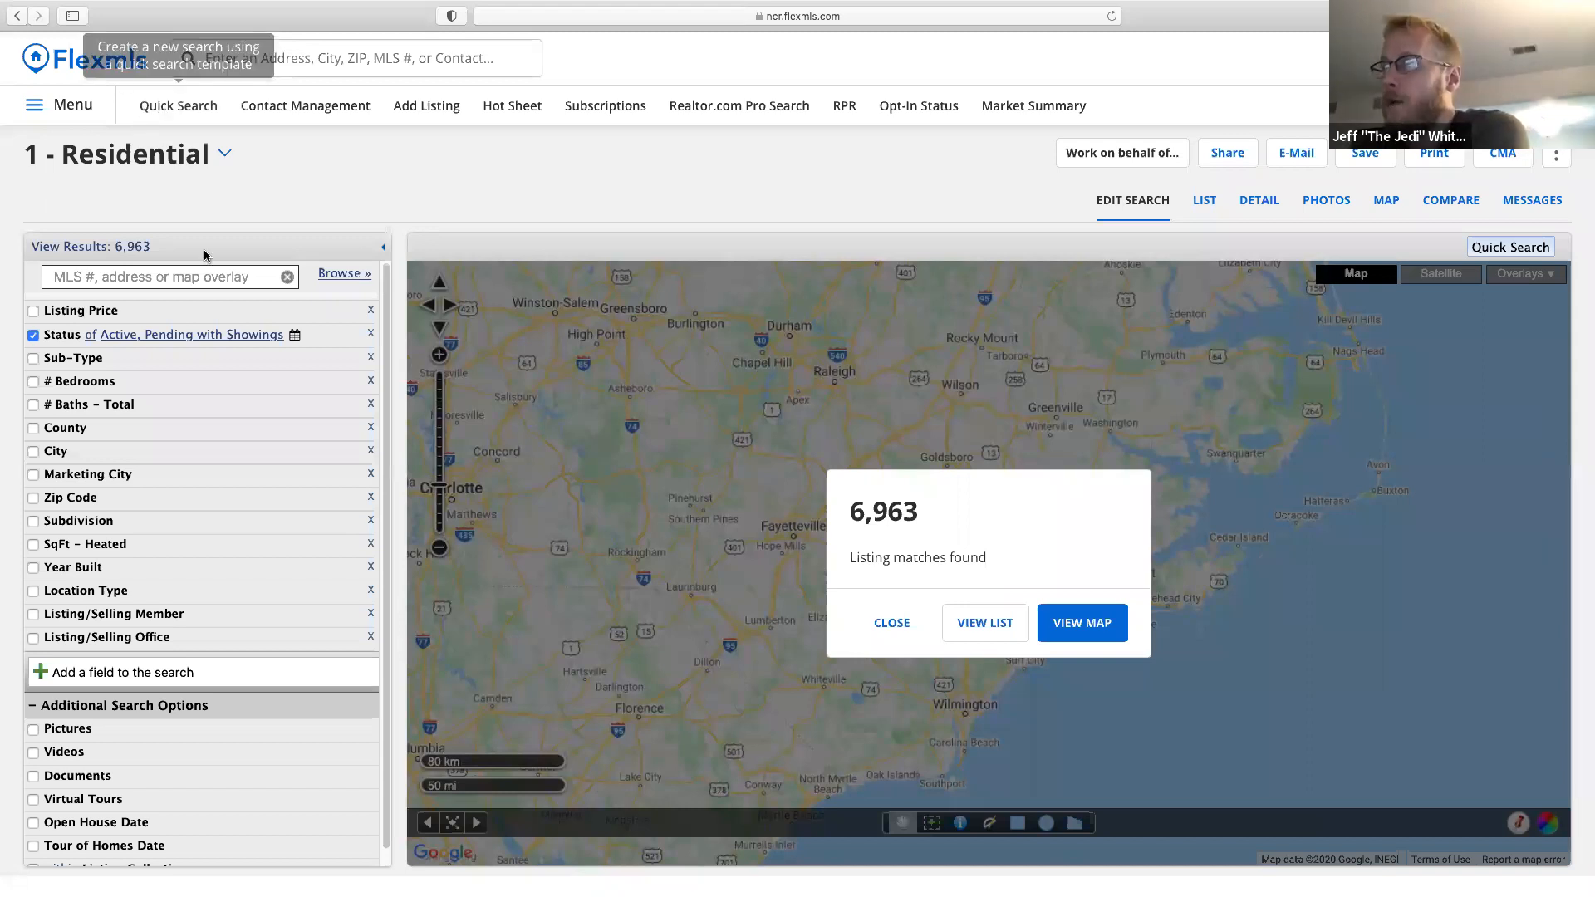
pyautogui.click(130, 822)
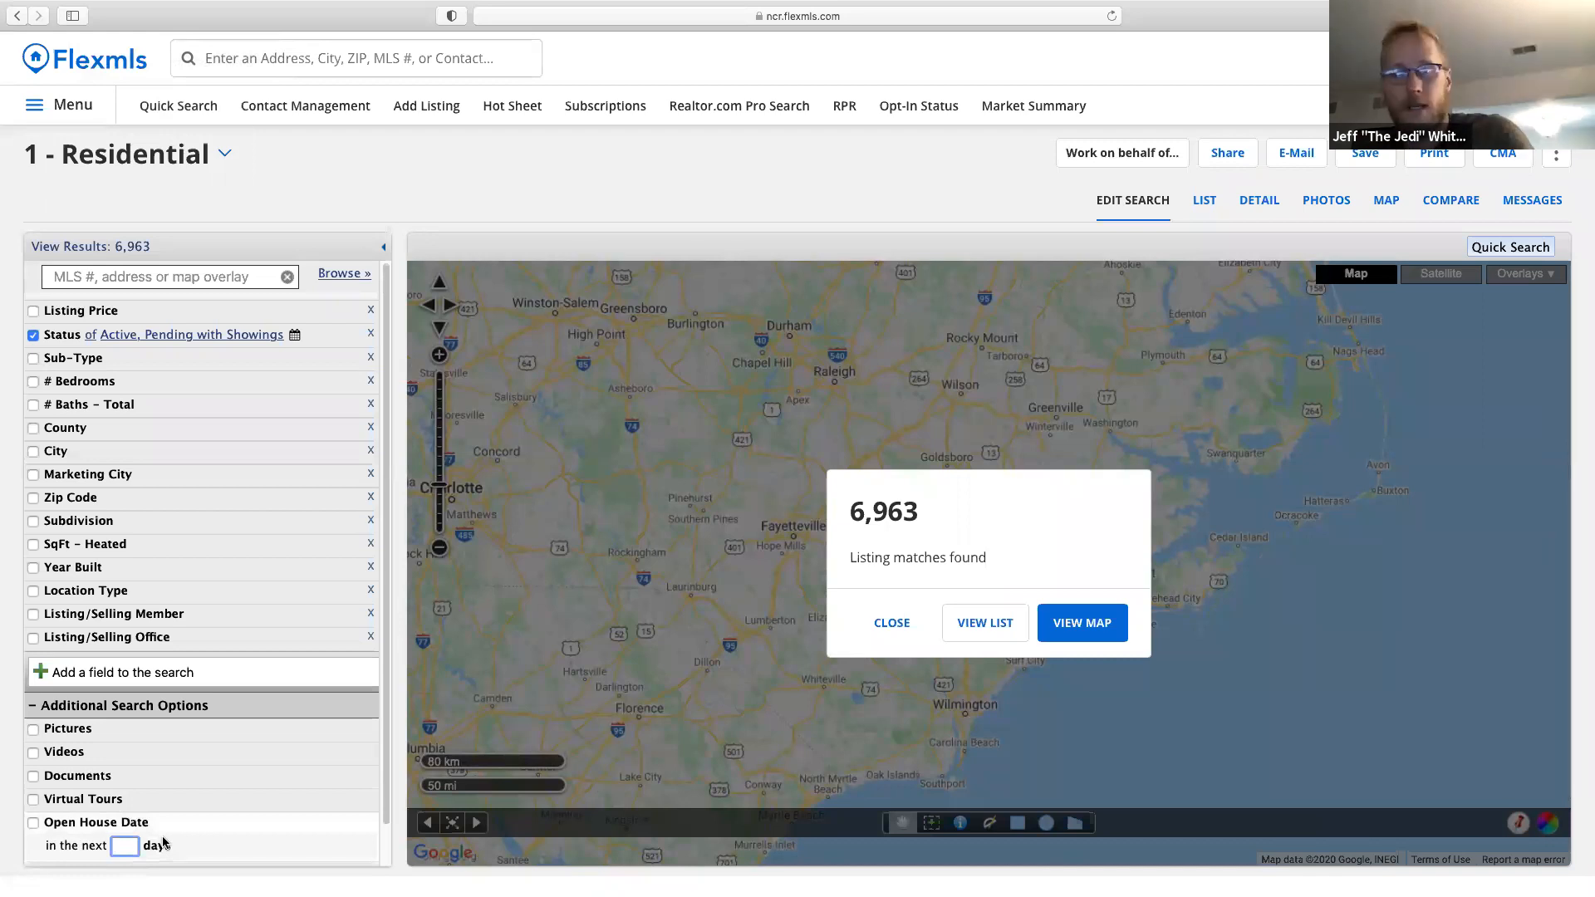
pyautogui.write('7')
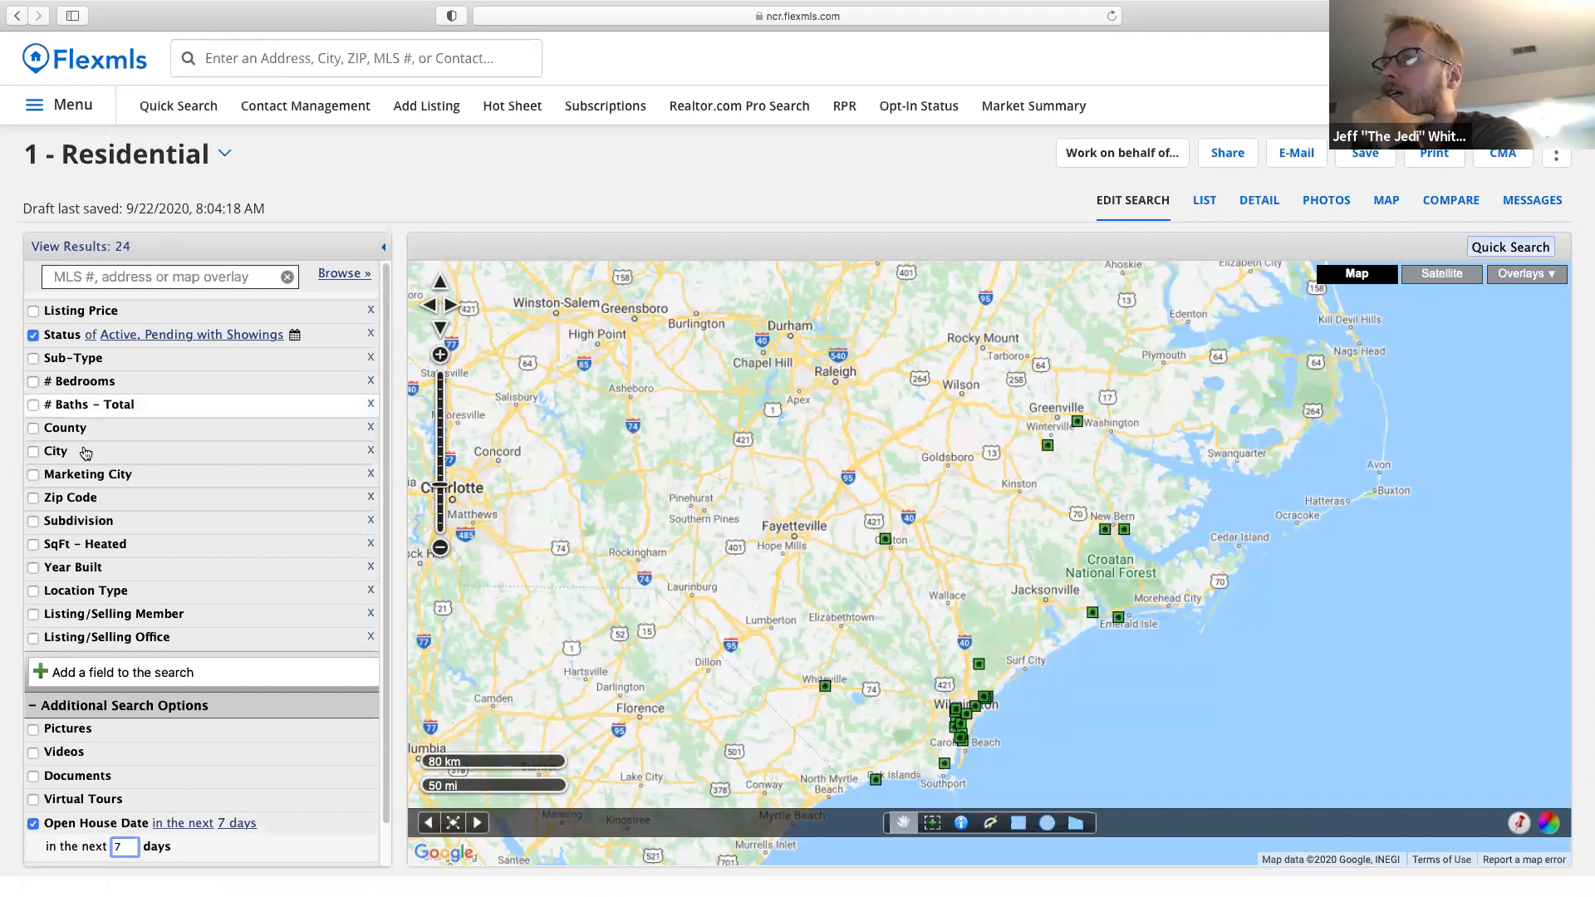
# Add a listing price filter up to 300,000 and view the matching listings.
pyautogui.click(92, 320)
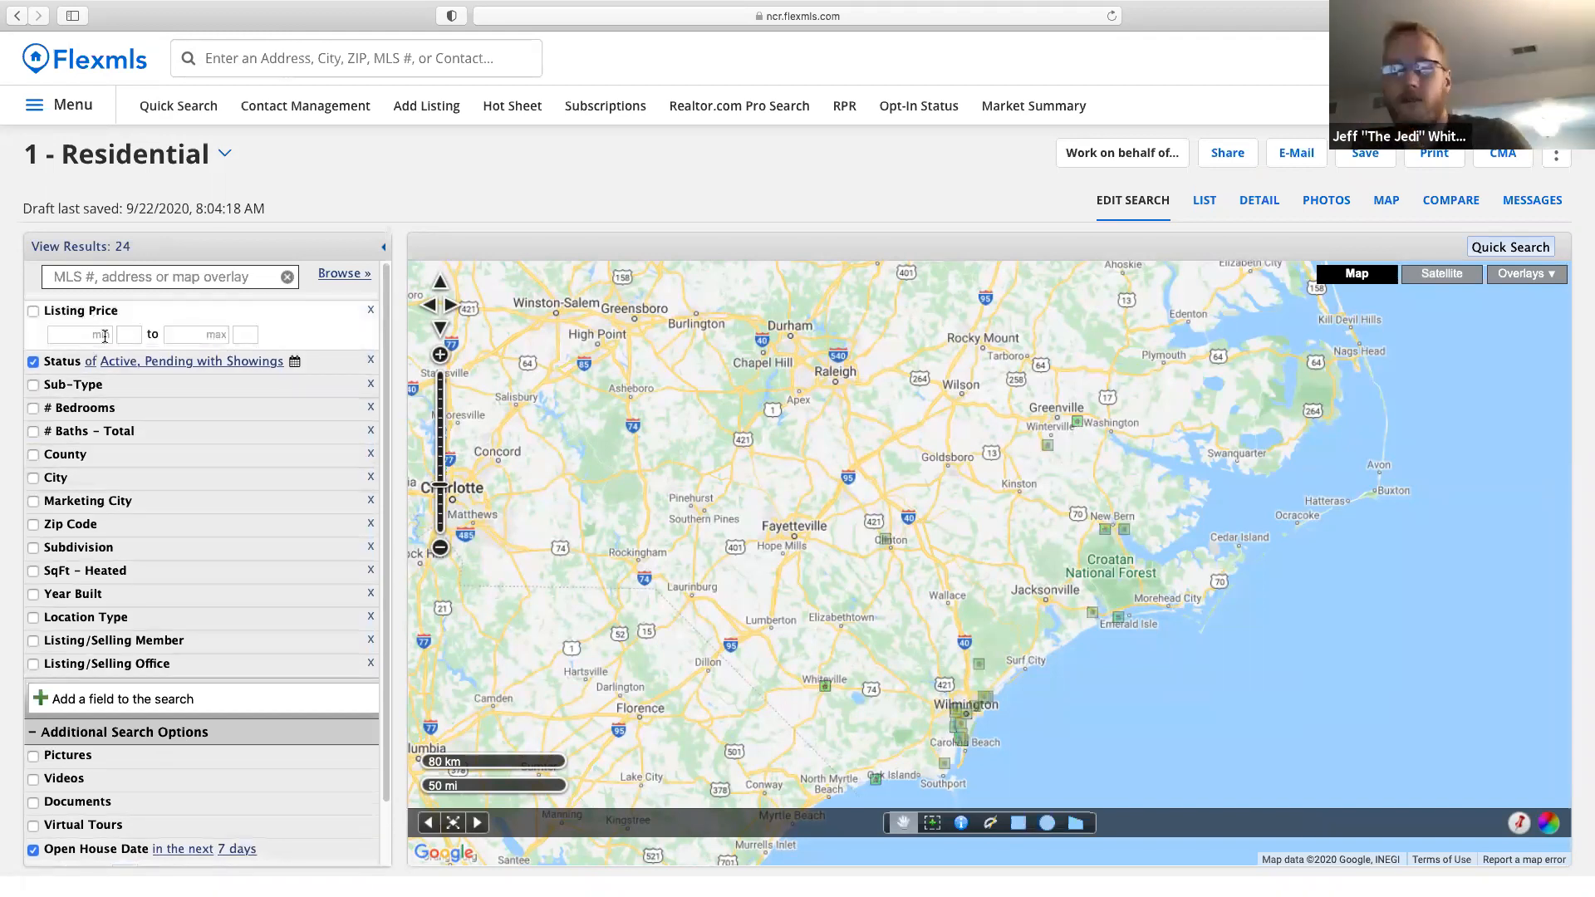
pyautogui.write('2009')
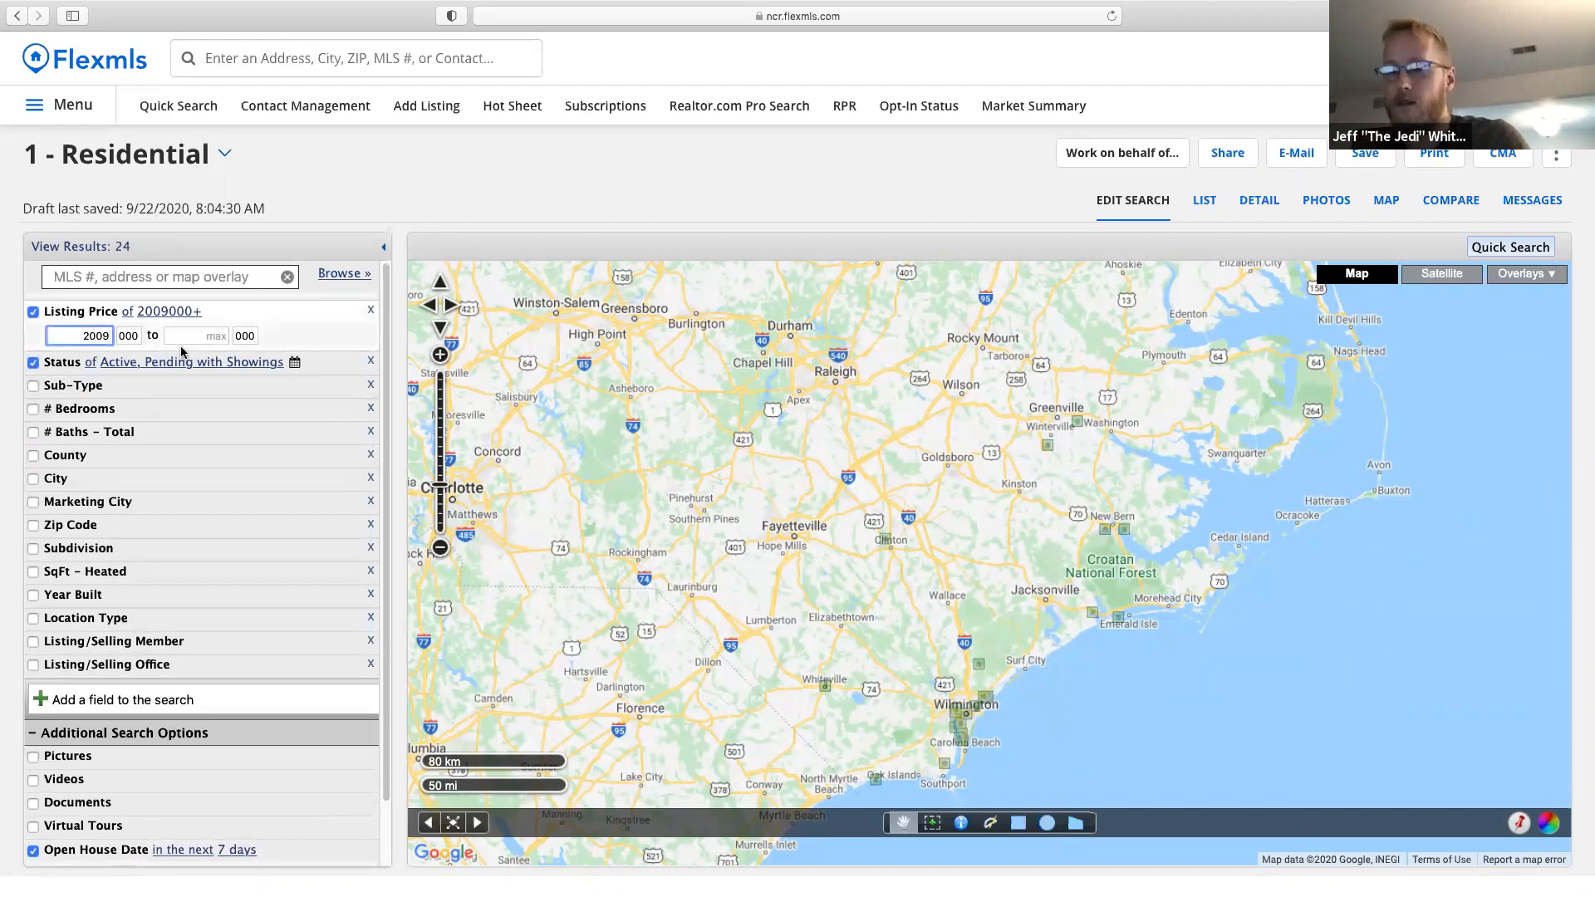
pyautogui.press('BackSpace')
pyautogui.click(204, 333)
pyautogui.write('250')
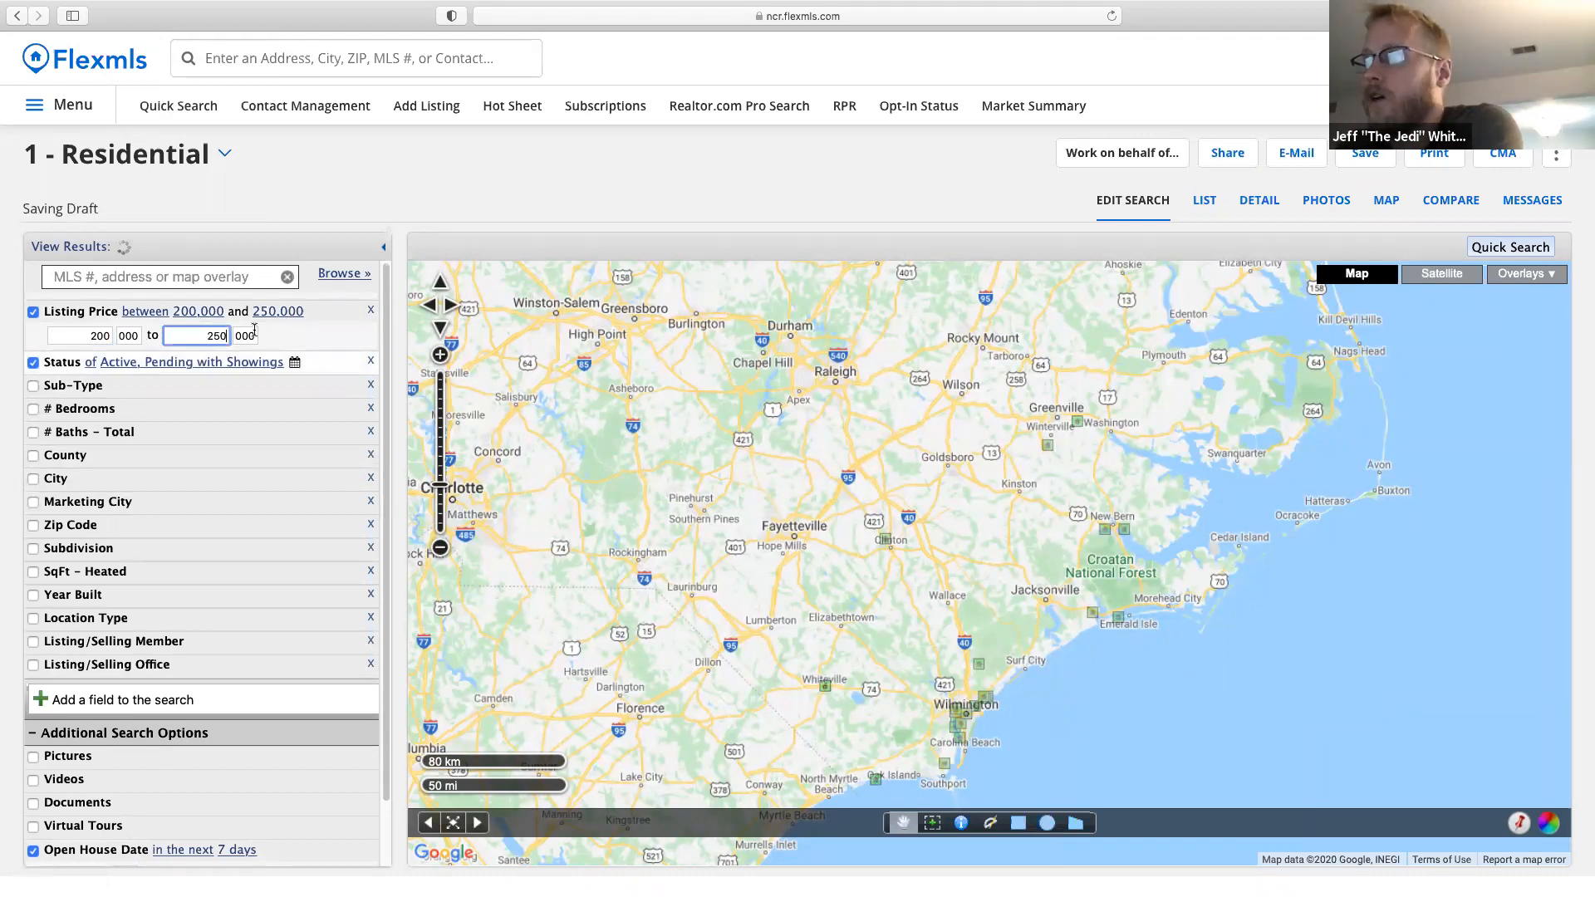
pyautogui.press('BackSpace')
pyautogui.press('BackSpace')
pyautogui.press('BackSpace')
pyautogui.write('300')
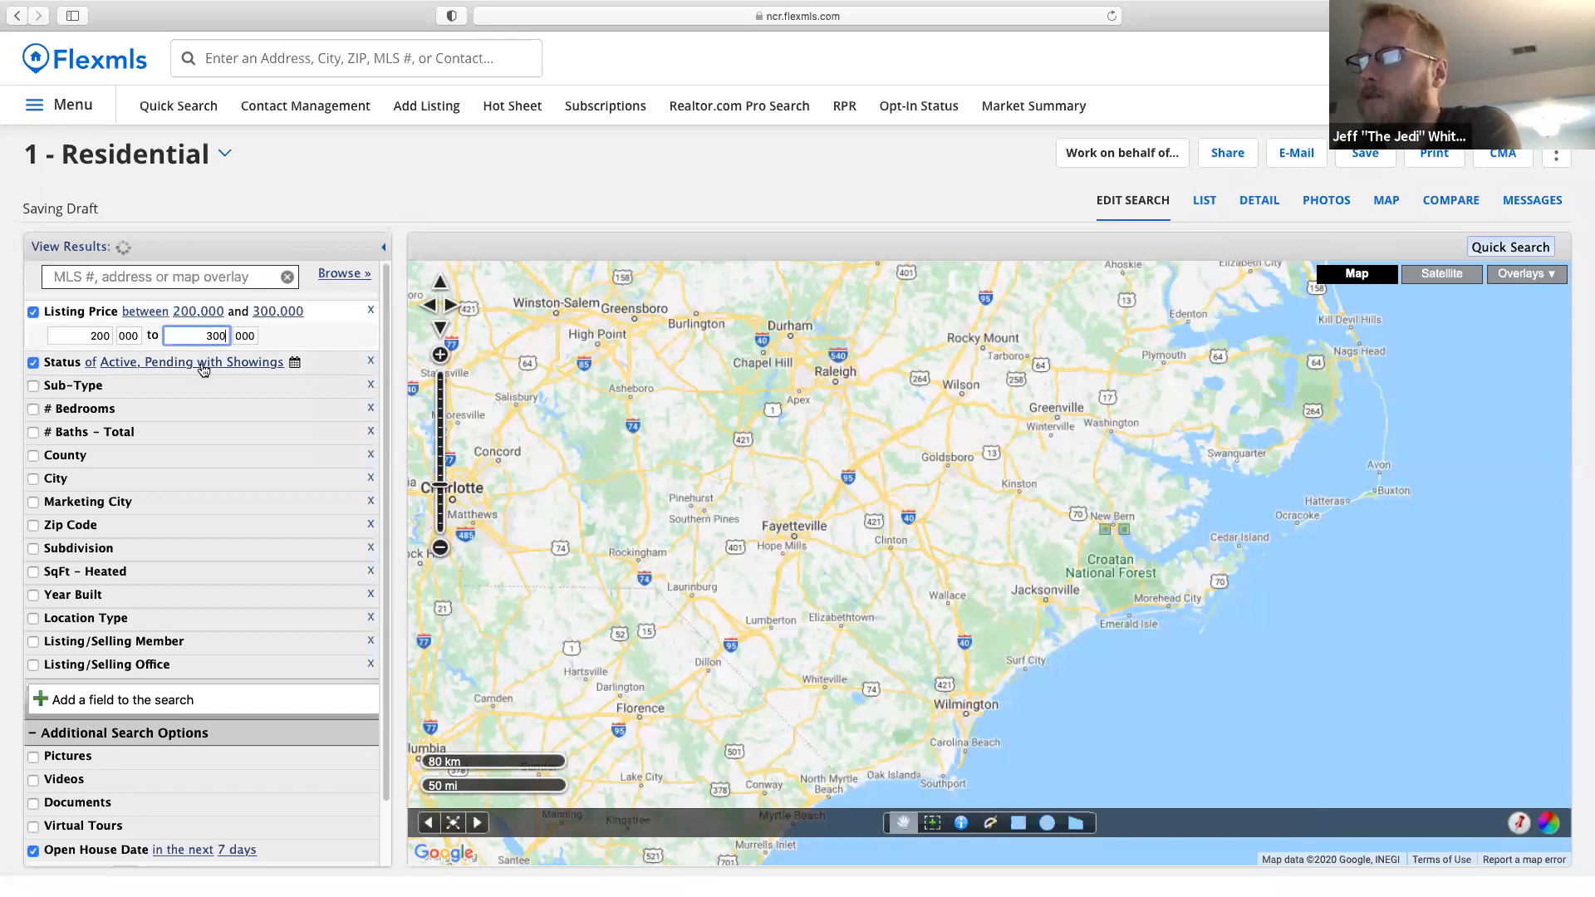
pyautogui.click(1205, 203)
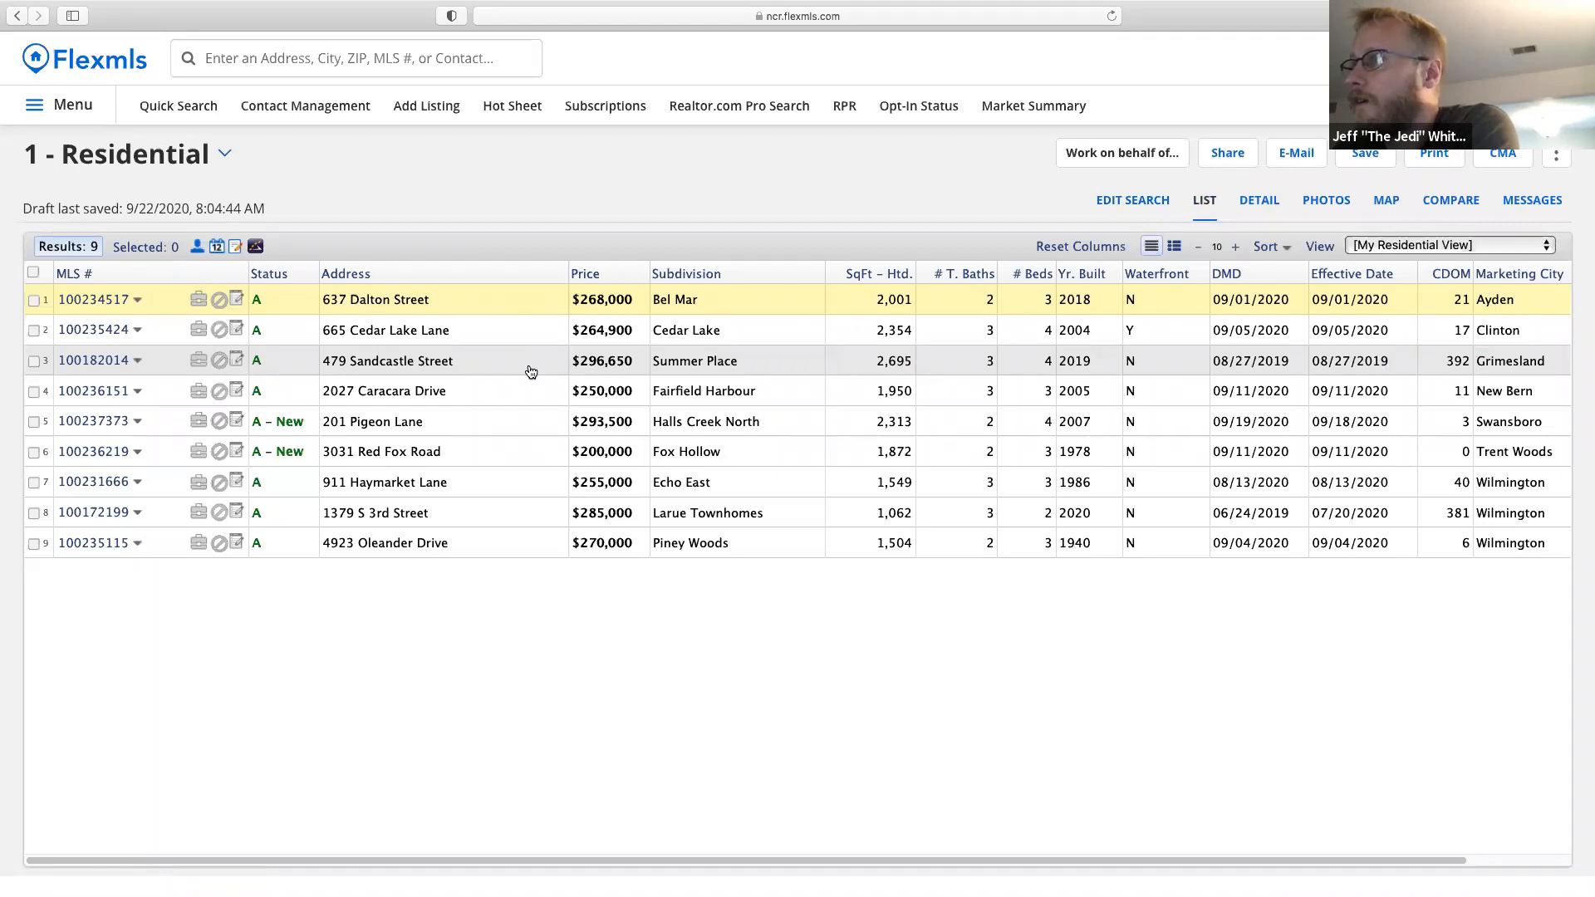
# Back in the criteria, raise the minimum listing price to 250,000.
pyautogui.click(1096, 204)
pyautogui.click(197, 314)
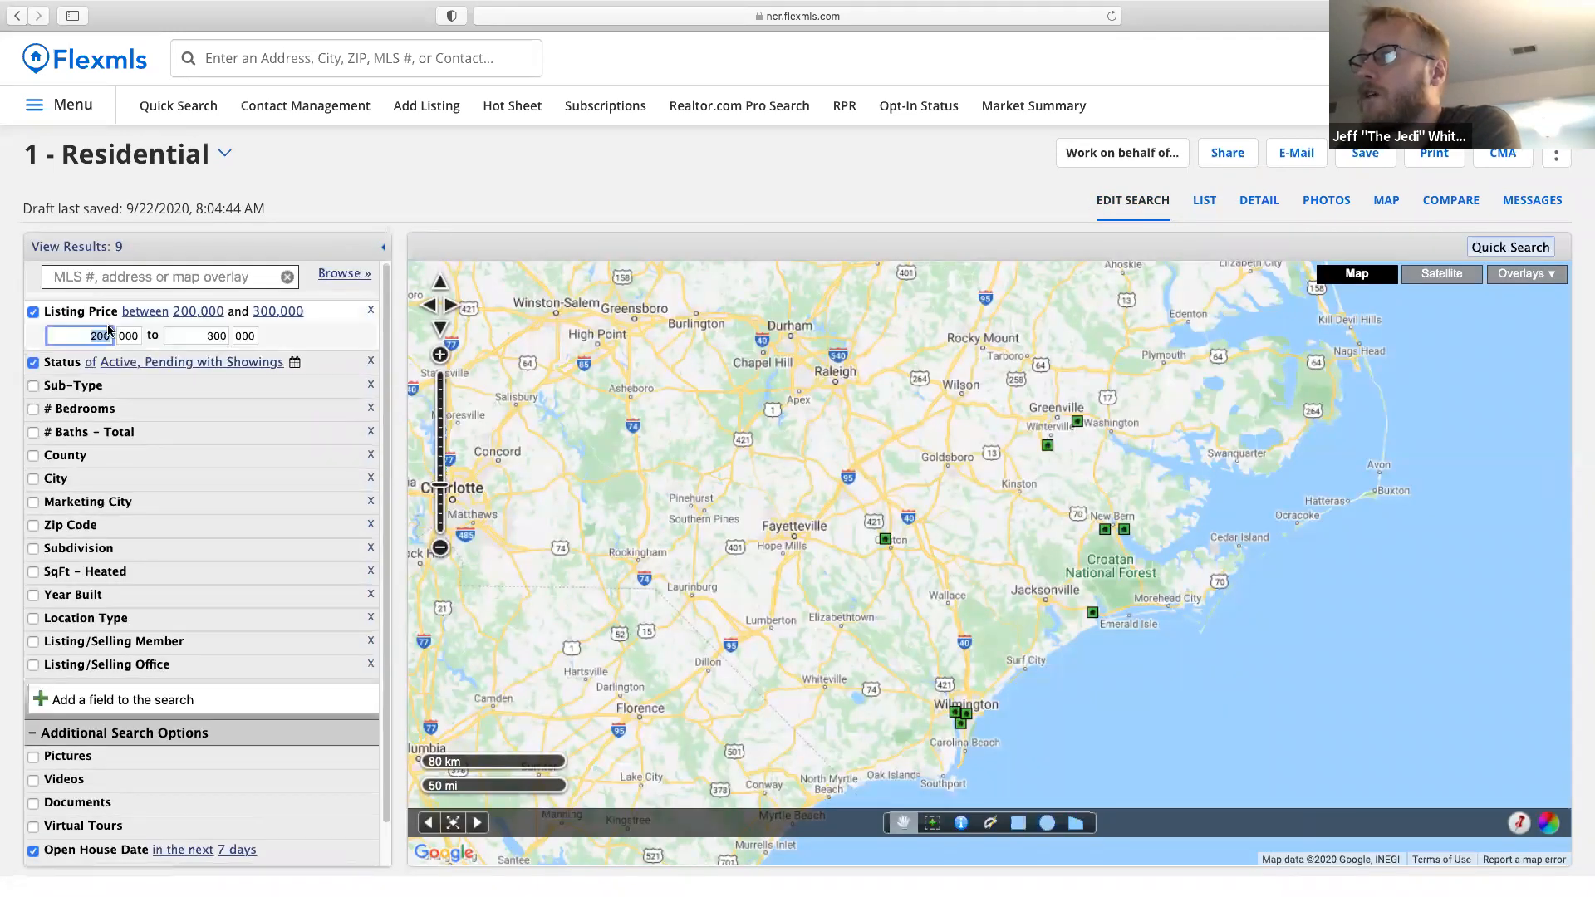
pyautogui.click(106, 336)
pyautogui.press('BackSpace')
pyautogui.write('5')
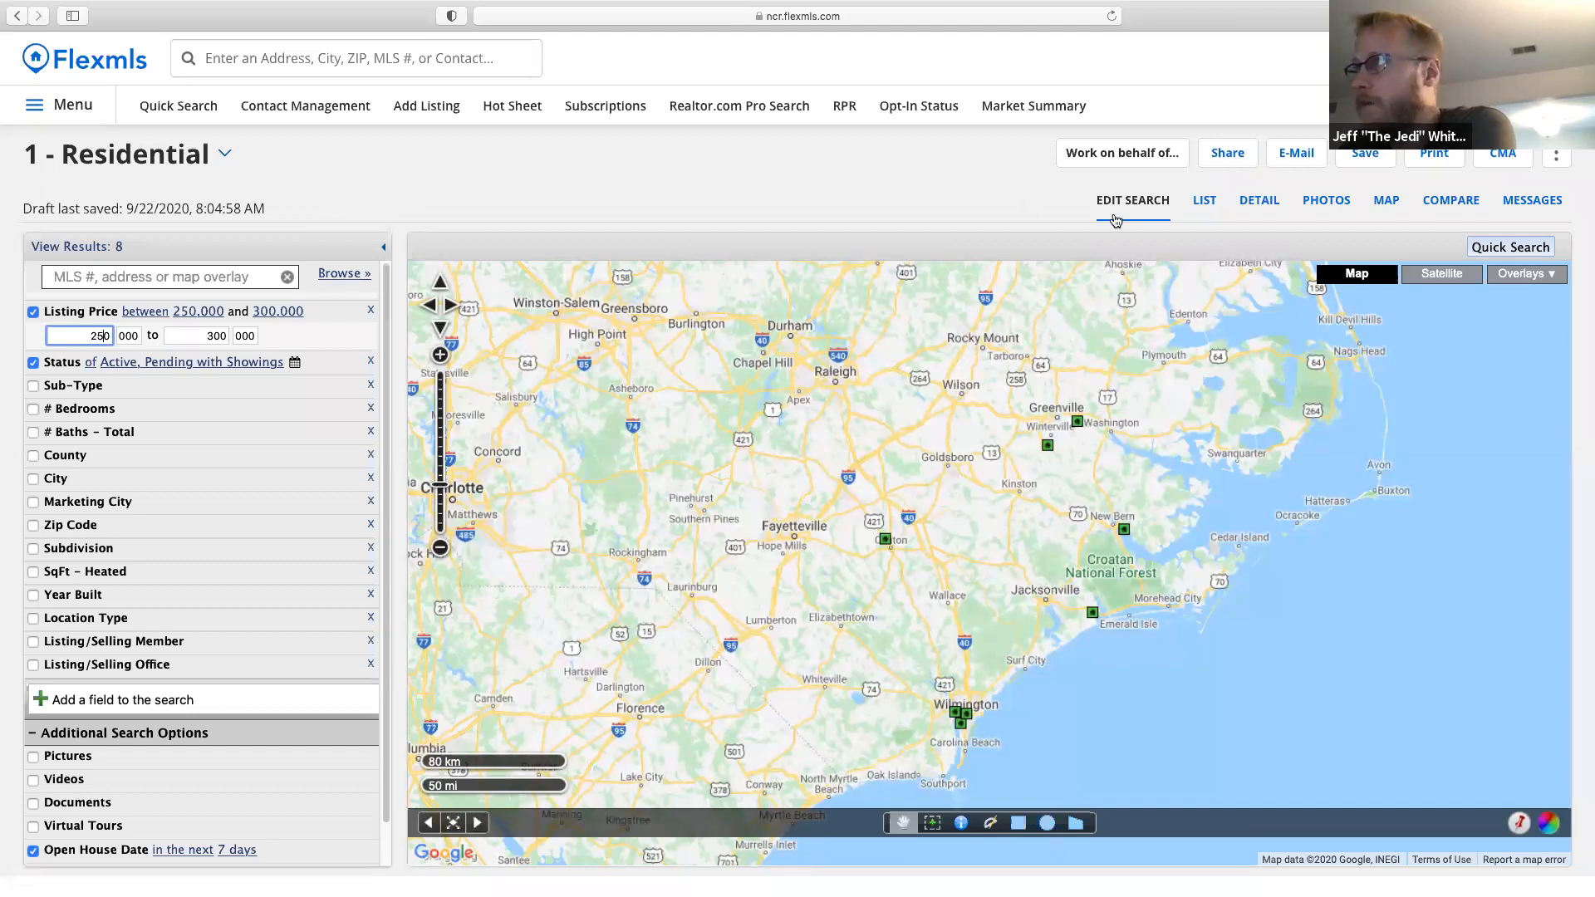
# Browse the results in detail view, then start a CMA using all 8 results.
pyautogui.click(1256, 205)
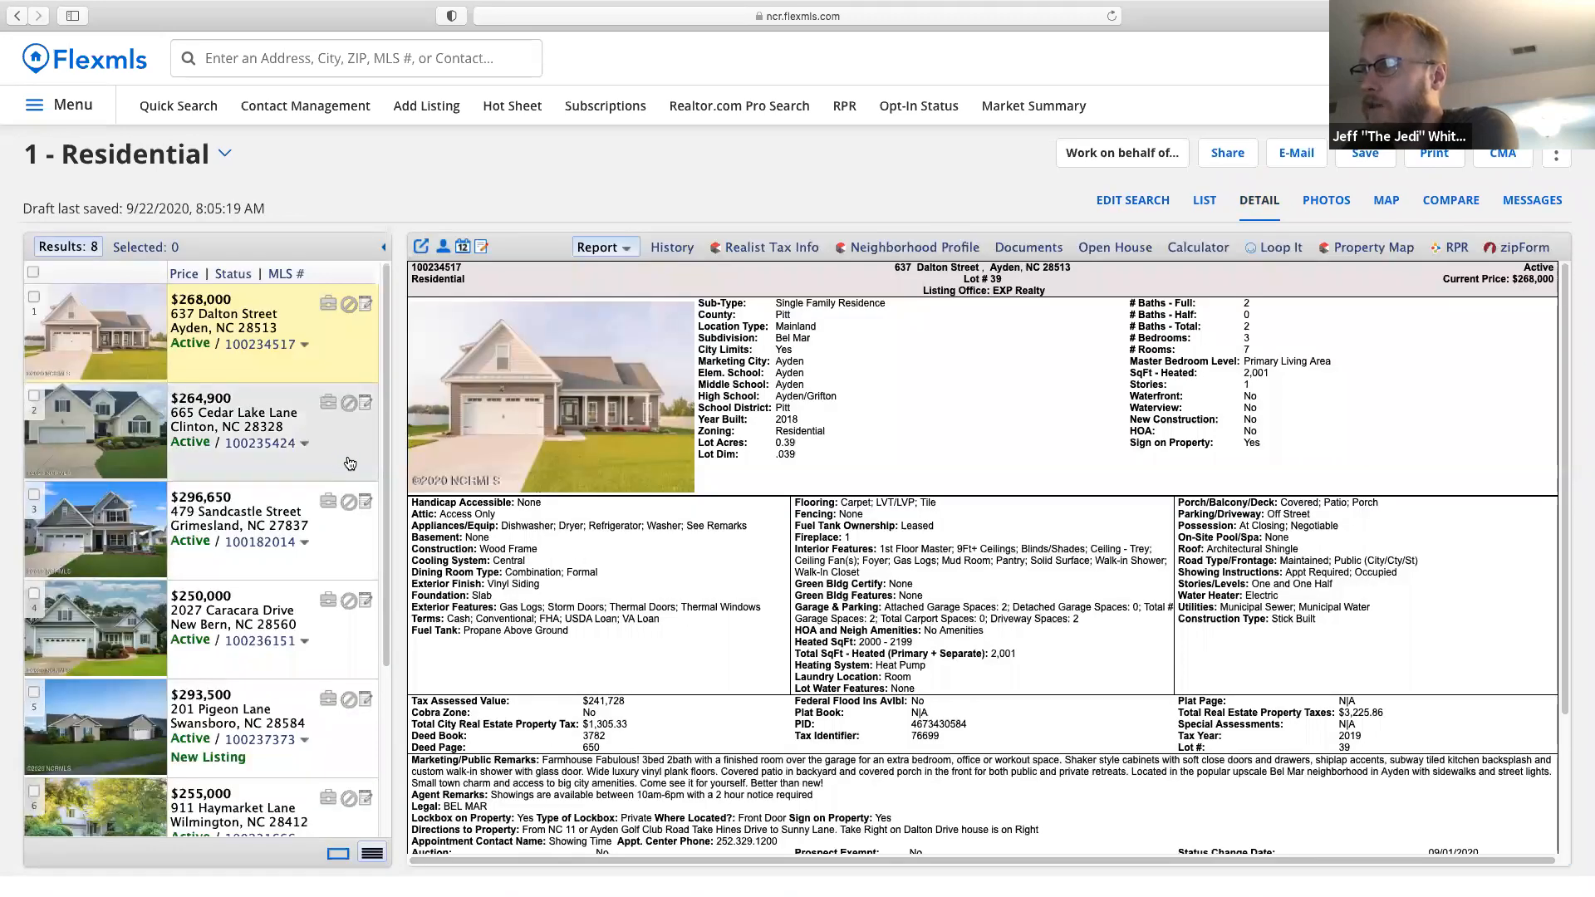
pyautogui.click(349, 463)
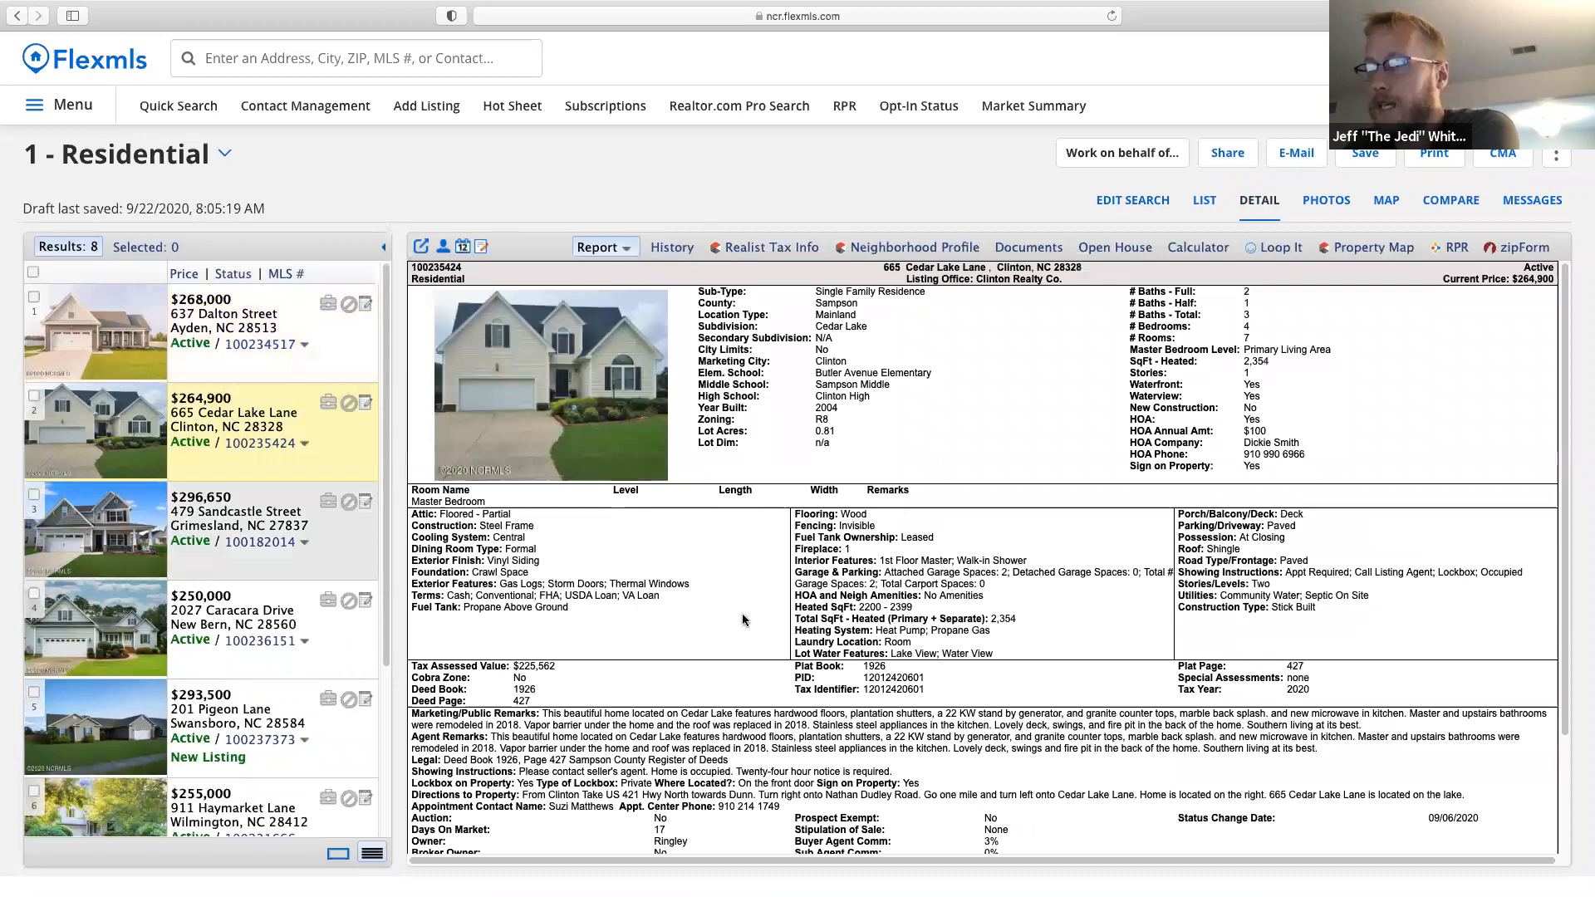
pyautogui.press('Down')
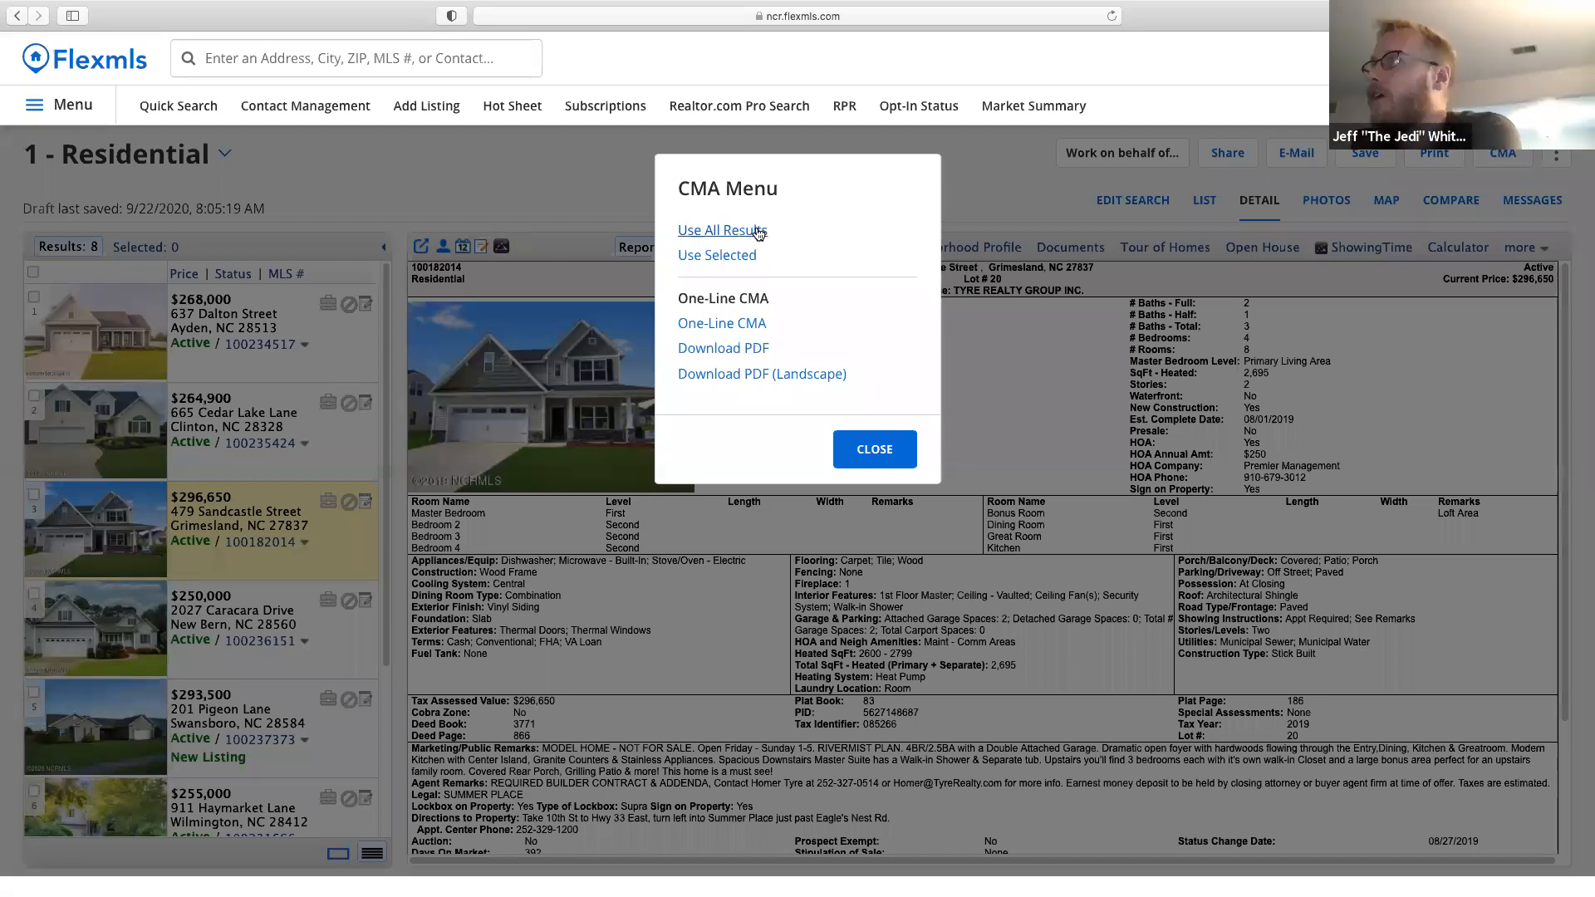
pyautogui.click(741, 231)
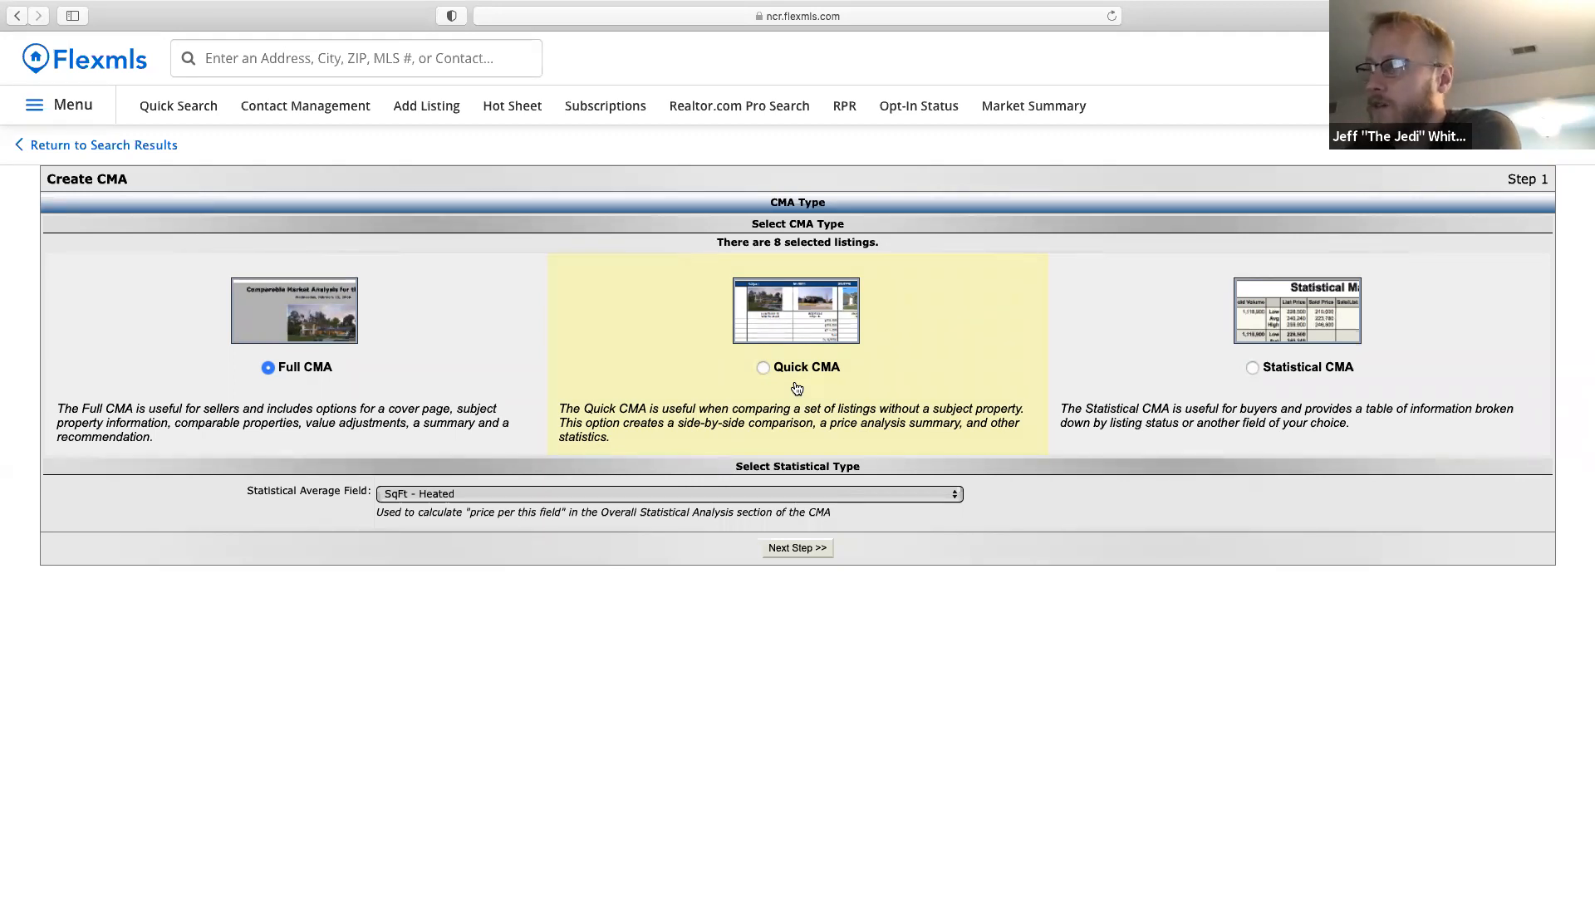
# Build a side-by-side CMA with cover page and full listing detail, no statistical summary, and preview it.
pyautogui.click(799, 367)
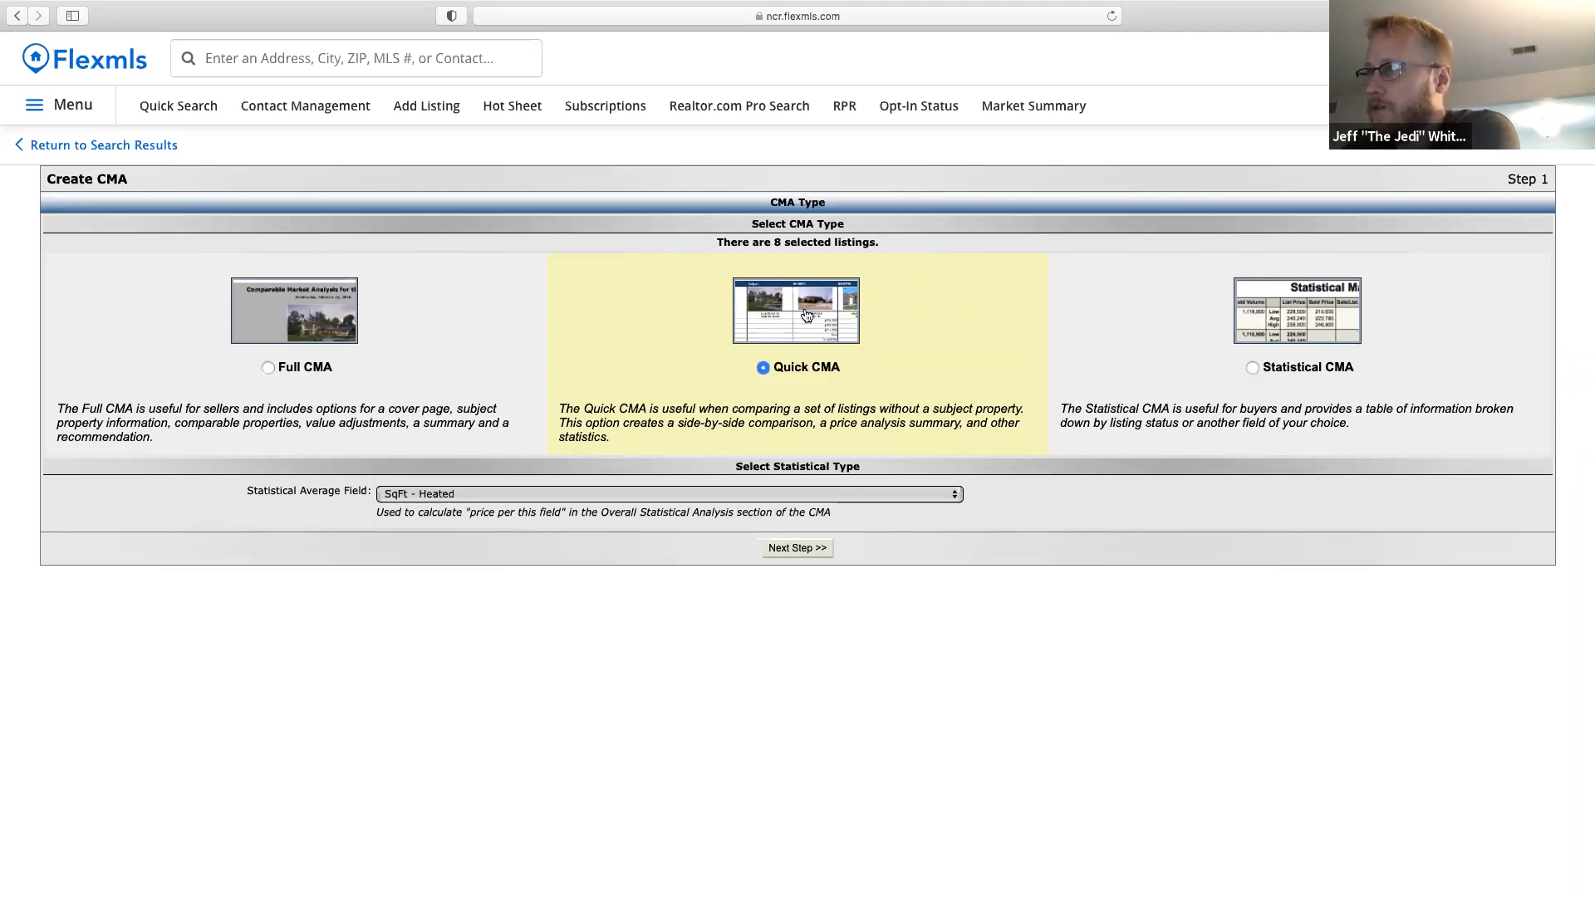
pyautogui.click(810, 553)
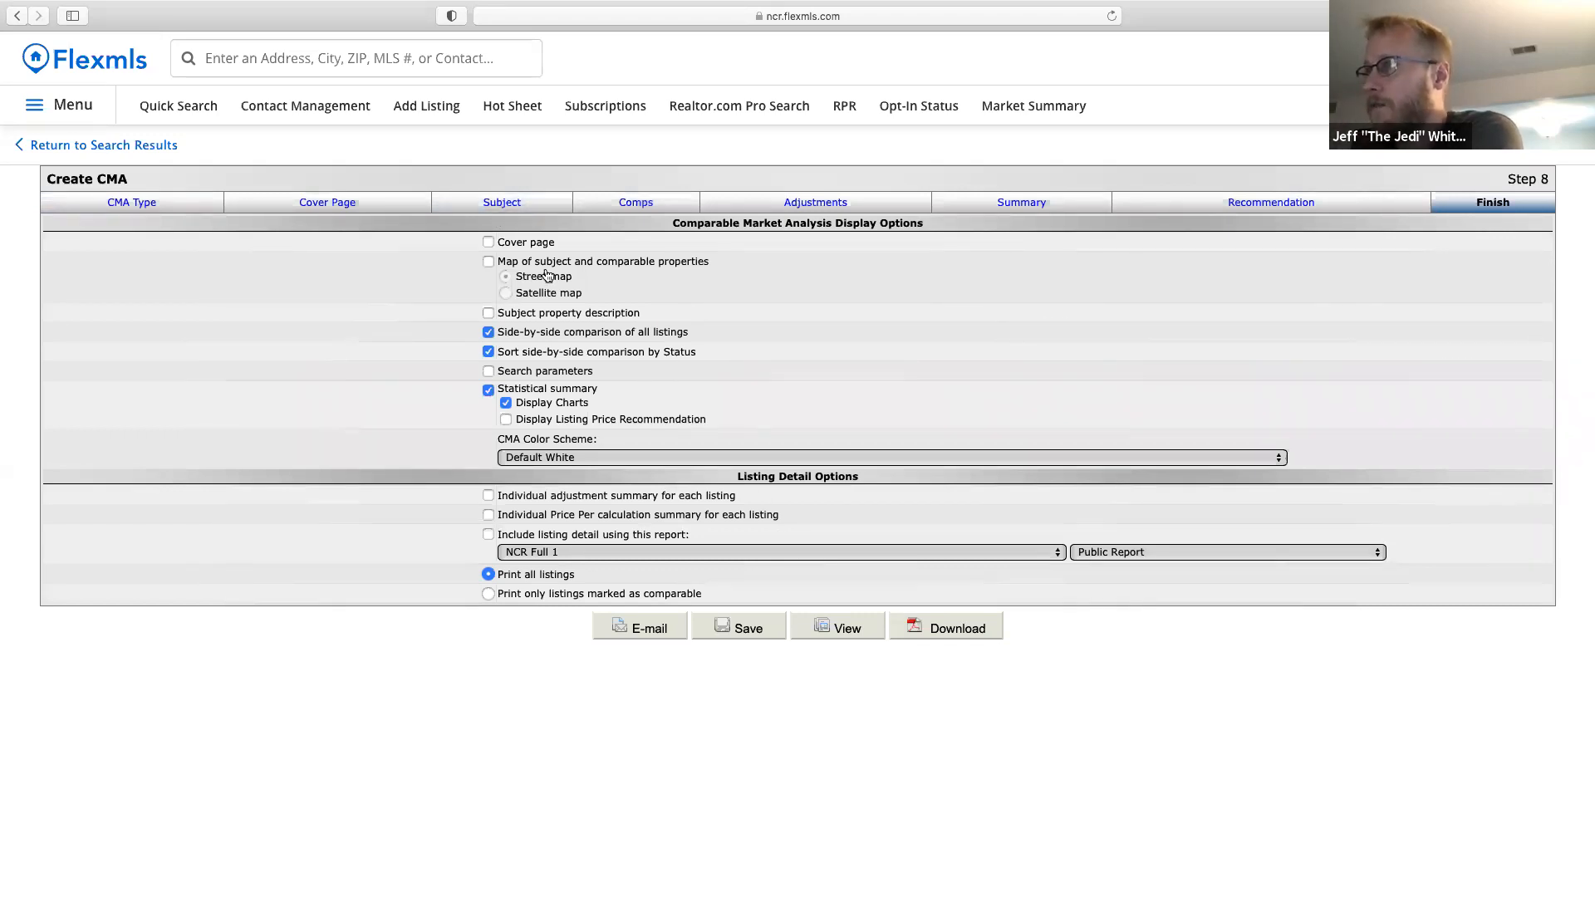
pyautogui.click(530, 246)
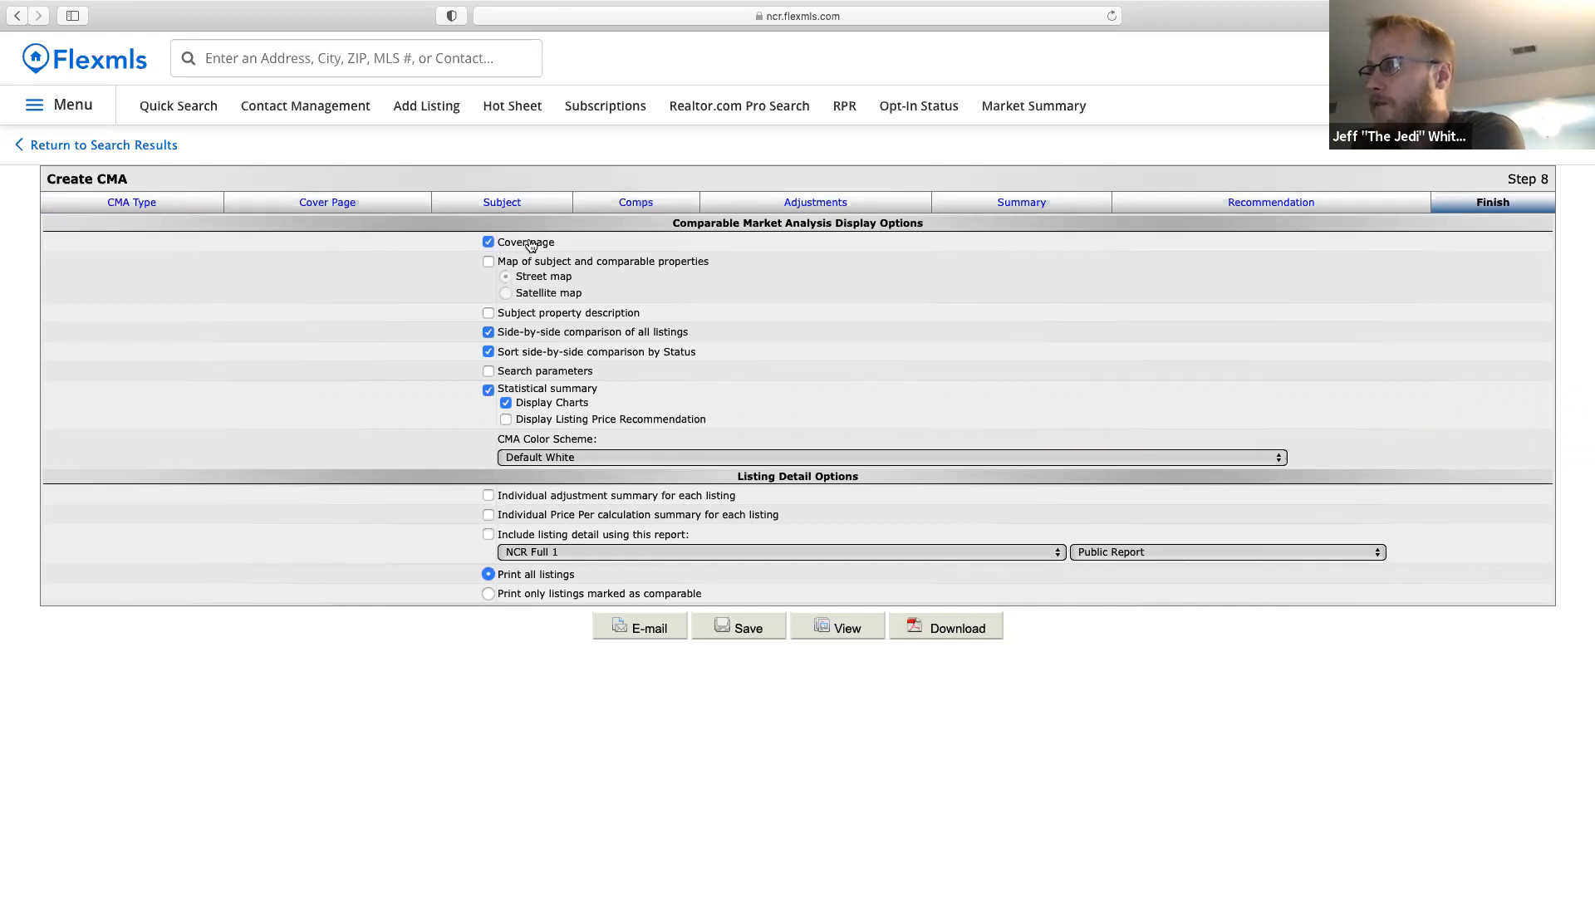
pyautogui.click(607, 358)
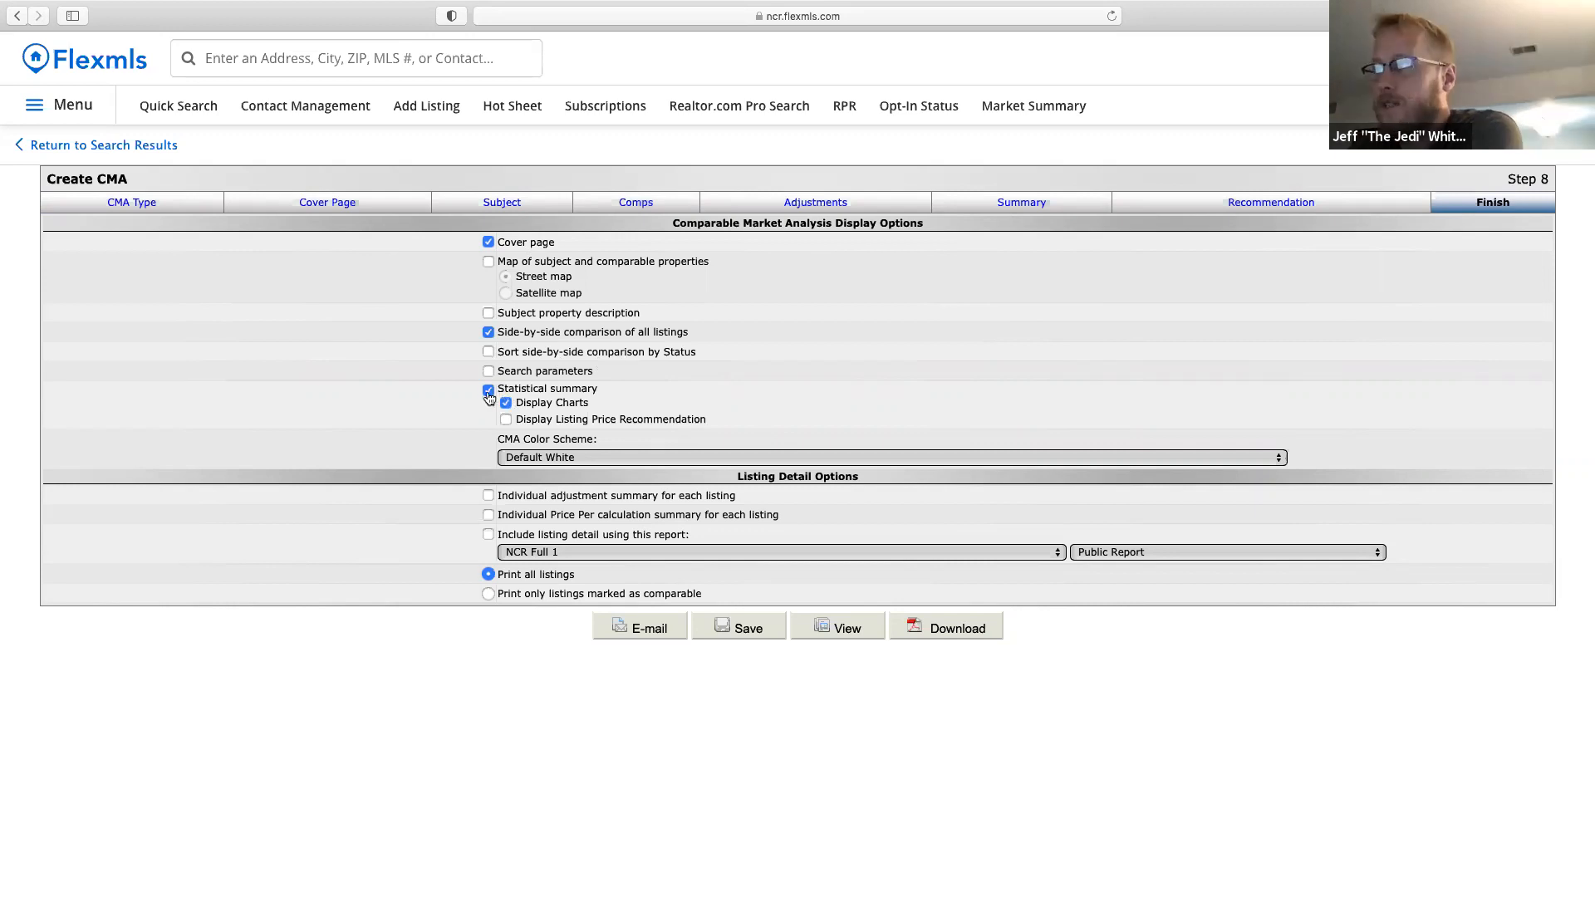
pyautogui.click(533, 395)
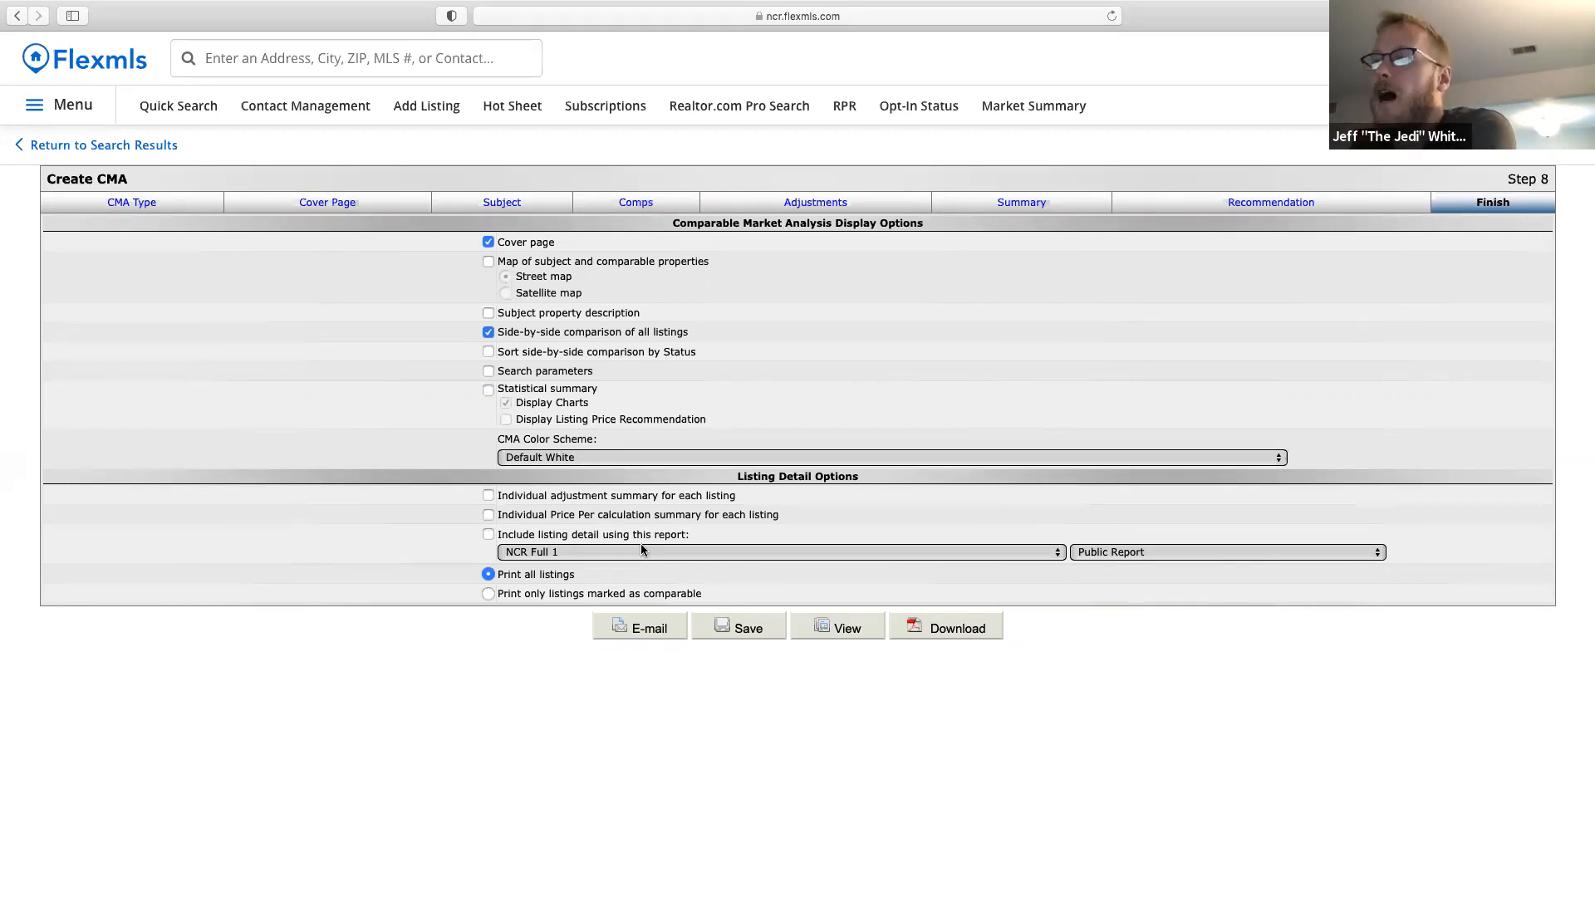
pyautogui.click(489, 534)
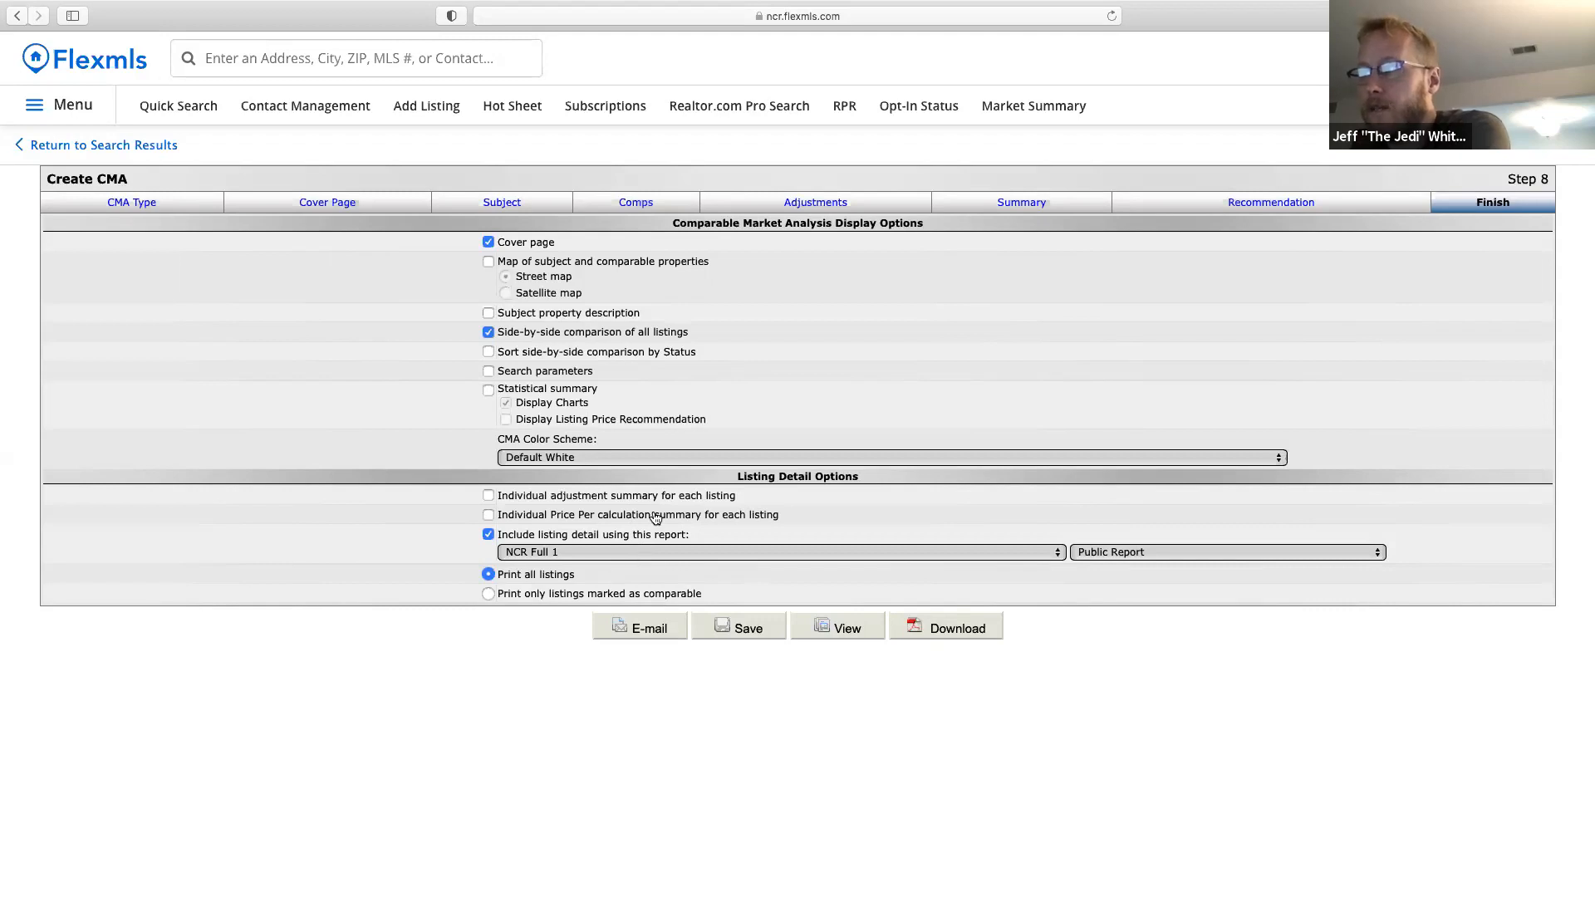
pyautogui.click(847, 629)
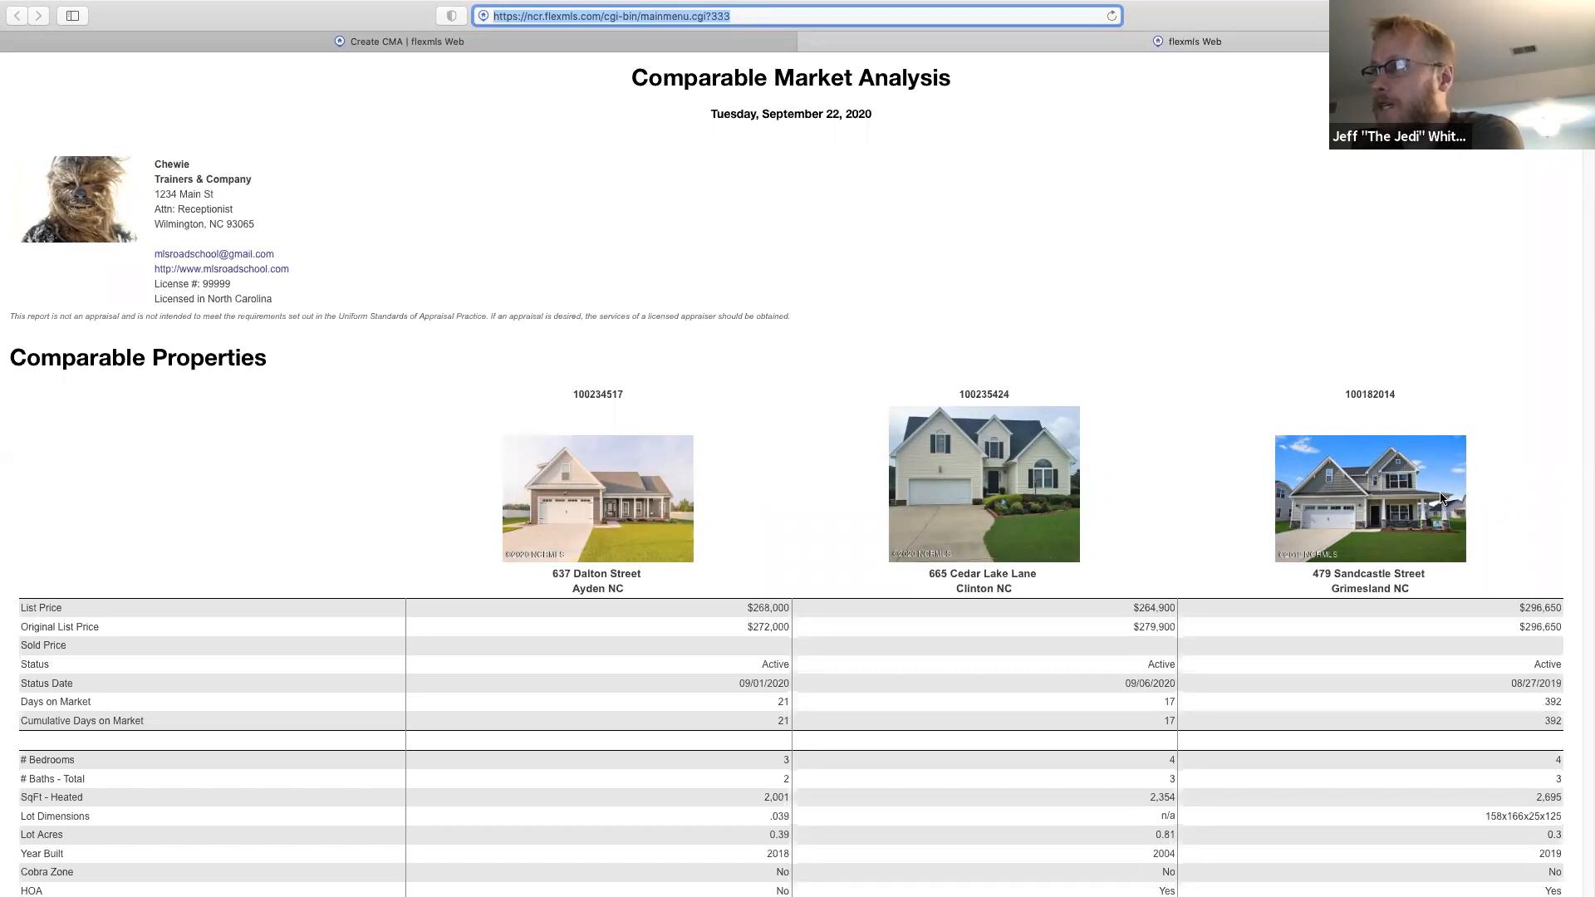
# Scroll through the report's comparables and listing details, then close the report tab.
pyautogui.scroll(-5, 1498, 530)
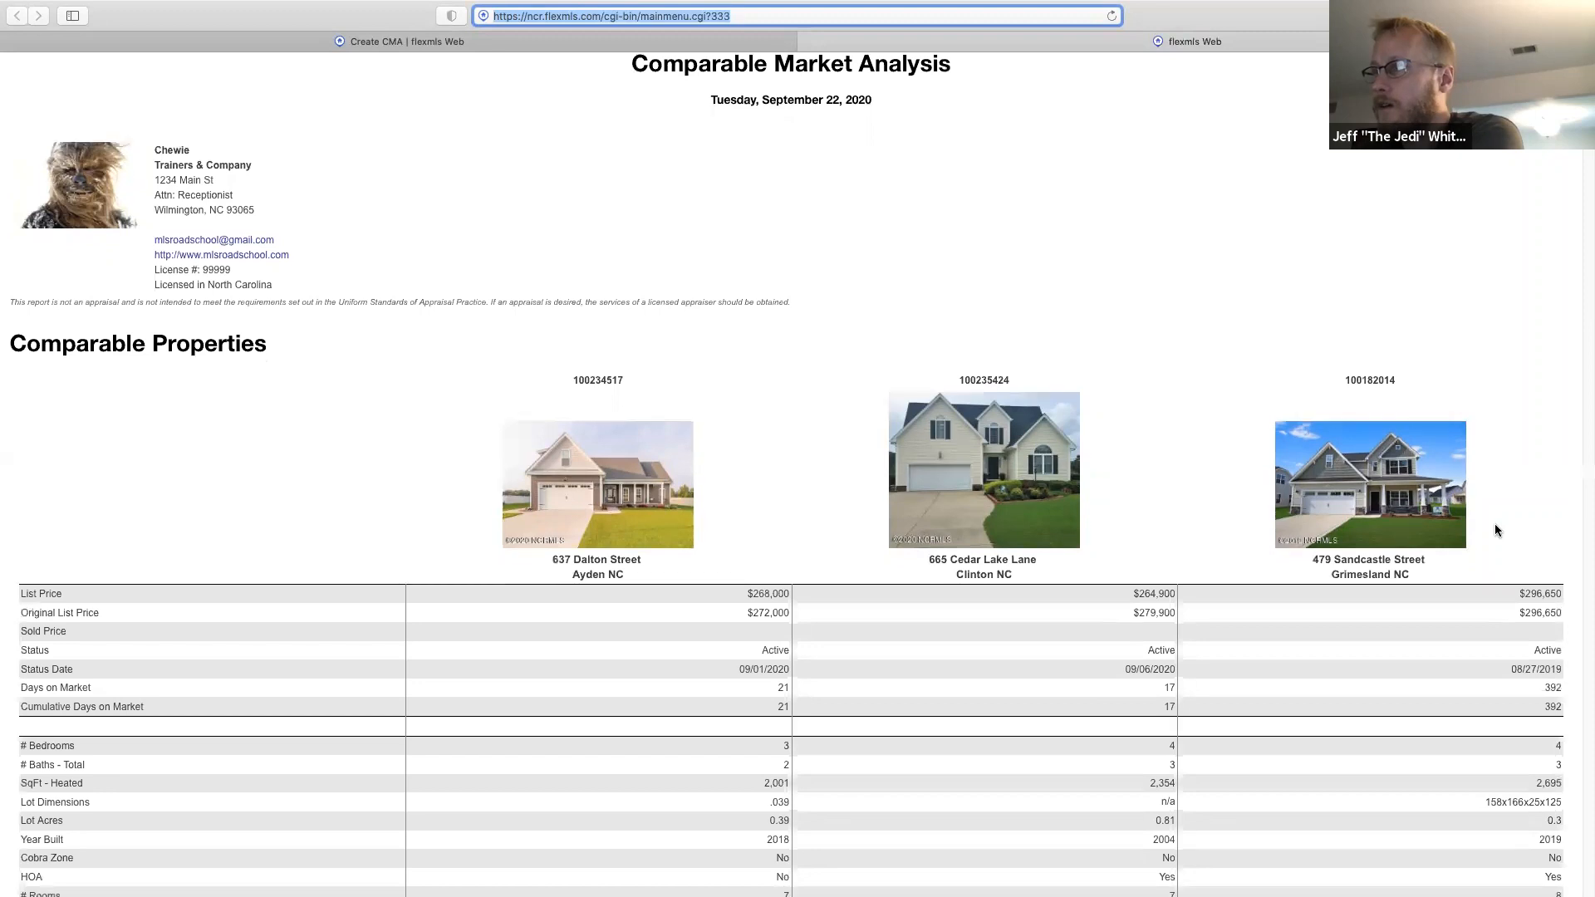
pyautogui.scroll(-4, 1499, 530)
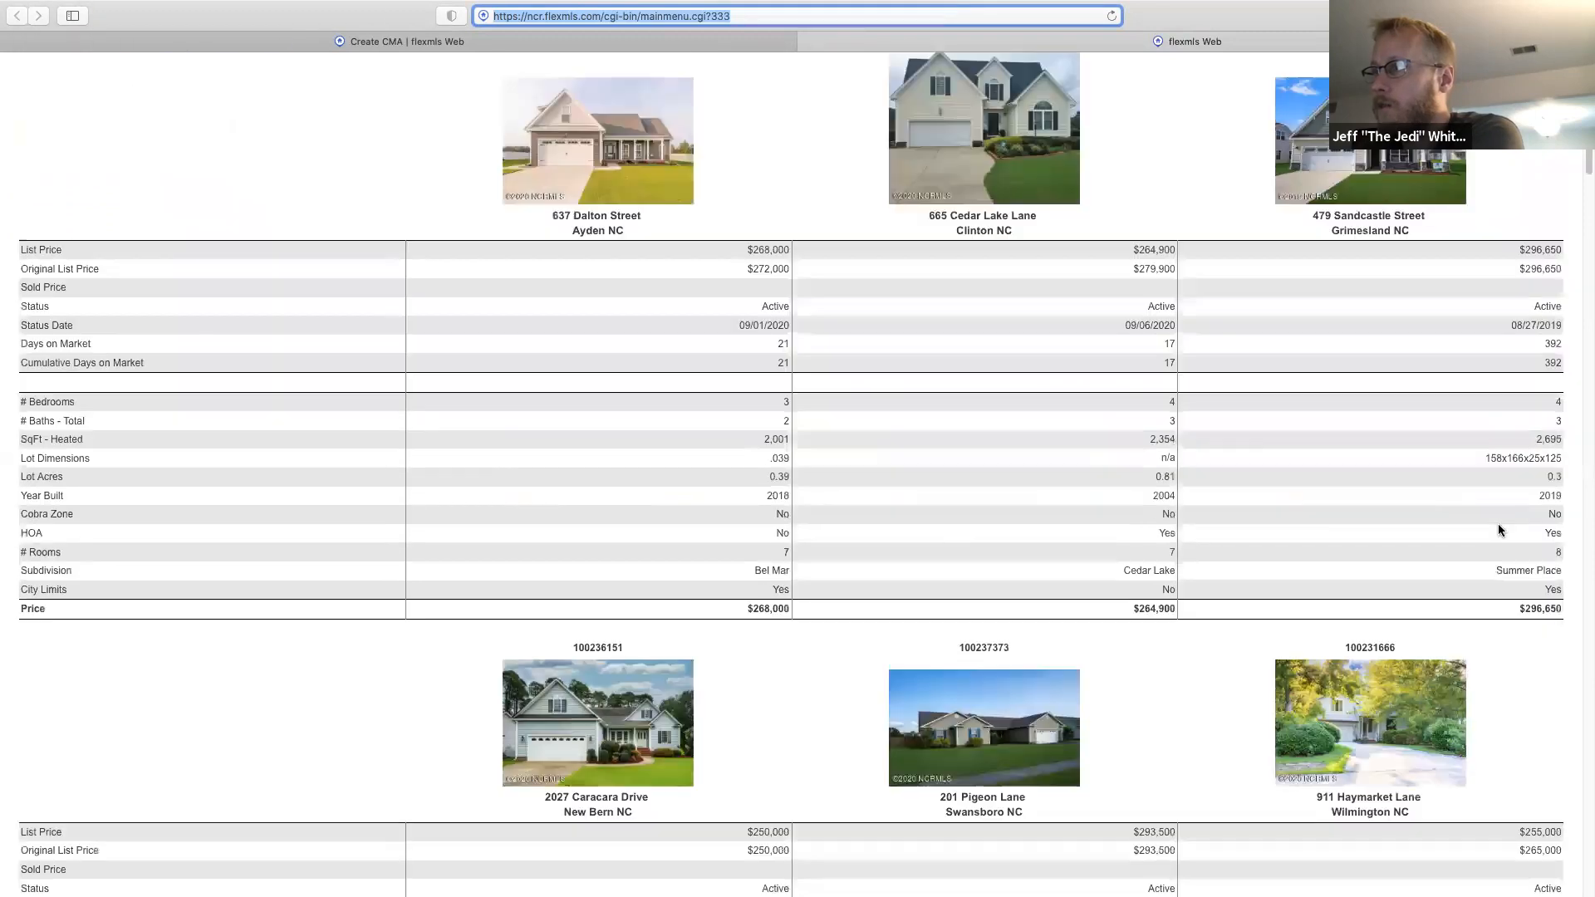
pyautogui.scroll(-20, 1499, 530)
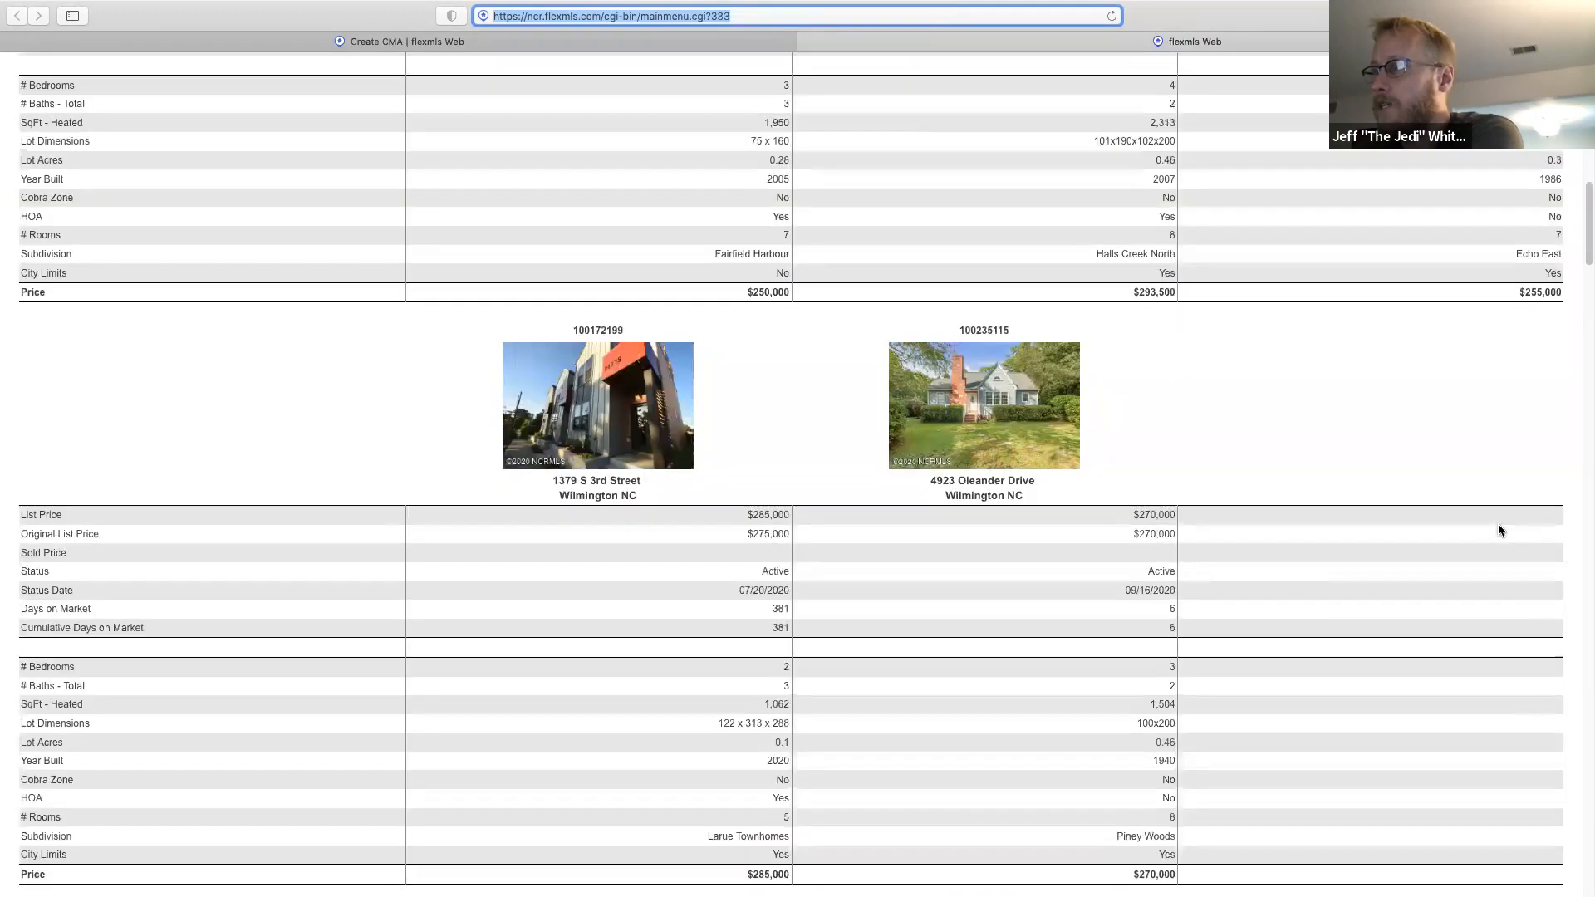
pyautogui.scroll(1, 1497, 530)
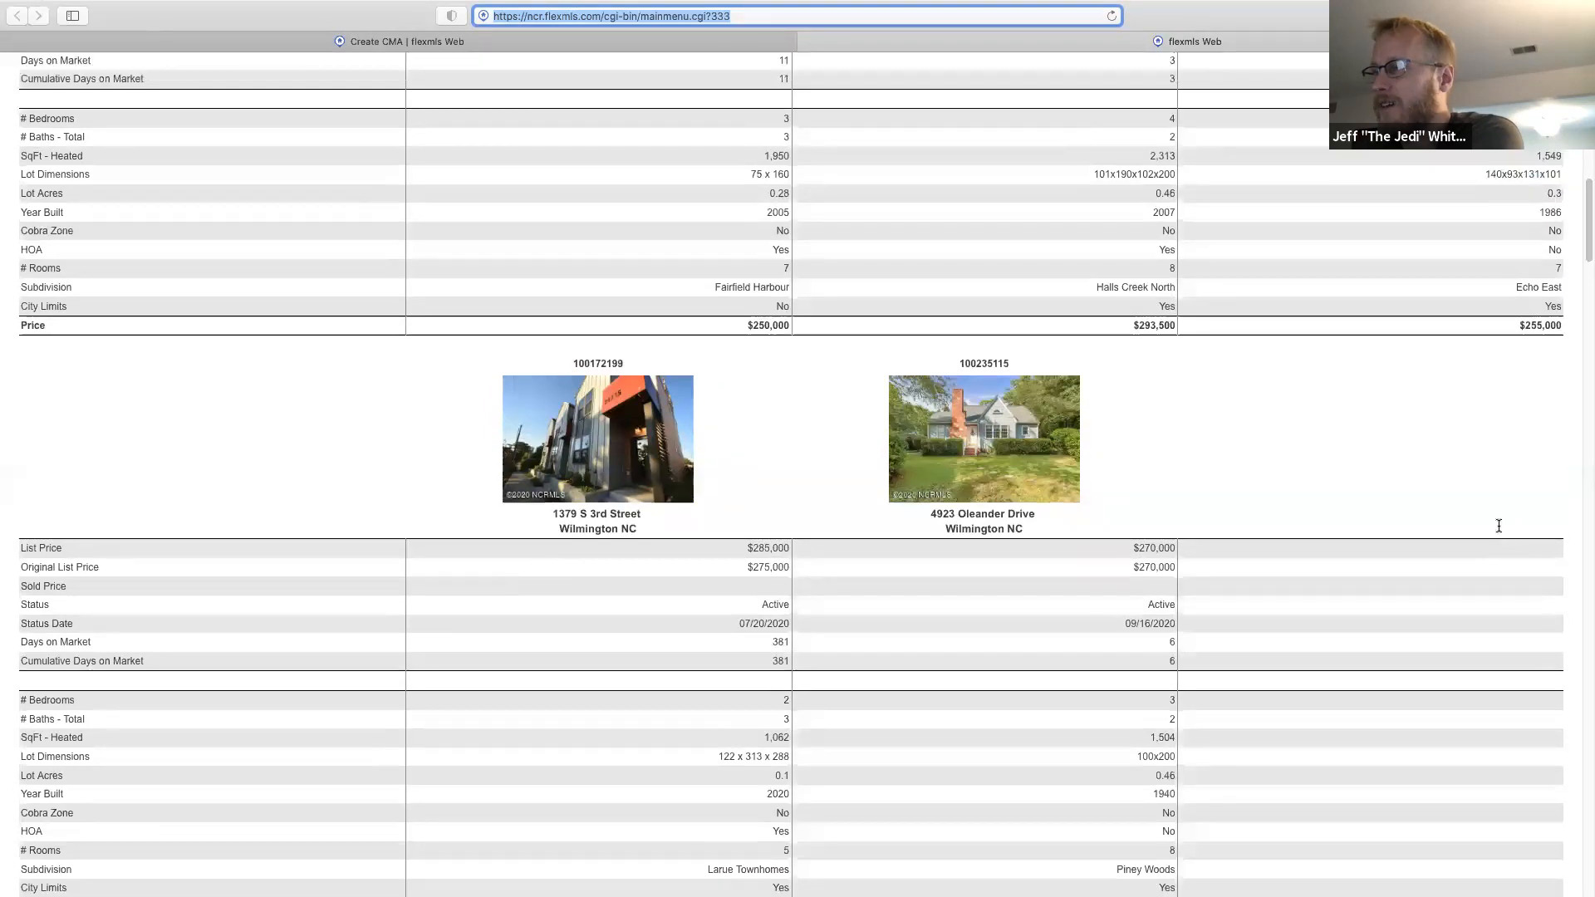
pyautogui.scroll(9, 742, 510)
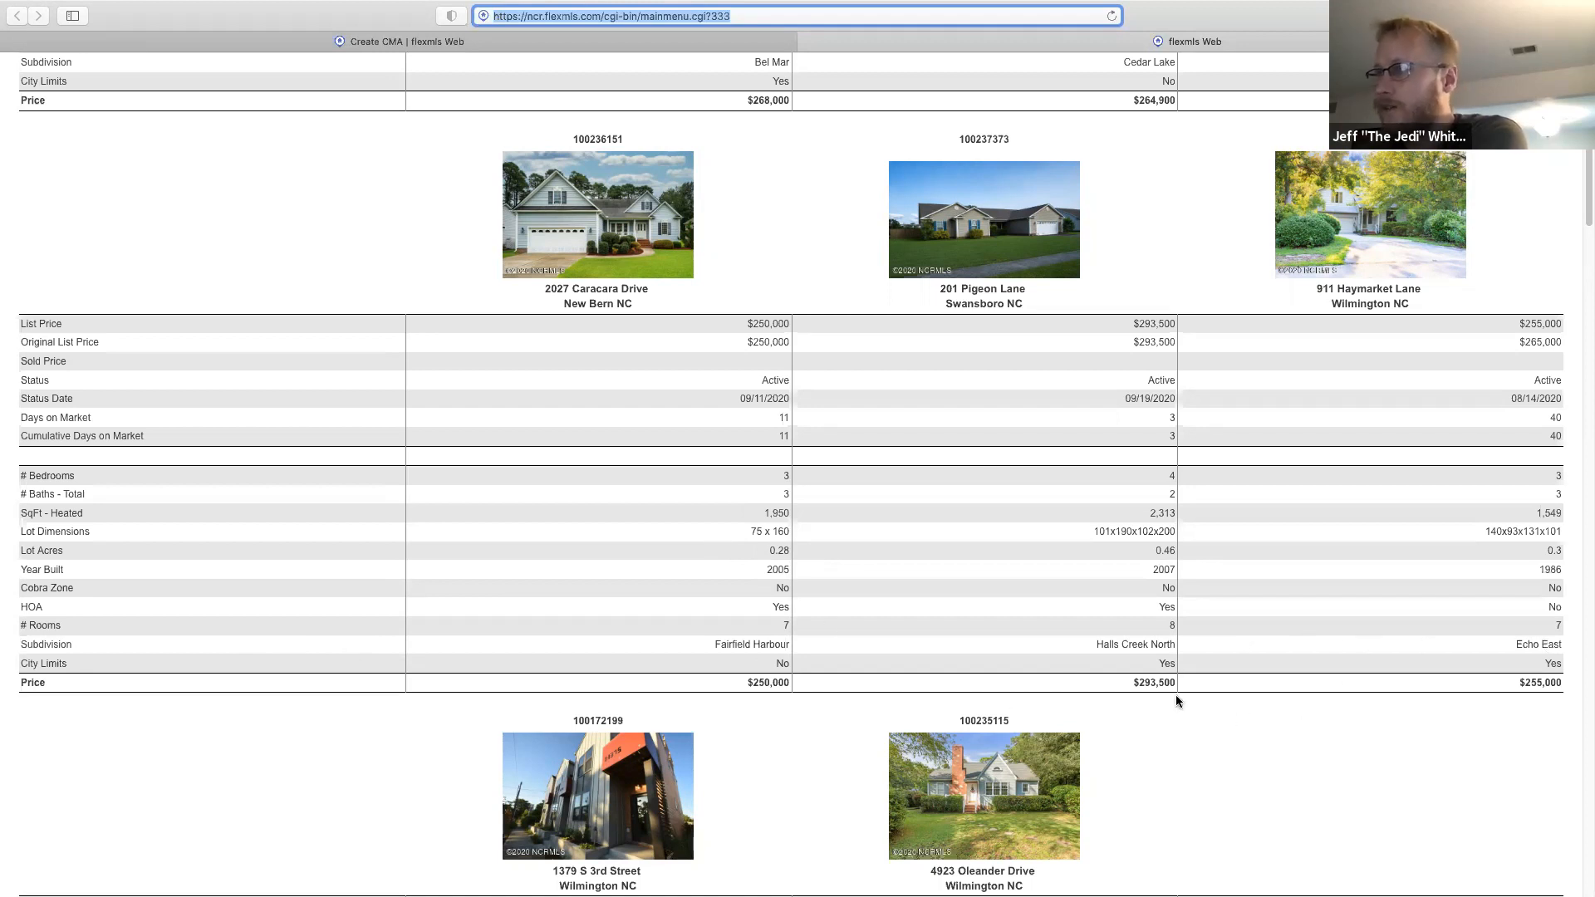
pyautogui.scroll(-5, 1175, 706)
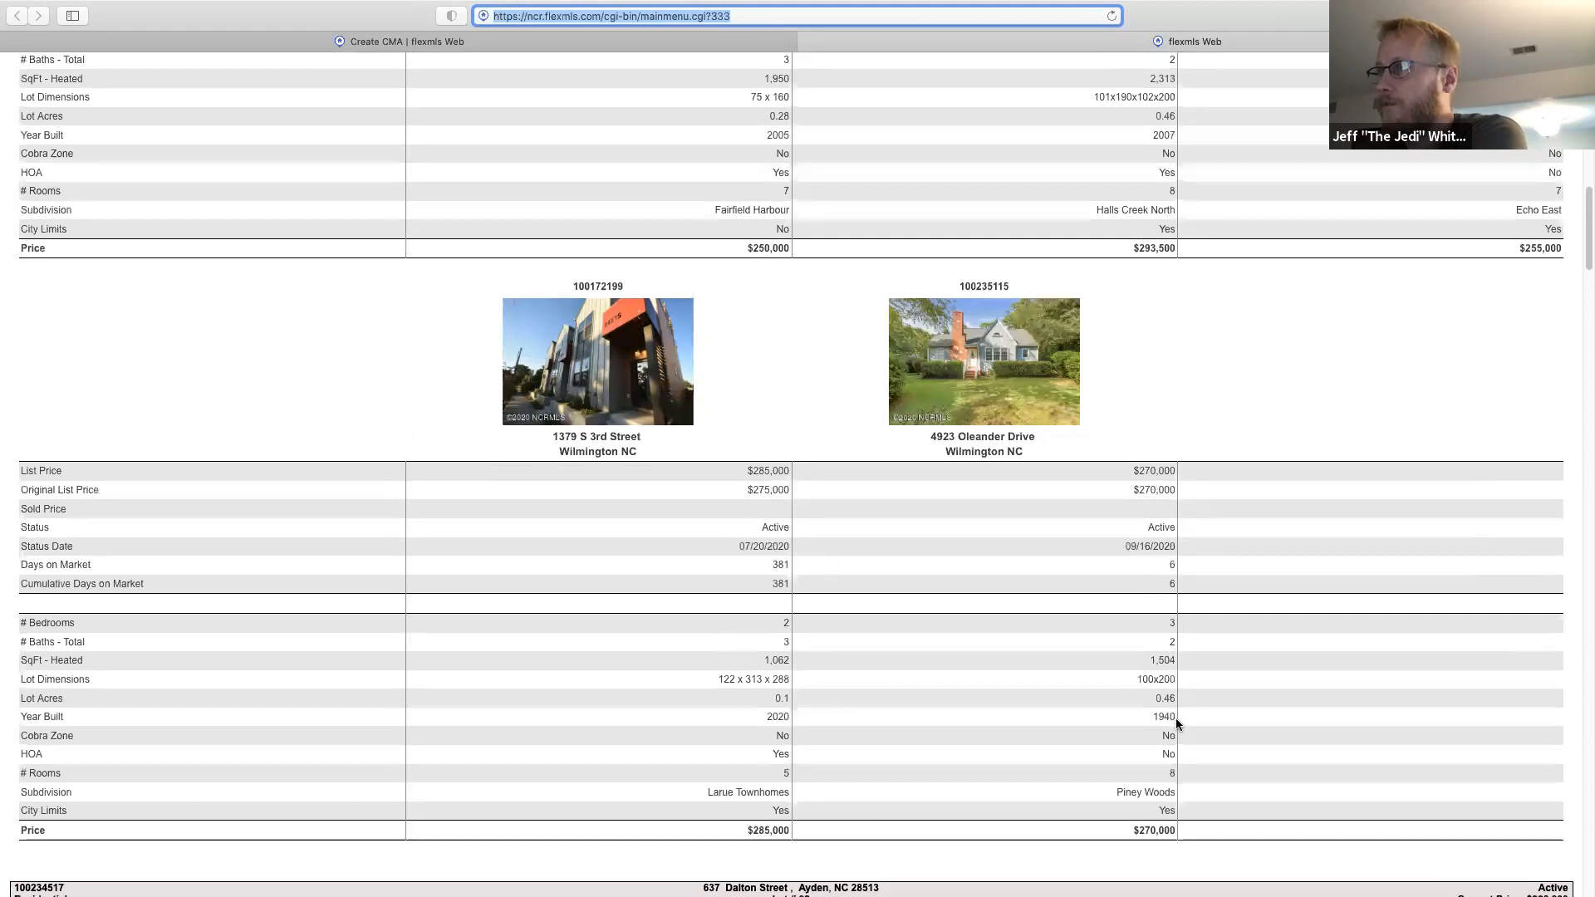
pyautogui.scroll(-2, 1176, 723)
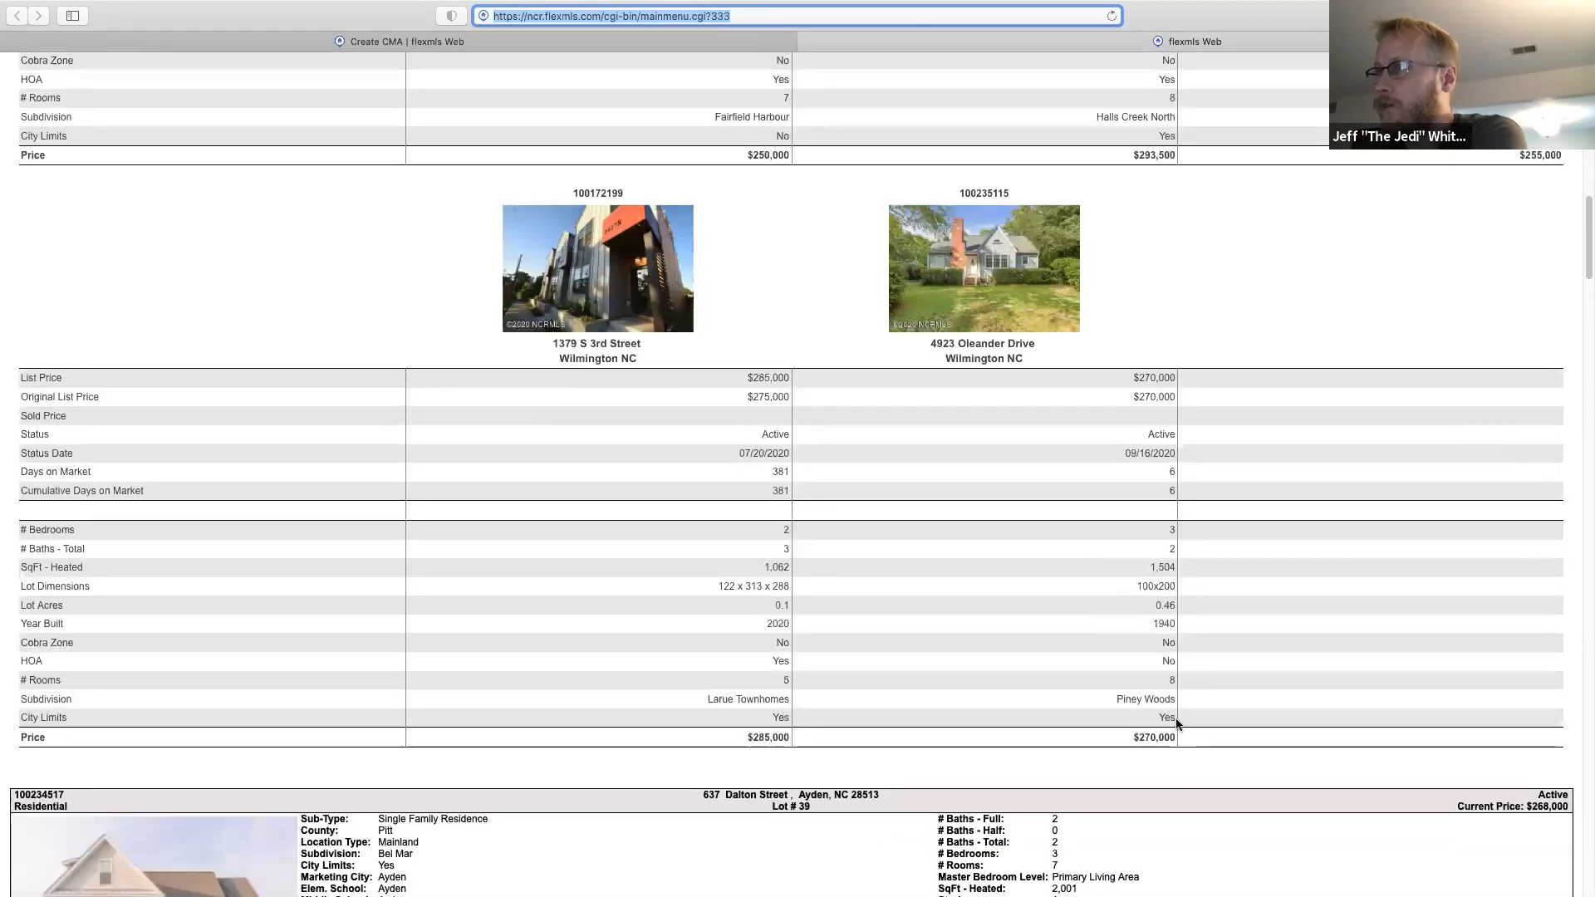
pyautogui.scroll(5, 1176, 723)
pyautogui.scroll(10, 1174, 718)
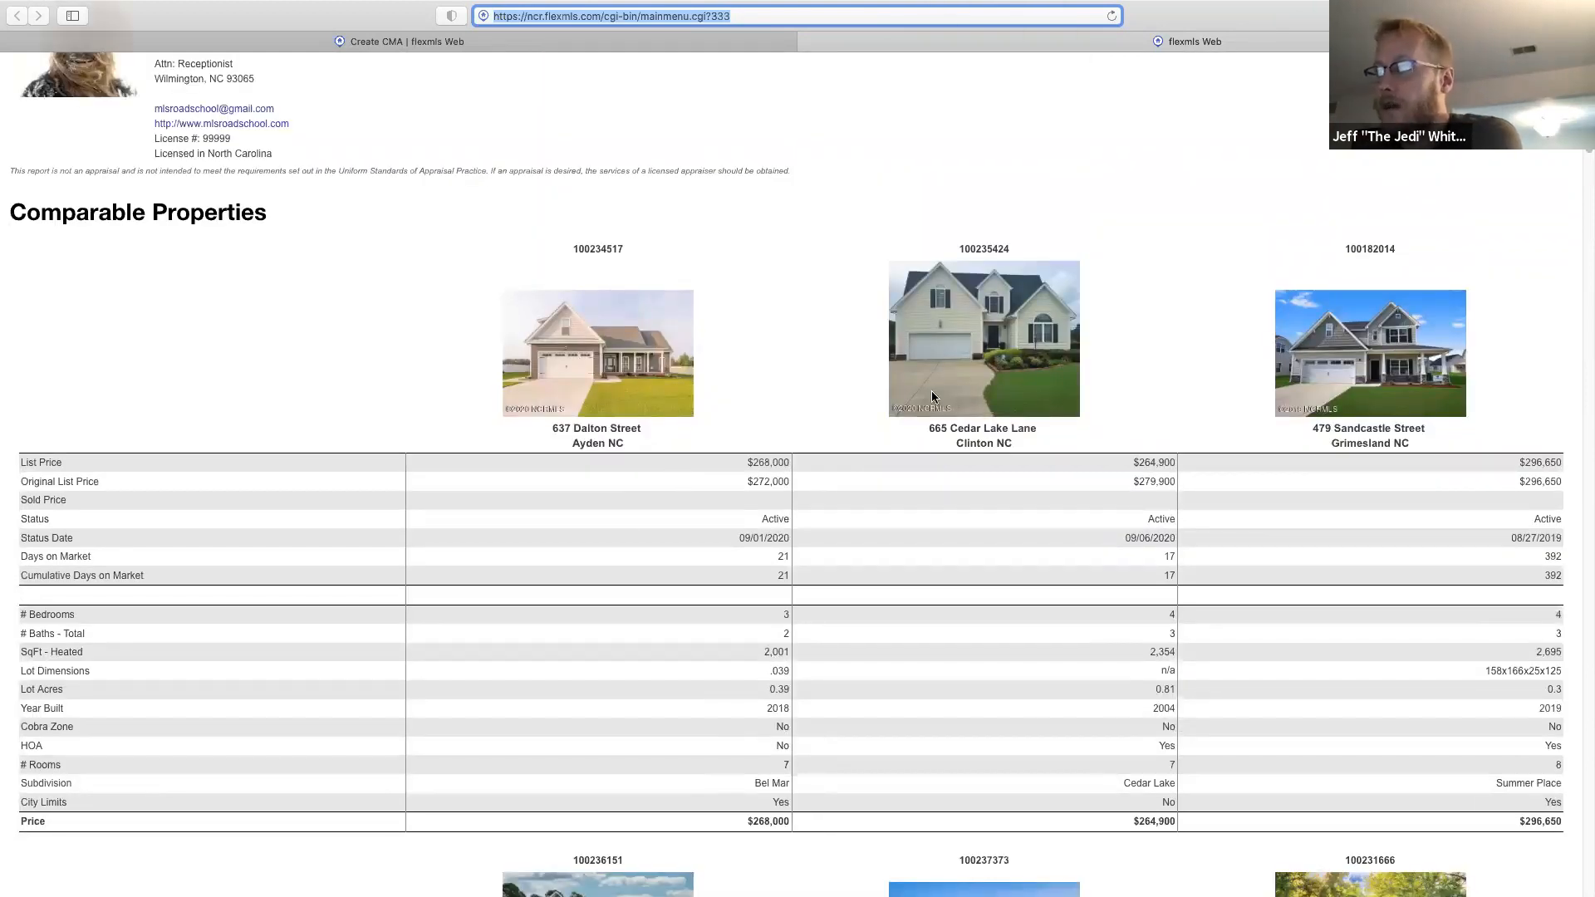
pyautogui.scroll(1, 897, 635)
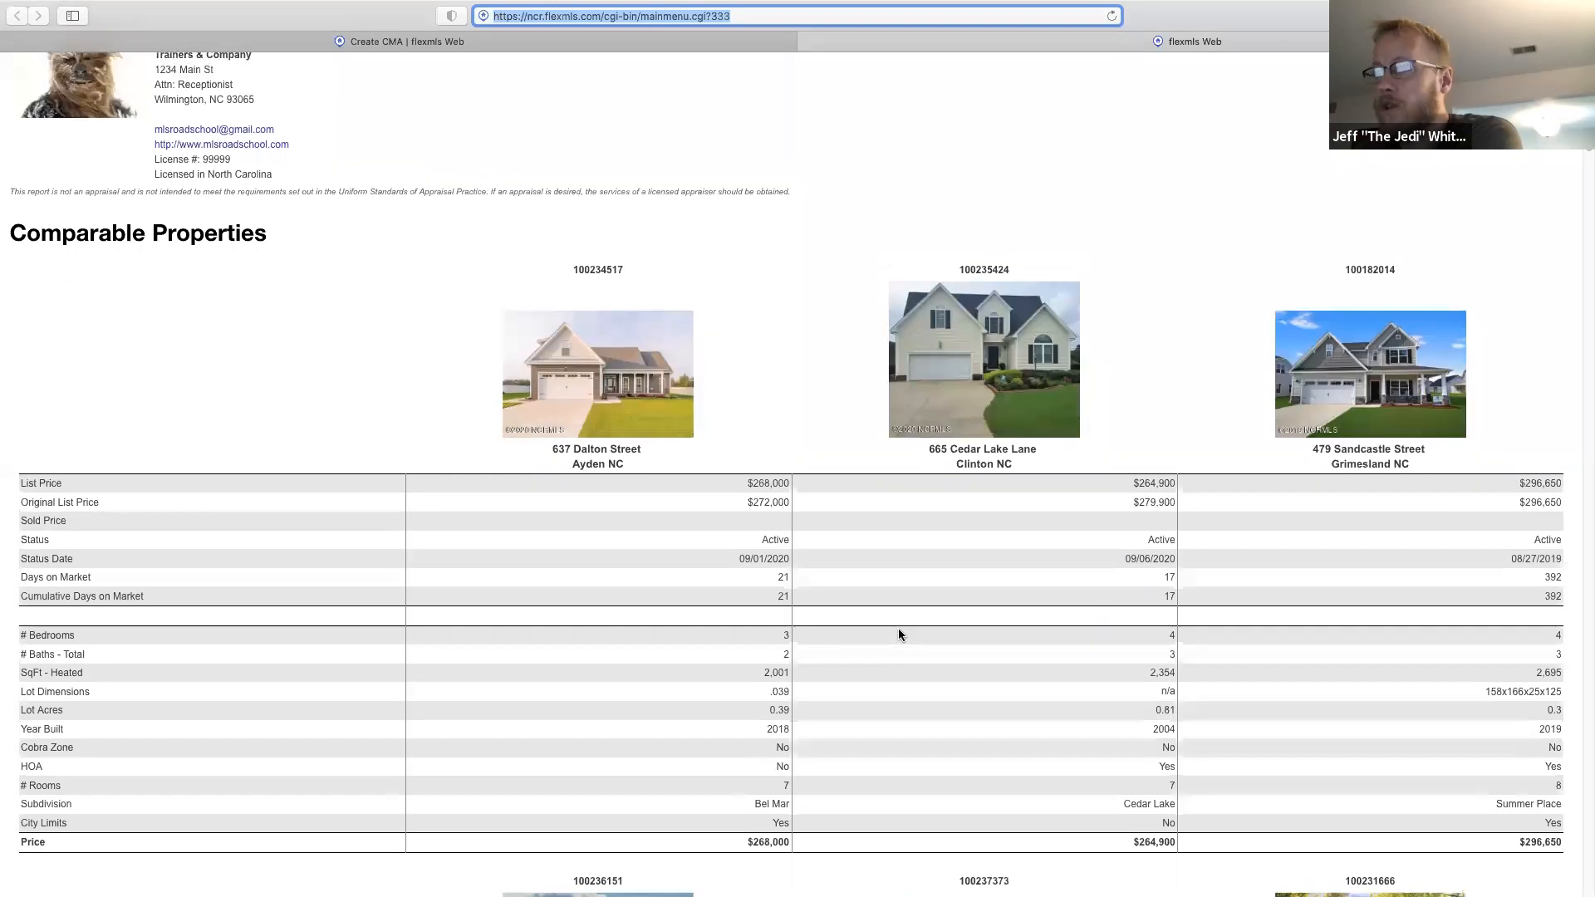
pyautogui.scroll(3, 899, 636)
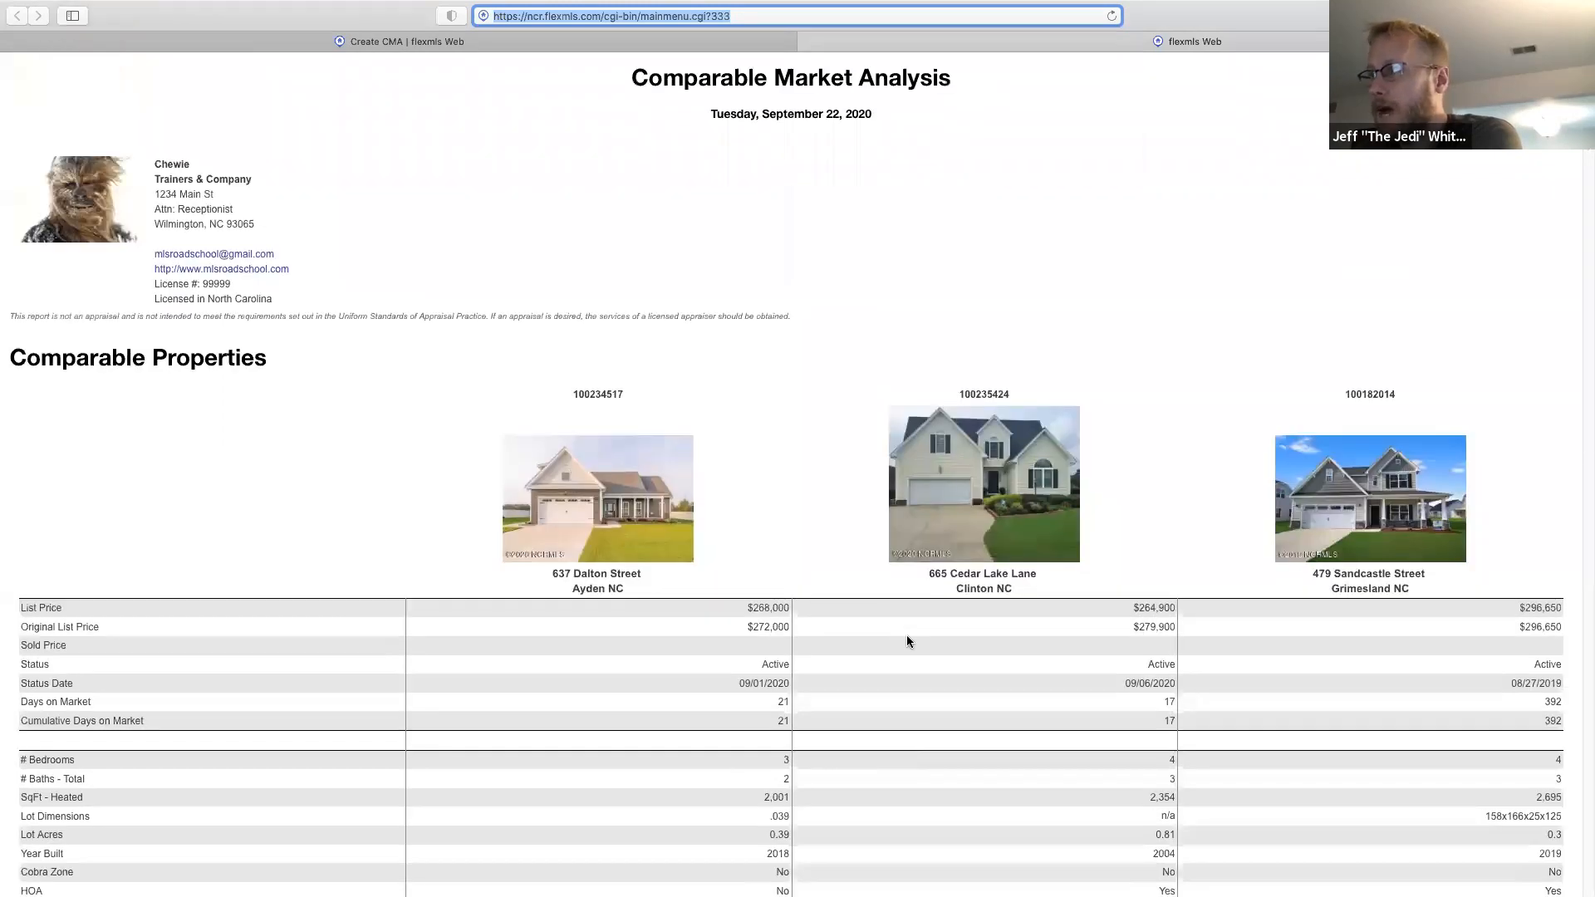
pyautogui.scroll(-2, 906, 640)
pyautogui.scroll(-10, 923, 587)
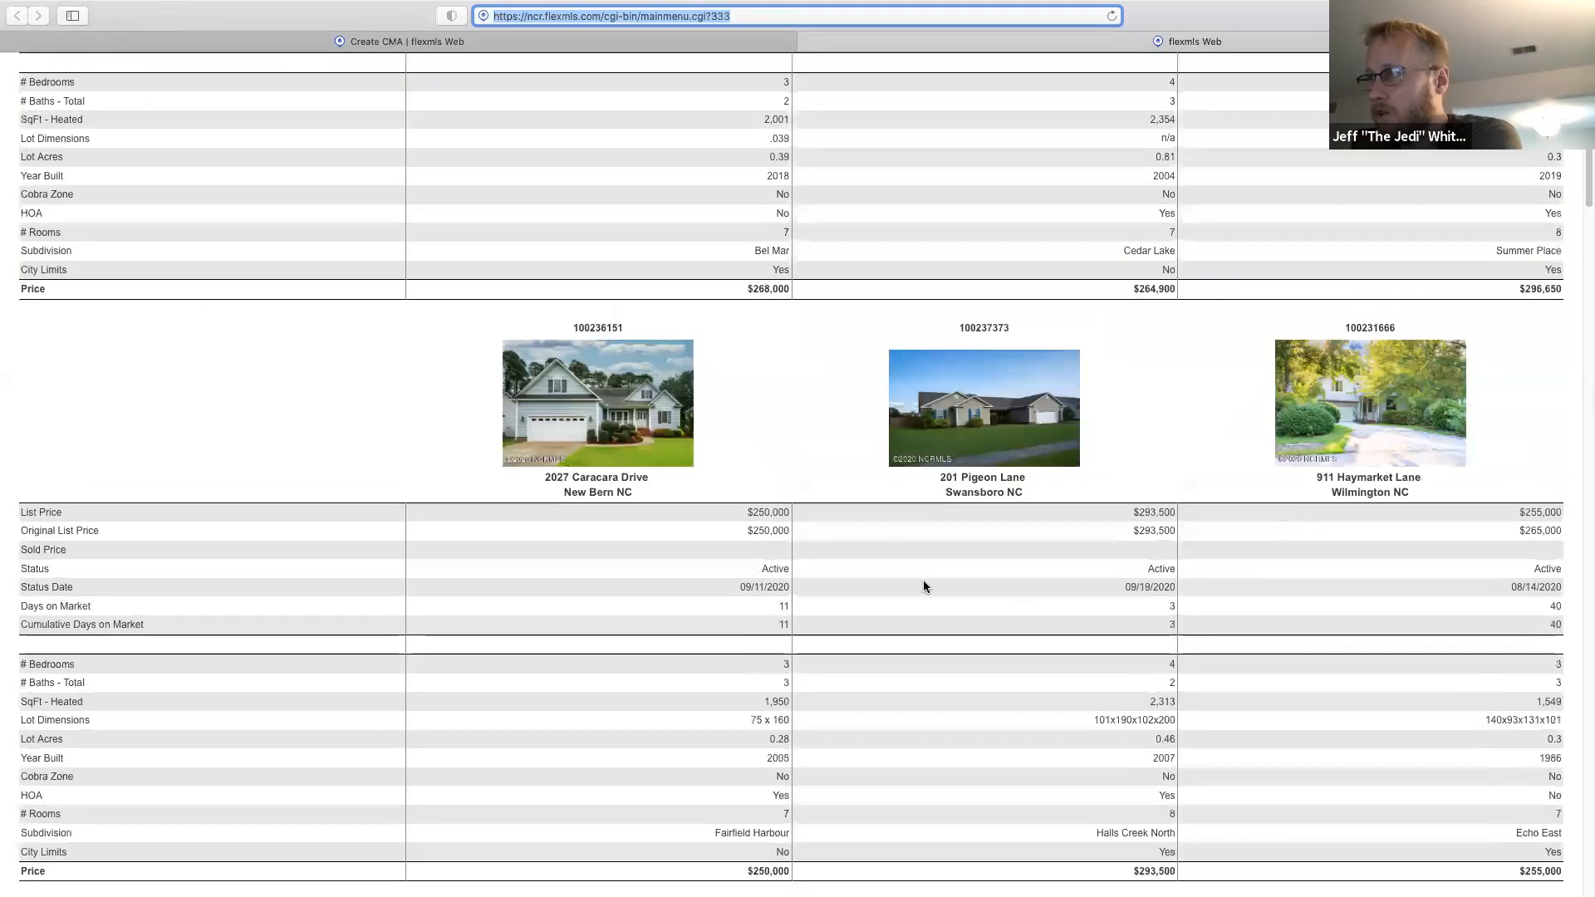
pyautogui.scroll(-15, 920, 582)
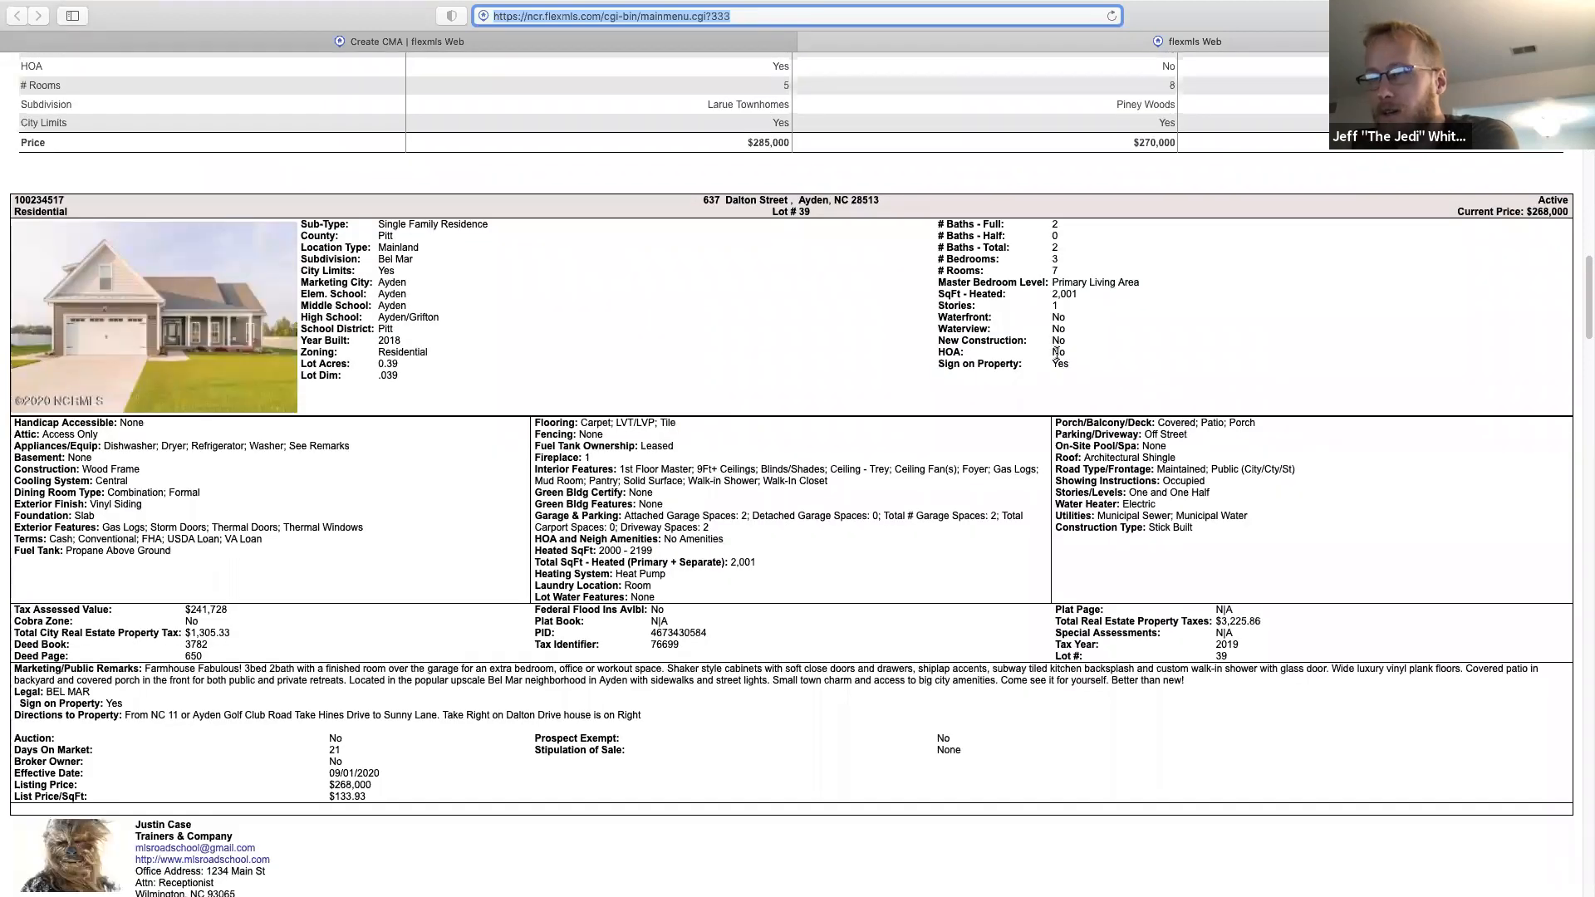
pyautogui.scroll(-5, 899, 669)
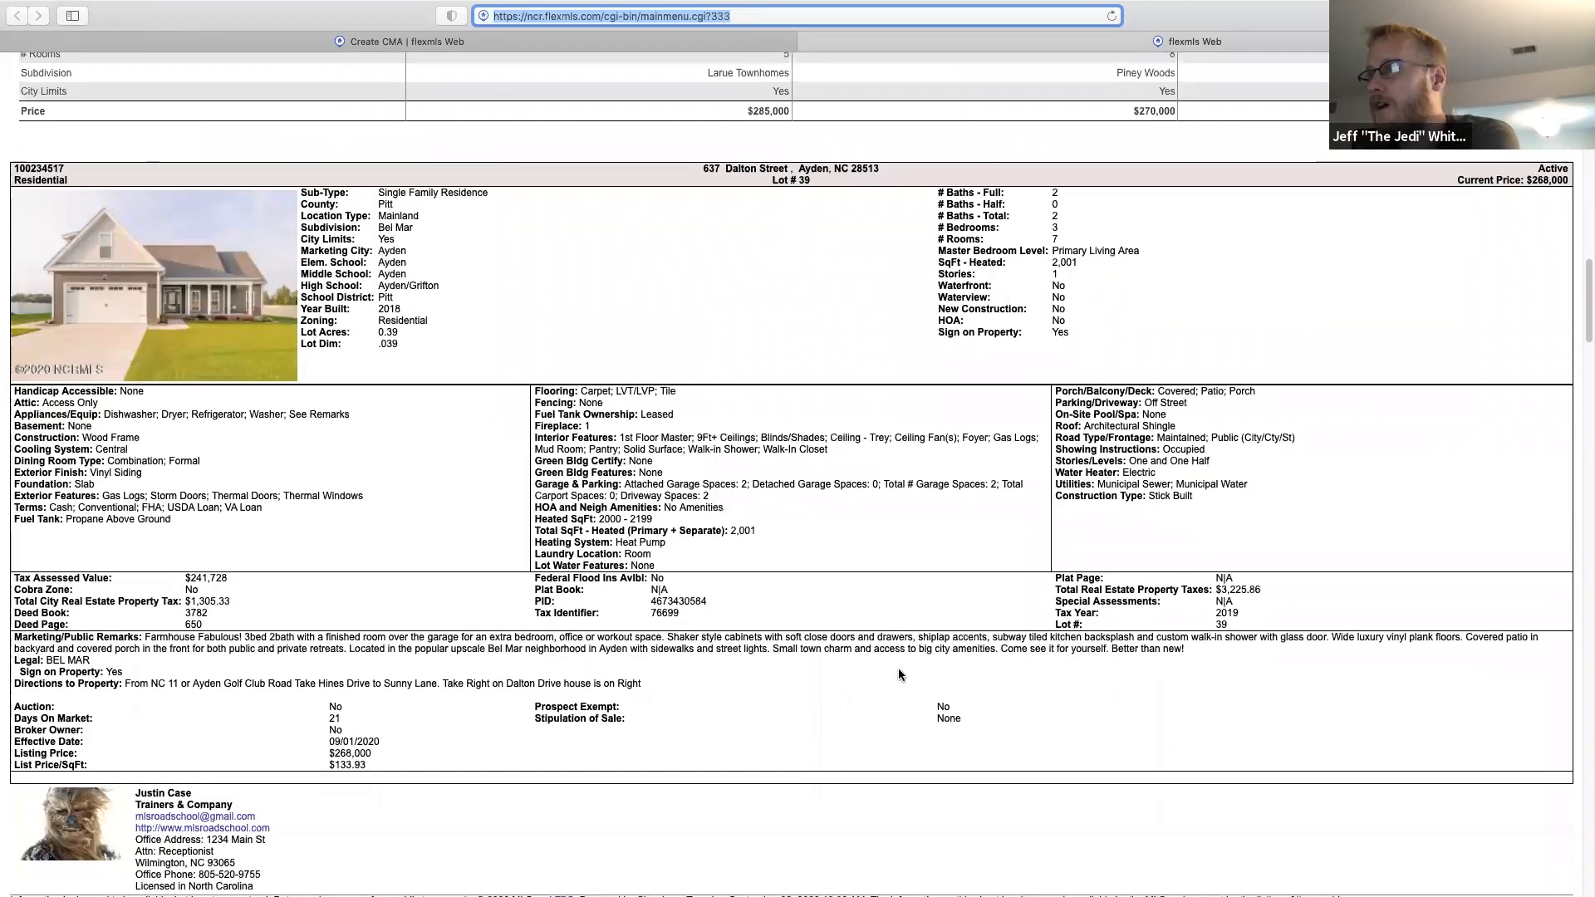
pyautogui.scroll(4, 899, 669)
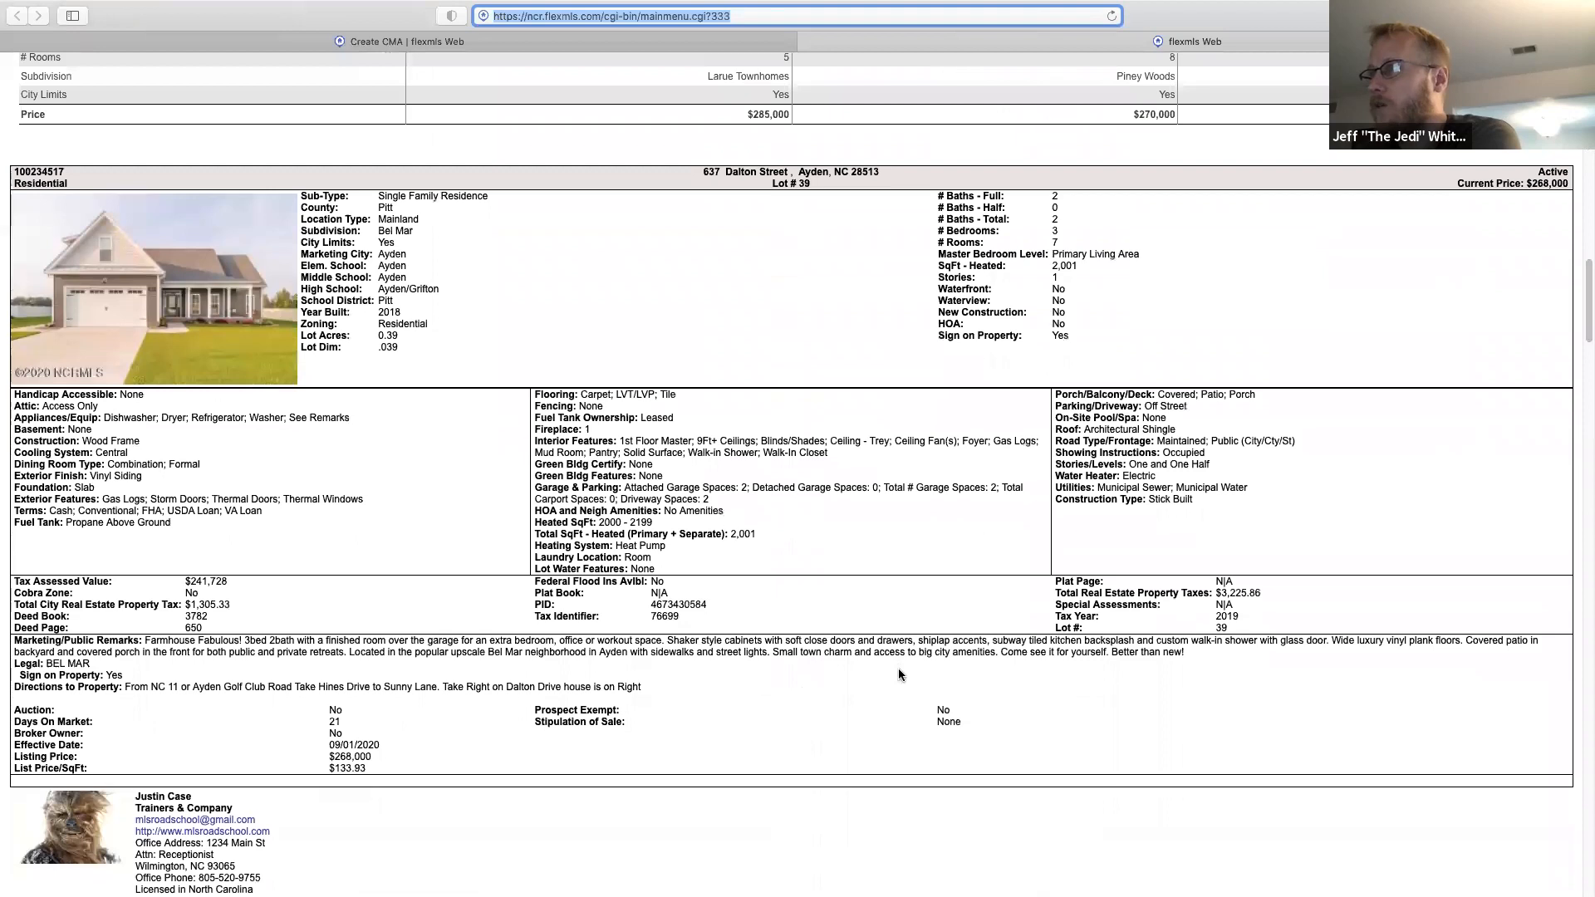
pyautogui.scroll(6, 899, 668)
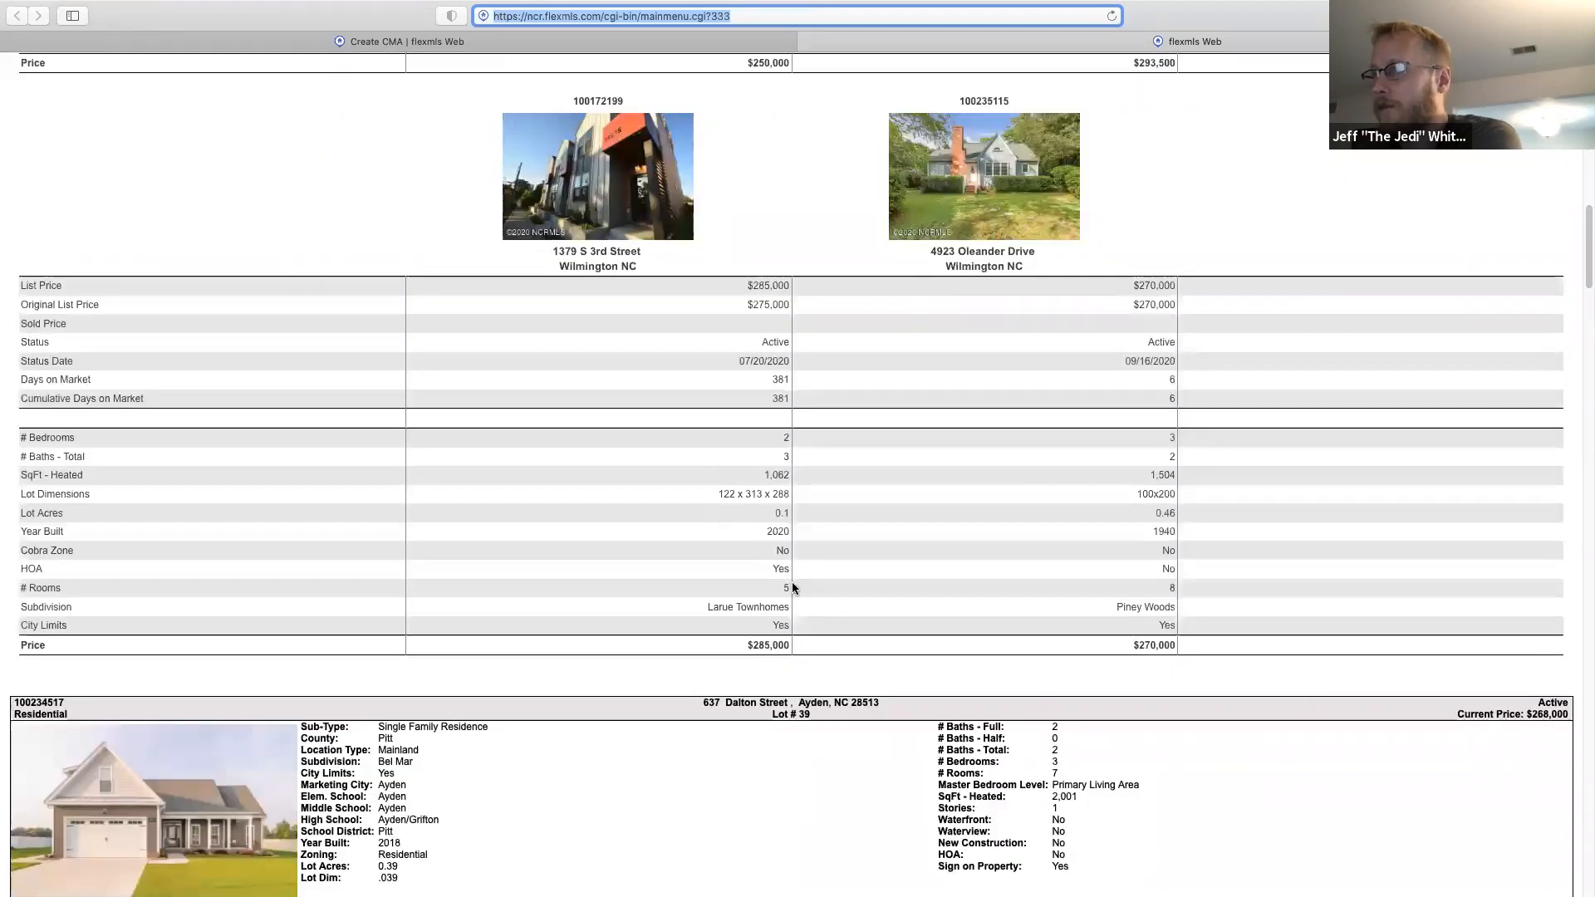
pyautogui.click(807, 41)
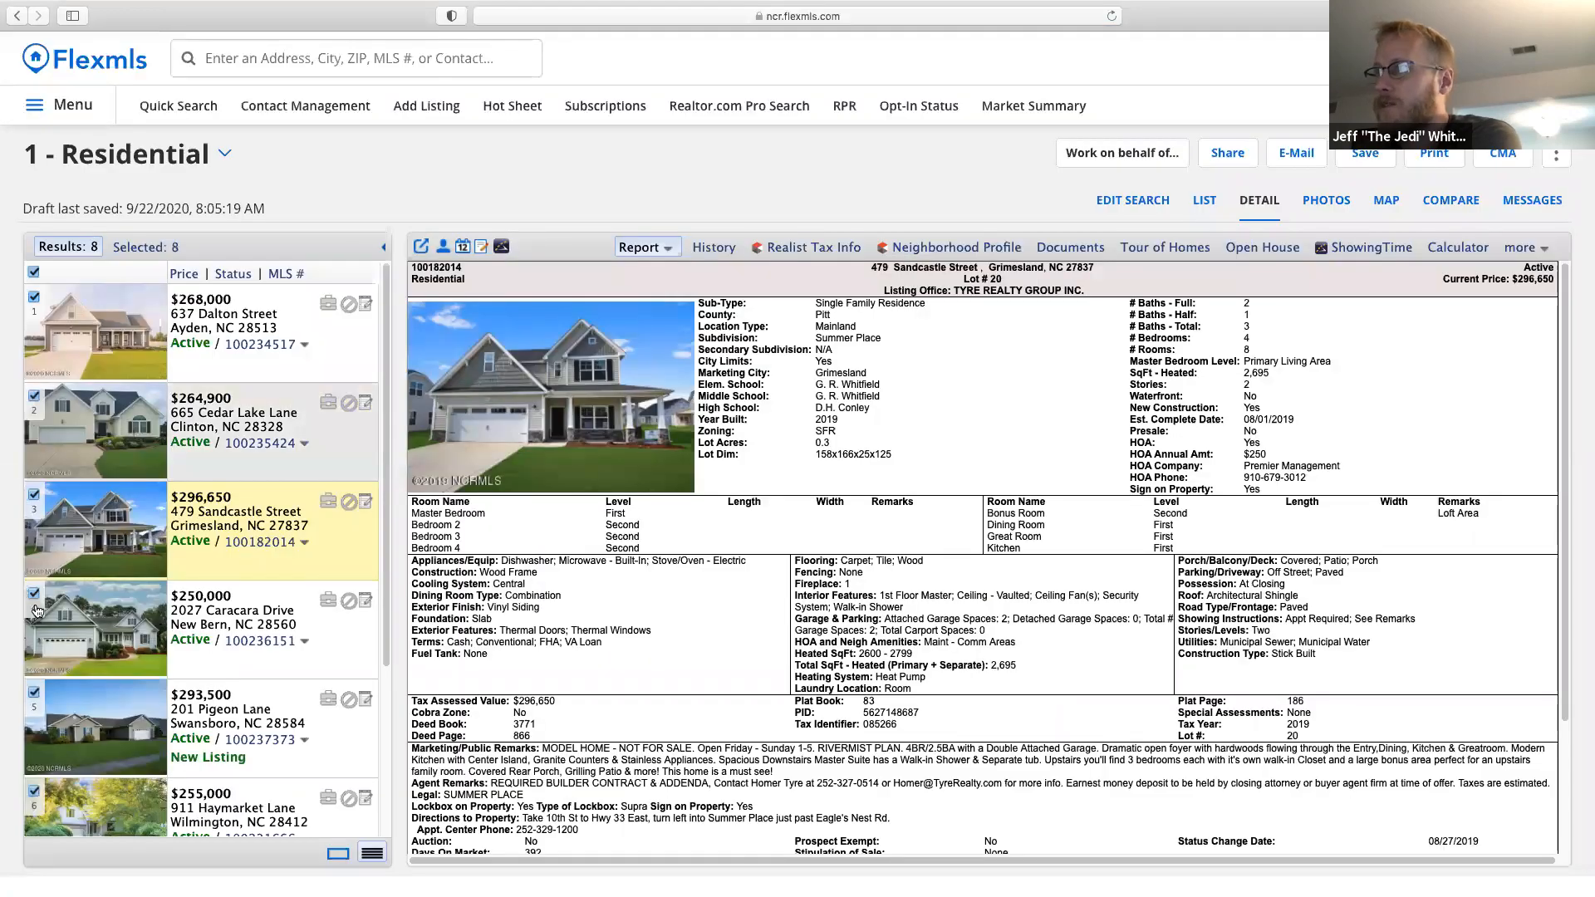
# Deselect listings 4, 5, 6 and 2, then close the CMA menu unused.
pyautogui.click(34, 593)
pyautogui.click(33, 692)
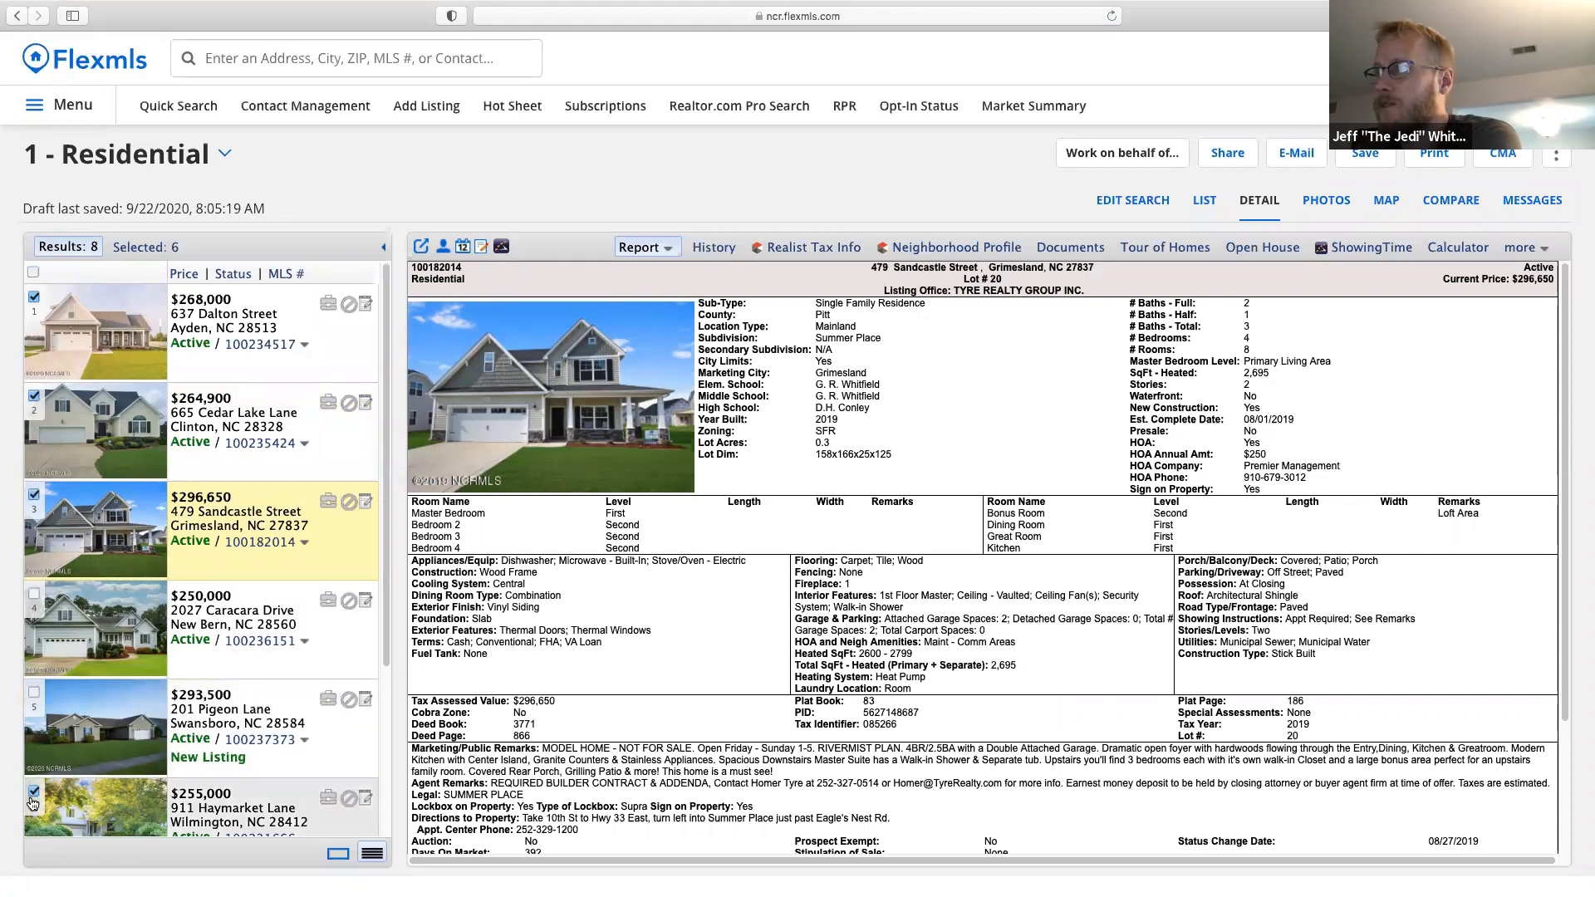
pyautogui.click(34, 791)
pyautogui.click(33, 395)
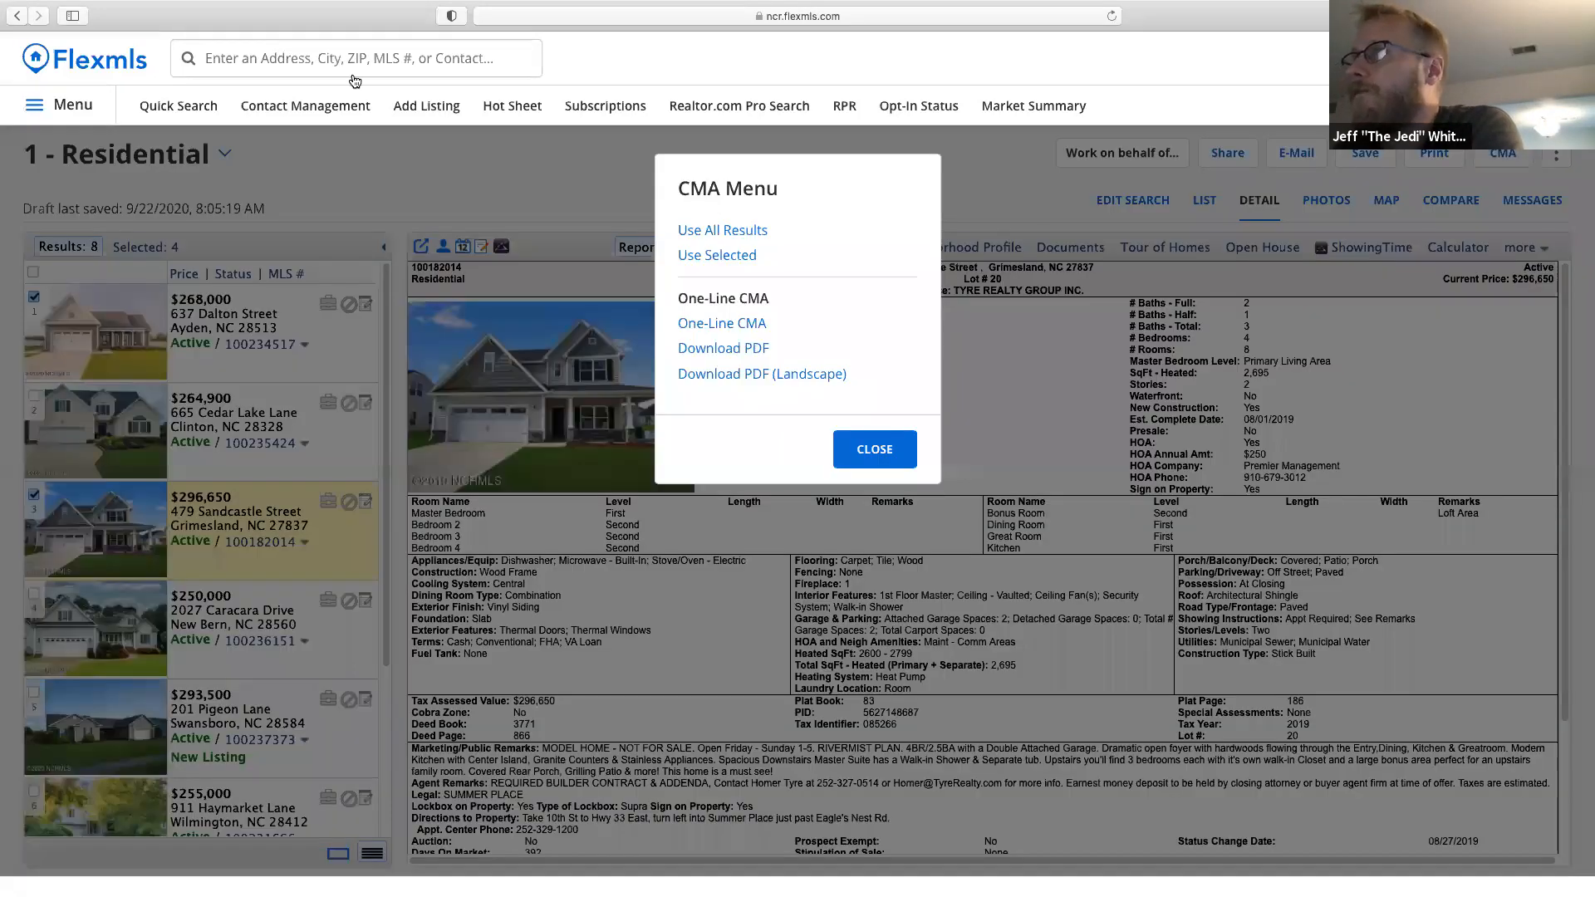
pyautogui.click(160, 106)
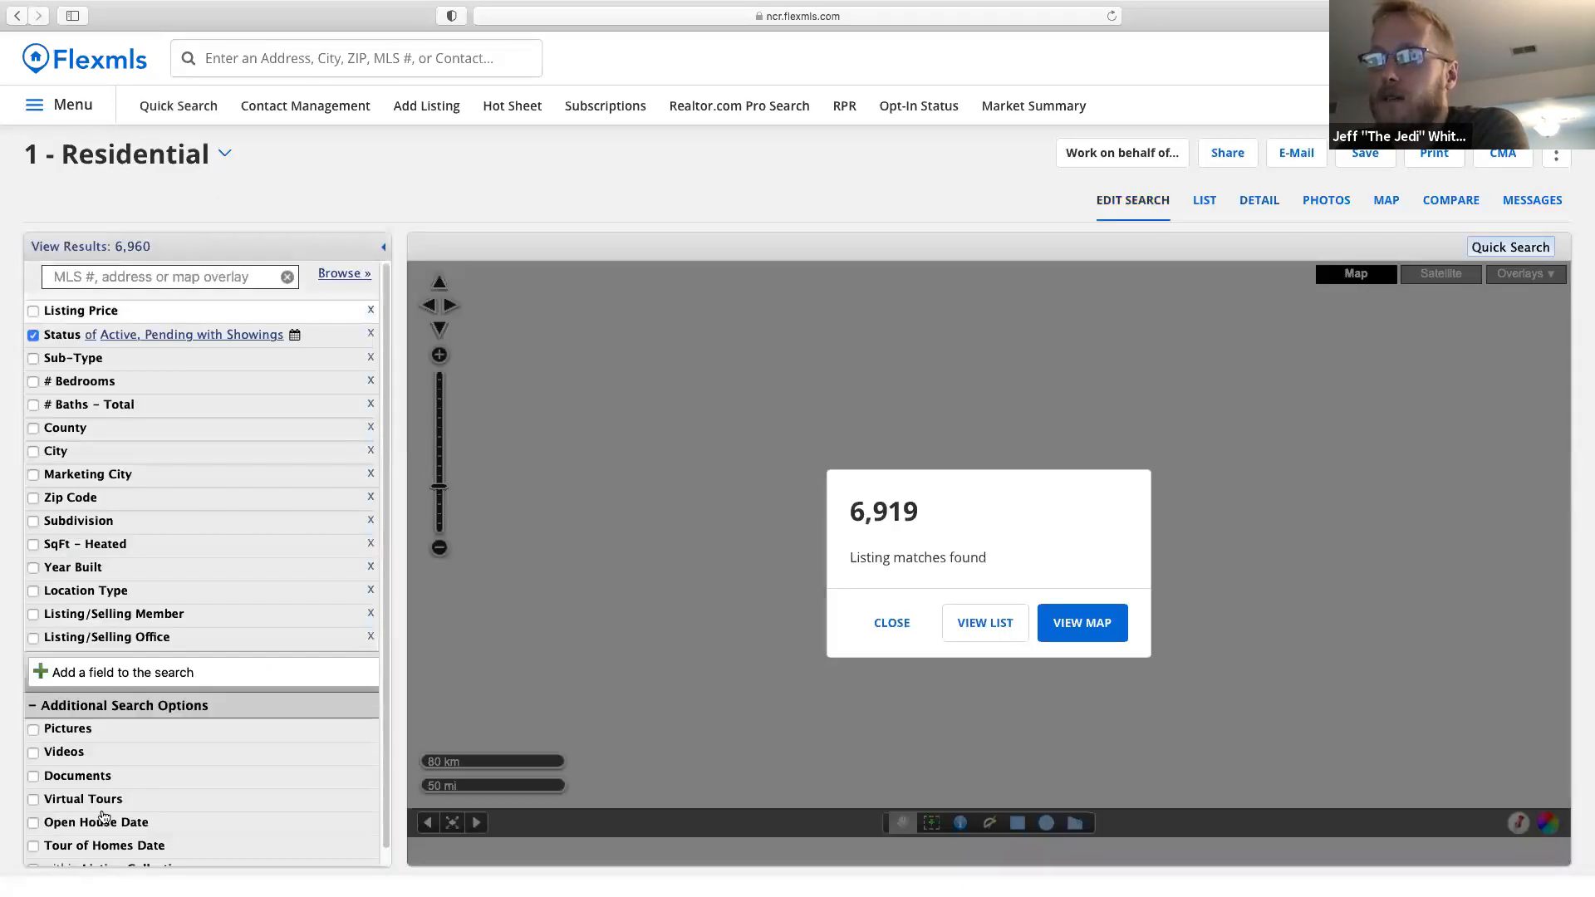
# Add an open house date filter for the next 7 days.
pyautogui.scroll(-1, 104, 817)
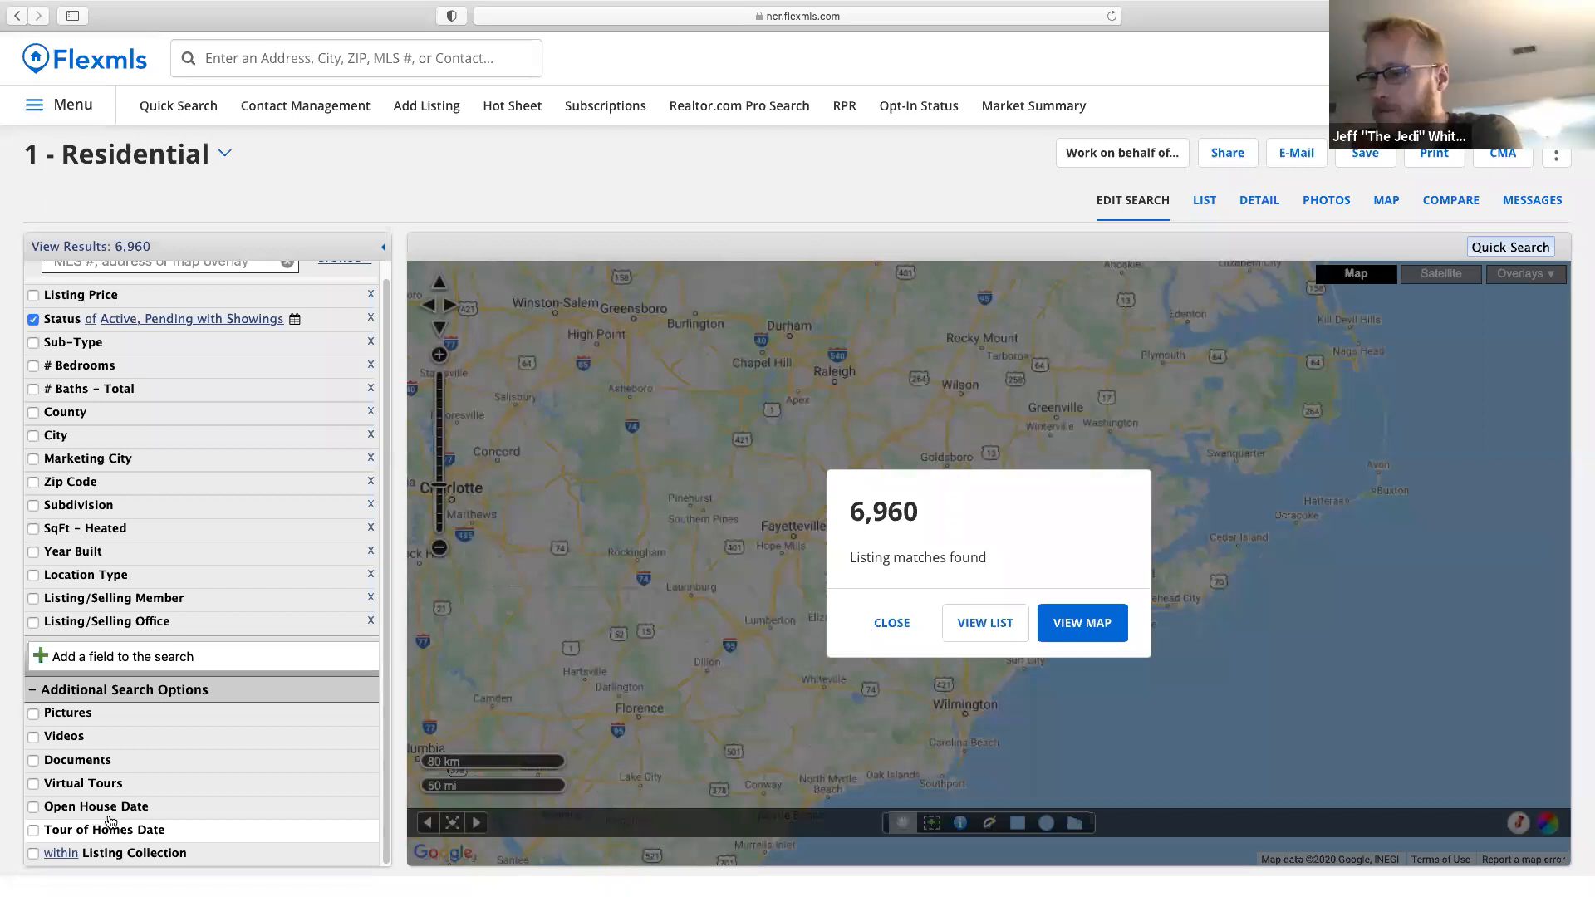
pyautogui.click(131, 823)
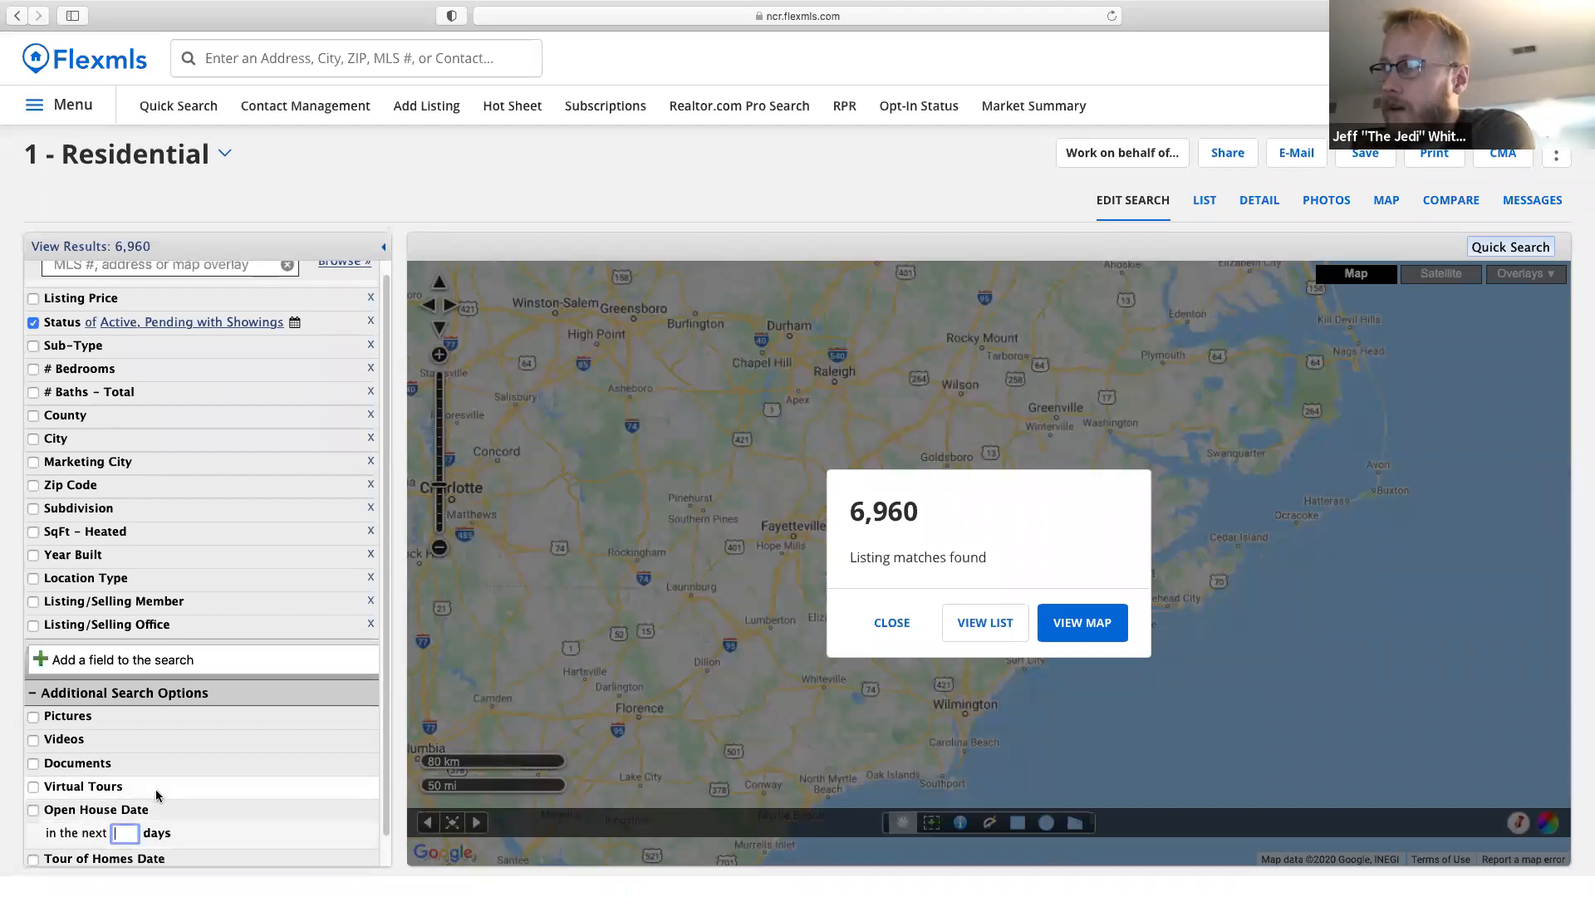
pyautogui.write('7')
# Clear the stray 250 from Bedrooms and set a 250,000 minimum listing price.
pyautogui.click(83, 368)
pyautogui.write('2')
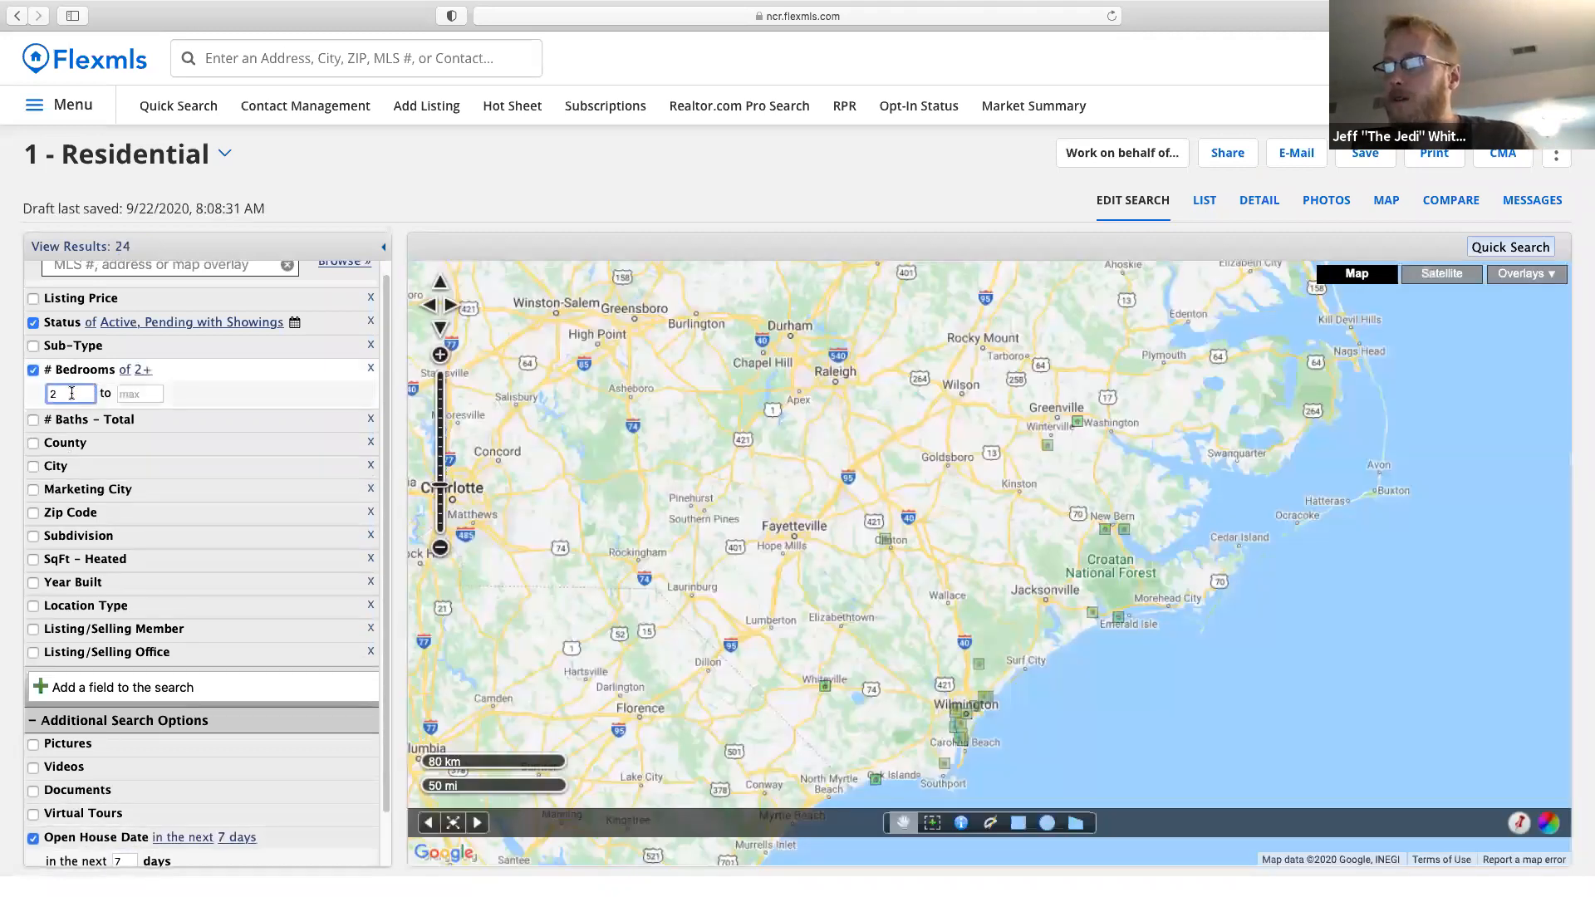
pyautogui.write('50')
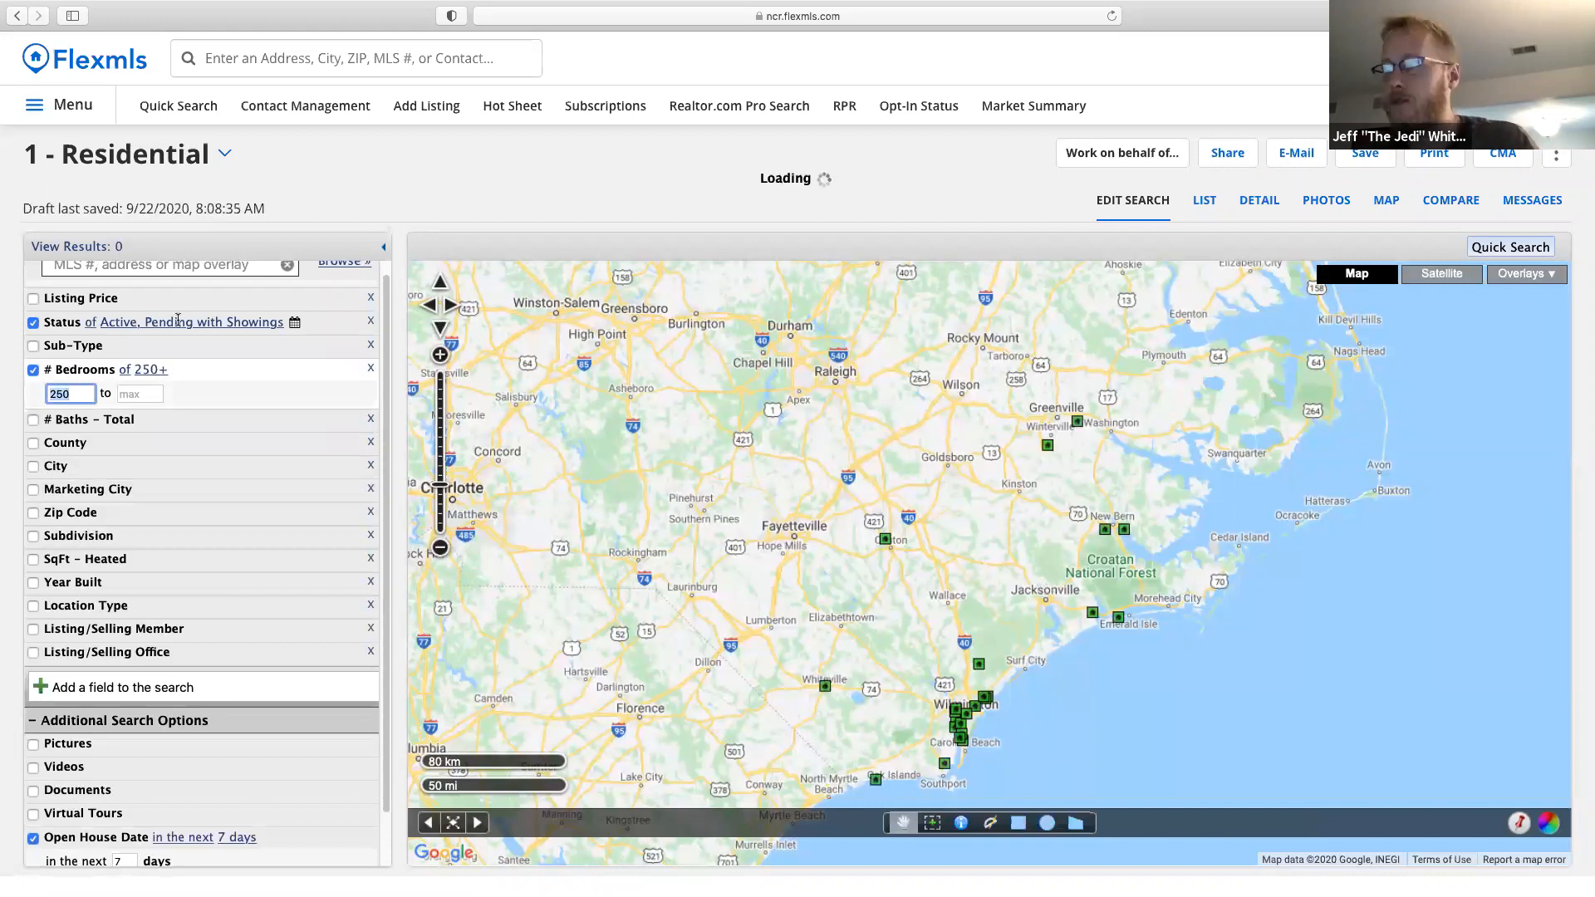
pyautogui.press('BackSpace')
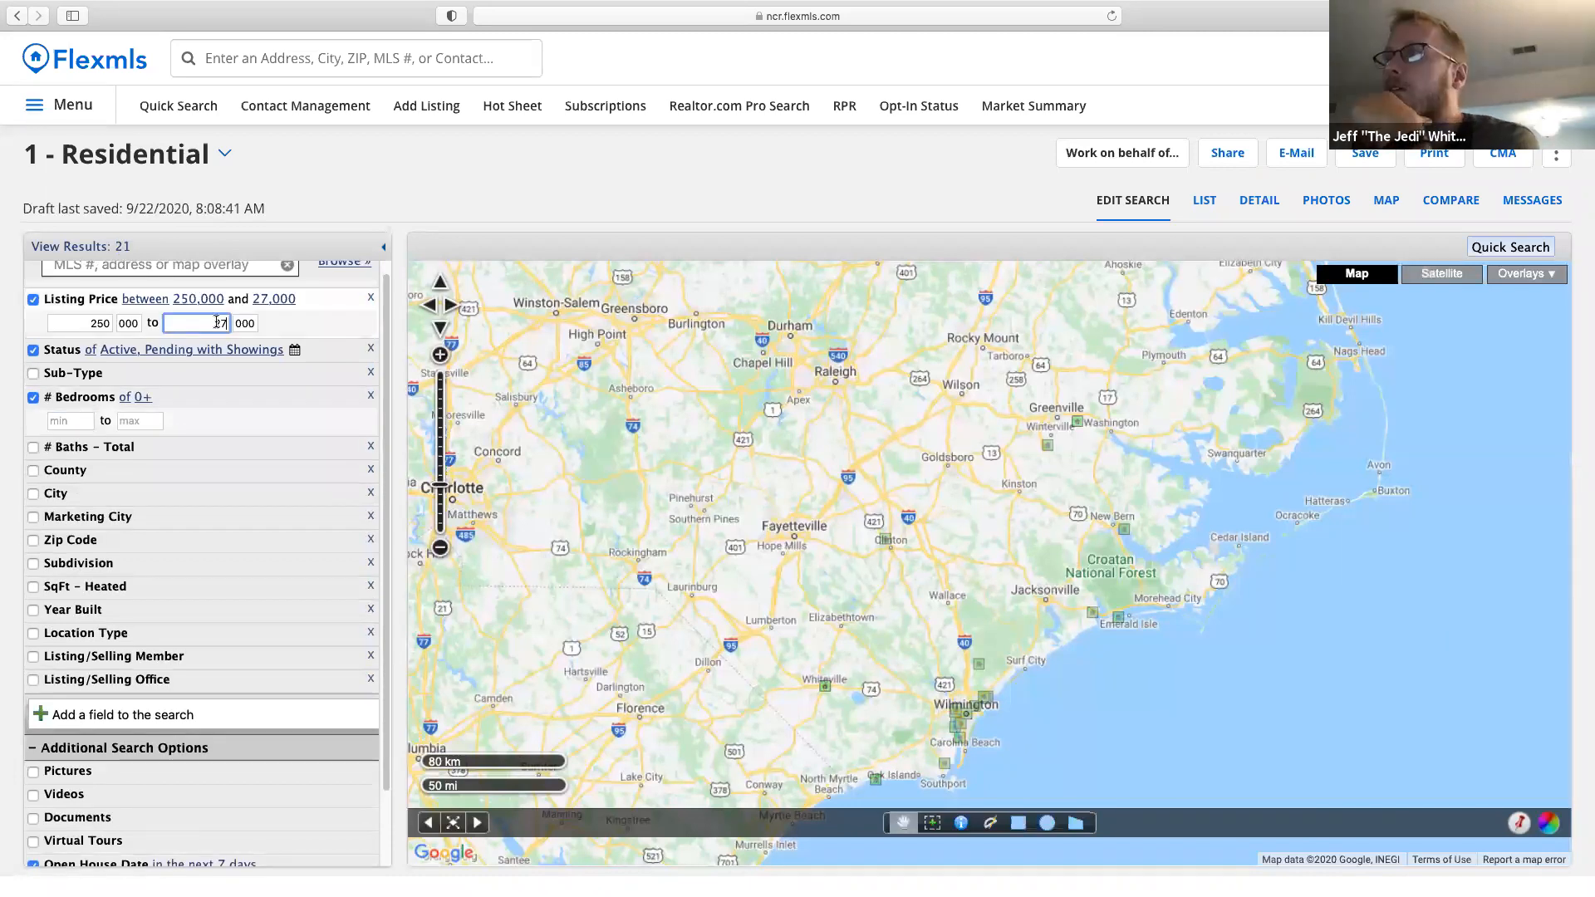
pyautogui.write('5')
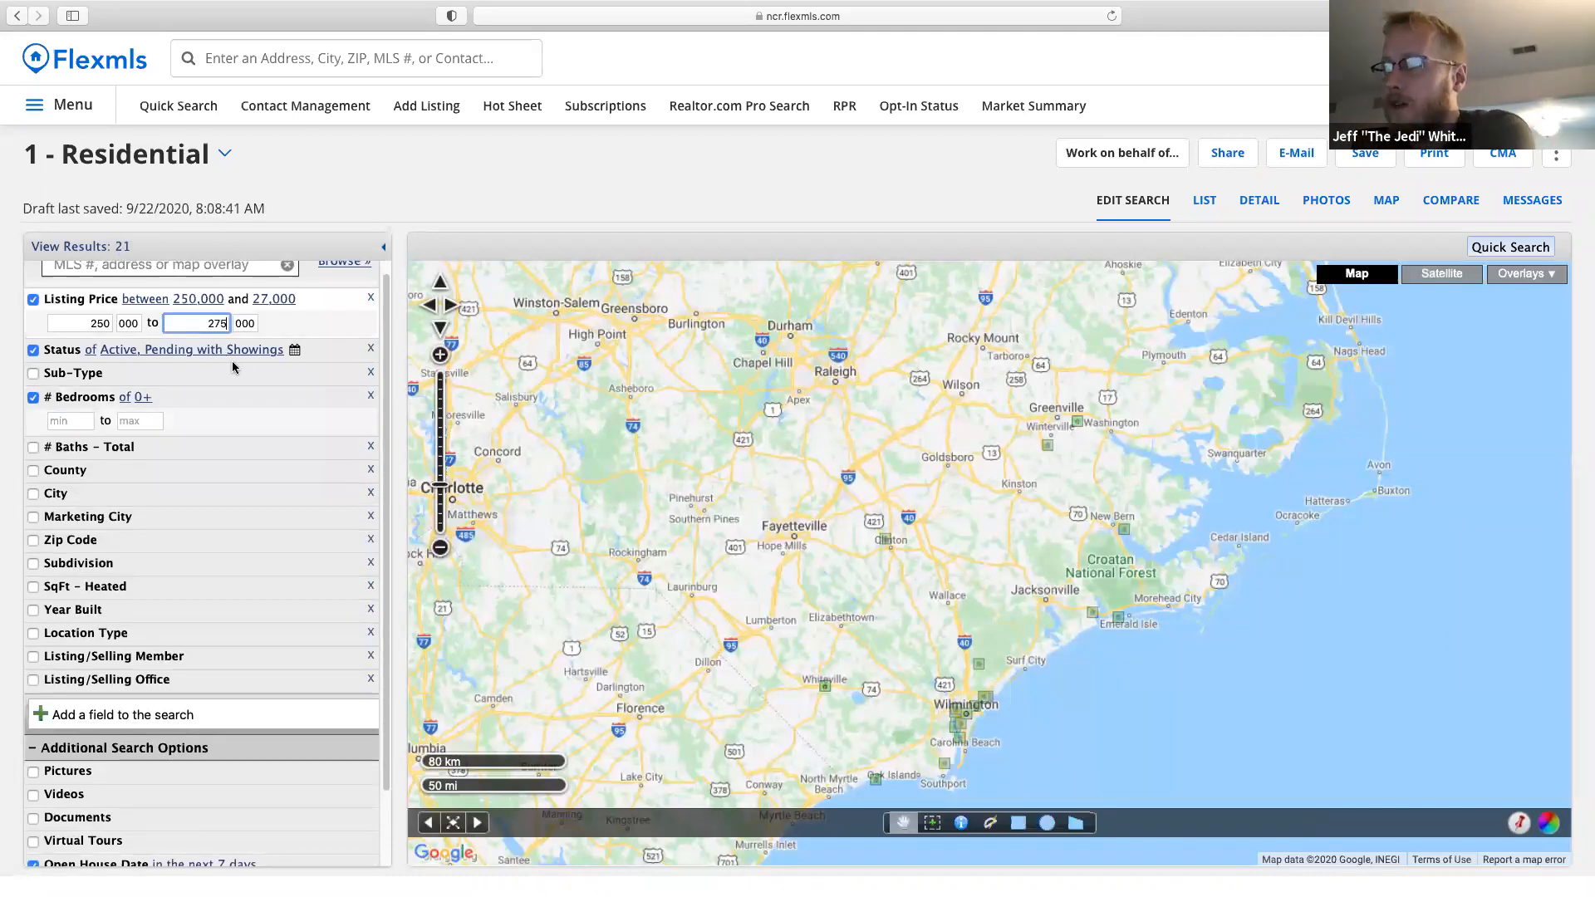